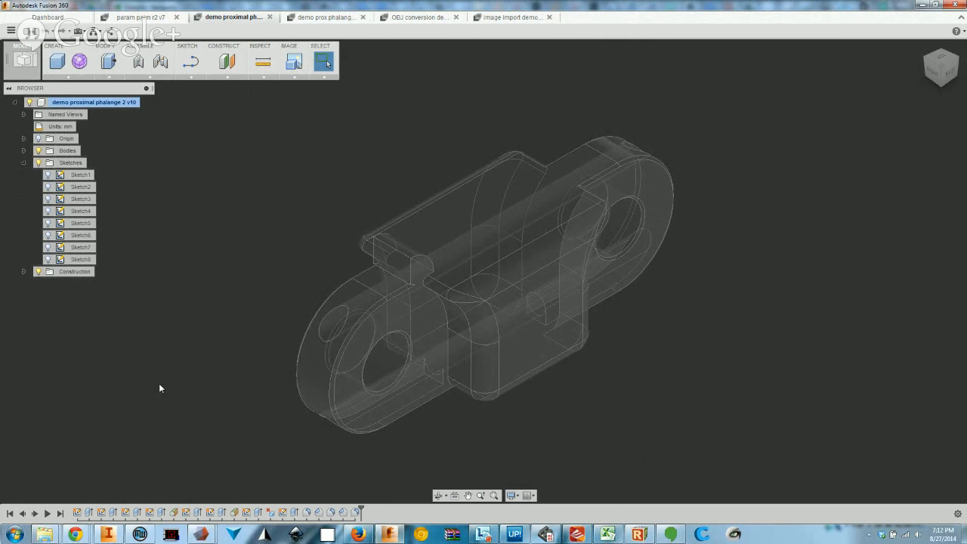
Examine the transparent proximal phalange from several angles and replay its feature history
middle_click_drag(591, 375, 572, 360, "shift")
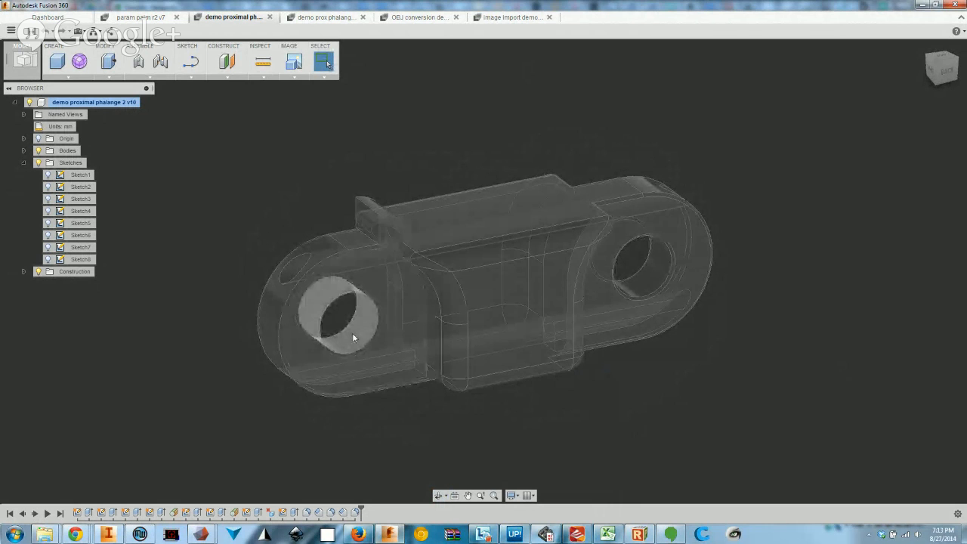
middle_click_drag(389, 246, 376, 202, "shift")
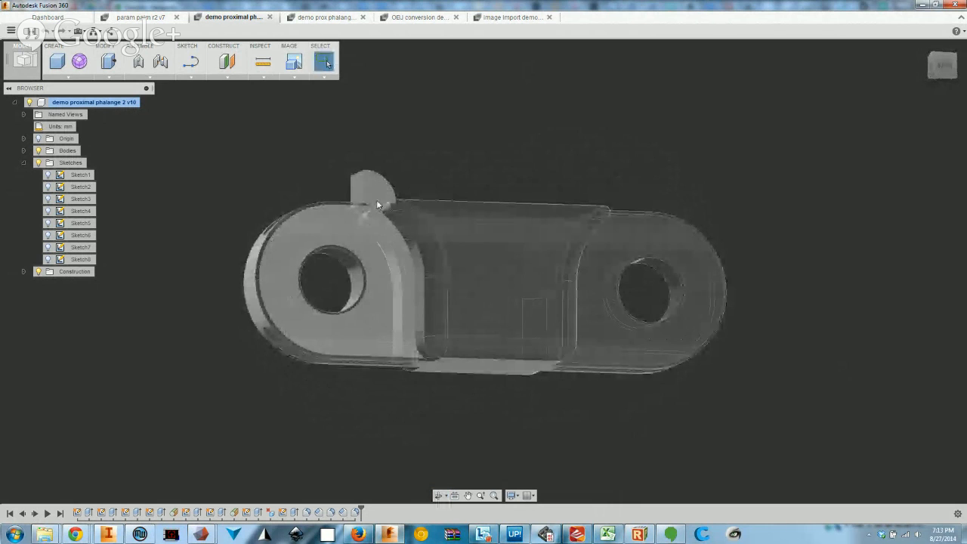
middle_click_drag(510, 361, 531, 415, "shift")
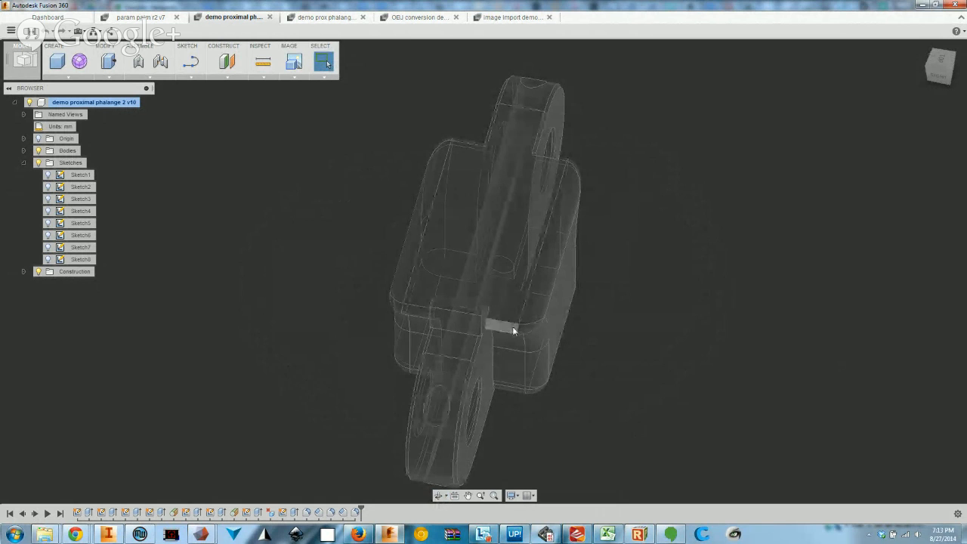
middle_click_drag(528, 319, 484, 358, "shift")
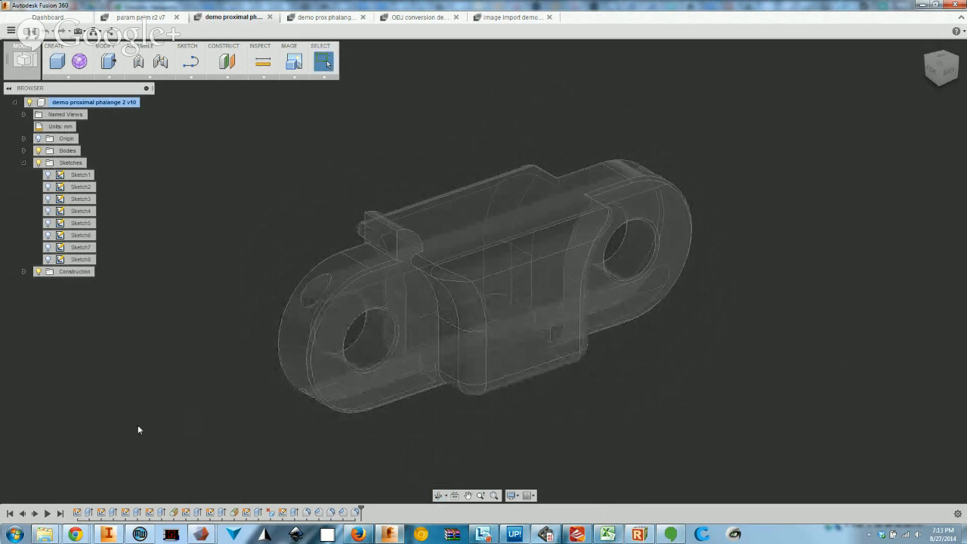
left_click(47, 513)
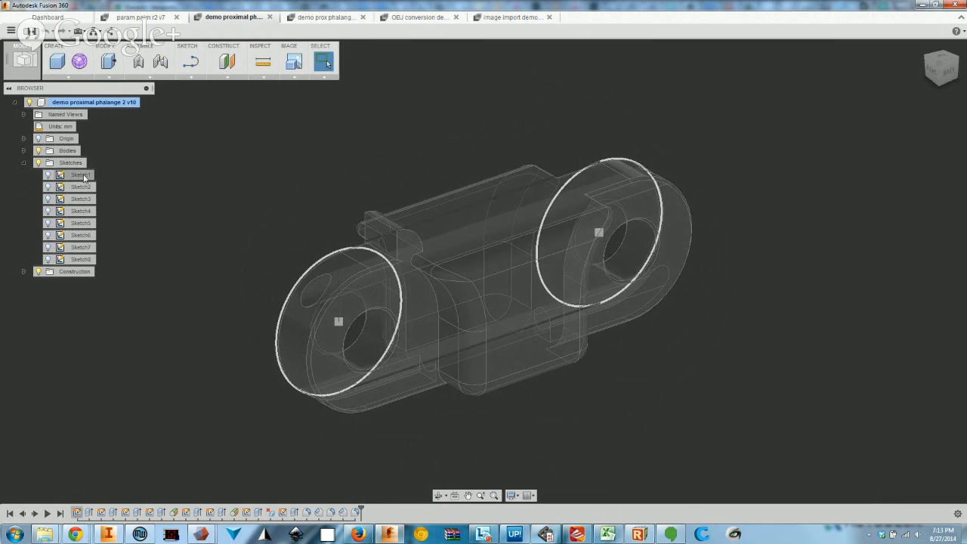
Temporarily display the phalange's first sketches to inspect the base profile, hide them again and return to the home view
left_click(47, 175)
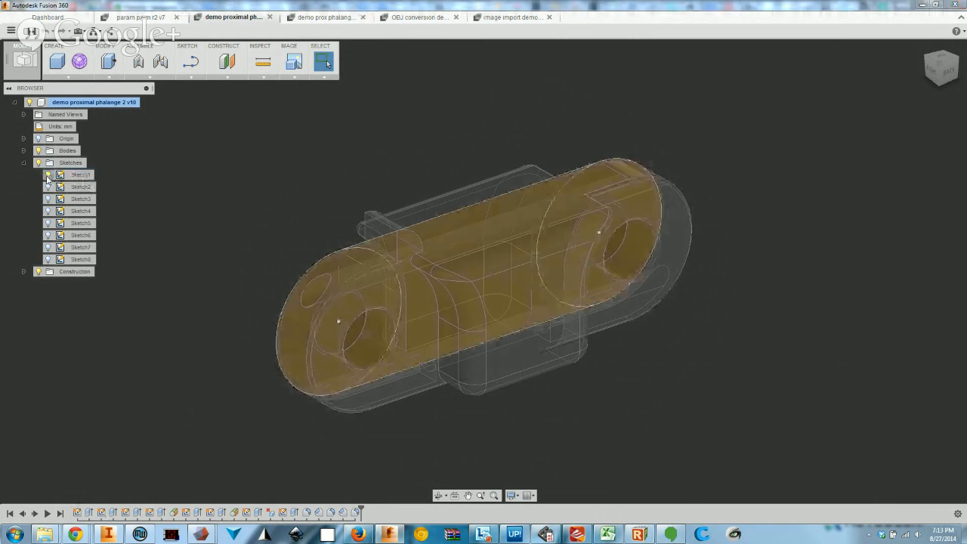
left_click(47, 187)
left_click(47, 176)
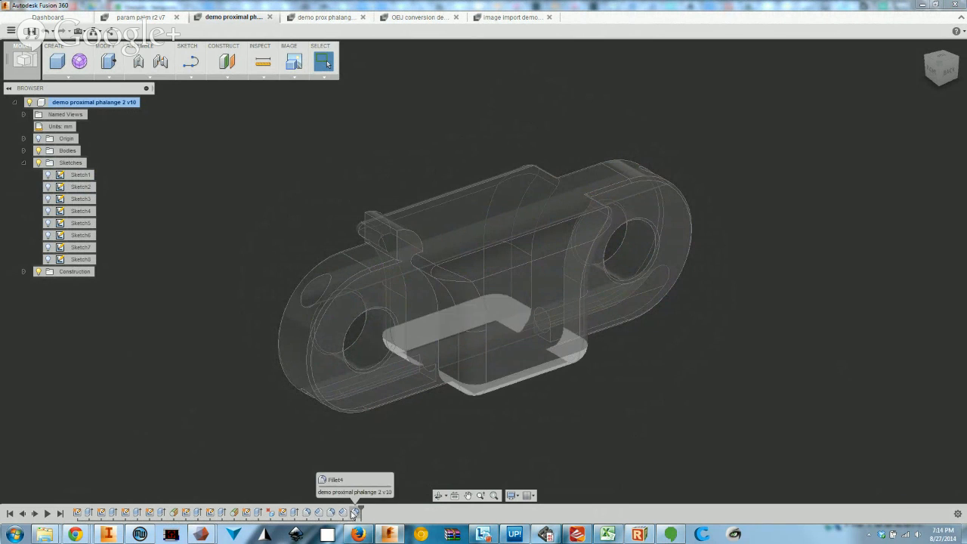
middle_click_drag(601, 398, 603, 401, "shift")
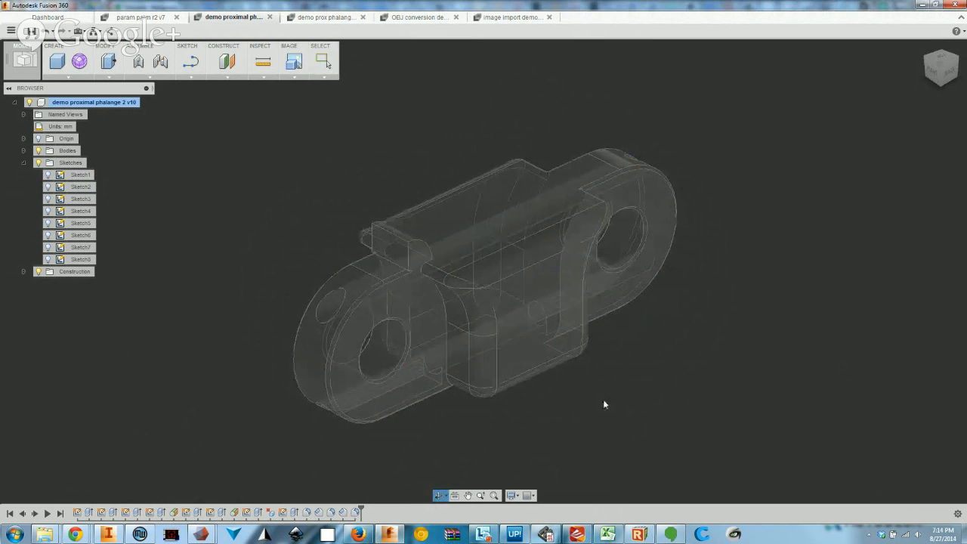
left_click(920, 48)
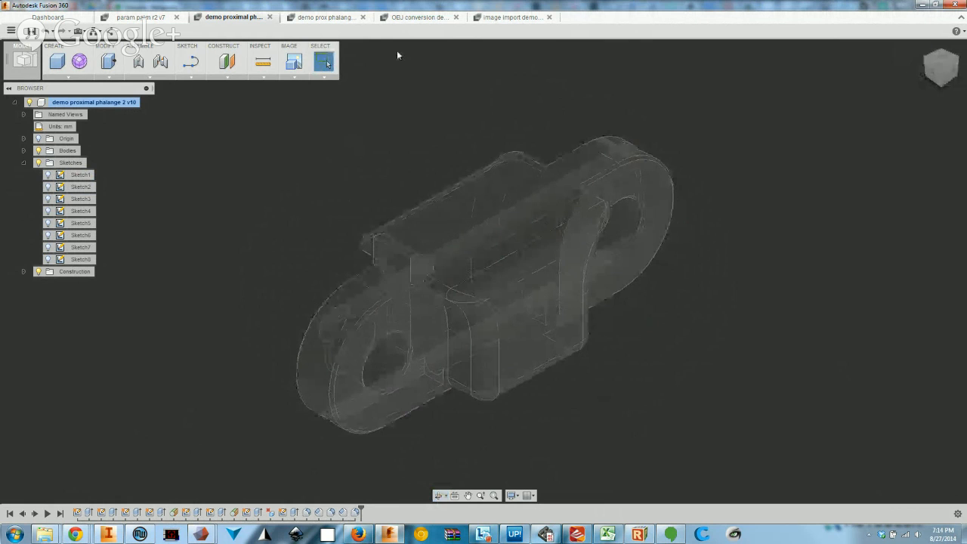
Switch to the open demo prox phalange document with the cleaner, named sketches
left_click(308, 18)
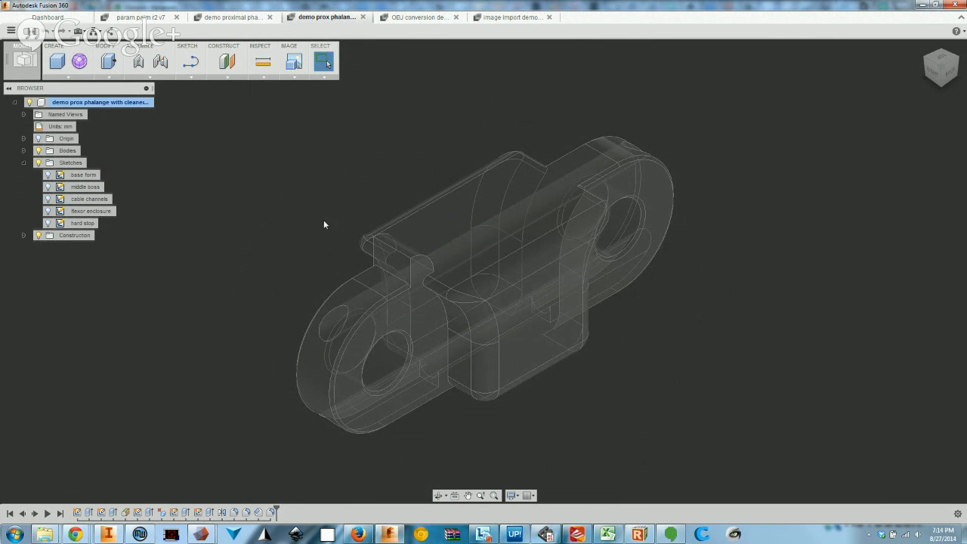
mouse_move(656, 338)
middle_mouse_down("shift")
mouse_move(560, 328)
mouse_move(683, 340)
mouse_move(651, 333)
middle_mouse_up("shift")
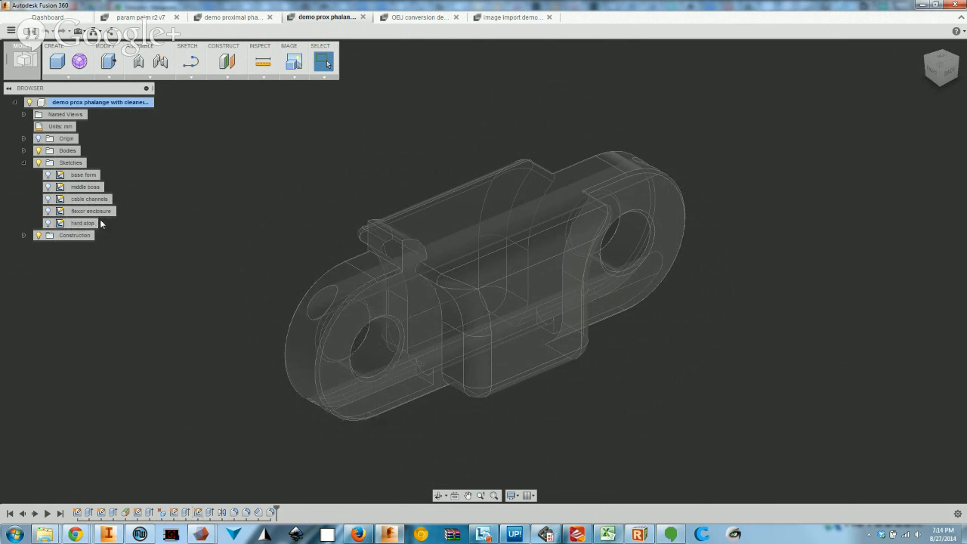
Edit the name of the first sketch, keep it as base form, and deselect the sketch
left_click(89, 176)
left_click(100, 178)
key("BackSpace")
key("BackSpace")
key("BackSpace")
key("BackSpace")
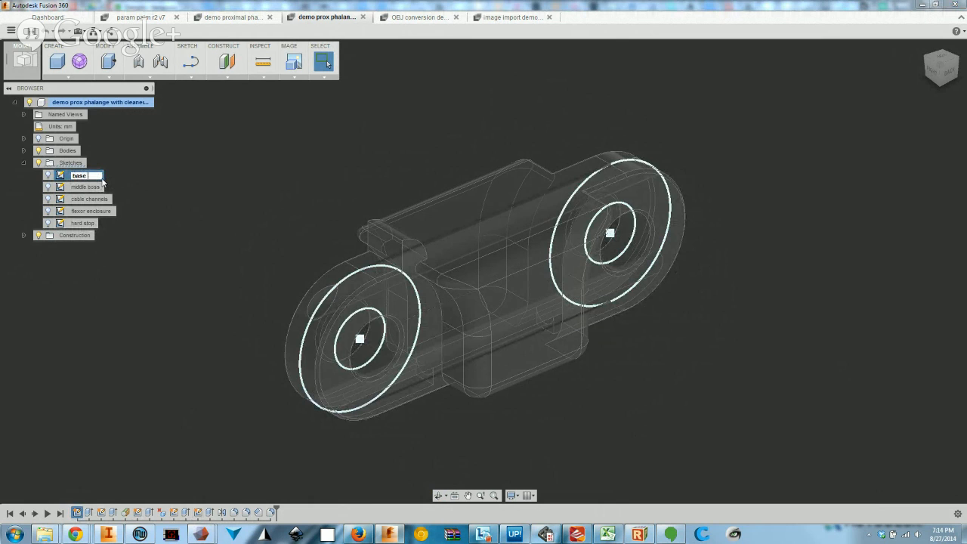
key("Return")
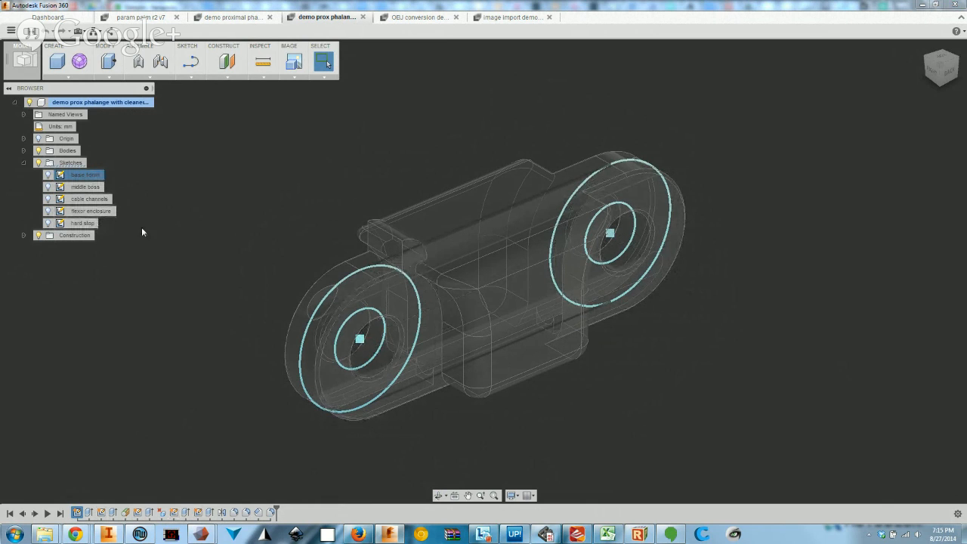
left_click(193, 302)
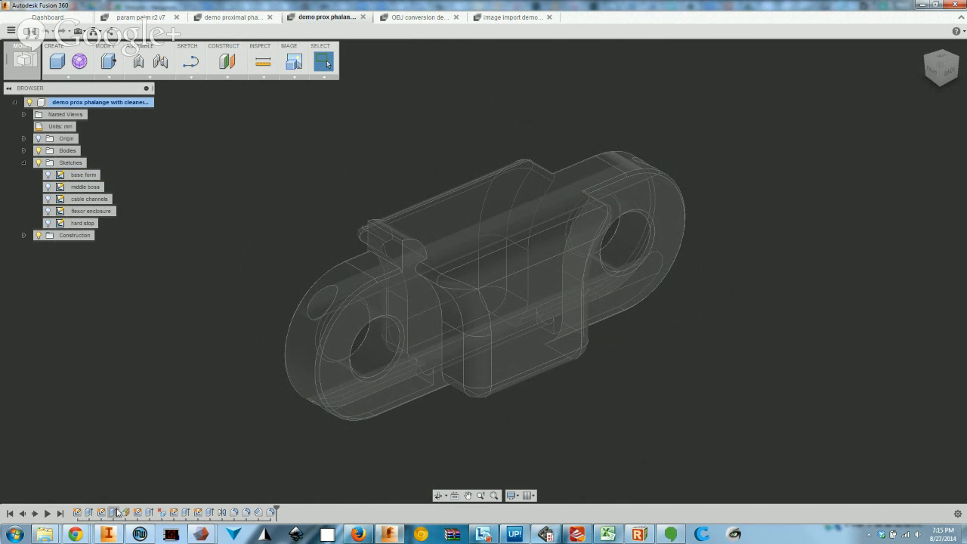
Compare the feature history with the demo proximal phalange 2 document, and replay the cleaner phalange's history
left_click(212, 21)
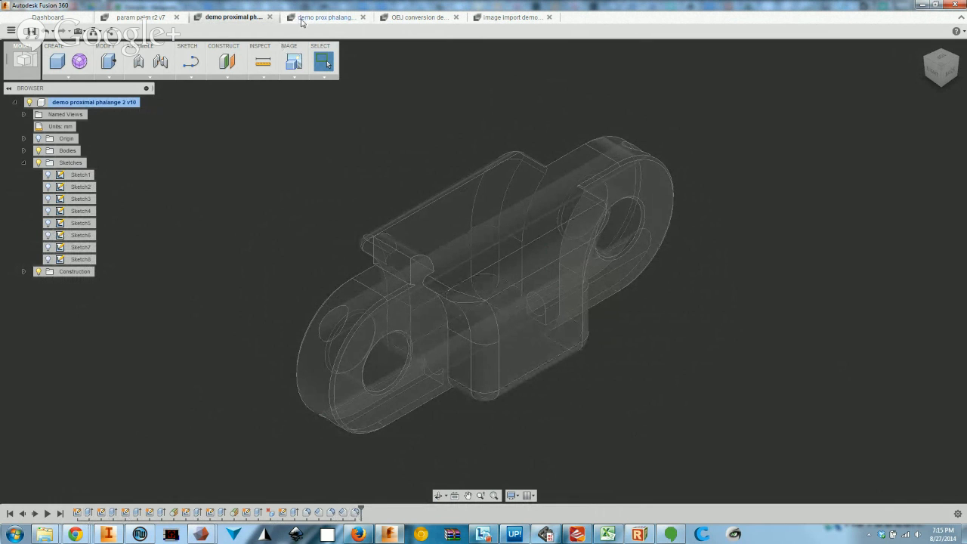
left_click(302, 17)
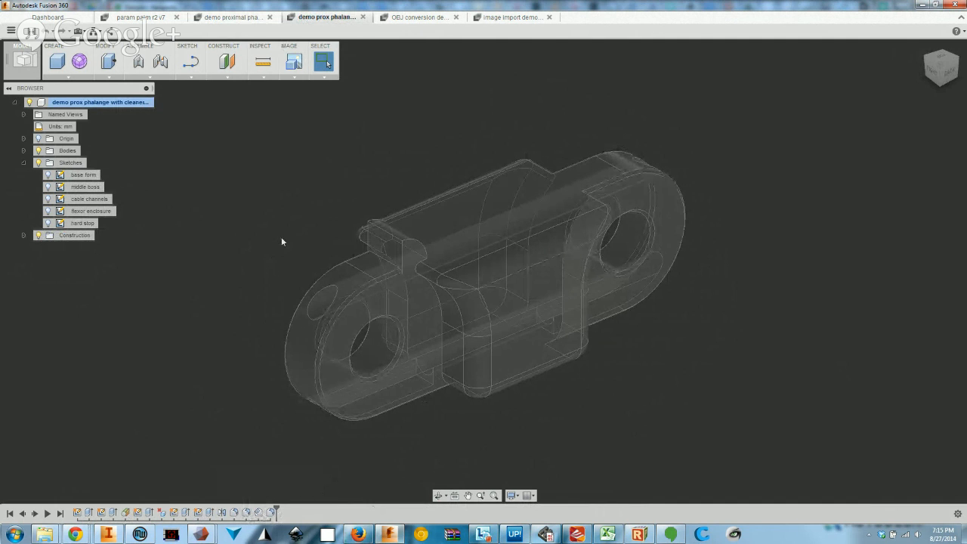
middle_click_drag(443, 307, 264, 257, "shift")
middle_click_drag(18, 395, 14, 396, "shift")
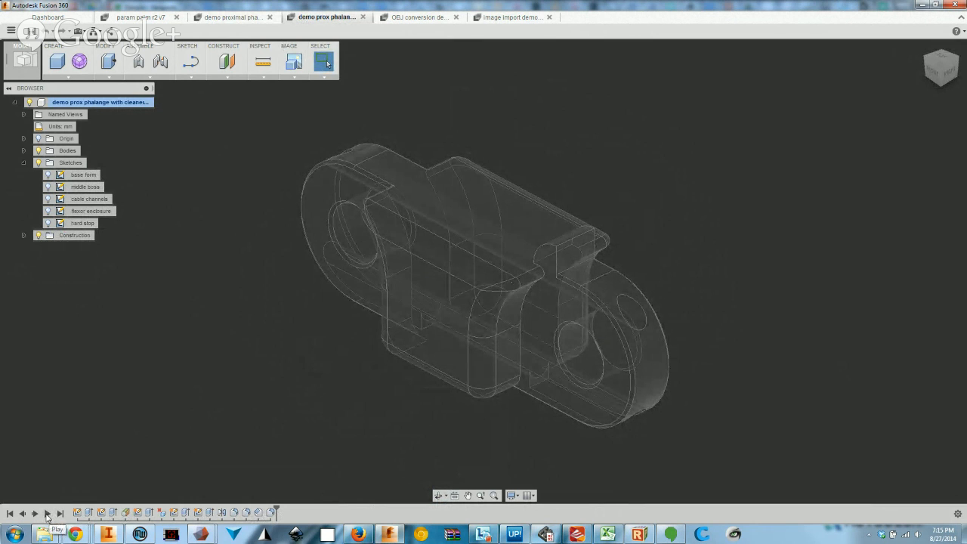
left_click(47, 515)
Roll the feature history back to before the mirror, advance it past the mirror, and return it to the end
left_click_drag(274, 506, 215, 509)
middle_click_drag(256, 389, 444, 360, "shift")
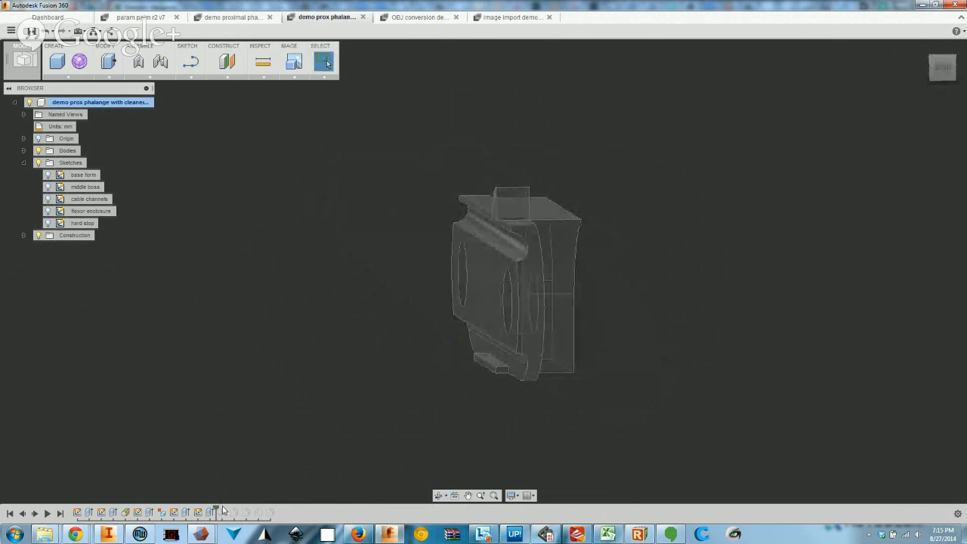
left_click_drag(215, 507, 227, 508)
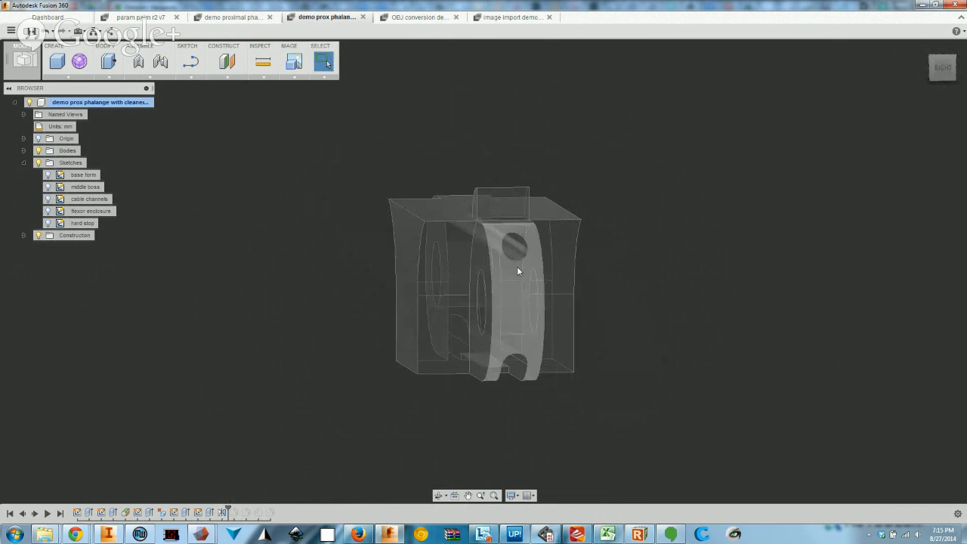
middle_click_drag(192, 416, 215, 417, "shift")
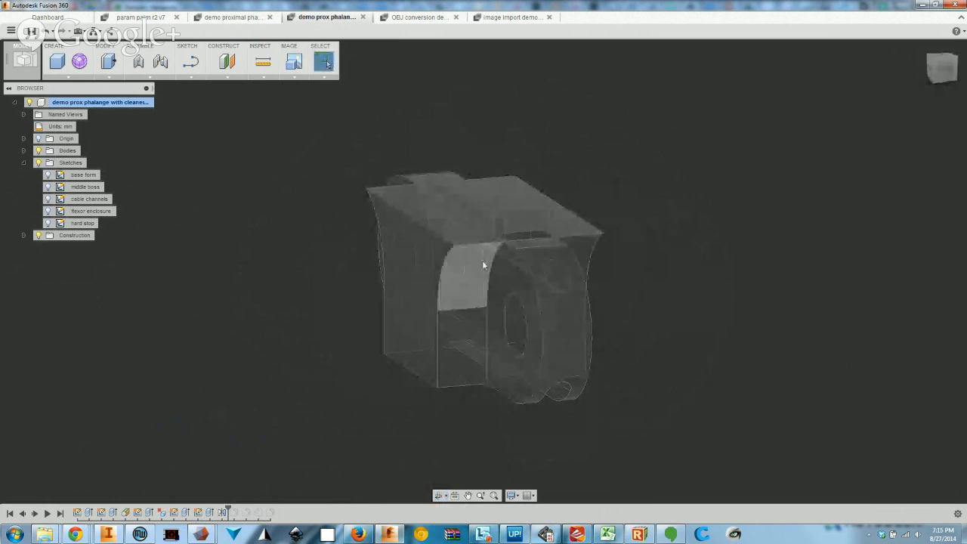
left_click_drag(231, 505, 276, 508)
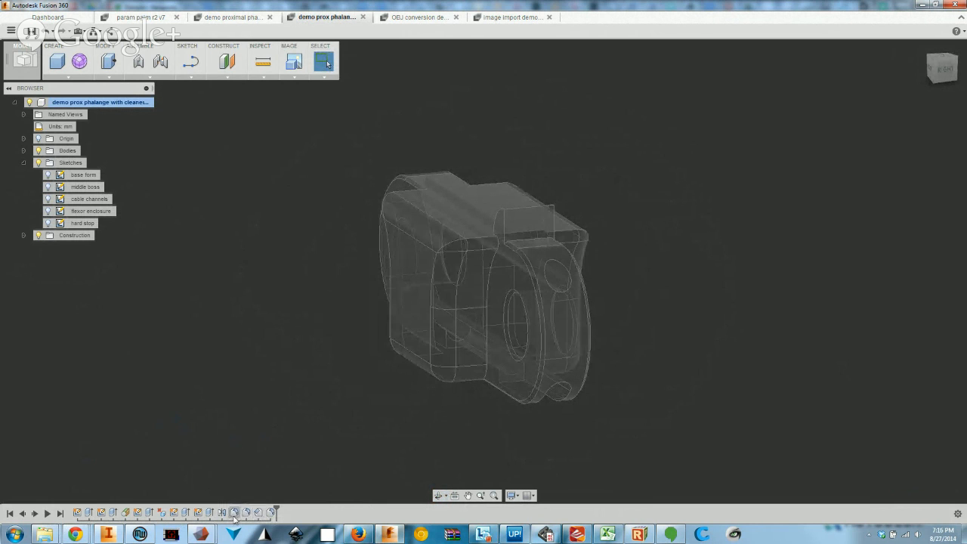
Pin the Change Parameters command for quick access and open the Parameters dialog beside the phalange model
middle_click_drag(432, 426, 657, 355, "shift")
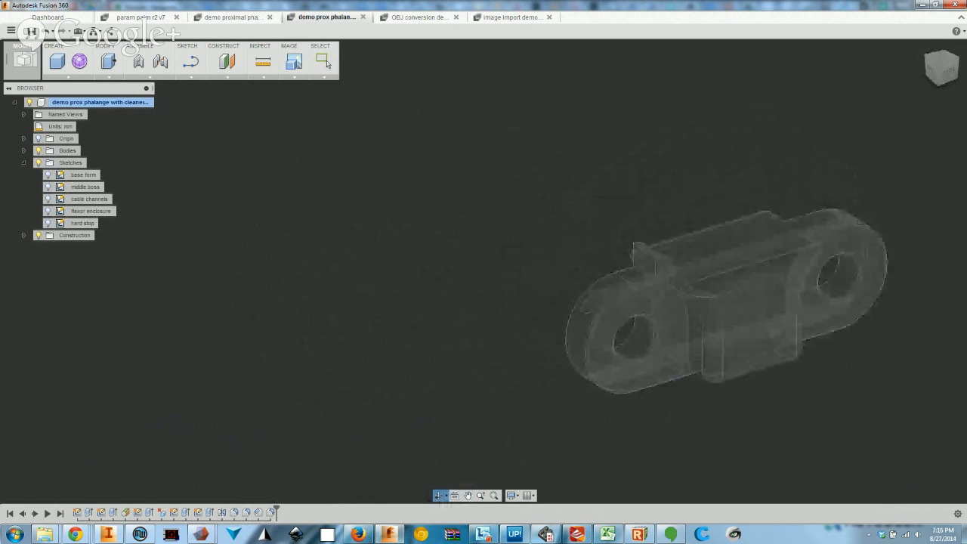
left_click(113, 77)
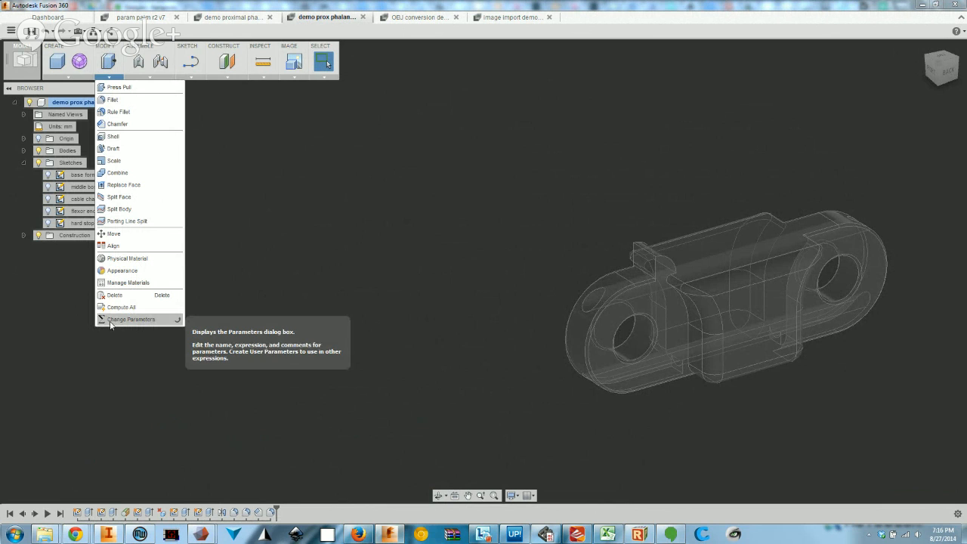
left_click(179, 320)
left_click(134, 64)
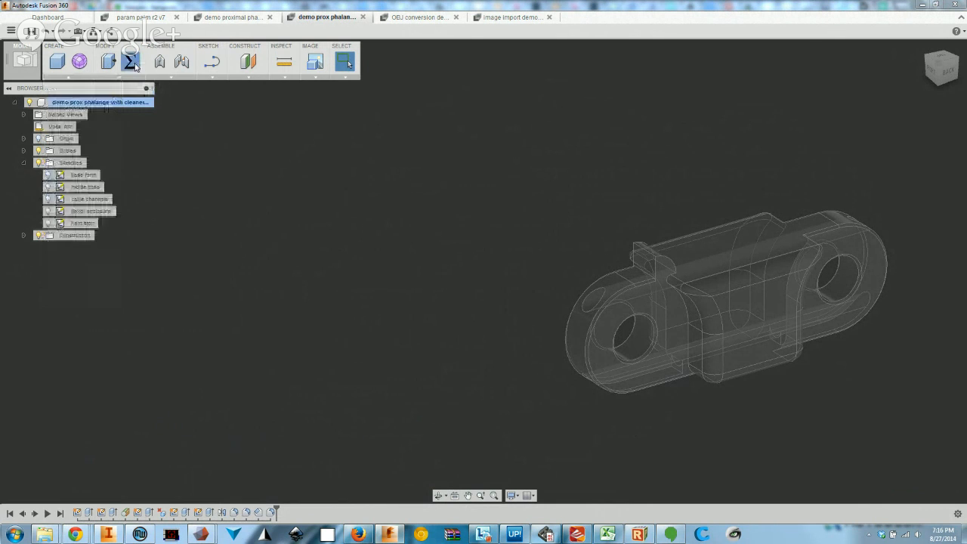
left_click_drag(640, 176, 334, 131)
middle_click_drag(773, 334, 766, 298)
scroll(659, 341, "up", 1)
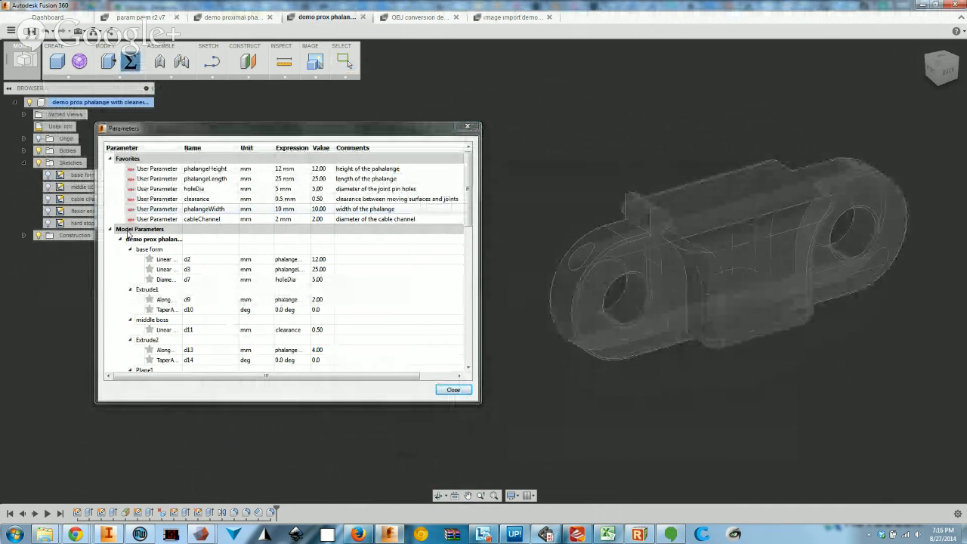
left_click_drag(300, 134, 297, 126)
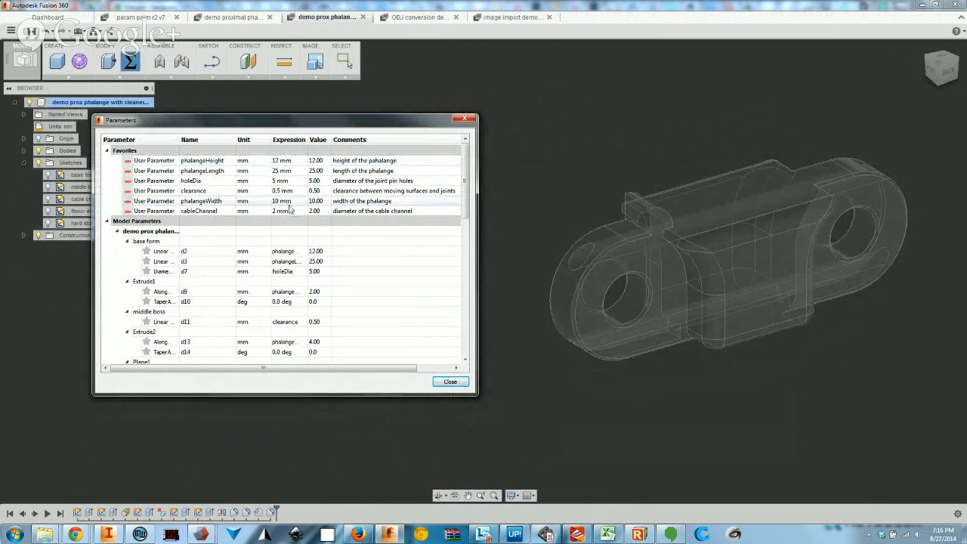
Try the phalangeLength parameter at 30 mm and 20 mm, and set it back to 25 mm
left_click(281, 170)
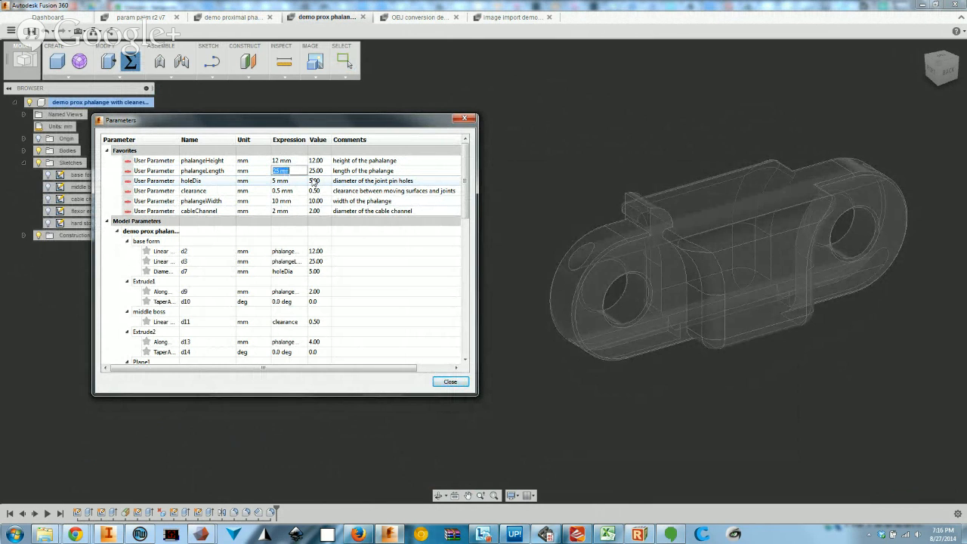
type("30")
key("Return")
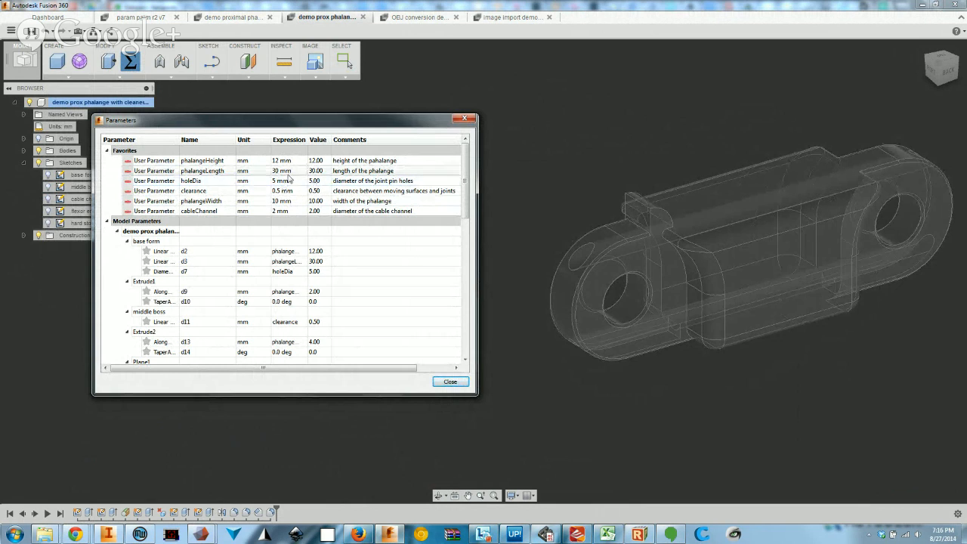
left_click(288, 171)
type("20")
key("Return")
left_click(287, 171)
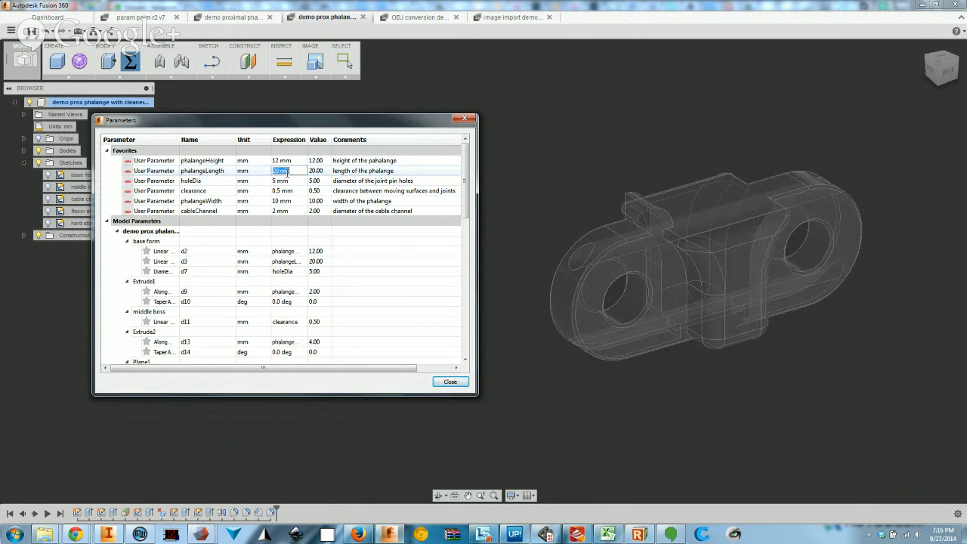
type("25")
key("Return")
Try the phalangeLength parameter at 24 mm, and return it to 25 mm
left_click(285, 173)
type("24")
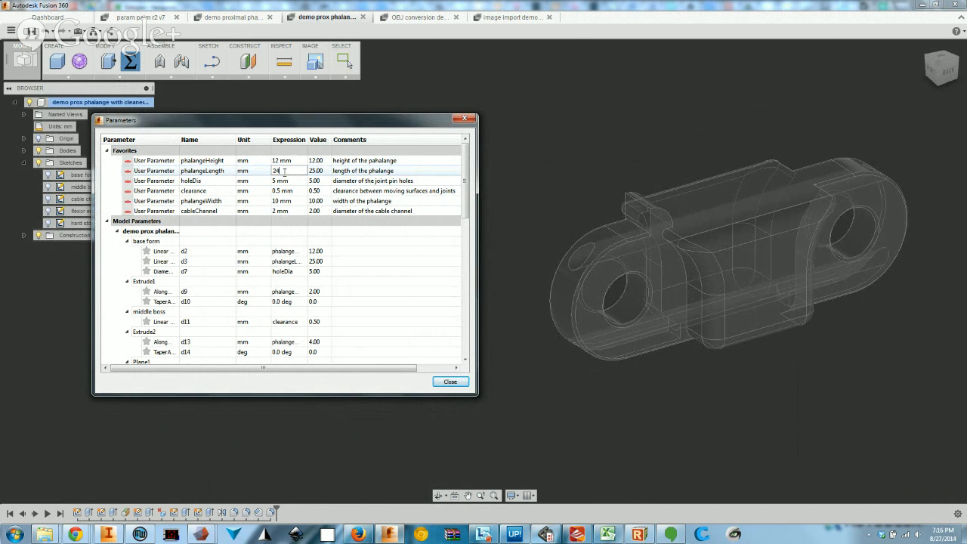
key("Return")
left_click(284, 171)
type("25")
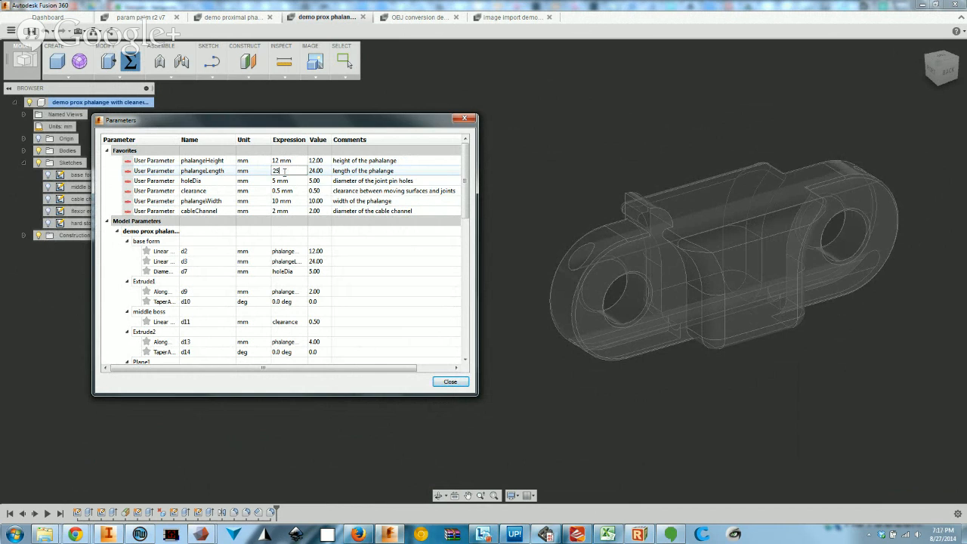
key("Return")
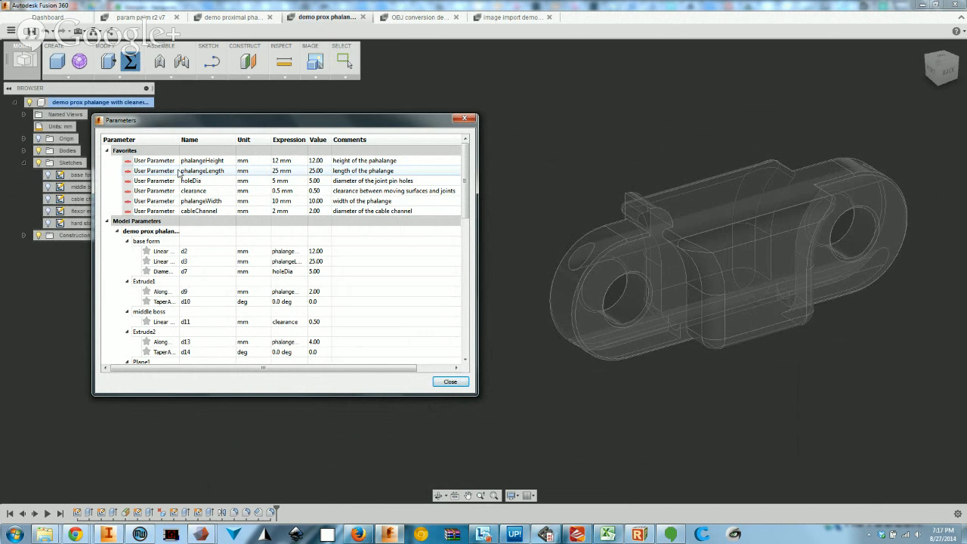
Try the phalangeHeight parameter at 16 mm, and return it to 12 mm
left_click(291, 161)
type("16")
key("Return")
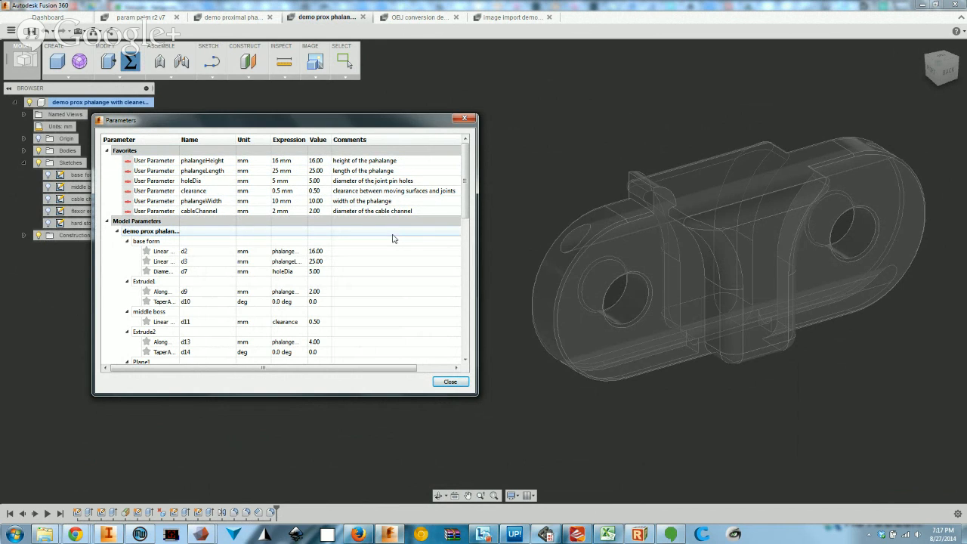
left_click(281, 160)
type("12")
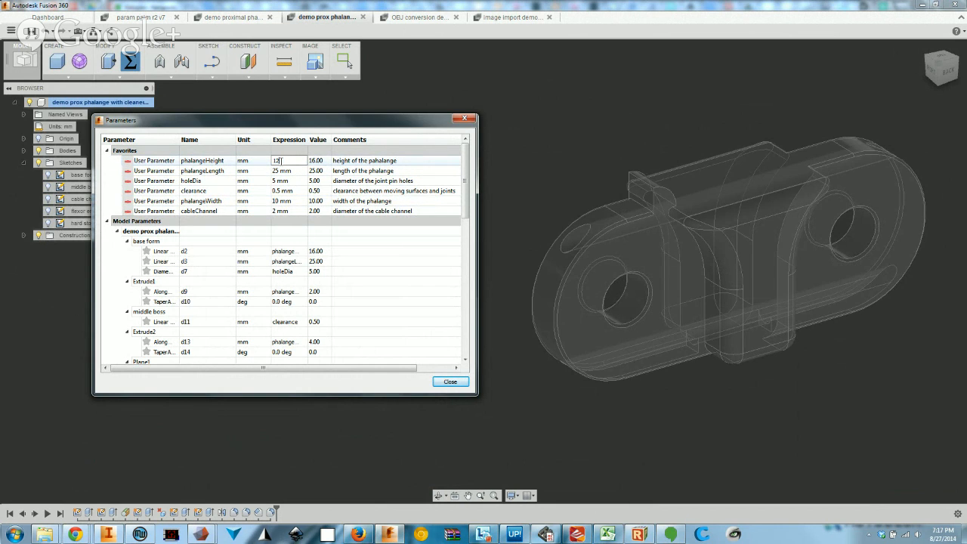
key("Return")
Try the clearance parameter at 1 mm, and return it to 0.5 mm
left_click(283, 191)
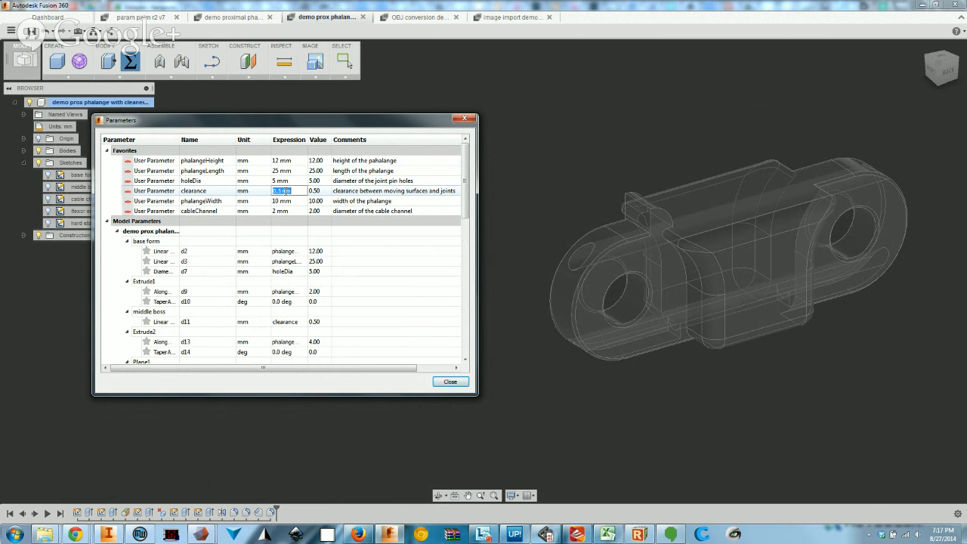
left_click(284, 191)
double_click(286, 191)
type("1")
key("Return")
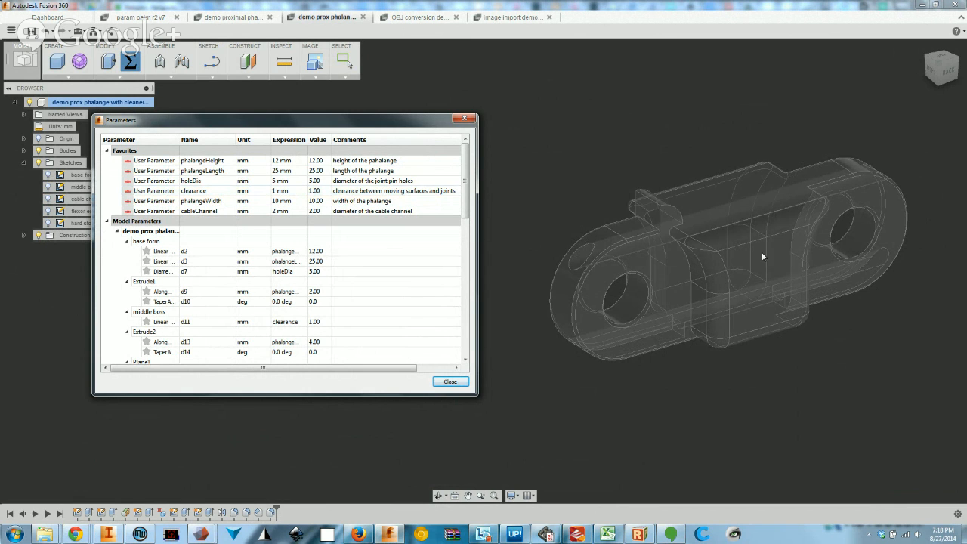
scroll(768, 268, "up", 3)
double_click(291, 191)
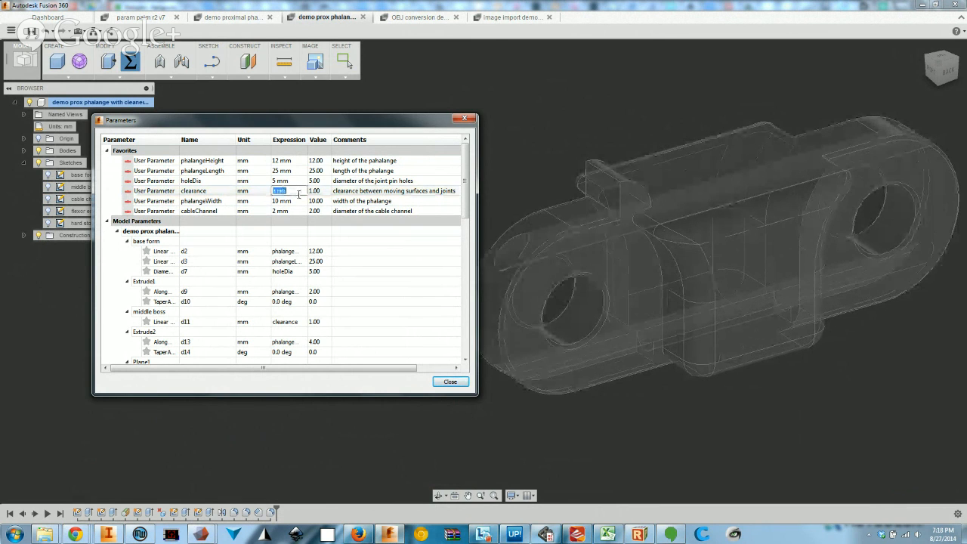
type("0.5")
key("Return")
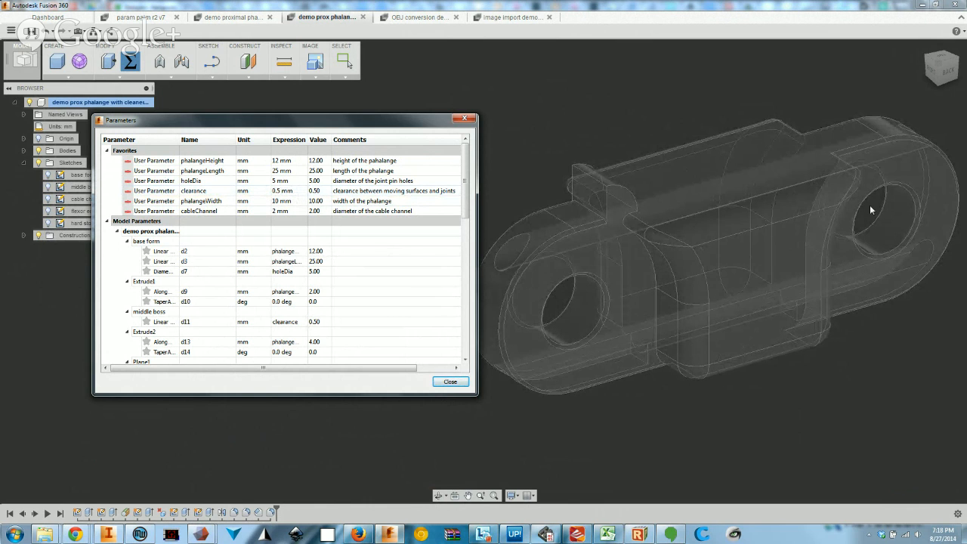
Try the clearance parameter at 1.5 mm, and set it back to 0.5 mm
double_click(291, 191)
type("1.5")
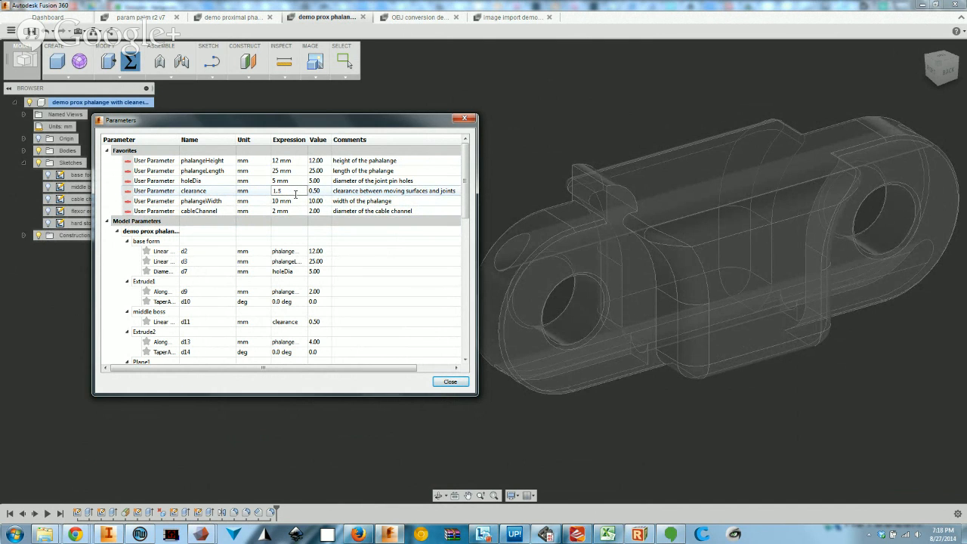
key("Return")
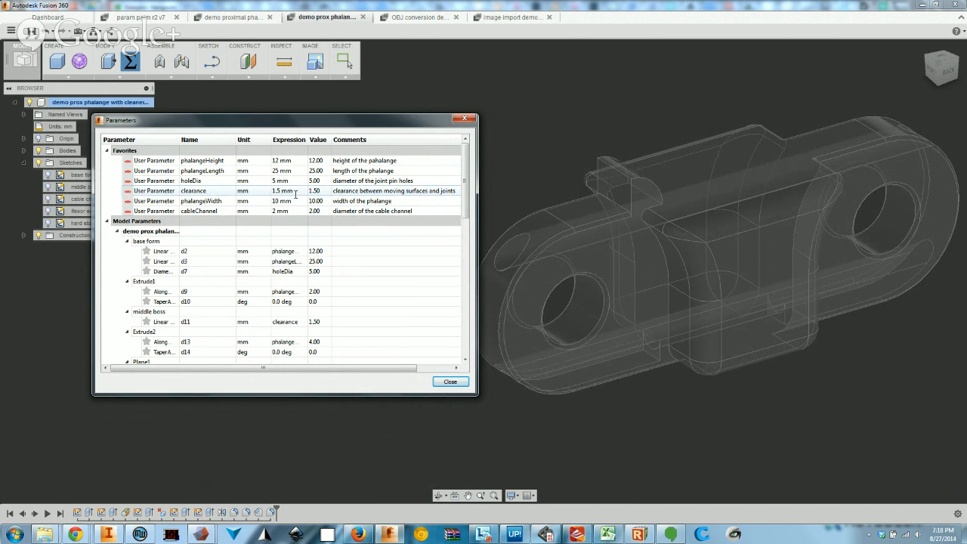
double_click(295, 194)
type("0.5")
key("Return")
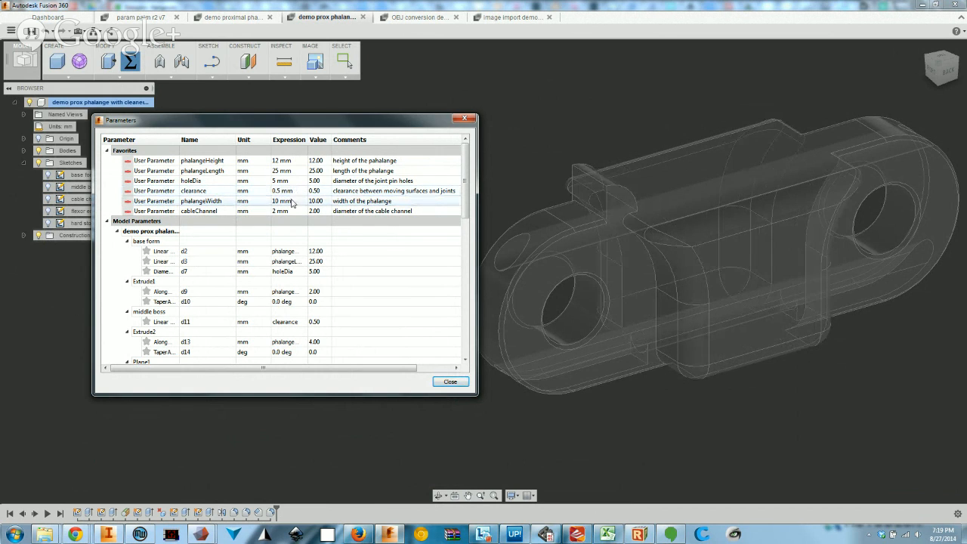
Try the phalangeWidth parameter at 16 mm and 8 mm, return it to 10 mm, and close the Parameters dialog
double_click(292, 201)
type("16")
key("Return")
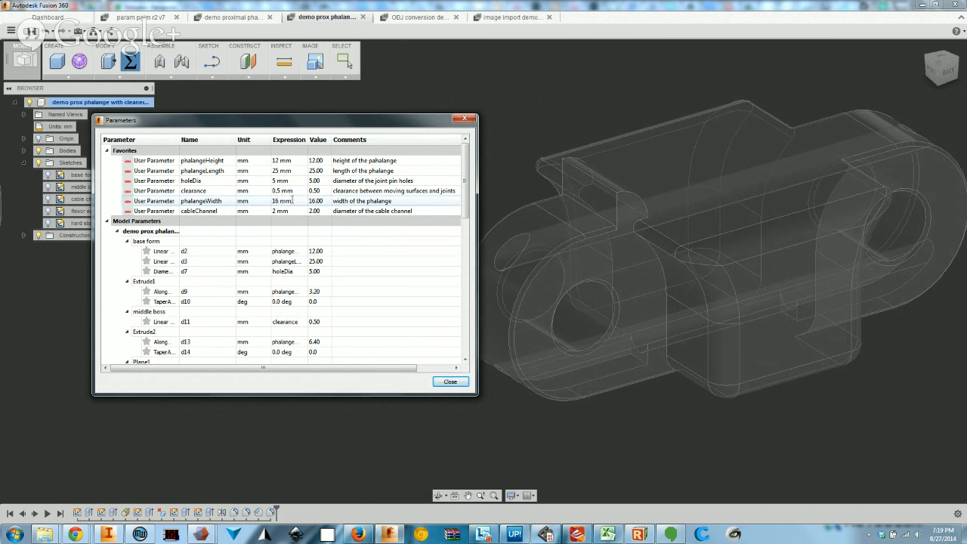
double_click(292, 201)
type("8")
key("Return")
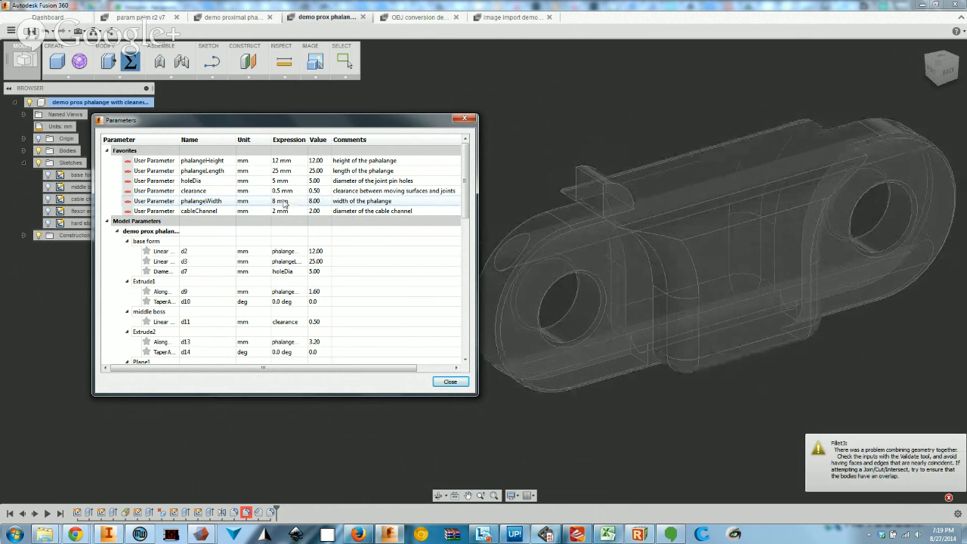
double_click(290, 201)
type("10")
key("Return")
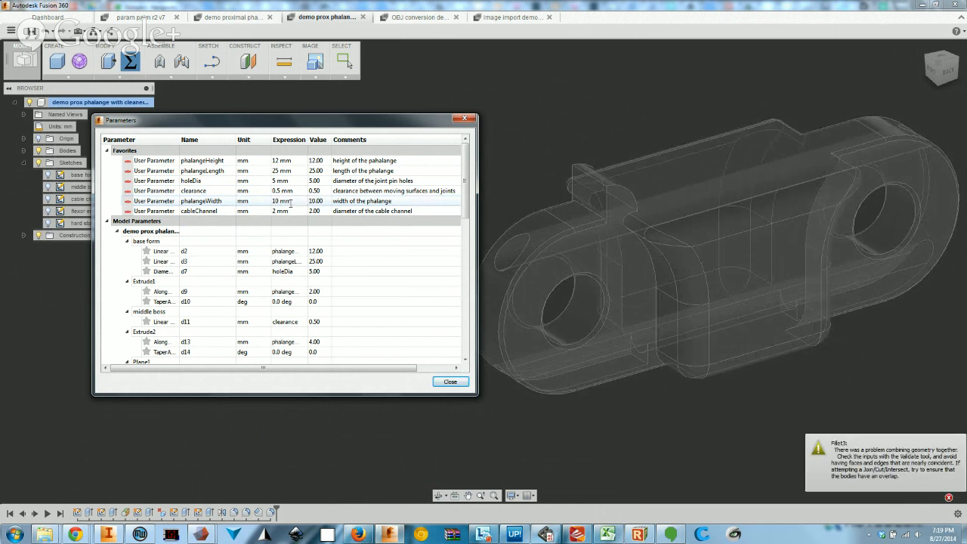
left_click(452, 383)
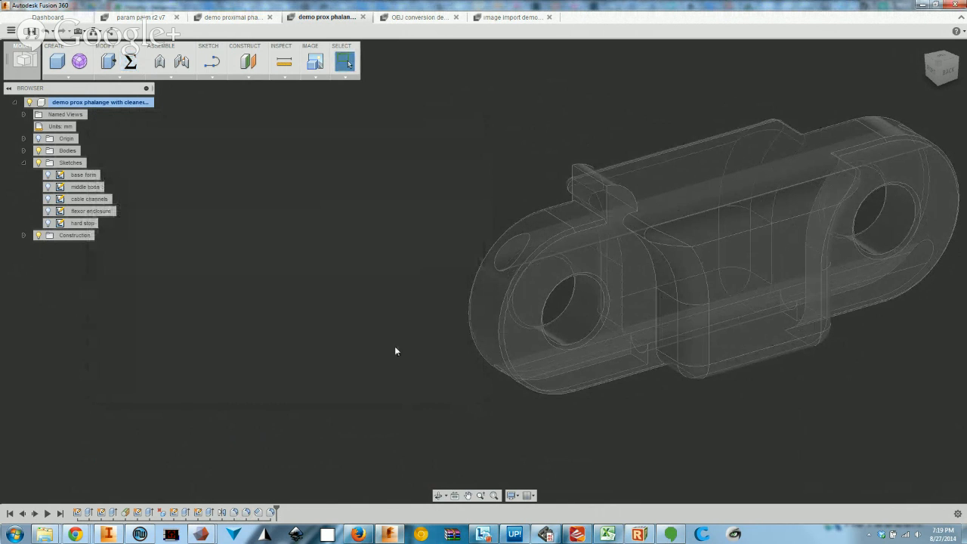
Reopen the Parameters dialog, try the cableChannel parameter at 2.5 mm, return it to 2.0 mm, and close the dialog
left_click(130, 61)
double_click(279, 211)
middle_click_drag(687, 359, 679, 257, "shift")
double_click(278, 211)
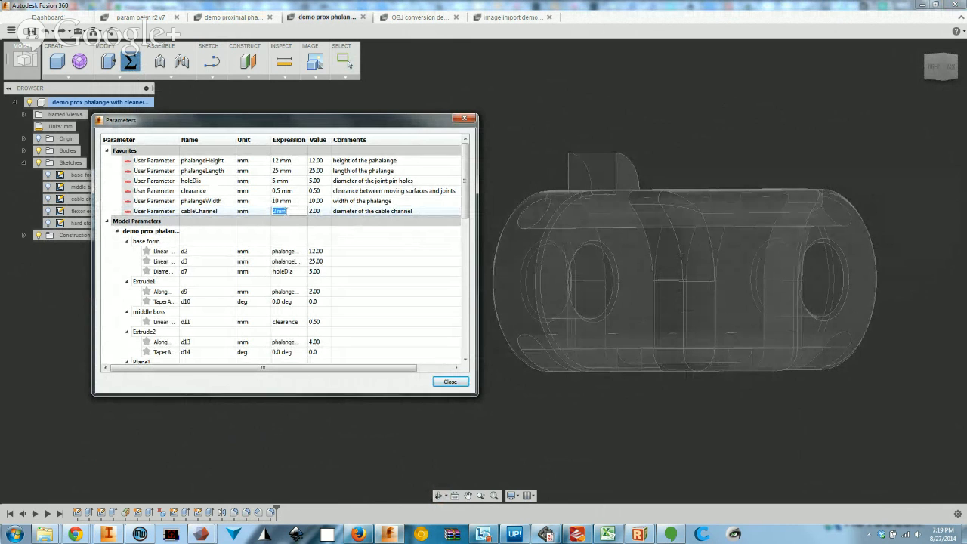
mouse_move(695, 282)
middle_mouse_down("shift")
mouse_move(649, 291)
mouse_move(694, 286)
middle_mouse_up("shift")
middle_click_drag(684, 198, 564, 235, "shift")
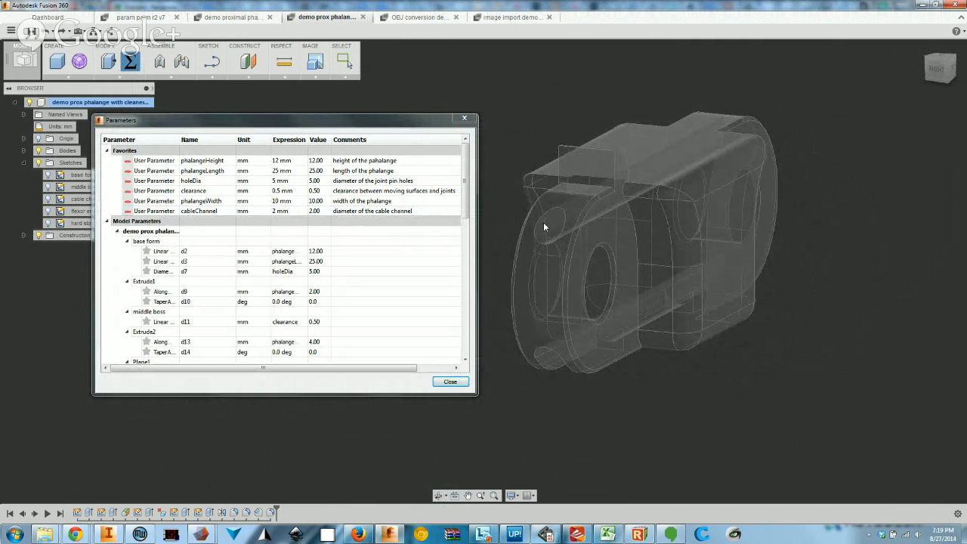
double_click(303, 212)
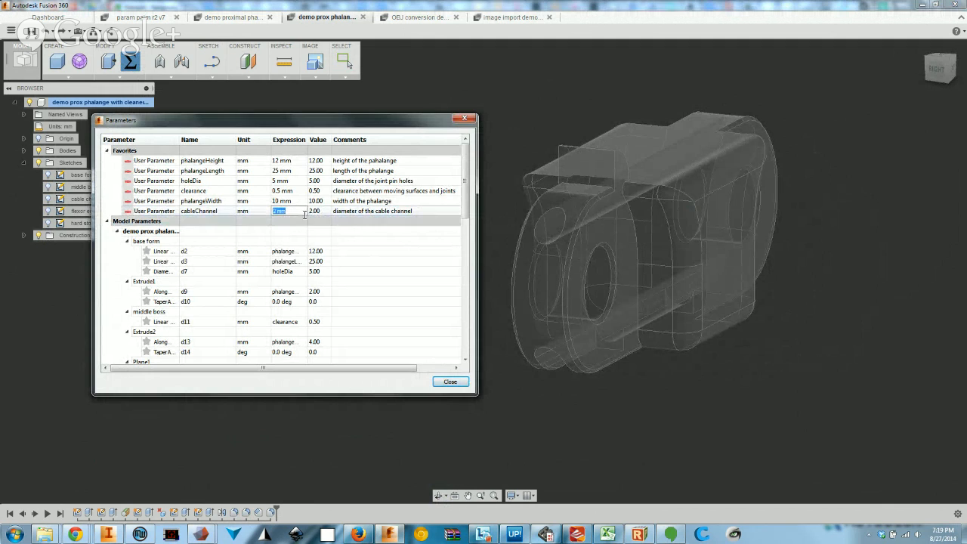
type("2.5")
key("Return")
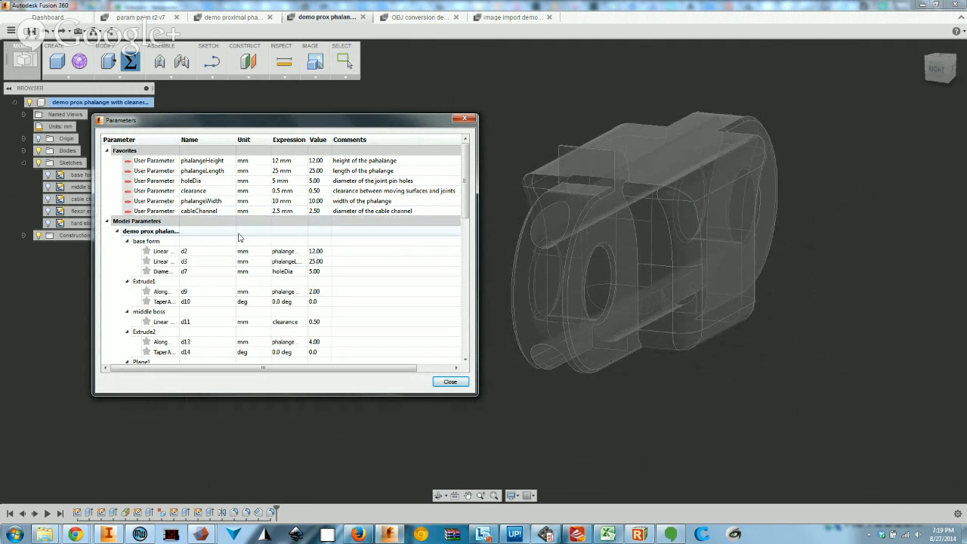
double_click(282, 213)
type("2")
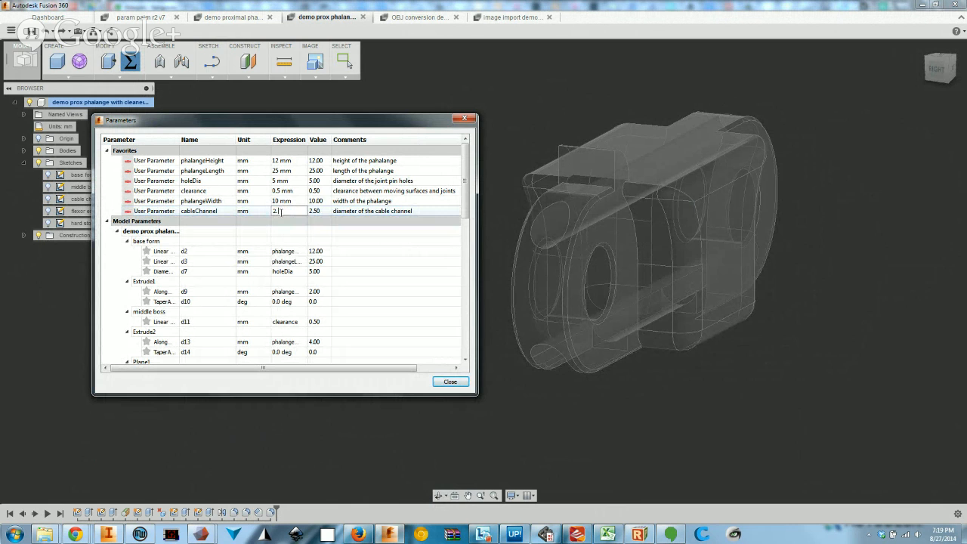
key("Return")
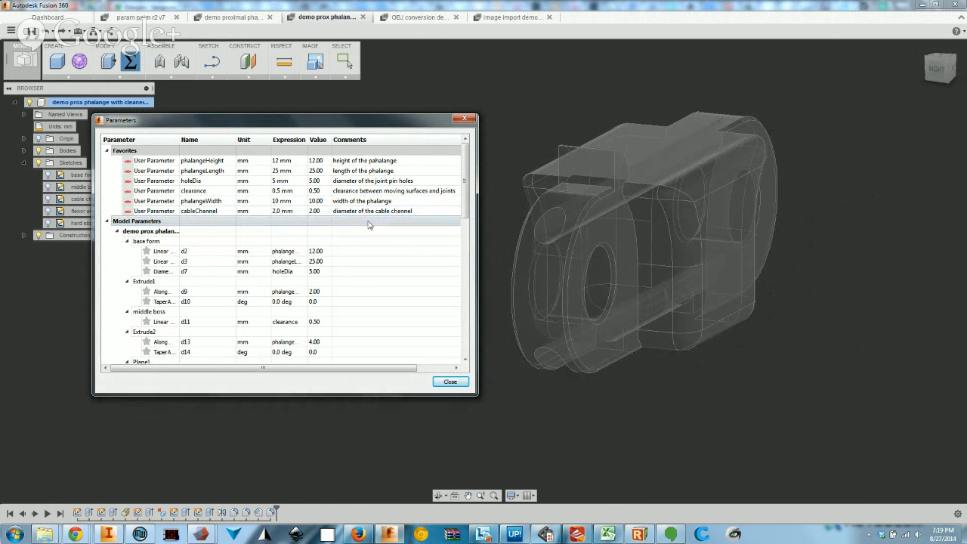
left_click(451, 383)
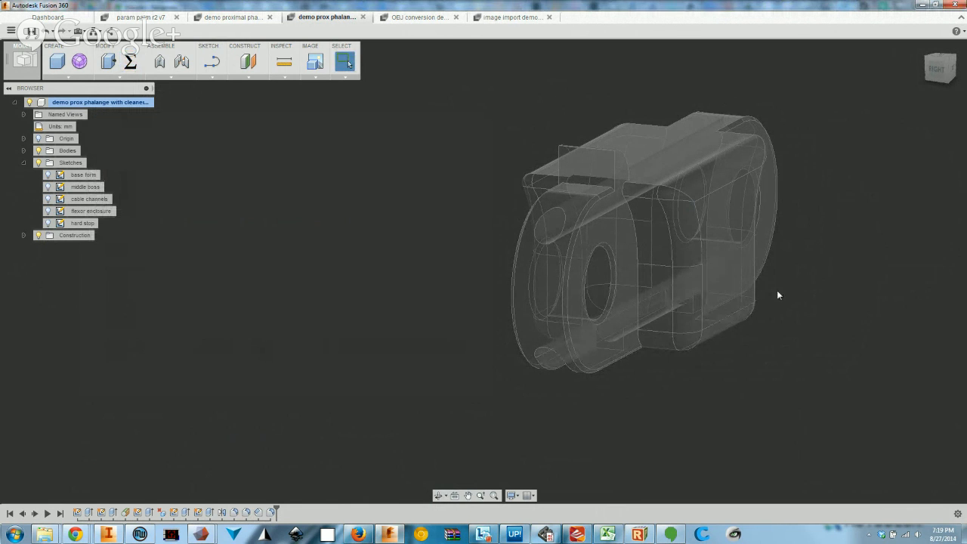
Examine the phalange from several angles and review its user parameter list
middle_click_drag(752, 299, 716, 303, "shift")
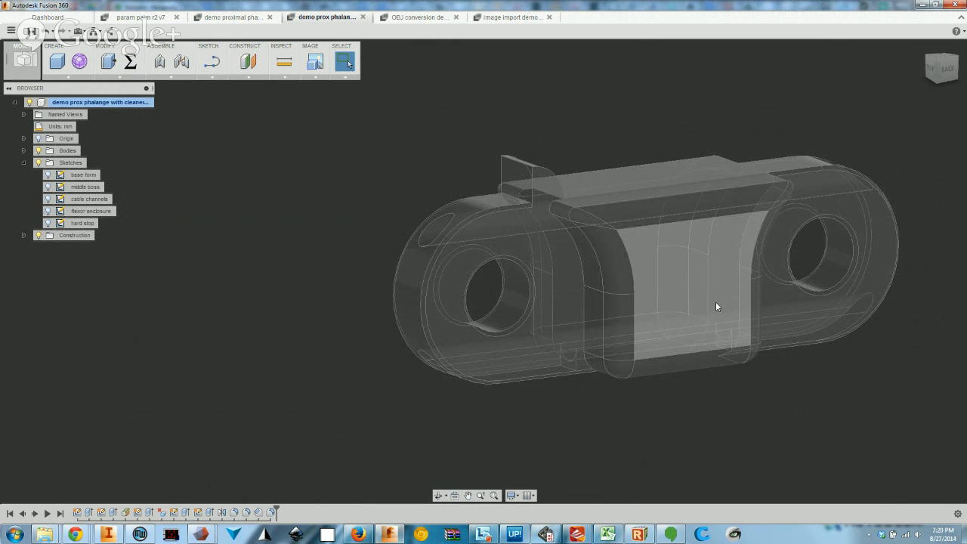
middle_click_drag(652, 345, 833, 177, "shift")
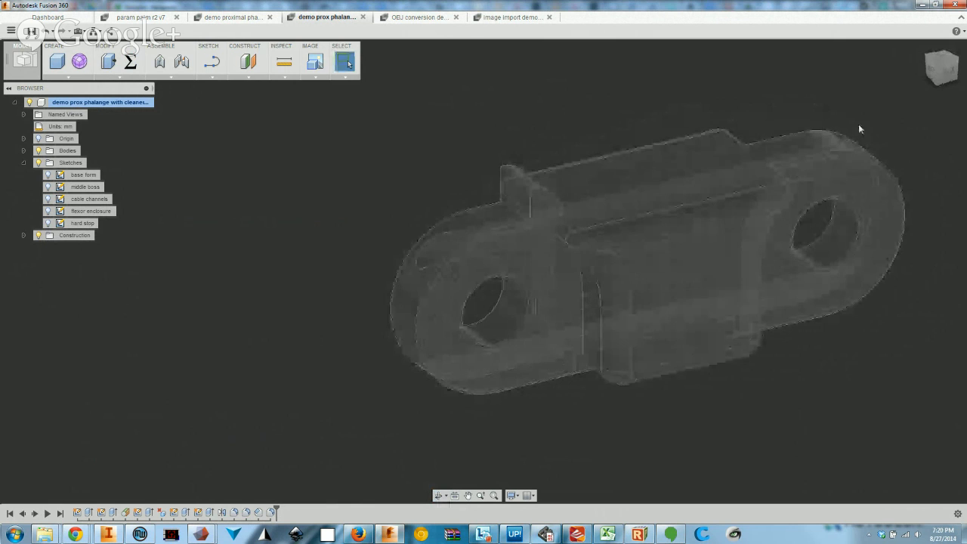
left_click(130, 61)
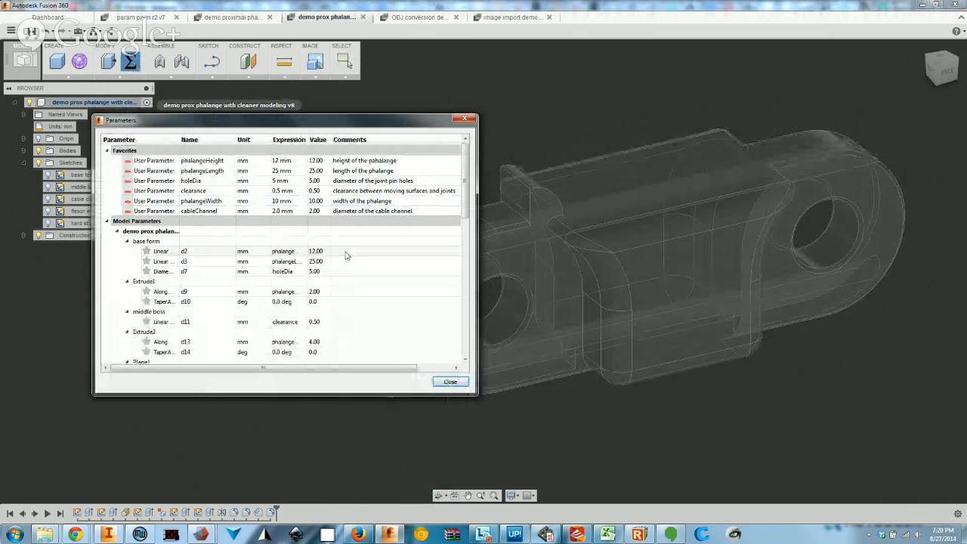
left_click(450, 382)
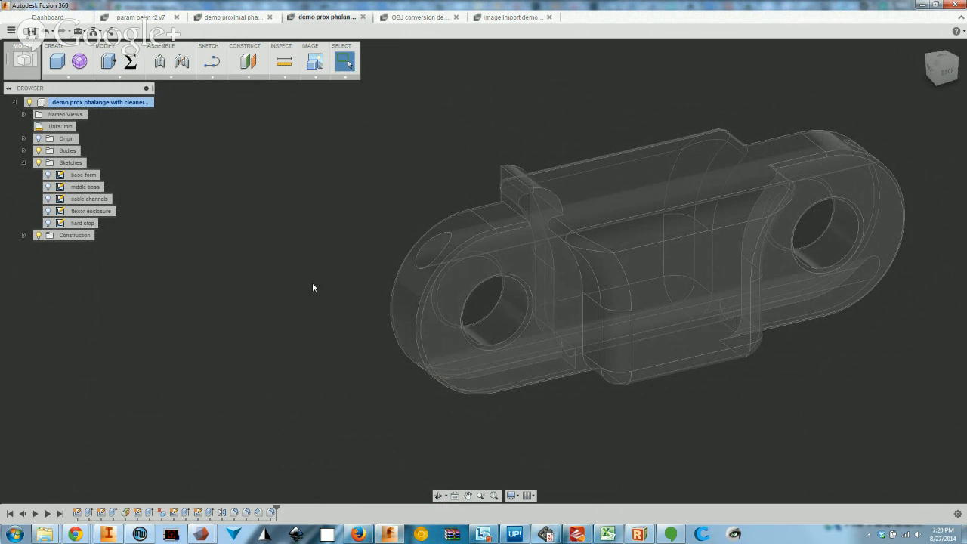
middle_click_drag(672, 303, 562, 322)
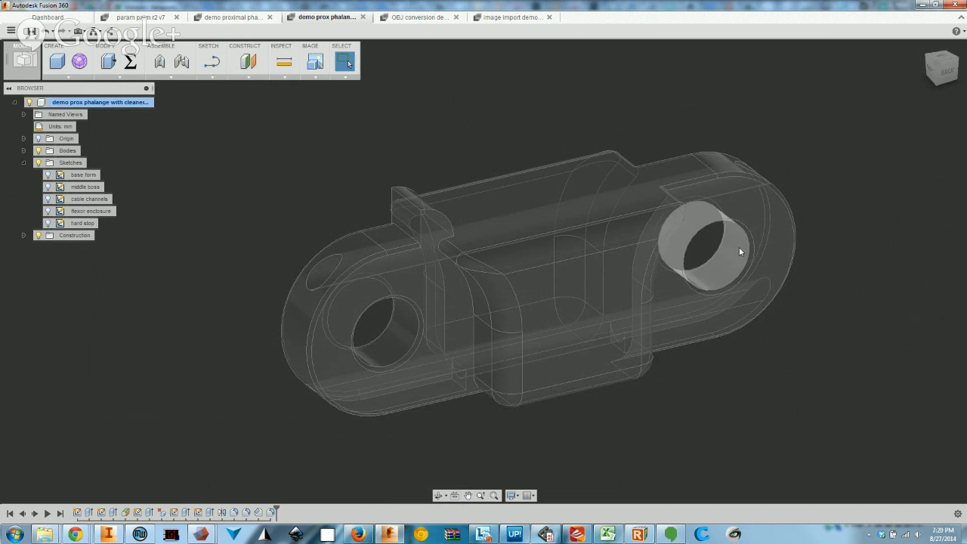
Switch to the image import demo document and start an Attached Canvas on the horizontal origin plane
left_click(504, 18)
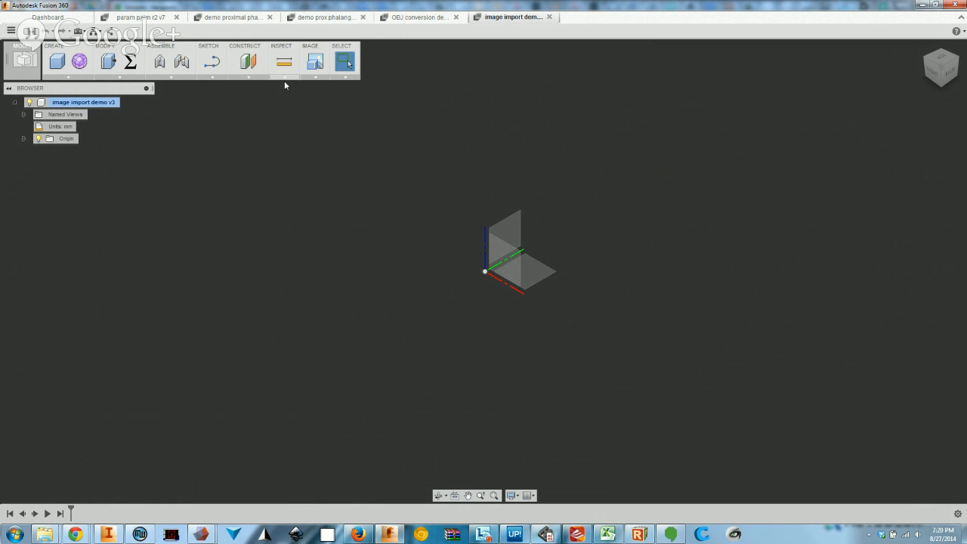
left_click(315, 77)
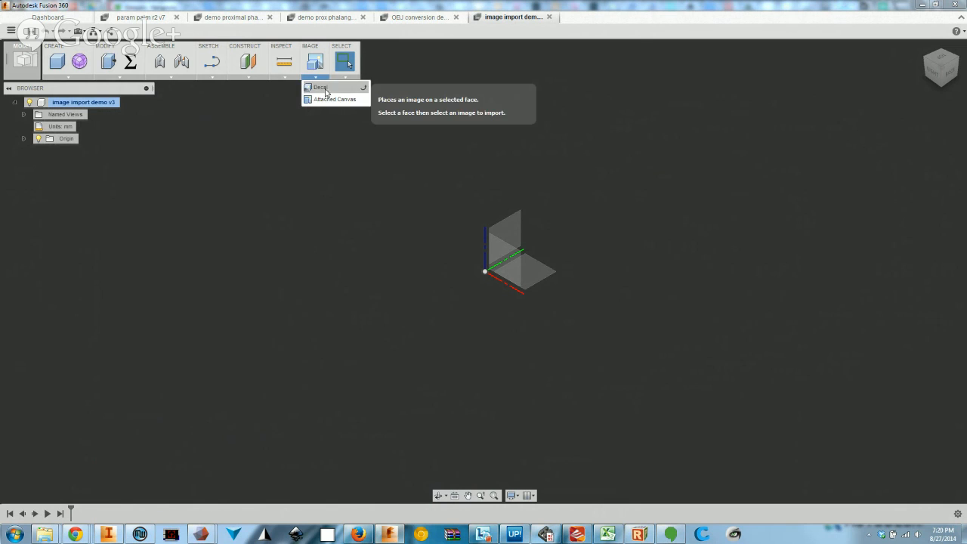
left_click(329, 100)
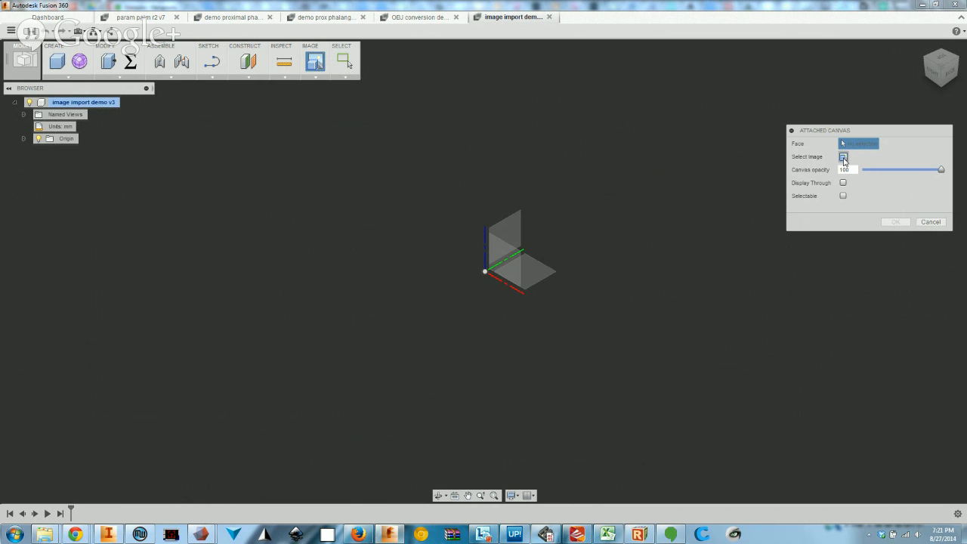
left_click(534, 272)
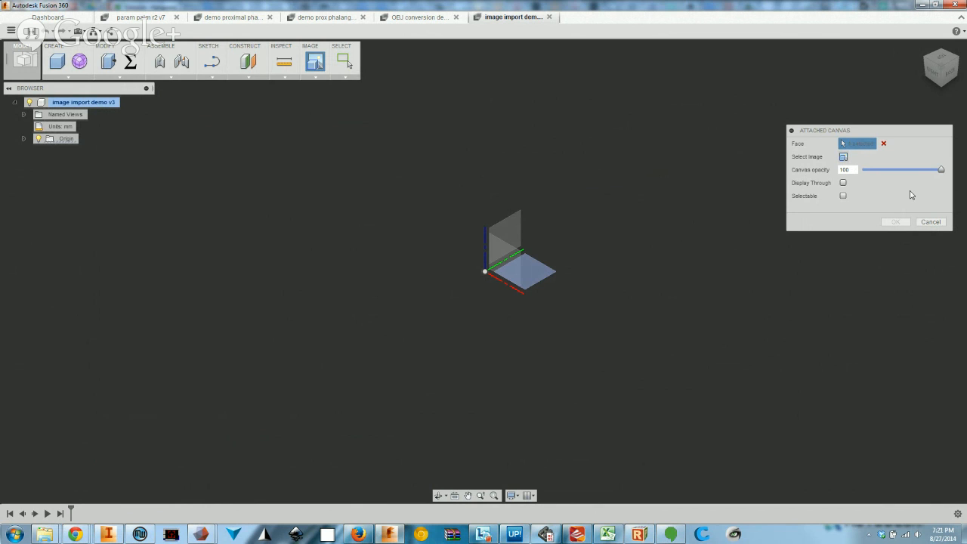
Load the hand photo for the canvas from the fusion tutorial folder inside e-NABLE in the Documents library
left_click(843, 157)
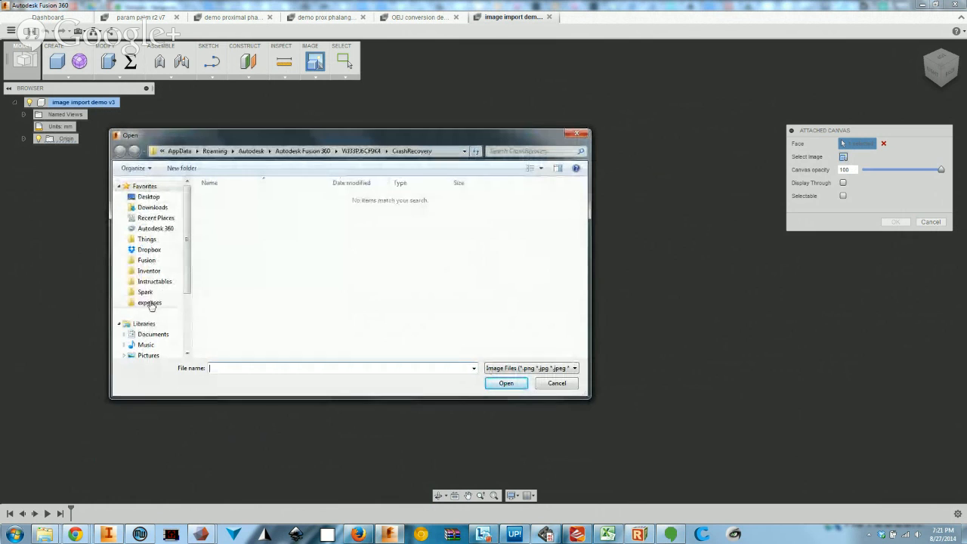
left_click(153, 334)
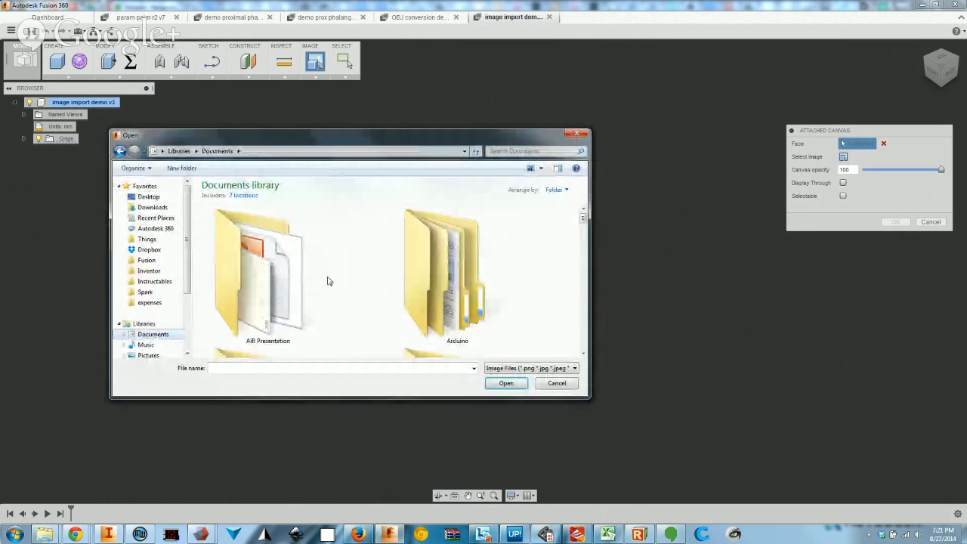
left_click(541, 169)
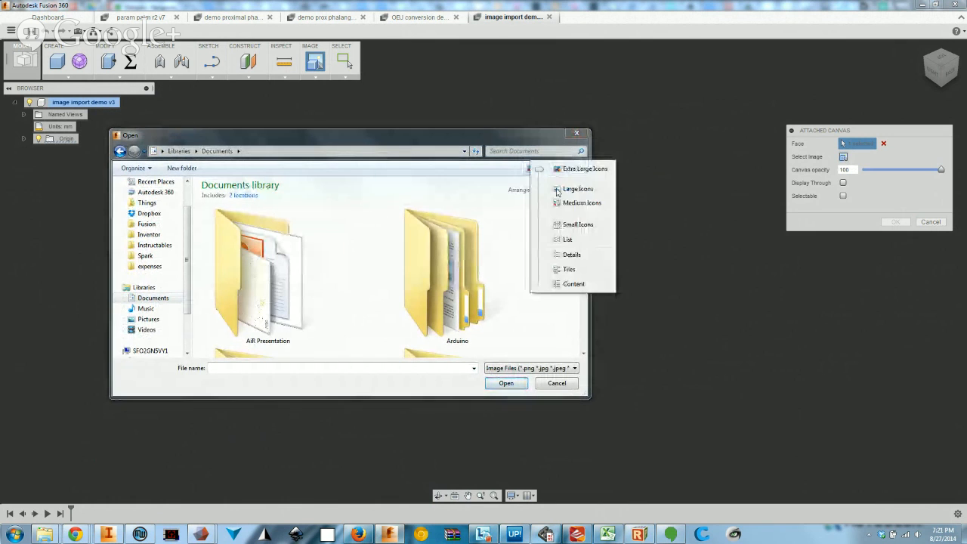
left_click(566, 239)
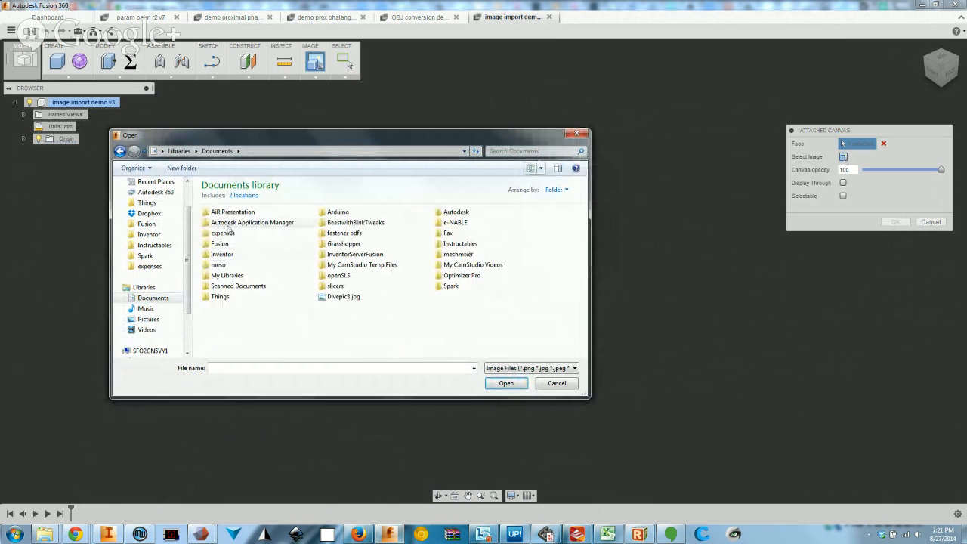
double_click(452, 225)
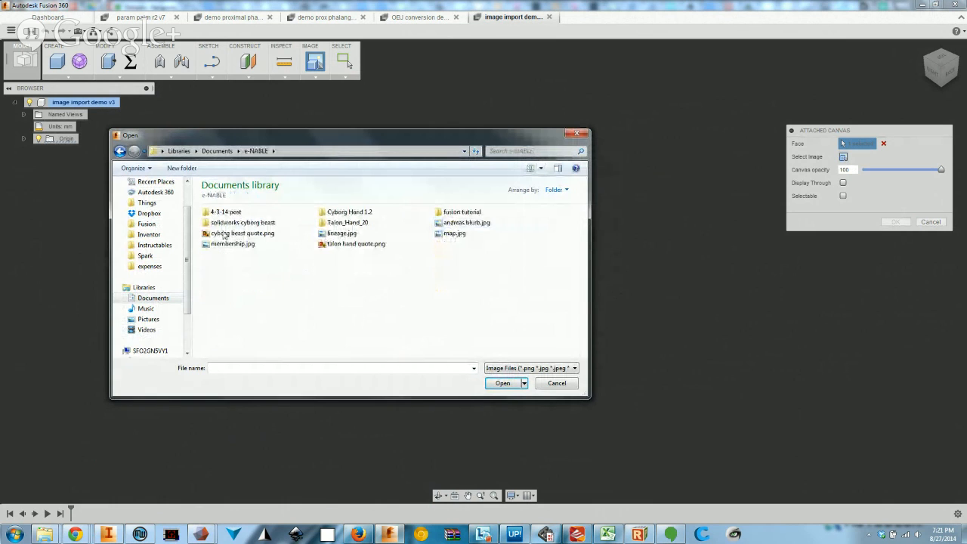
double_click(470, 212)
double_click(222, 212)
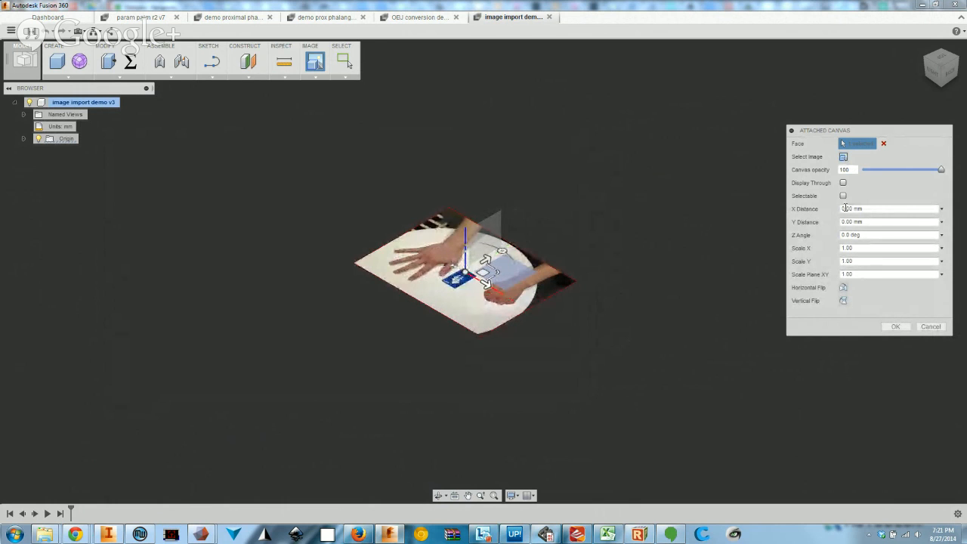
Rotate the attached canvas by setting its Z angle to 180 degrees
middle_click_drag(729, 213, 684, 212)
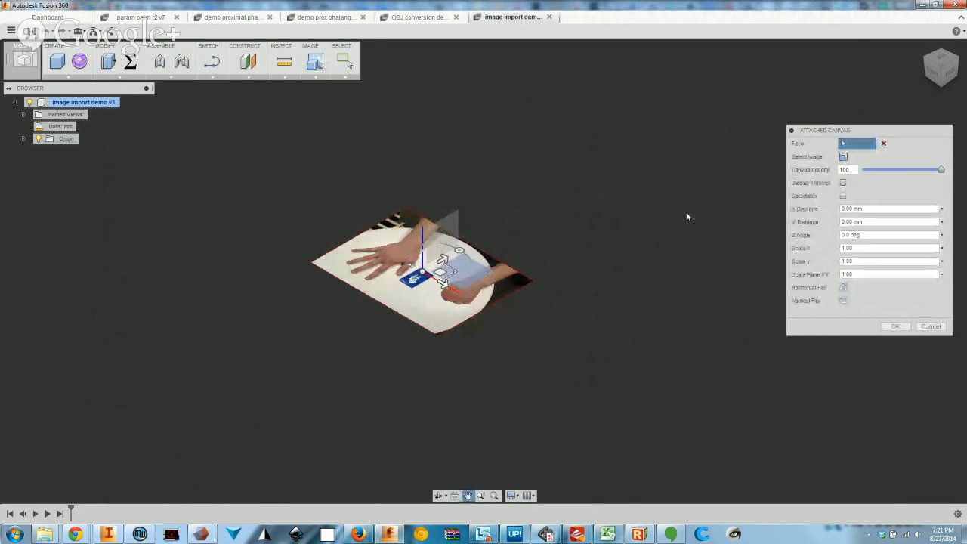
left_click_drag(875, 234, 795, 238)
type("180")
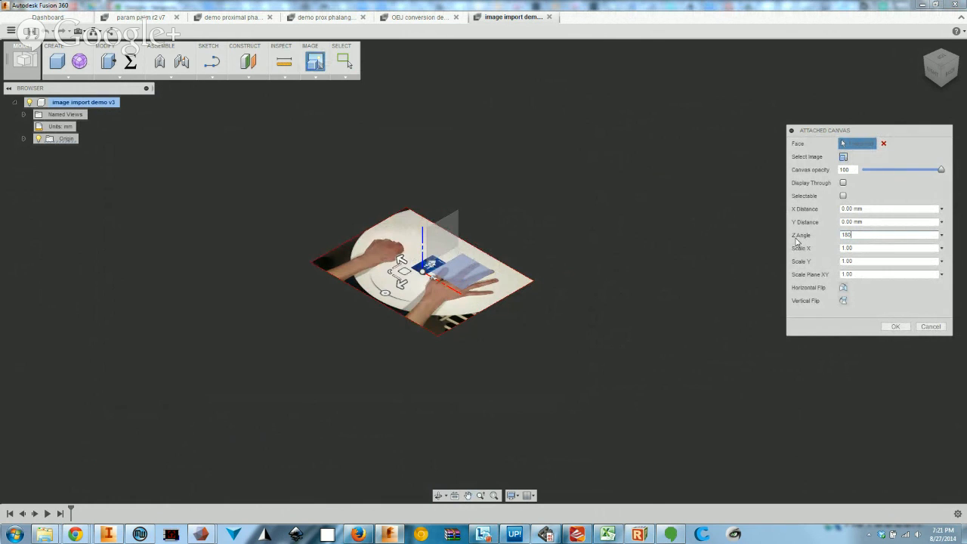
Set the canvas opacity to 42 and finish attaching the hand photo
scroll(413, 279, "up", 3)
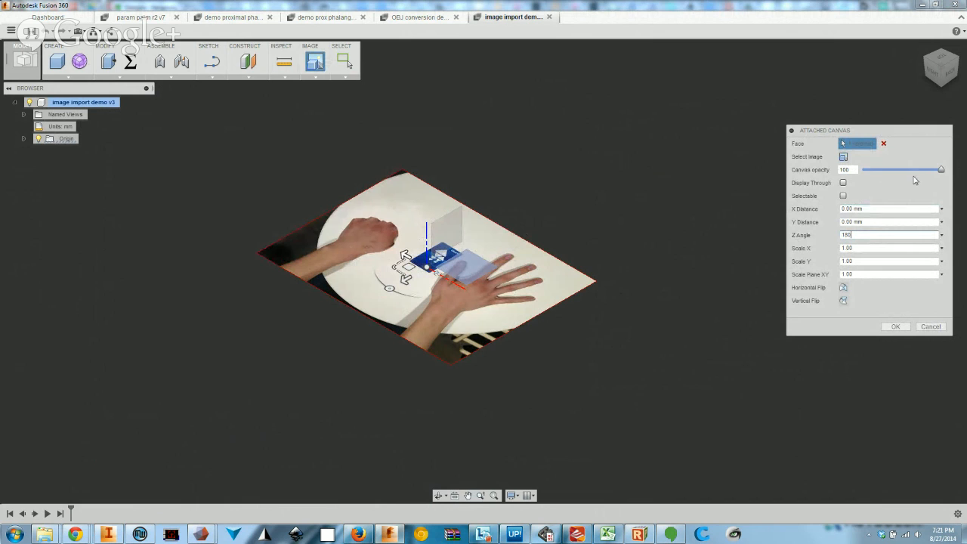
left_click_drag(941, 170, 892, 175)
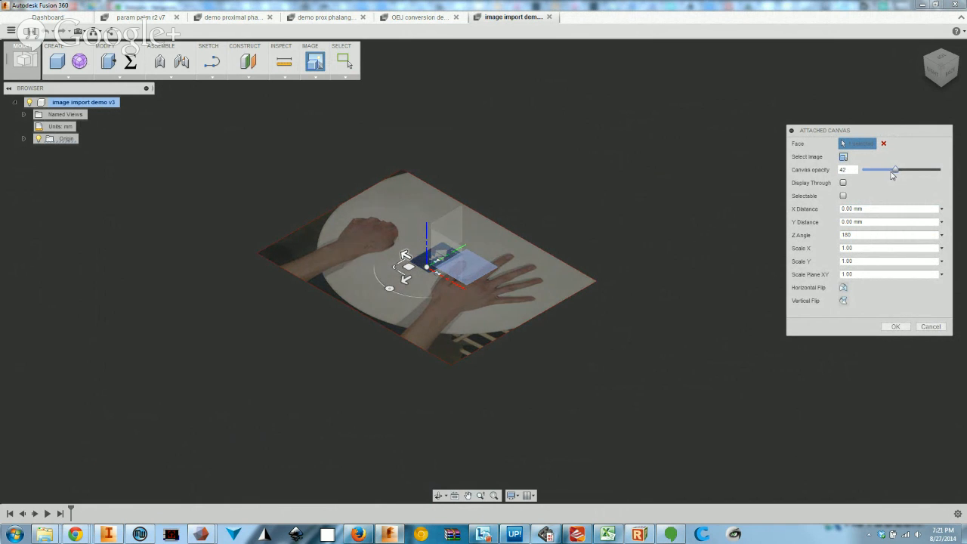
left_click(897, 327)
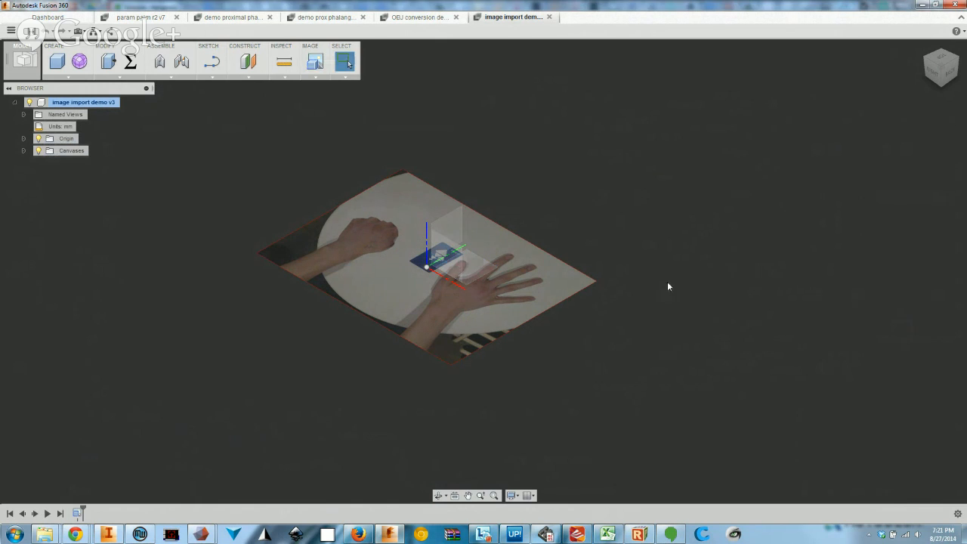
Calibrate the photo 1 canvas by picking points on the blue card's two long edges and setting the distance between them to 54 mm
left_click(941, 61)
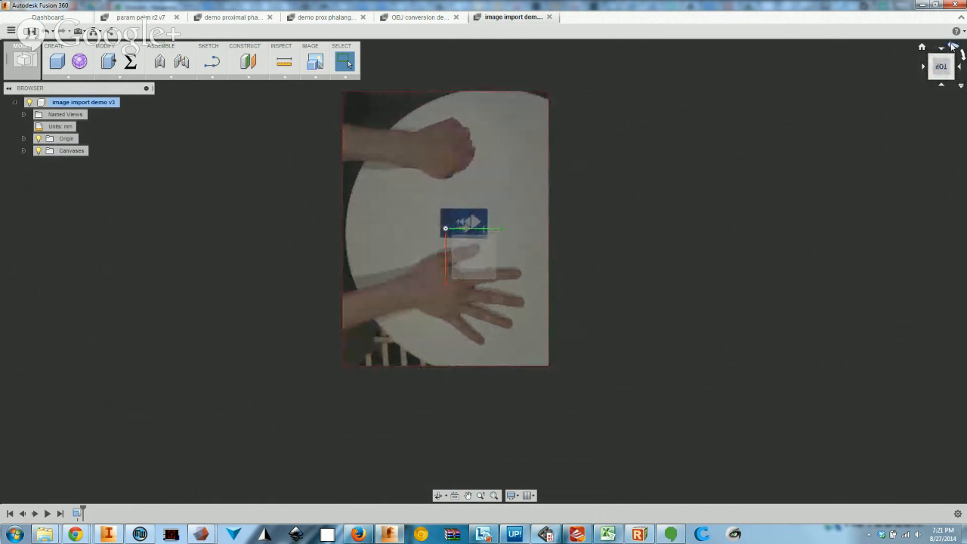
left_click(953, 47)
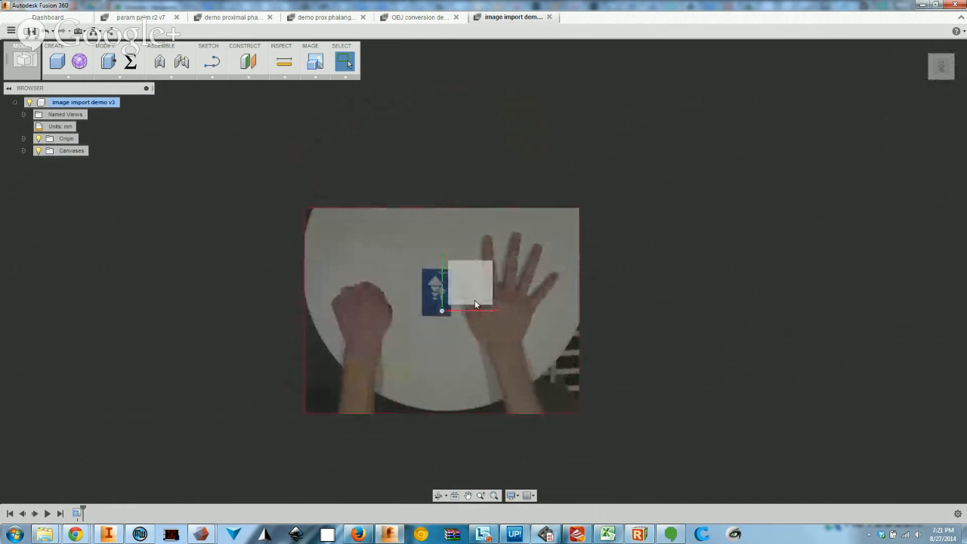
scroll(468, 288, "up", 4)
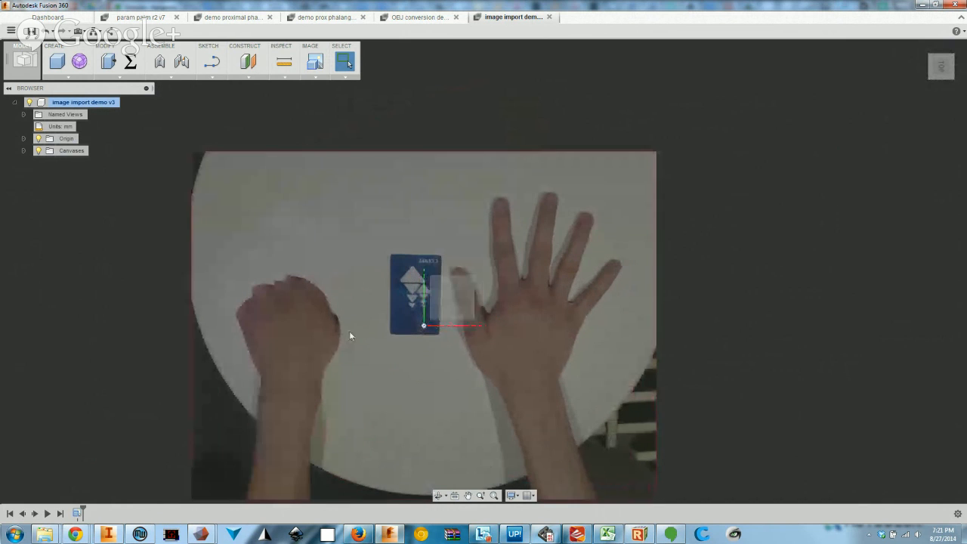
middle_click_drag(350, 333, 405, 302)
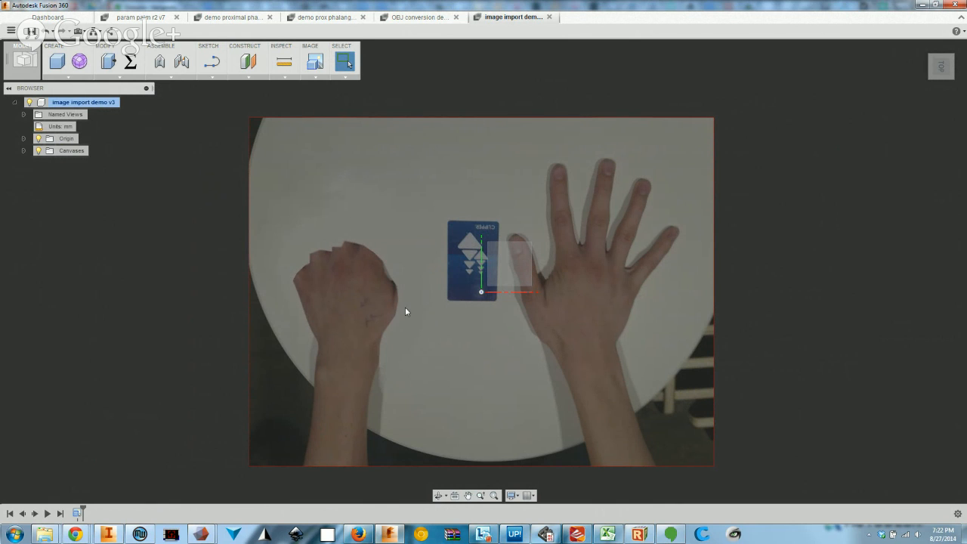
left_click(23, 151)
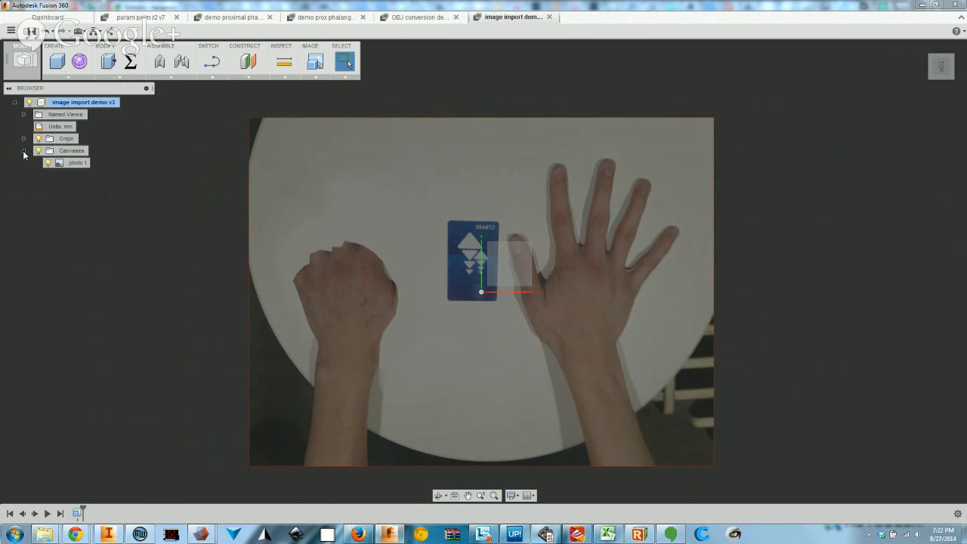
right_click(77, 163)
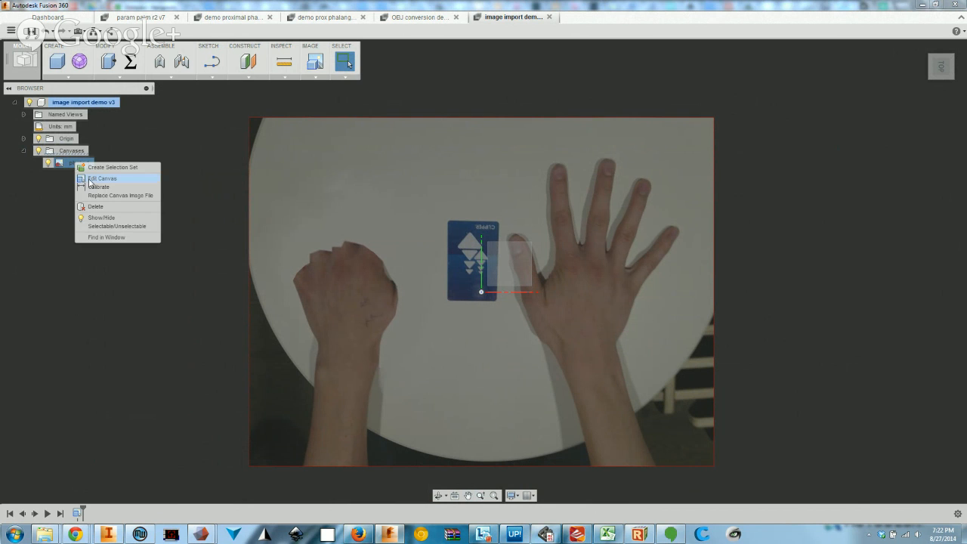
left_click(91, 188)
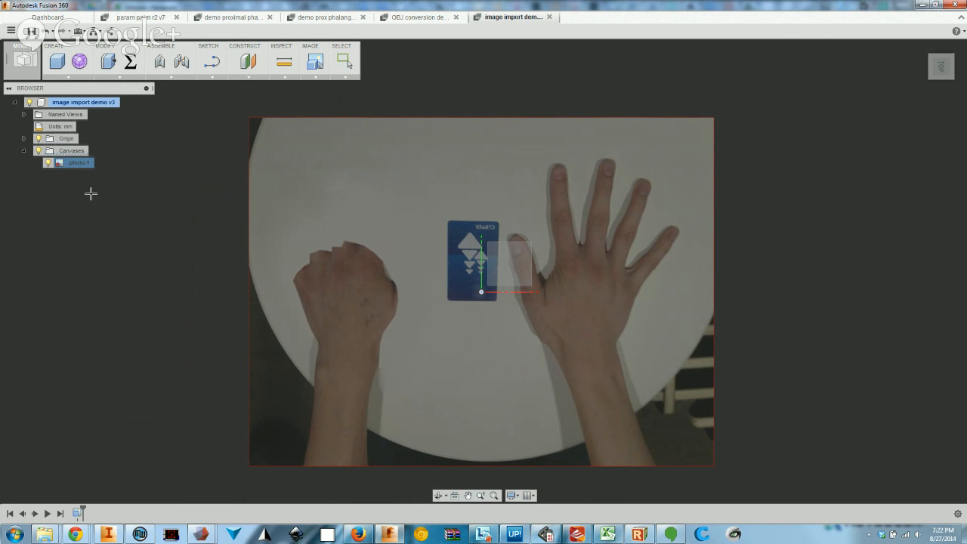
scroll(454, 258, "up", 5)
scroll(454, 258, "up", 5)
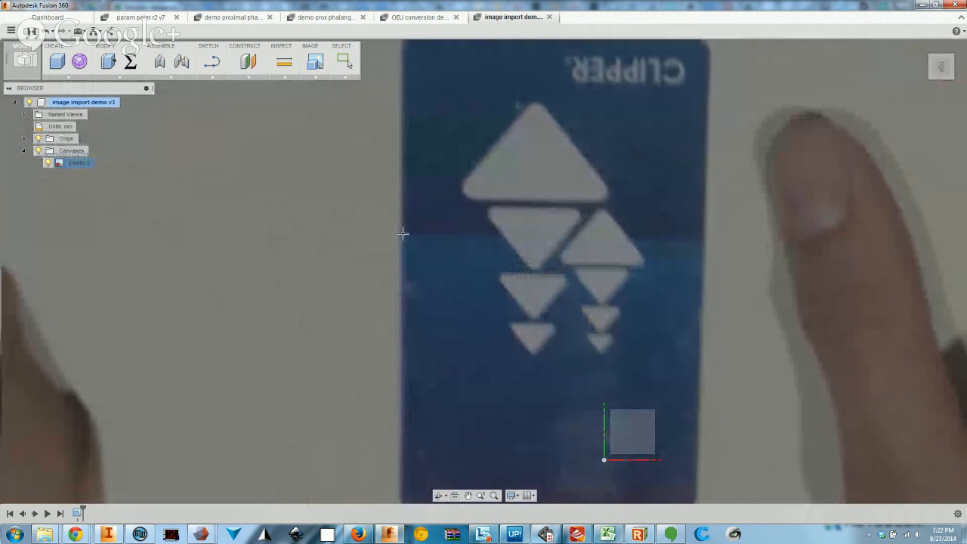
scroll(402, 233, "up", 3)
middle_click_drag(616, 244, 496, 260)
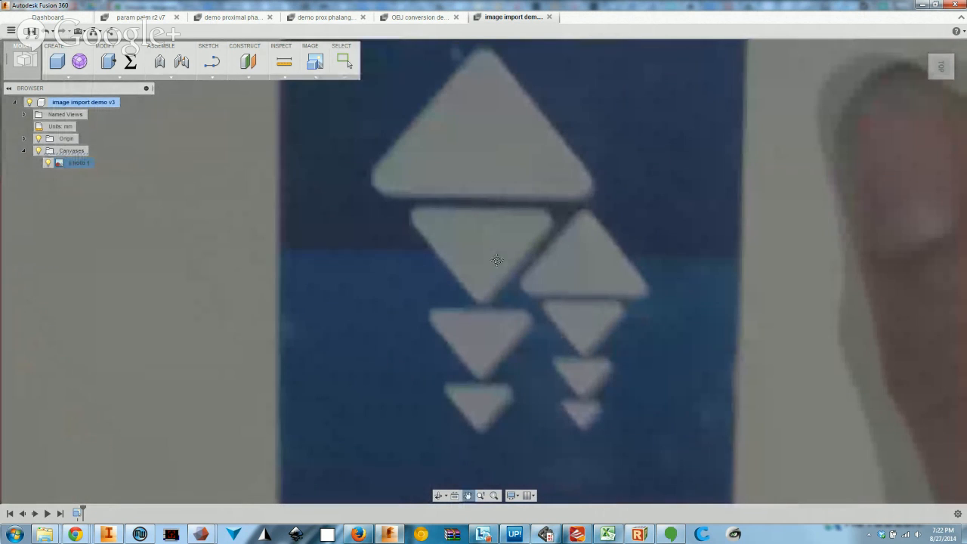
left_click(279, 247)
left_click(736, 259)
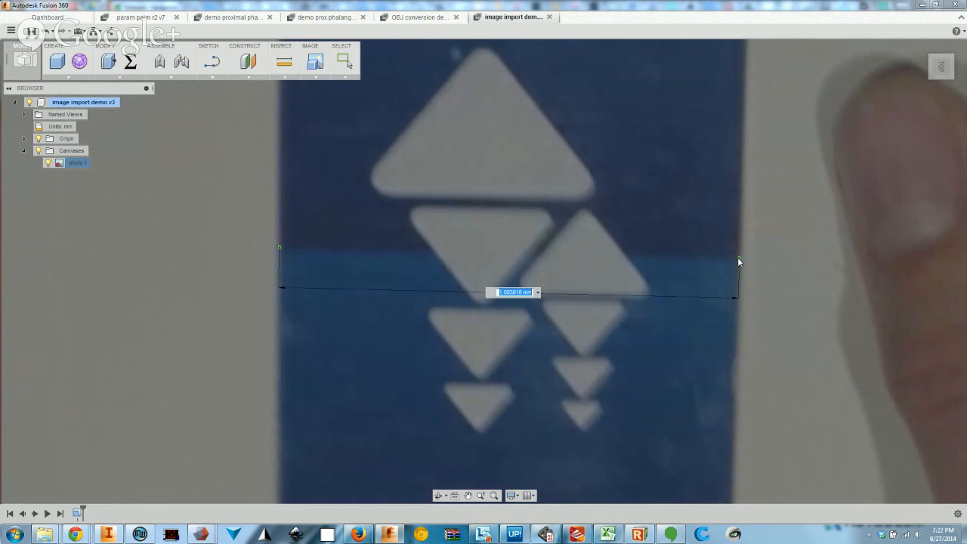
type("54")
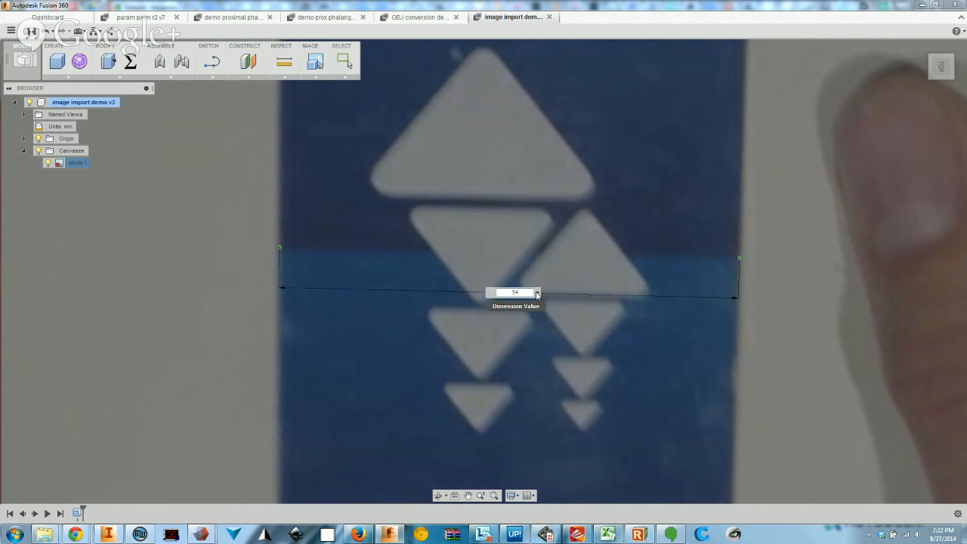
key("Return")
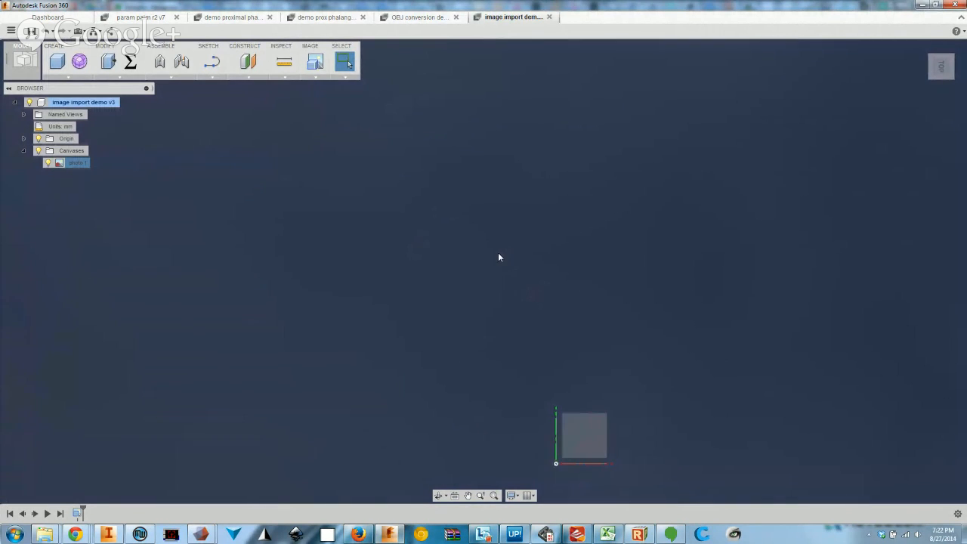
scroll(504, 264, "down", 6)
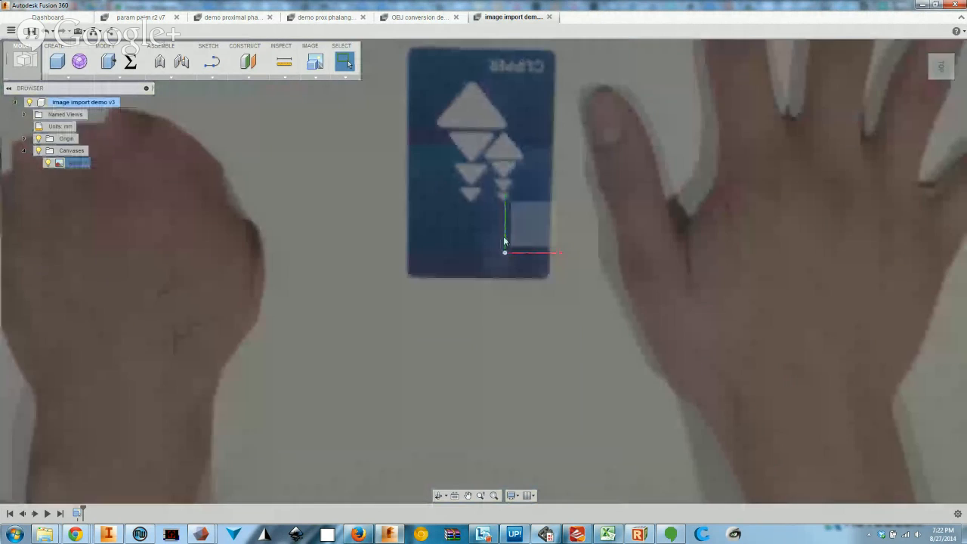
scroll(582, 296, "up", 3)
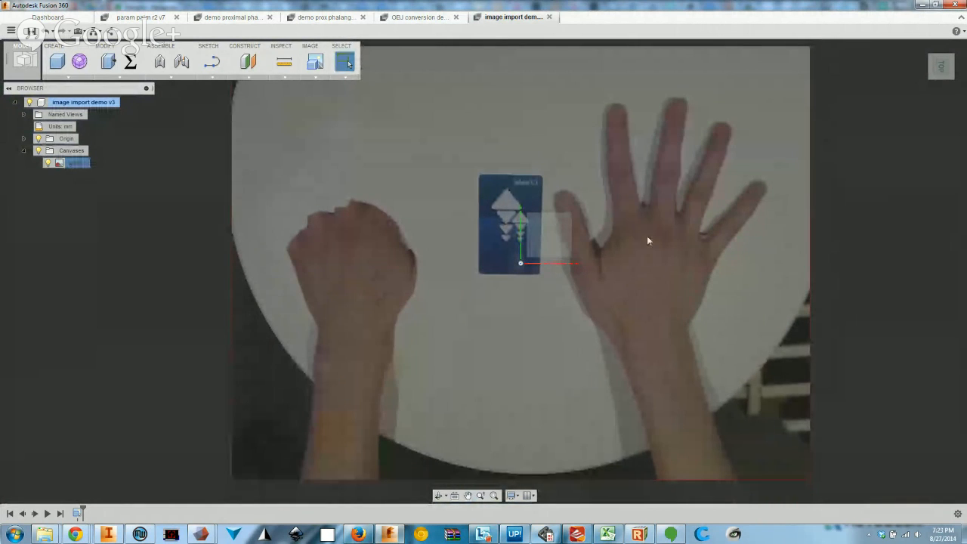
middle_click_drag(519, 262, 495, 293)
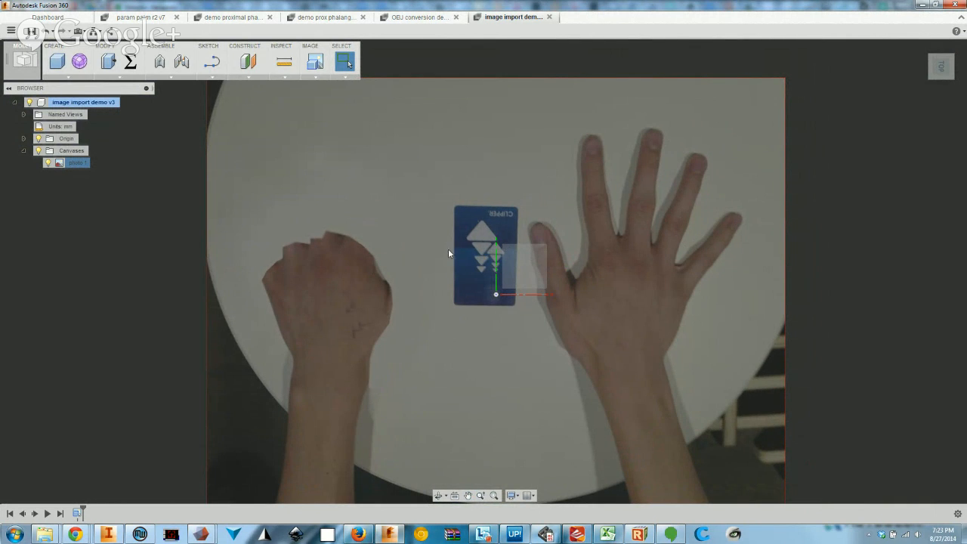
key("i")
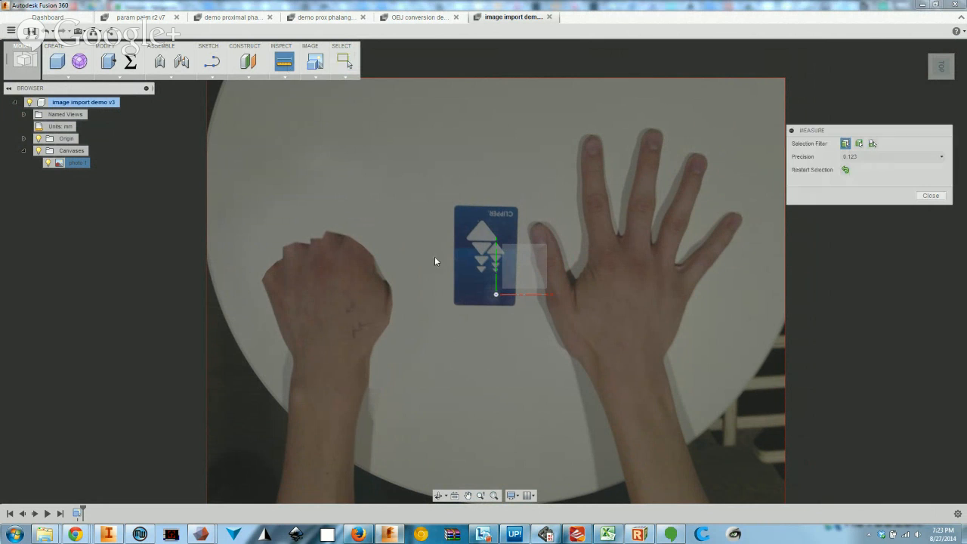
left_click(930, 195)
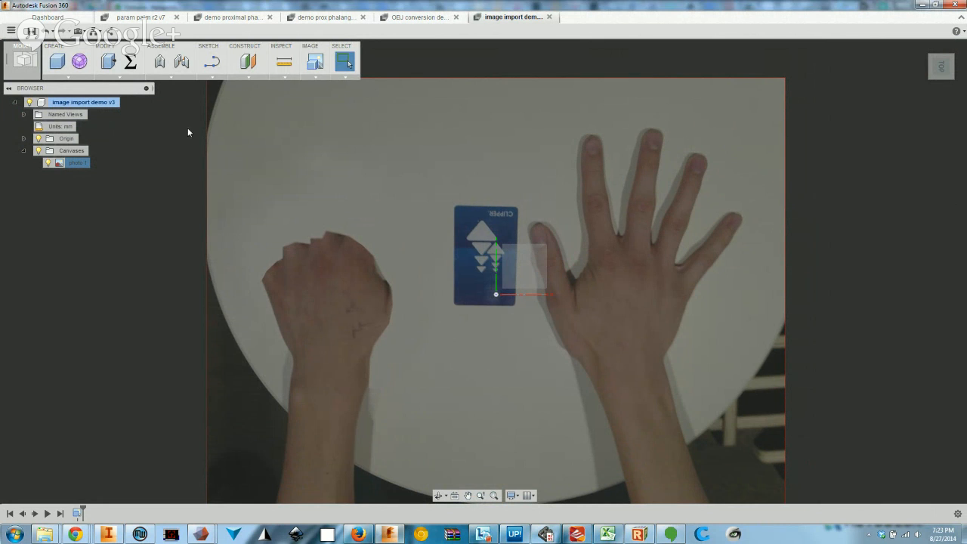
Create a sketch on the horizontal origin plane and draw a horizontal line about 54 mm long across the card's width
left_click(212, 63)
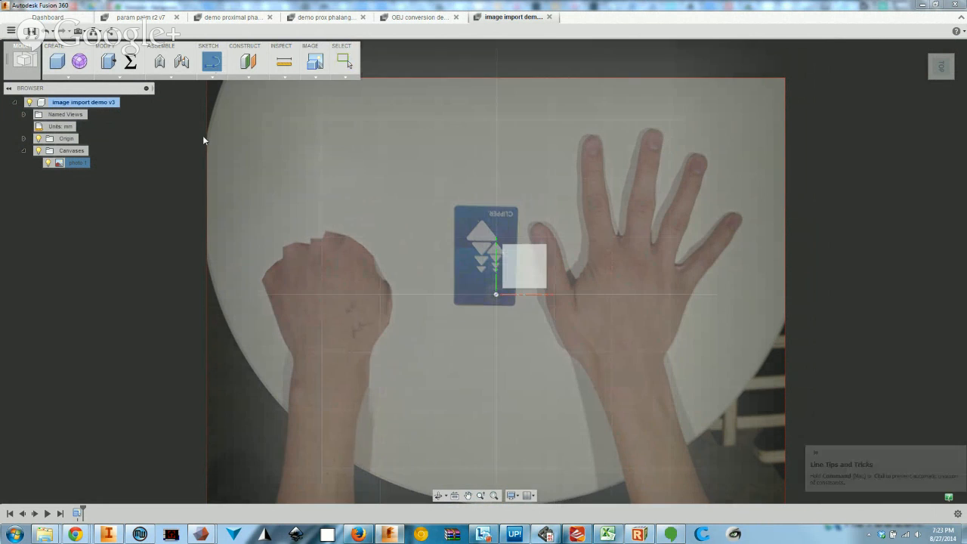
left_click(519, 270)
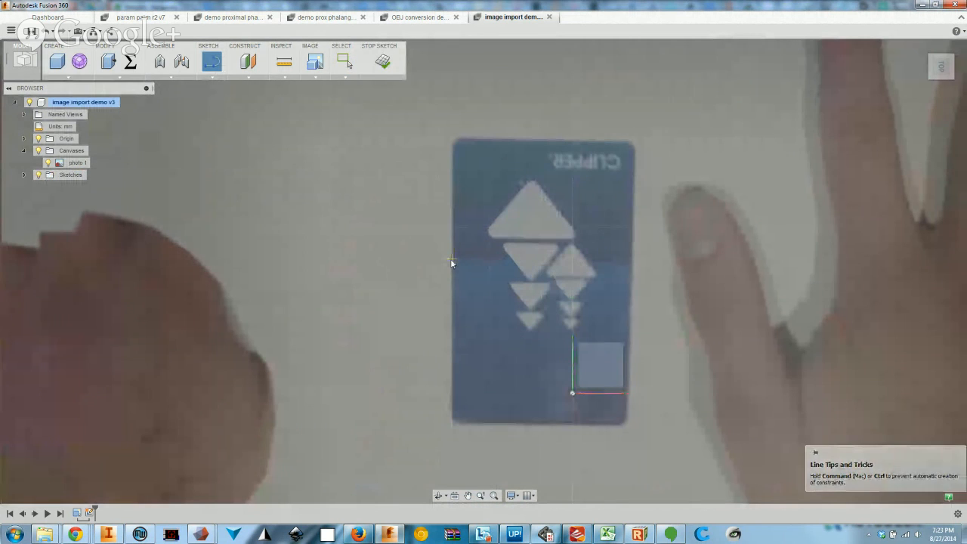
left_click(451, 259)
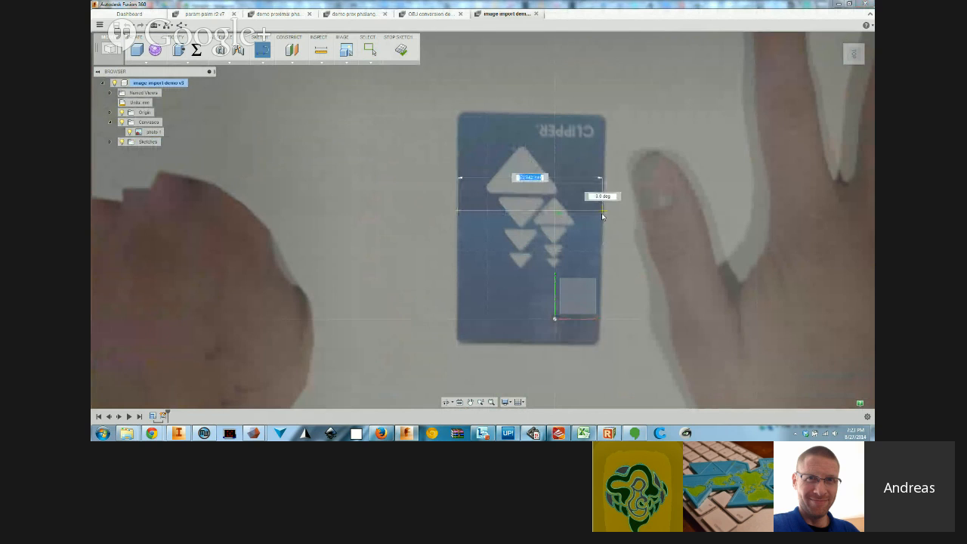
left_click(602, 213)
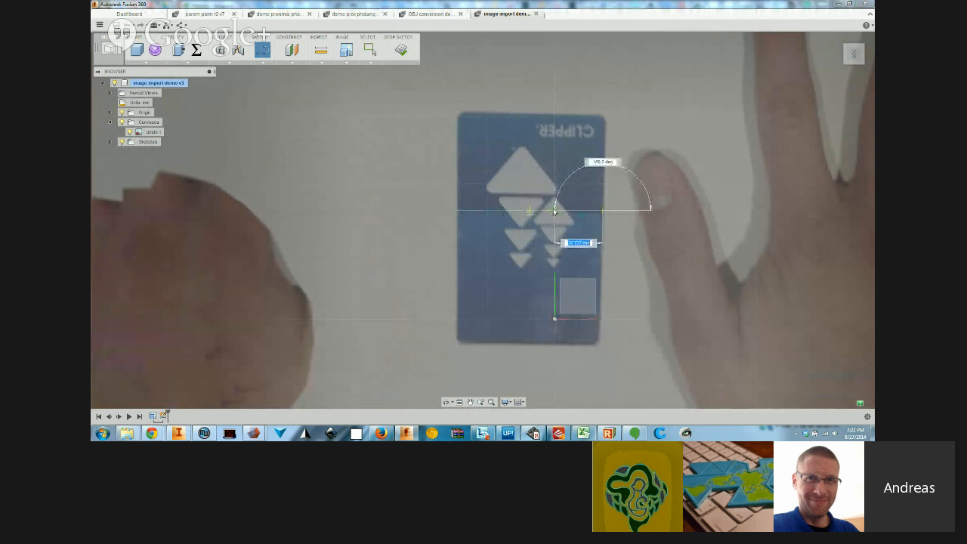
key("Escape")
Pin the Sketch Dimension command for quick access and use it to check the line across the card, discarding the line
left_click(264, 62)
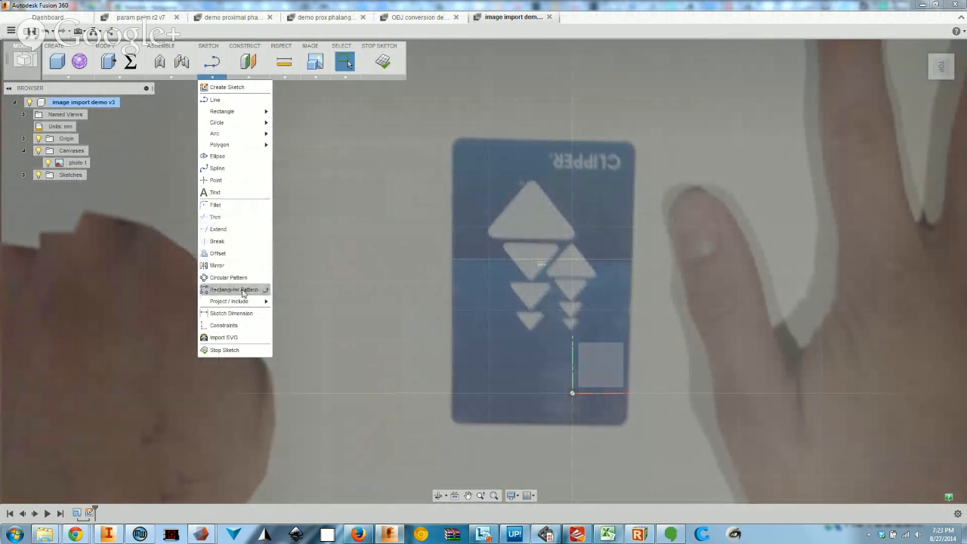
left_click(299, 316)
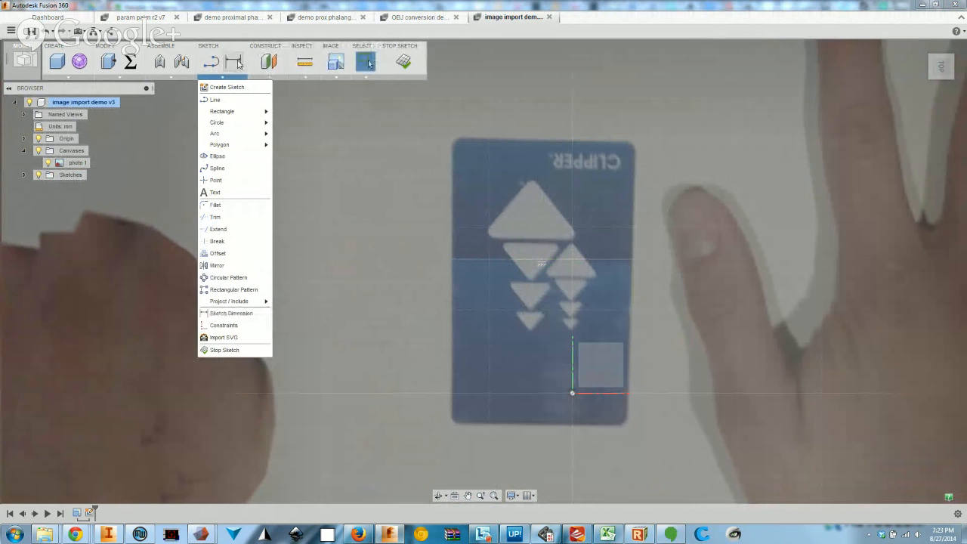
left_click(230, 312)
left_click(571, 259)
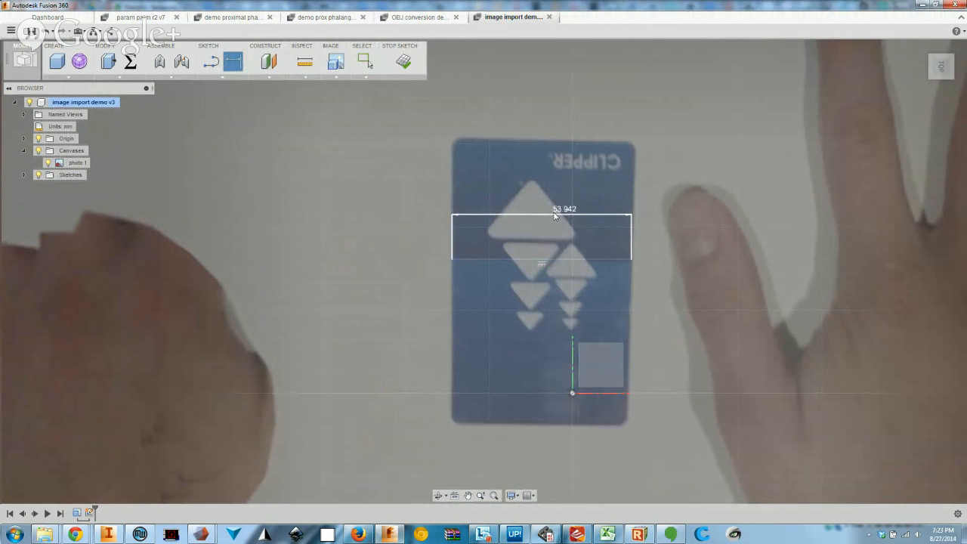
left_click(575, 217)
key("Escape")
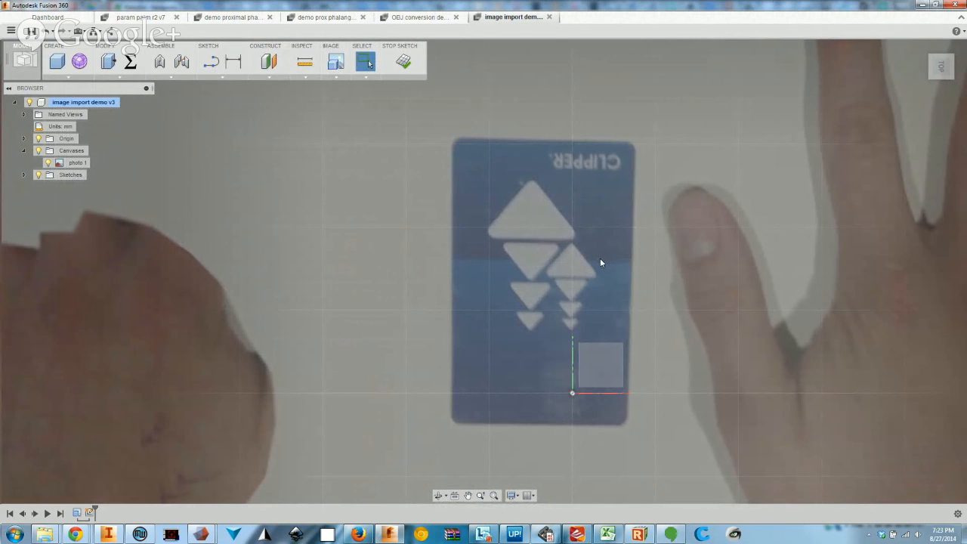
Sketch two connected lines along the index finger from the knuckle to the last joint, about 37 mm and 30 mm long
scroll(600, 258, "down", 5)
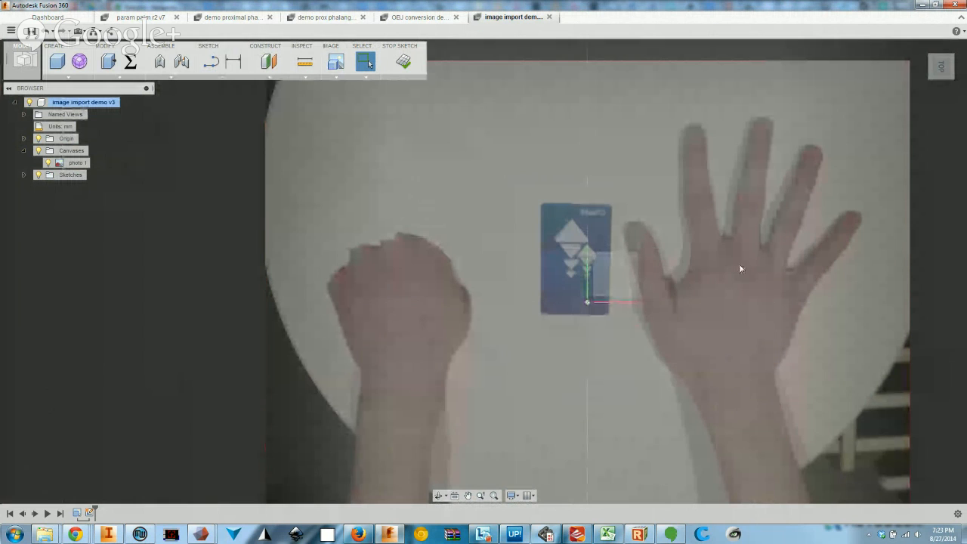
scroll(728, 264, "up", 2)
scroll(676, 276, "up", 3)
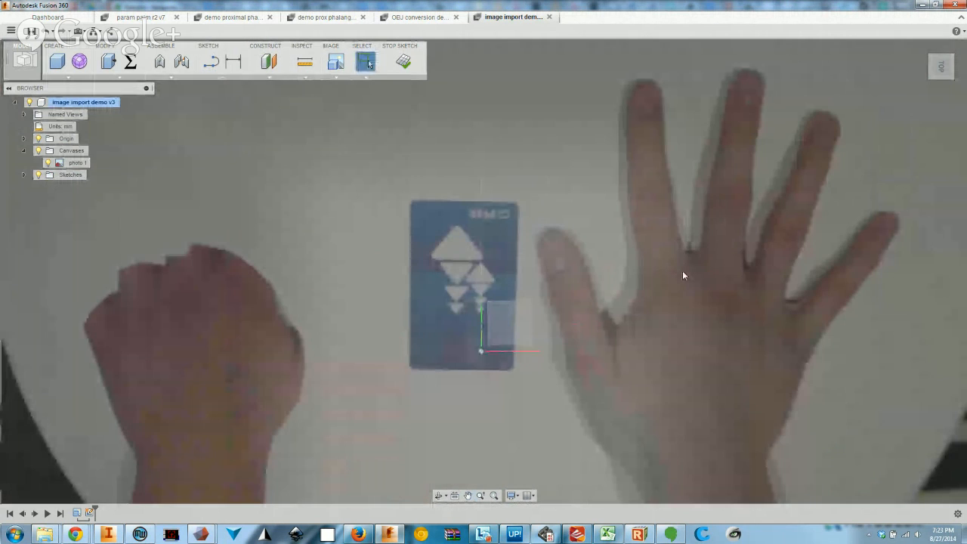
left_click(211, 63)
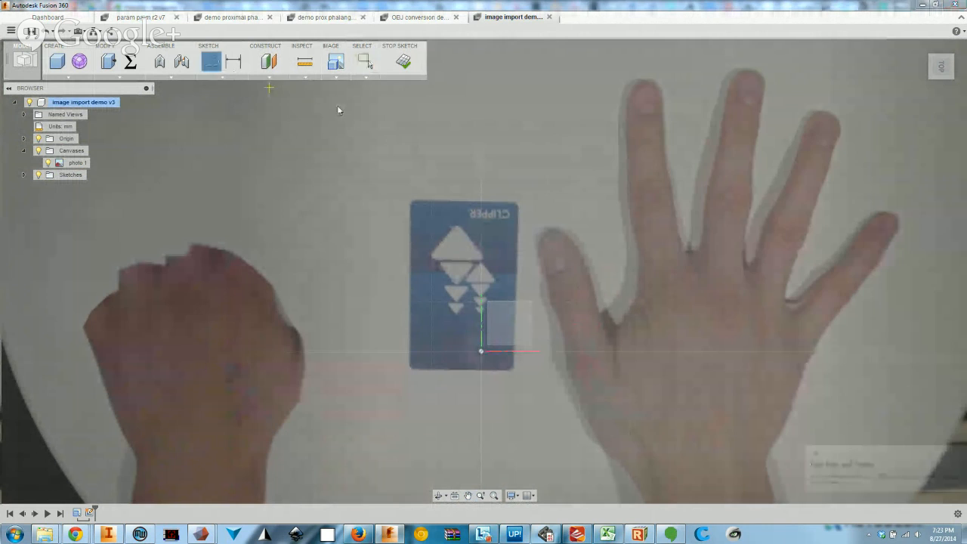
left_click(669, 272)
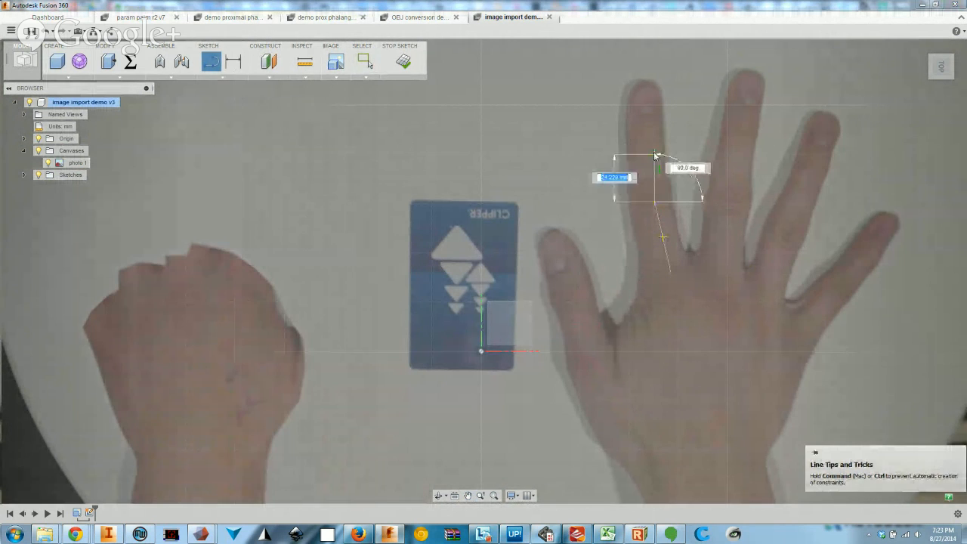
scroll(648, 159, "up", 2)
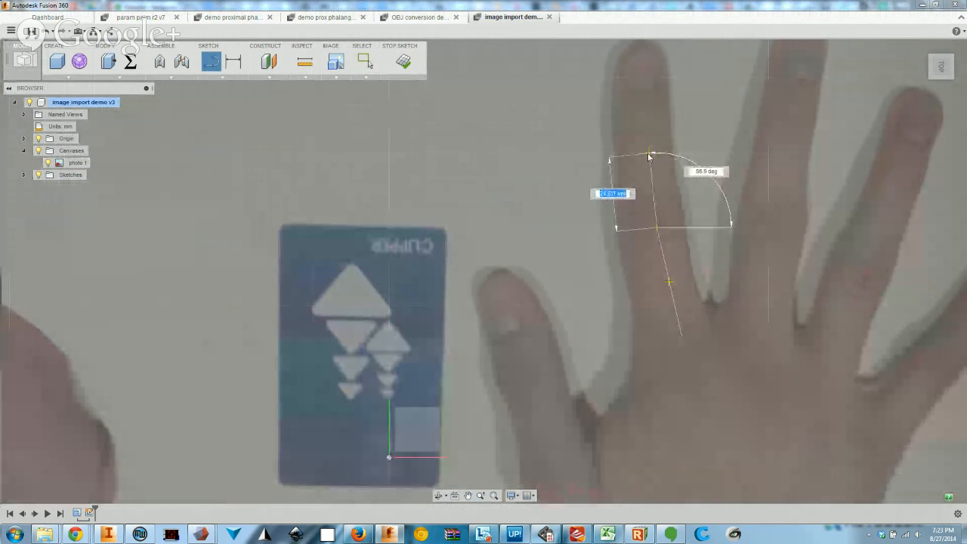
double_click(647, 157)
key("Escape")
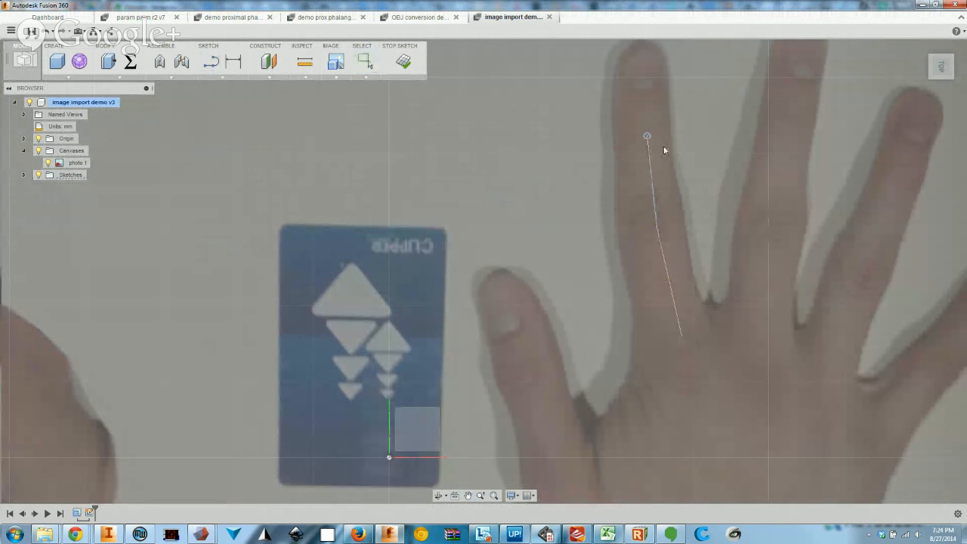
Add a vertical line about 30 mm long from the last joint to the index fingertip
key("l")
left_click_drag(644, 137, 626, 78)
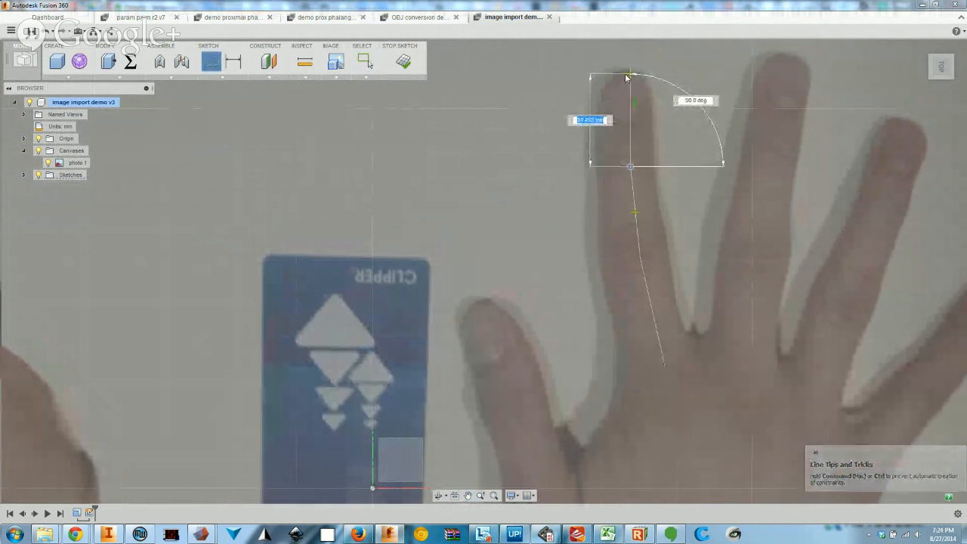
left_click(626, 78)
key("Escape")
Dimension the true lengths of the three index finger lines, placing each dimension beside its segment
left_click(236, 62)
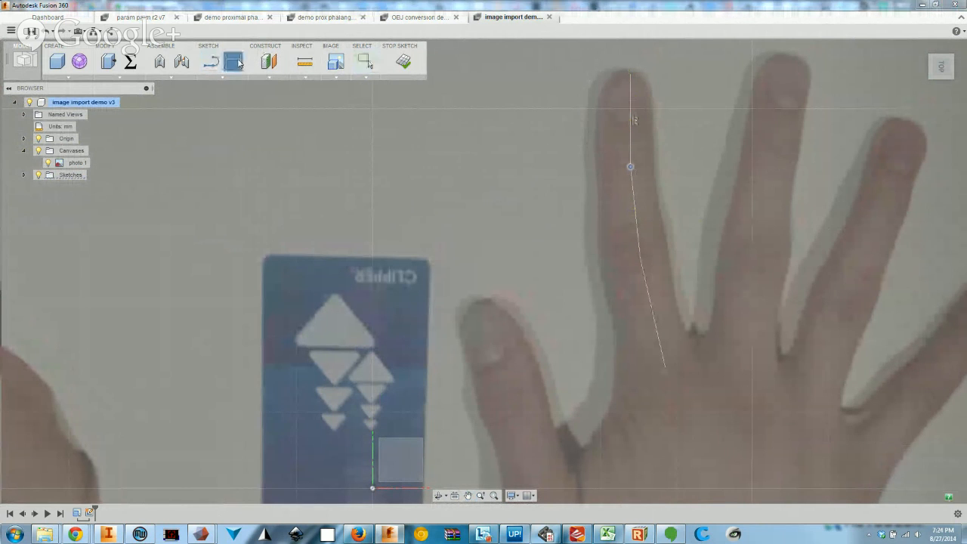
left_click(629, 128)
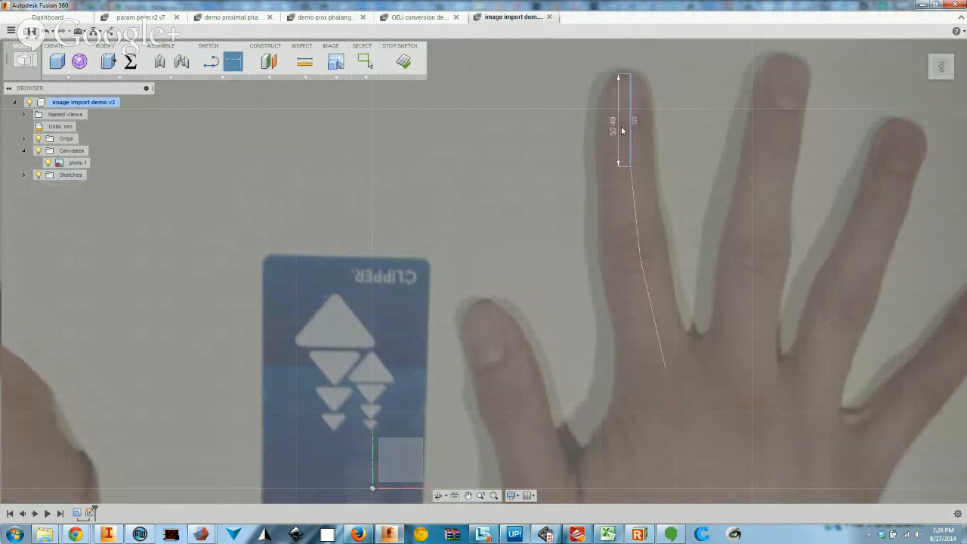
left_click(608, 125)
left_click(630, 231)
left_click(613, 227)
left_click(647, 302)
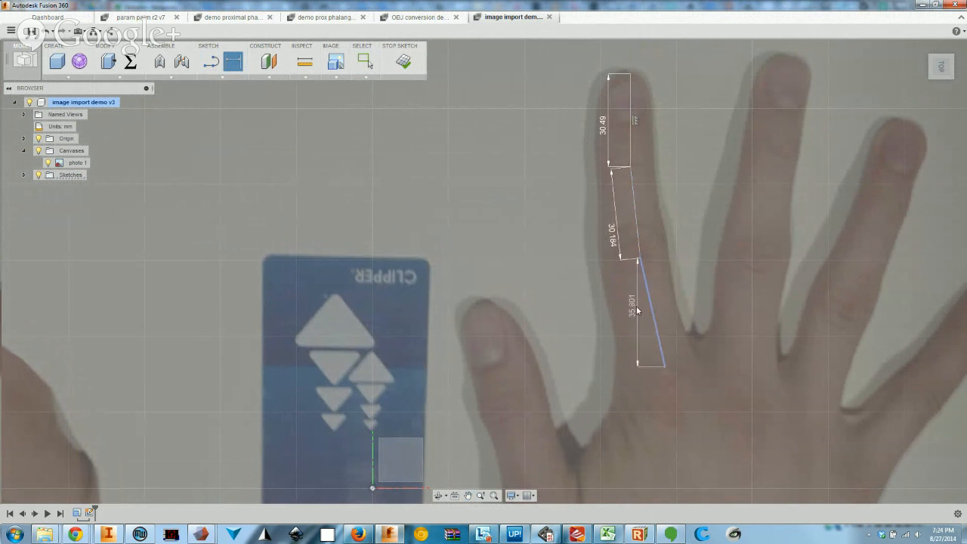
left_click(631, 324)
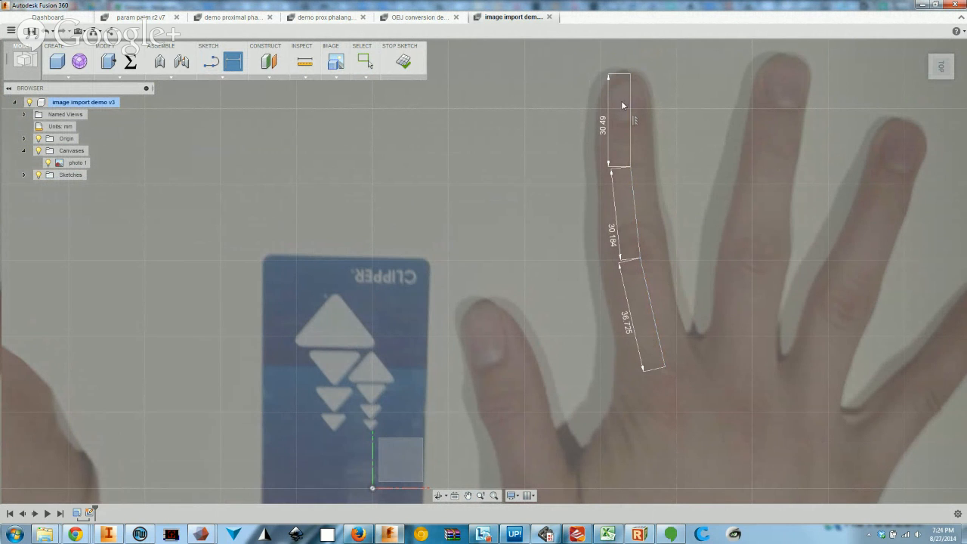
key("Escape")
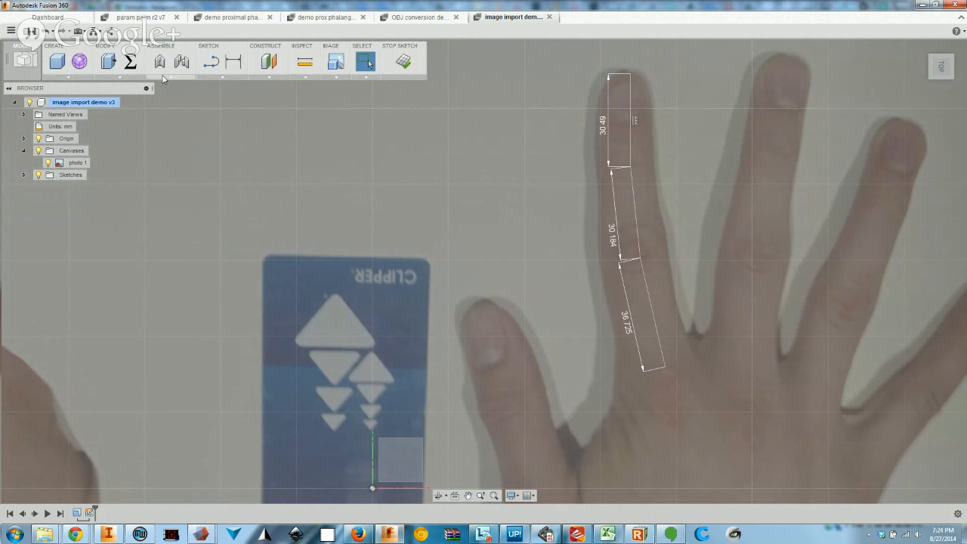
Open the parameters and rename the fingertip and middle segment dimensions as IDP and IMP
left_click(130, 62)
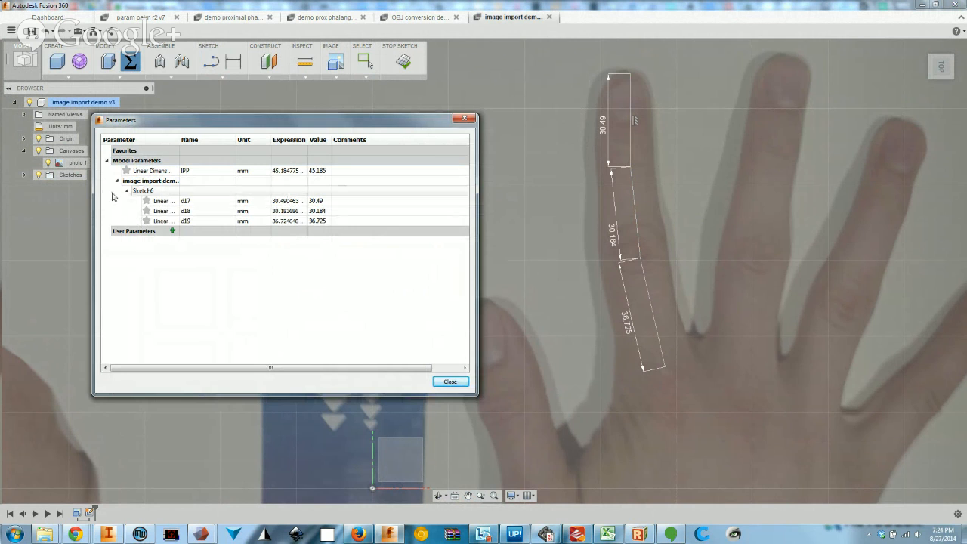
left_click_drag(254, 124, 291, 110)
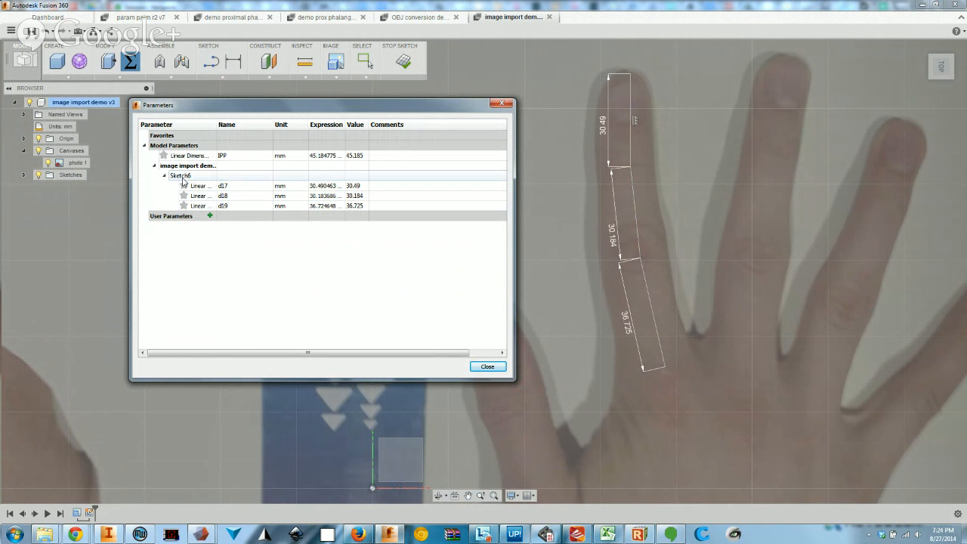
double_click(235, 188)
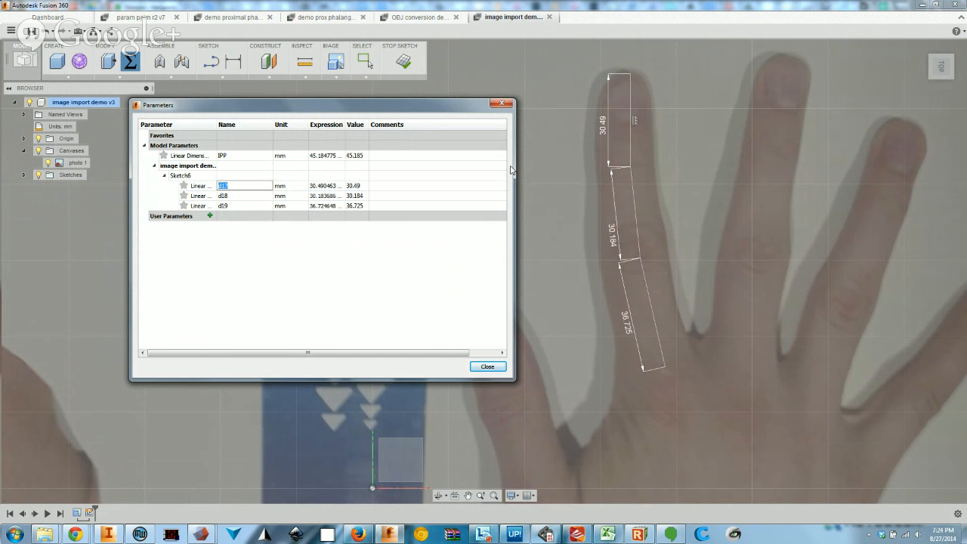
key("Return")
double_click(227, 196)
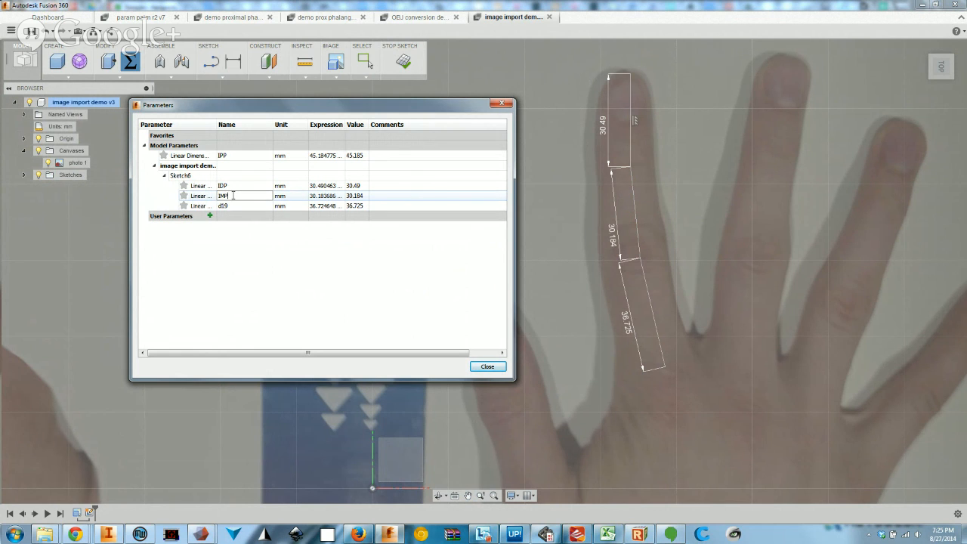
key("Return")
Try to rename the proximal segment's dimension parameter as IPP
double_click(227, 206)
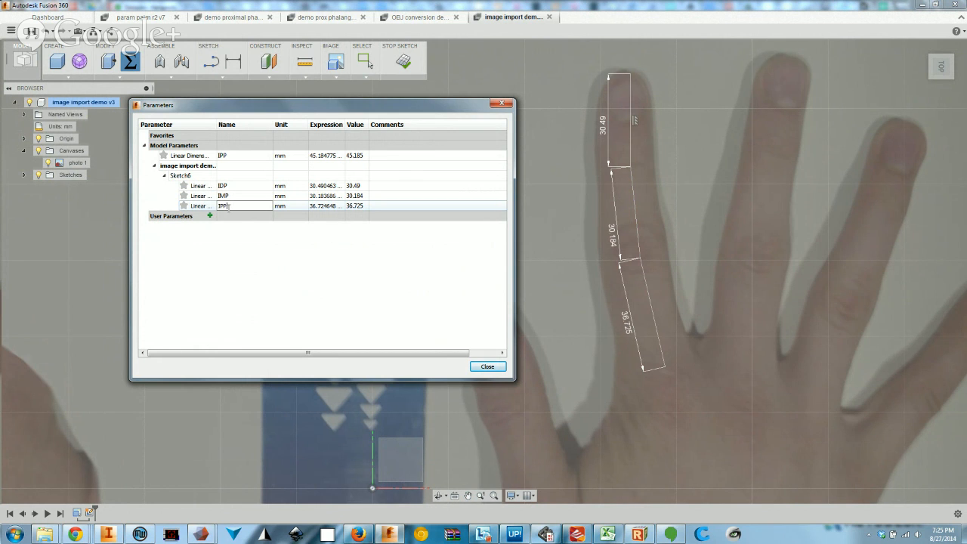
key("Return")
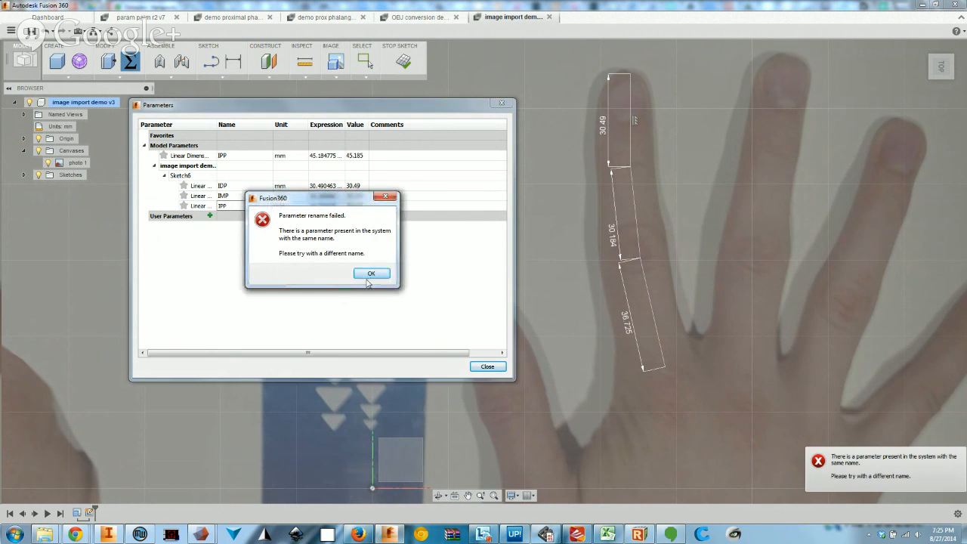
left_click(377, 277)
double_click(240, 206)
type("Ipp")
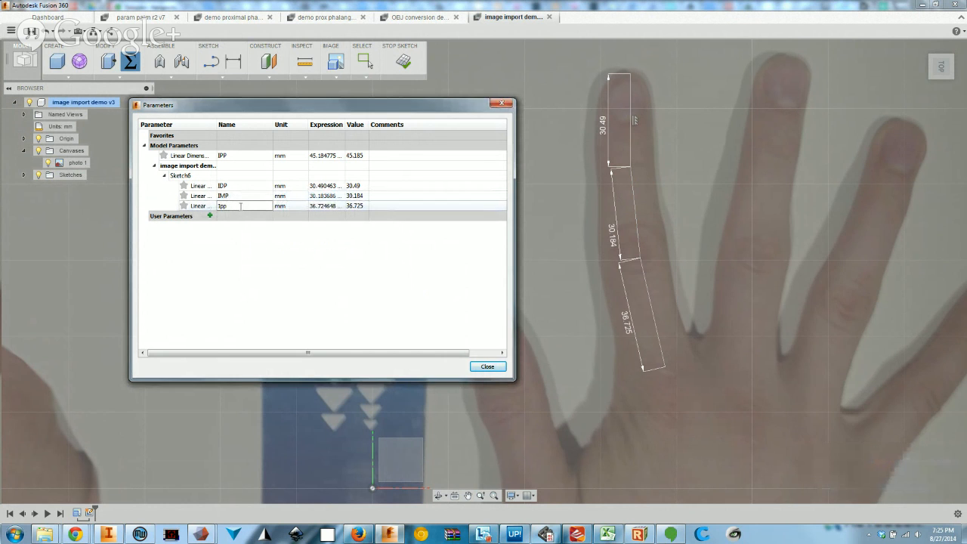
key("Return")
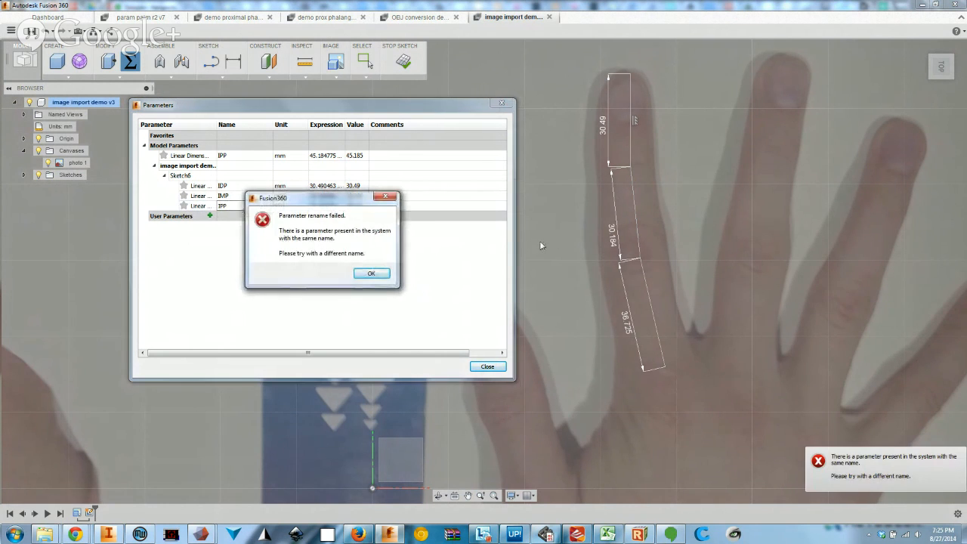
Rename the proximal segment's dimension parameter as ipp in lower case
double_click(233, 207)
type("ipp")
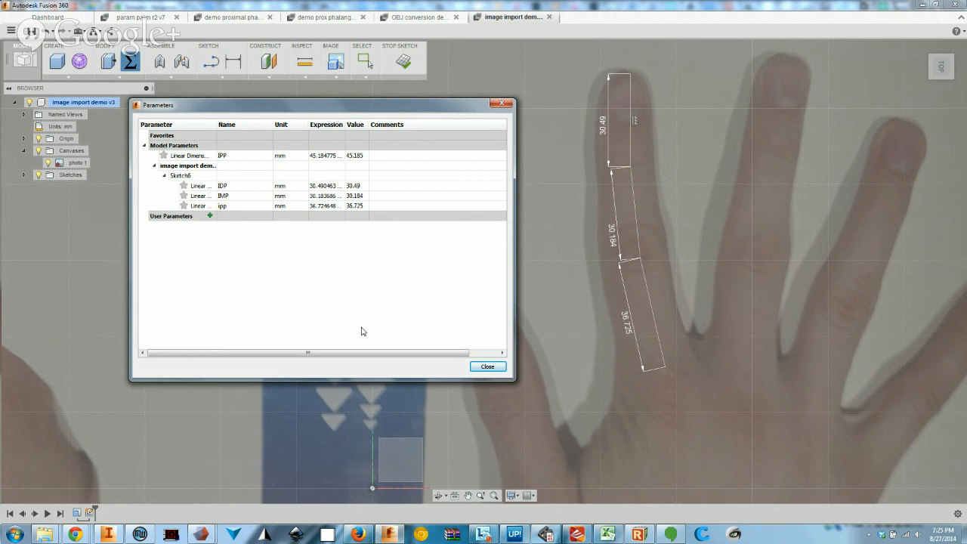
Retry the upper-case name IPP on the proximal segment's parameter
double_click(225, 207)
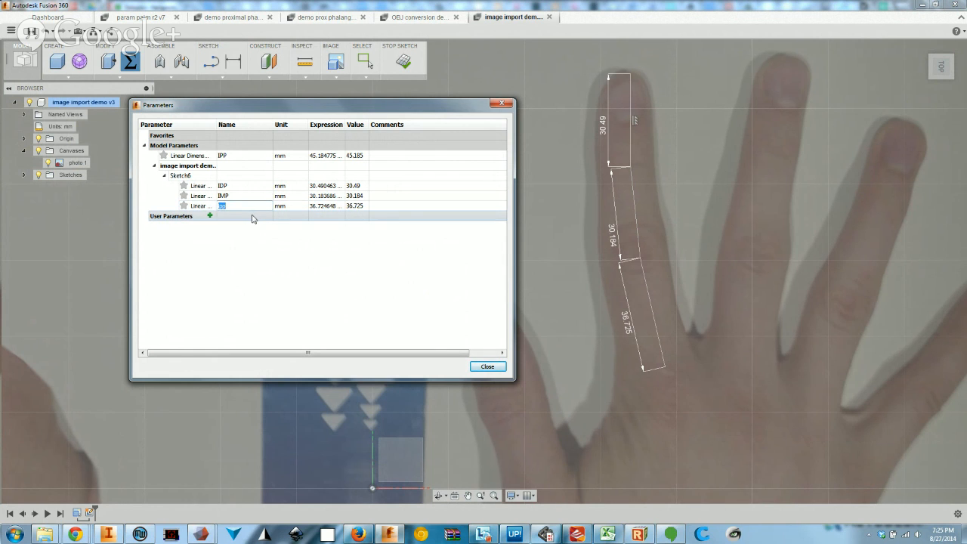
left_click(253, 218)
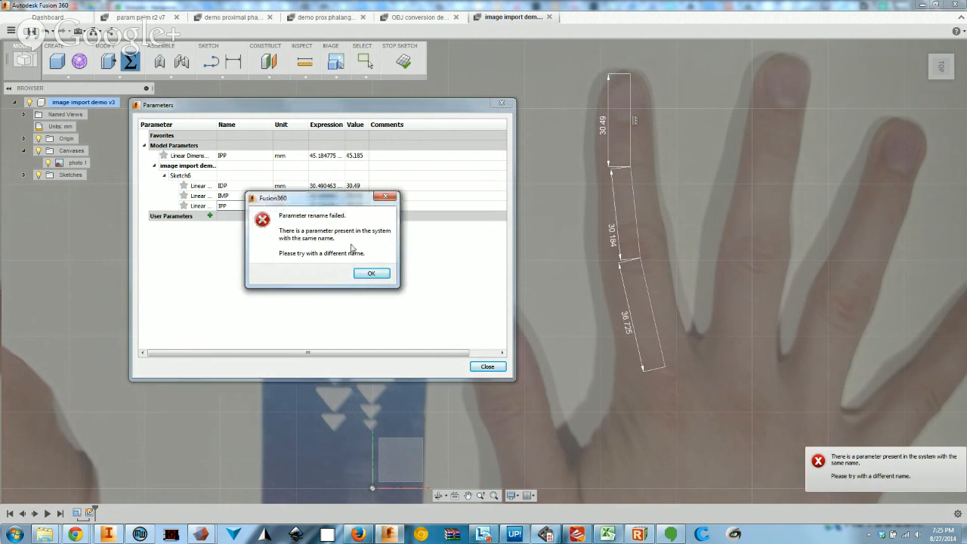
left_click(372, 274)
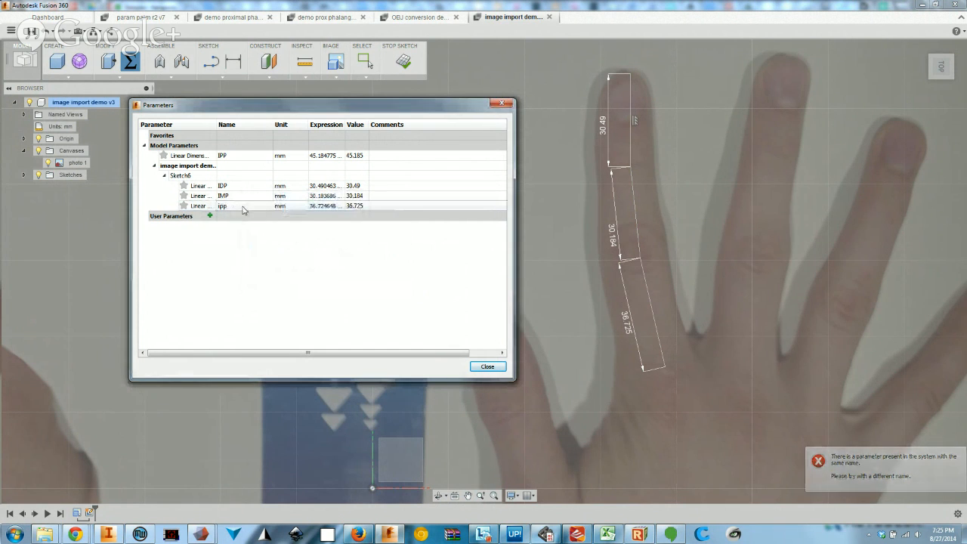
Rename the middle and fingertip segment parameters as imp and idp, close the parameters and finish the sketch
double_click(248, 195)
type("imp")
double_click(238, 185)
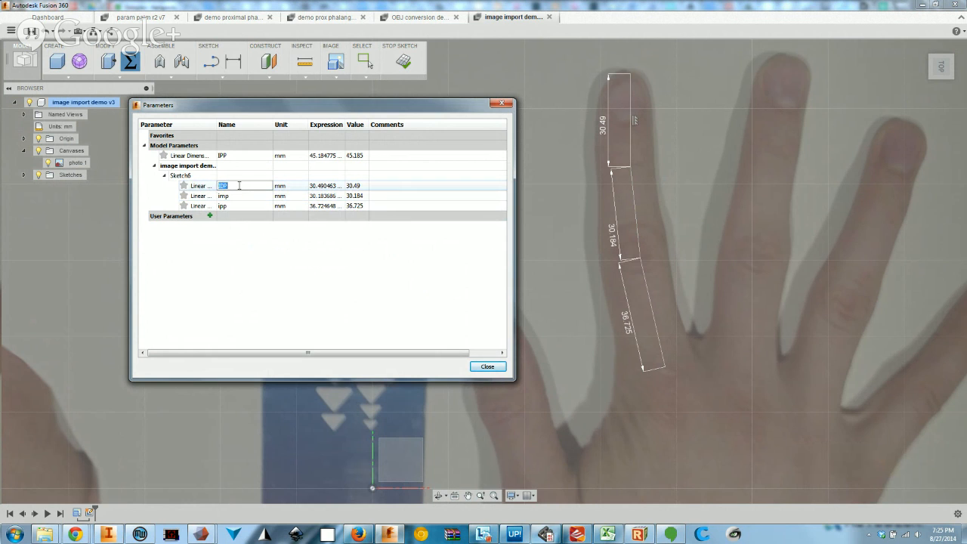
key("Return")
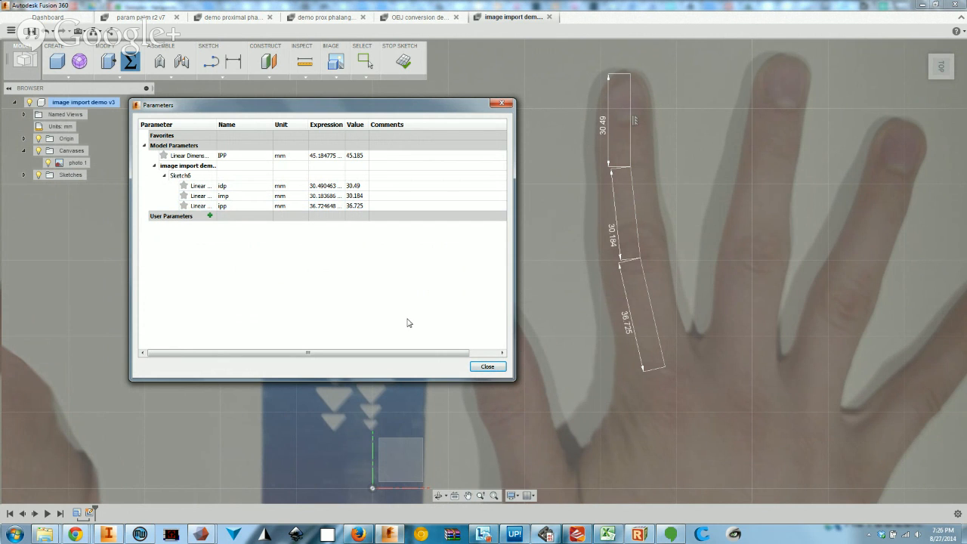
left_click(490, 370)
left_click(404, 59)
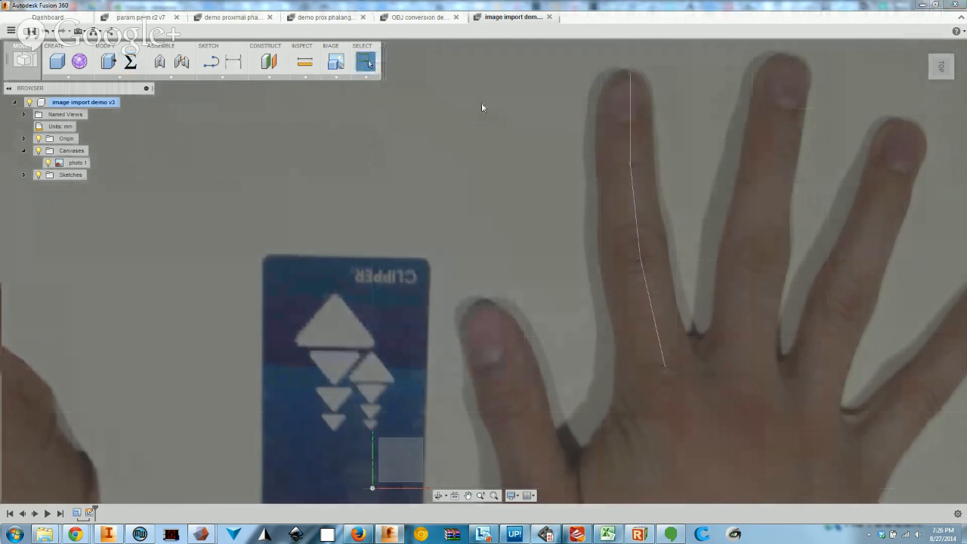
Start a sketch on the horizontal origin plane and draw a line about 202 mm long from the fingerless hand's wrist past its knuckles
scroll(588, 340, "down", 2)
middle_click_drag(462, 360, 541, 306)
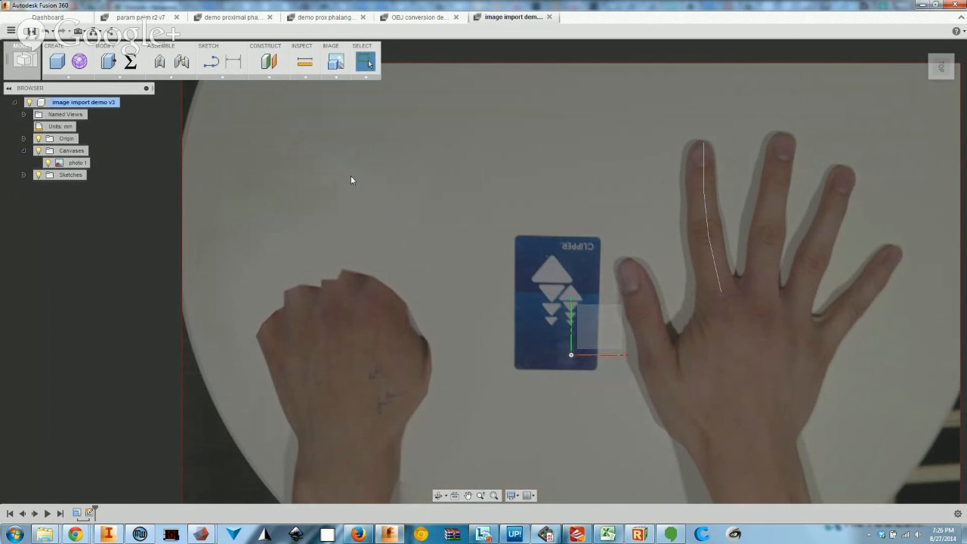
left_click(210, 62)
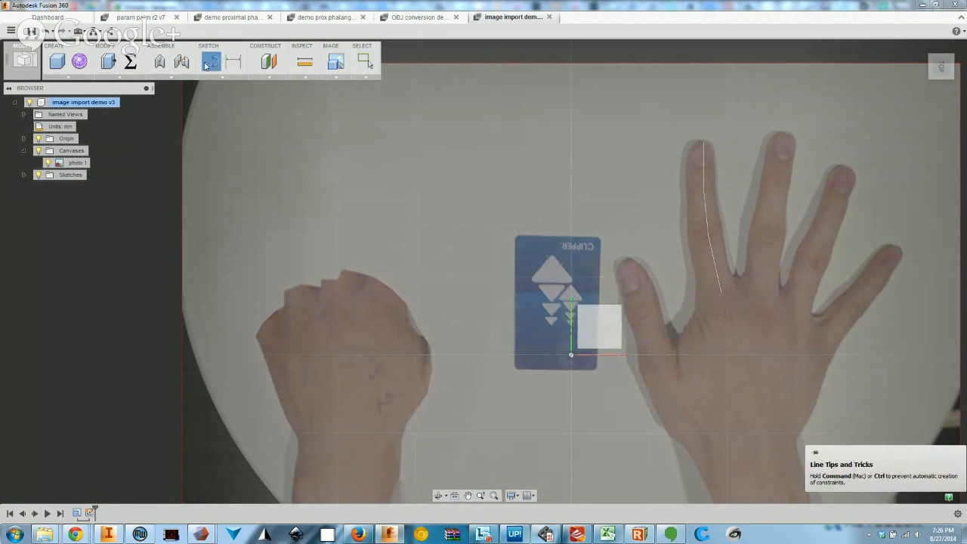
left_click(589, 321)
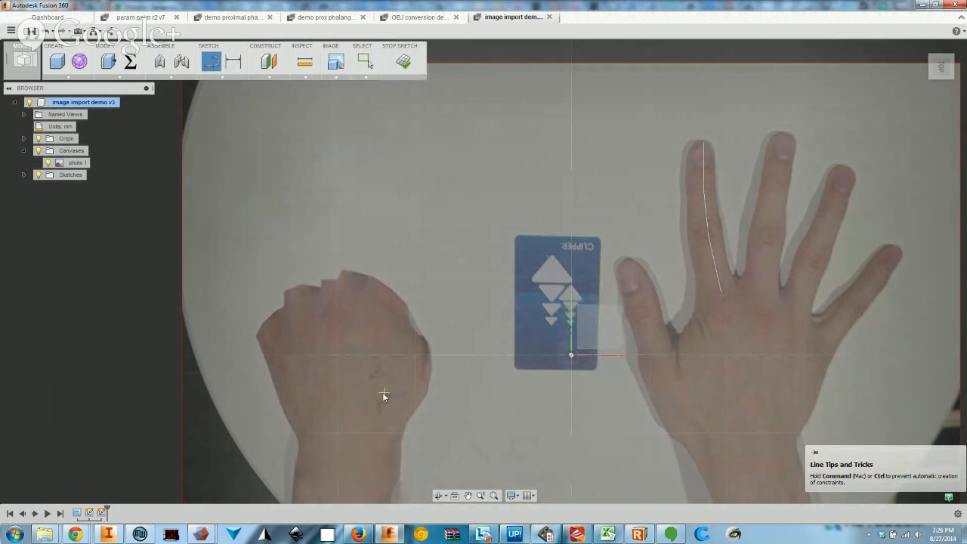
left_click(364, 432)
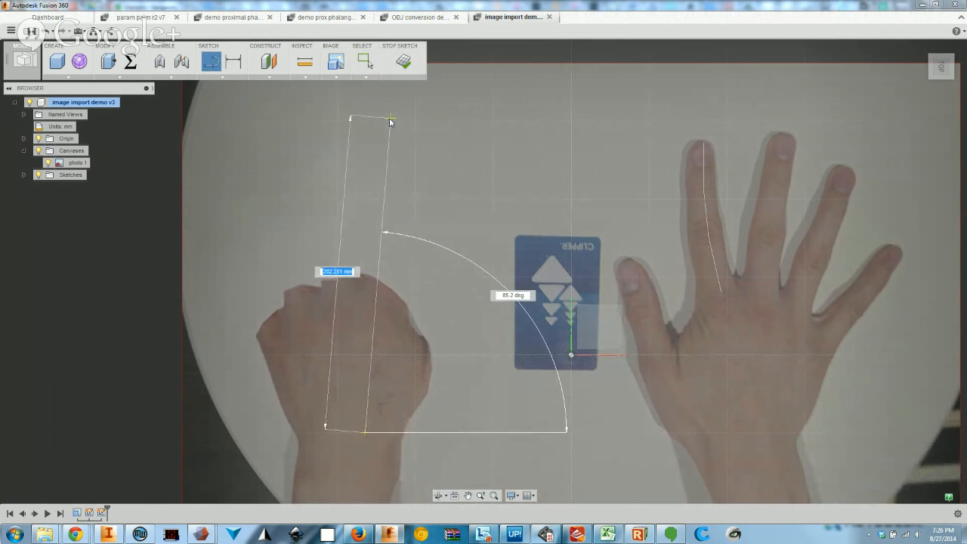
left_click(387, 118)
key("Escape")
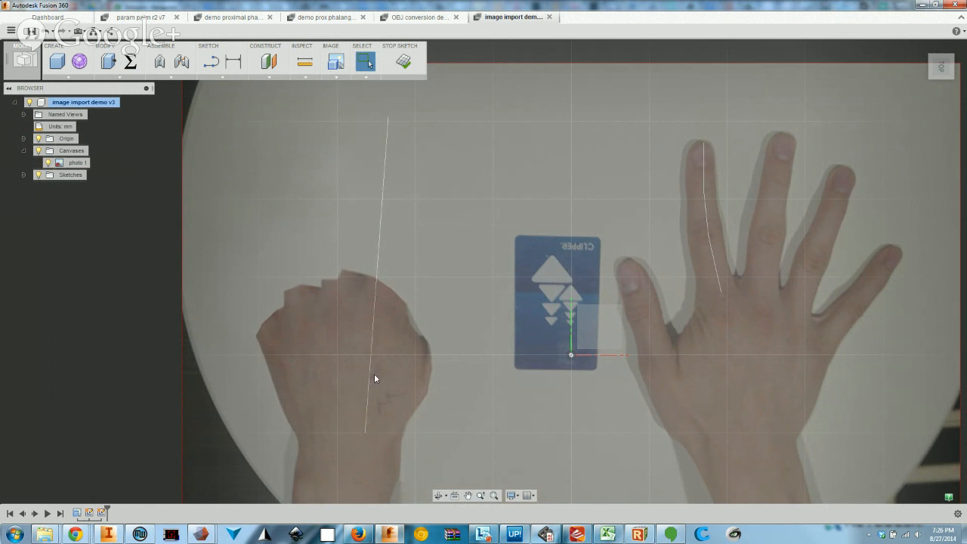
Convert the long line over the fingerless hand to a construction line and finish the sketch
right_click(379, 257)
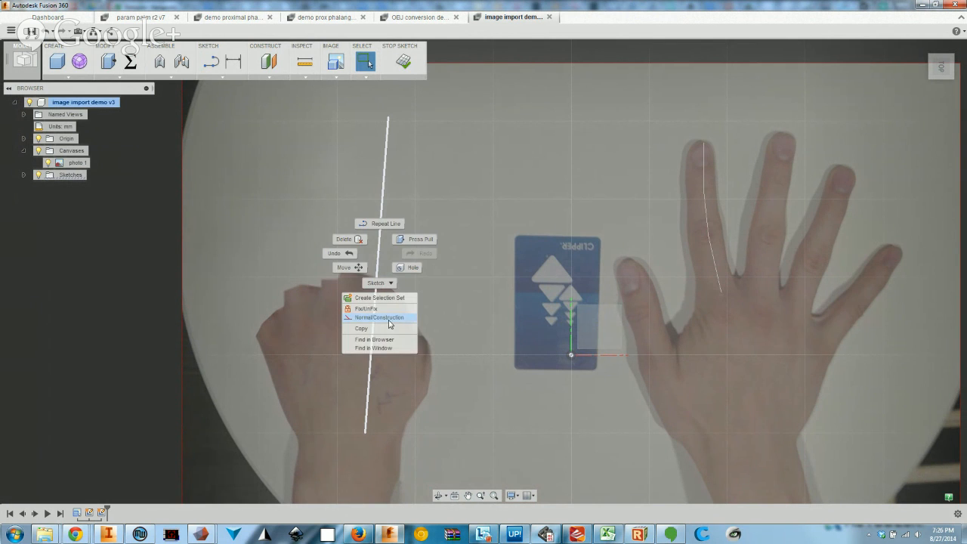
left_click(389, 318)
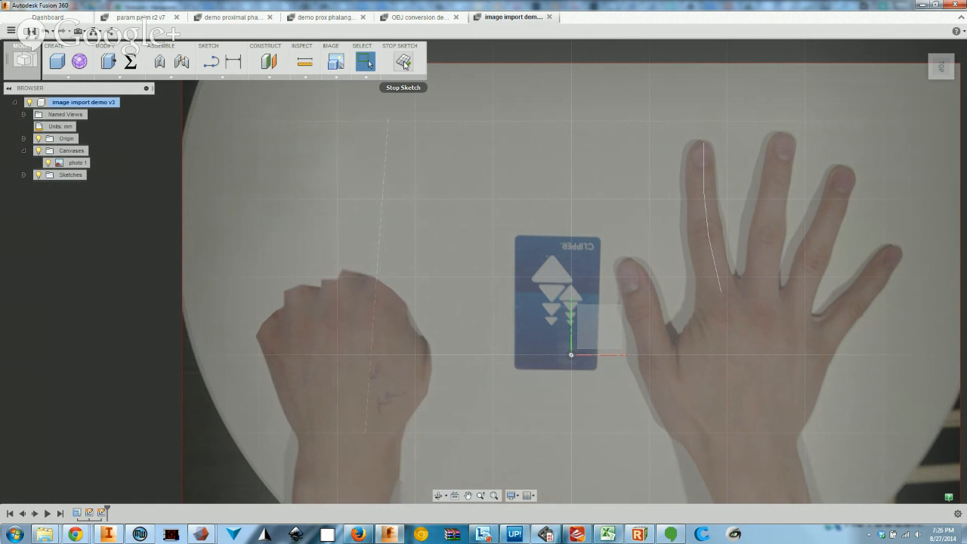
left_click(405, 62)
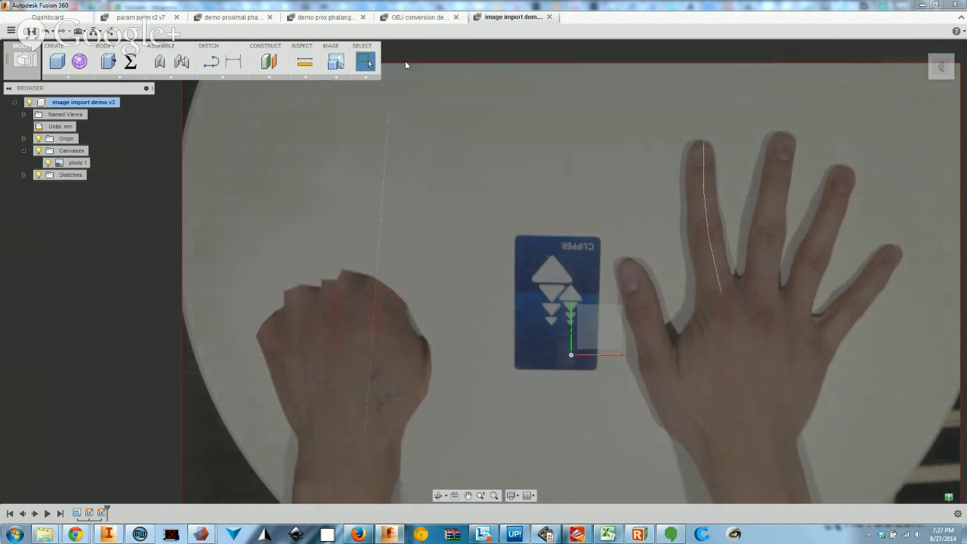
Create a construction plane at 90 degrees through the construction line over the fingerless hand
left_click(273, 77)
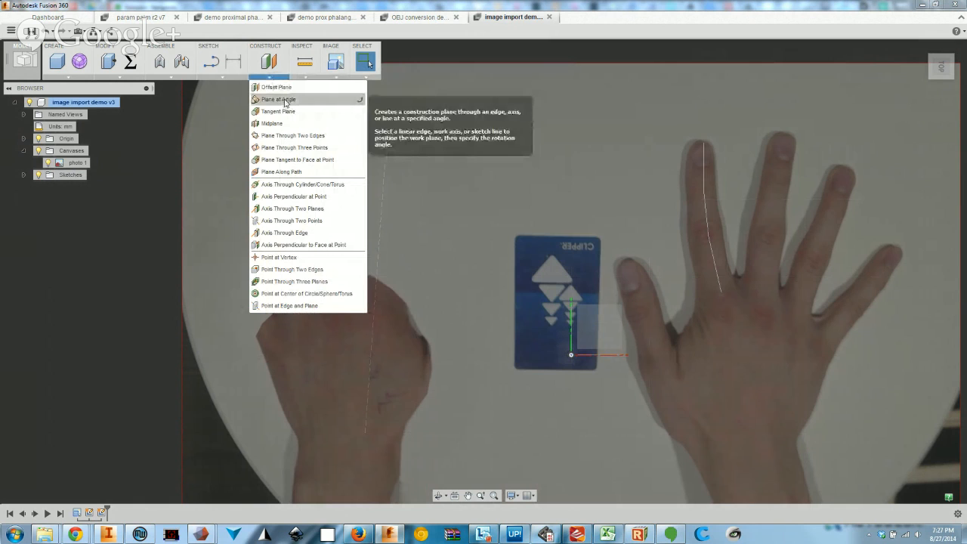
left_click(284, 100)
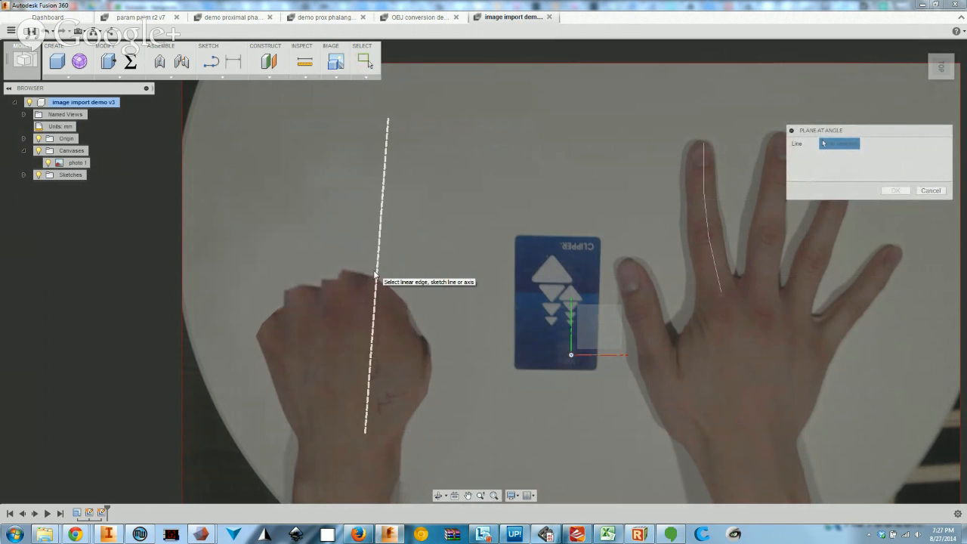
left_click(376, 275)
middle_click_drag(524, 388, 529, 335, "shift")
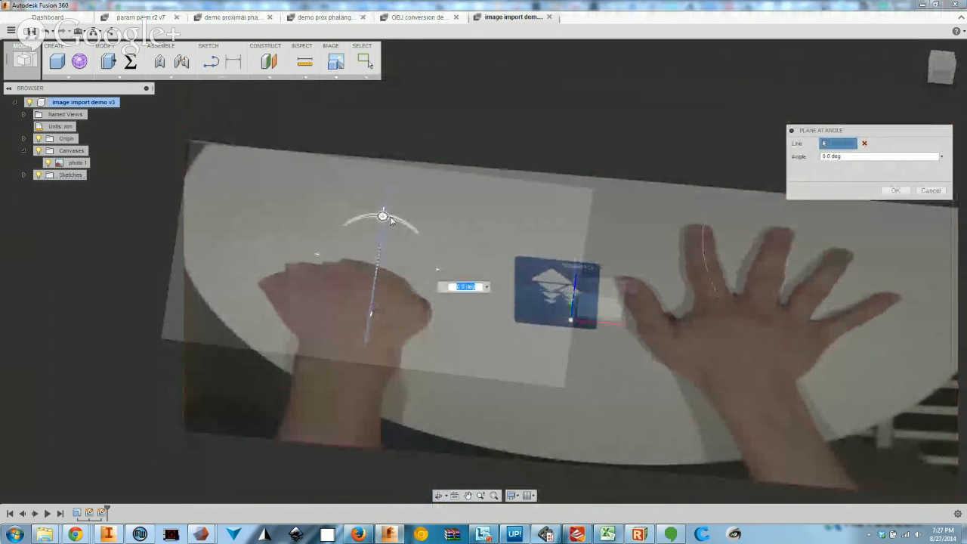
left_click_drag(383, 215, 462, 277)
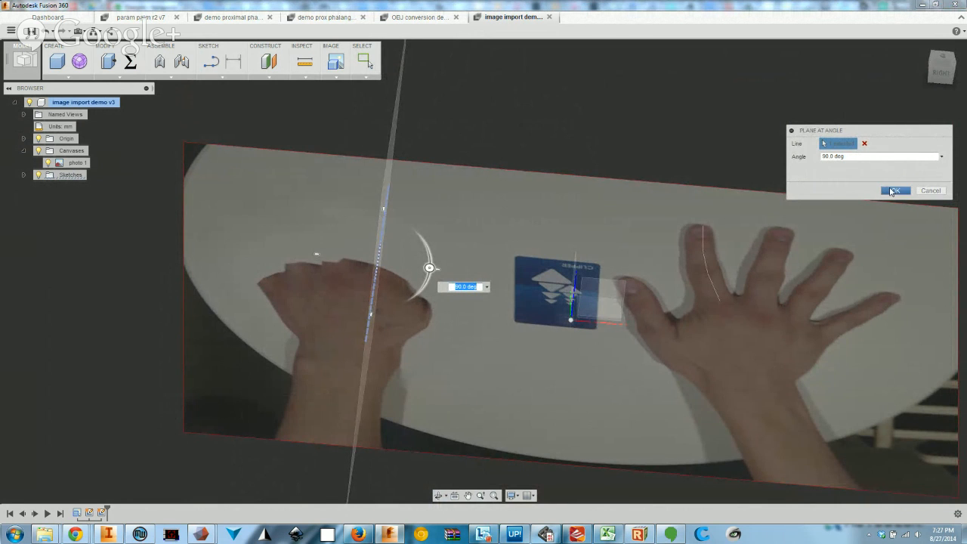
left_click(893, 191)
Start a new sketch on the upright construction plane through the centreline
middle_click_drag(537, 342, 743, 326, "shift")
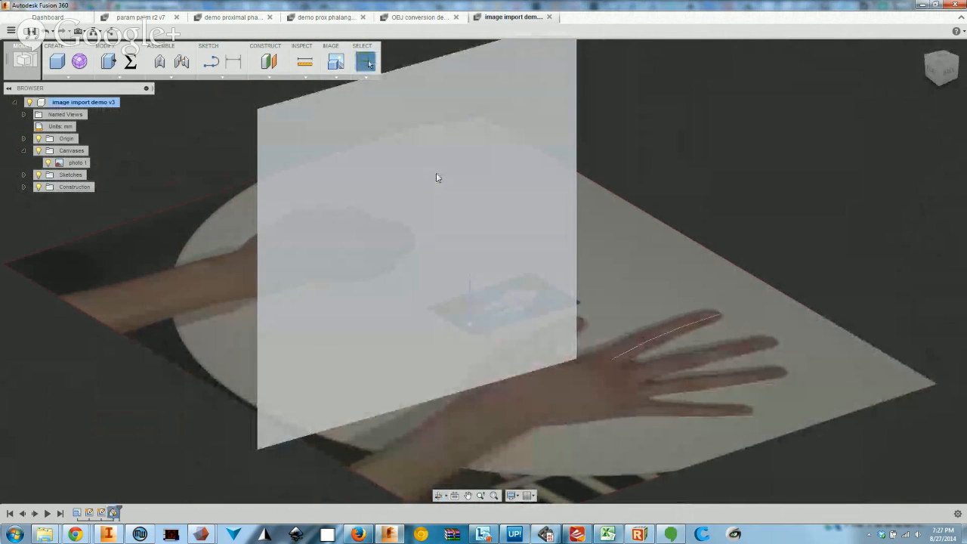
left_click(412, 173)
key("l")
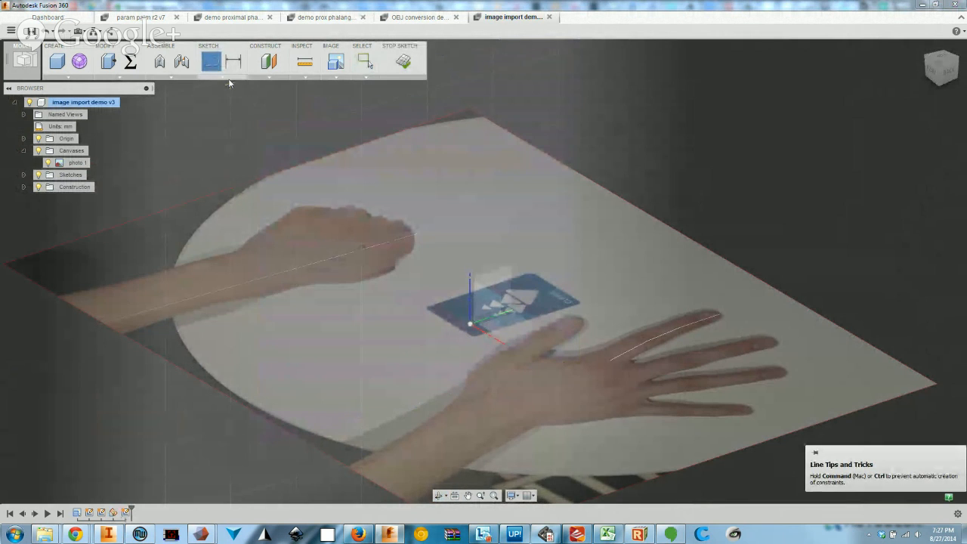
Add 2-Point Rectangle, Center Diameter Circle, Trim, Offset and Project to the toolbar as sketch shortcuts
left_click(223, 77)
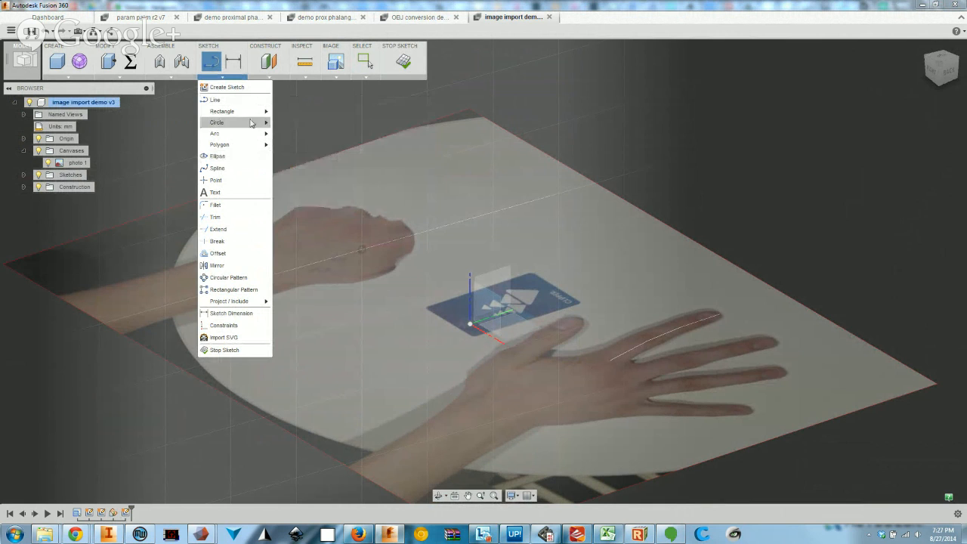
mouse_move(257, 113)
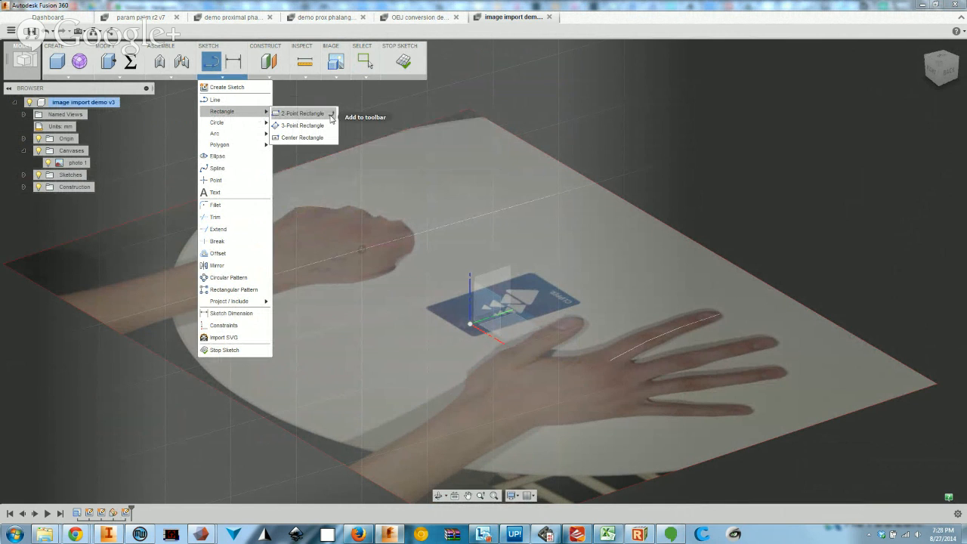
left_click(331, 115)
mouse_move(257, 122)
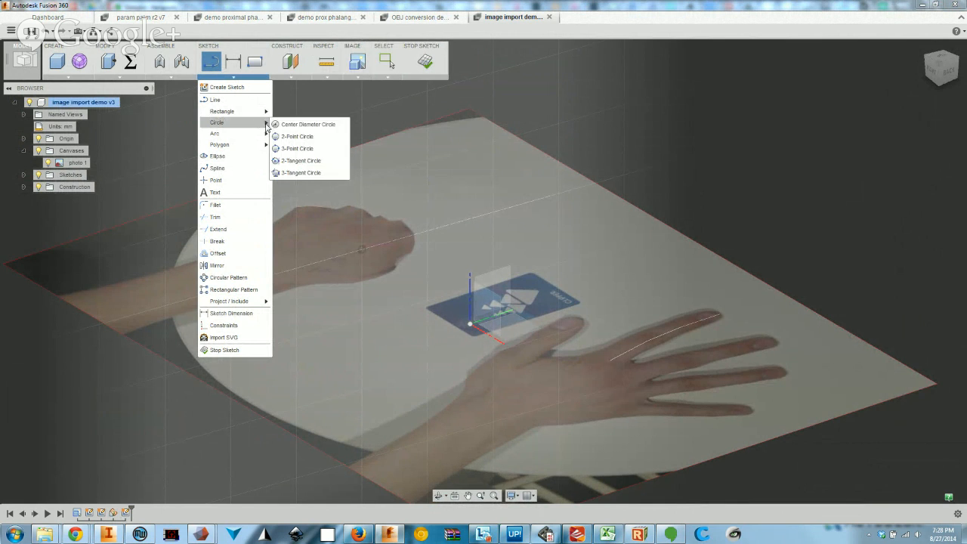
left_click(342, 125)
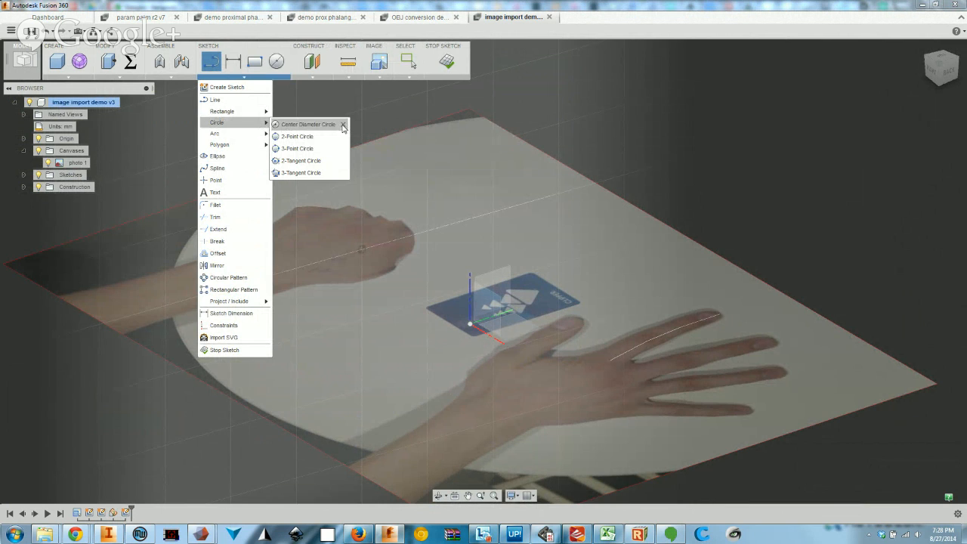
left_click(266, 219)
left_click(266, 254)
mouse_move(258, 306)
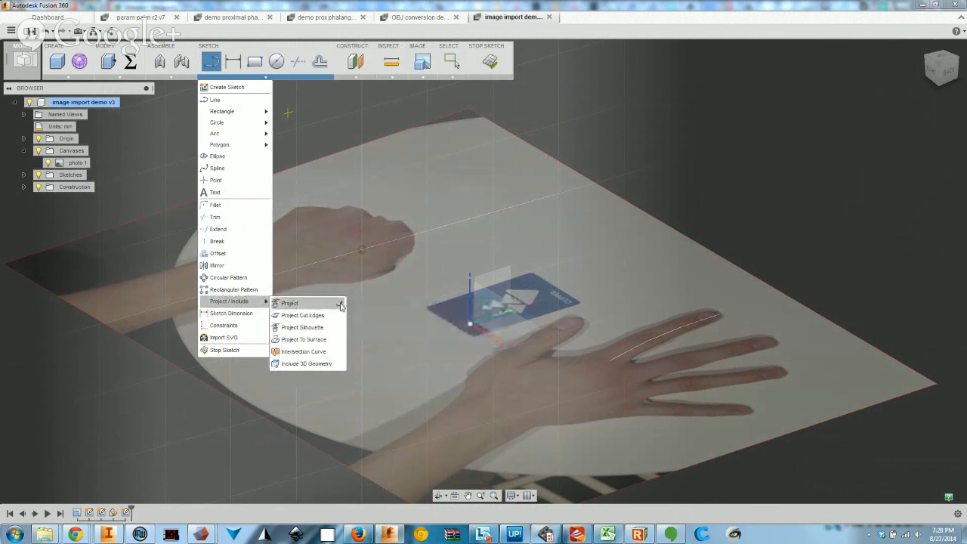
left_click(340, 304)
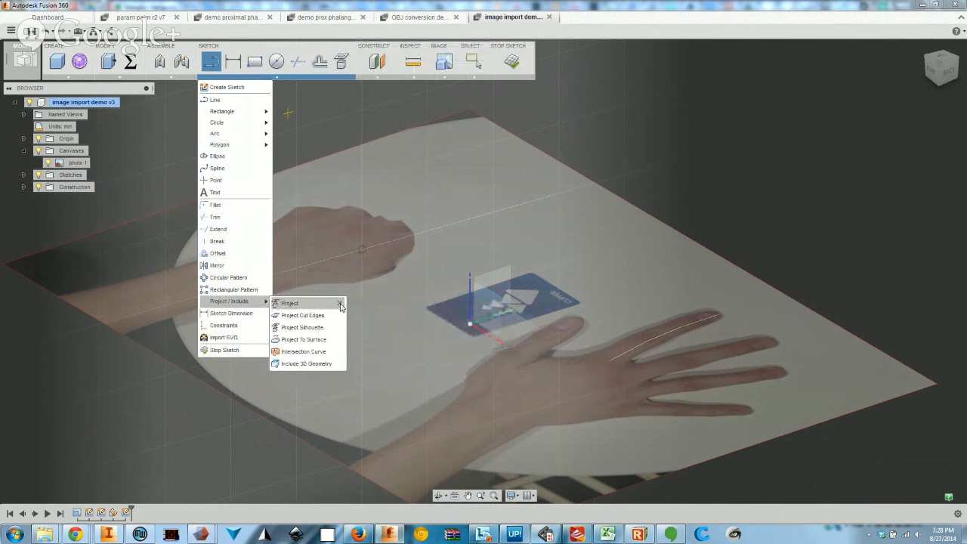
Try to project the construction line over the fingerless hand into the active sketch
left_click(339, 66)
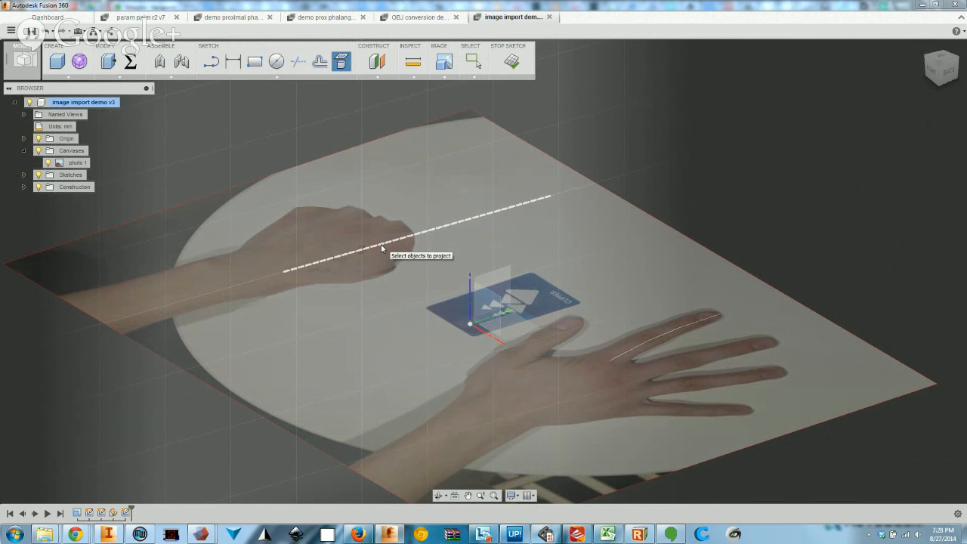
left_click(381, 247)
key("Return")
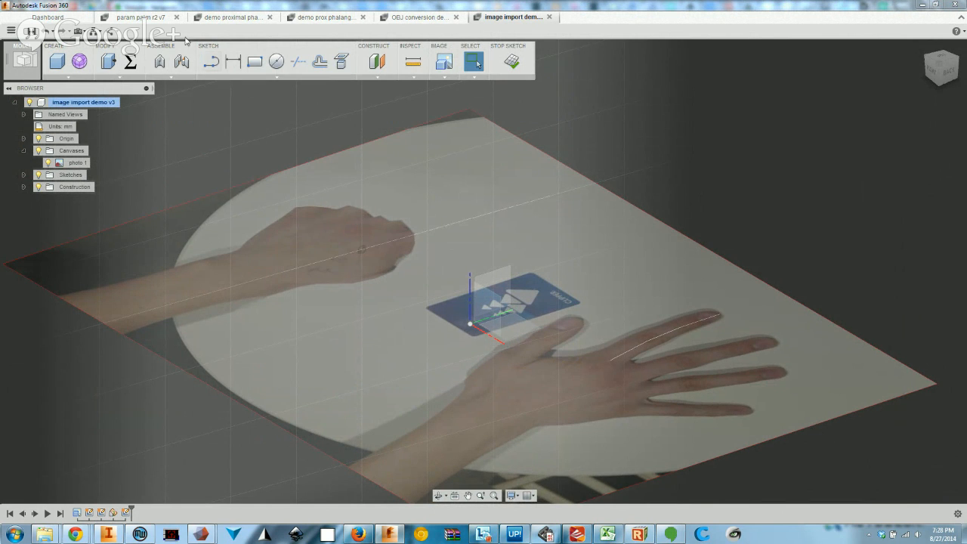
left_click(211, 64)
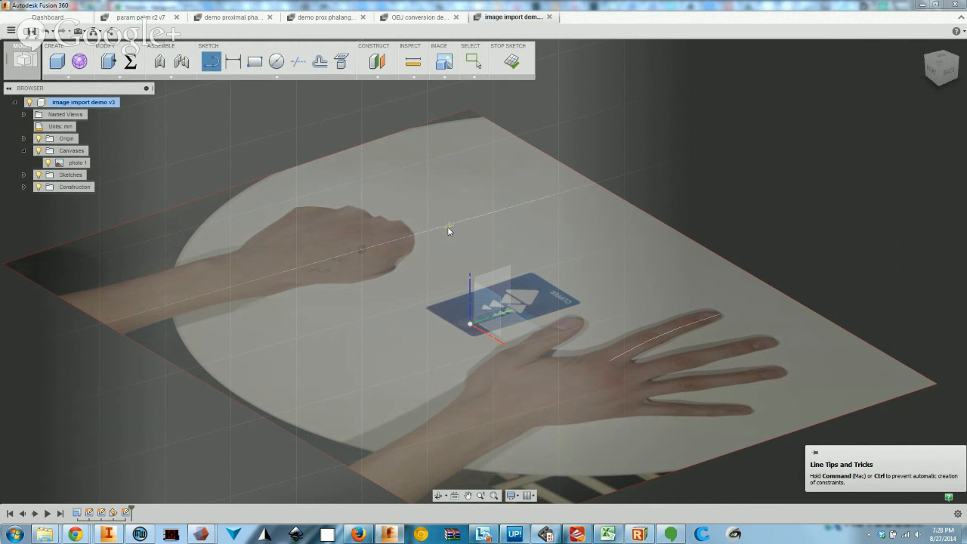
scroll(390, 249, "up", 3)
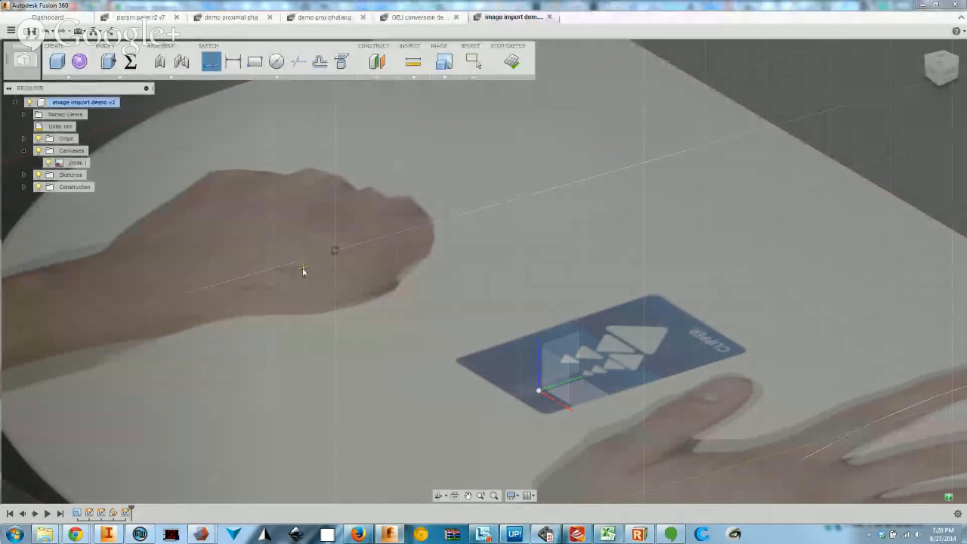
key("Escape")
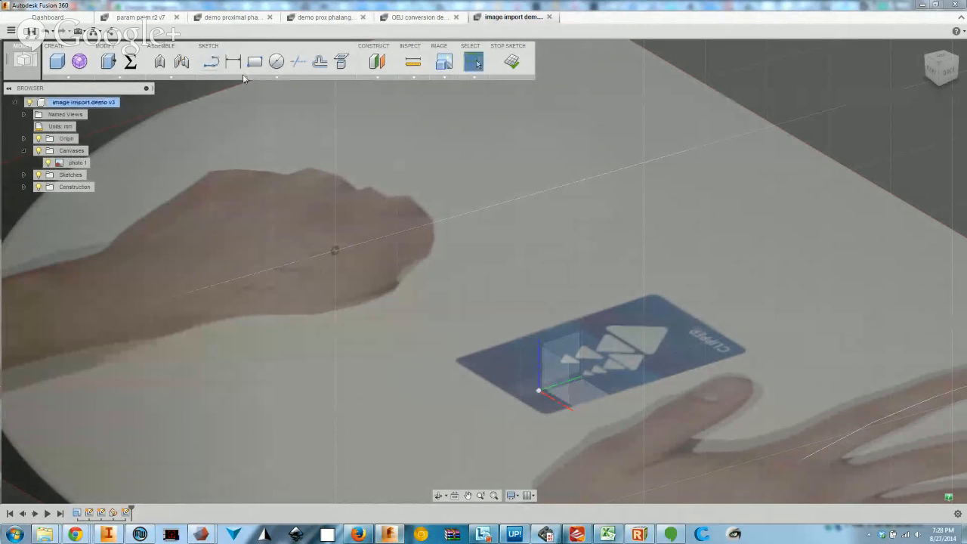
Project the dashed construction line over the fingerless hand into the sketch and leave the Project command
left_click(342, 65)
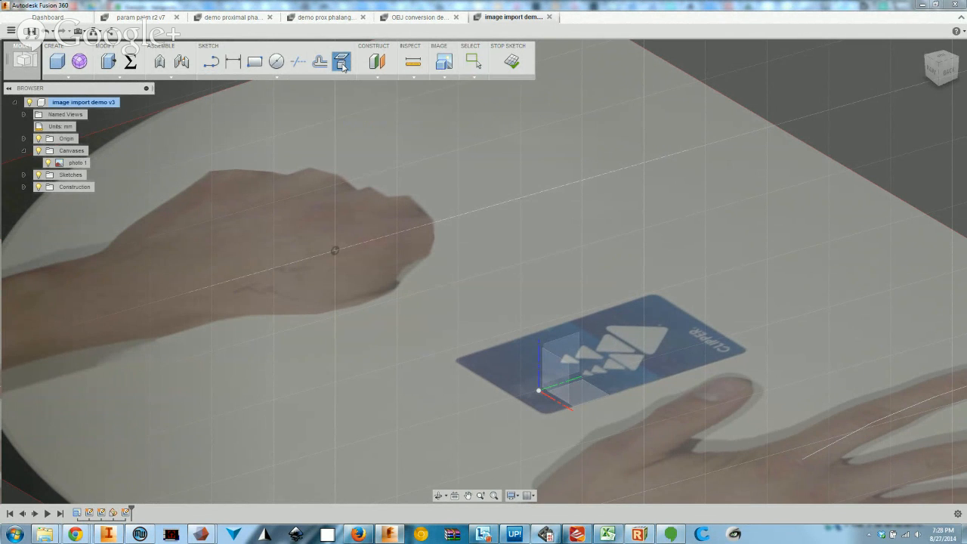
left_click(307, 262)
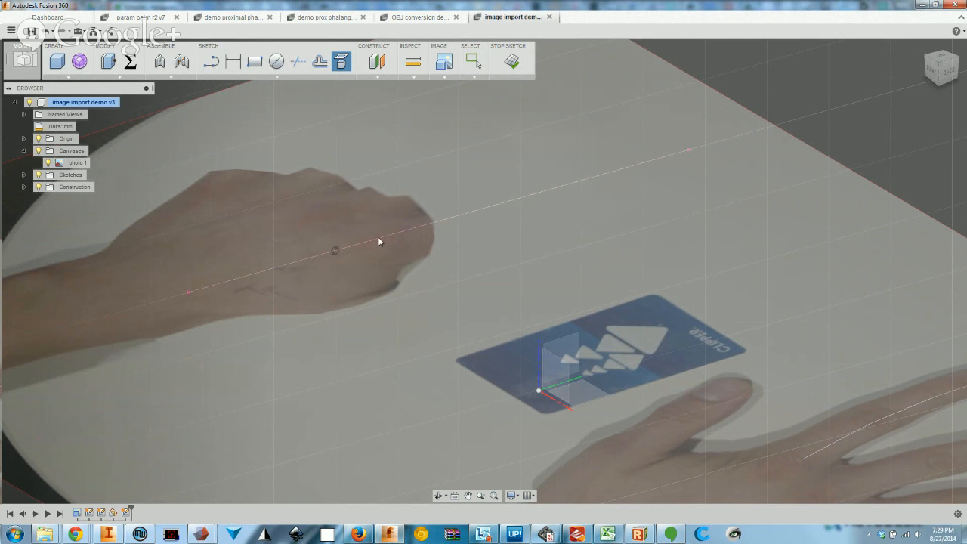
key("Escape")
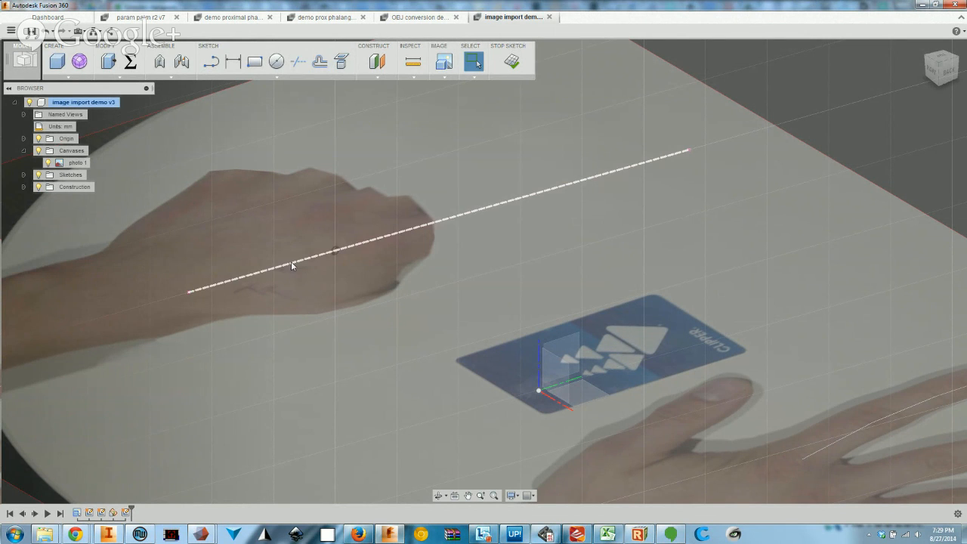
Place a sketch point on the projected line where it crosses the knuckle edge of the fingerless hand
left_click(293, 264)
scroll(361, 274, "up", 3)
scroll(452, 214, "down", 2)
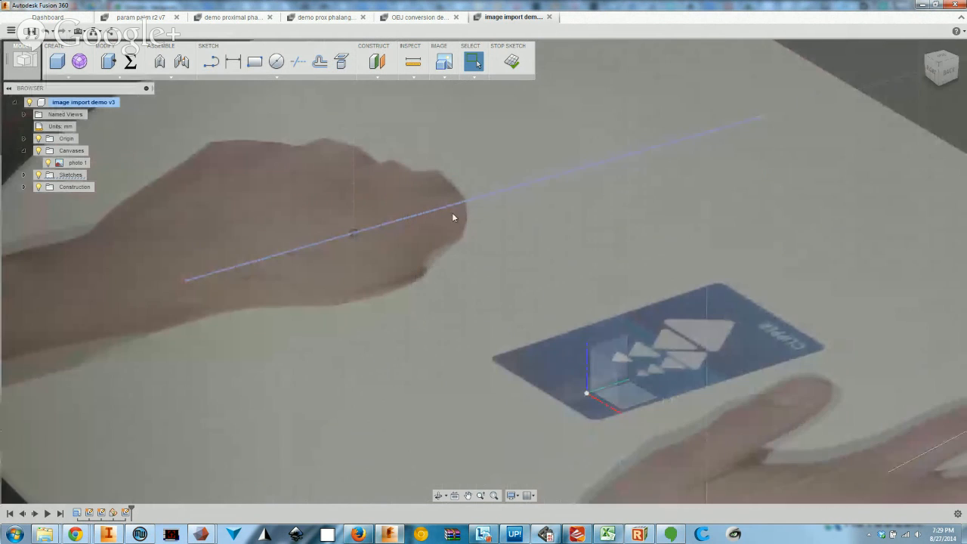
mouse_move(466, 214)
middle_mouse_down("shift")
mouse_move(455, 219)
mouse_move(471, 214)
mouse_move(464, 225)
middle_mouse_up("shift")
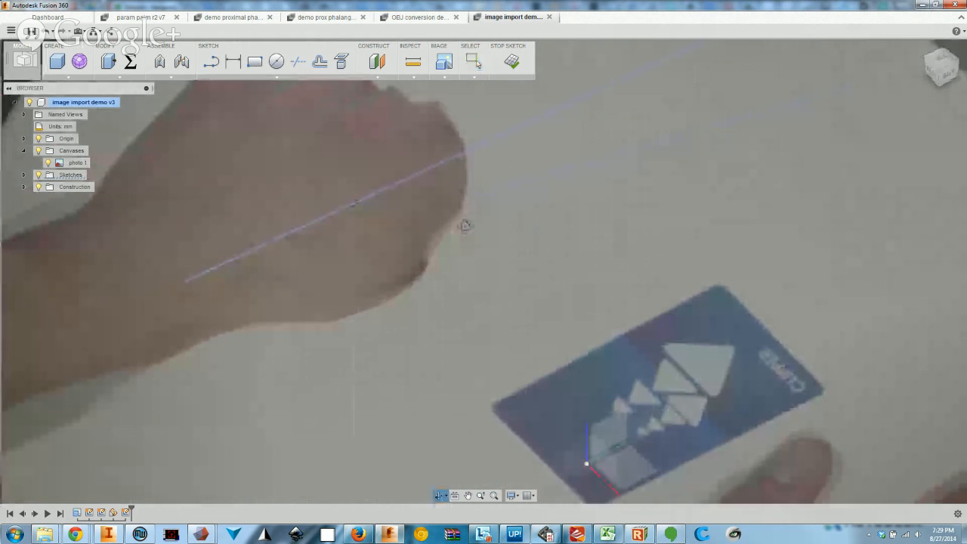
mouse_move(490, 178)
middle_mouse_down("shift")
mouse_move(422, 239)
mouse_move(400, 207)
mouse_move(317, 142)
middle_mouse_up("shift")
scroll(395, 218, "up", 2)
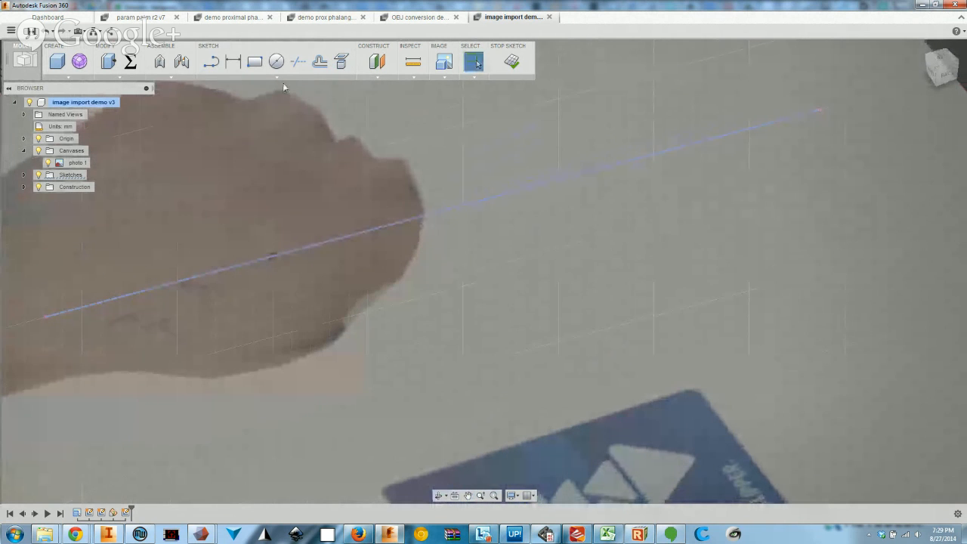
left_click(280, 77)
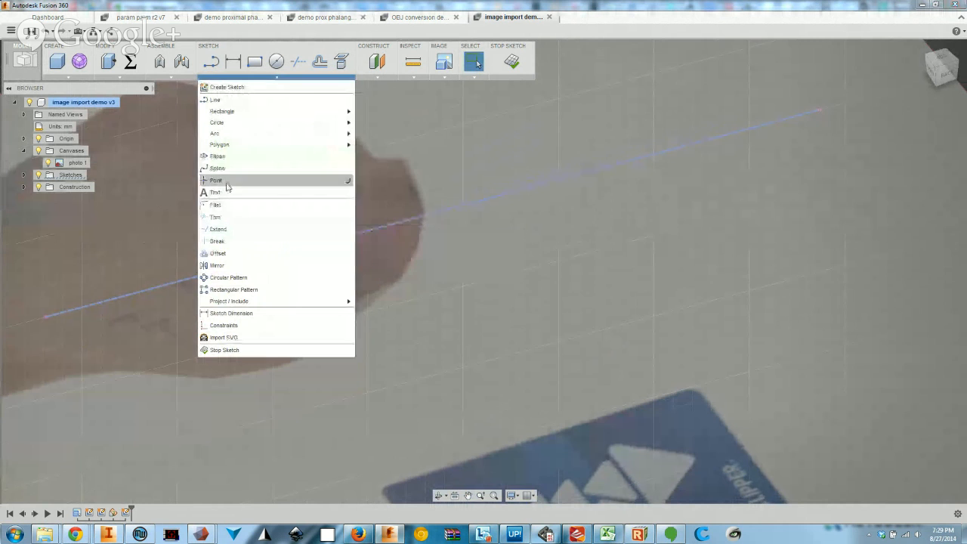
left_click(226, 181)
left_click(423, 220)
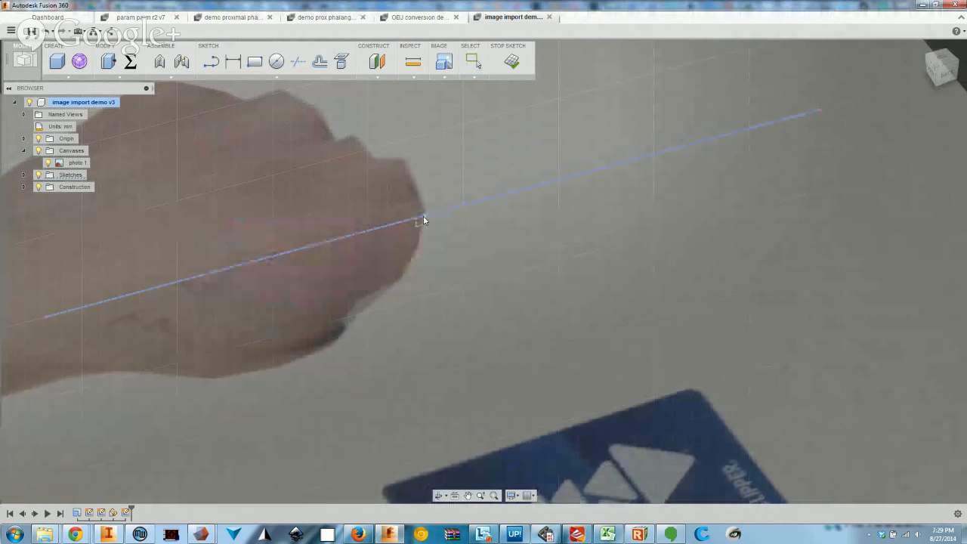
mouse_move(410, 250)
middle_mouse_down("shift")
mouse_move(395, 248)
mouse_move(414, 249)
mouse_move(408, 258)
middle_mouse_up("shift")
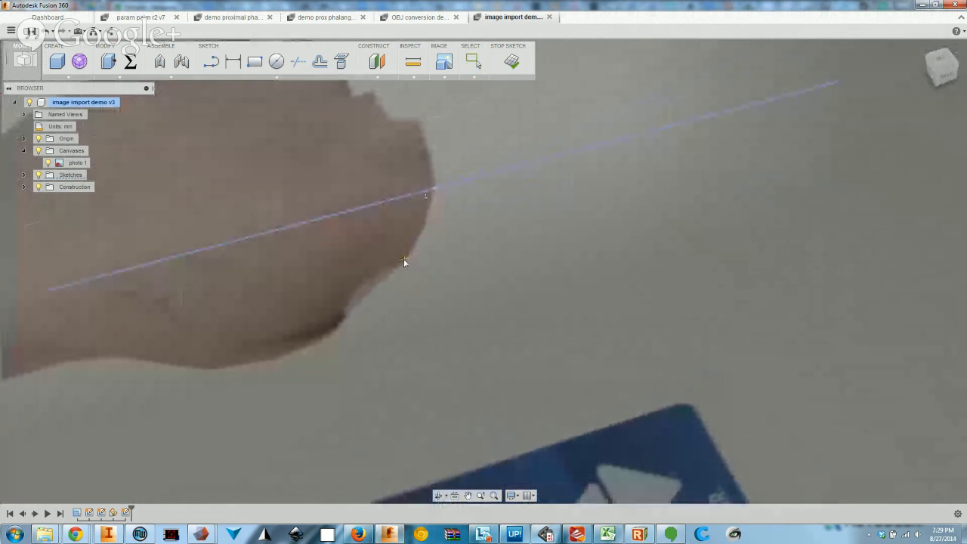
key("Escape")
Fix the sketch point at the knuckle edge in place, toggling Fix/UnFix until it is locked
right_click(434, 188)
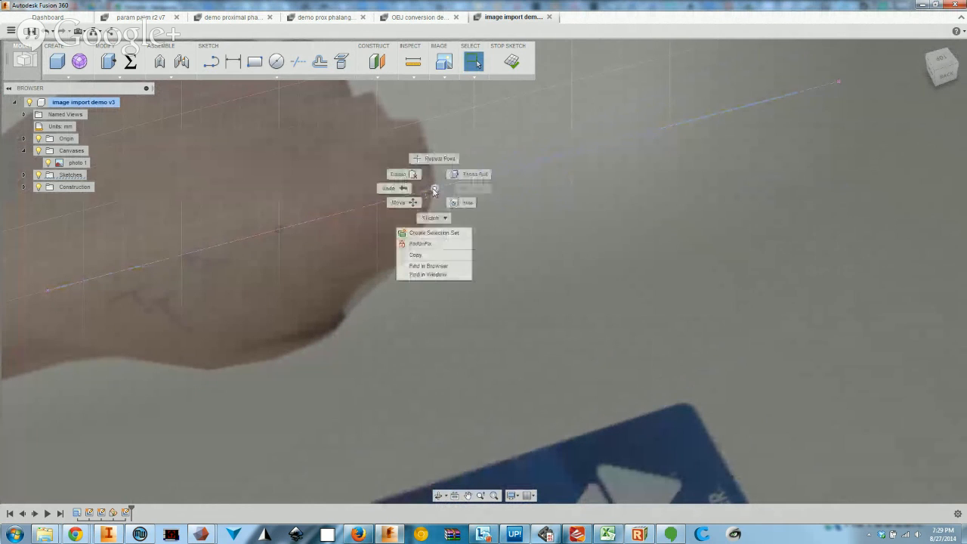
left_click(443, 244)
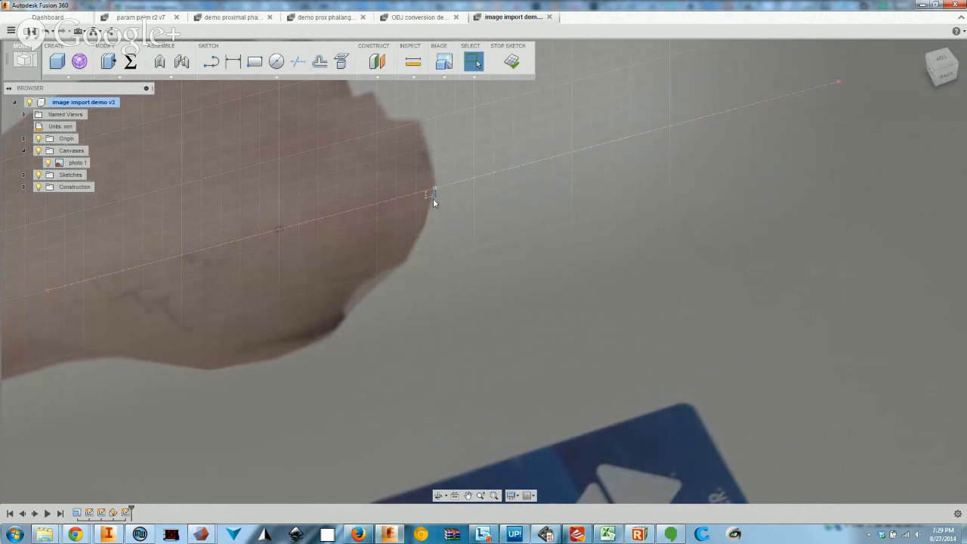
left_click(482, 238)
right_click(432, 189)
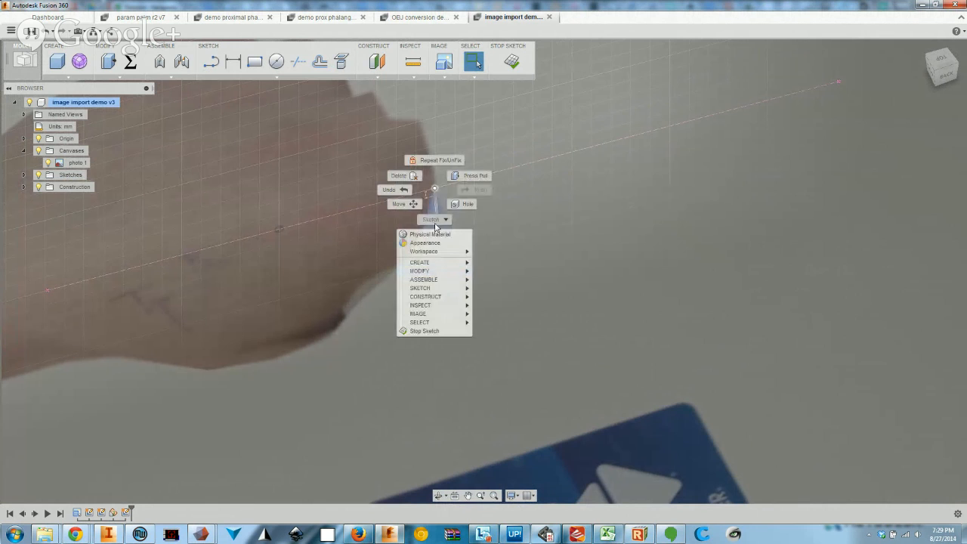
left_click(435, 196)
right_click(433, 189)
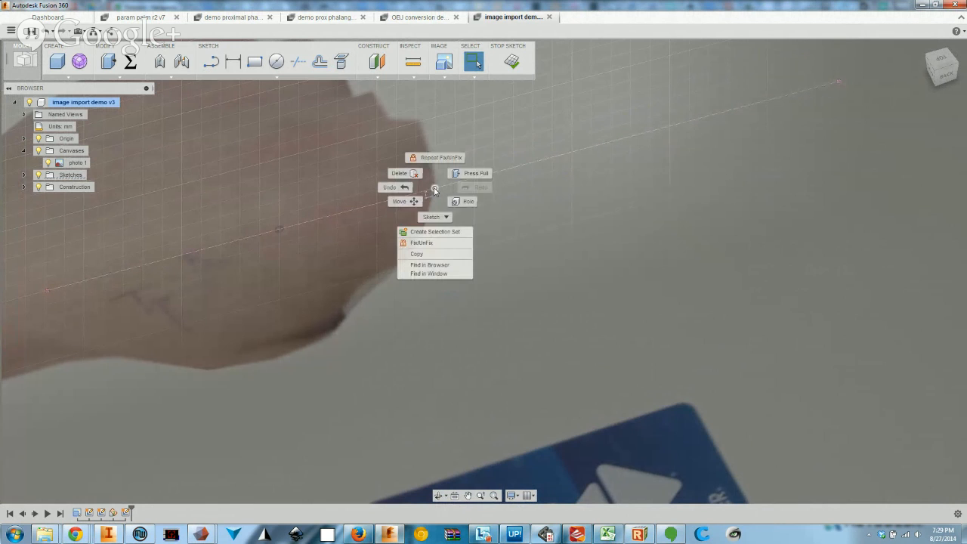
left_click(427, 244)
left_click_drag(383, 203, 432, 194)
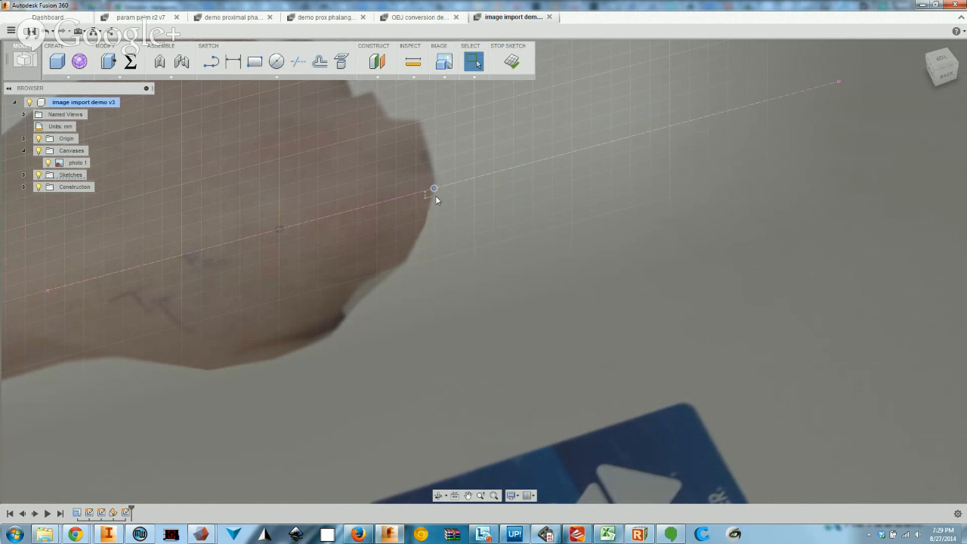
right_click(433, 190)
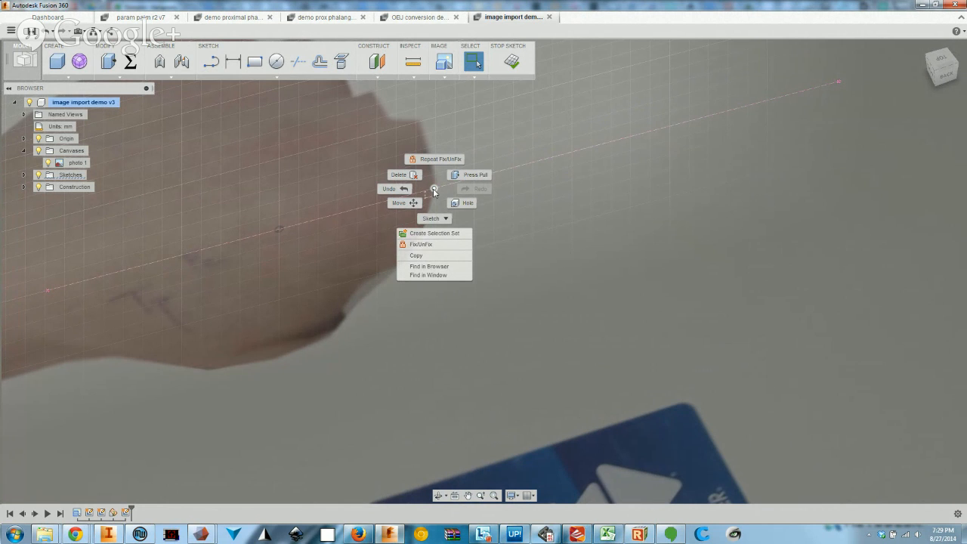
left_click(421, 244)
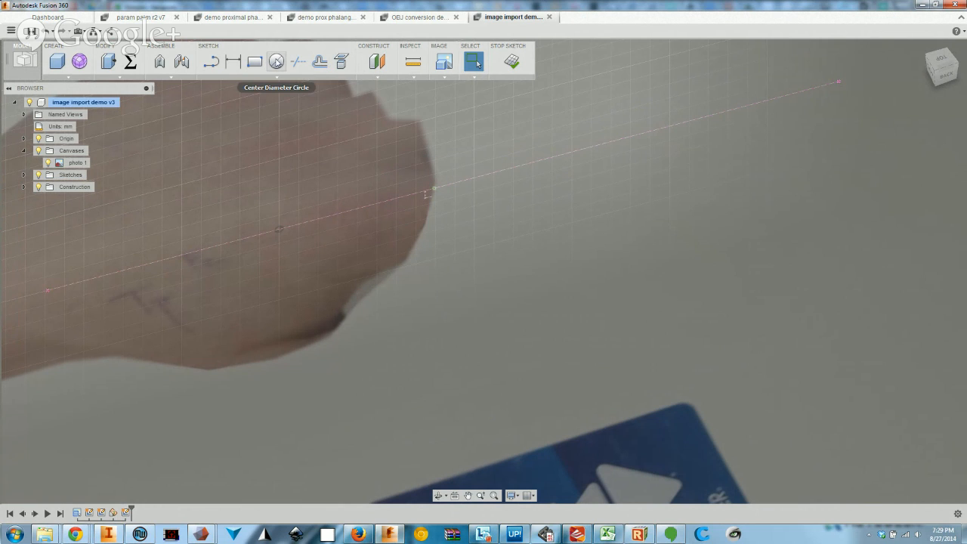
Draw a center diameter circle on the upright plane, centred on the fixed point at the knuckle edge
left_click(276, 62)
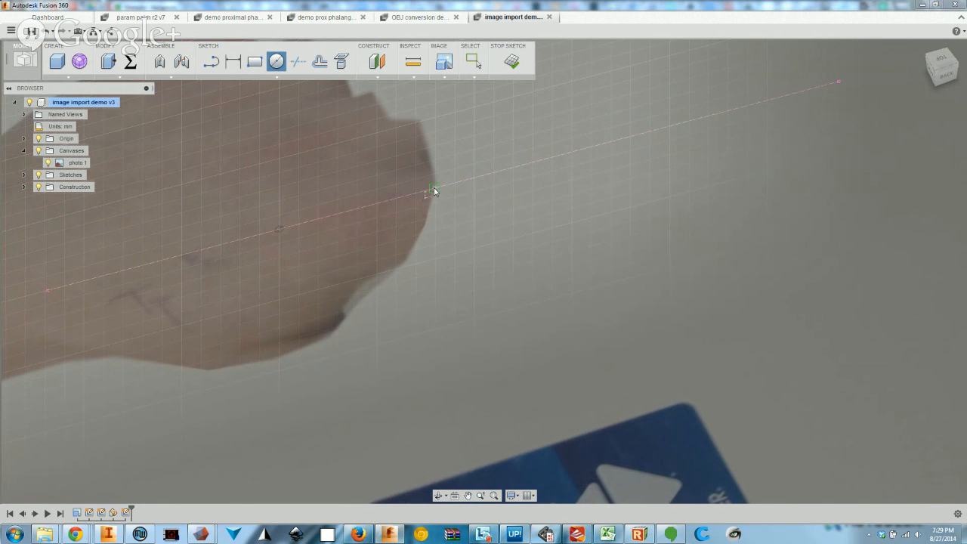
left_click(435, 187)
left_click(442, 212)
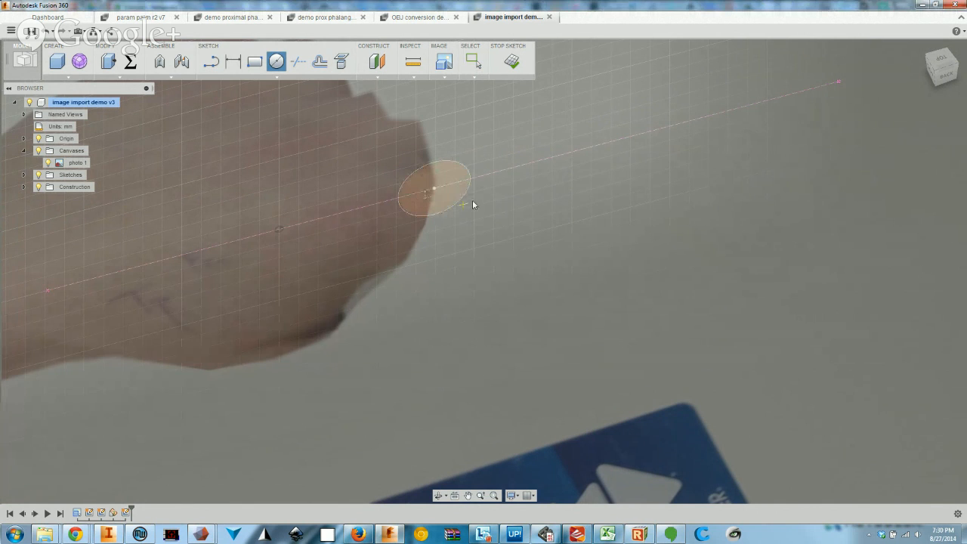
Draw a second circle on the projected line beyond the hand and join the two circles with an upper and a lower line
left_click(555, 157)
left_click(557, 180)
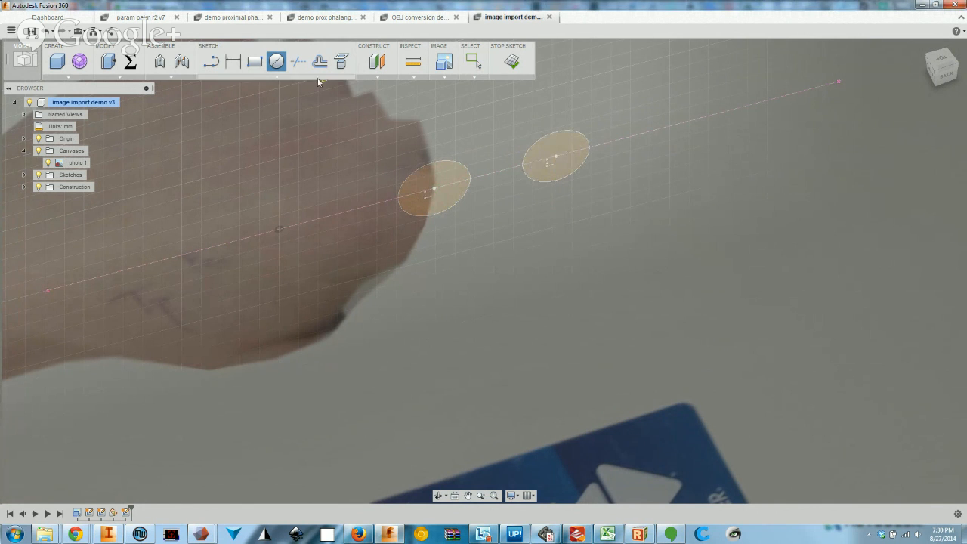
left_click(211, 62)
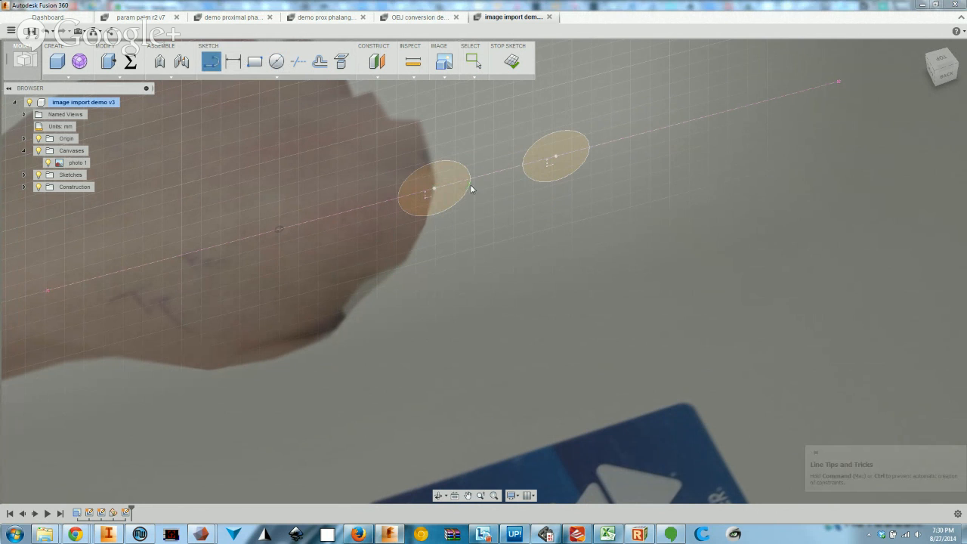
left_click(432, 161)
left_click(555, 132)
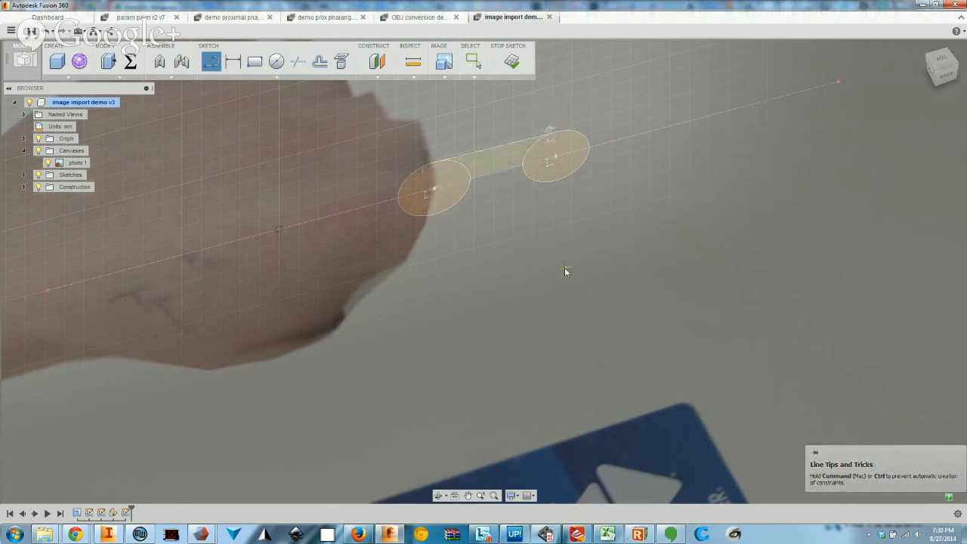
left_click(558, 180)
left_click(434, 217)
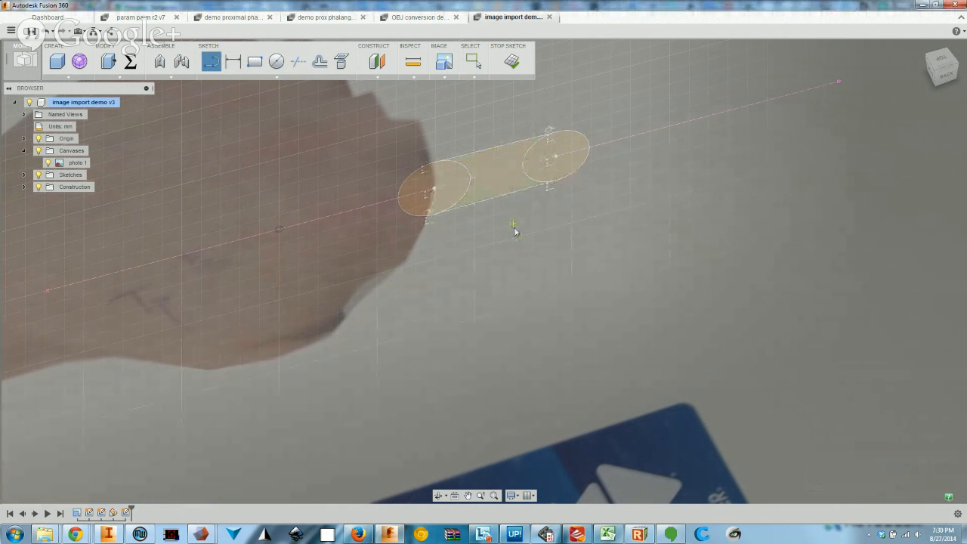
key("Escape")
Add the sketch Constraints command to the toolbar for quick access
middle_click_drag(564, 272, 552, 250, "shift")
scroll(579, 289, "up", 3)
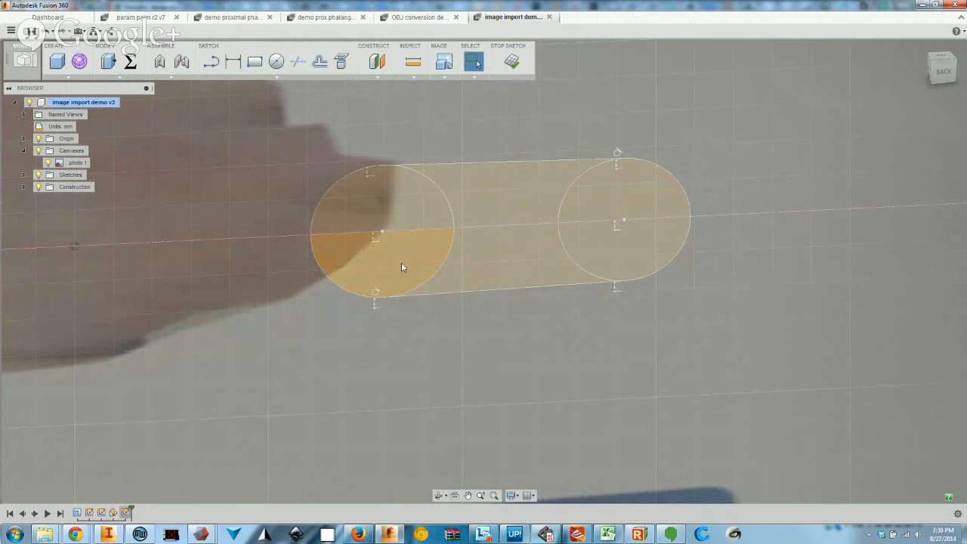
left_click(314, 75)
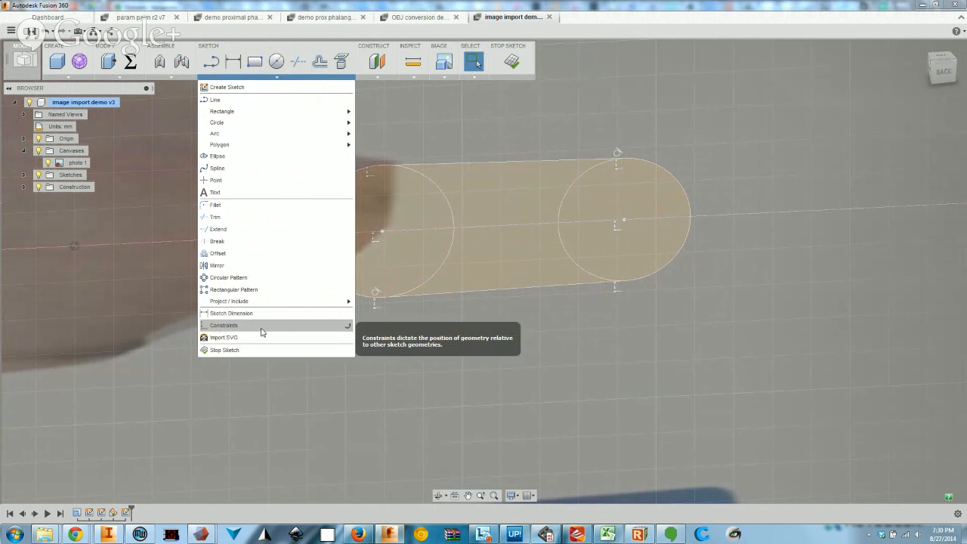
left_click(346, 330)
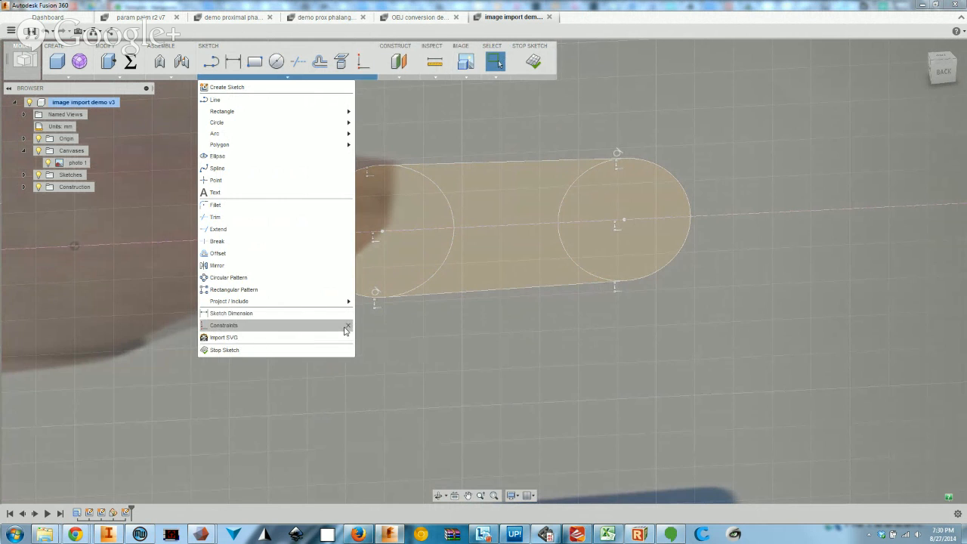
Apply an Equal constraint between the outer circle and the circle at the knuckle edge
left_click(362, 66)
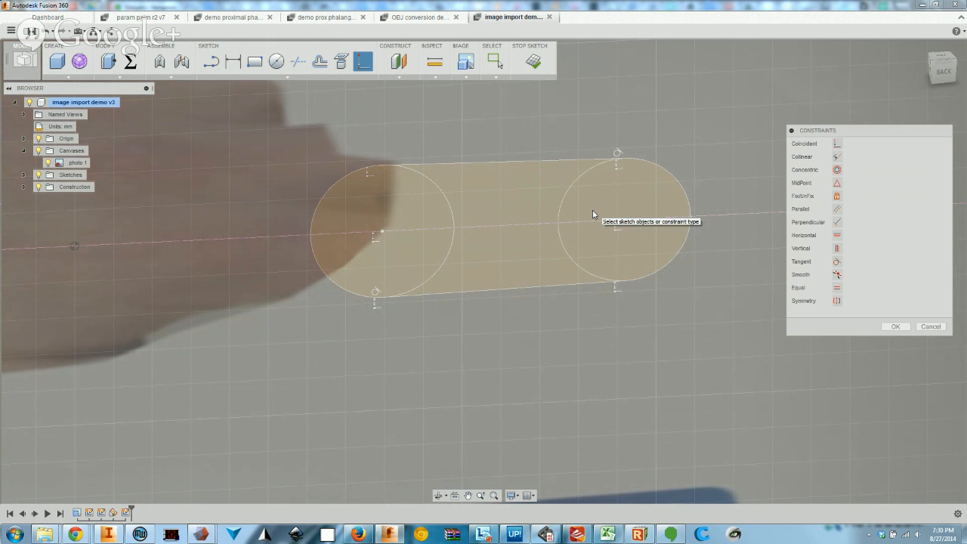
left_click(684, 230)
left_click(837, 288)
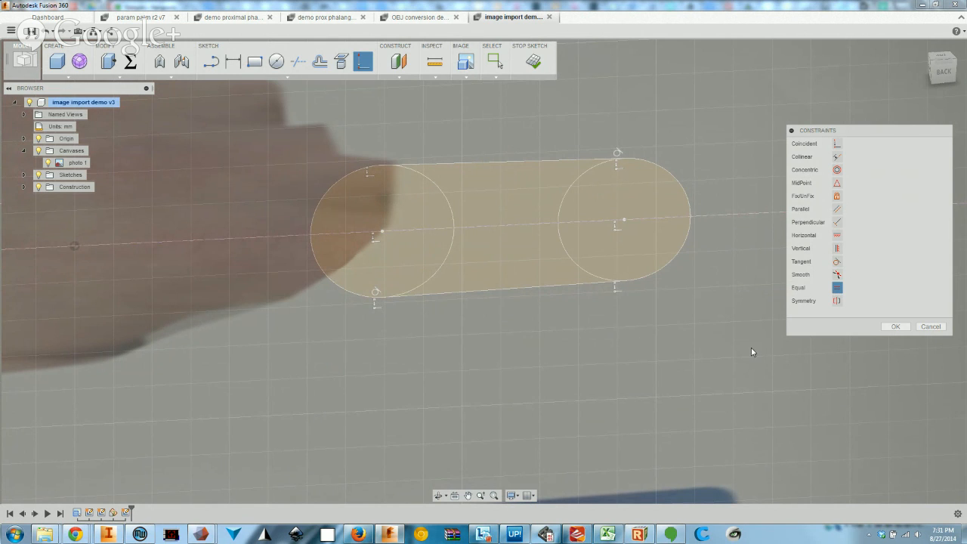
left_click(667, 267)
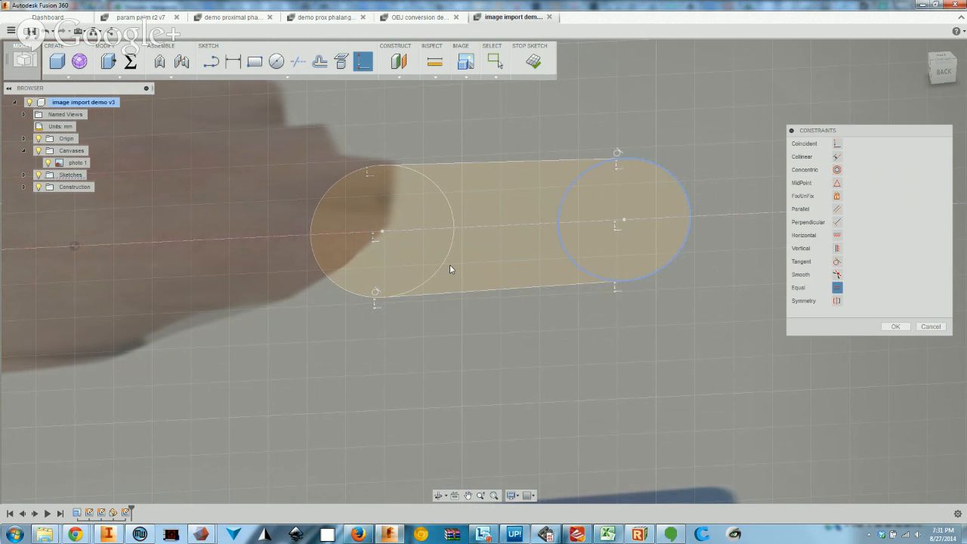
left_click(443, 265)
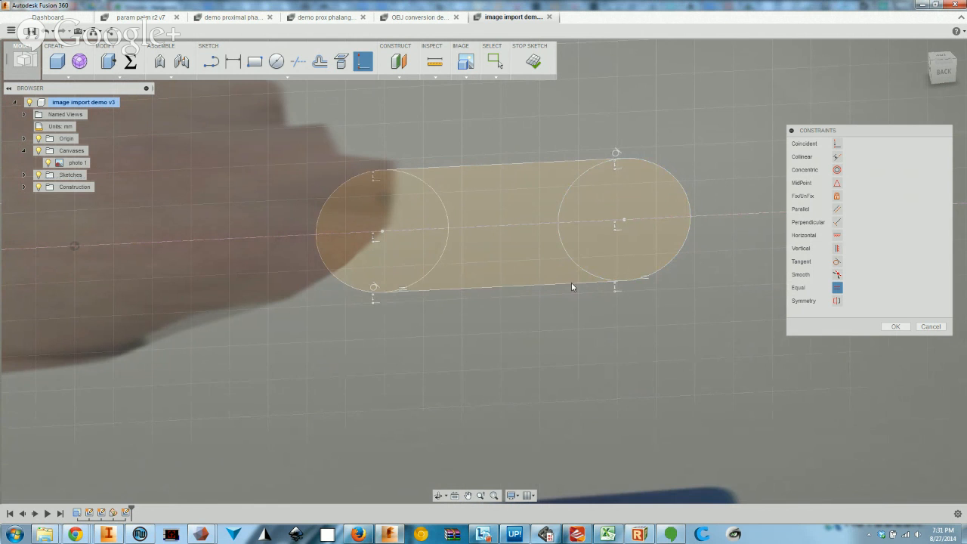
Make the upper line tangent to the knuckle circle and the lower line tangent to the outer circle, and leave the constraints
left_click(836, 262)
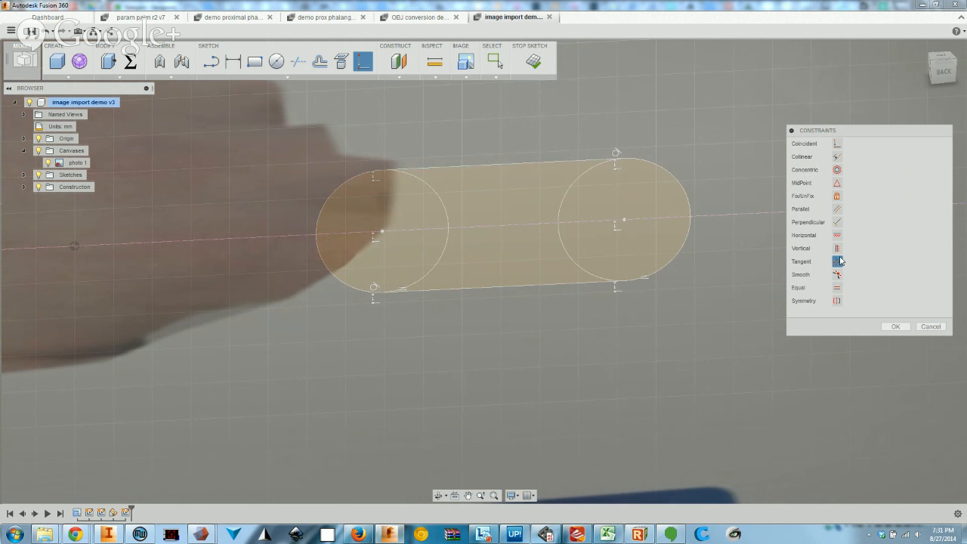
left_click(434, 167)
left_click(430, 190)
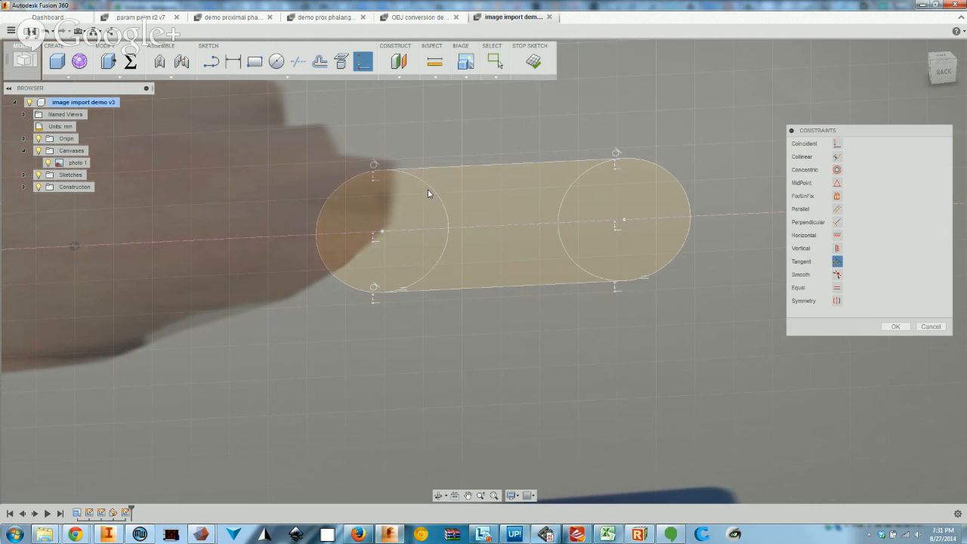
left_click(576, 284)
left_click(579, 272)
left_click(837, 236)
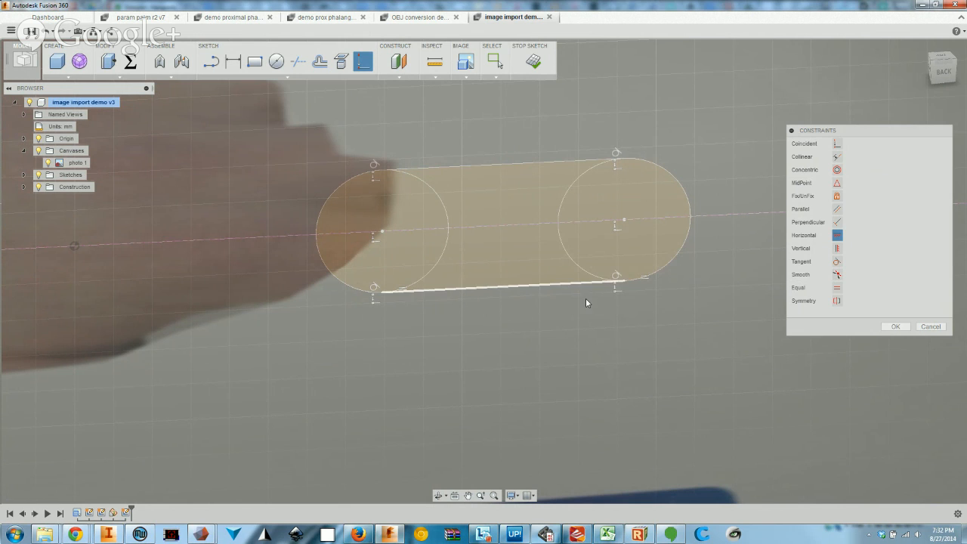
key("Escape")
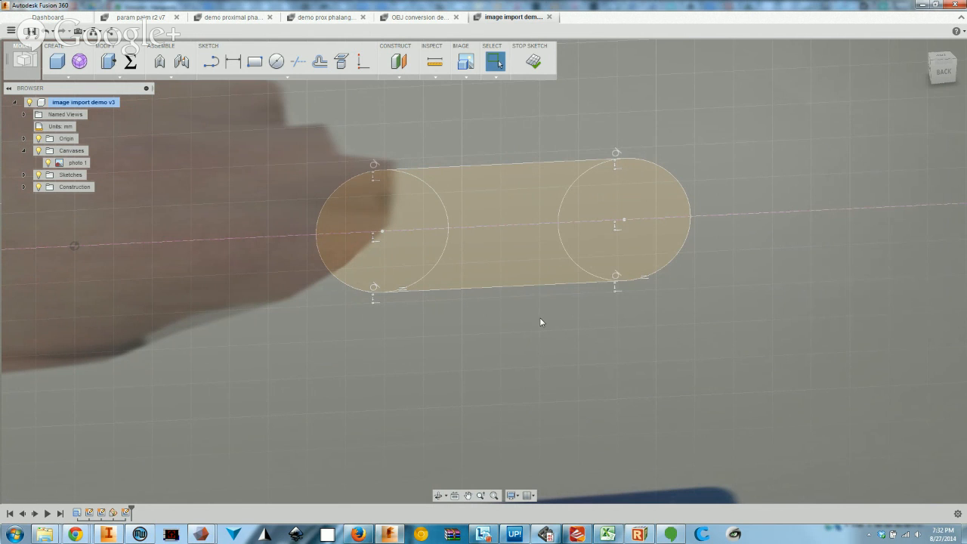
Draw a smaller concentric pin-hole circle inside each of the two end circles of the slot profile
left_click(234, 63)
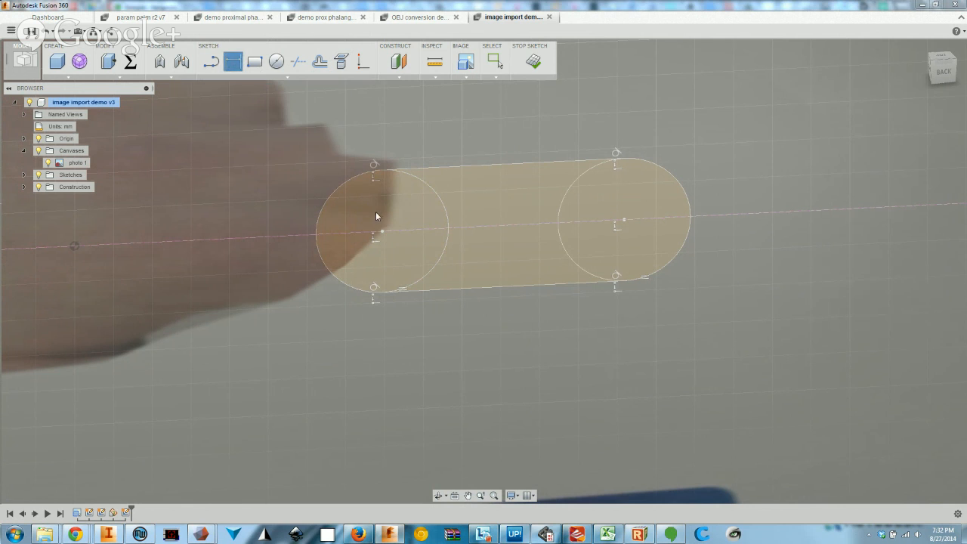
key("c")
left_click(382, 231)
left_click(400, 259)
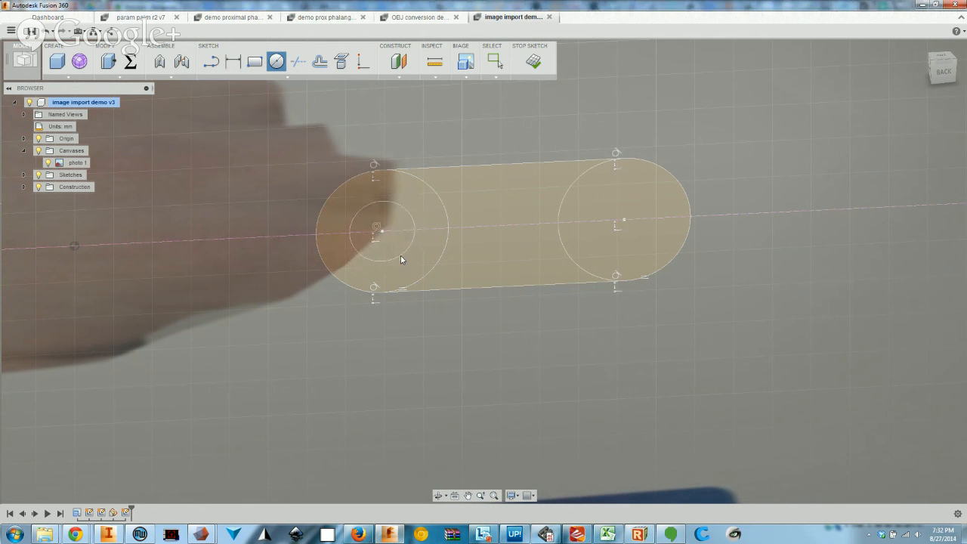
left_click(624, 219)
left_click(640, 254)
key("Escape")
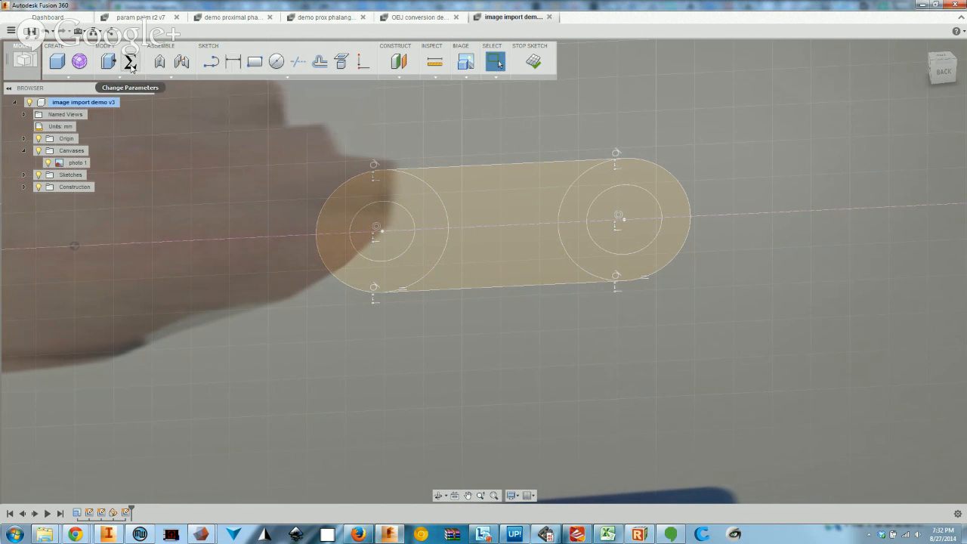
Examine the base form in the demo prox phalange design by rolling back its timeline, and return to the image import demo
middle_click_drag(544, 219, 584, 218)
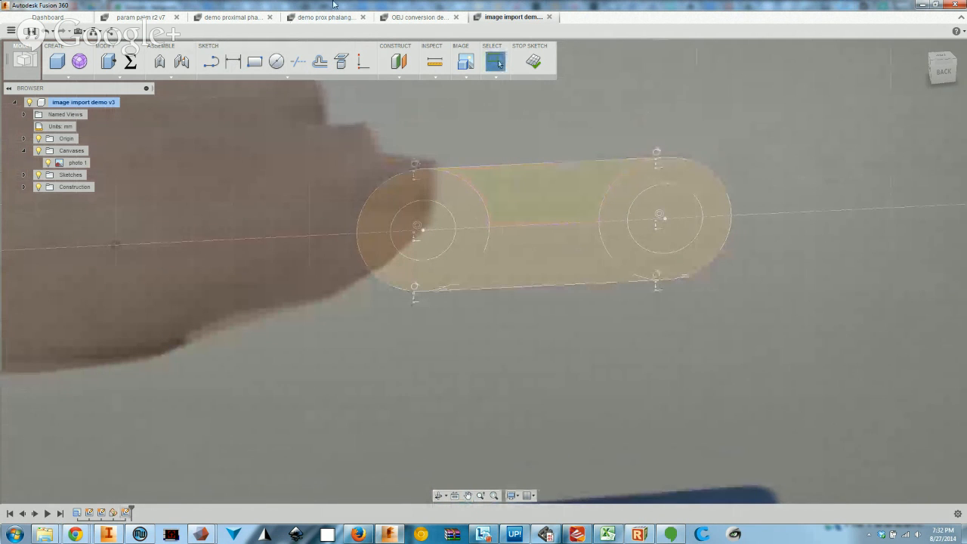
left_click(308, 18)
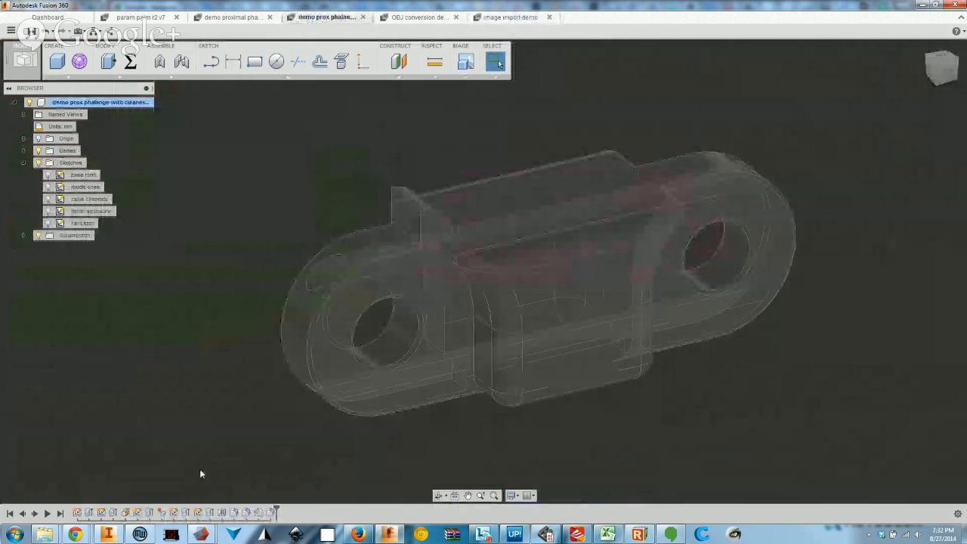
left_click_drag(224, 508, 92, 512)
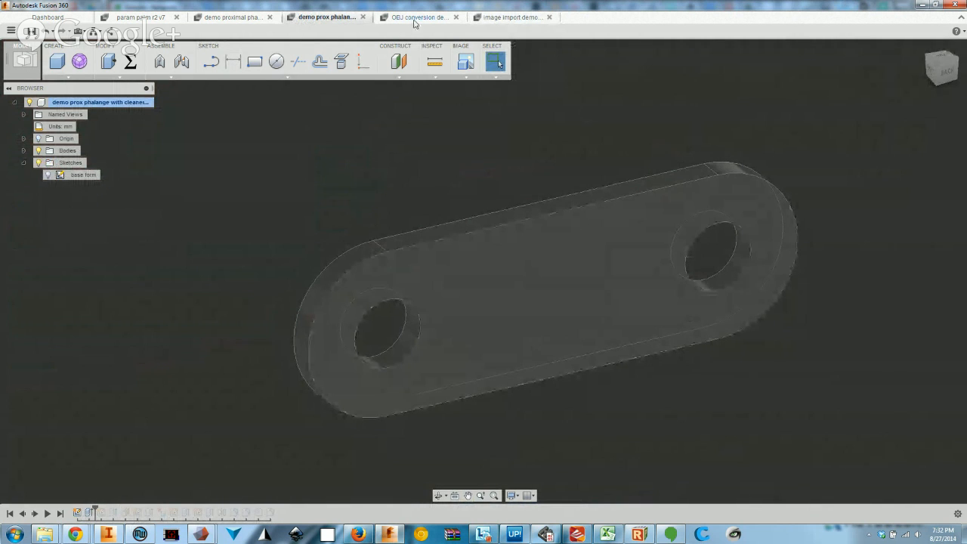
left_click(507, 16)
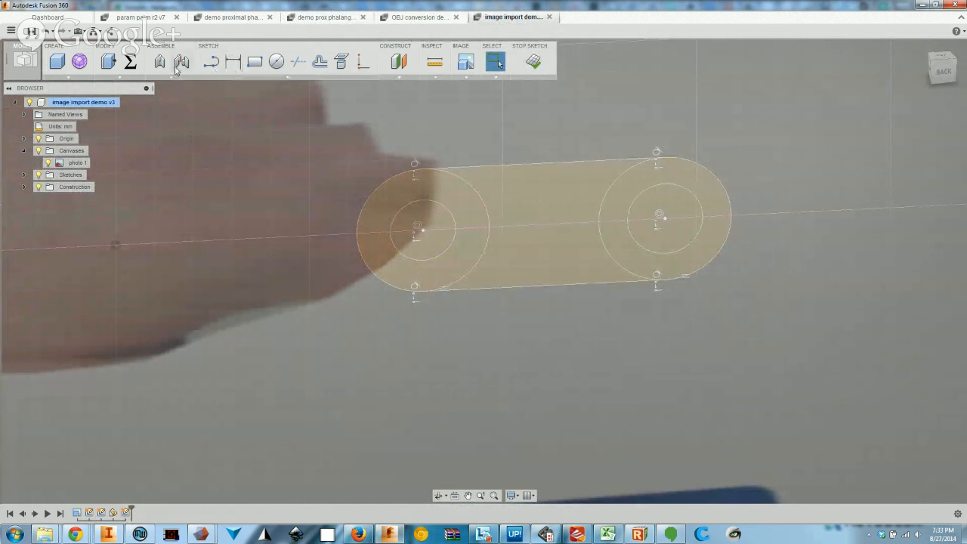
Add a user parameter ipp_length in mm with the expression ipp and the comment "length of the index proximal phalange"
left_click(130, 62)
middle_click_drag(577, 199, 769, 197)
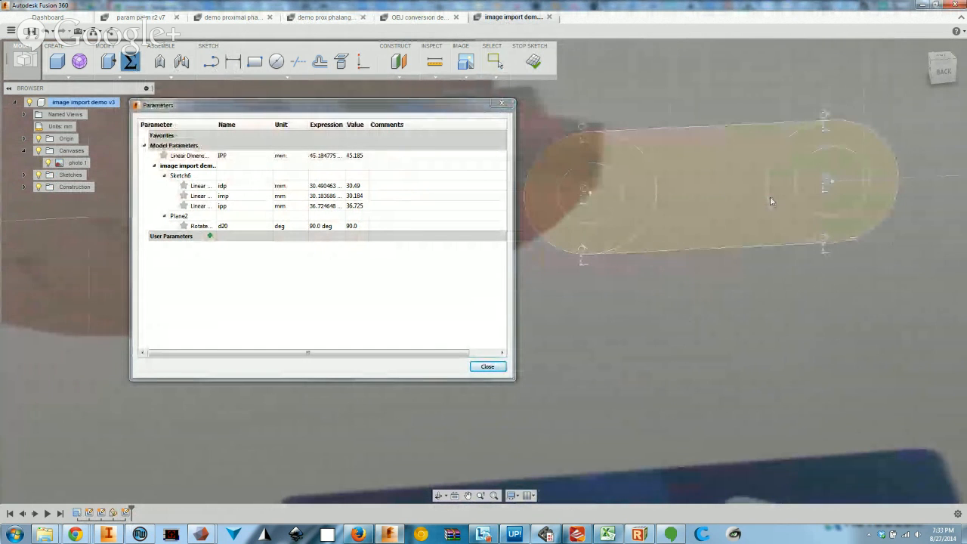
left_click(210, 236)
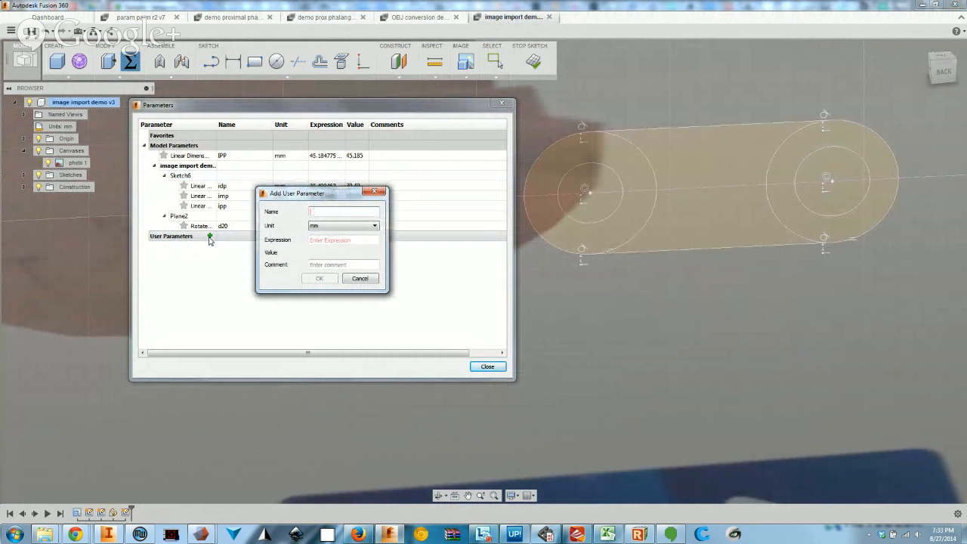
type("ipp_length")
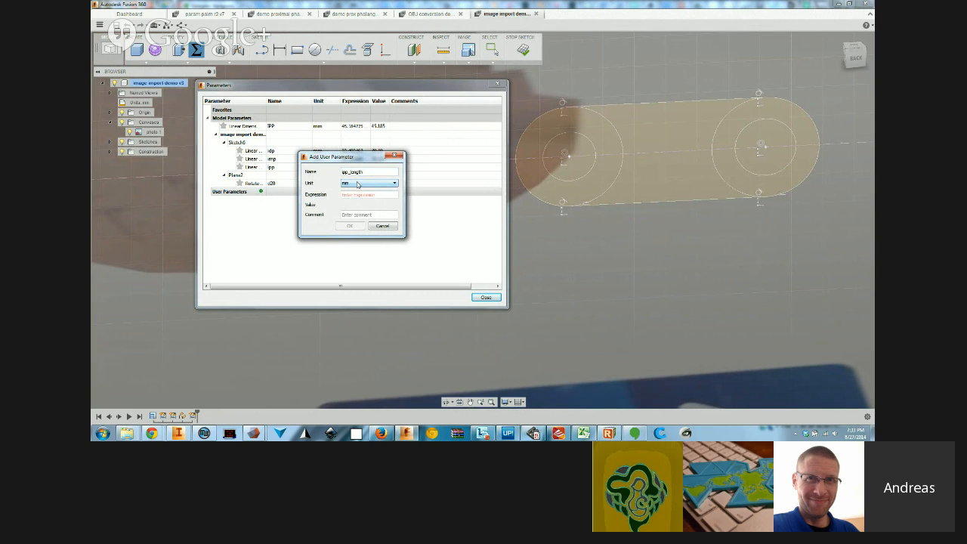
left_click(339, 240)
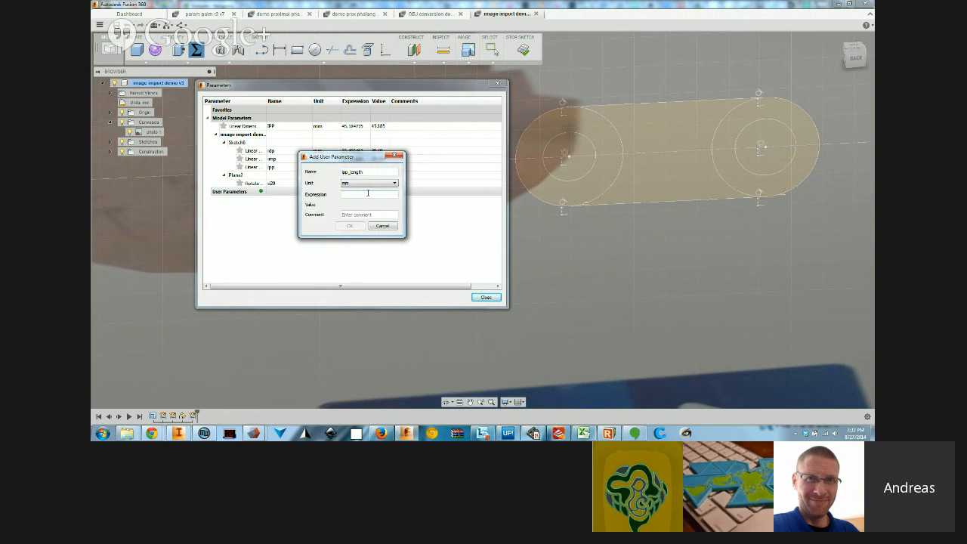
type("ipp")
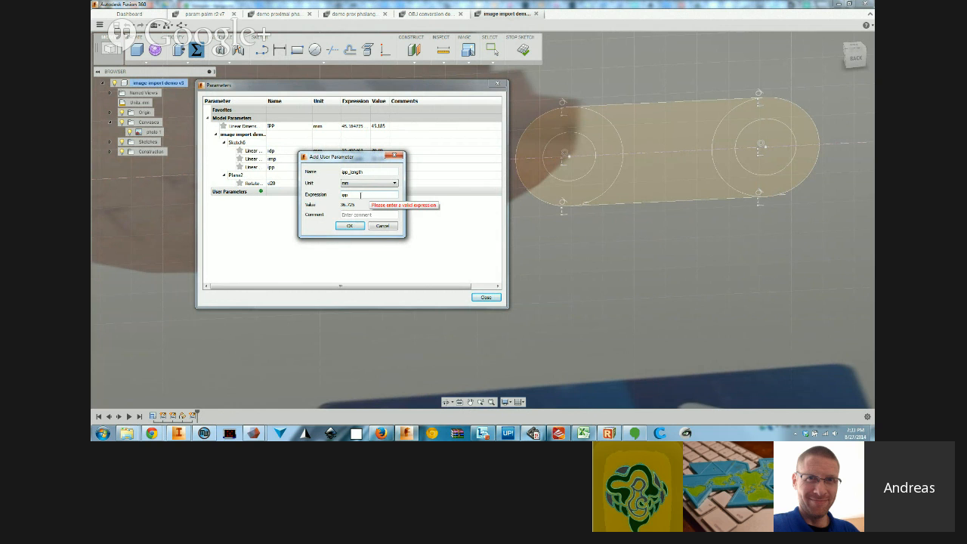
double_click(349, 195)
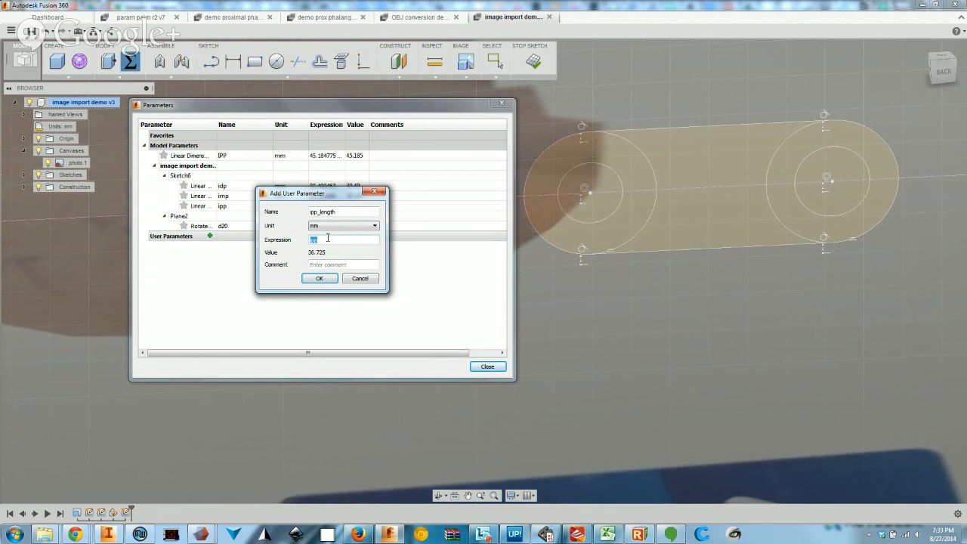
left_click_drag(320, 195, 422, 242)
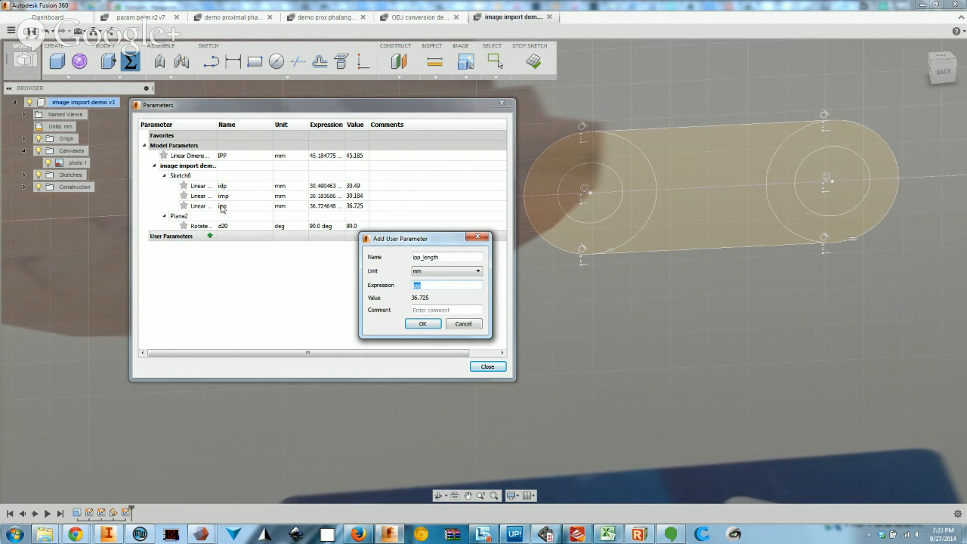
left_click(431, 284)
left_click(446, 310)
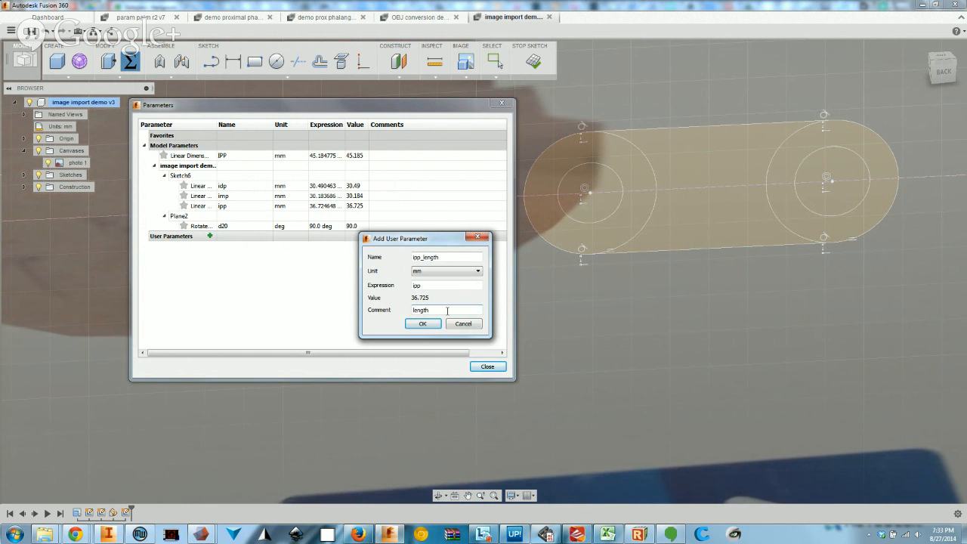
type("x ph")
type("mal phalange")
key("Return")
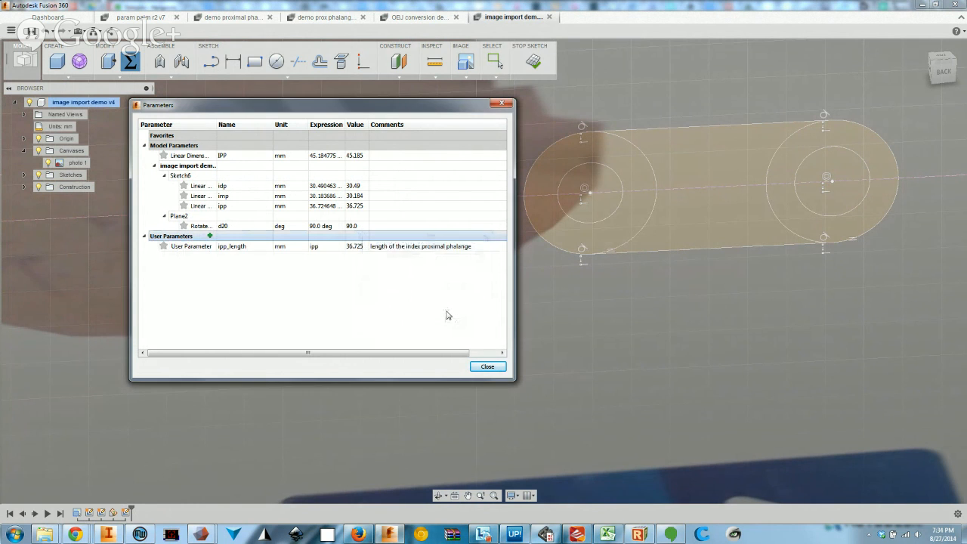
Add a user parameter pinDia of 6 mm with the comment "pin diameter"
left_click(209, 237)
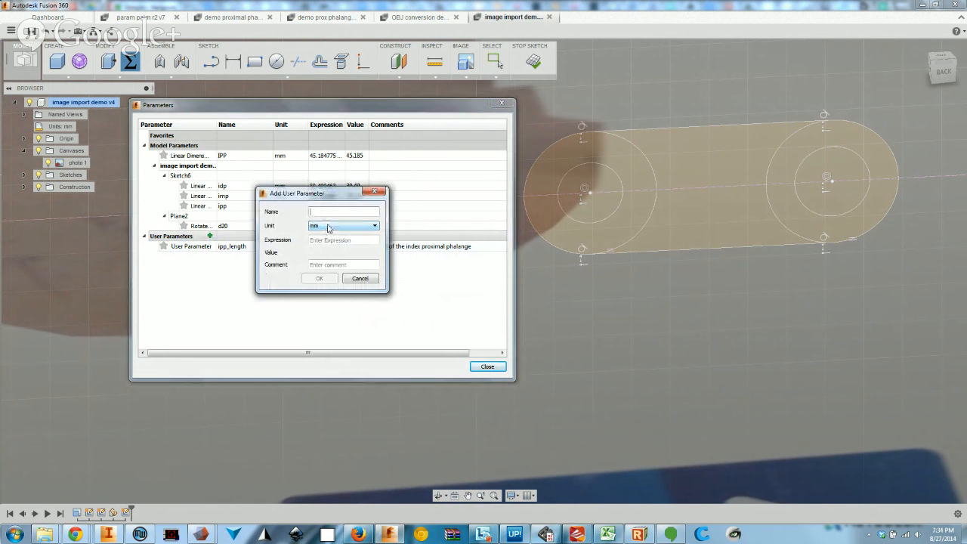
type("pinDia")
left_click(330, 240)
type("6")
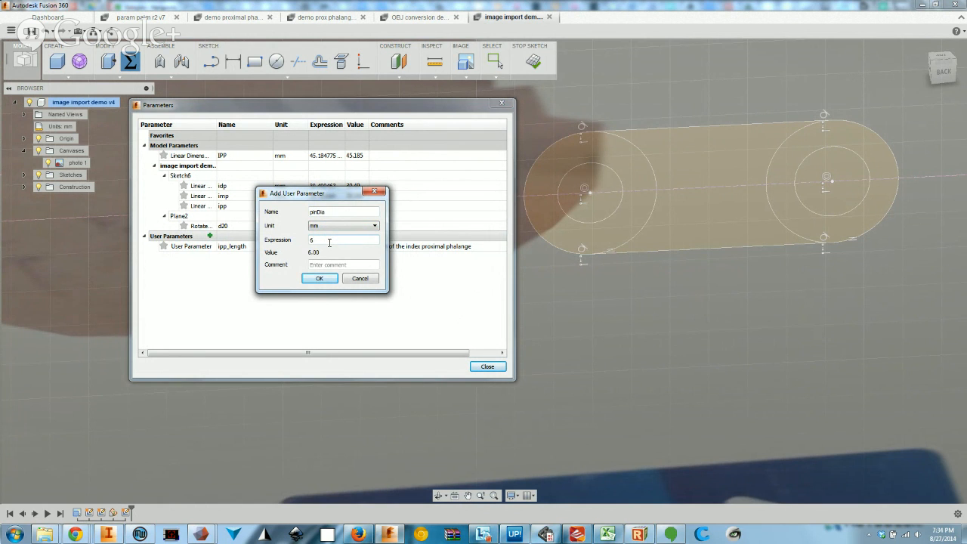
left_click(333, 265)
type("pin diameter")
key("Return")
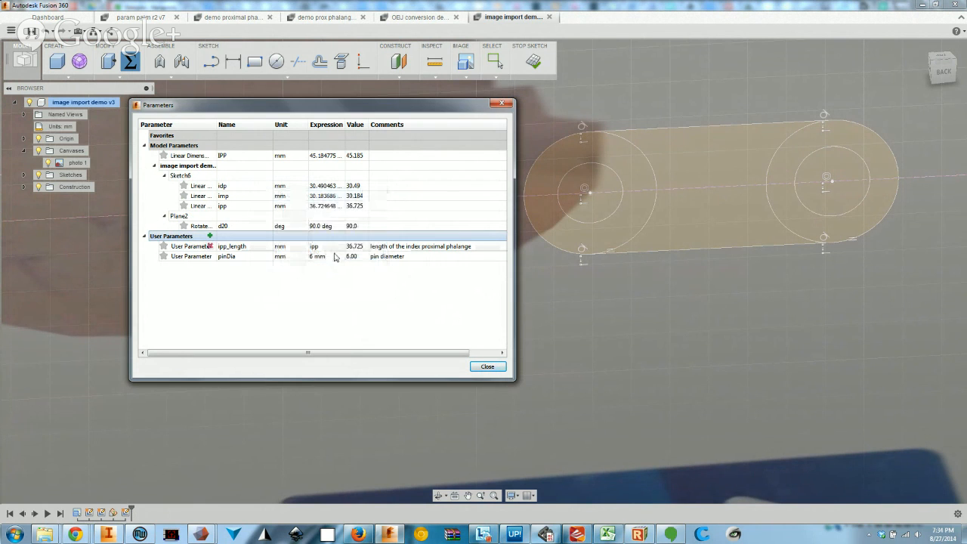
Add a user parameter pinClearance of 0.5 mm with the comment "pin hole clearance"
left_click(210, 236)
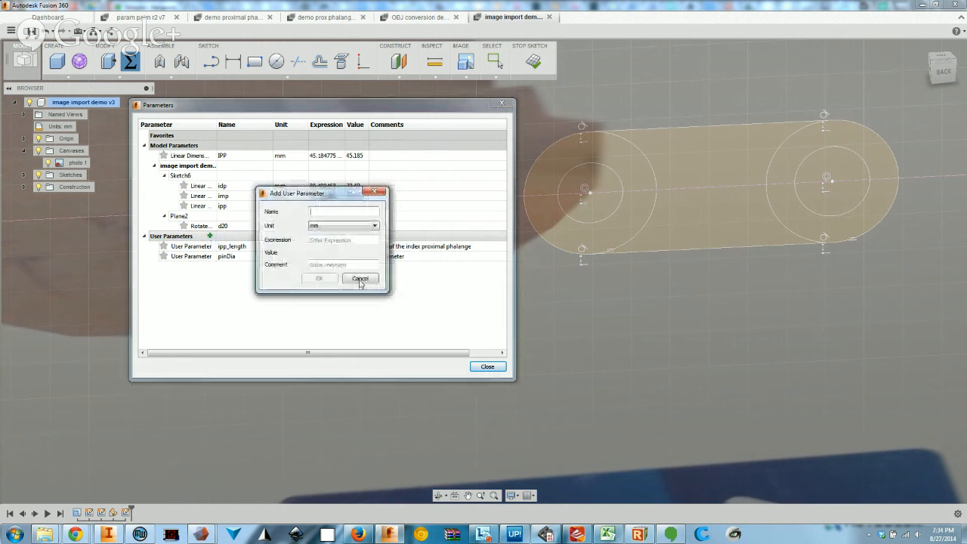
type("pinClearance")
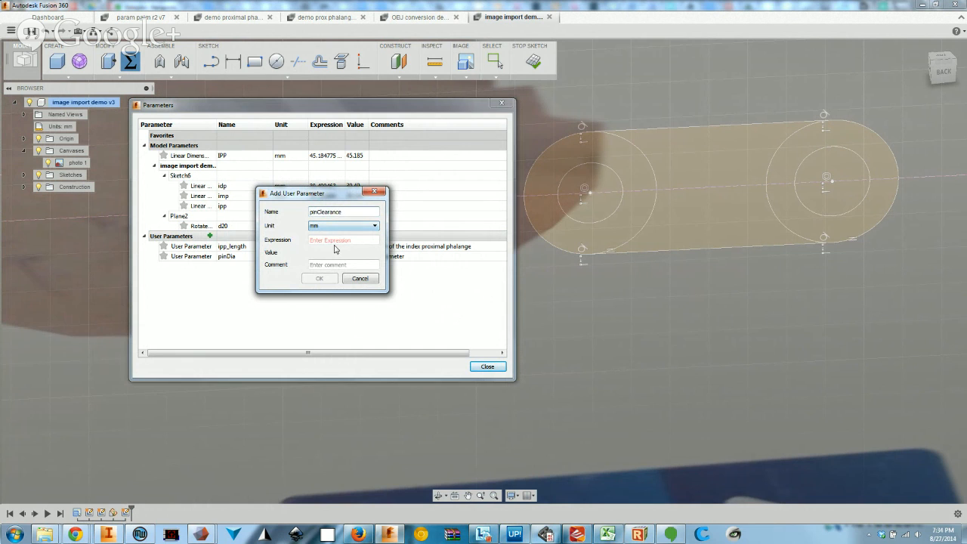
left_click(334, 240)
type("0.5")
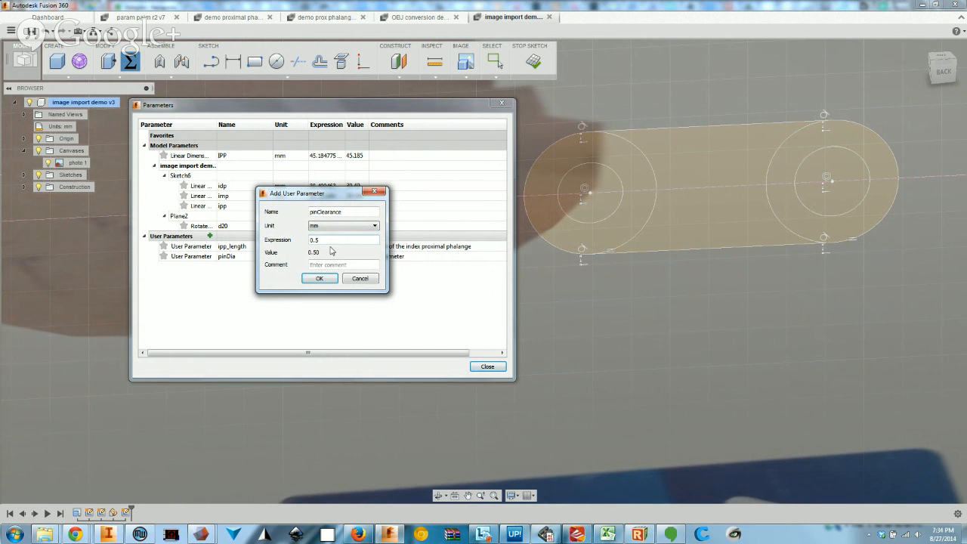
left_click(342, 263)
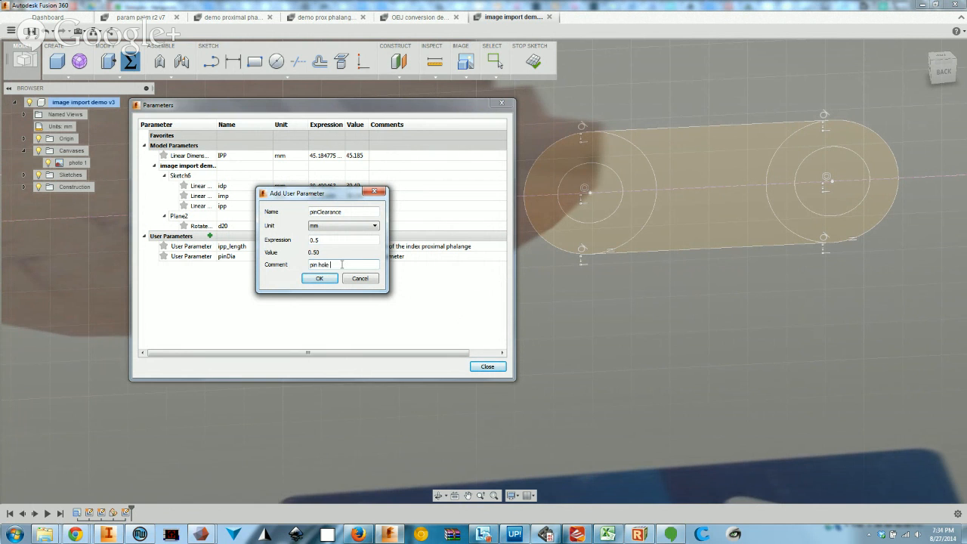
type("pin hole clearance")
key("Return")
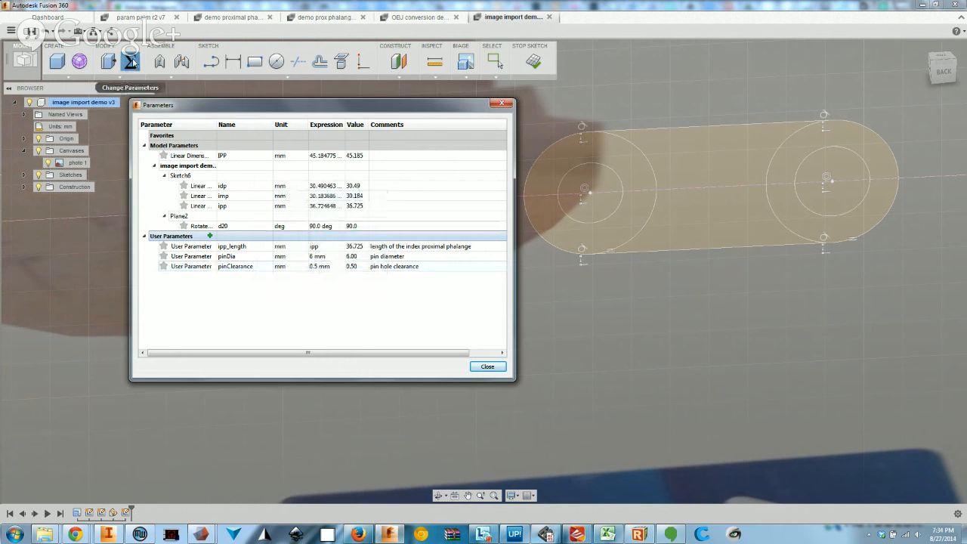
Add a user parameter phalangeHeight of 14 mm with the comment "height of the phalange", and close the parameter list
left_click(210, 235)
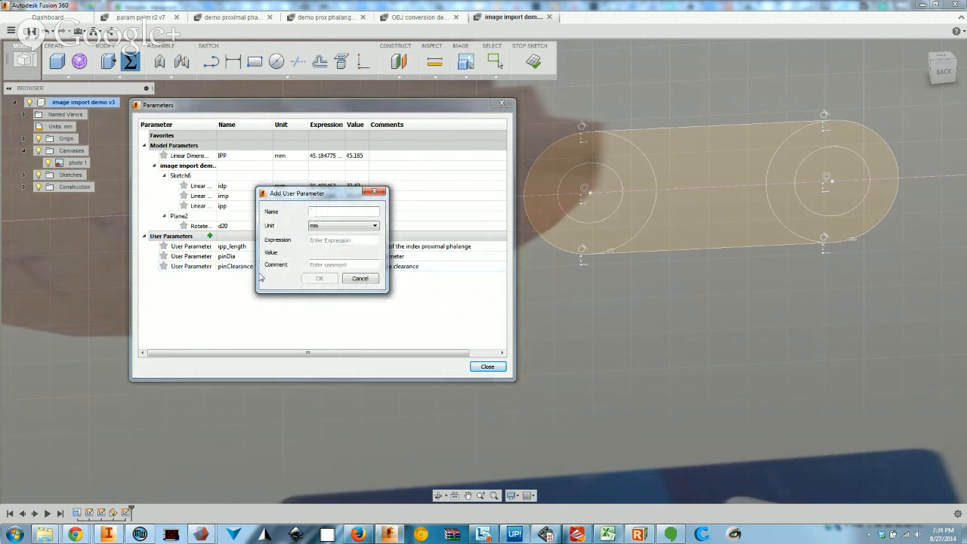
type("phalangeHeight")
left_click(328, 241)
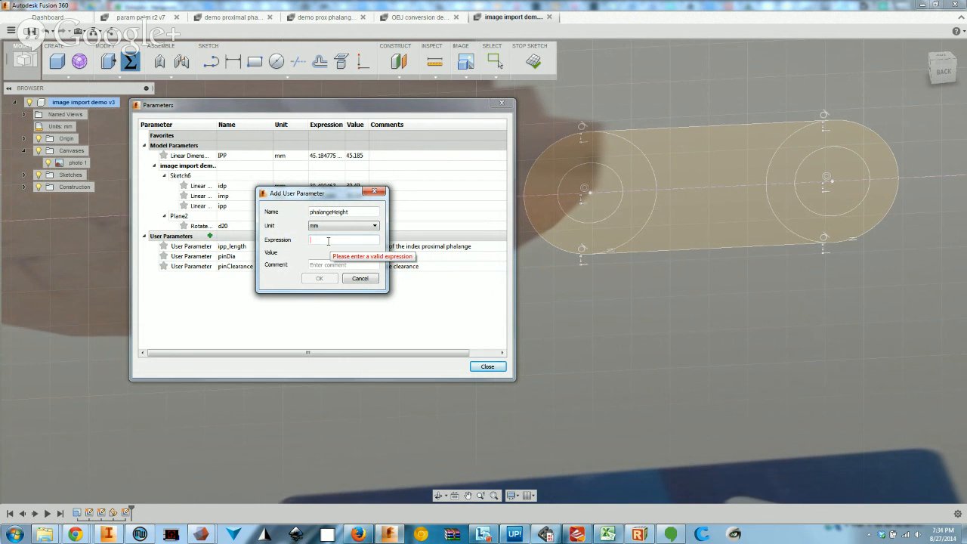
type("14")
left_click(325, 262)
type("height o")
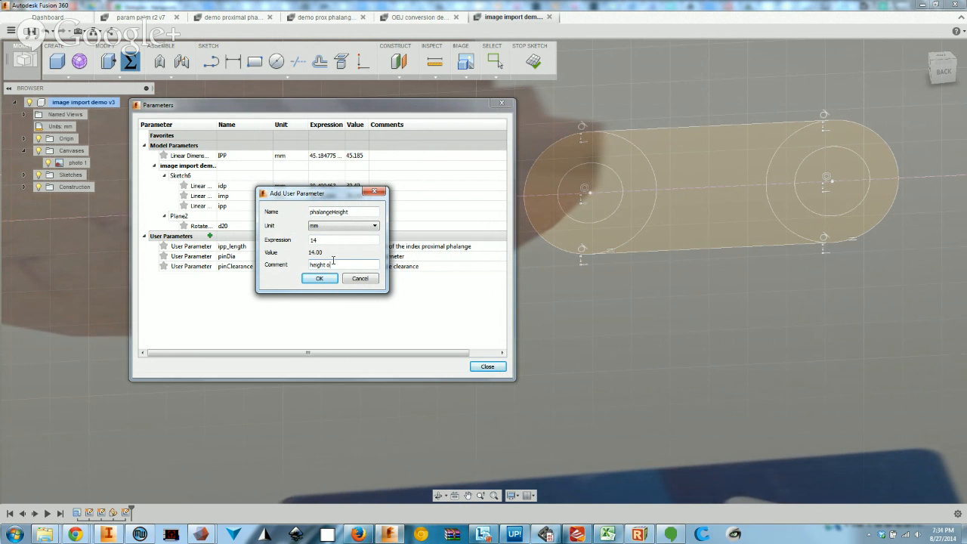
type("f the phalange")
left_click(319, 278)
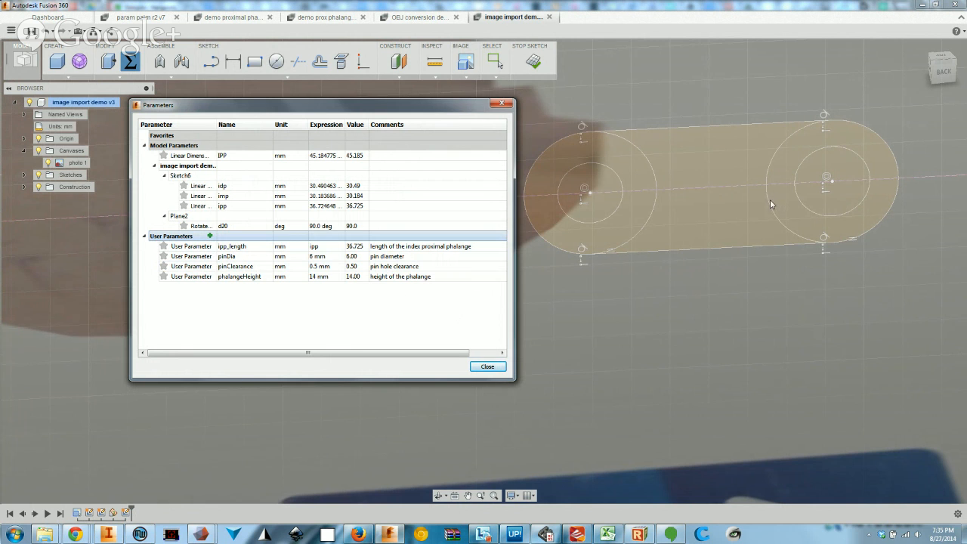
left_click(487, 367)
Dimension the distance between the centres of the slot's two end circles with the parameter ipp_length
key("l")
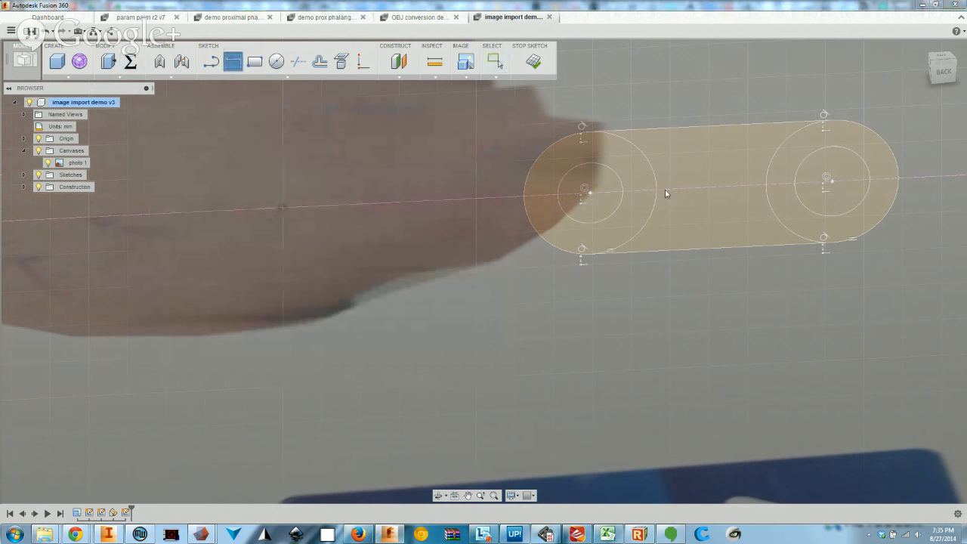
left_click(585, 190)
left_click(829, 180)
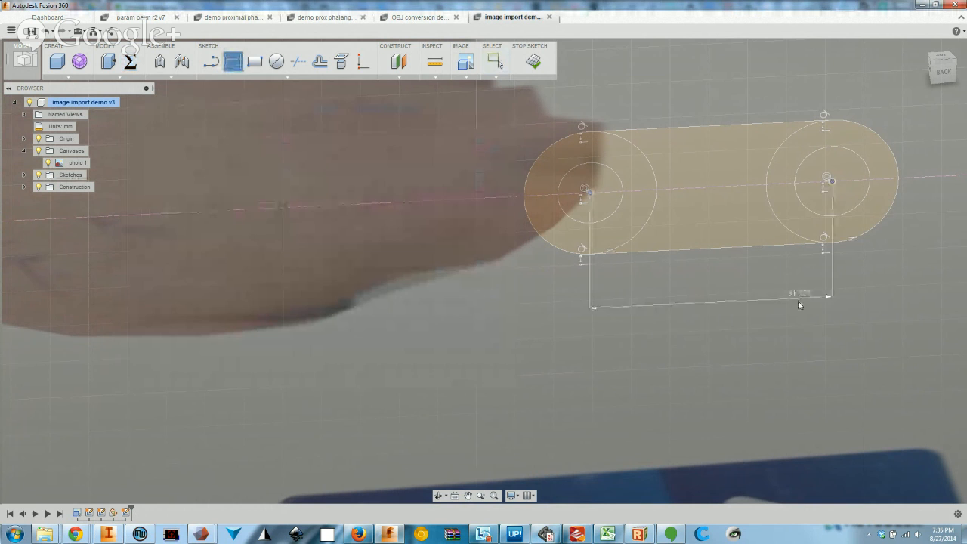
left_click(800, 321)
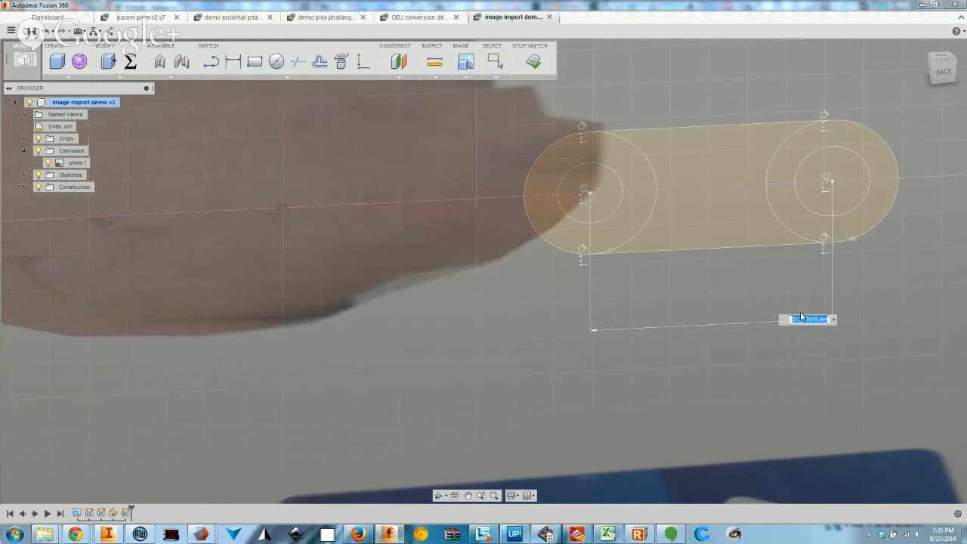
type("link_length")
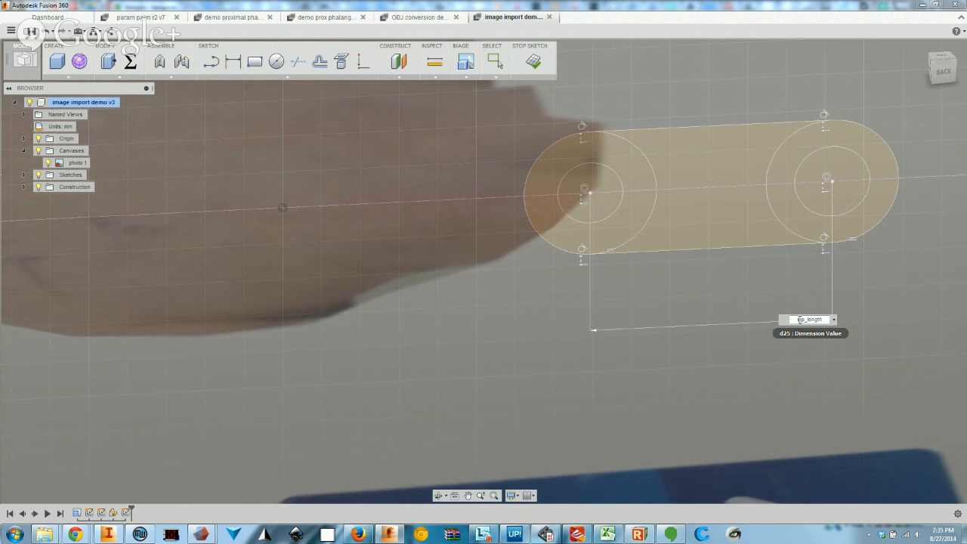
key("Return")
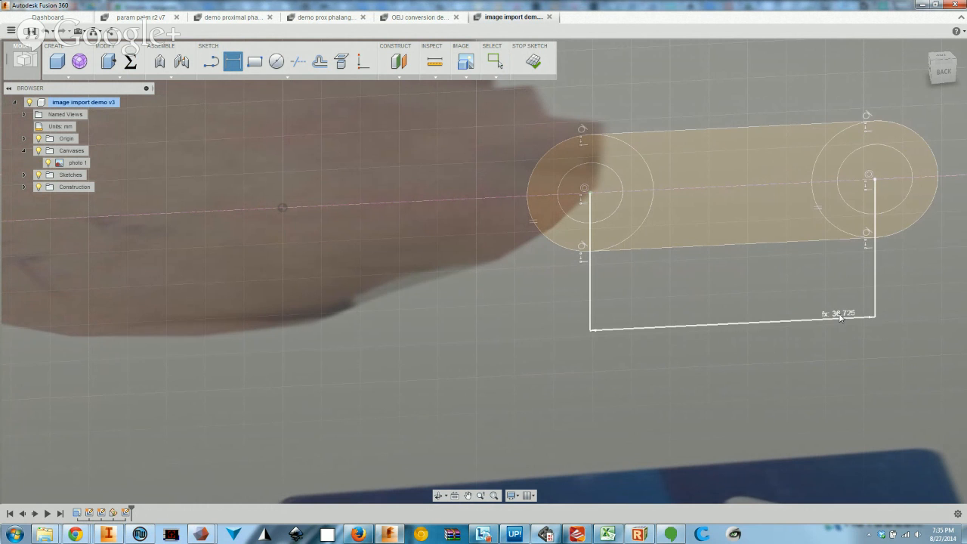
Test the slot's centre-to-centre dimension with 25 mm and set it back to ipp_length
double_click(844, 315)
left_click(865, 317)
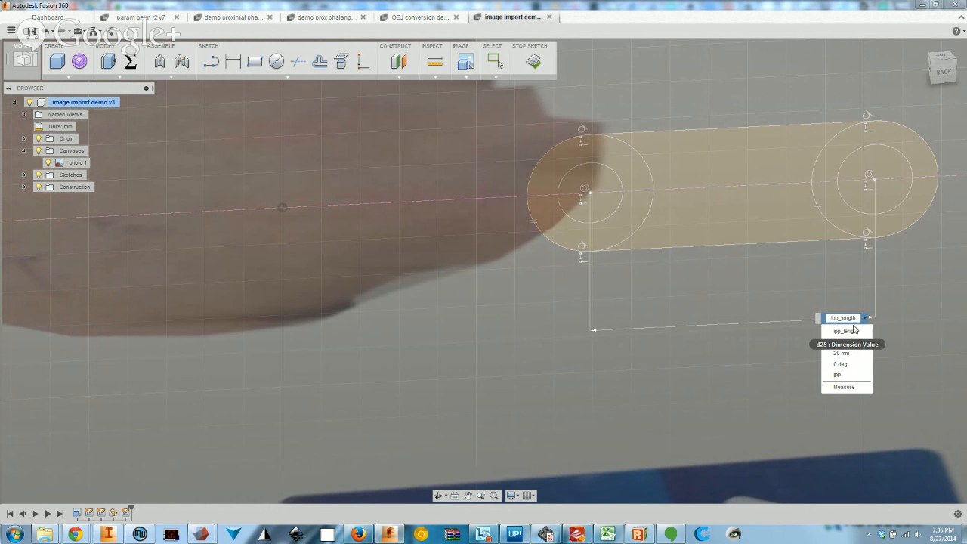
left_click(852, 331)
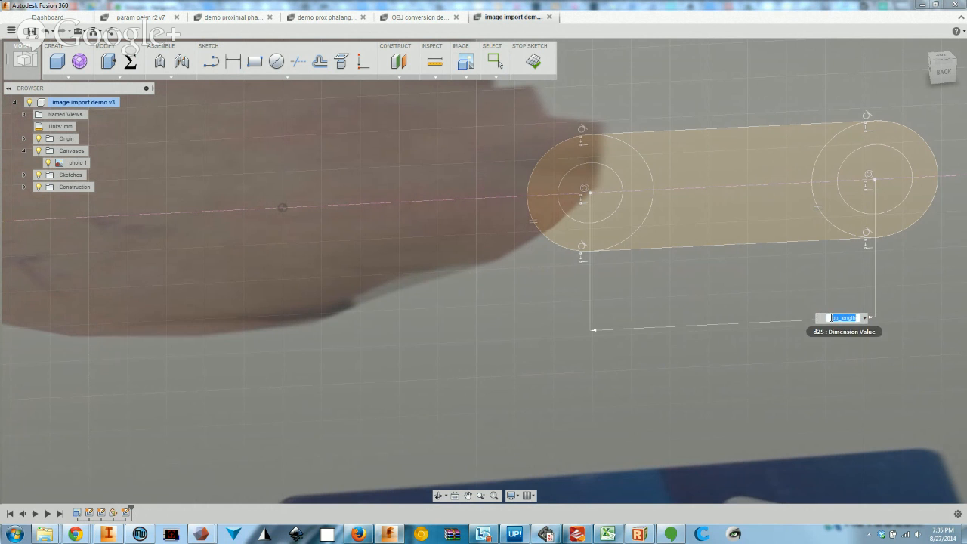
key("Return")
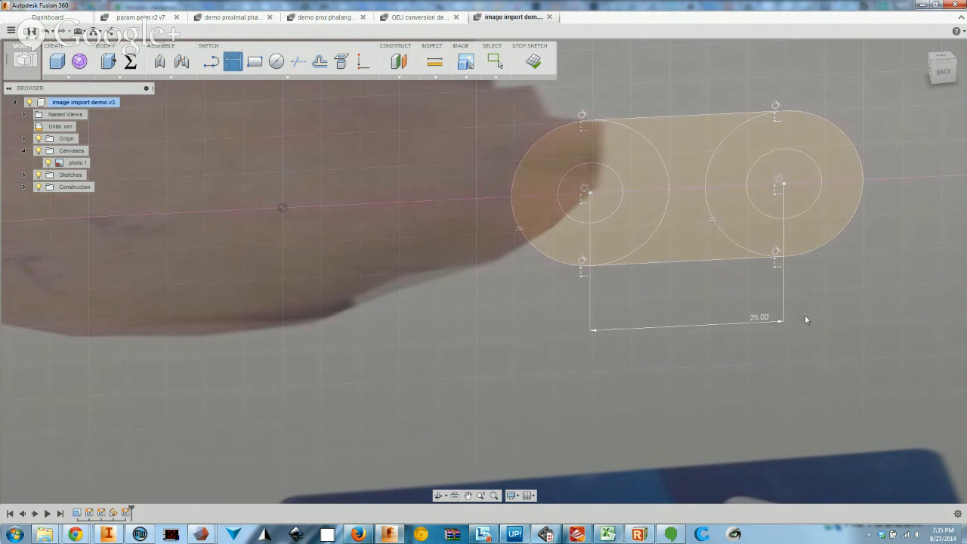
double_click(764, 318)
left_click_drag(770, 322, 718, 320)
type("ipp_length")
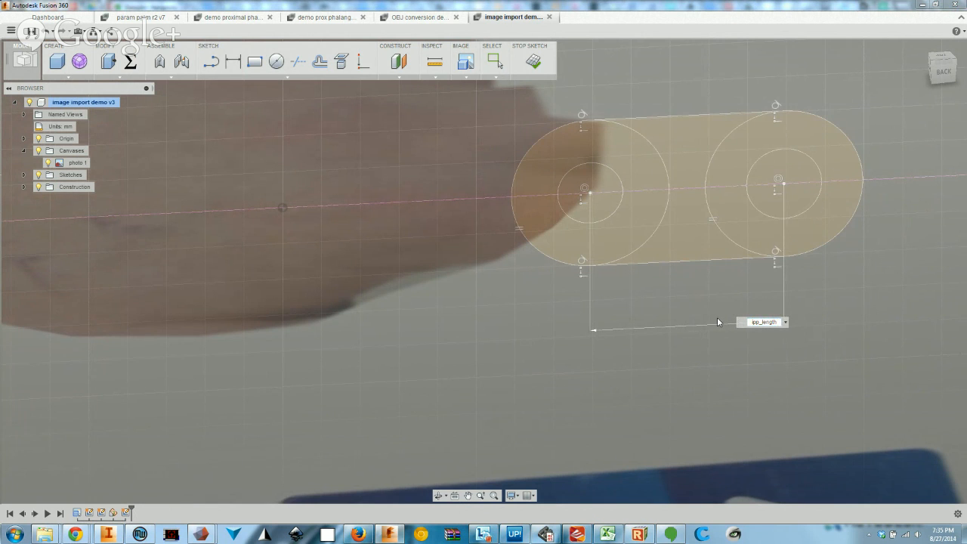
key("Return")
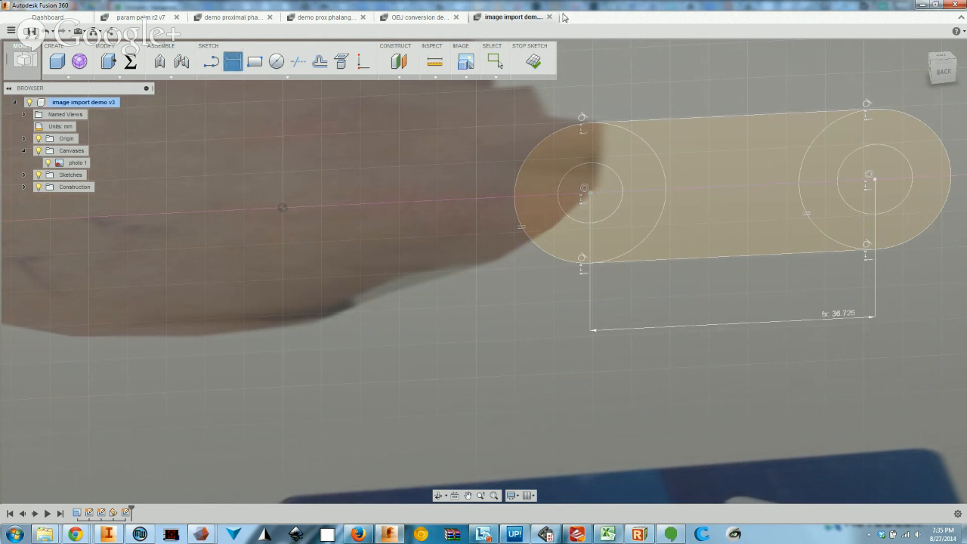
left_click(743, 118)
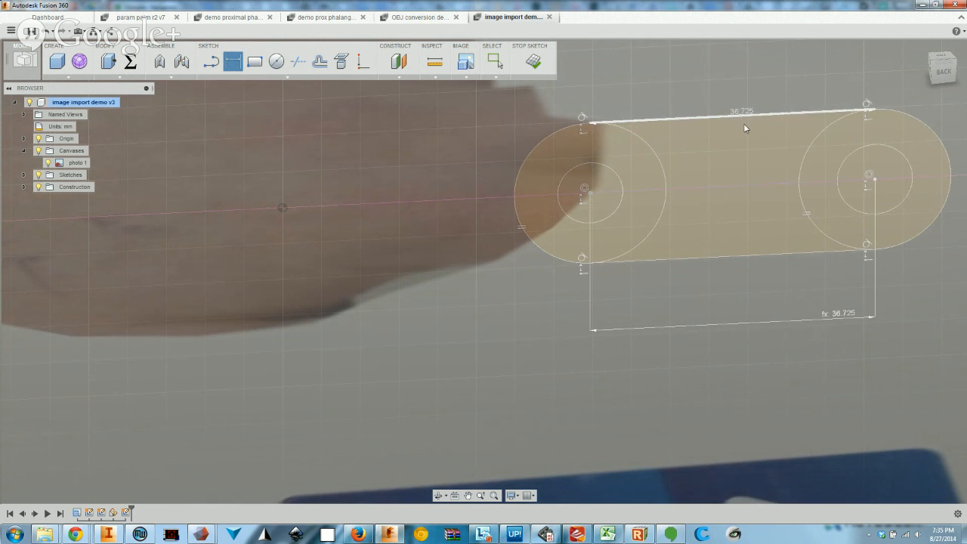
left_click(750, 256)
key("Escape")
key("Escape")
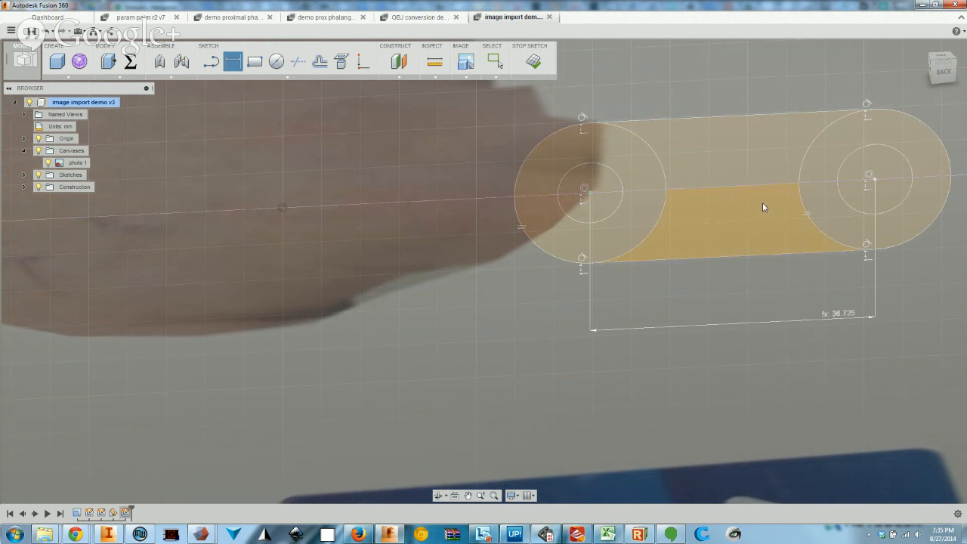
Dimension the distance between the slot's upper and lower edges with the parameter phalangeHeight
left_click(232, 62)
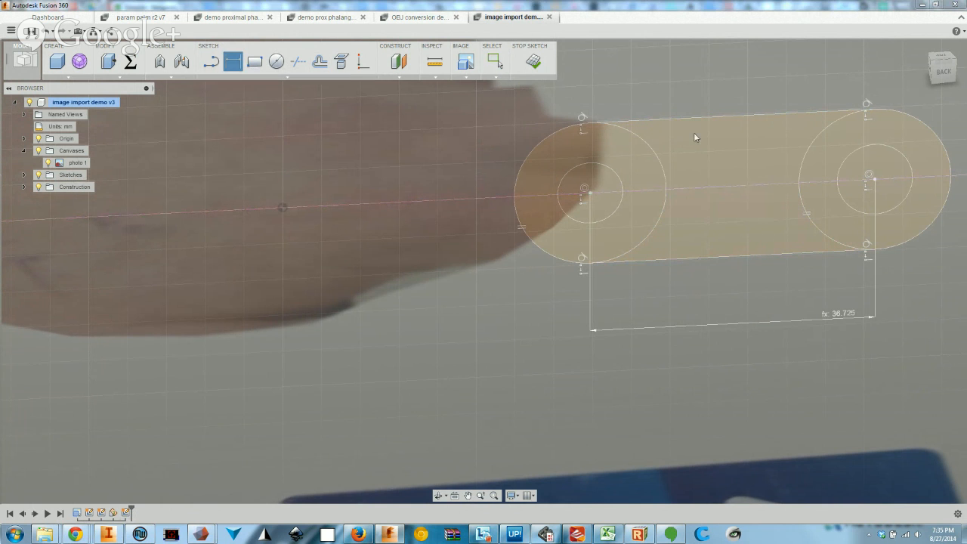
left_click(725, 117)
left_click(743, 256)
left_click(723, 214)
middle_click_drag(735, 218, 481, 302)
double_click(465, 298)
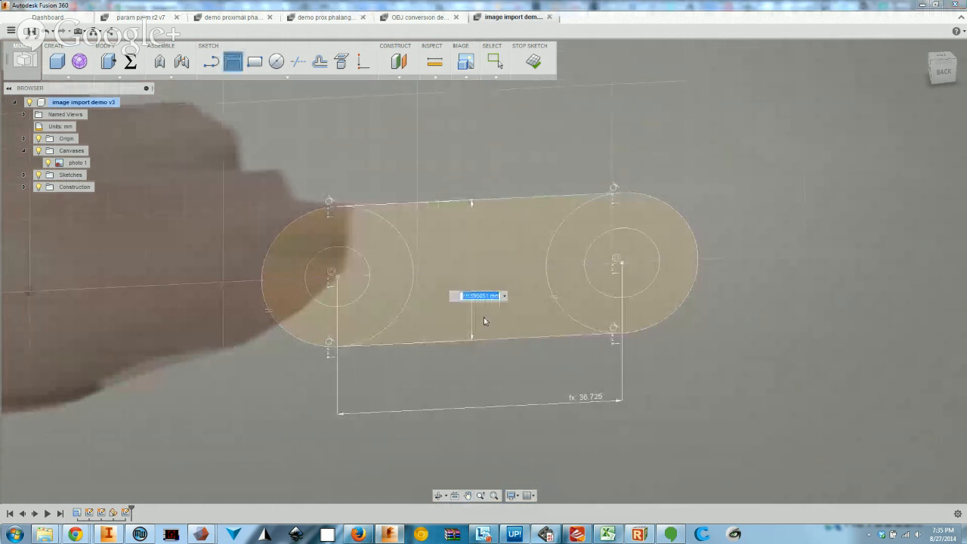
type("pha")
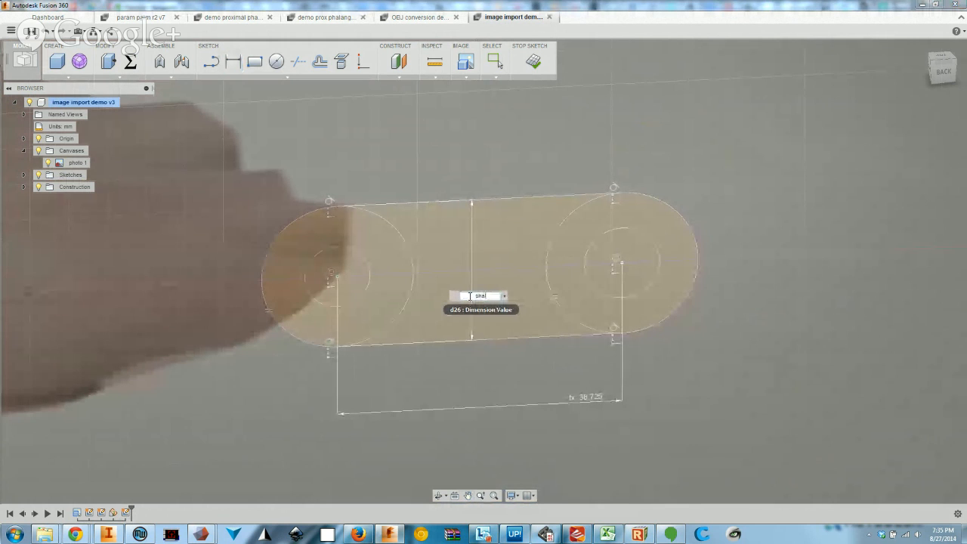
type("langeiteght")
key("BackSpace")
type("t")
key("Return")
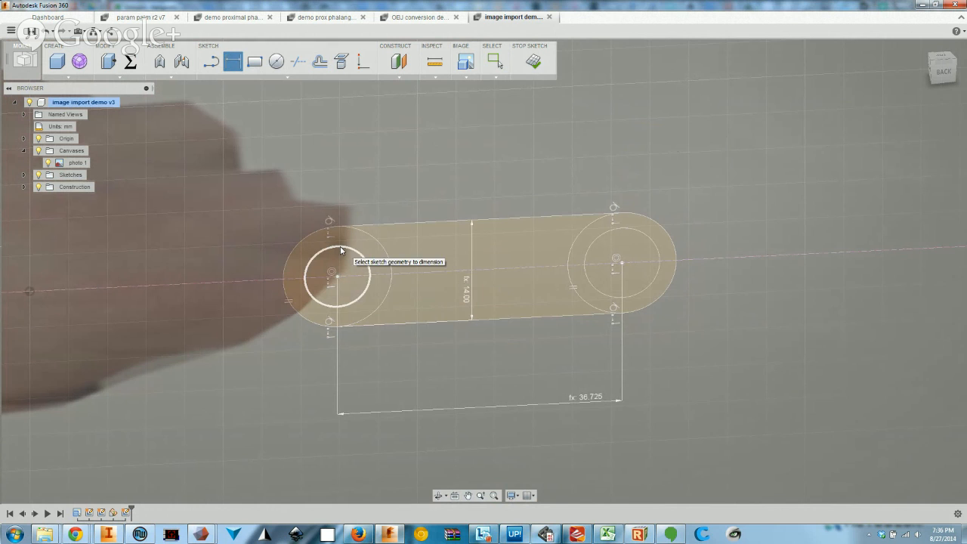
Apply an Equal constraint between the two inner pin-hole circles of the slot
key("Escape")
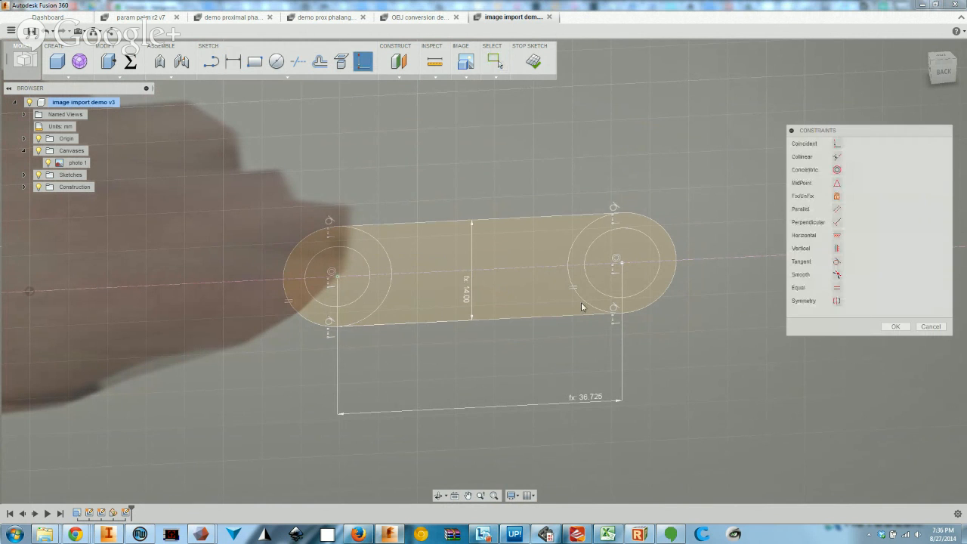
left_click(836, 287)
left_click(348, 304)
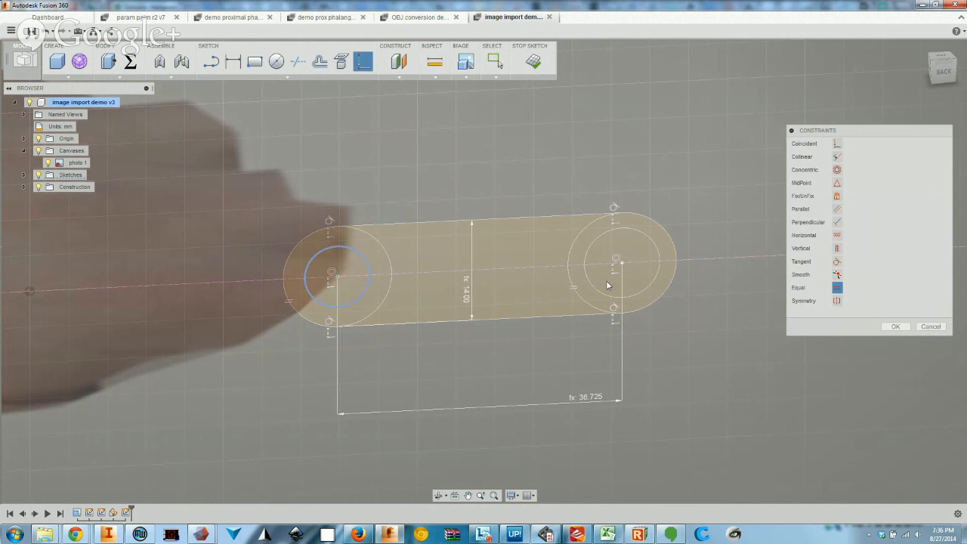
left_click(601, 299)
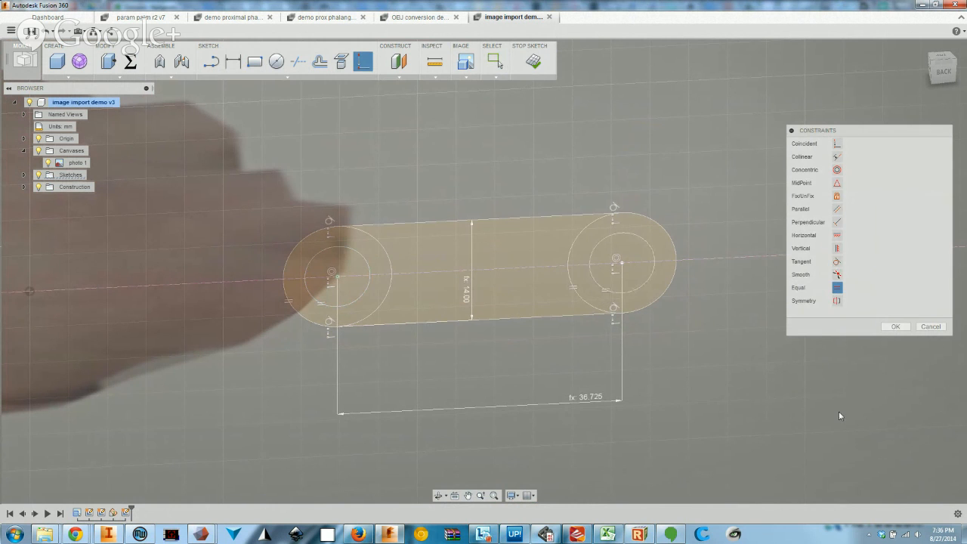
left_click(898, 326)
Dimension the diameter of the pin-hole circle at the knuckle with the expression pinDia+2*pinClearance
key("l")
left_click(333, 276)
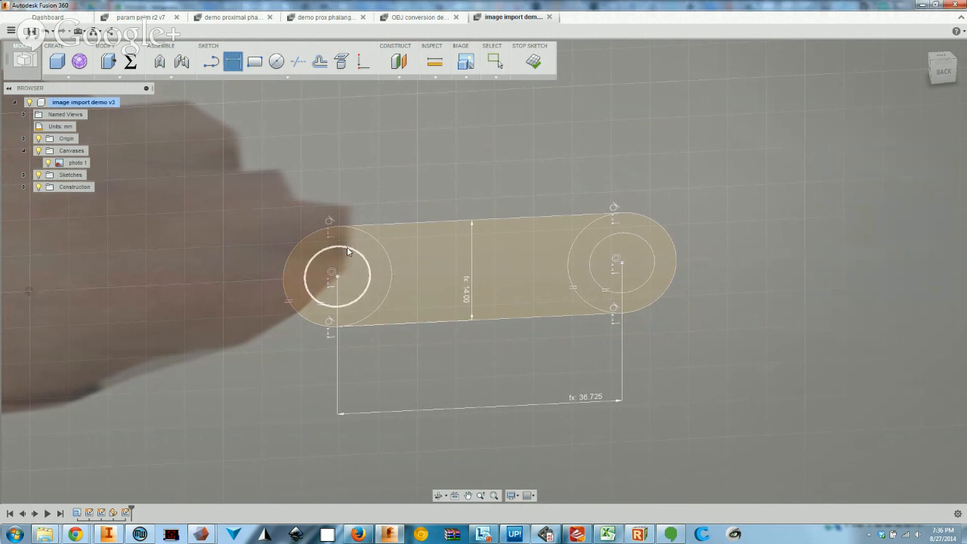
type("pinDia")
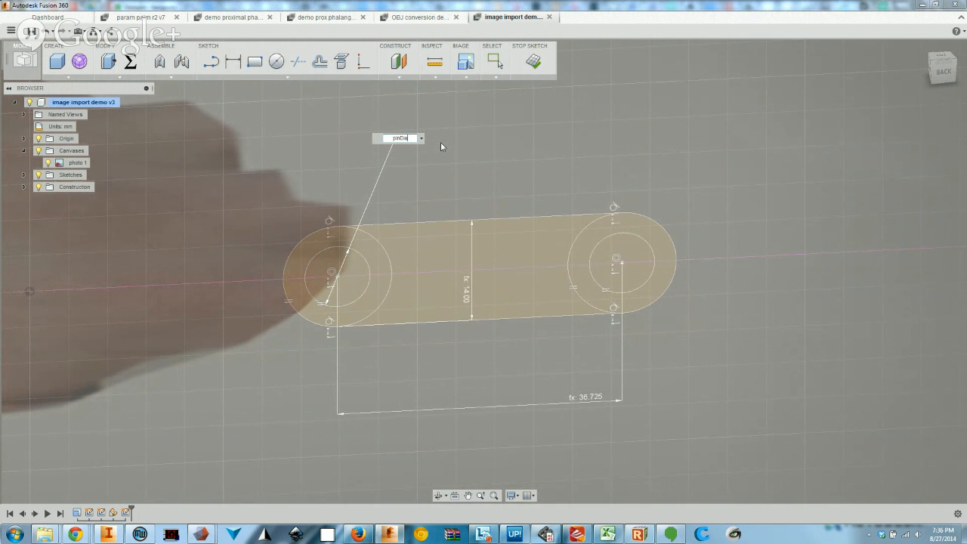
type("+2")
type("*")
type("pin")
type("Clea")
type("rance")
key("Return")
scroll(349, 262, "up", 3)
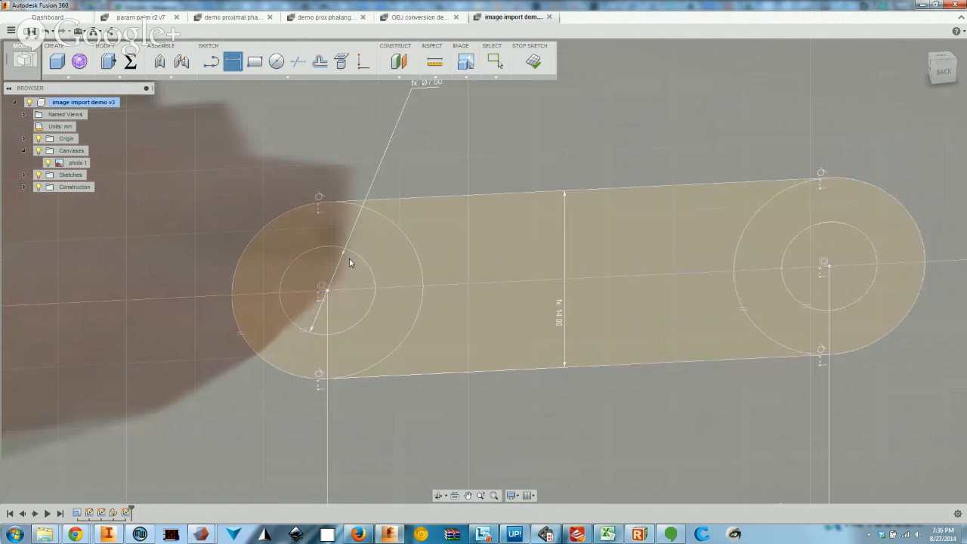
scroll(446, 184, "down", 1)
middle_click_drag(446, 184, 412, 238)
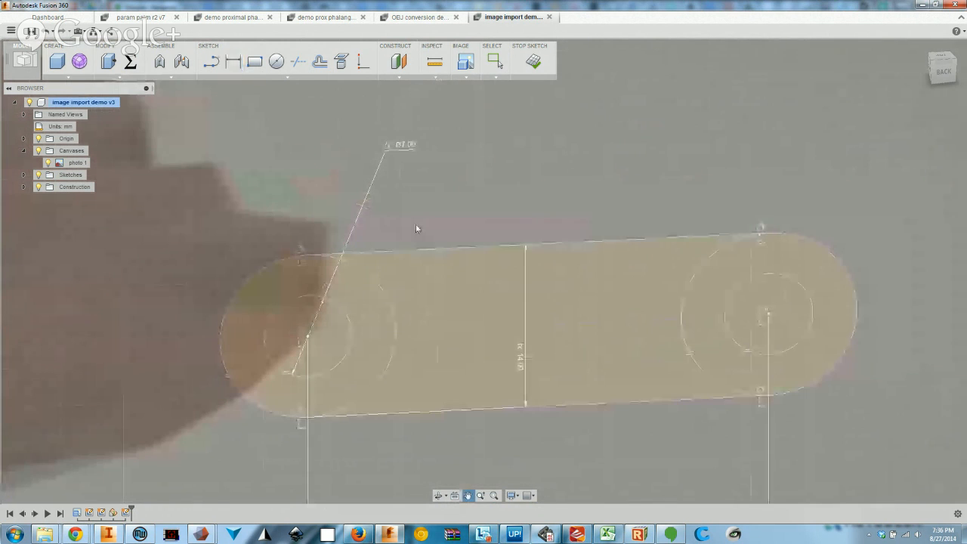
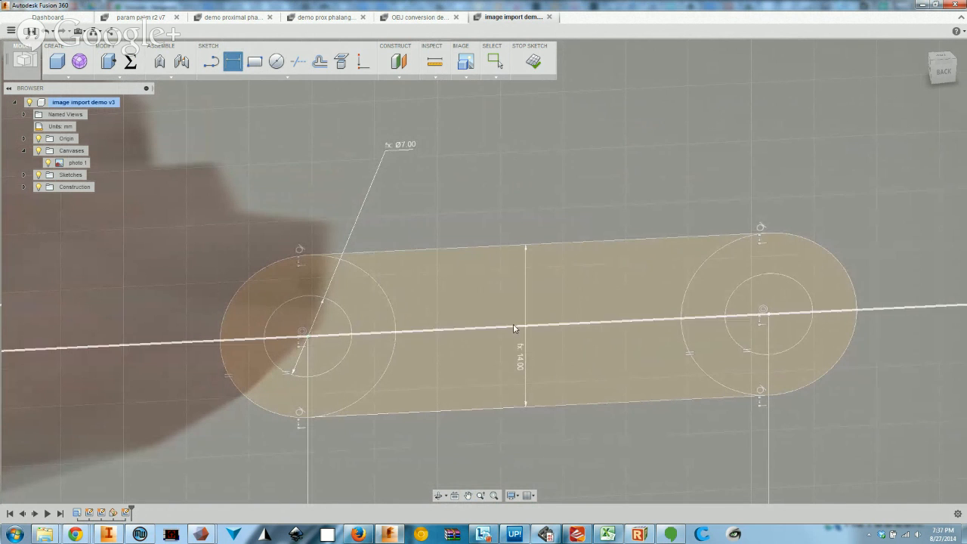
scroll(615, 349, "down", 3)
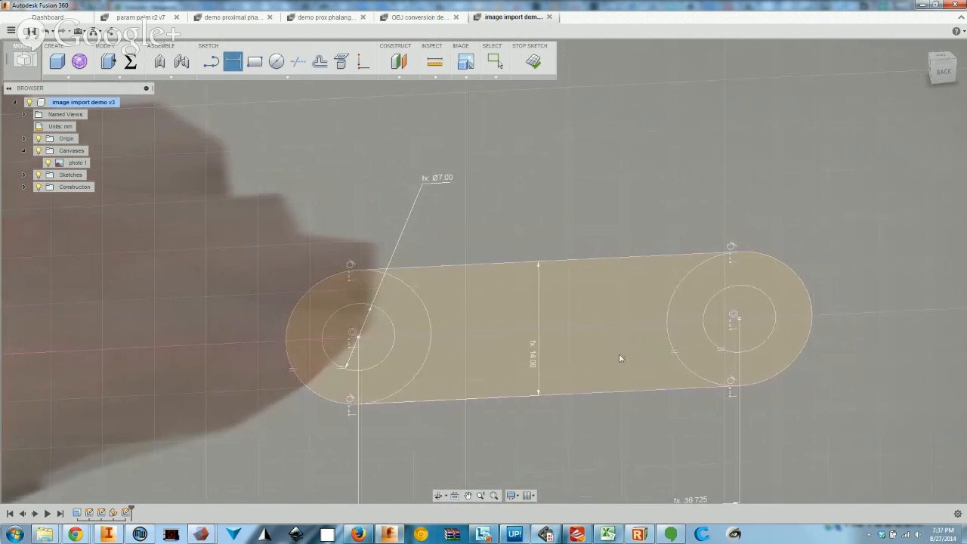
middle_click_drag(618, 355, 611, 250)
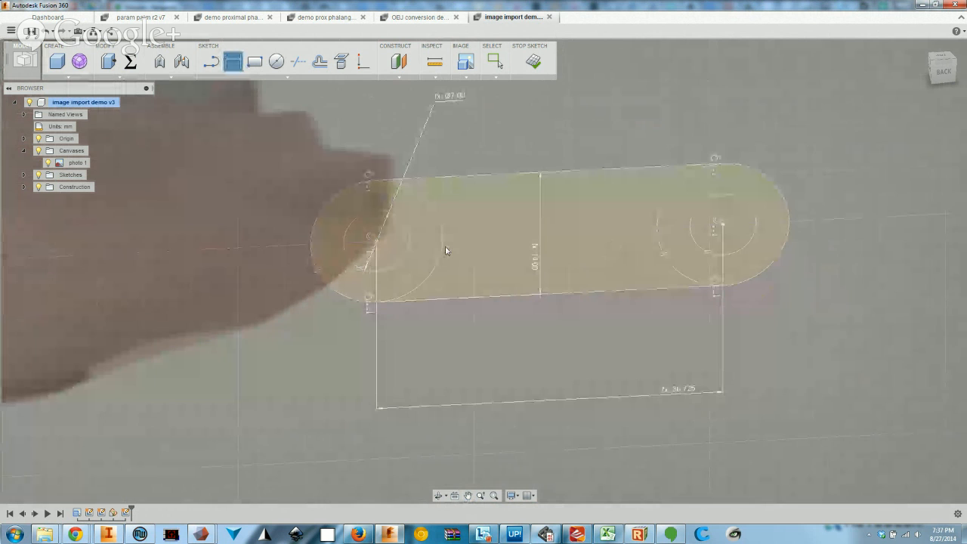
Test the phalangeHeight user parameter with 18 mm and 15 mm
left_click(129, 61)
mouse_move(642, 221)
middle_mouse_down()
mouse_move(811, 188)
mouse_move(797, 228)
middle_mouse_up()
scroll(805, 189, "down", 2)
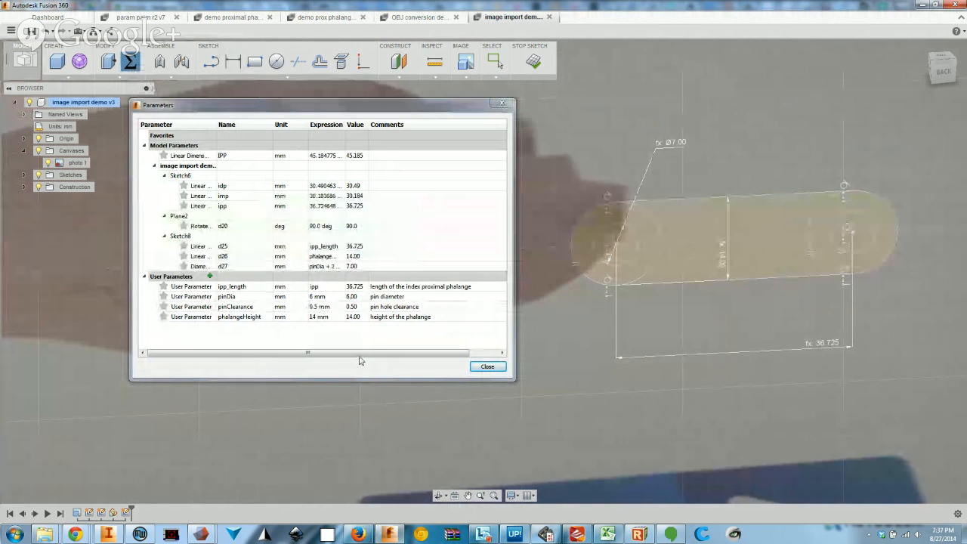
double_click(318, 316)
type("18")
key("Return")
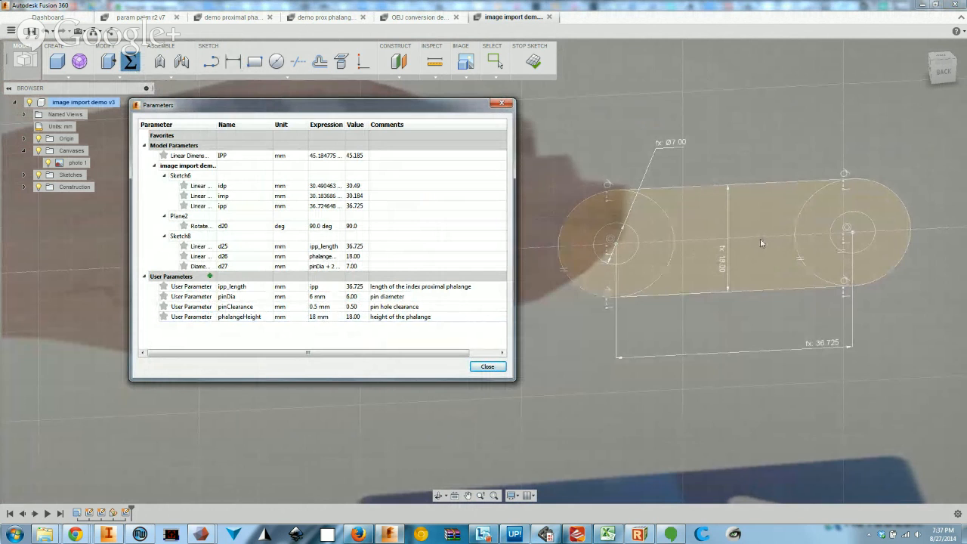
left_click(324, 317)
type("15")
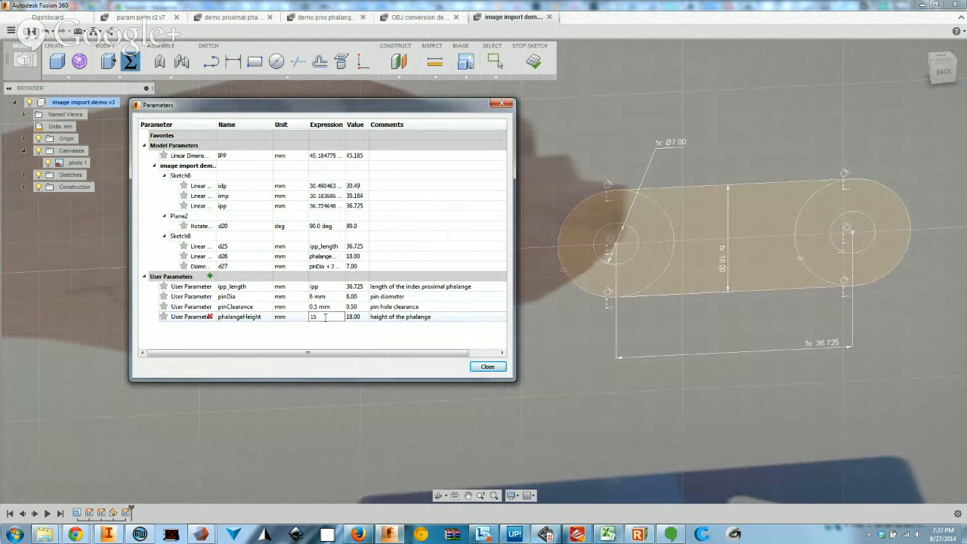
key("Return")
mouse_move(761, 258)
middle_mouse_down()
mouse_move(706, 282)
mouse_move(734, 273)
middle_mouse_up()
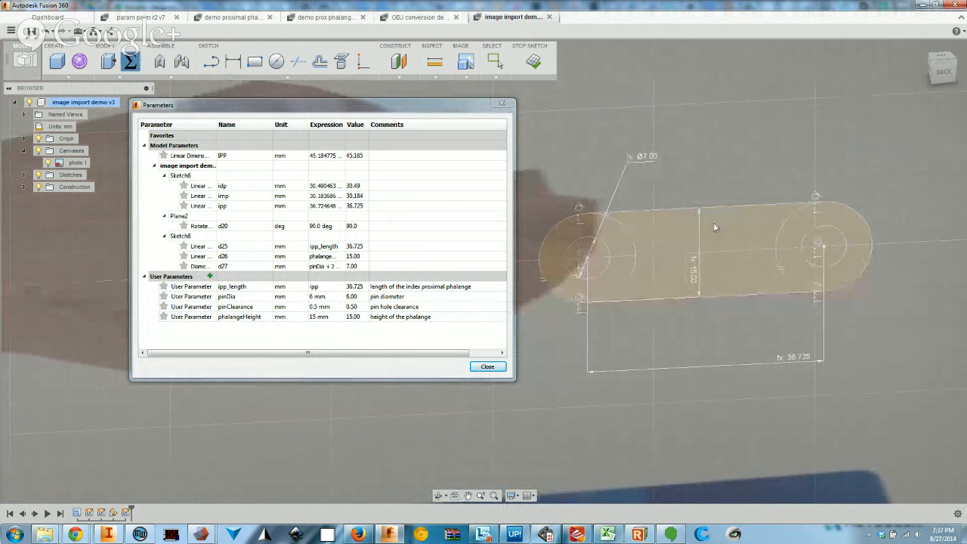
Re-enter the pinDia user parameter as 6 mm
left_click(453, 302)
left_click(313, 300)
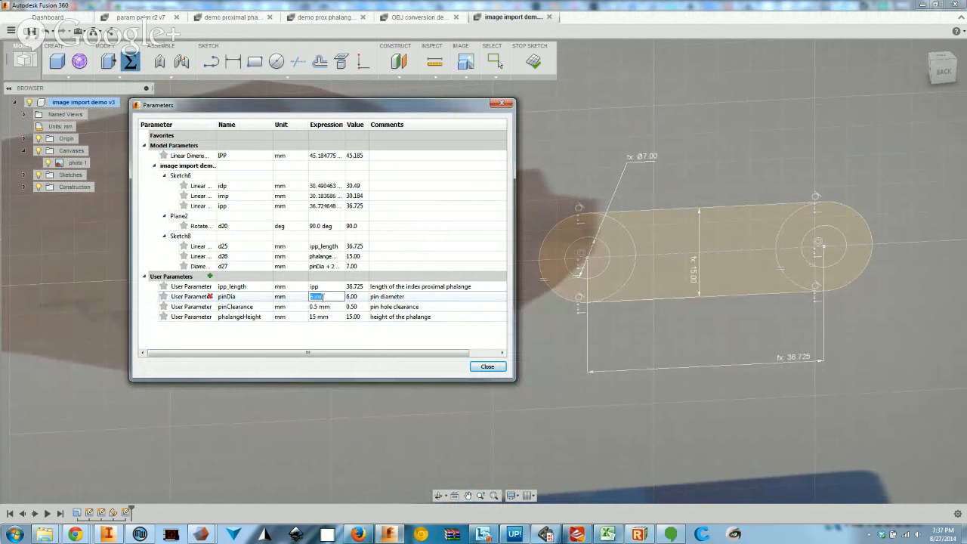
left_click(321, 307)
left_click(321, 307)
left_click(327, 296)
type("6")
key("Return")
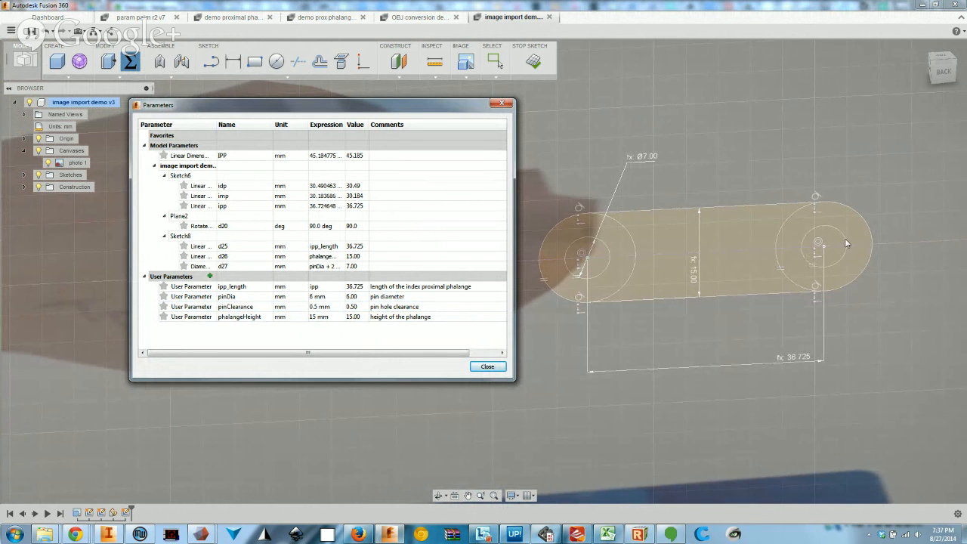
Set the phalangeHeight user parameter to 16 mm and finish editing the parameters
left_click(326, 317)
type("16")
key("Return")
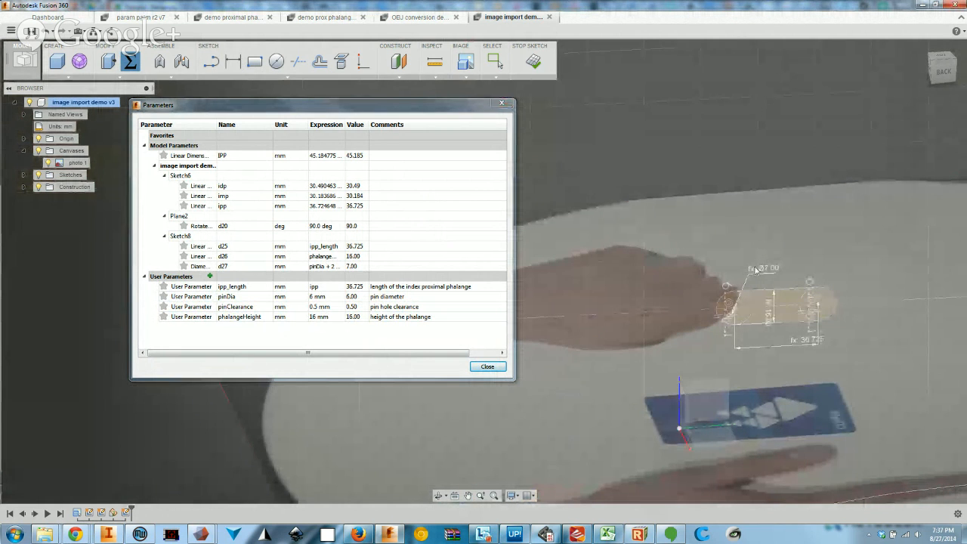
left_click(495, 371)
Examine the construction plane of the slot sketch against the hand photo from several angles and hide the plane again
left_click(23, 187)
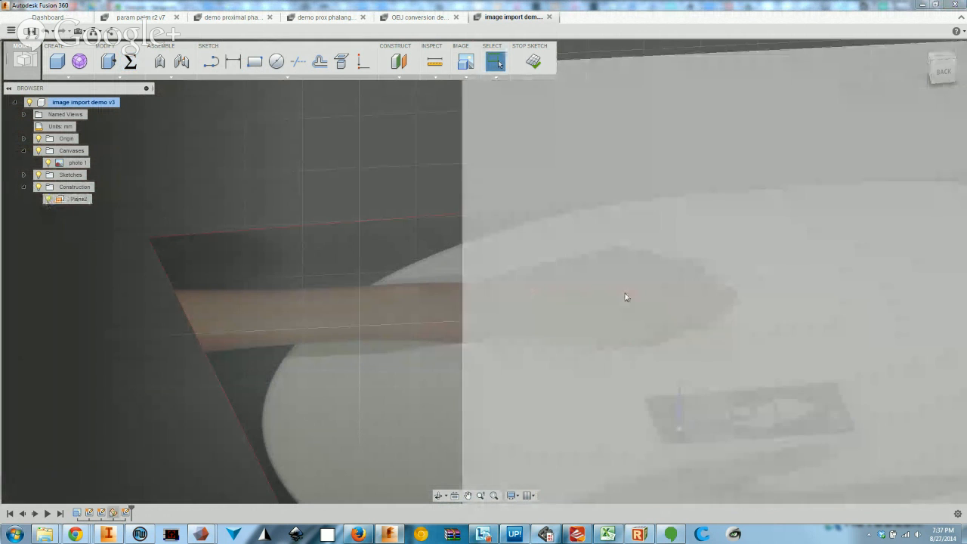
left_click(75, 198)
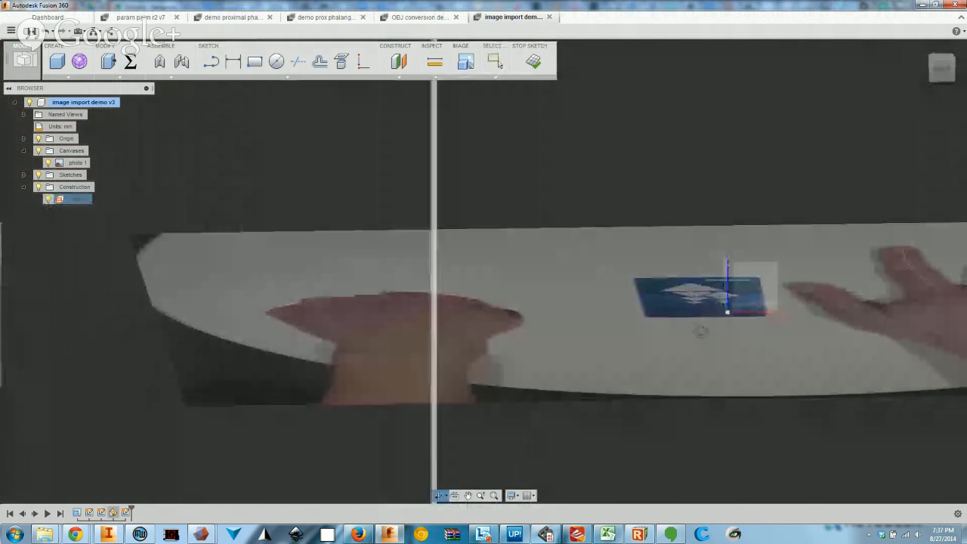
middle_click_drag(701, 331, 662, 345, "shift")
key("Escape")
scroll(869, 205, "up", 2)
middle_click_drag(869, 204, 657, 280)
middle_click_drag(604, 355, 597, 283)
middle_click_drag(545, 308, 506, 305, "shift")
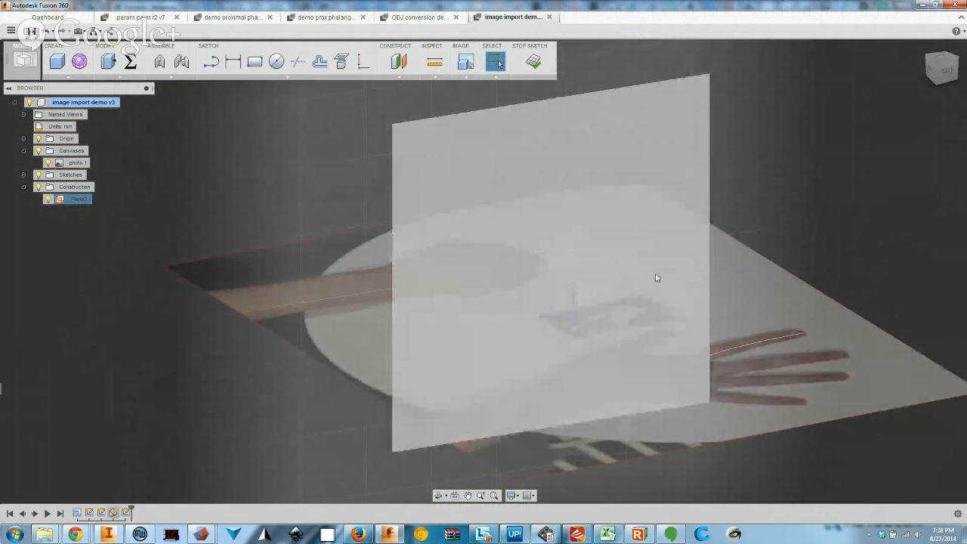
scroll(566, 290, "up", 4)
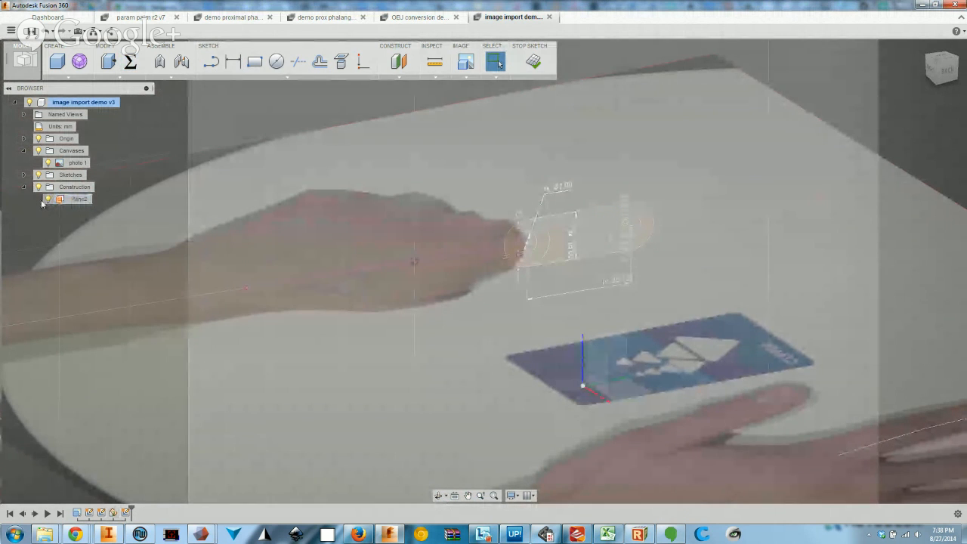
left_click(48, 199)
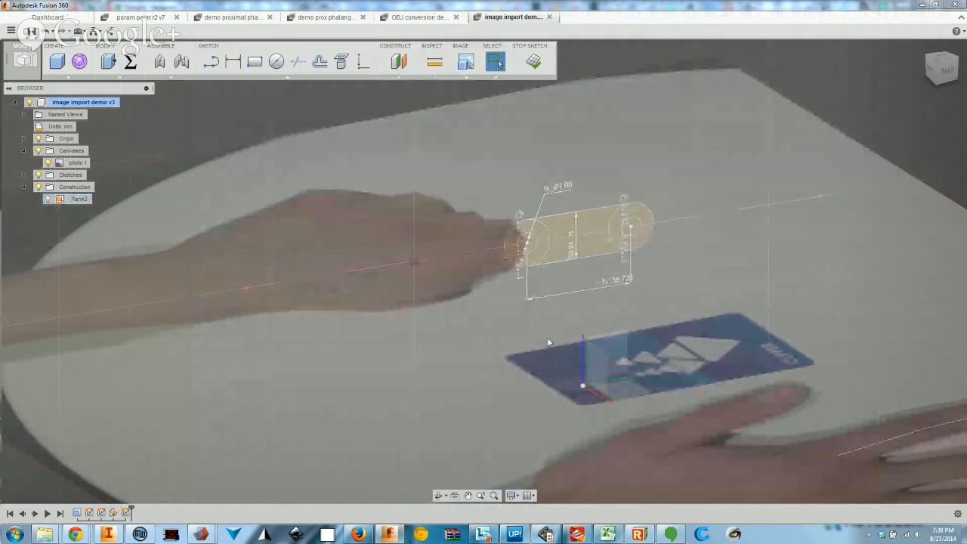
Finish the slot sketch of the phalange
scroll(577, 238, "up", 3)
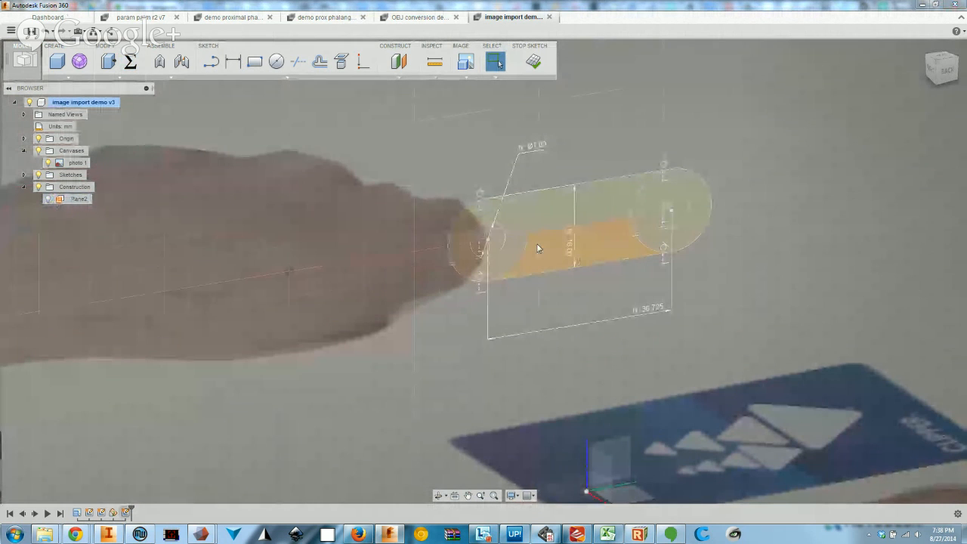
scroll(580, 292, "down", 3)
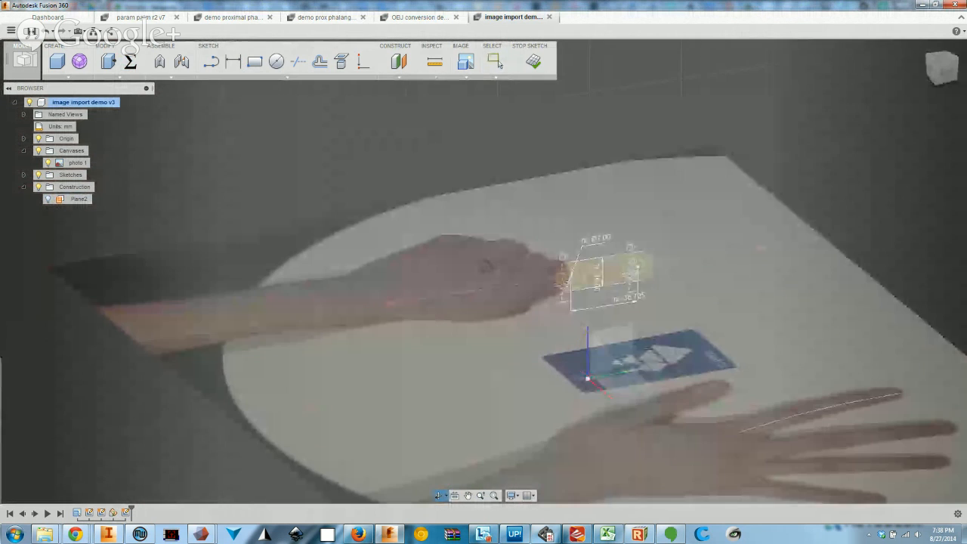
scroll(618, 269, "up", 4)
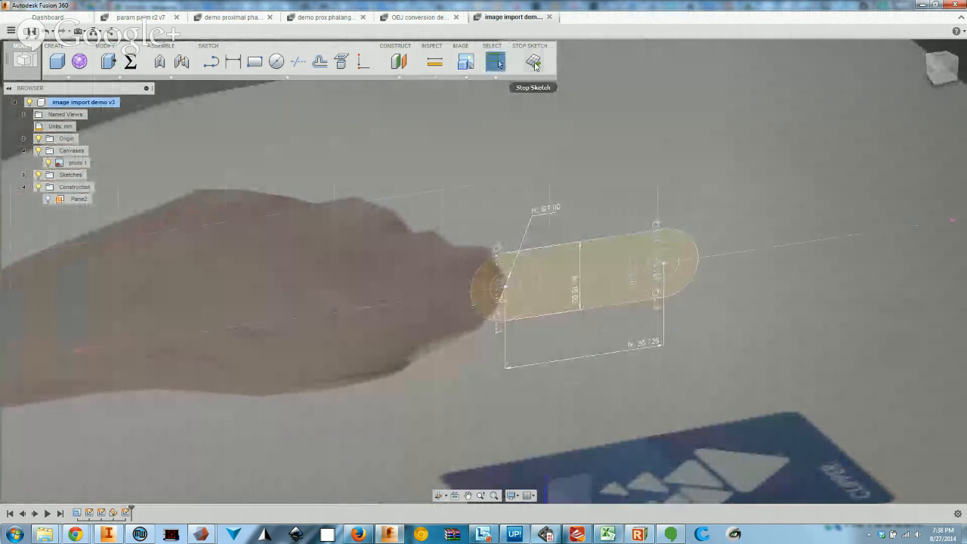
left_click(534, 63)
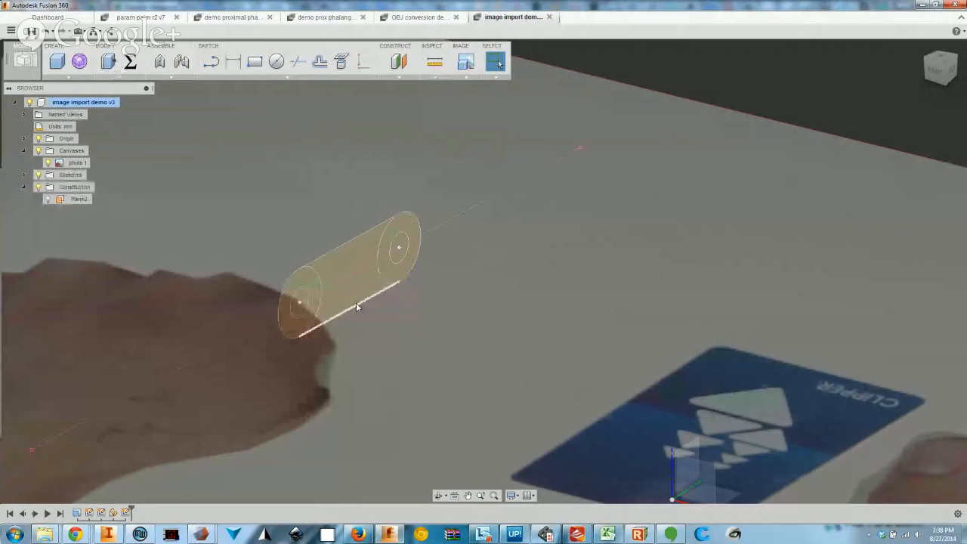
Add a user parameter phalangeWidth of 16 mm with a comment describing it as the width of the index proximal phalange
left_click(130, 64)
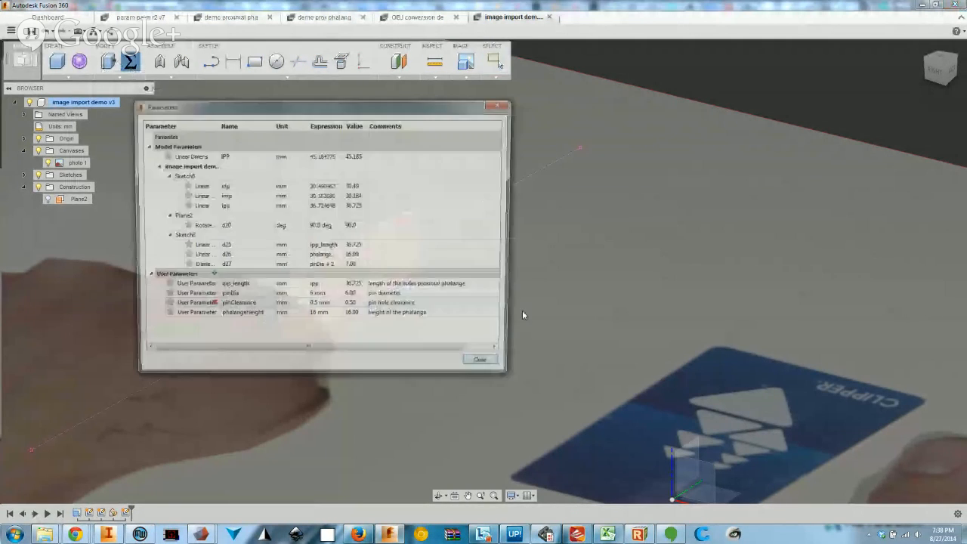
left_click_drag(220, 105, 621, 70)
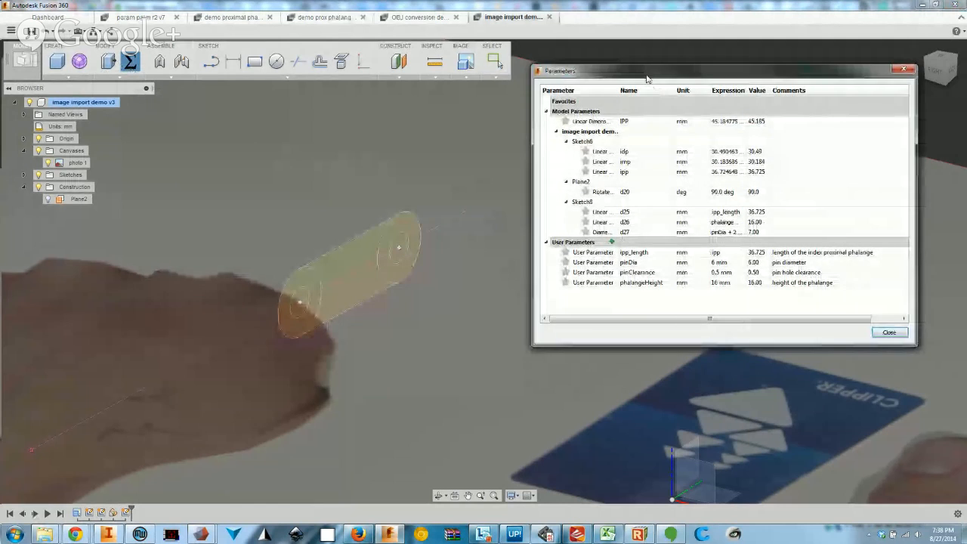
left_click(613, 241)
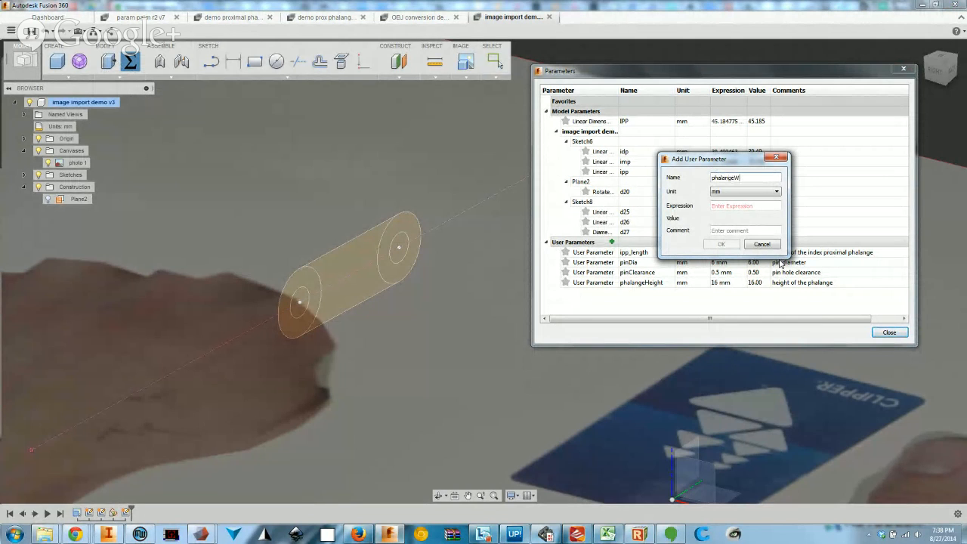
left_click(752, 206)
type("16")
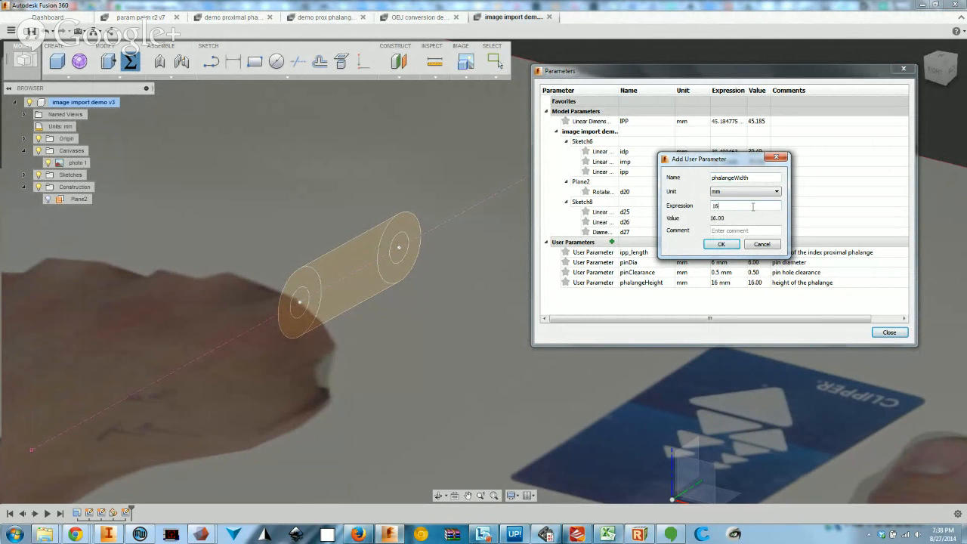
left_click(763, 227)
type("al phalange")
key("Return")
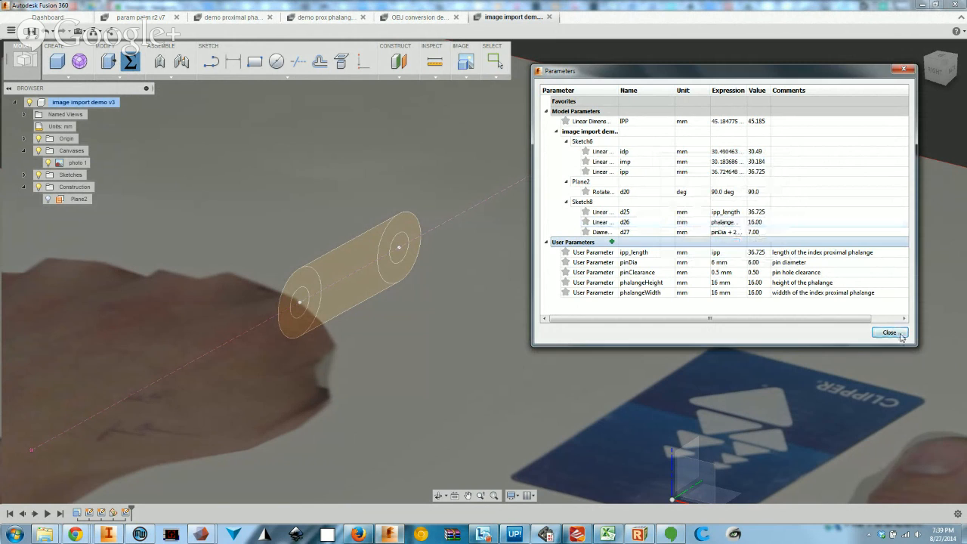
left_click(888, 332)
Try to extrude the slot profile regions around the pin holes to one side by phalangeWidth/4 as a new body
left_click(108, 62)
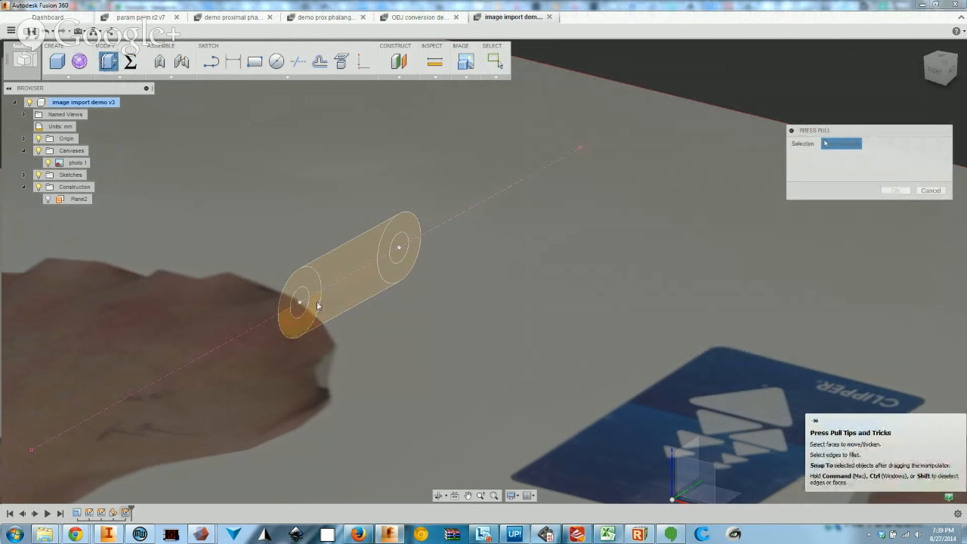
left_click(294, 327)
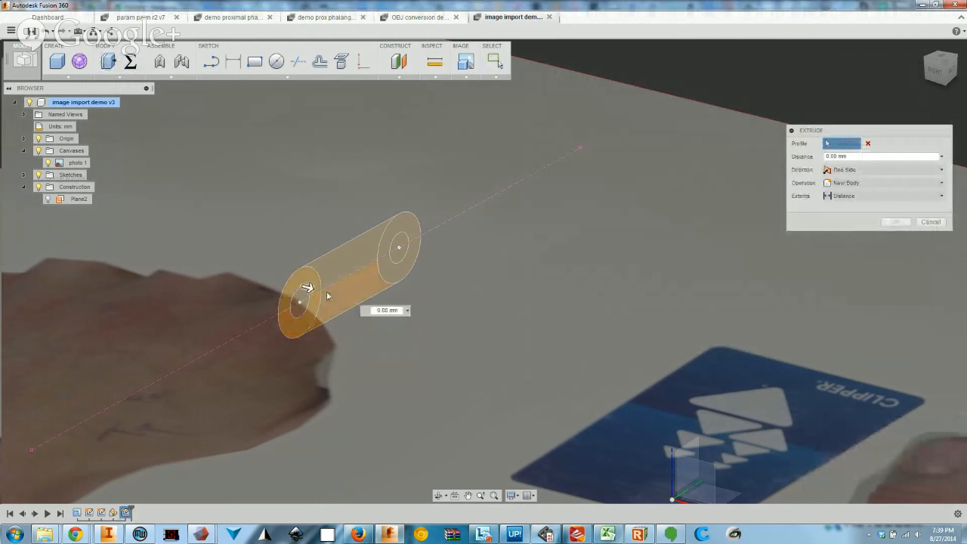
left_click(390, 275)
left_click(389, 234)
middle_click_drag(397, 280, 424, 310, "shift")
middle_click_drag(484, 274, 422, 322)
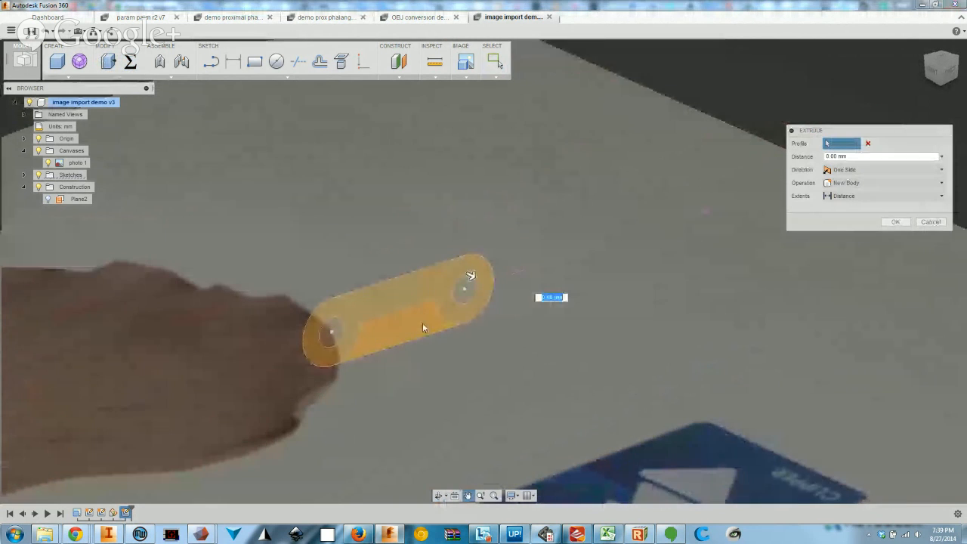
scroll(423, 323, "up", 3)
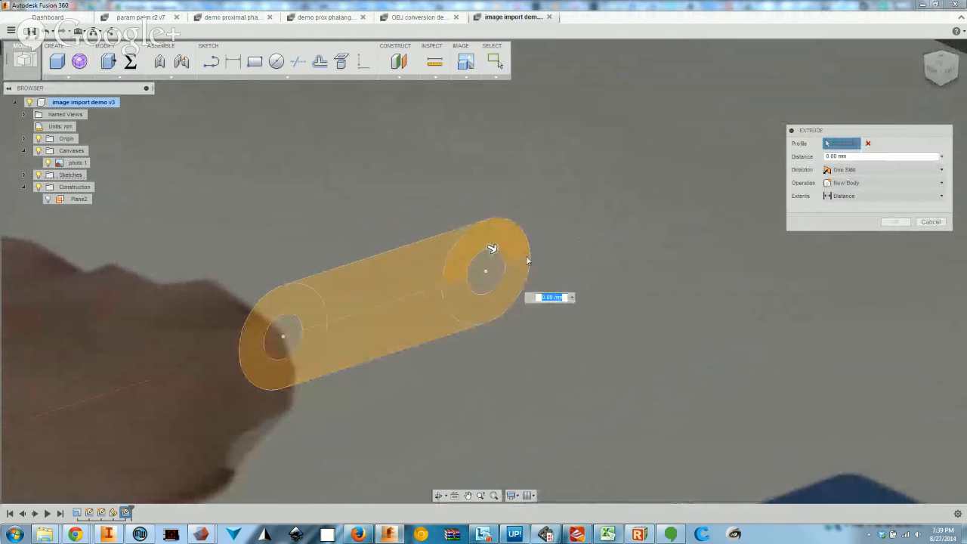
left_click_drag(492, 249, 518, 262)
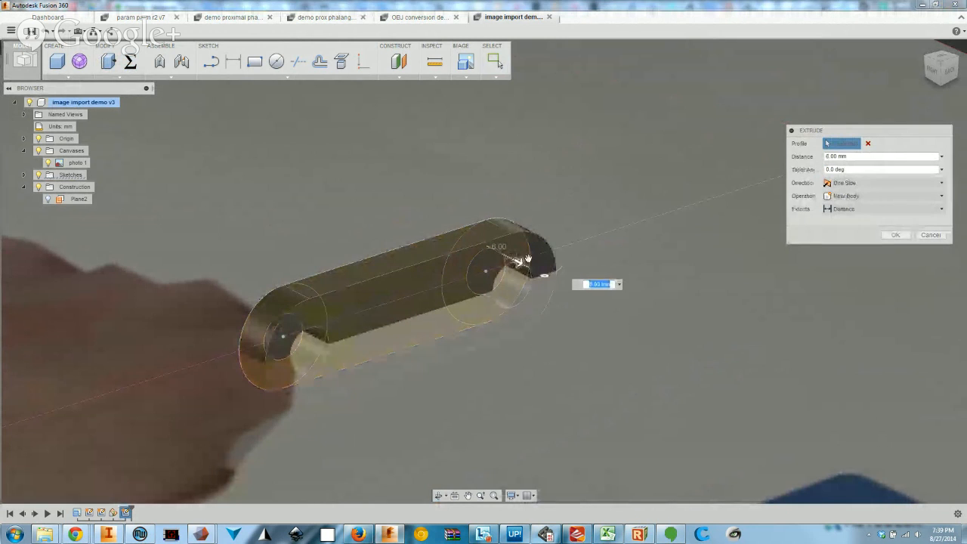
left_click(873, 158)
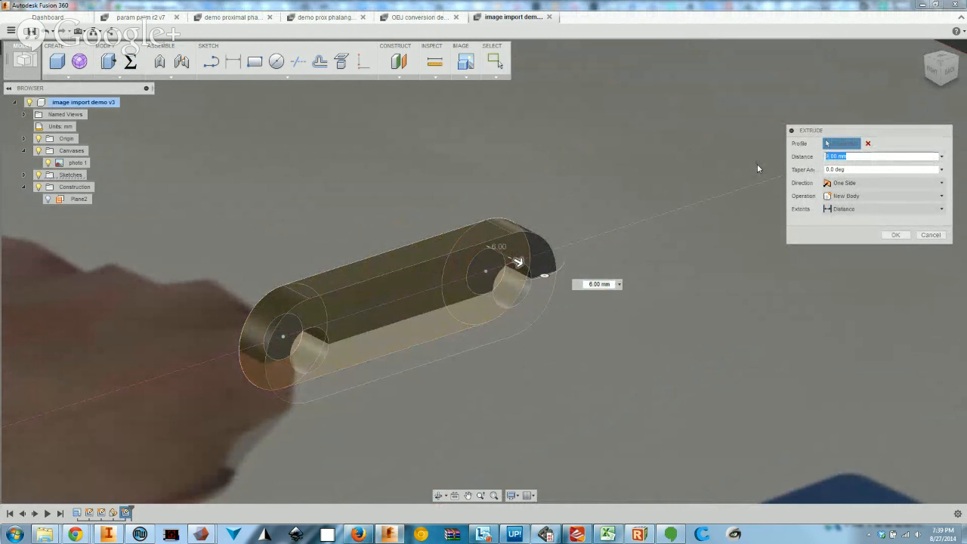
type("phalangeWidth/4")
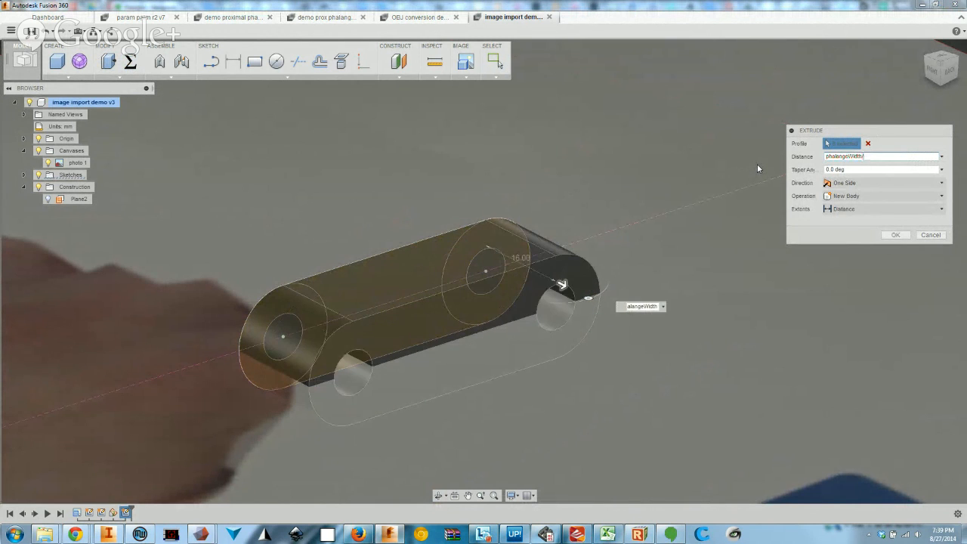
key("Return")
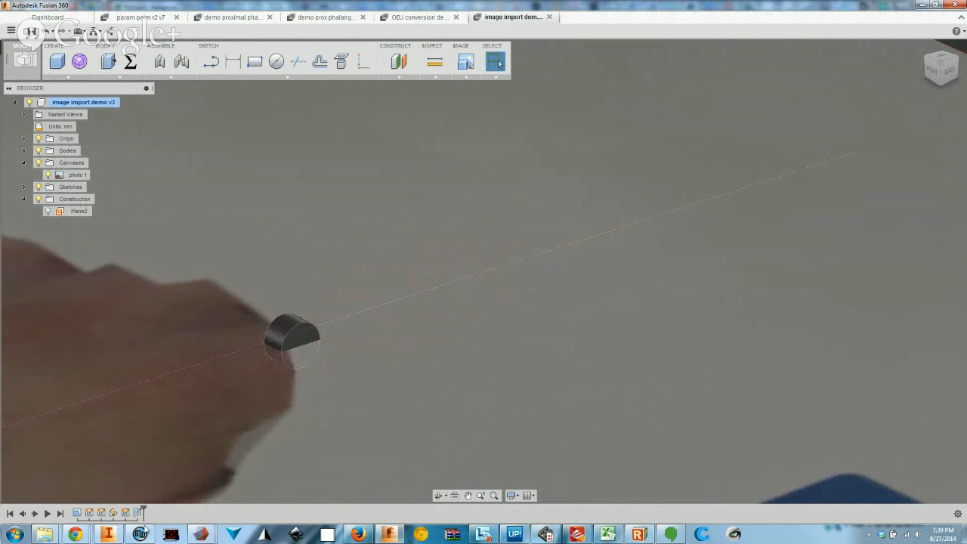
Remove the extrusion just made and return to the finished slot sketch
right_click(139, 514)
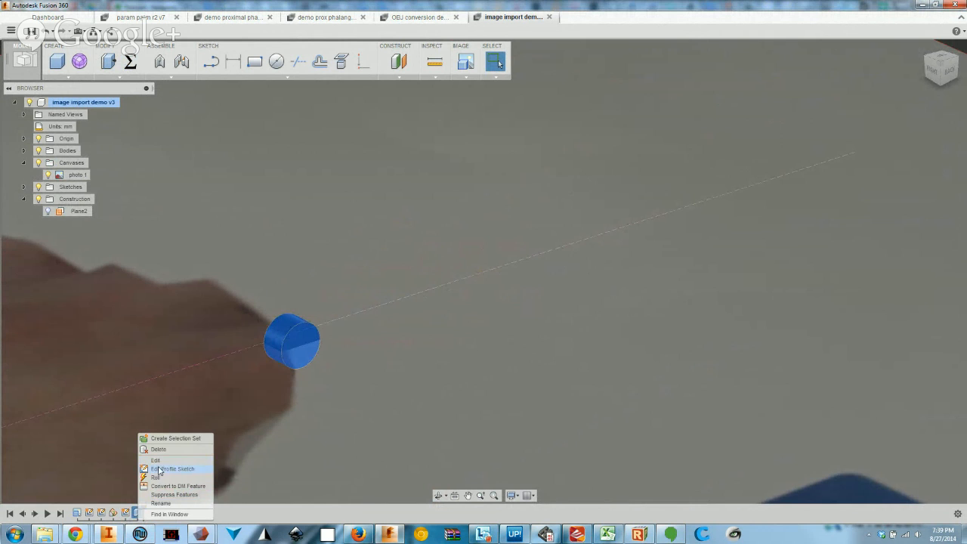
left_click(158, 459)
double_click(127, 512)
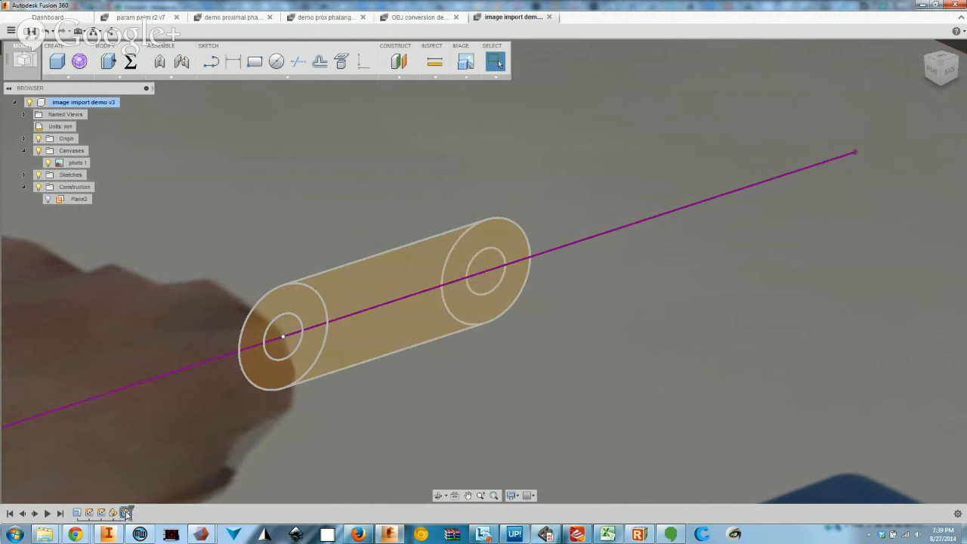
left_click(533, 59)
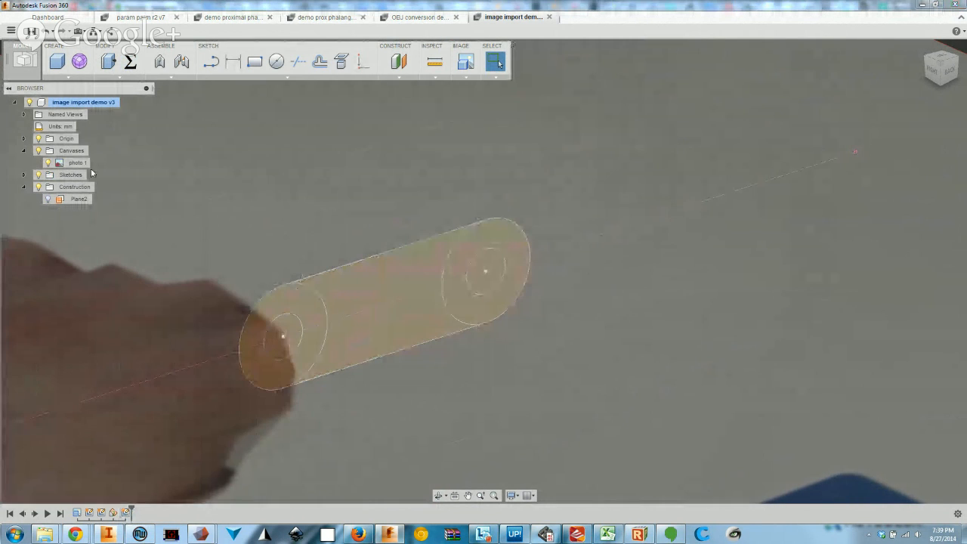
left_click(109, 60)
left_click(287, 292)
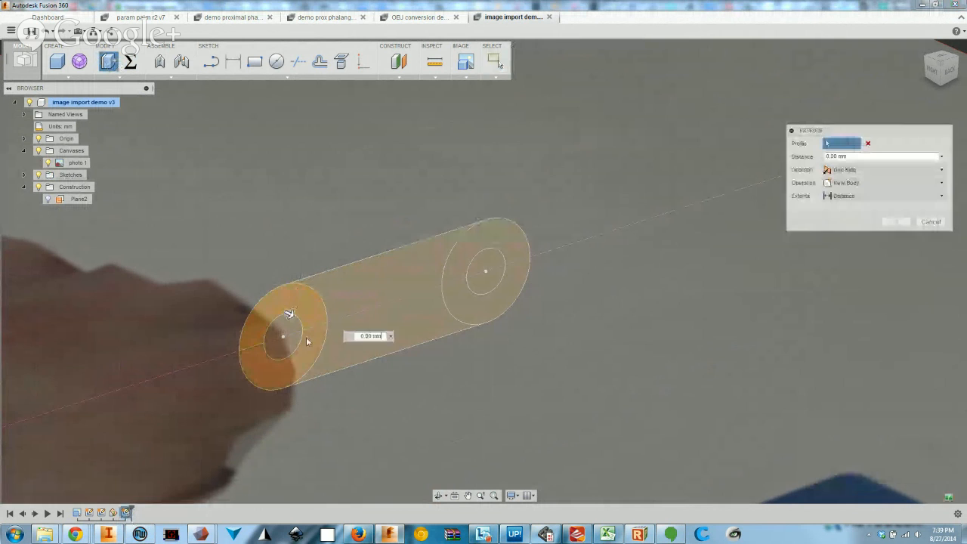
left_click(456, 282)
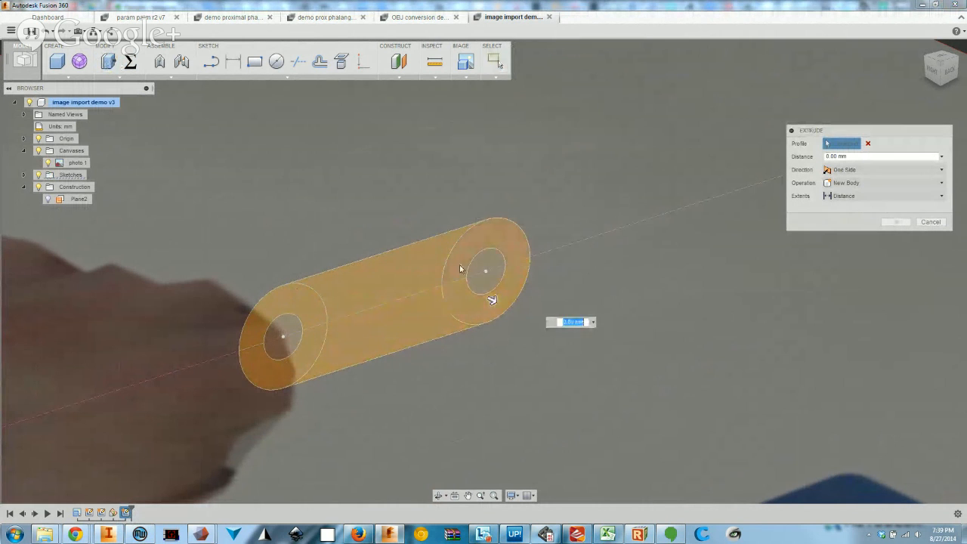
left_click(468, 259)
middle_click_drag(373, 302, 394, 373, "shift")
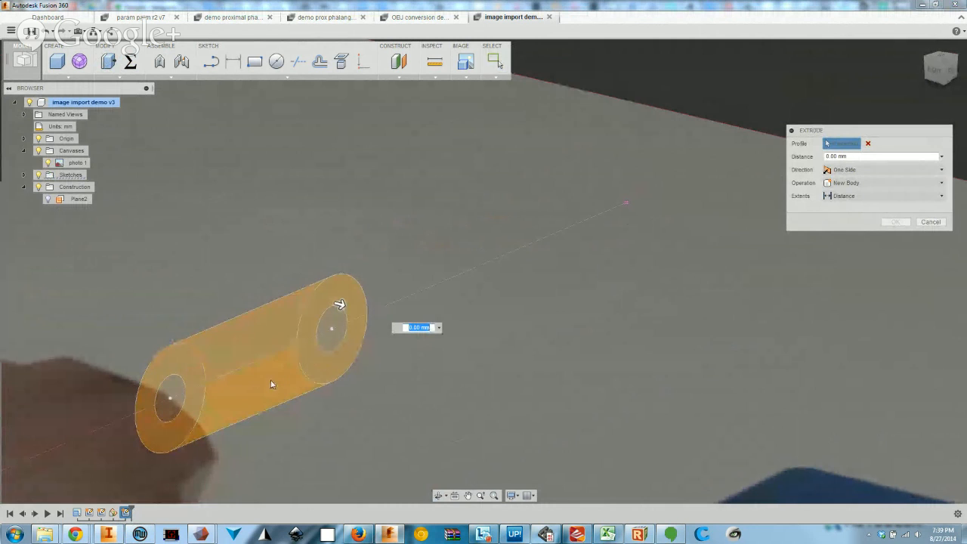
middle_click_drag(302, 390, 346, 363)
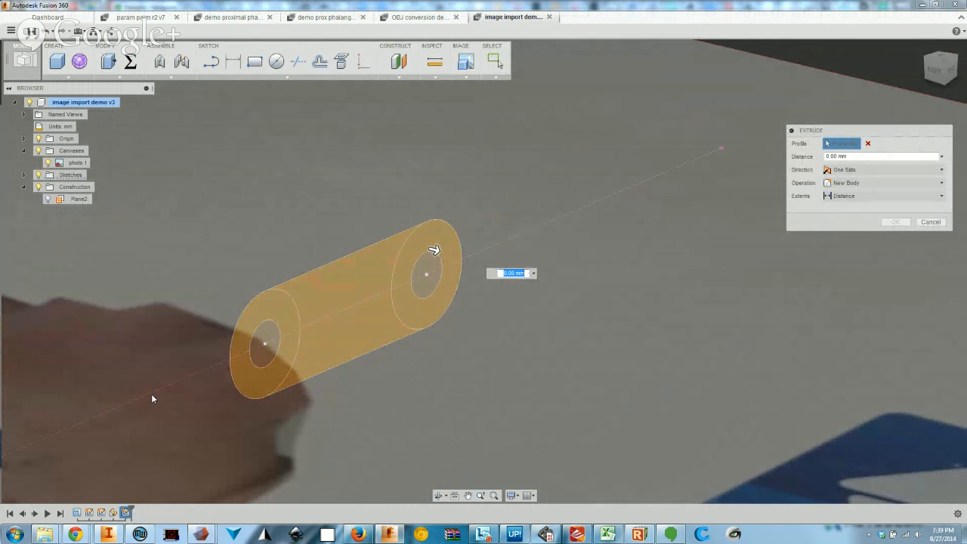
key("Escape")
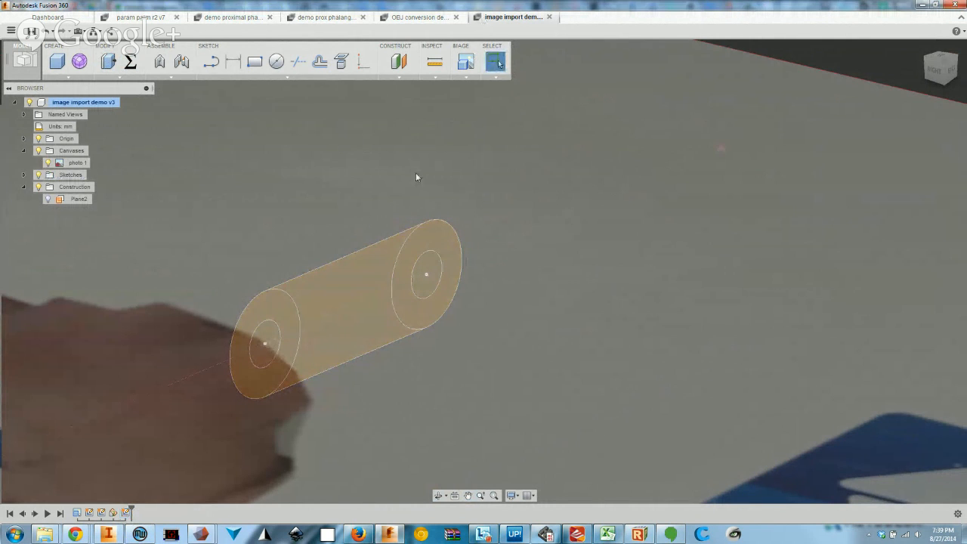
Edit the slot sketch, convert the long centre line running through both pin holes to construction geometry, and finish the sketch
double_click(125, 513)
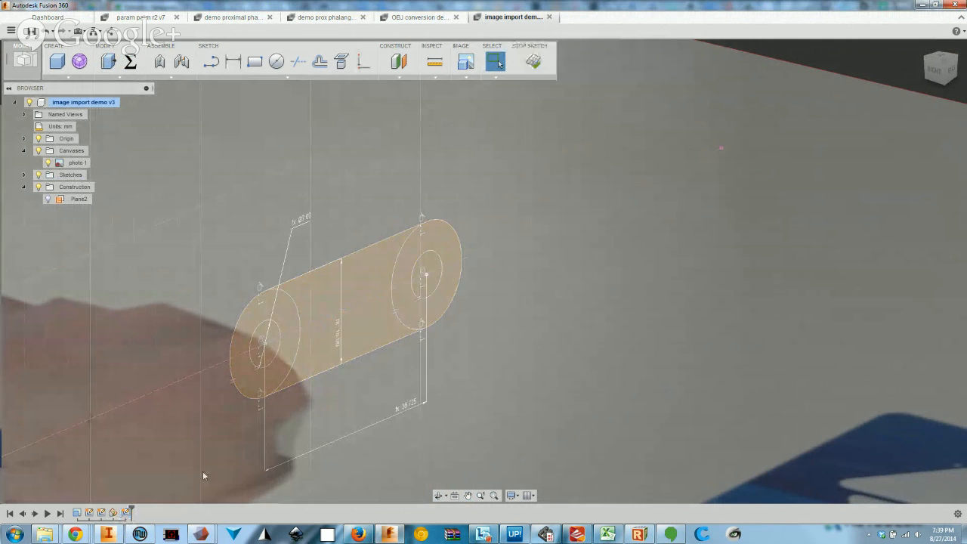
right_click(221, 364)
left_click(176, 391)
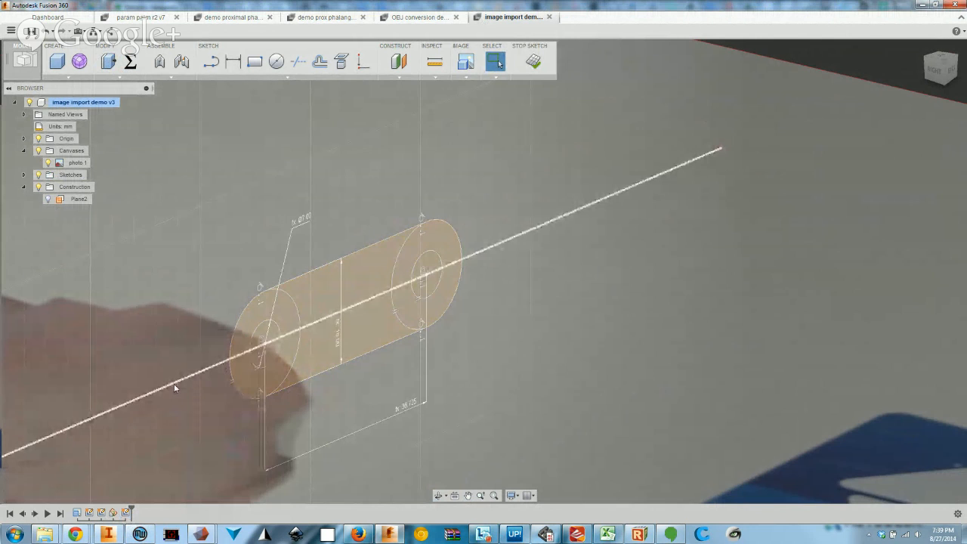
right_click(174, 384)
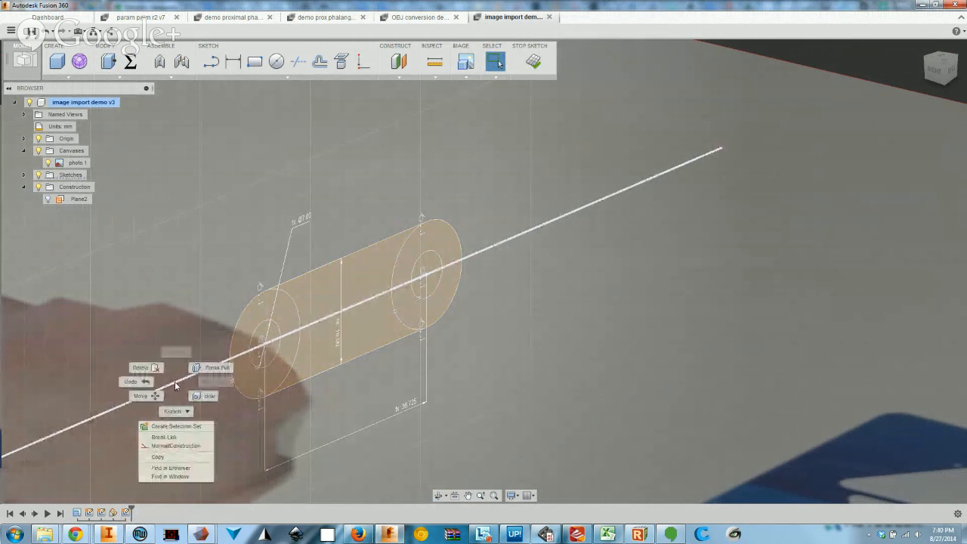
left_click(194, 446)
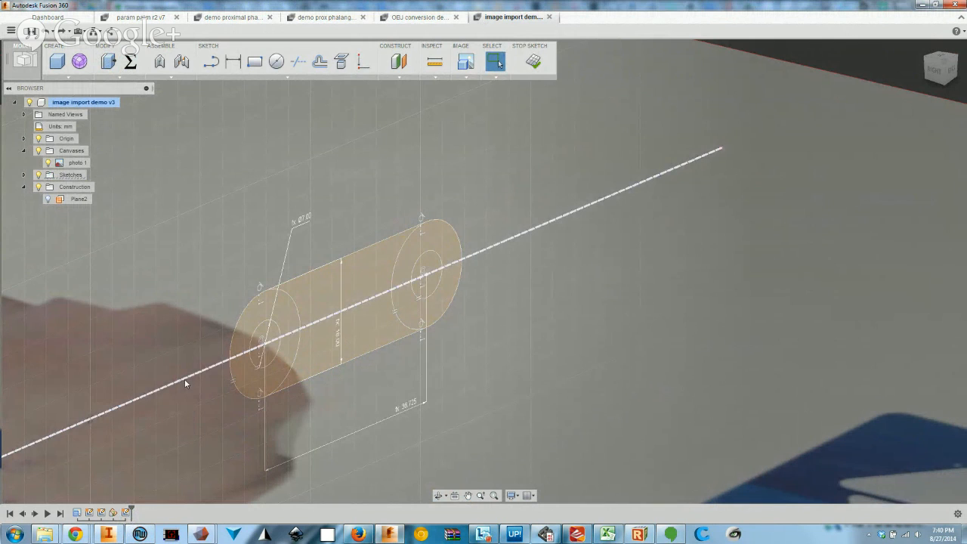
right_click(188, 385)
left_click(199, 442)
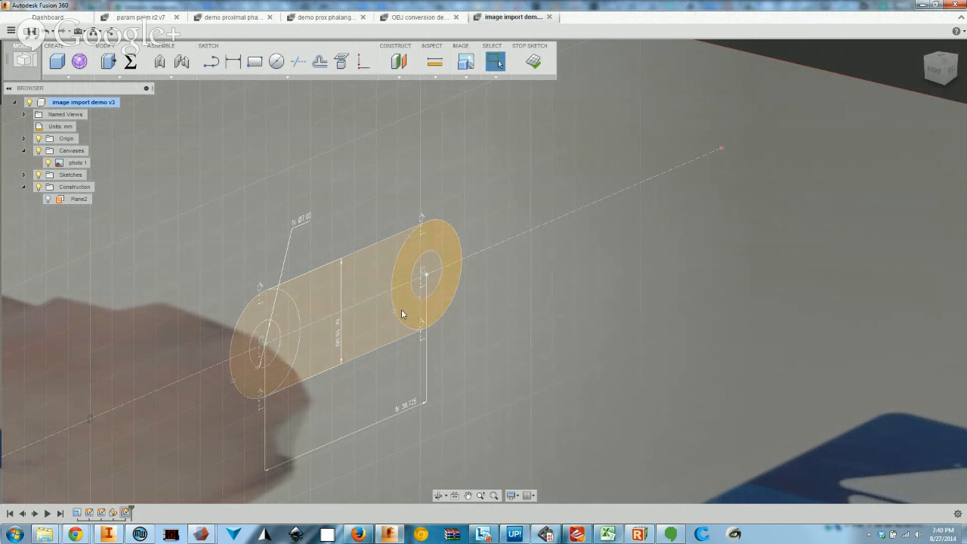
left_click(533, 63)
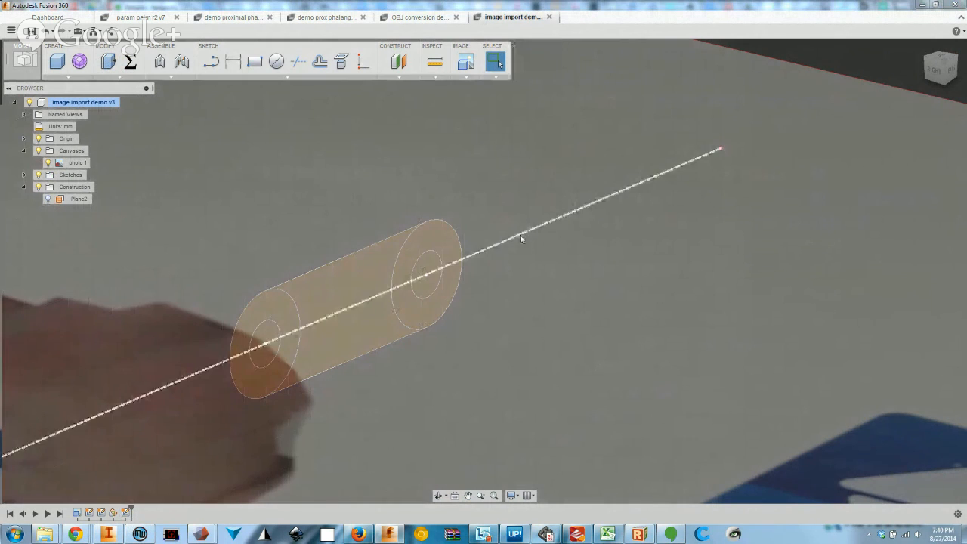
Extrude the slot profile regions around the pin holes to one side by phalangeWidth/4 as a new body
left_click(106, 67)
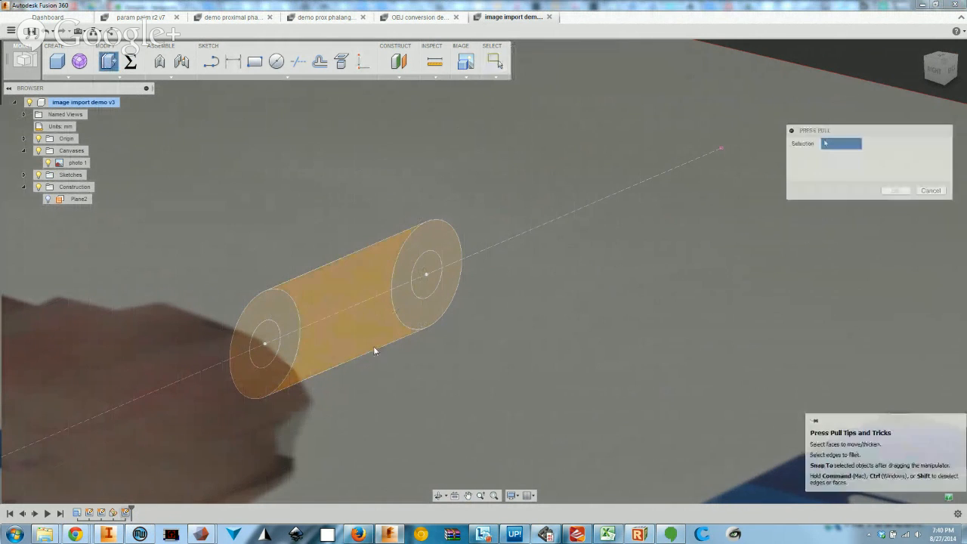
left_click(290, 311)
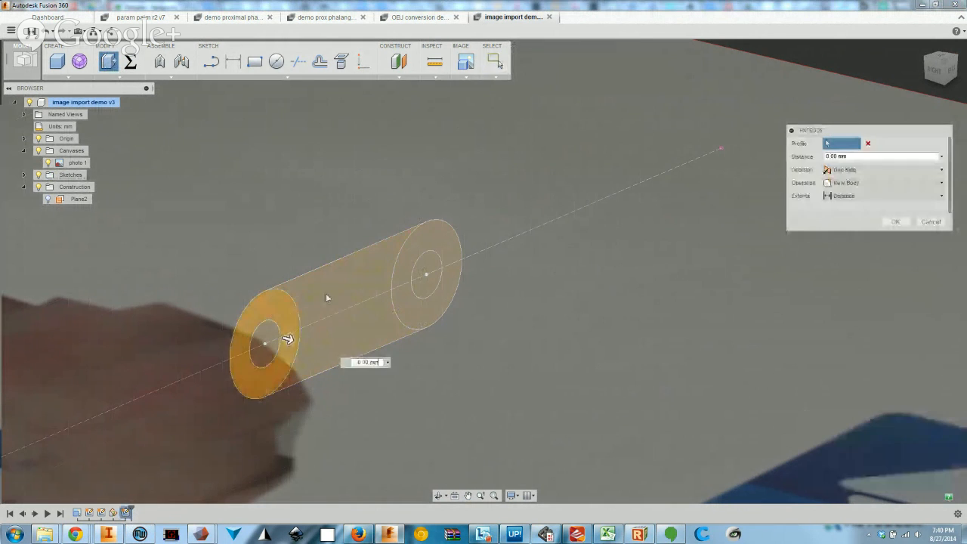
left_click(420, 282)
left_click_drag(421, 283, 435, 289)
left_click_drag(849, 156, 816, 157)
type("phalan")
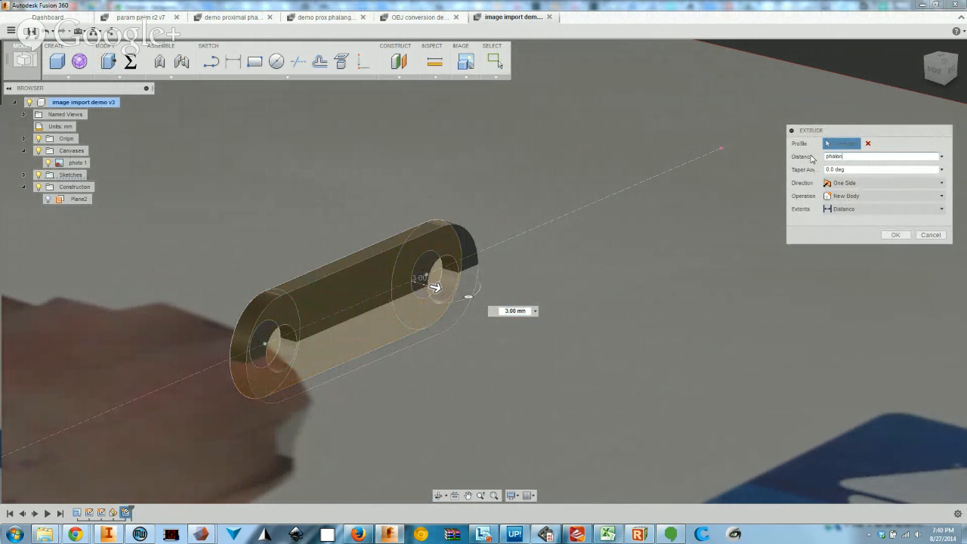
type("geWidth")
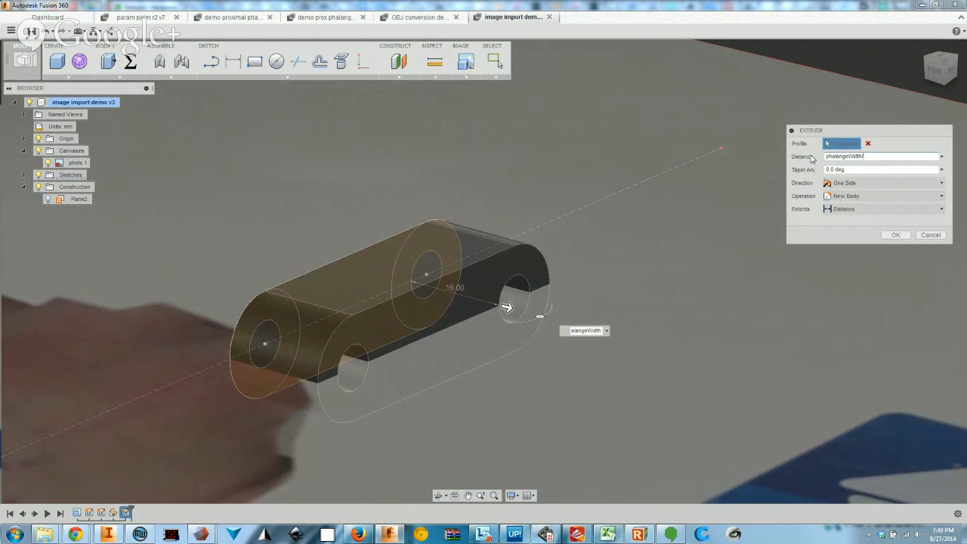
type("/4")
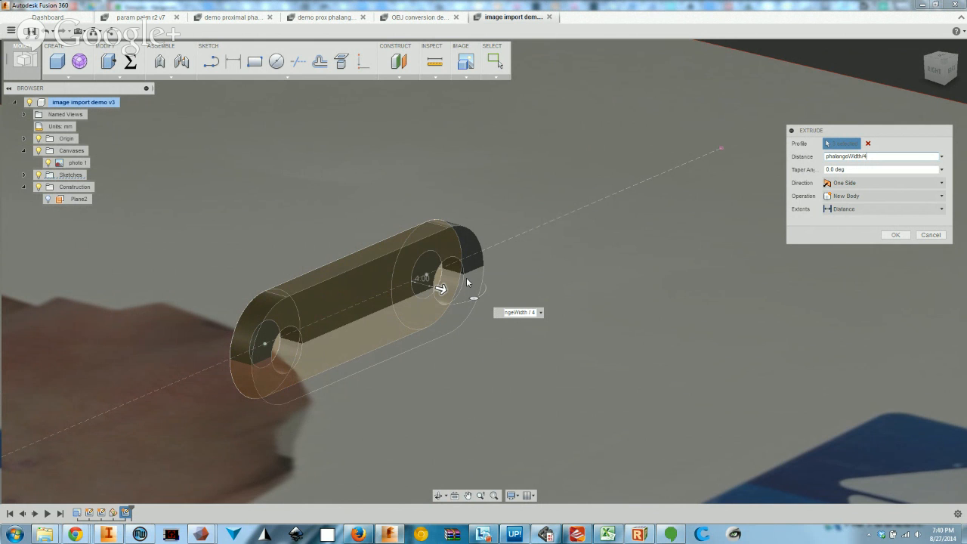
left_click(895, 234)
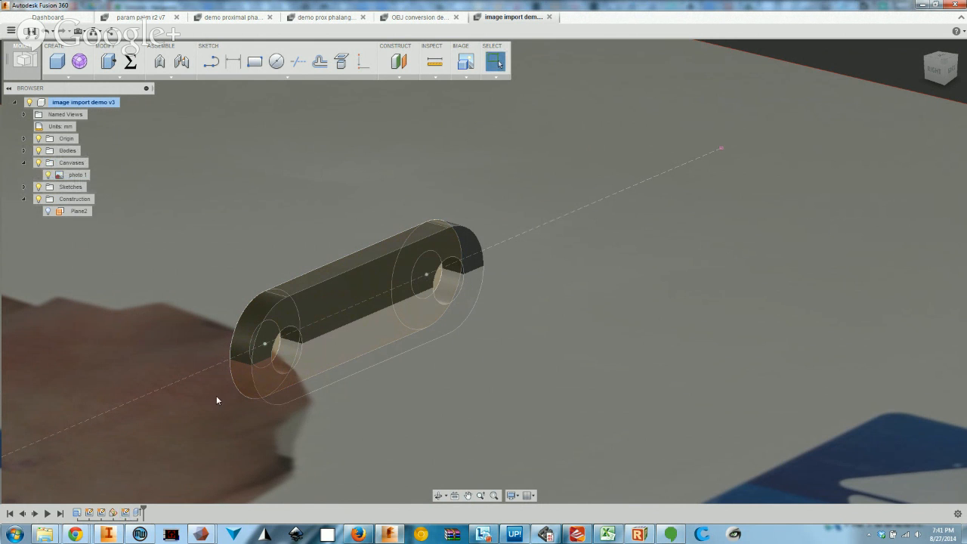
Sketch on the extruded slot body's outer face two circles centred on the pin holes, each larger than the rounded end
middle_click_drag(401, 388, 373, 390, "shift")
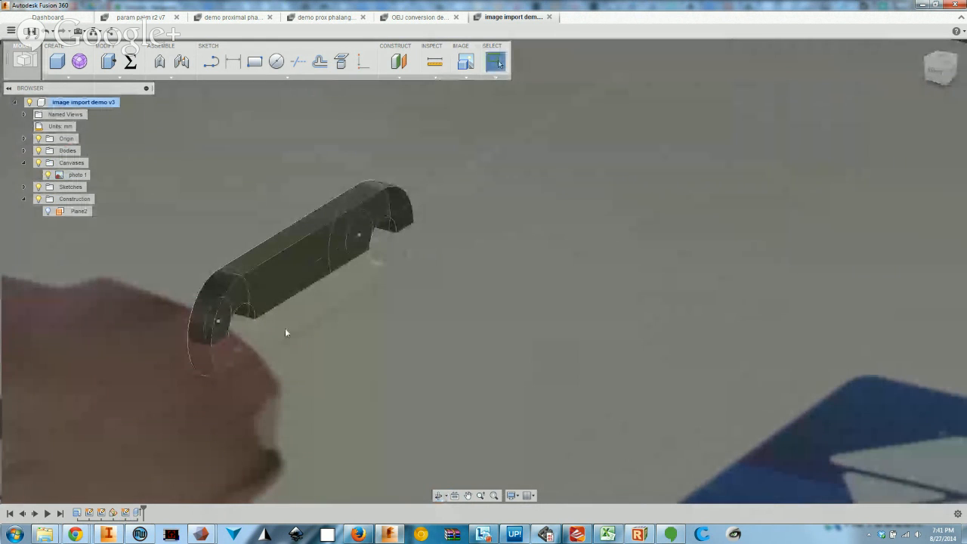
middle_click_drag(337, 327, 394, 283, "shift")
left_click(400, 286)
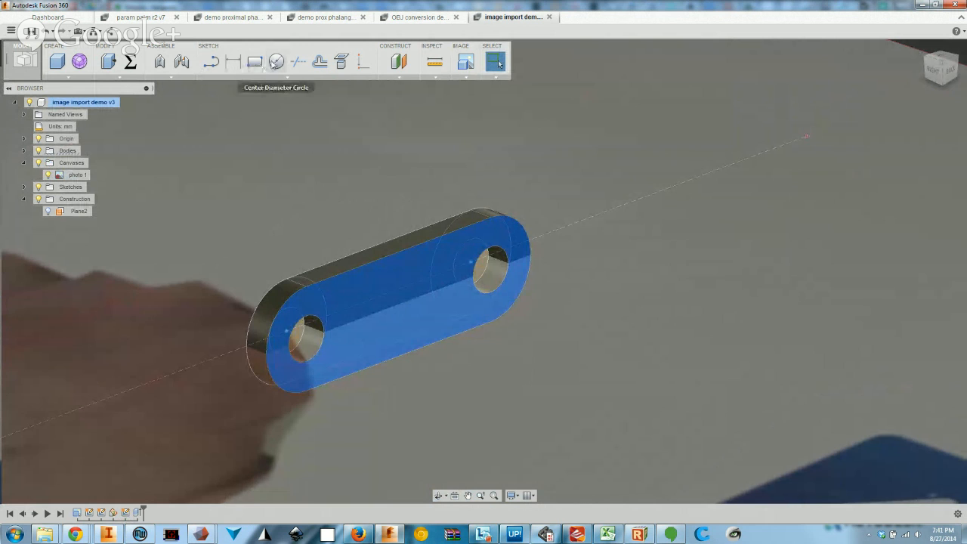
left_click(275, 62)
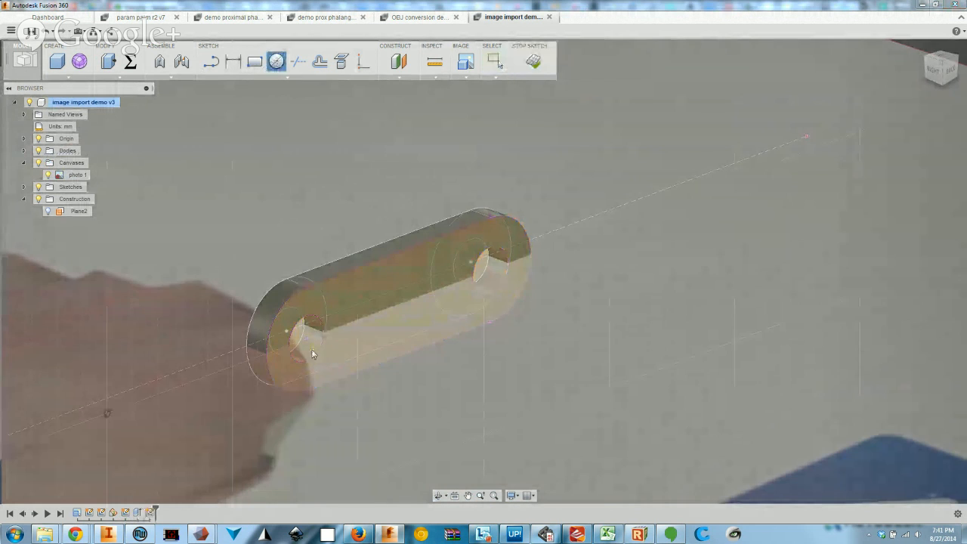
left_click(301, 331)
left_click(284, 222)
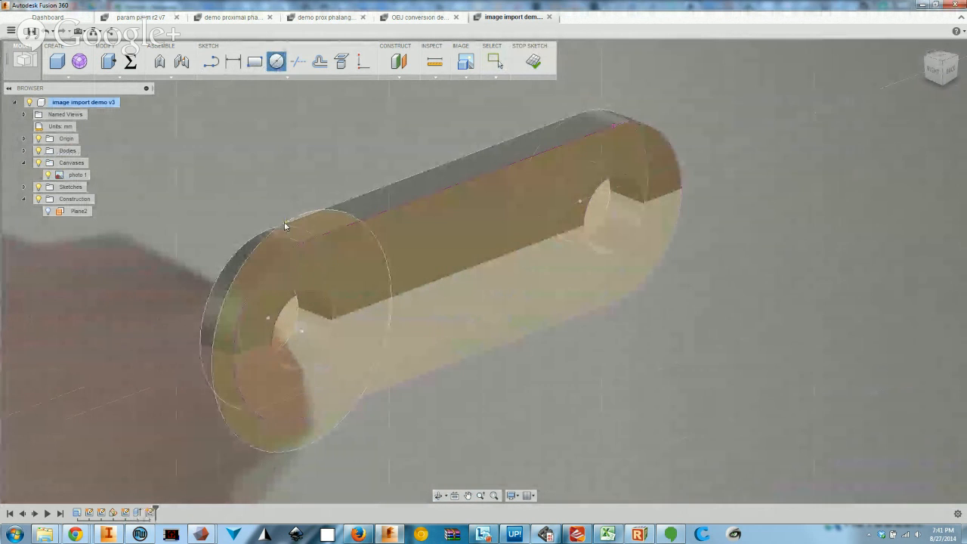
left_click(612, 213)
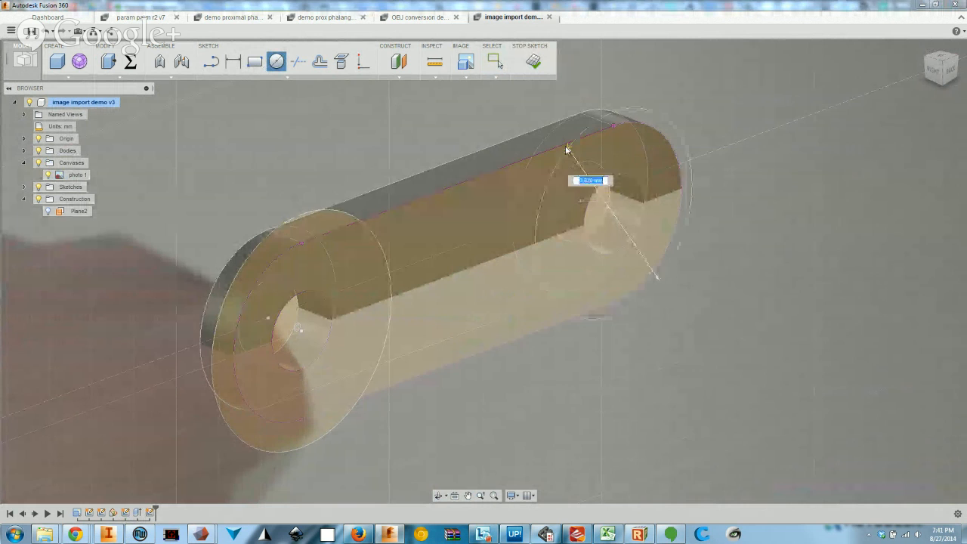
left_click(566, 133)
mouse_move(570, 130)
middle_mouse_down("shift")
mouse_move(592, 269)
mouse_move(694, 410)
mouse_move(643, 224)
mouse_move(620, 197)
middle_mouse_up("shift")
key("c")
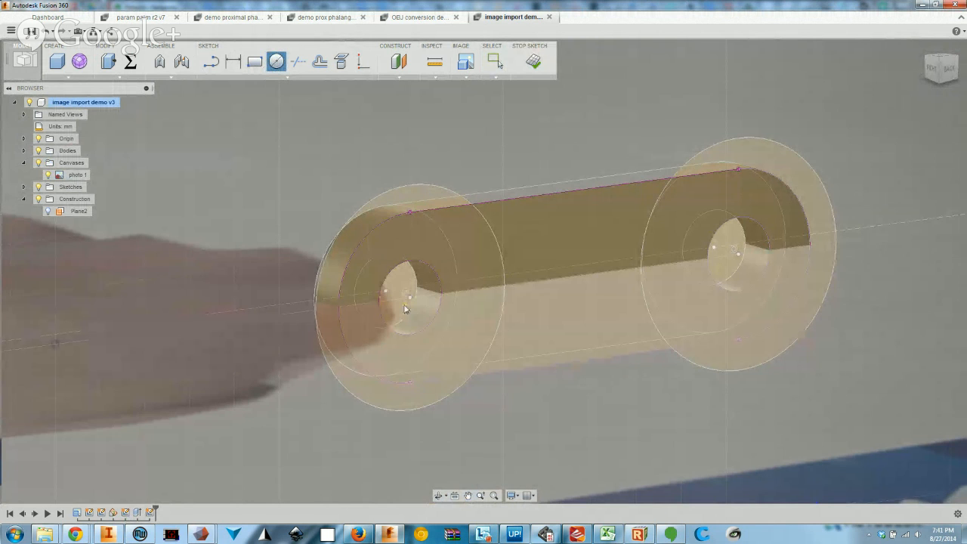
Draw a line between the centres of the two pin holes and convert it to construction geometry
middle_click_drag(583, 316, 548, 293)
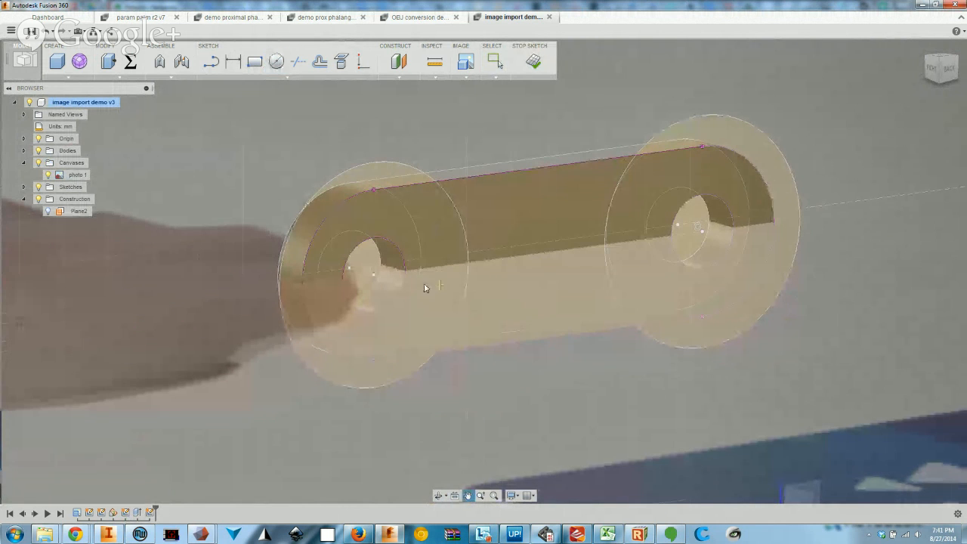
left_click(211, 61)
left_click(371, 278)
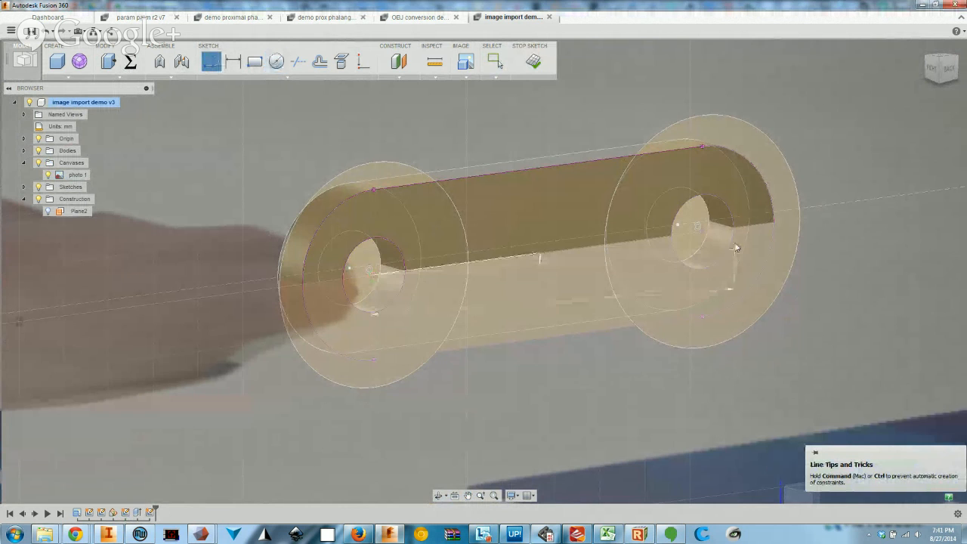
left_click(694, 236)
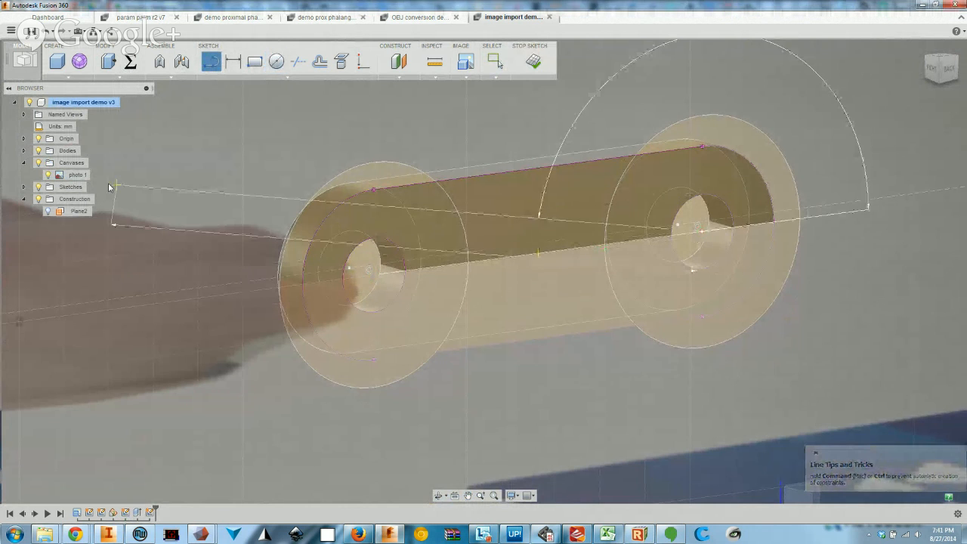
key("Escape")
left_click(595, 248)
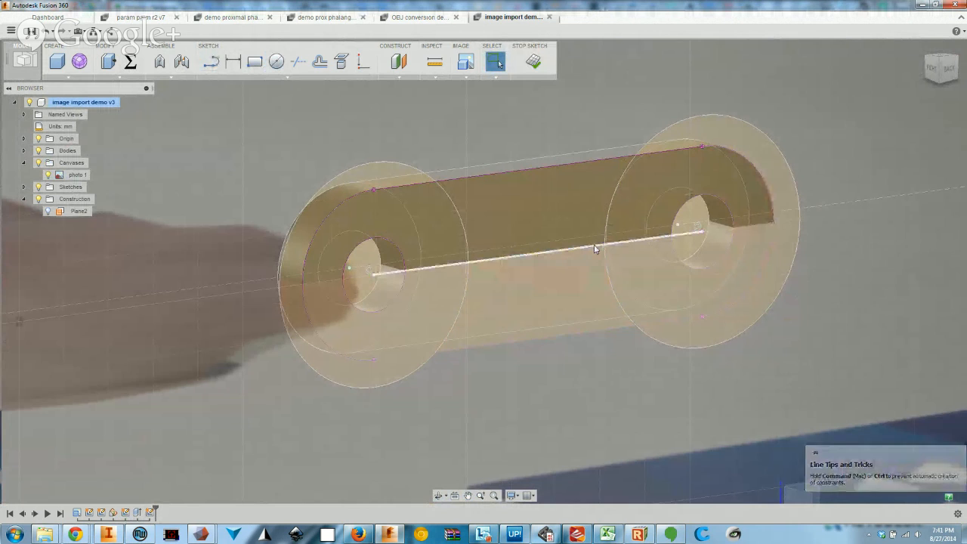
right_click(594, 244)
left_click(596, 309)
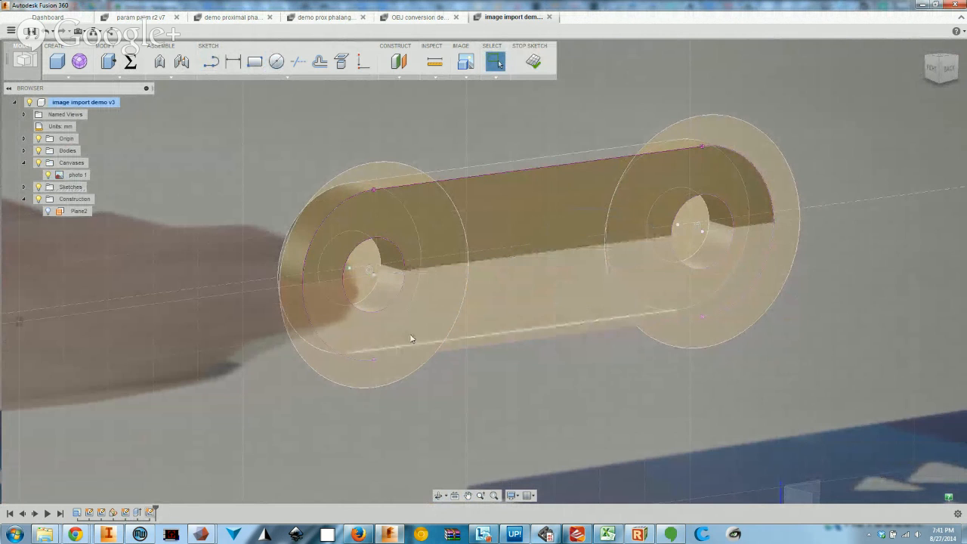
Hide the earlier sketches Sketch7 and Sketch8, leaving Sketch9 shown on the slot body
left_click(24, 188)
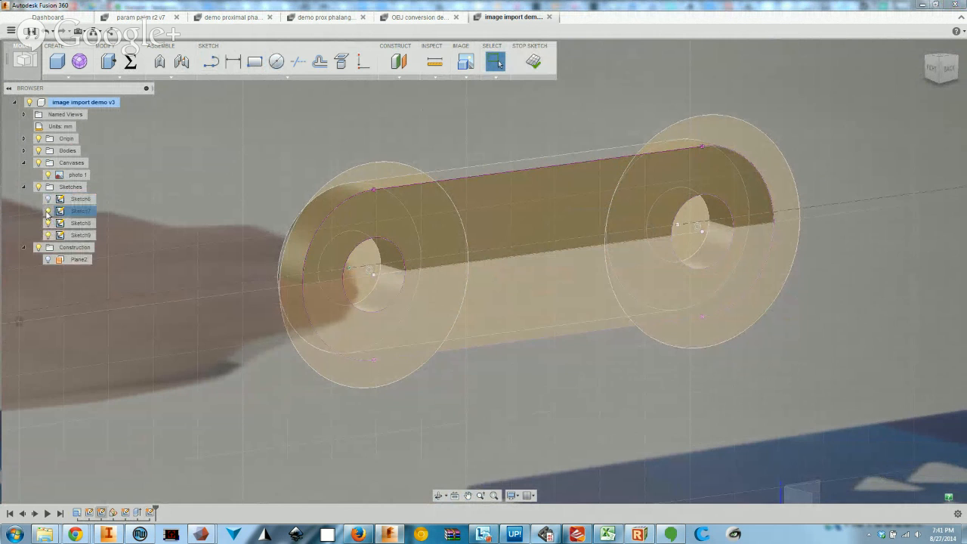
left_click(47, 223)
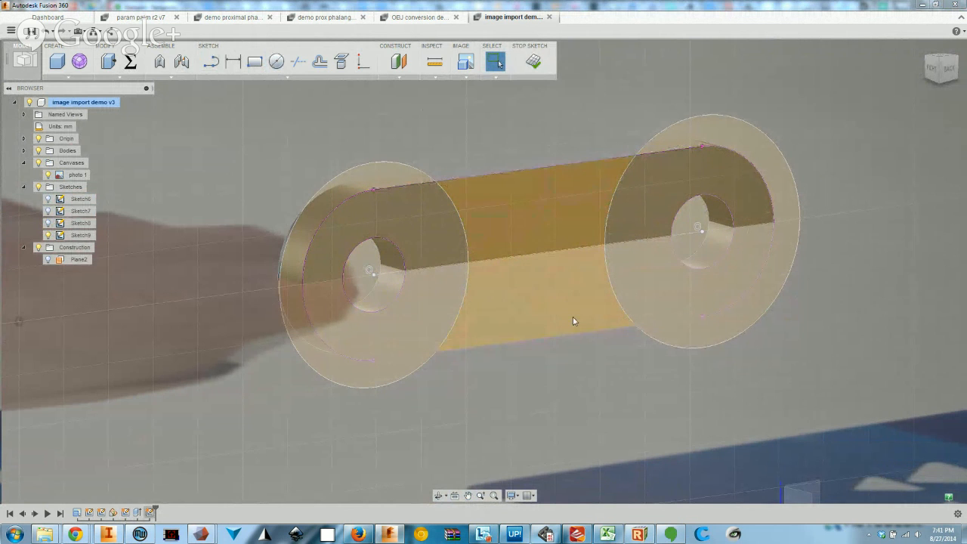
middle_click_drag(561, 308, 595, 305, "shift")
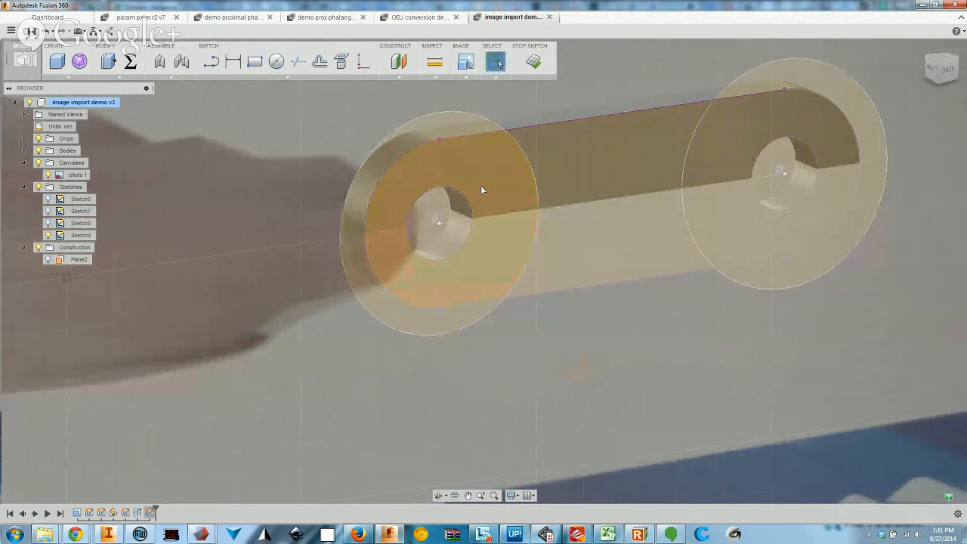
middle_click_drag(483, 237, 495, 283)
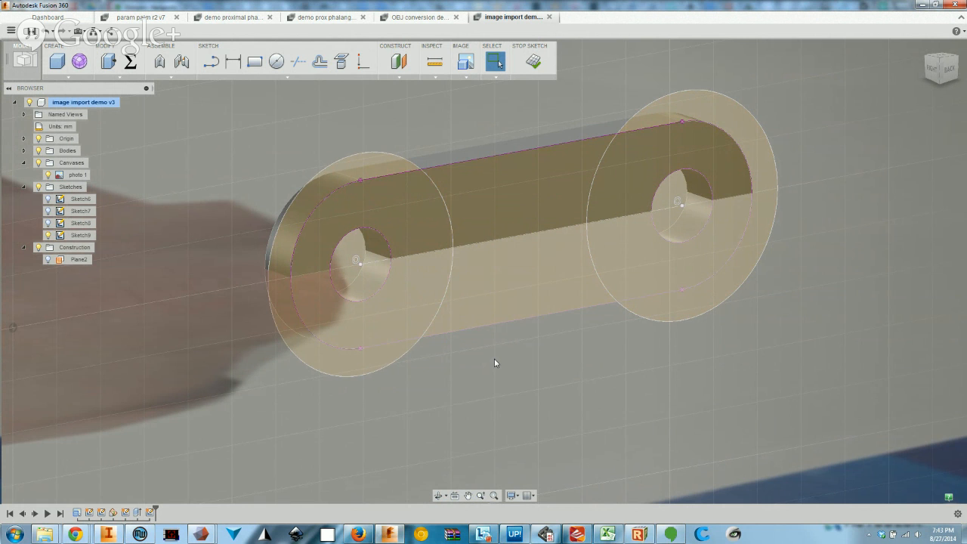
Start a new user parameter in mm named knuckleClearance
middle_click_drag(578, 354, 573, 356, "shift")
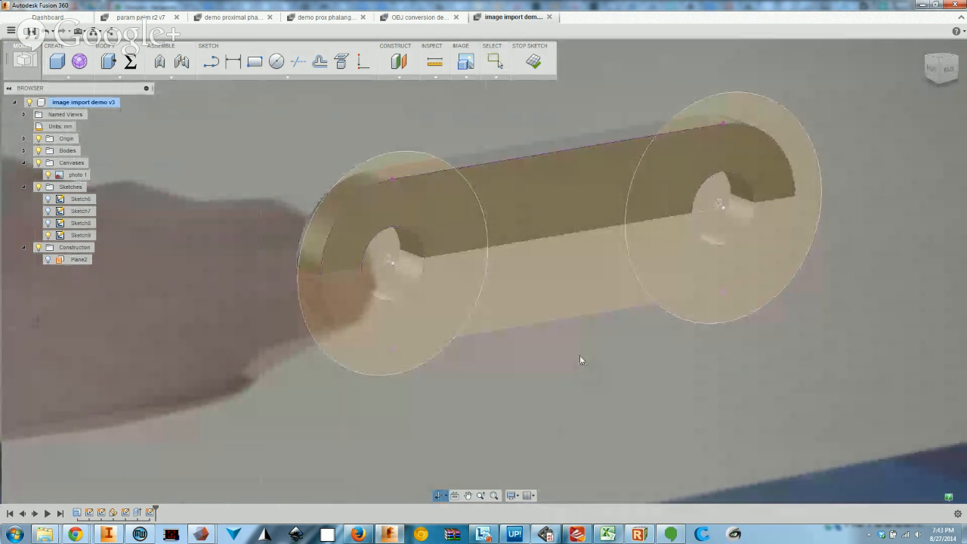
middle_click_drag(574, 272, 557, 276, "shift")
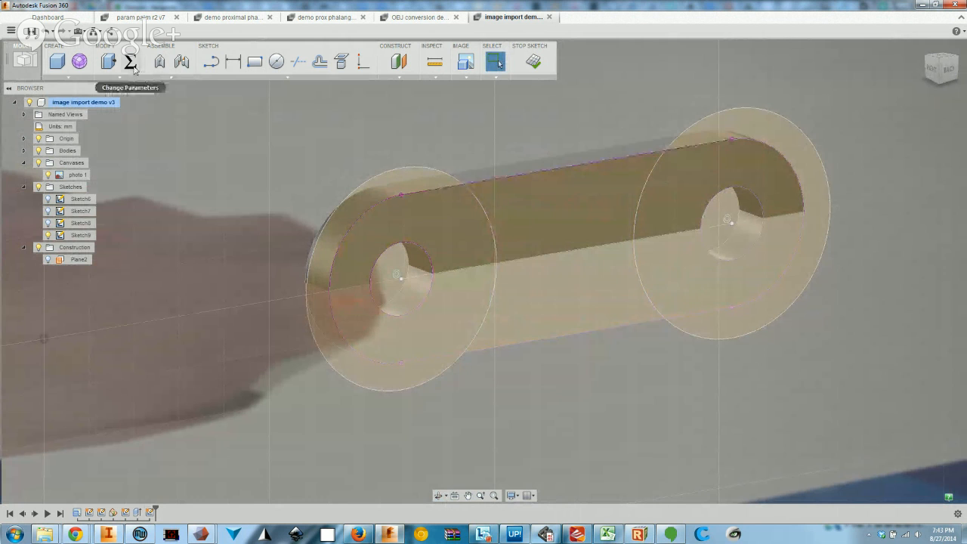
left_click(130, 62)
scroll(611, 254, "down", 1)
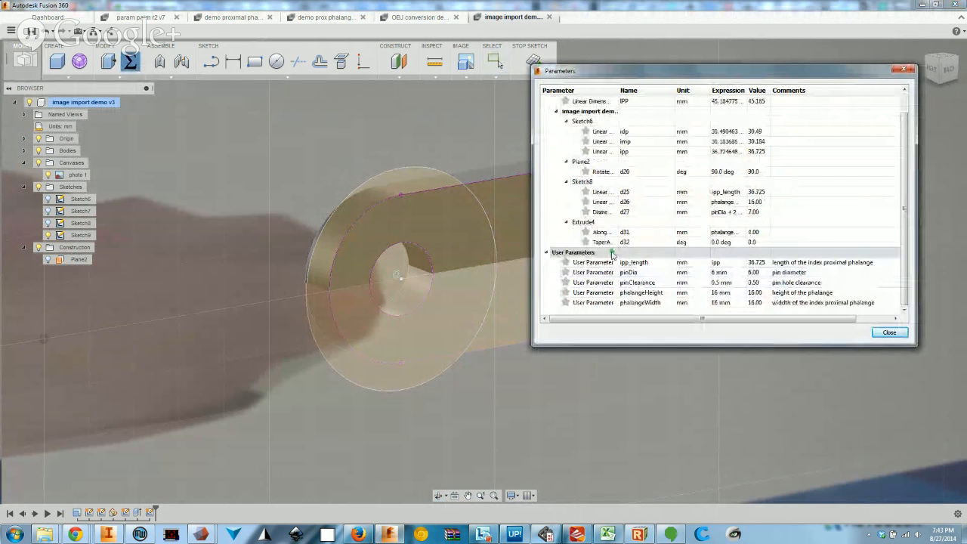
type("kncu")
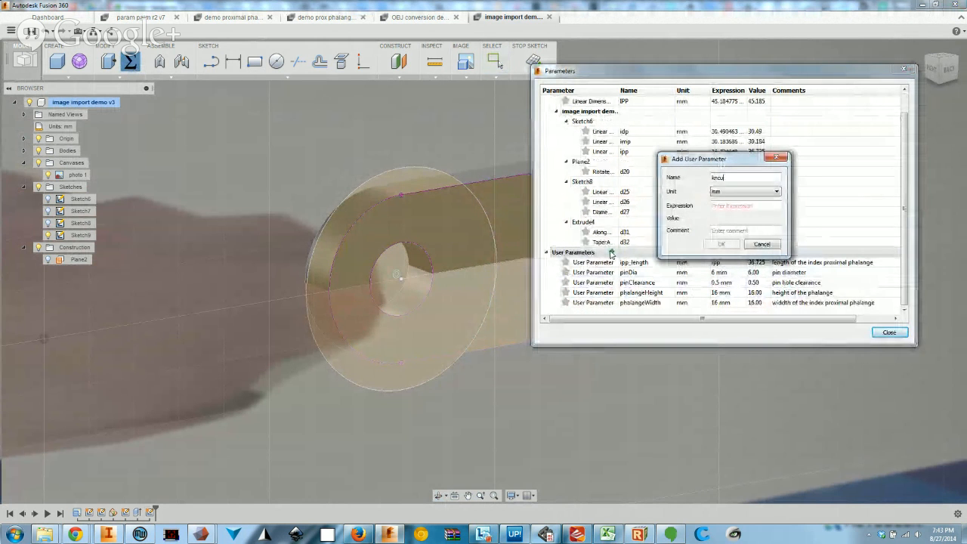
key("BackSpace")
key("BackSpace")
type("uck")
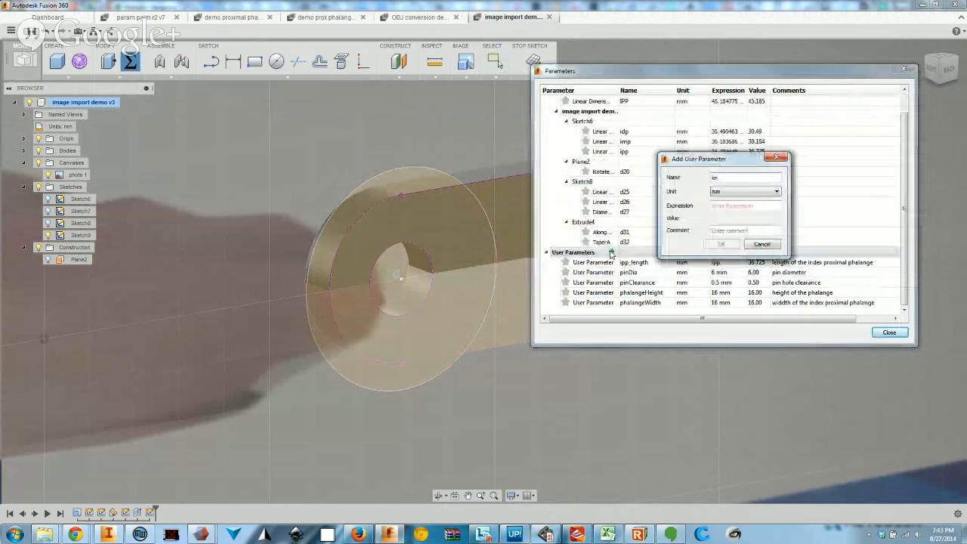
type("leClear")
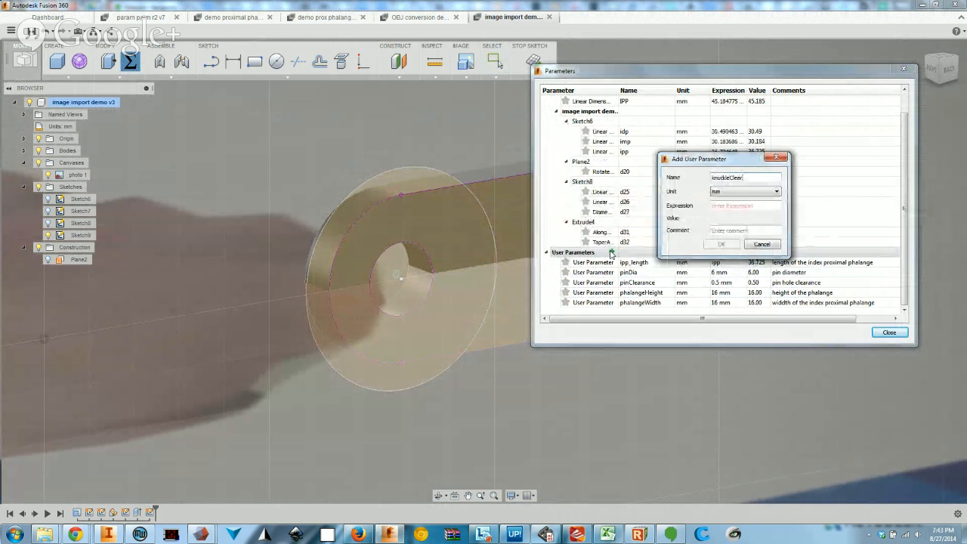
type("ance")
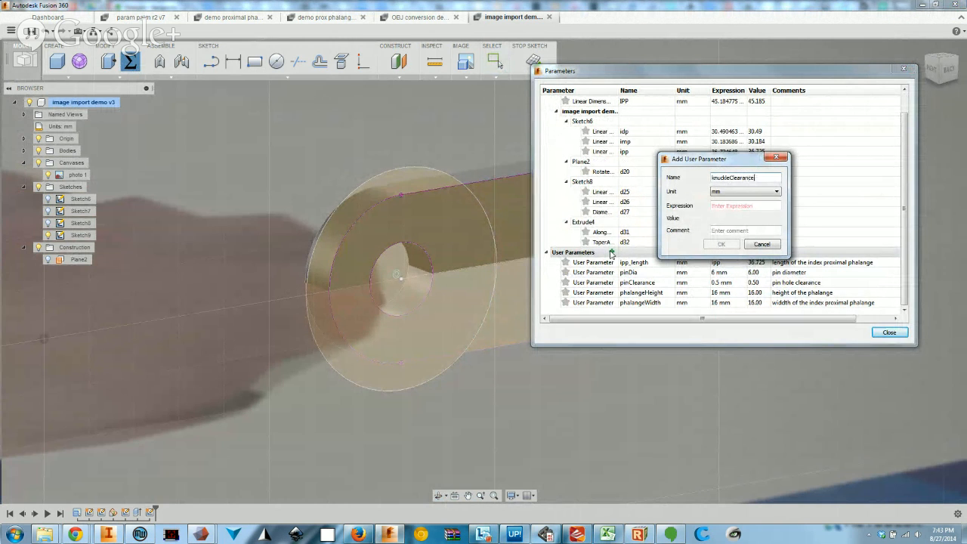
left_click(736, 206)
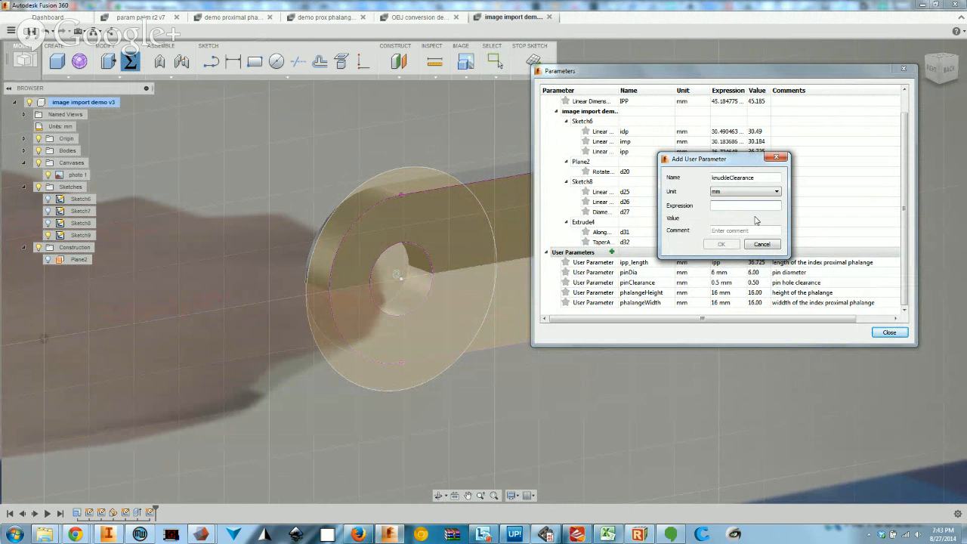
type("pinClearance")
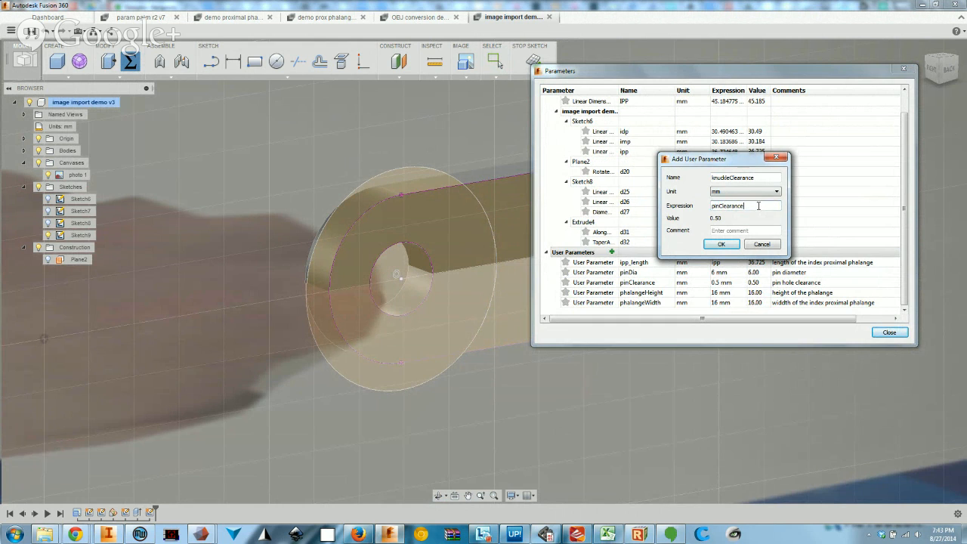
left_click_drag(758, 206, 710, 206)
type("0.5")
key("Tab")
Give knuckleClearance the expression 1 and the comment "clearance for the knuckle geometry", then add it and leave the parameters
left_click_drag(729, 206, 709, 208)
type("1")
left_click(741, 229)
type("clearance for the knuc")
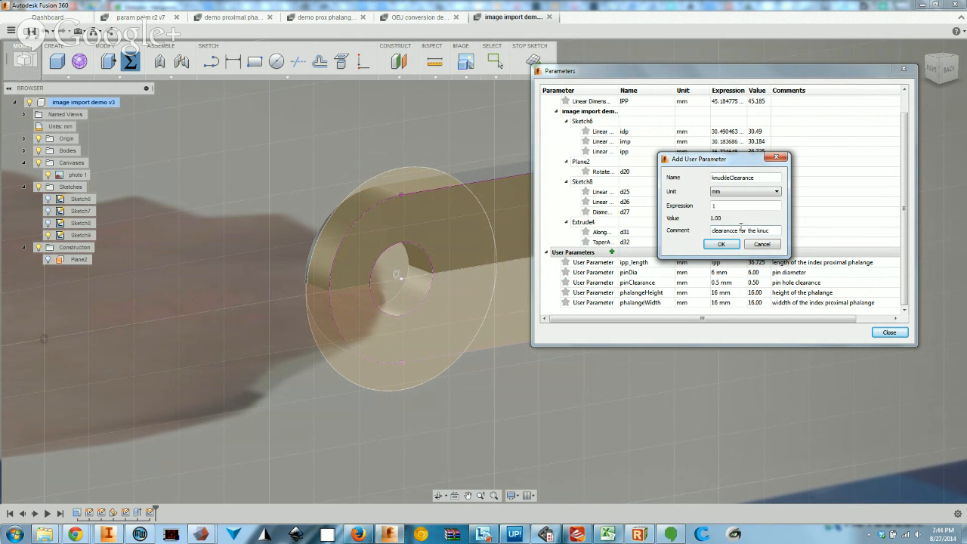
type("kle geometry")
key("Return")
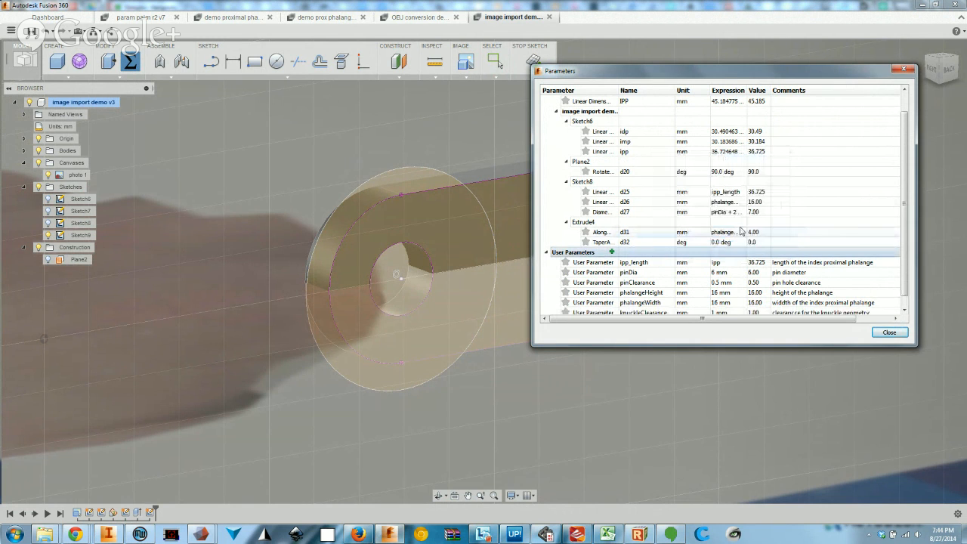
left_click(903, 68)
Dimension the gap between the hand-side circle and the slot's rounded end, setting it to knuckleClearance
left_click(235, 63)
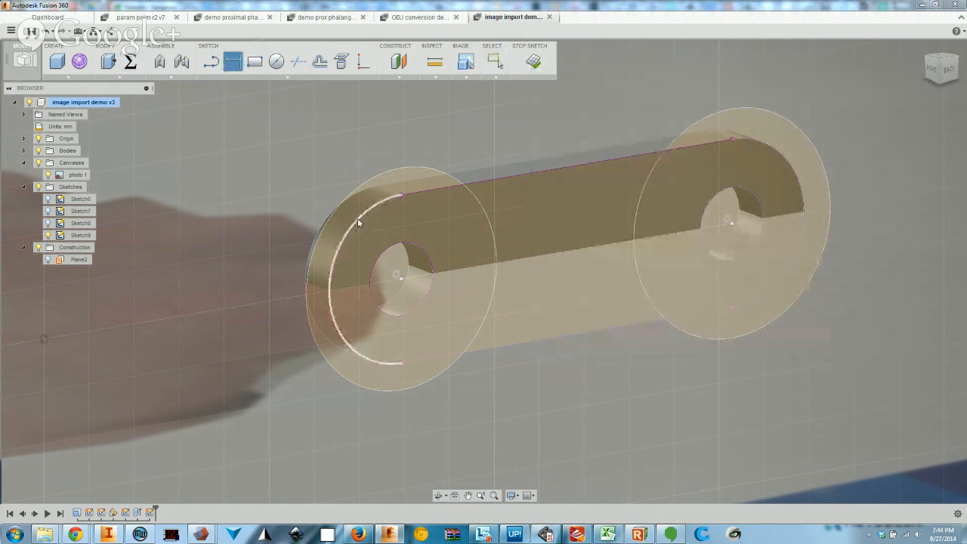
left_click(335, 211)
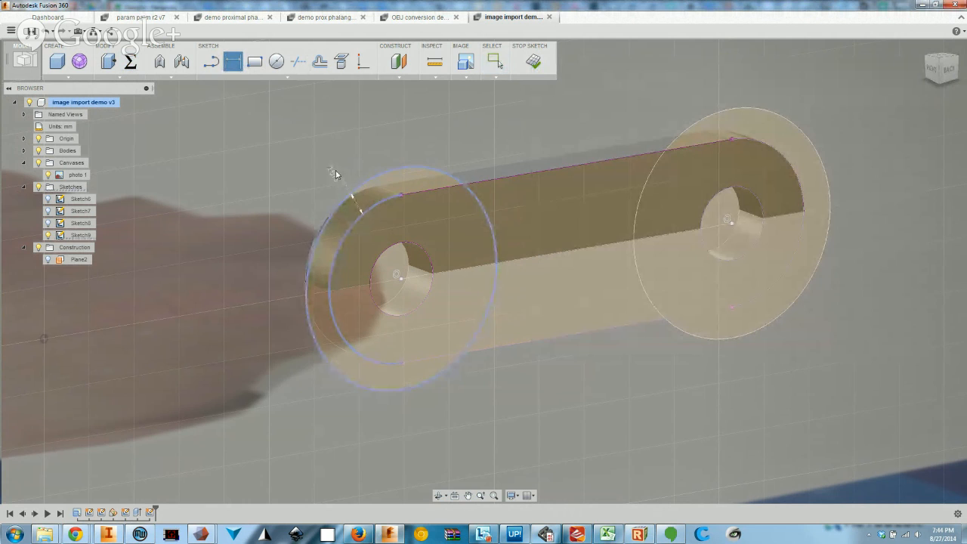
left_click(329, 184)
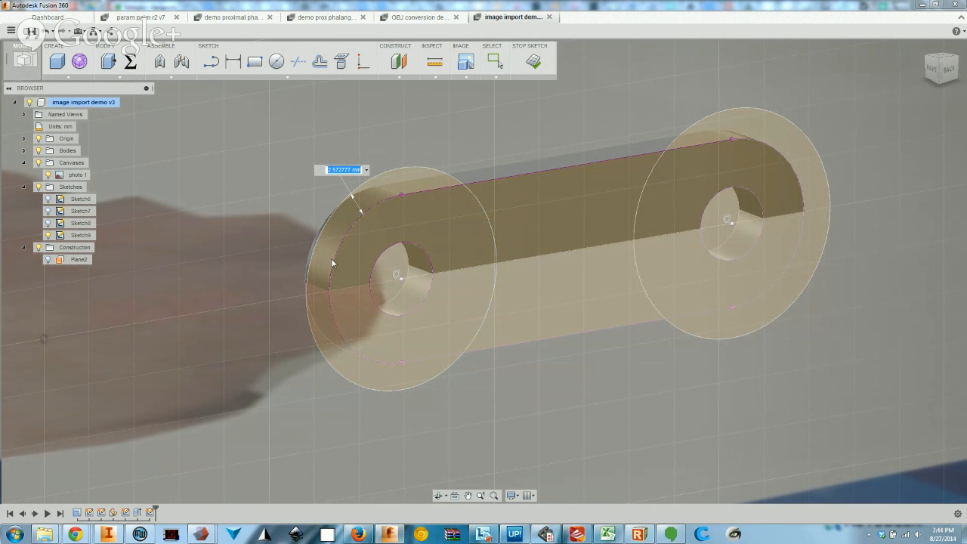
type("knuckleClear")
type("an")
type("ce")
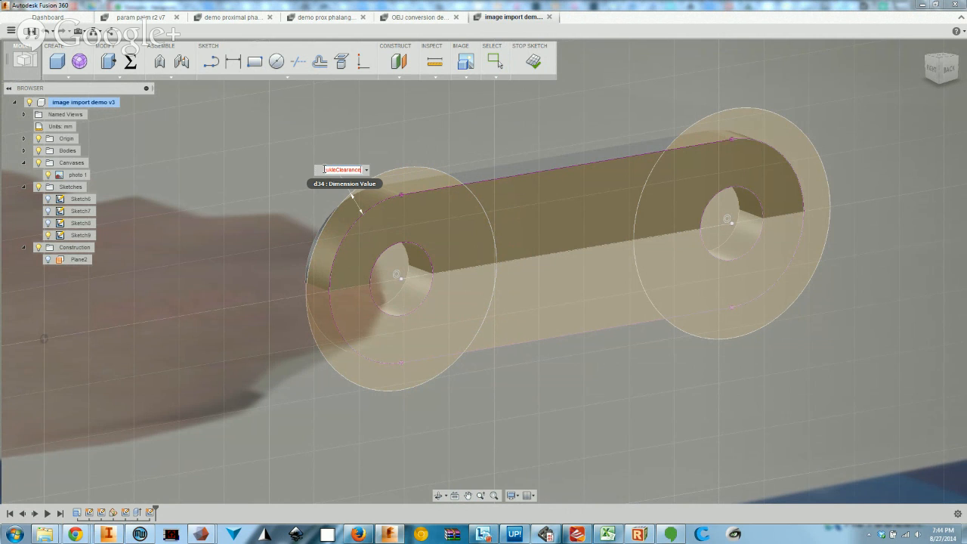
key("BackSpace")
key("BackSpace")
key("BackSpace")
key("BackSpace")
key("BackSpace")
key("BackSpace")
key("BackSpace")
key("BackSpace")
key("BackSpace")
key("BackSpace")
key("BackSpace")
key("BackSpace")
type("kleClearance")
key("Return")
Apply an Equal constraint between the two large circles around the pin holes
left_click(363, 61)
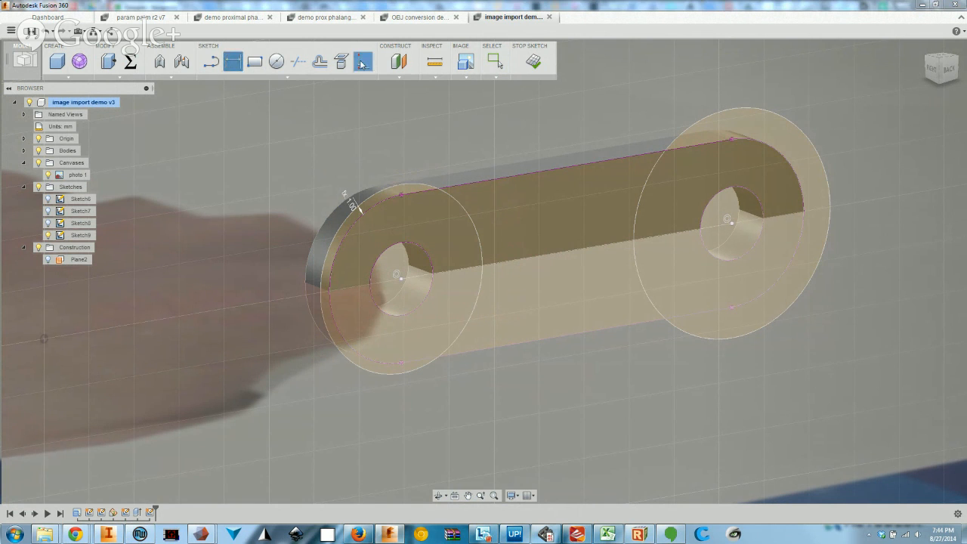
left_click(837, 287)
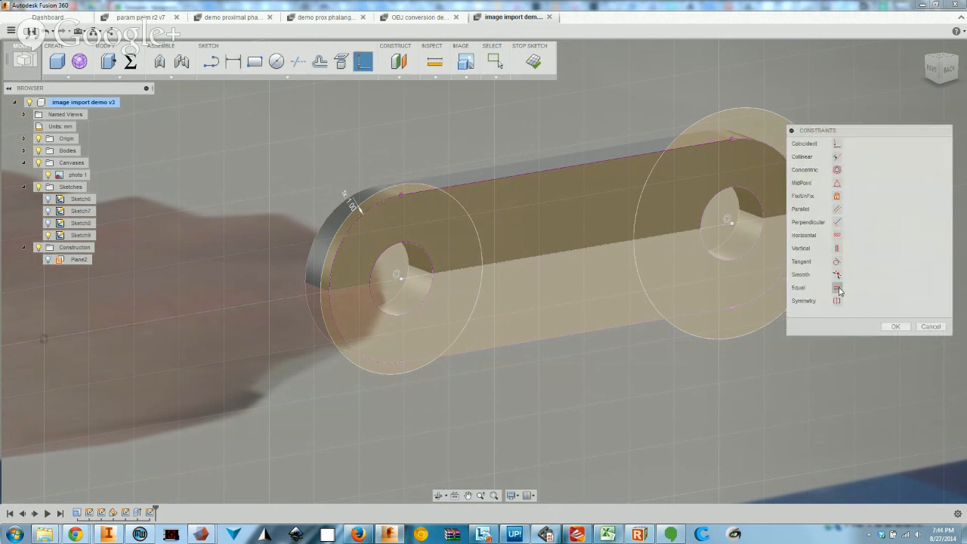
left_click(402, 183)
left_click(710, 121)
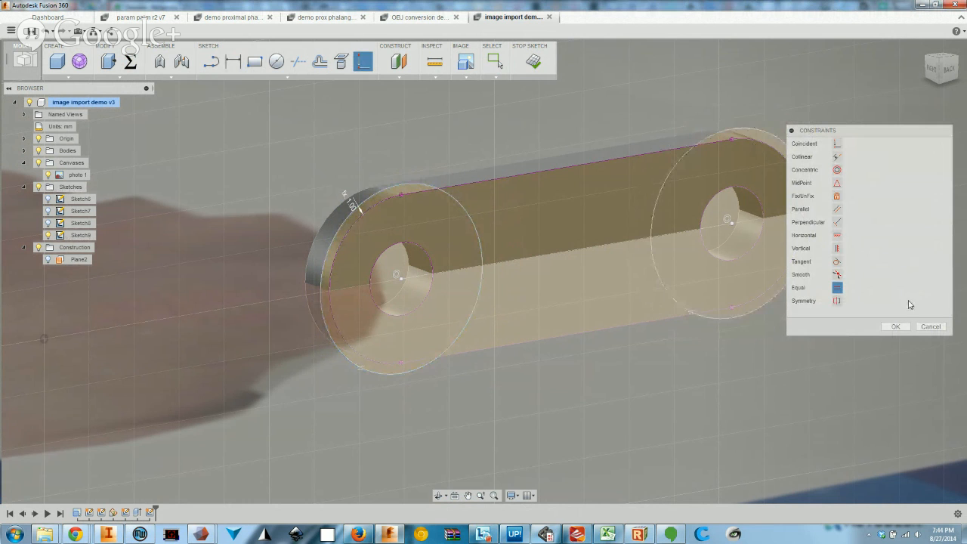
left_click(896, 326)
Draw a line from each circle's inner tangent point on the centreline perpendicular to the slot's lower edge, and finish the sketch
middle_click_drag(575, 295, 585, 321, "shift")
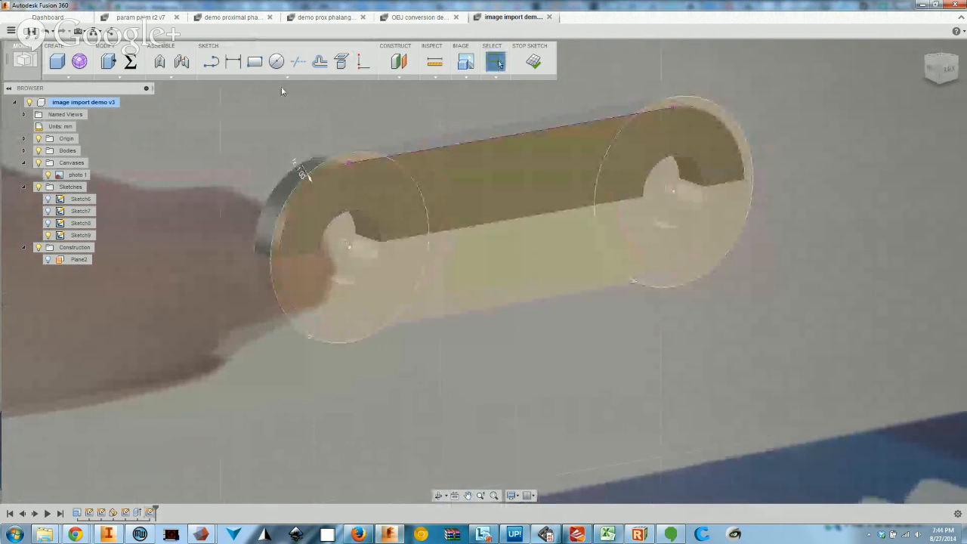
left_click(211, 61)
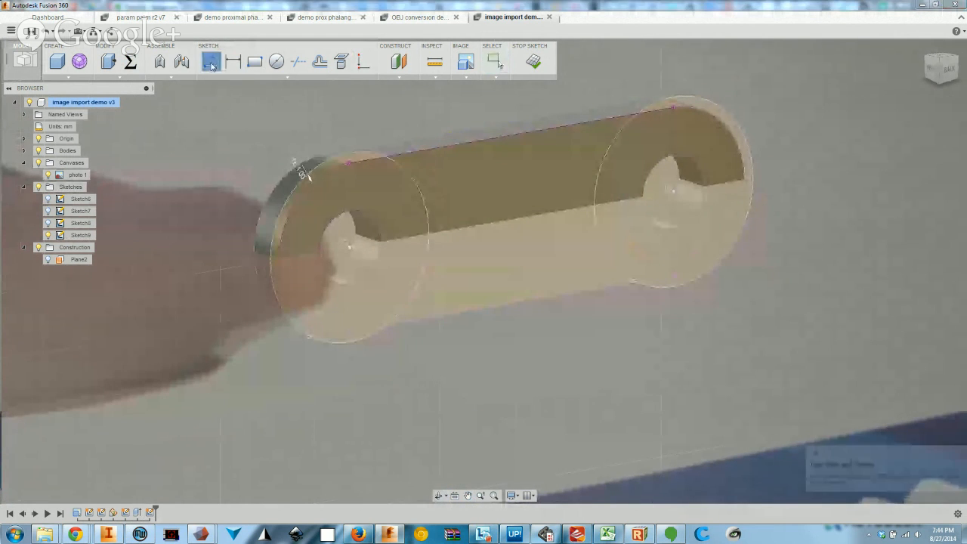
left_click(428, 235)
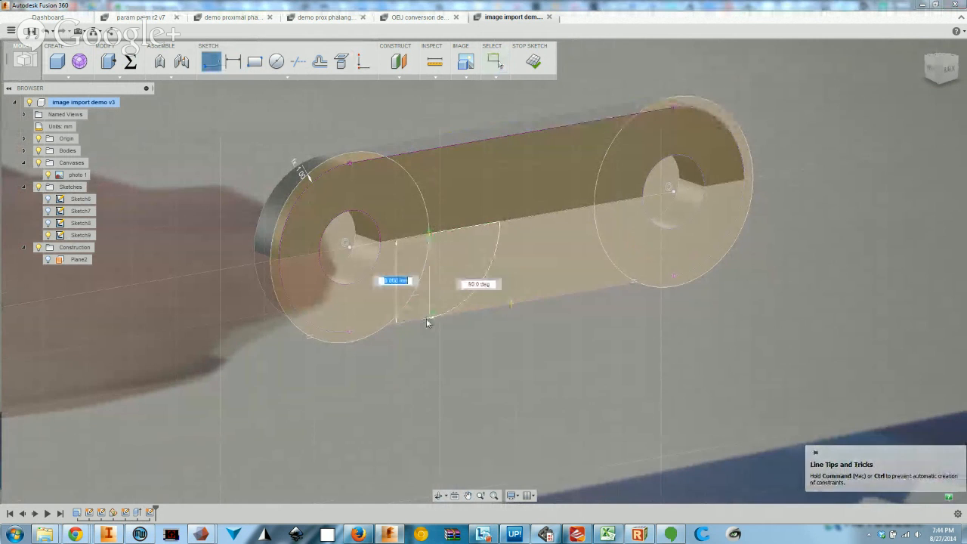
left_click(427, 318)
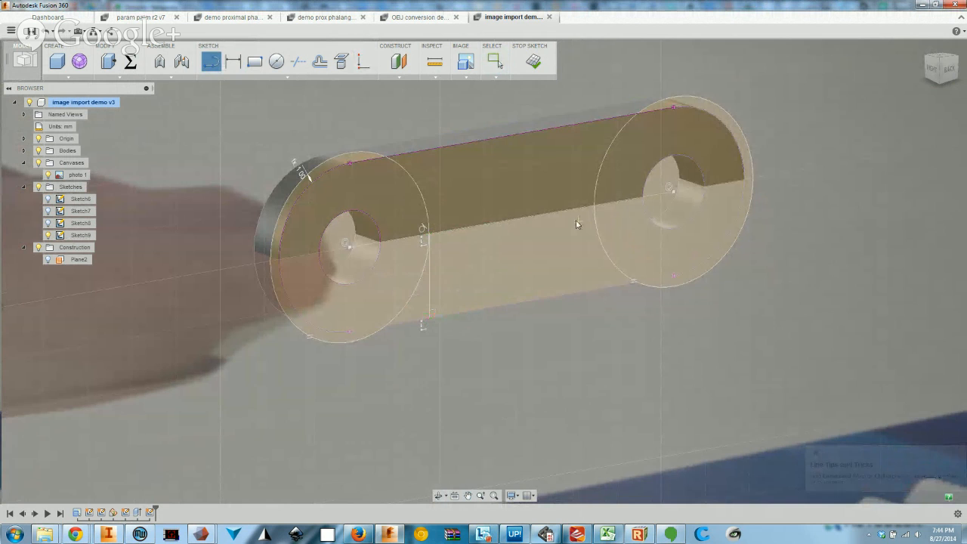
left_click(594, 204)
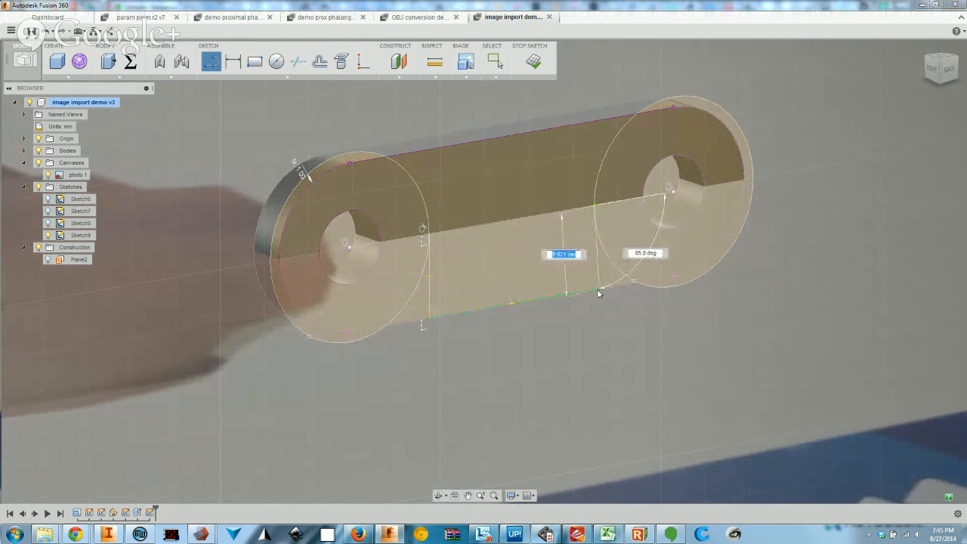
left_click(595, 295)
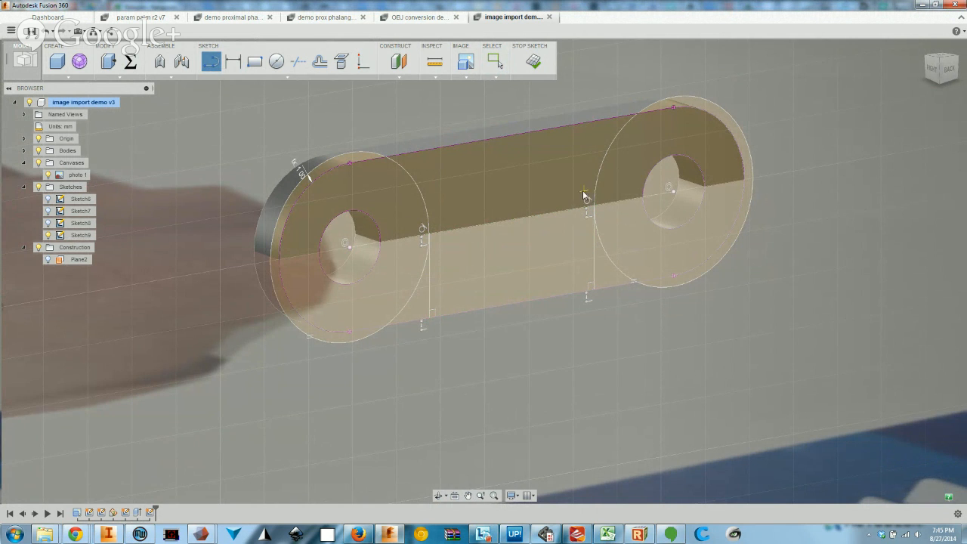
key("Escape")
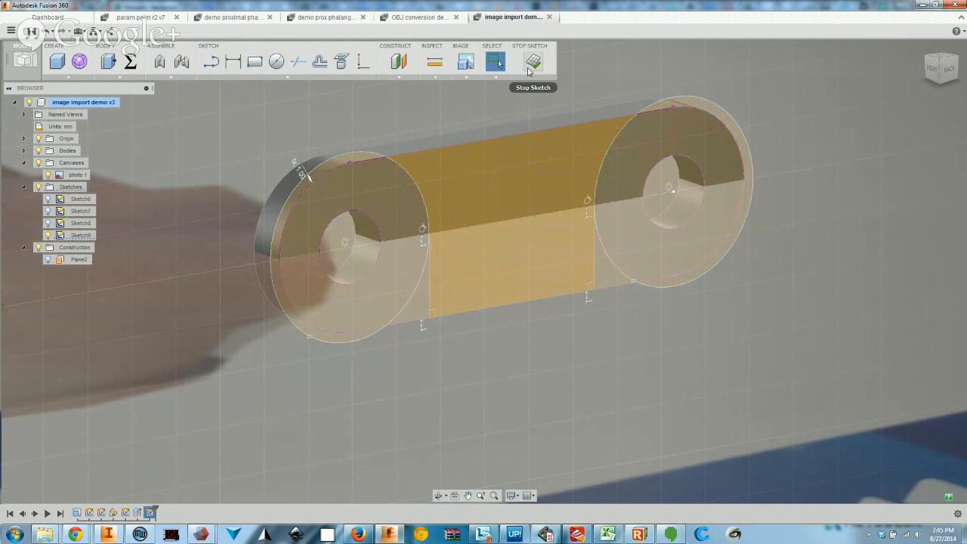
left_click(533, 64)
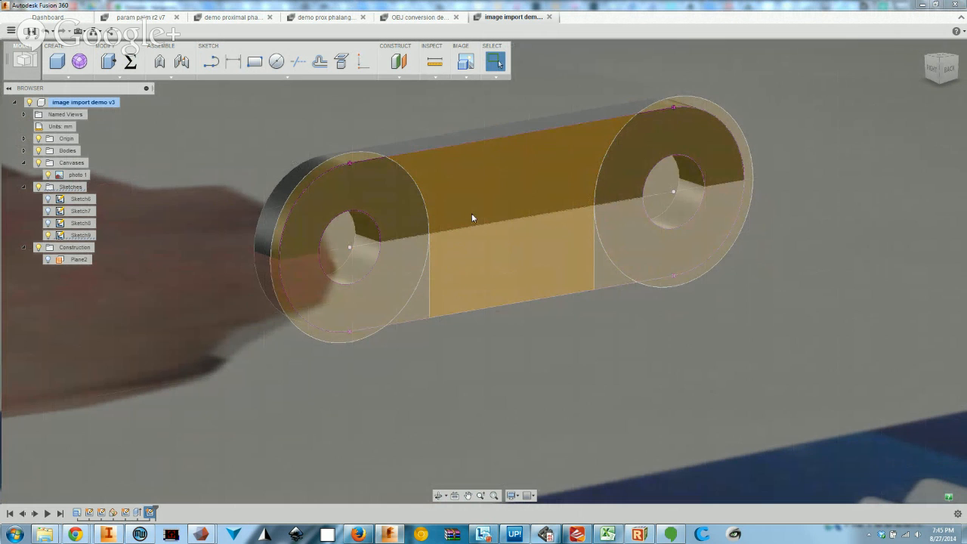
Extrude the middle profile between the two circles outward by phalangeWidth / 4, joining it to the slot body
left_click(471, 217)
key("e")
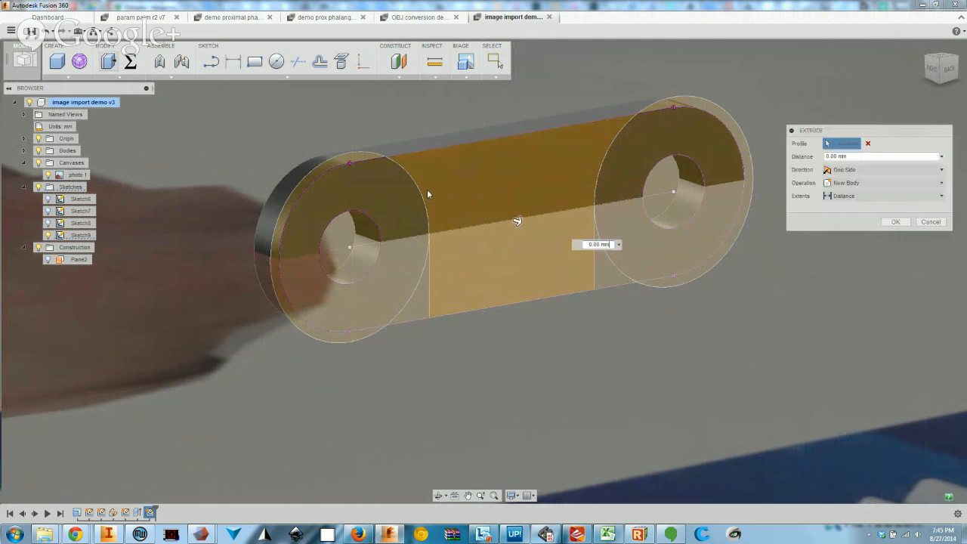
left_click_drag(518, 220, 542, 229)
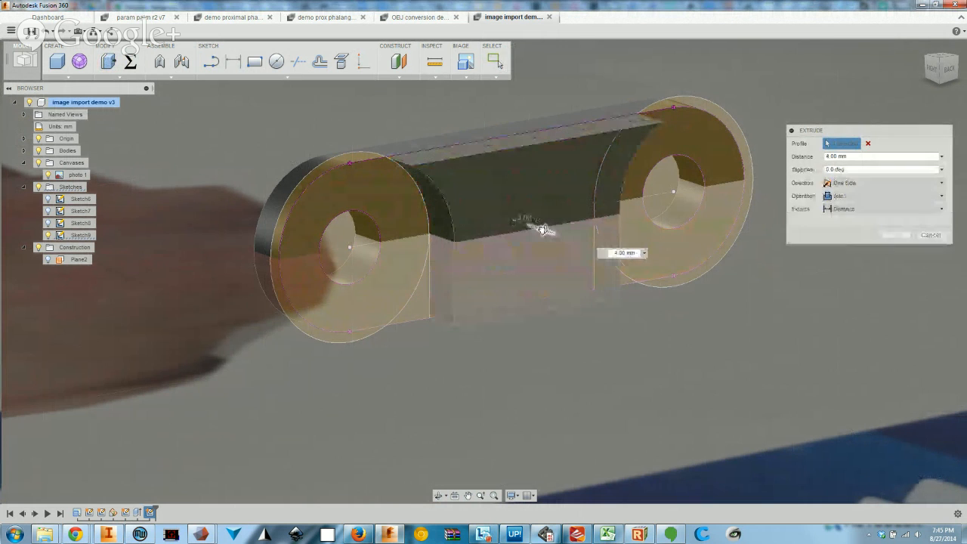
left_click(940, 156)
left_click(854, 157)
double_click(854, 157)
left_click(941, 156)
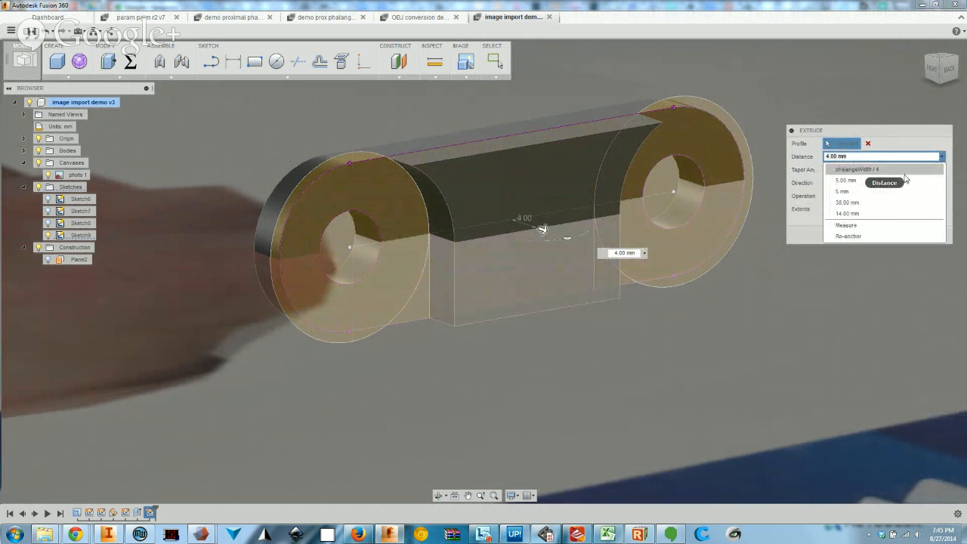
left_click(897, 236)
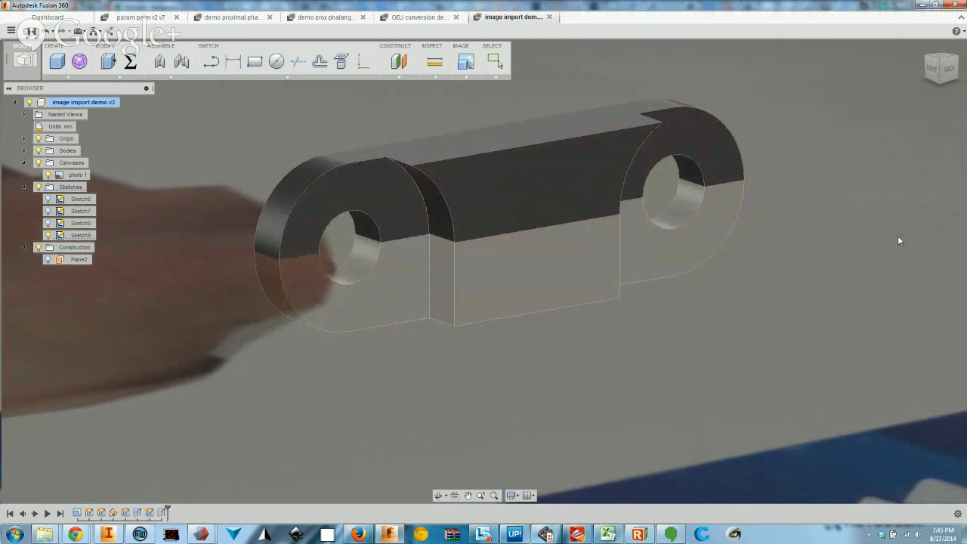
Hide the photo 1 canvas and select the curved outer face of the body's hand-side rounded end
scroll(370, 208, "up", 8)
middle_click_drag(386, 216, 448, 290, "shift")
mouse_move(332, 231)
middle_mouse_down("shift")
mouse_move(321, 216)
mouse_move(332, 221)
middle_mouse_up("shift")
middle_click_drag(414, 323, 333, 344)
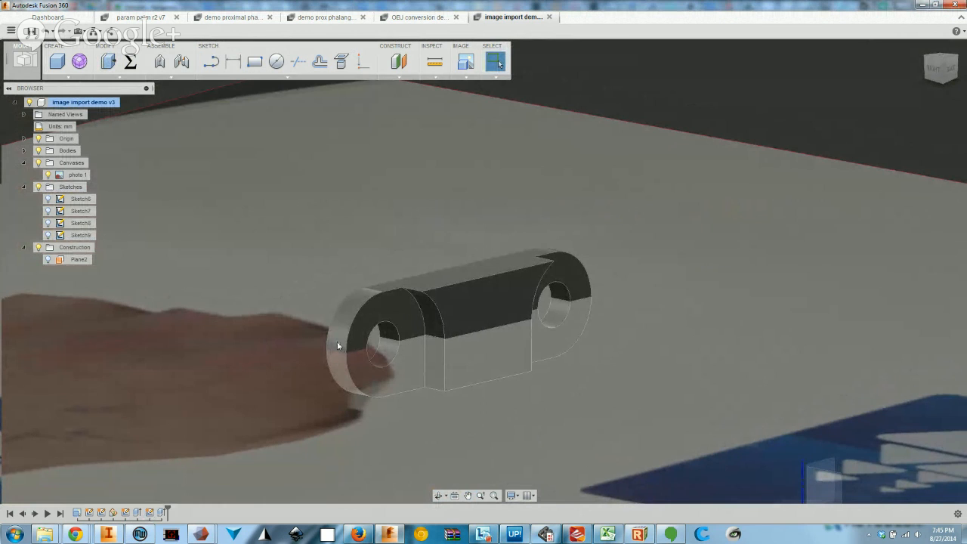
left_click(51, 176)
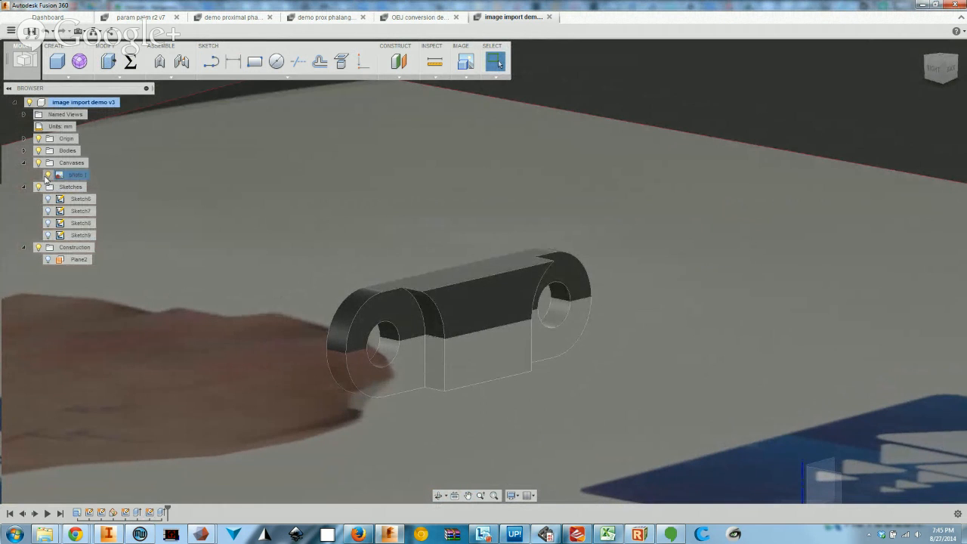
left_click(47, 175)
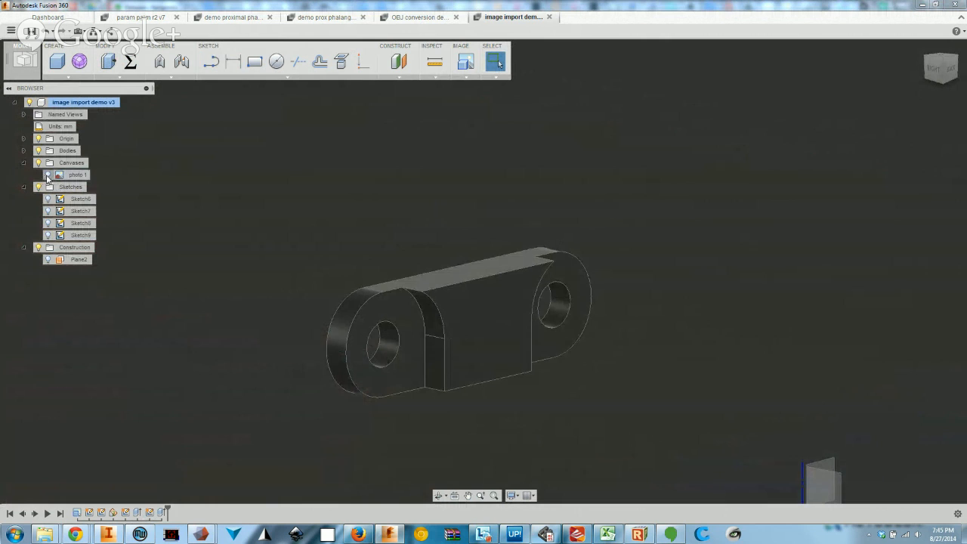
left_click(47, 175)
left_click(48, 176)
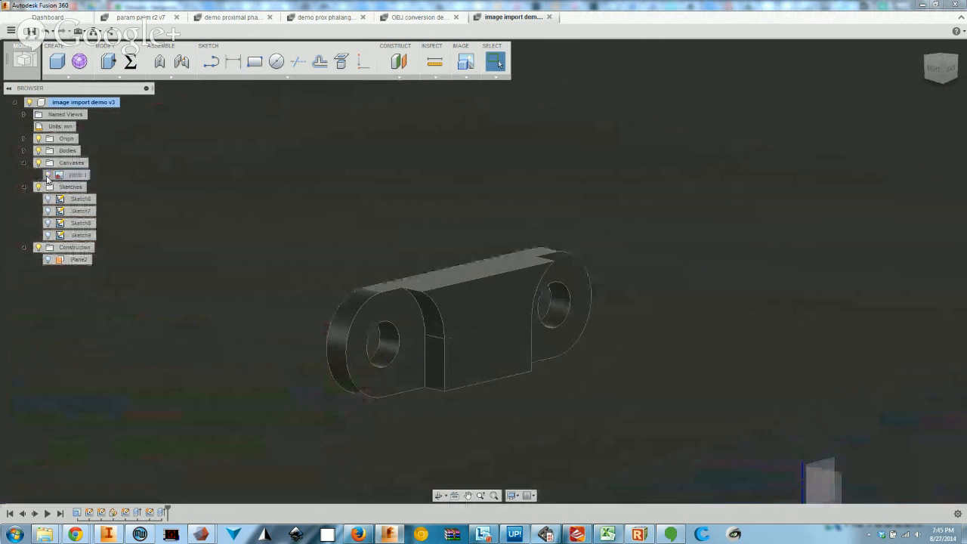
left_click(338, 344)
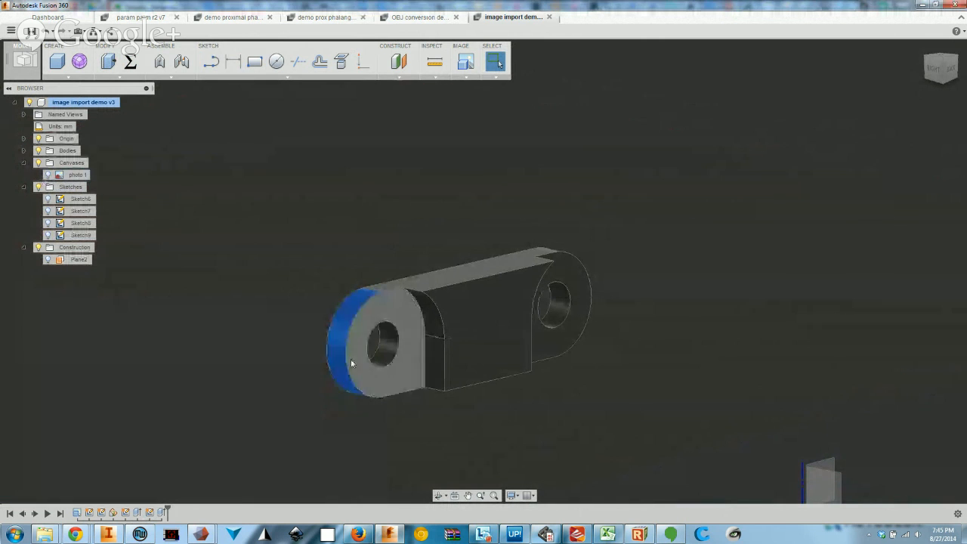
middle_click_drag(330, 358, 339, 362, "shift")
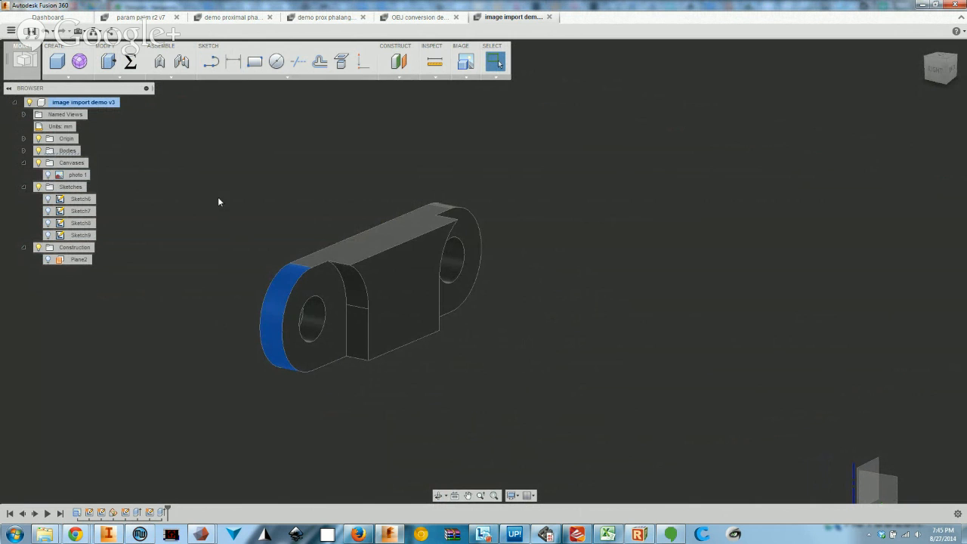
middle_click_drag(277, 334, 357, 304, "shift")
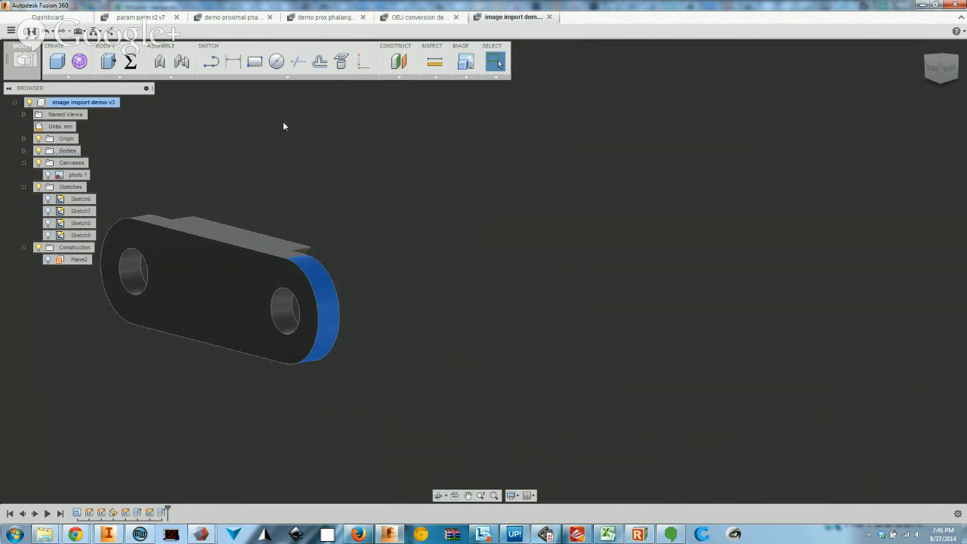
left_click(405, 75)
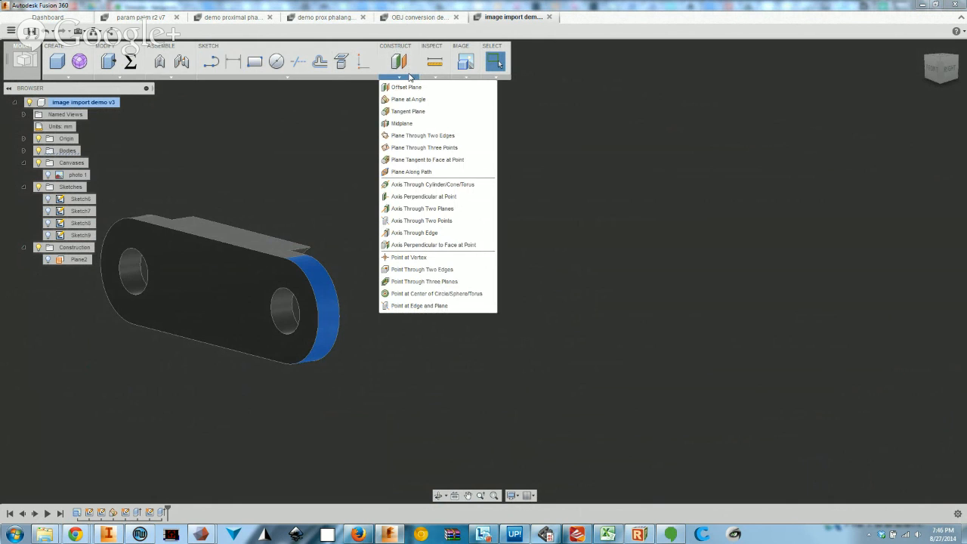
left_click(408, 79)
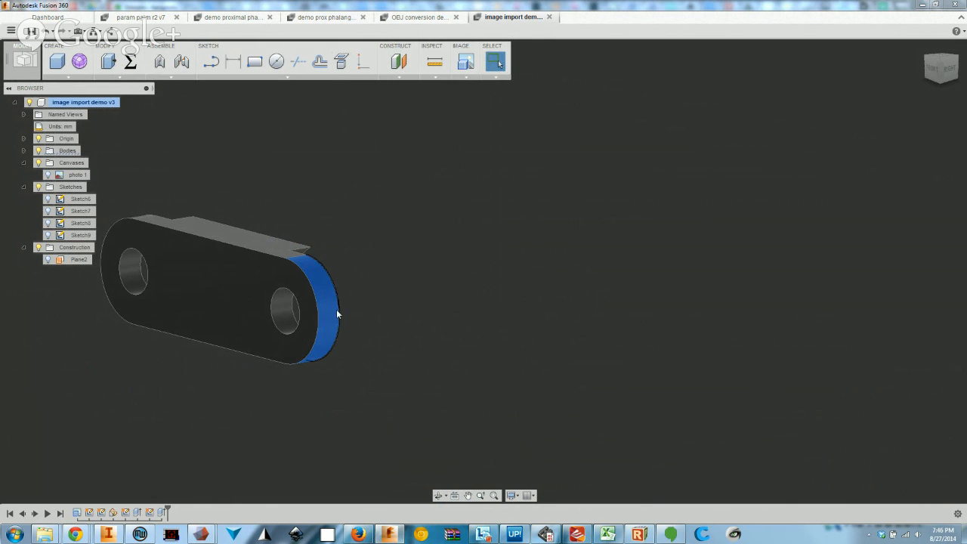
left_click(324, 351)
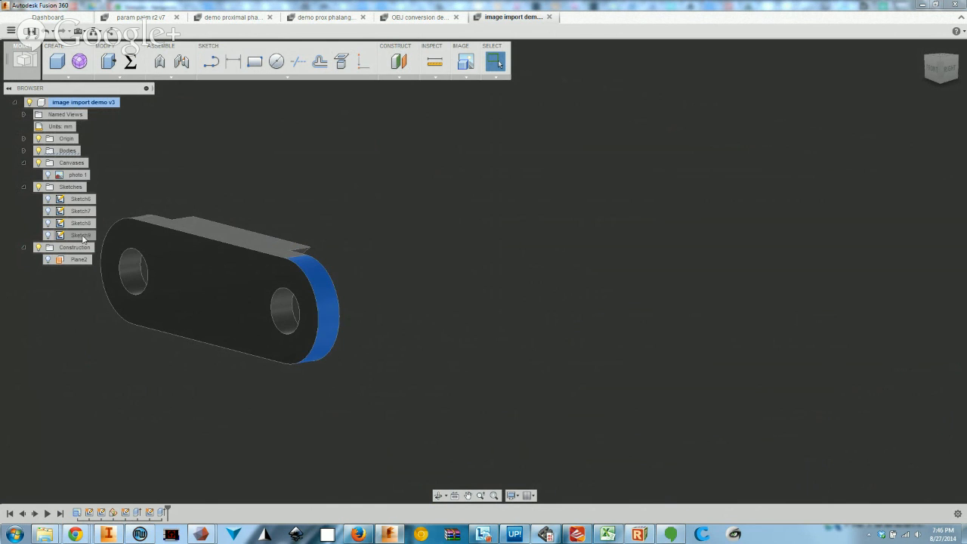
left_click(400, 77)
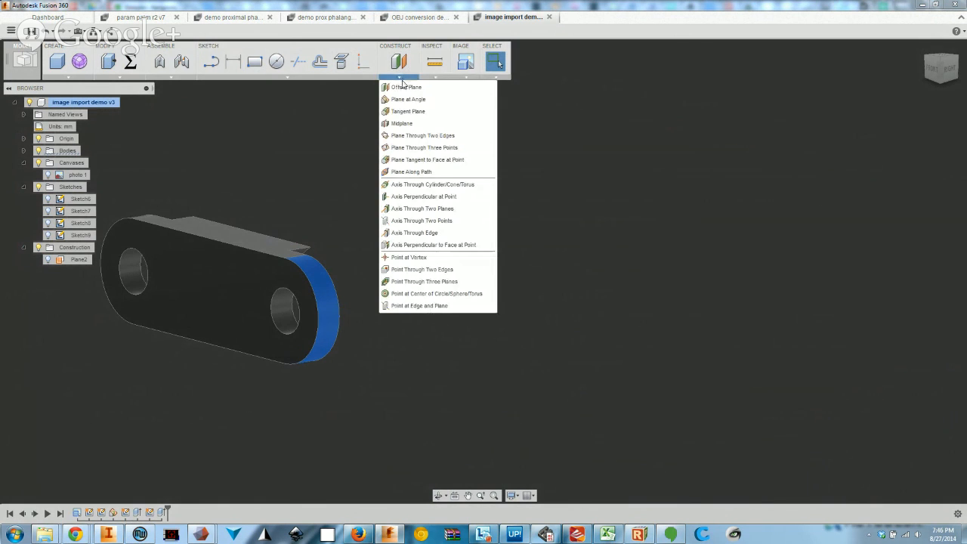
left_click(411, 111)
middle_click_drag(271, 367, 351, 381, "shift")
mouse_move(326, 341)
middle_mouse_down("shift")
mouse_move(315, 334)
mouse_move(327, 338)
mouse_move(318, 334)
mouse_move(320, 354)
mouse_move(329, 334)
mouse_move(333, 346)
middle_mouse_up("shift")
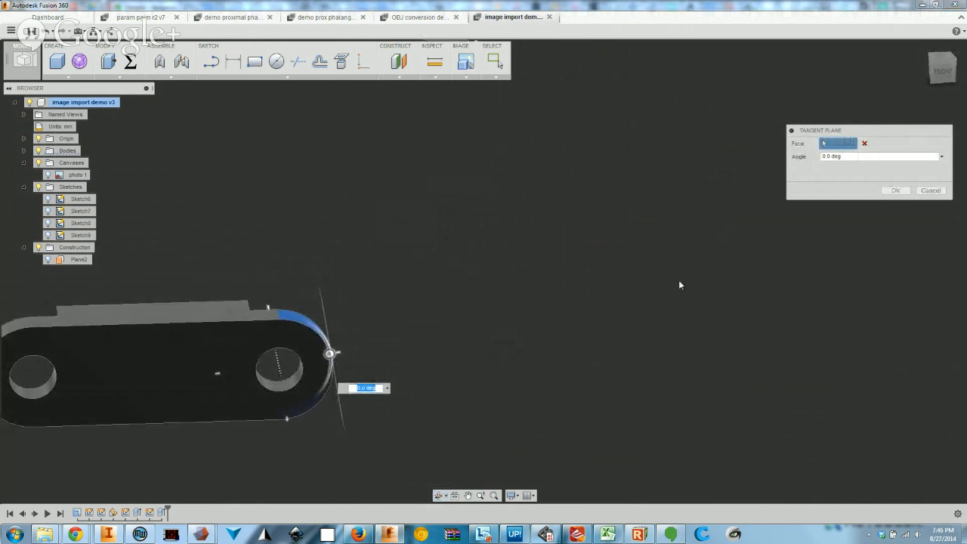
left_click(221, 309)
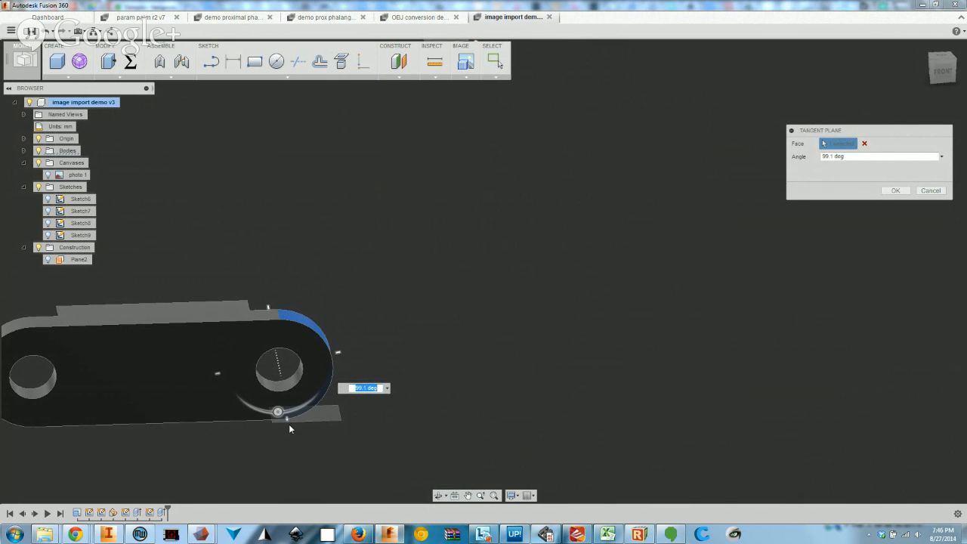
left_click_drag(278, 411, 329, 360)
type("0")
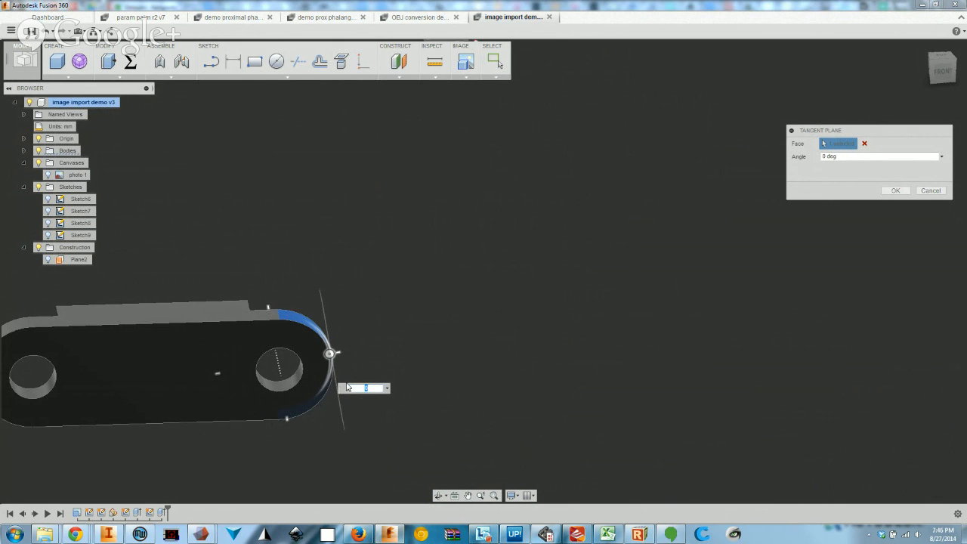
mouse_move(307, 388)
middle_mouse_down("shift")
mouse_move(299, 379)
mouse_move(276, 386)
mouse_move(290, 366)
mouse_move(300, 393)
mouse_move(283, 382)
mouse_move(201, 377)
mouse_move(302, 370)
middle_mouse_up("shift")
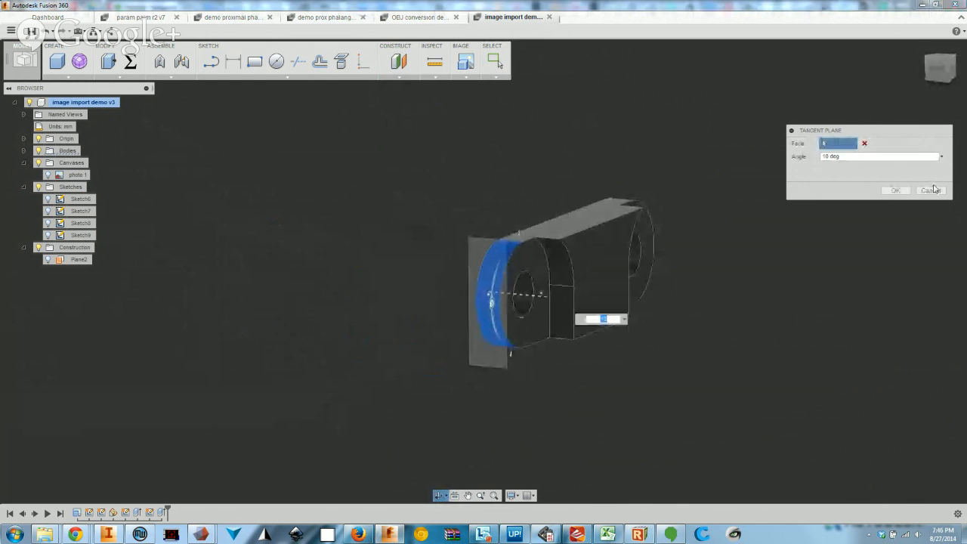
key("Escape")
Create a tangent plane on the hand-side rounded end's curved face, rotated round to the pin hole's inner side facing the thickened middle
left_click(400, 76)
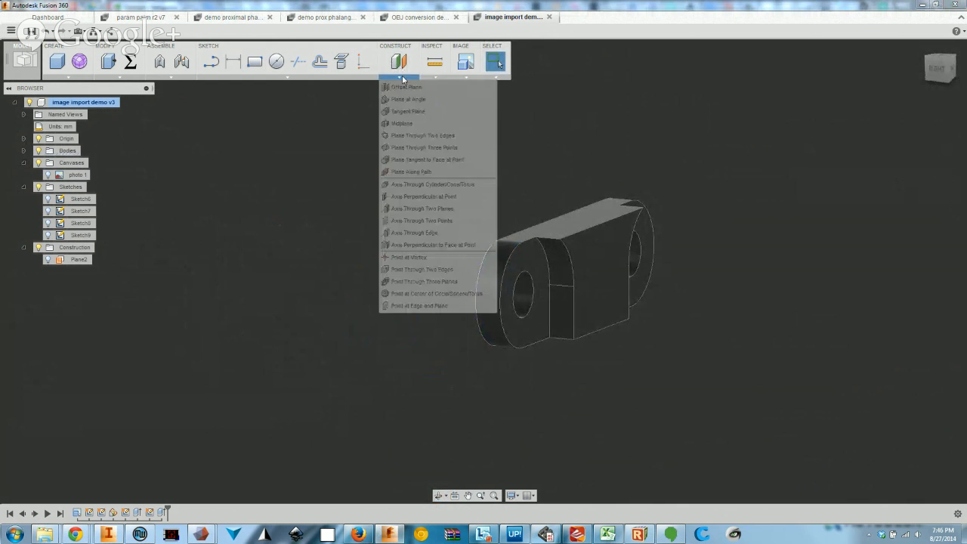
left_click(407, 112)
left_click(484, 319)
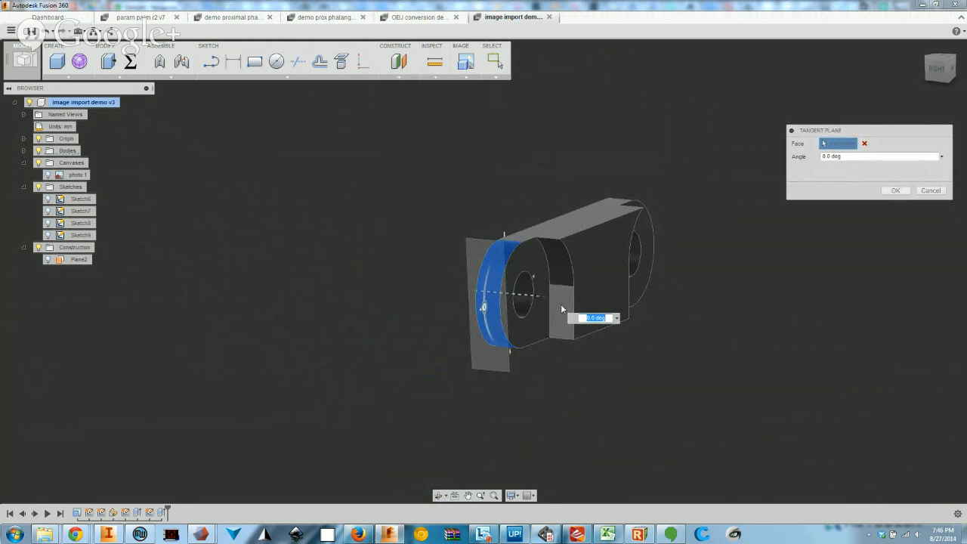
left_click_drag(484, 308, 530, 284)
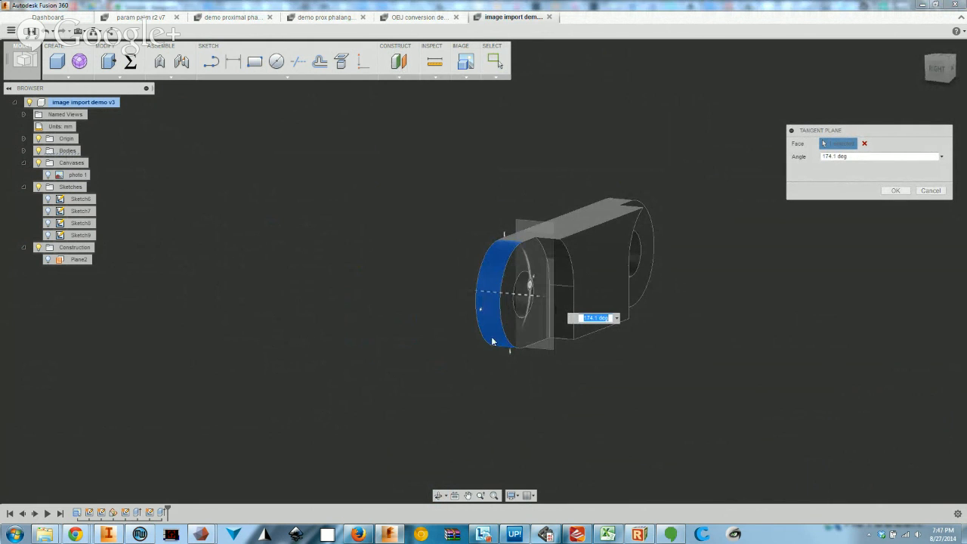
middle_click_drag(534, 319, 466, 324, "shift")
middle_click_drag(709, 328, 761, 320)
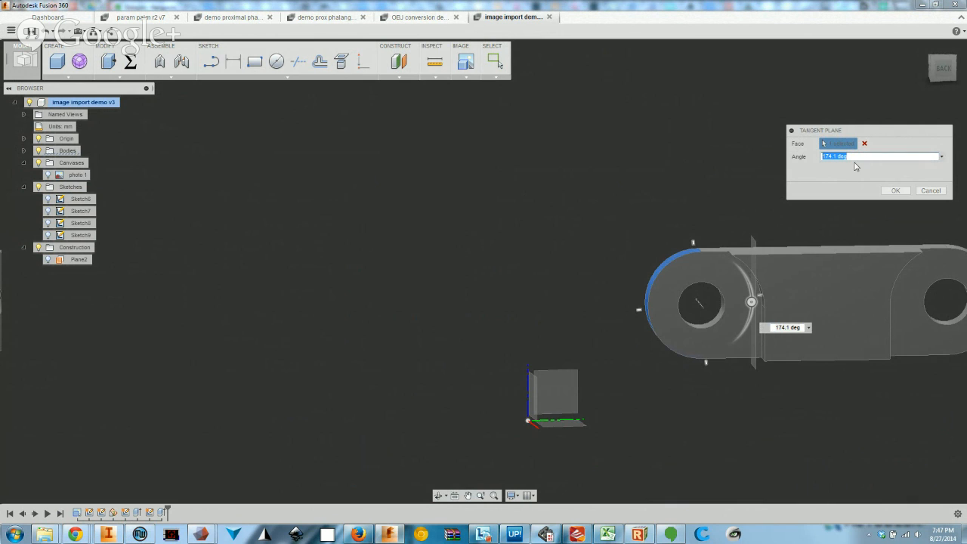
left_click(893, 192)
Start a sketch on the new tangent plane and project the curved end face's outline into it
middle_click_drag(518, 317, 747, 317, "shift")
middle_click_drag(227, 309, 381, 305, "shift")
scroll(323, 306, "up", 5)
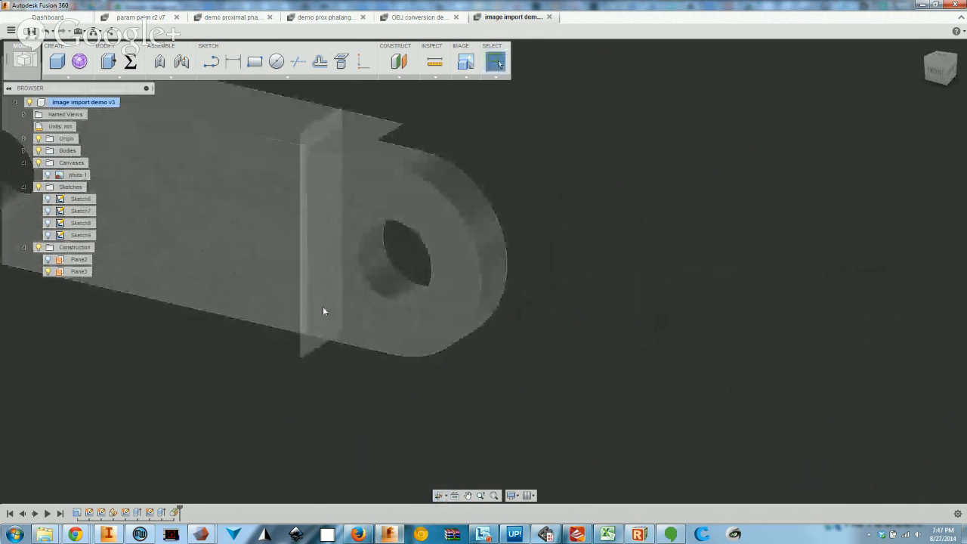
left_click(335, 361)
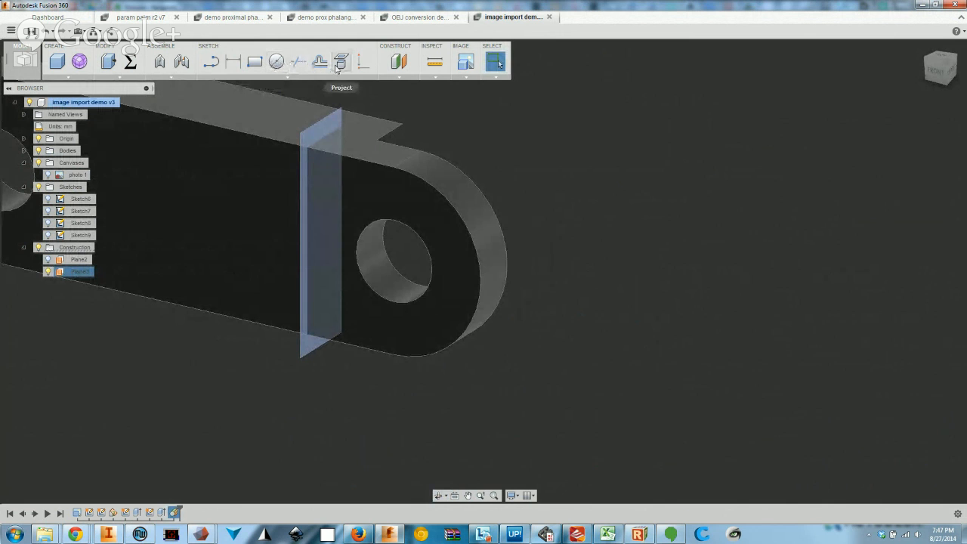
left_click(211, 62)
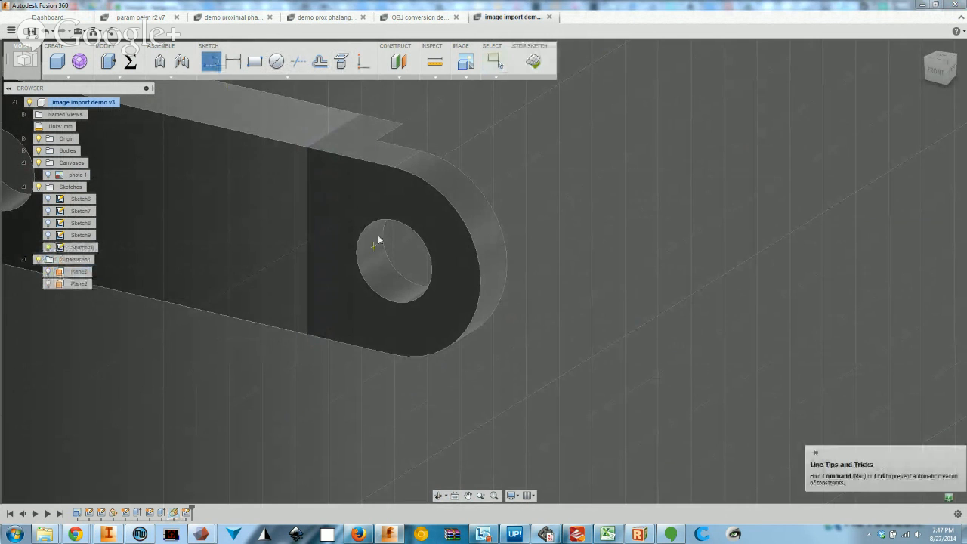
scroll(412, 223, "down", 3)
middle_click_drag(490, 250, 464, 209, "shift")
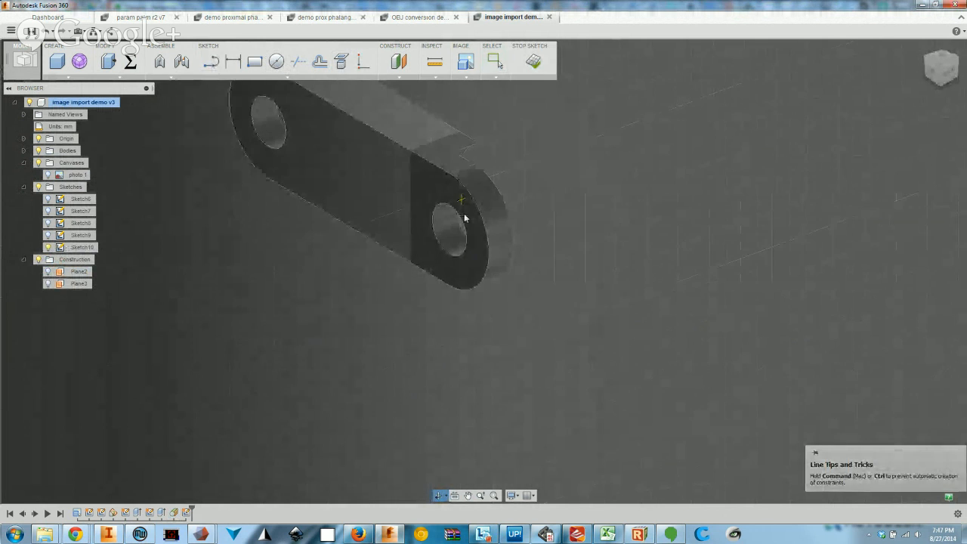
left_click(343, 65)
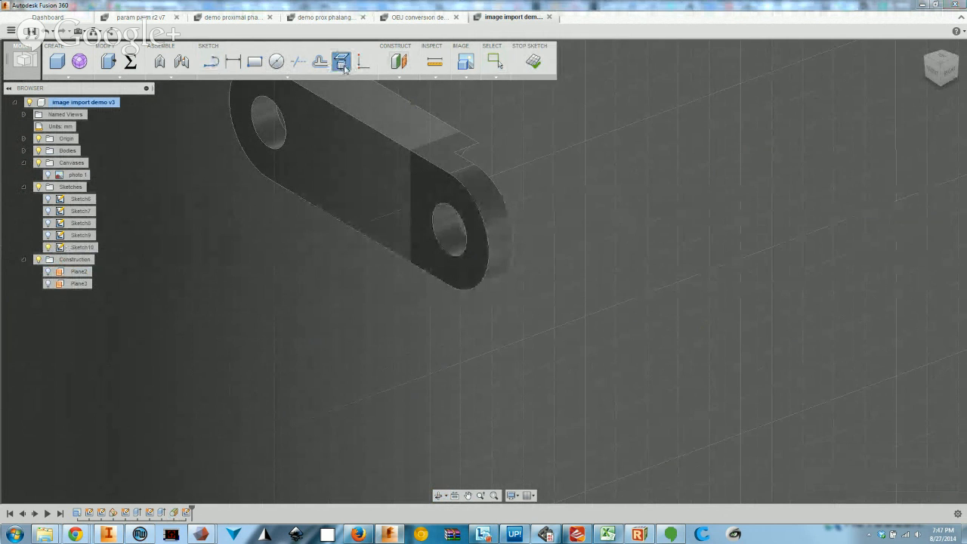
left_click(500, 236)
middle_click_drag(428, 198, 411, 262, "shift")
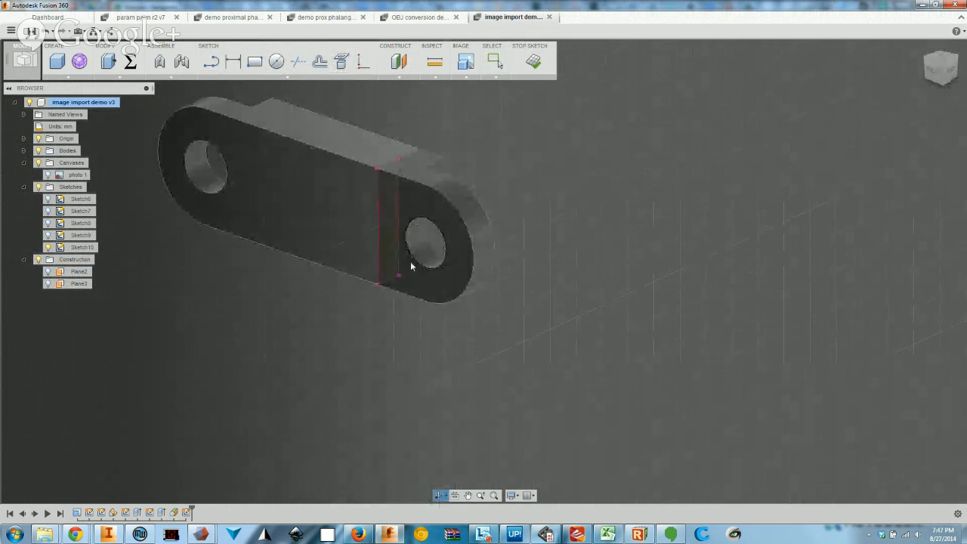
Draw two small circles centred on the projected rectangle's long edge along the flat side face, one near its upper end and one near its lower end
scroll(388, 197, "up", 5)
middle_click_drag(388, 198, 359, 217, "shift")
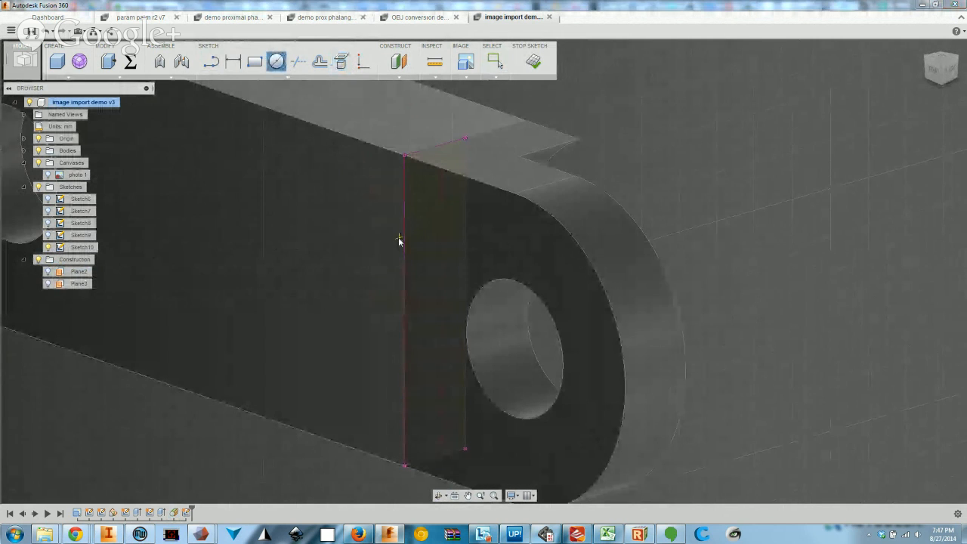
left_click(404, 206)
left_click(412, 225)
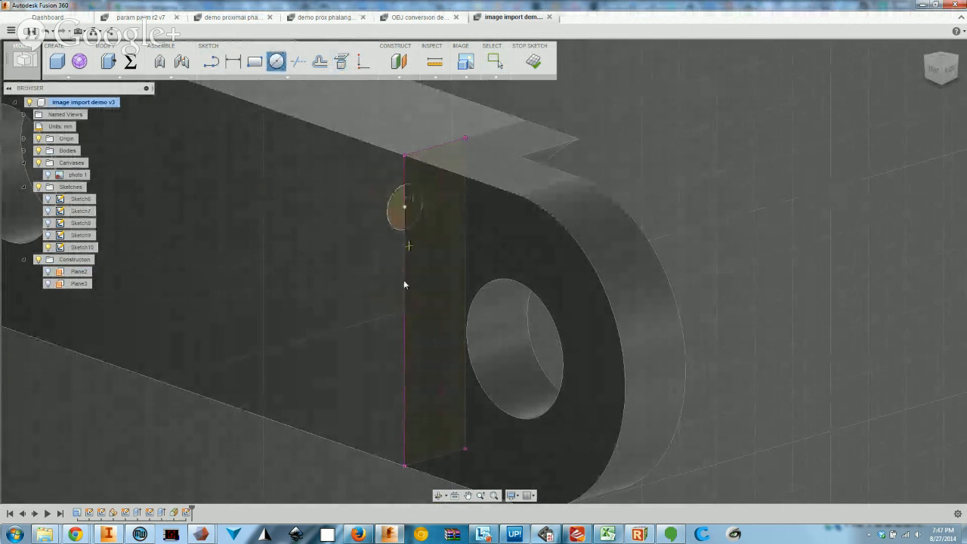
left_click(405, 416)
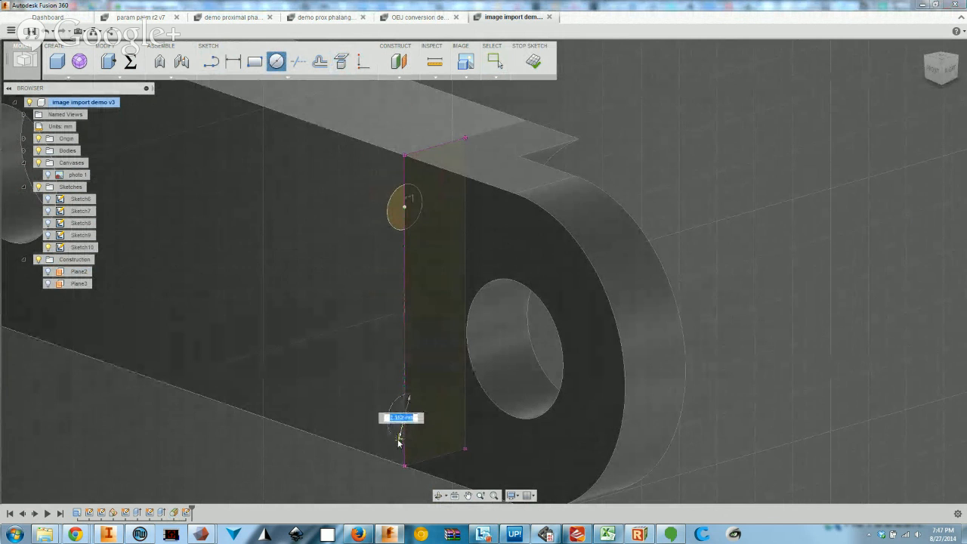
left_click(402, 432)
key("Escape")
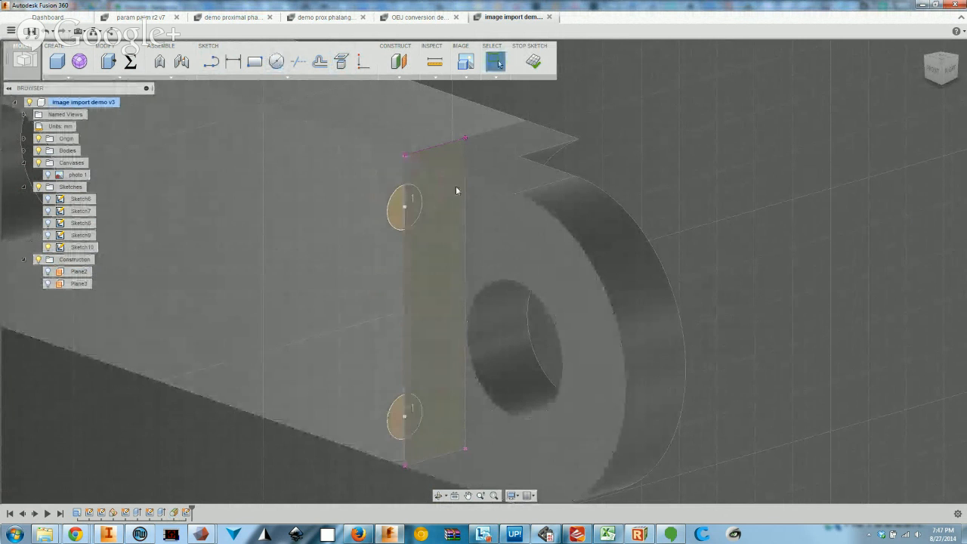
Add a user parameter cableChannel in mm with the expression 2.5 and the comment "diameter of the cable channels"
scroll(321, 237, "down", 2)
middle_click_drag(482, 226, 716, 209)
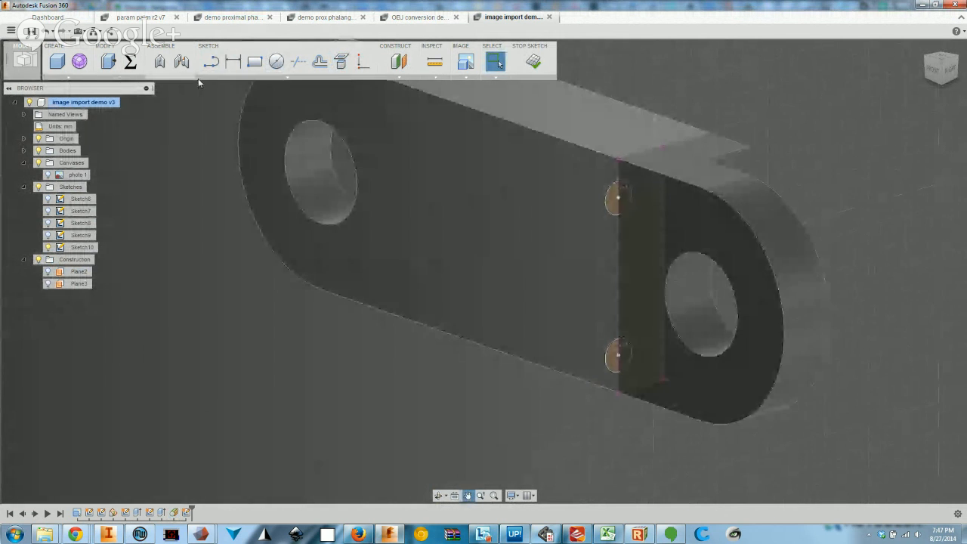
left_click(130, 64)
left_click_drag(747, 69, 333, 122)
left_click(136, 159)
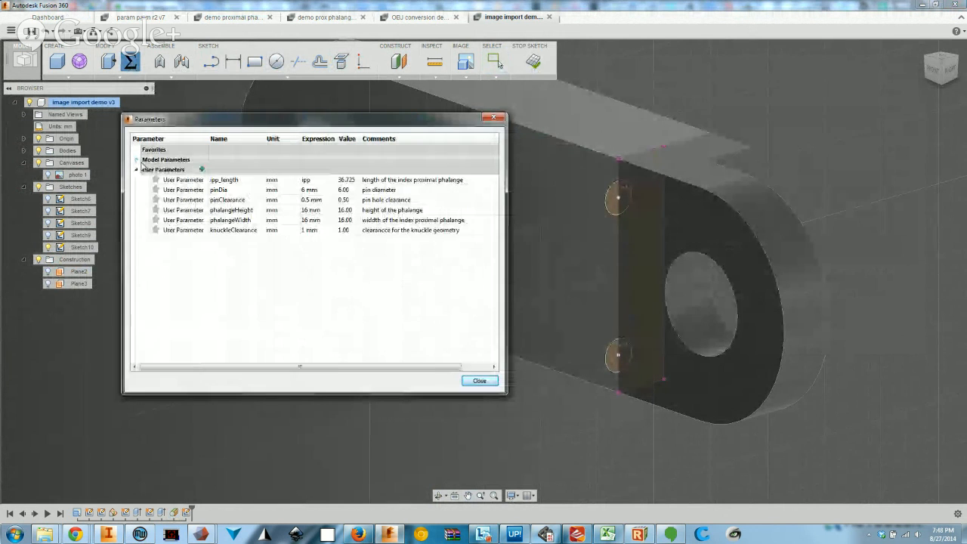
left_click(201, 169)
type("cableChannel")
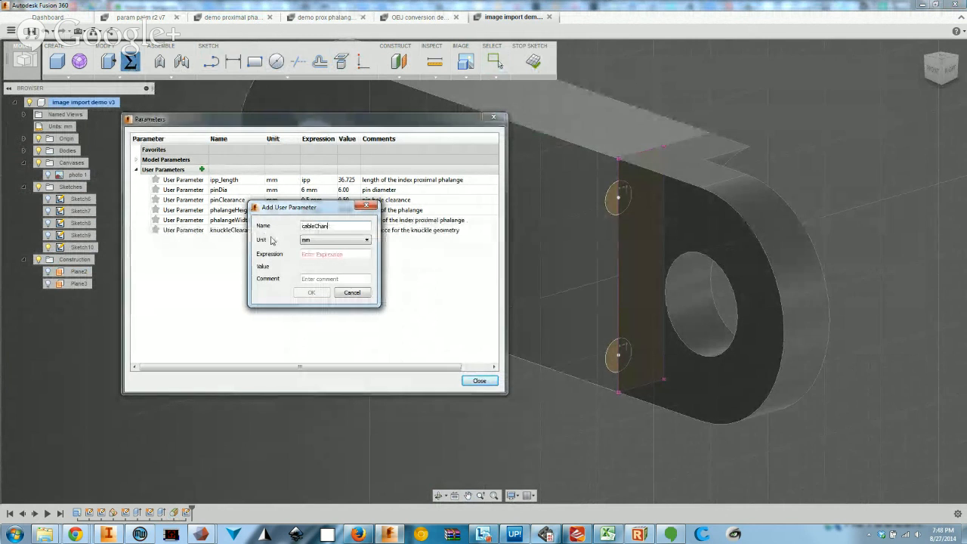
key("Tab")
key("Tab")
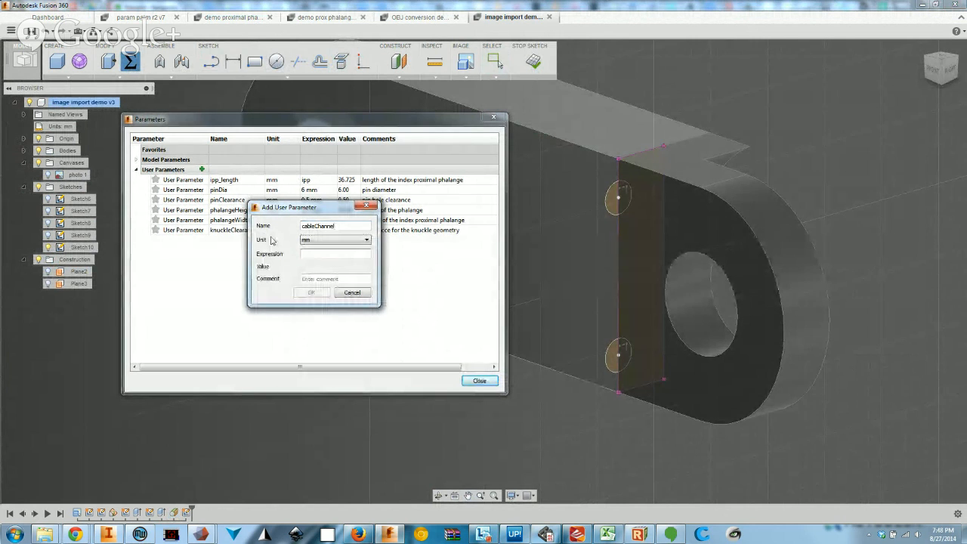
type("2.5")
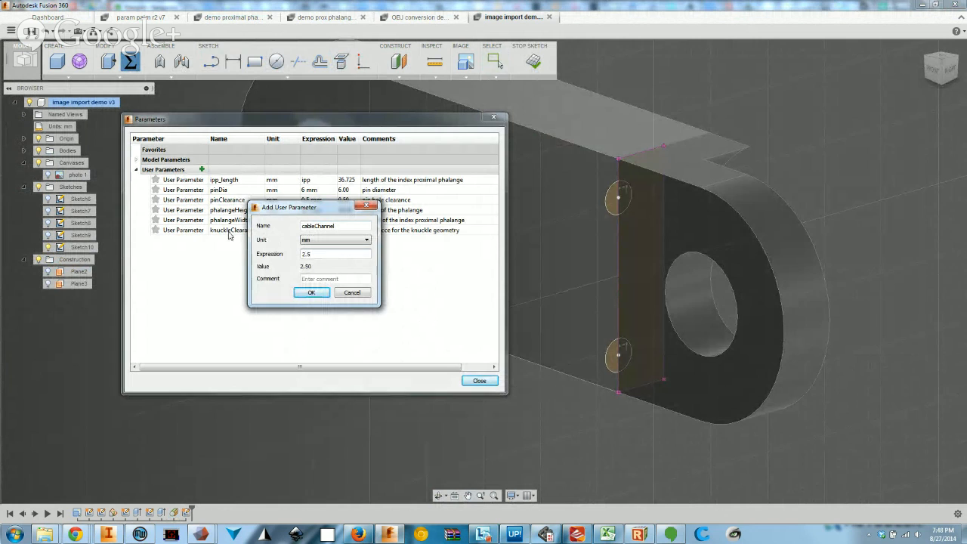
left_click(365, 281)
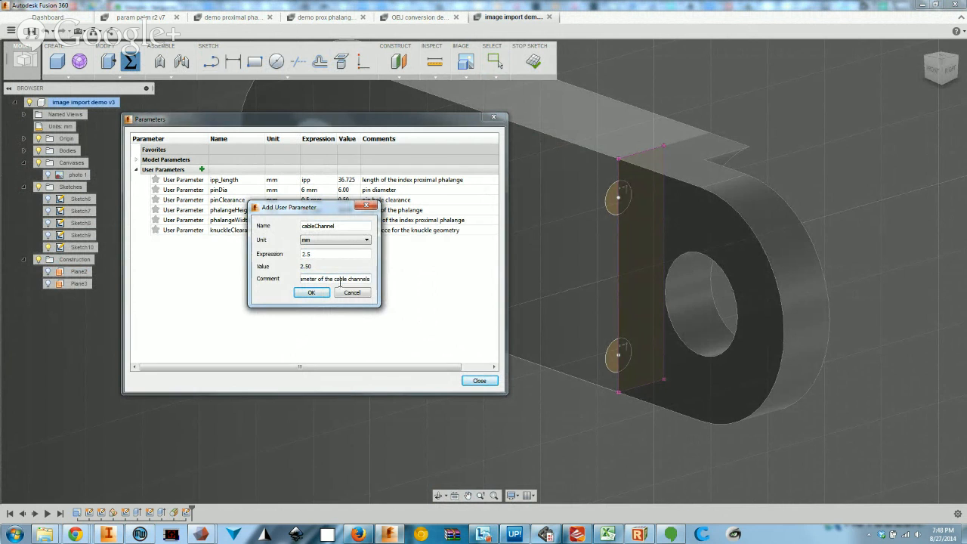
left_click(311, 293)
left_click(493, 117)
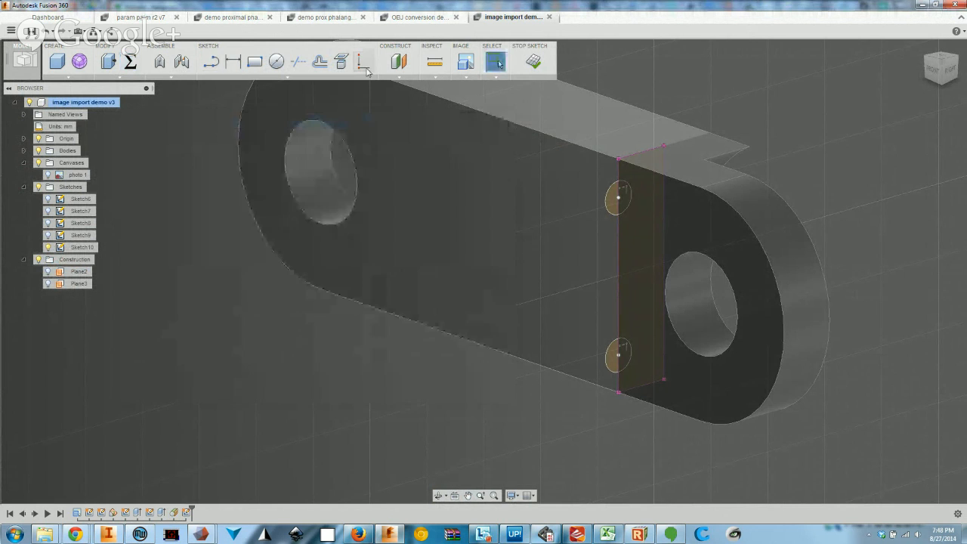
Dimension the upper small circle's diameter as cableChannel
left_click(233, 62)
left_click(614, 214)
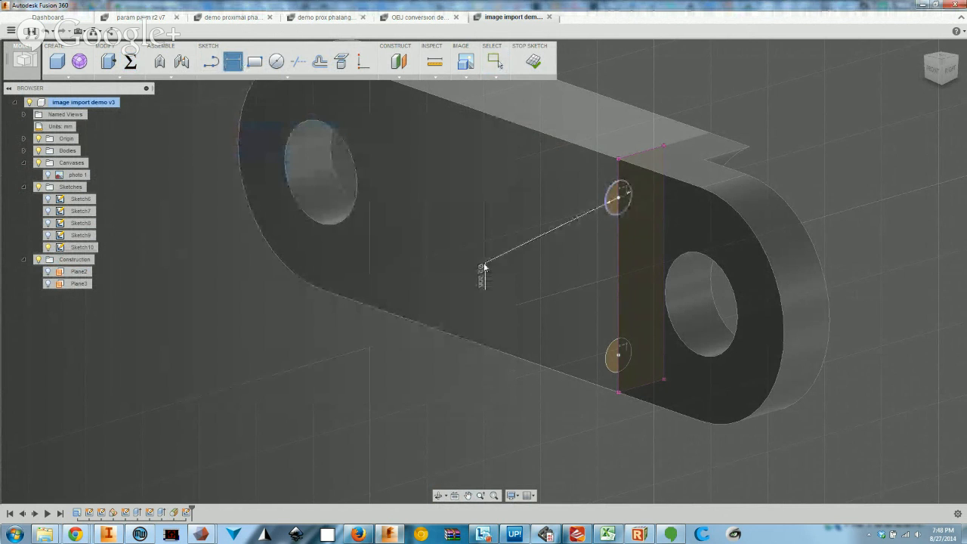
left_click(484, 273)
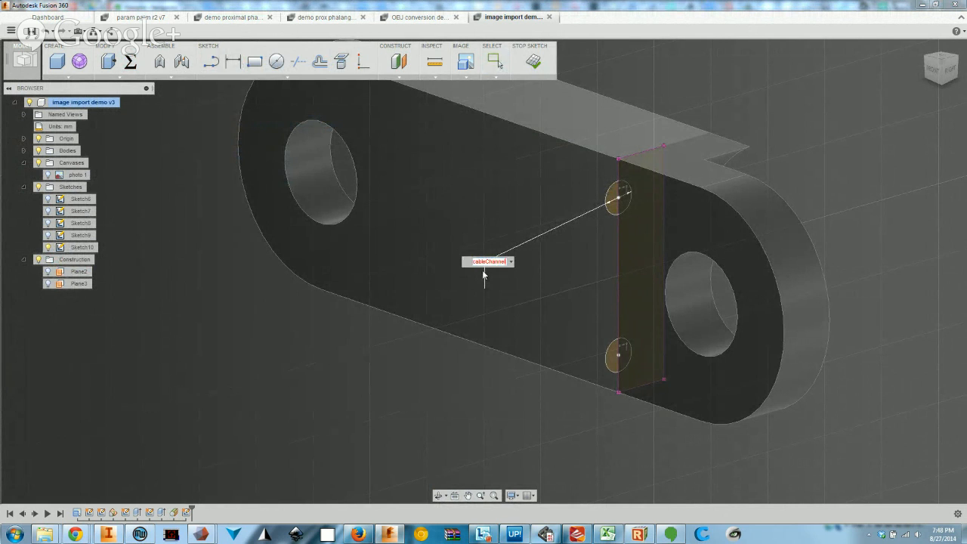
key("Return")
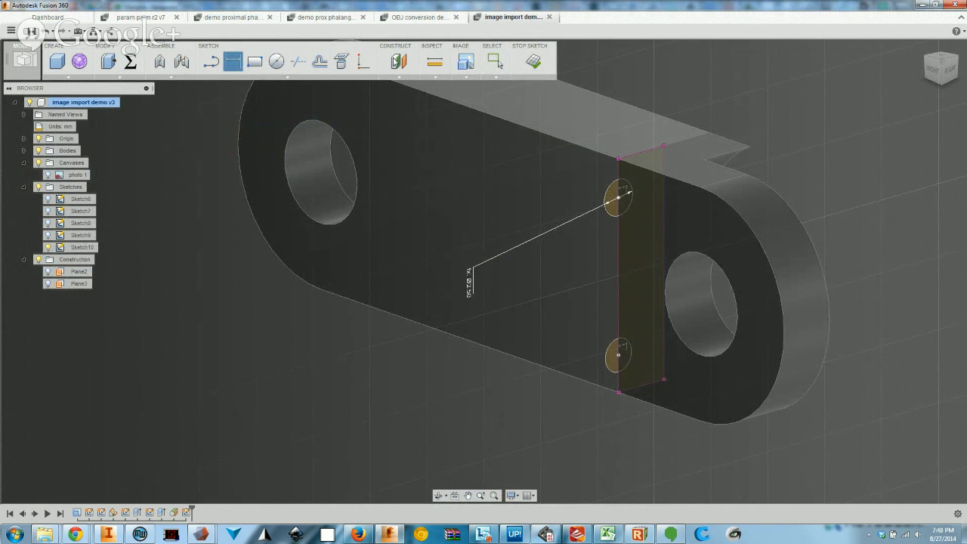
Apply an Equal constraint between the upper and lower cable channel circles
left_click(364, 62)
left_click(605, 212)
left_click(611, 366)
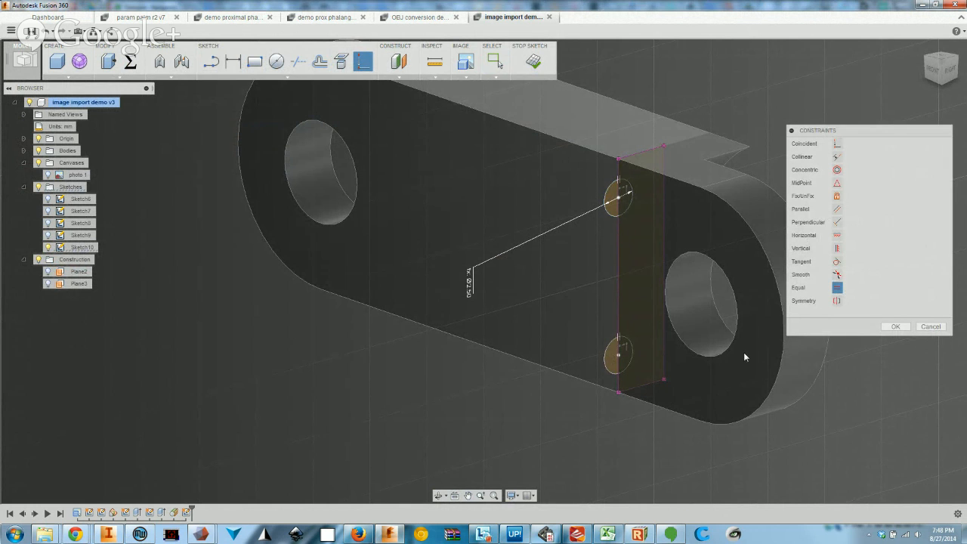
Dimension the upper cable channel circle's centre 2.5 mm from the projected rectangle's upper short edge
key("Escape")
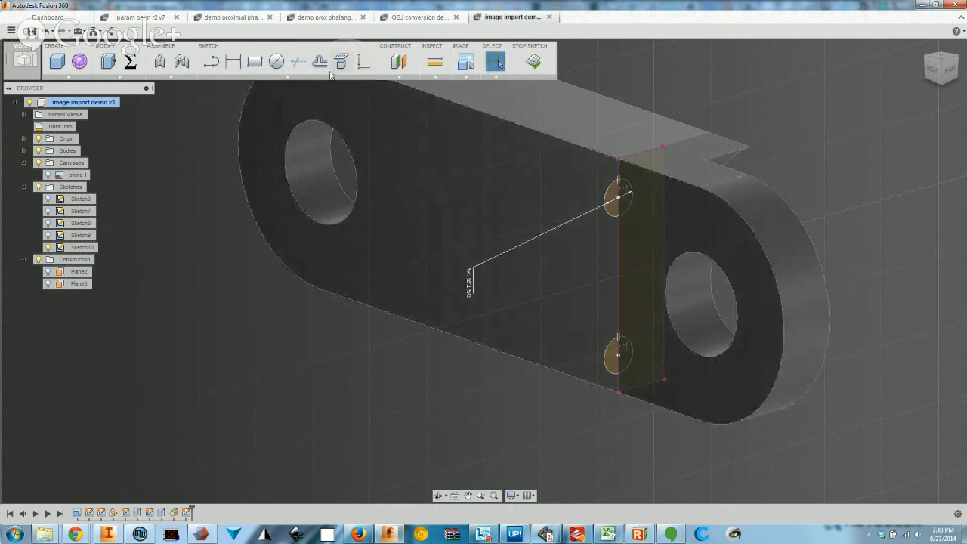
left_click(233, 62)
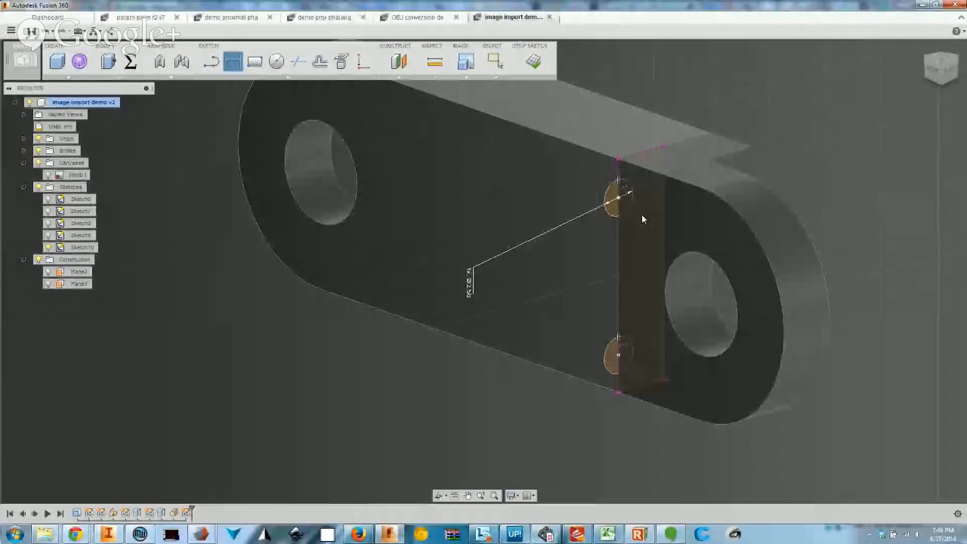
left_click(634, 158)
left_click(588, 206)
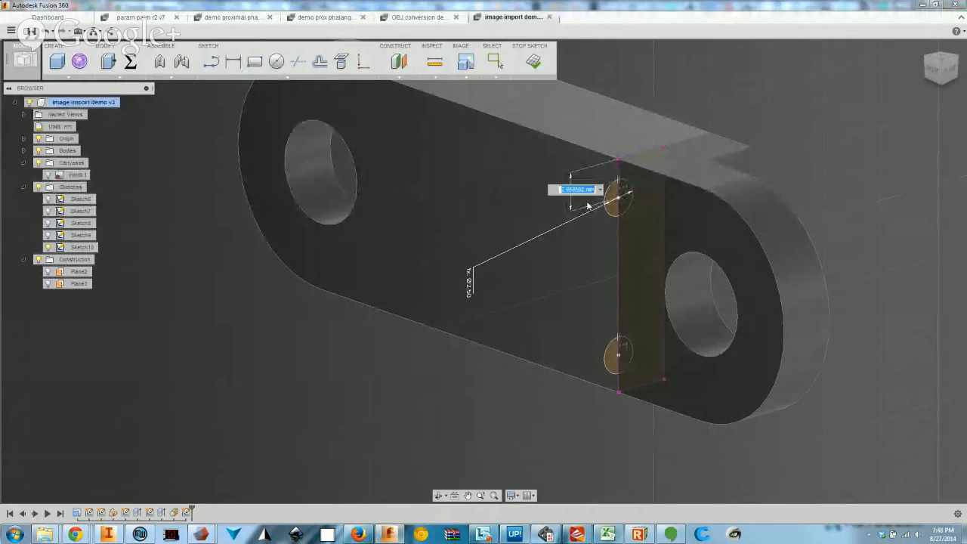
type("2.5")
key("Return")
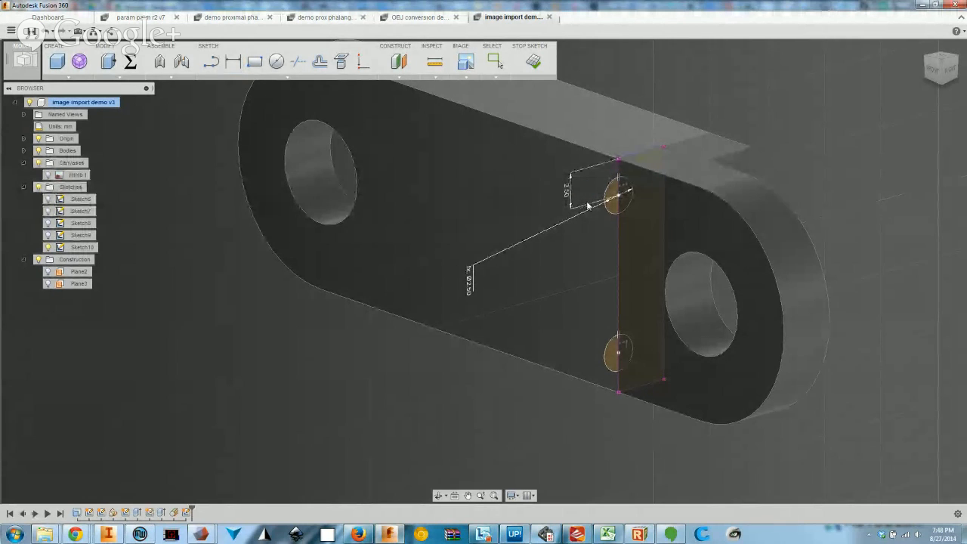
Dimension the lower cable channel circle's centre 2.5 mm from the projected rectangle's lower short edge
left_click(641, 388)
left_click(598, 399)
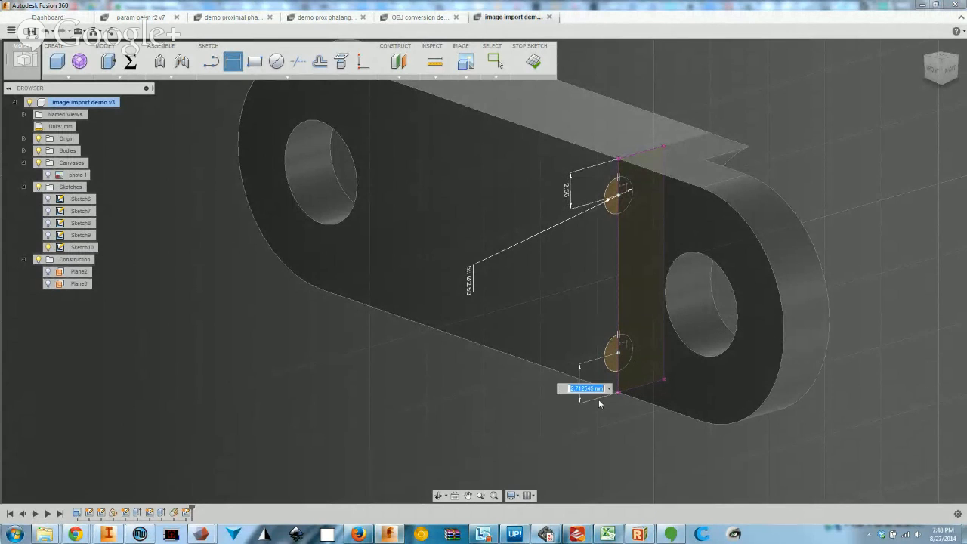
type("2.5")
key("Return")
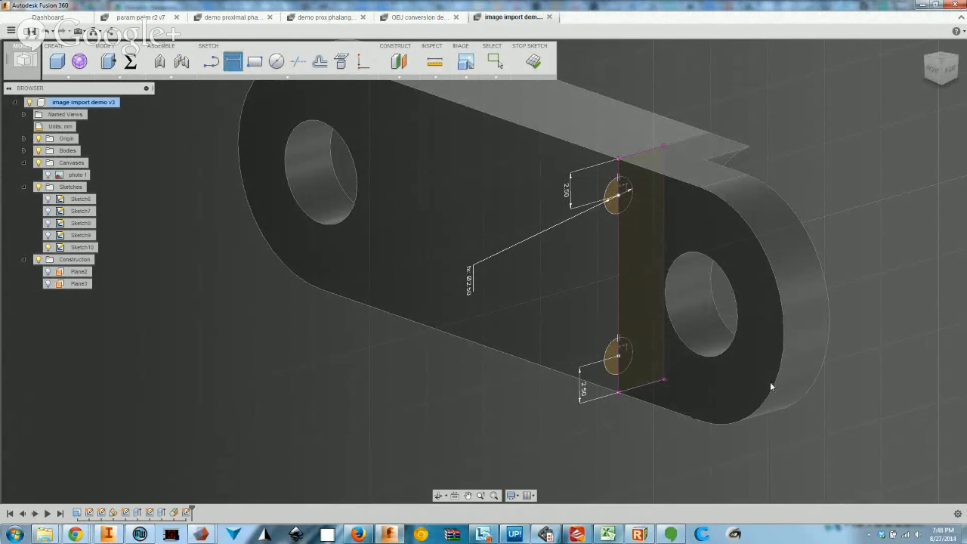
mouse_move(635, 241)
middle_mouse_down("shift")
mouse_move(657, 231)
mouse_move(646, 241)
middle_mouse_up("shift")
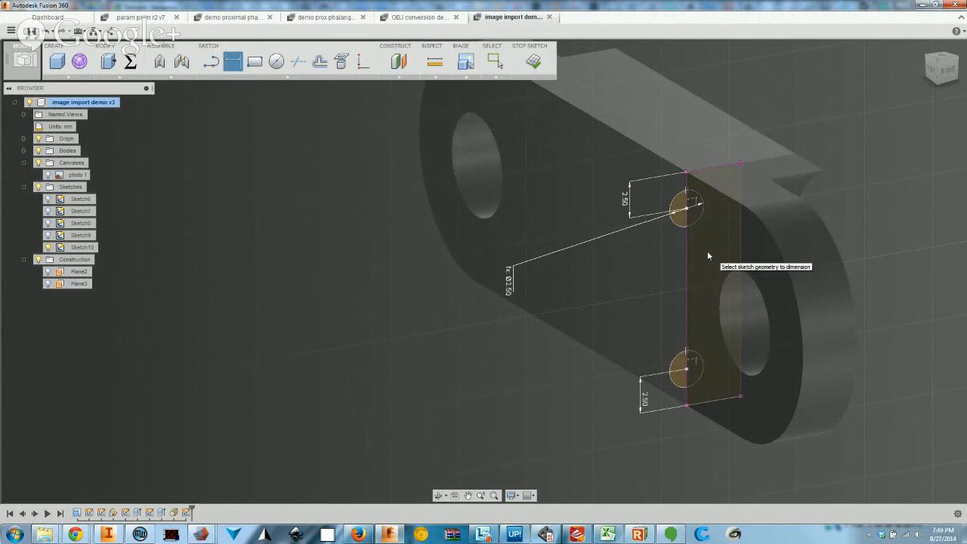
scroll(808, 347, "down", 3)
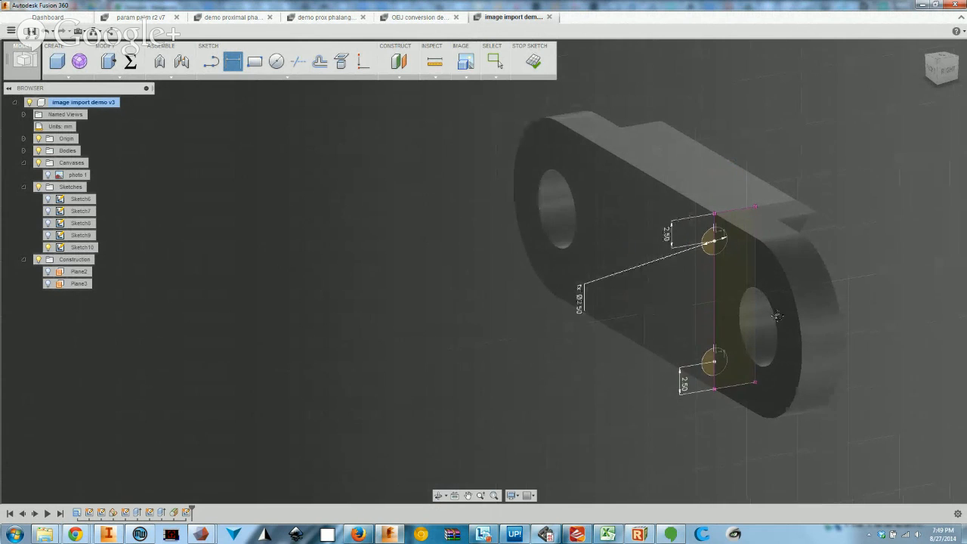
Finish the sketch and start a Press Pull extrusion using both halves of the upper and lower circle profiles
middle_click_drag(813, 352, 758, 311)
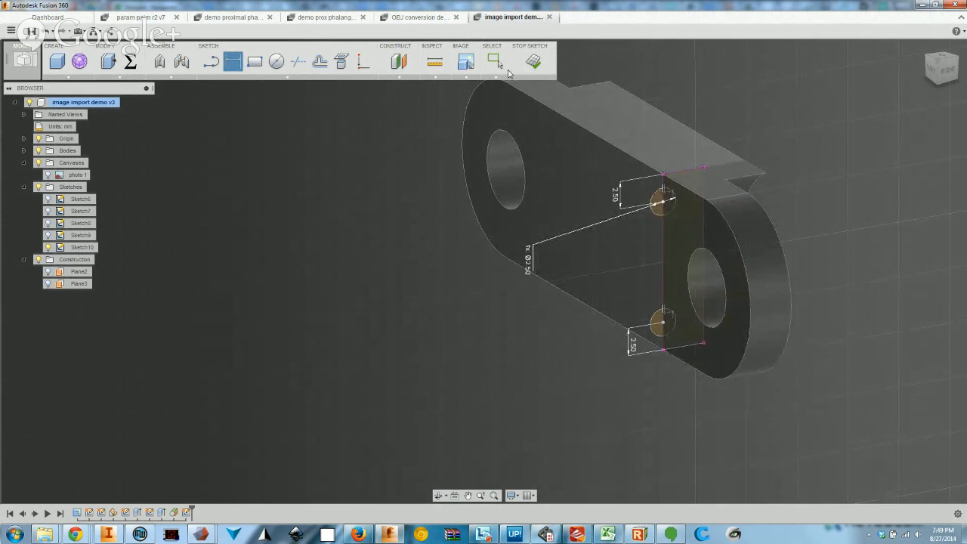
left_click(533, 62)
left_click(108, 61)
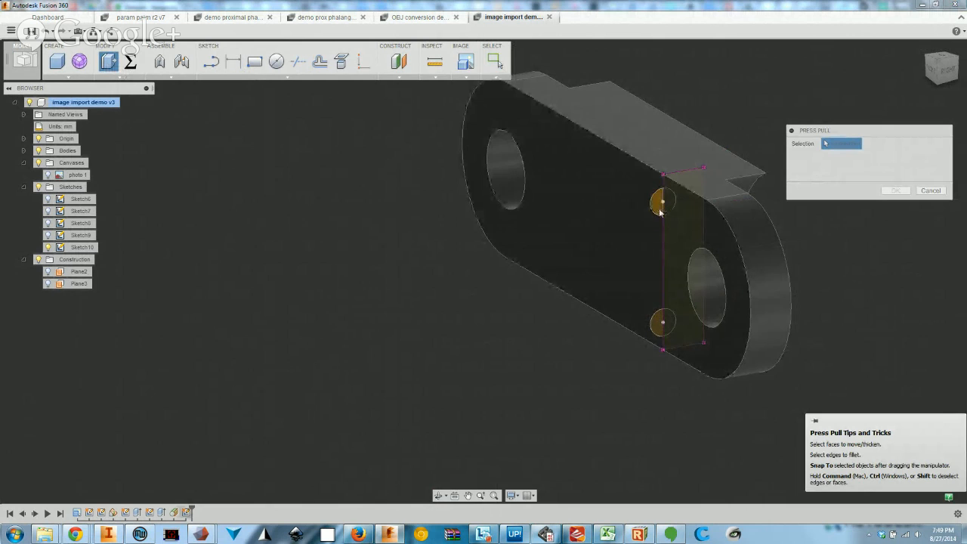
scroll(657, 215, "up", 5)
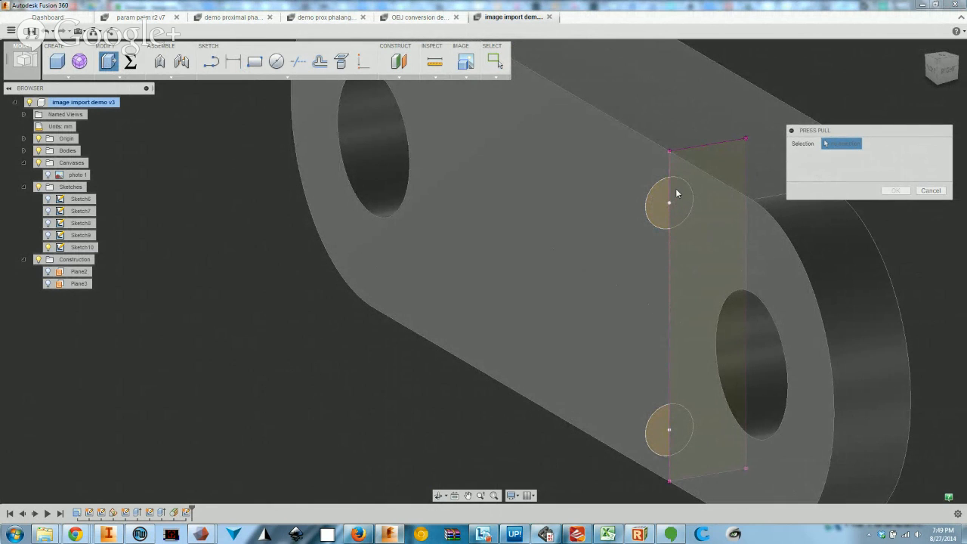
left_click(679, 203)
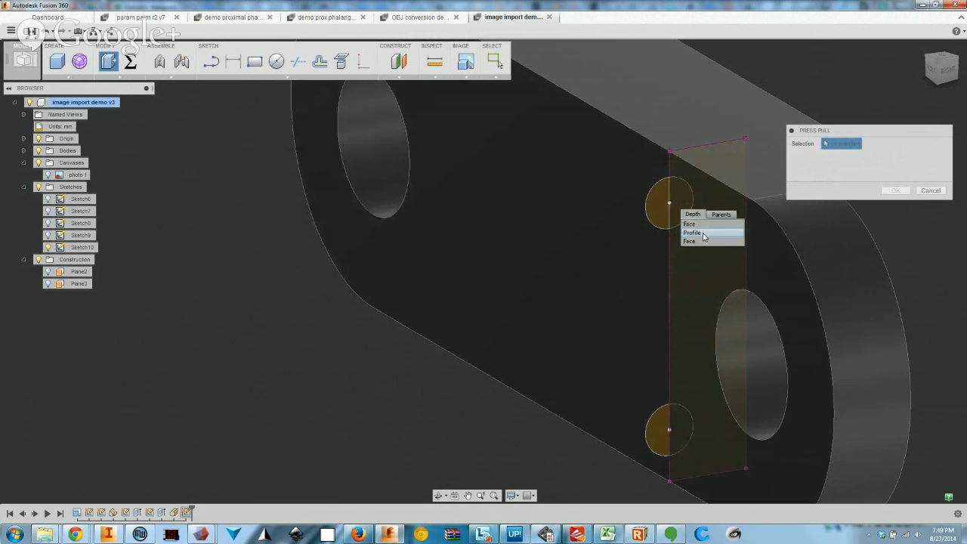
left_click(703, 234)
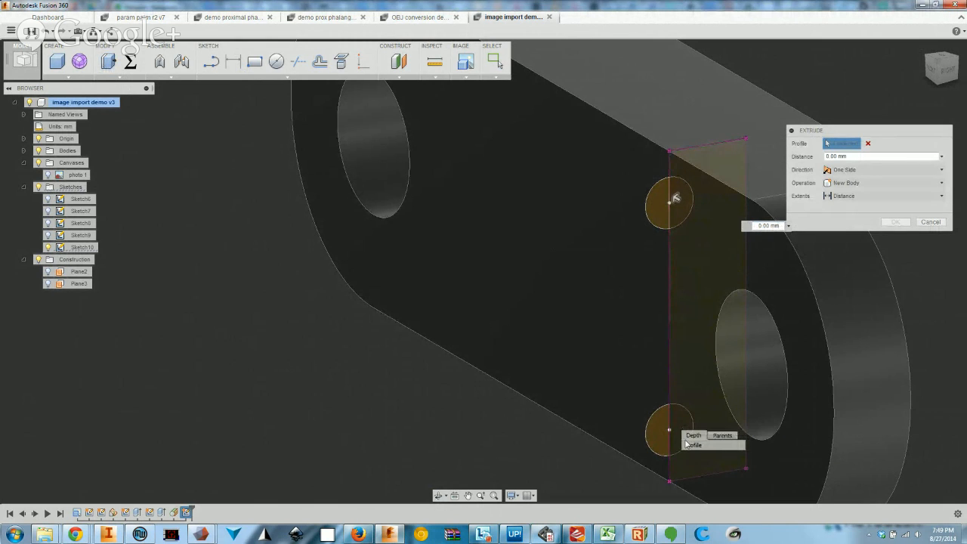
left_click(690, 449)
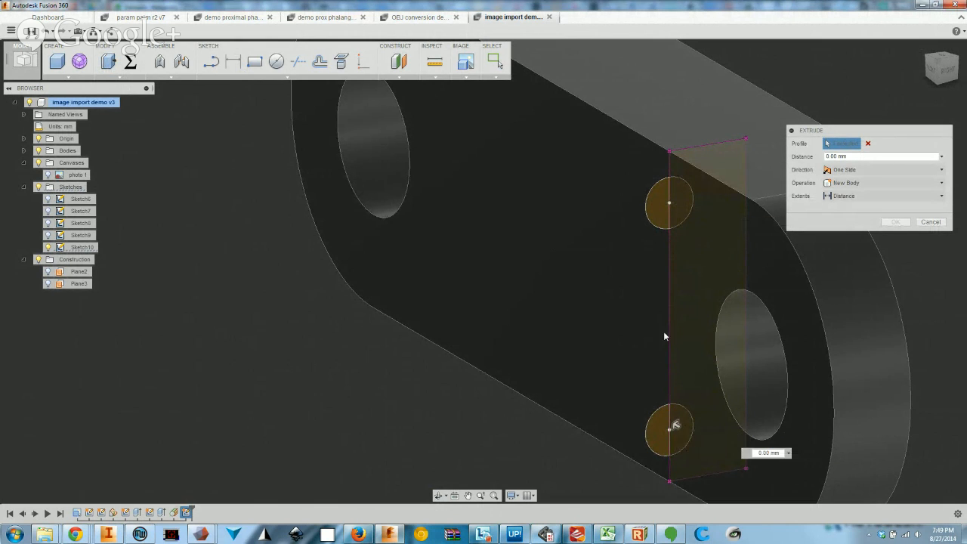
left_click(679, 204)
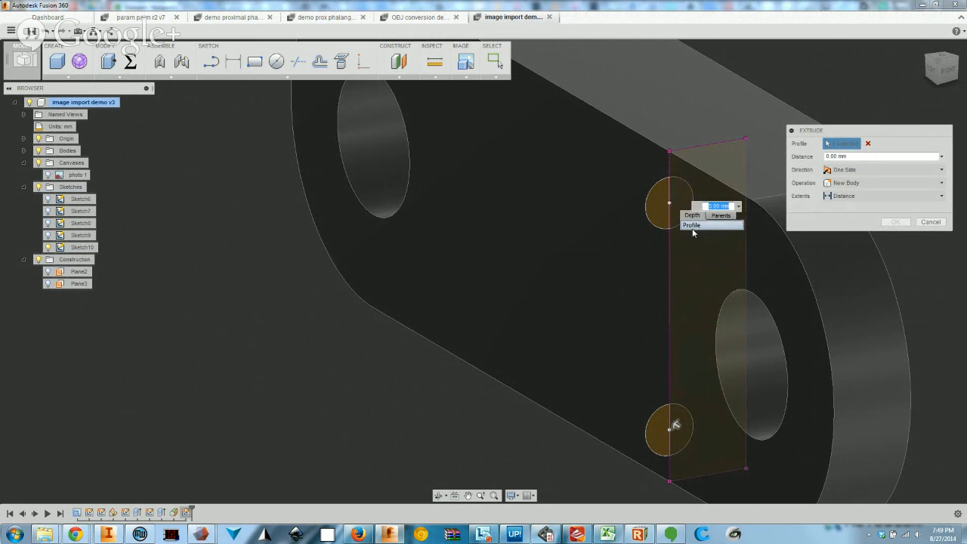
left_click(693, 227)
Pull the circle profiles about 43 mm along the link as a cut and set the extrusion direction to Two Side
scroll(697, 262, "down", 2)
left_click_drag(680, 218, 333, 109)
scroll(591, 294, "down", 4)
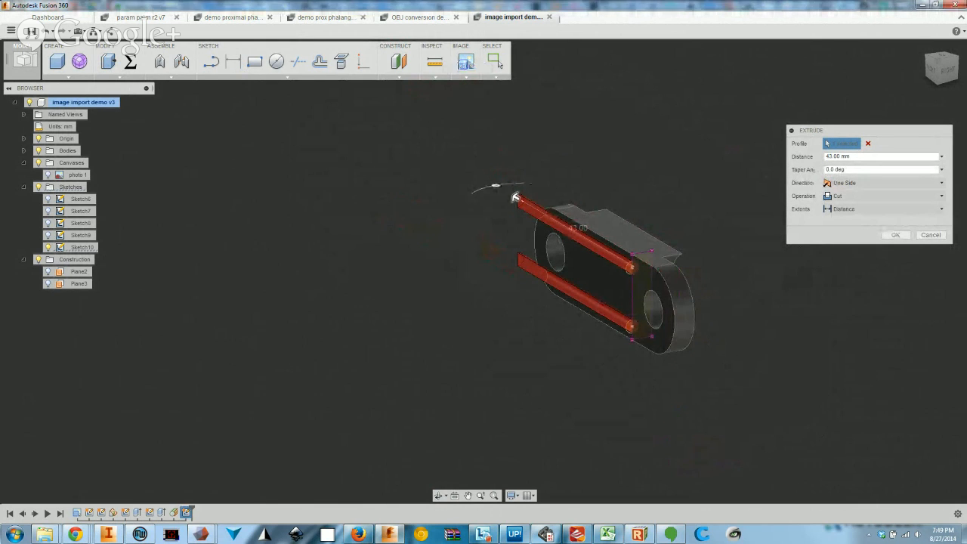
middle_click_drag(536, 318, 559, 316, "shift")
left_click(881, 182)
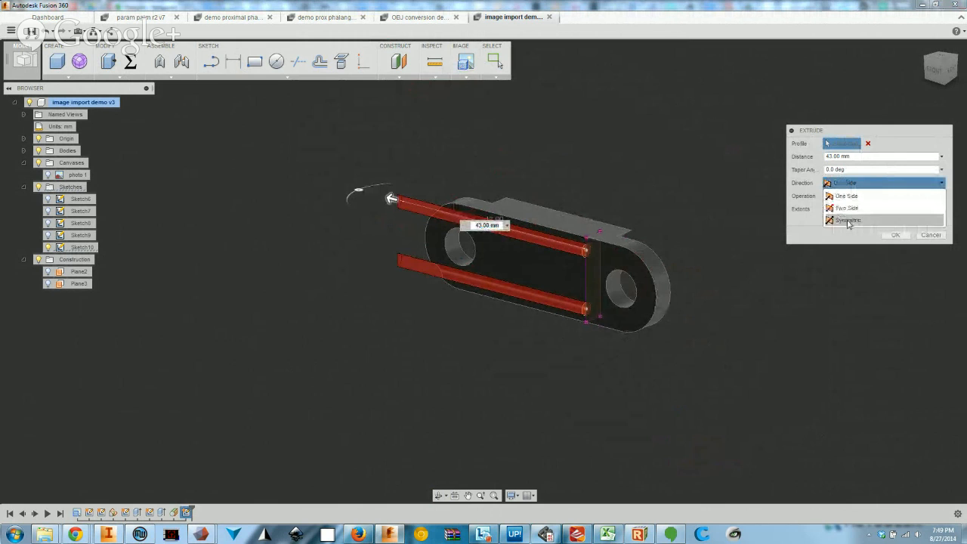
left_click(847, 207)
Stretch the two-sided cut past both ends of the link, with distances of 53 mm and 40 mm
left_click_drag(594, 252, 723, 284)
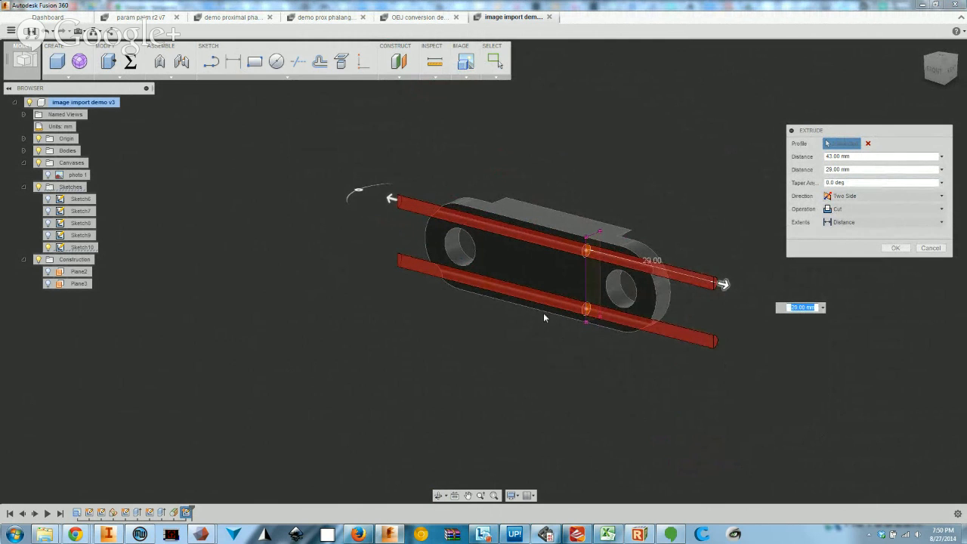
middle_click_drag(488, 343, 533, 329, "shift")
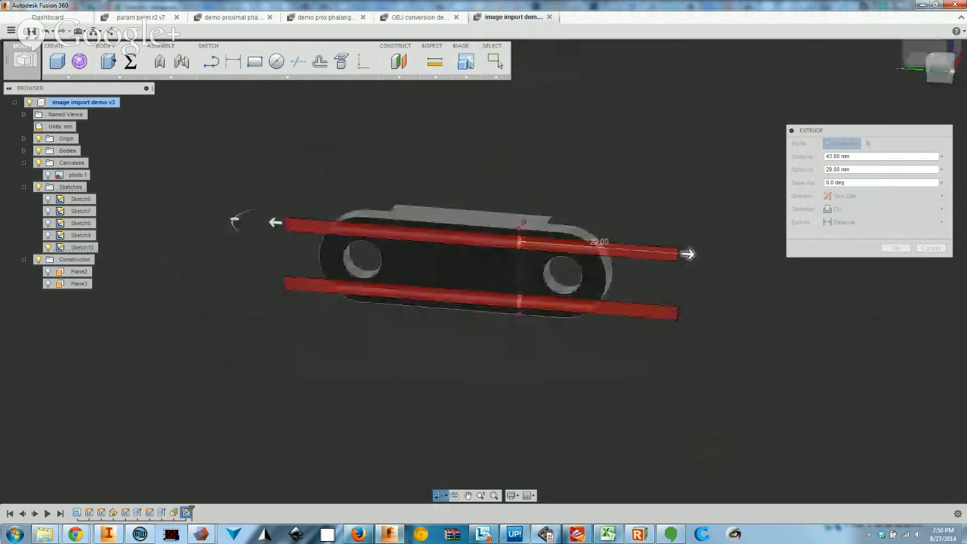
middle_click_drag(655, 240, 679, 235, "shift")
left_click_drag(669, 246, 728, 249)
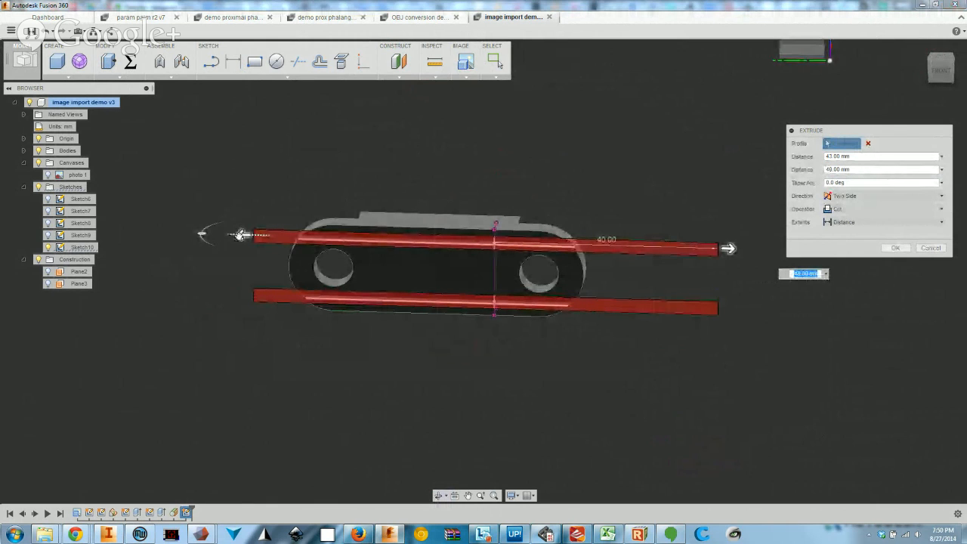
left_click_drag(240, 235, 185, 232)
middle_click_drag(606, 290, 582, 302, "shift")
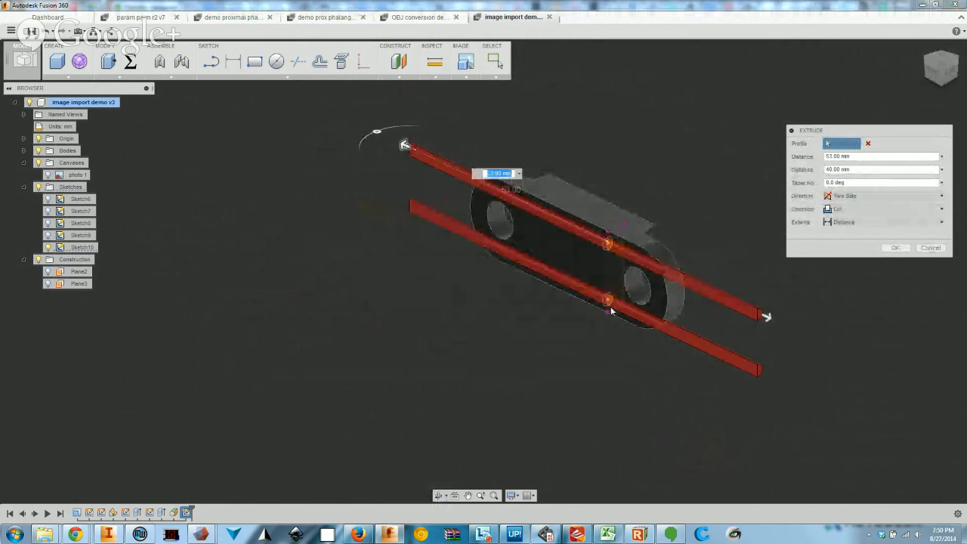
scroll(668, 308, "up", 4)
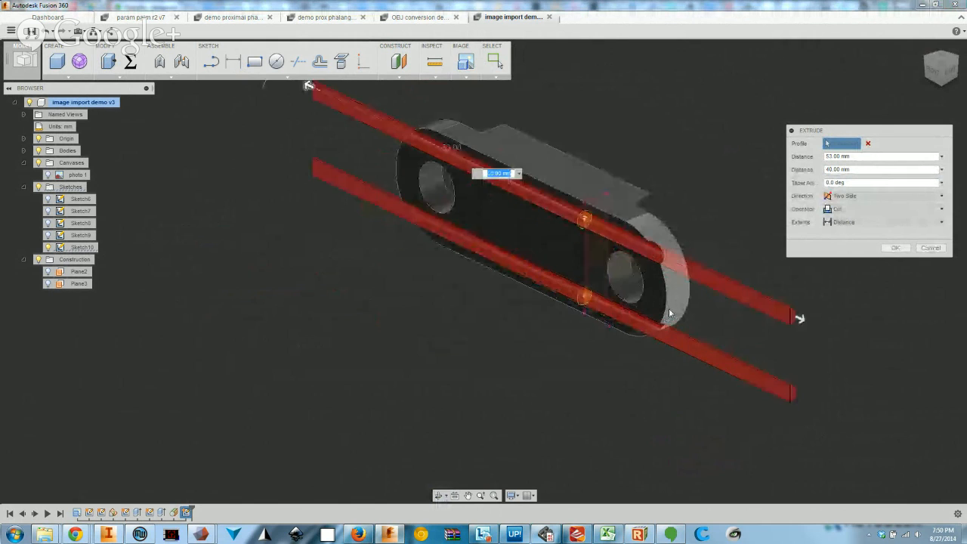
Set both cut distances to 2 * ipp_length and complete the two-sided extrusion
left_click(857, 156)
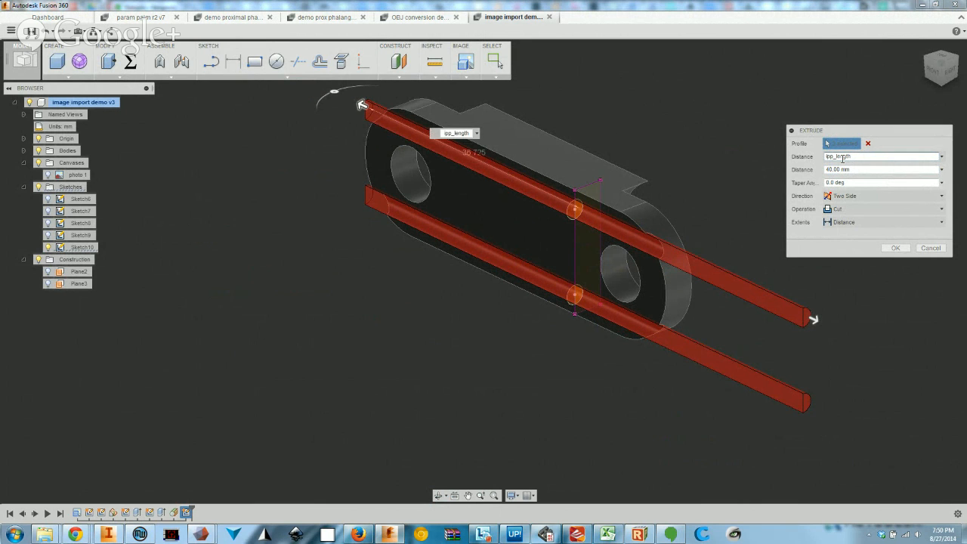
type("*")
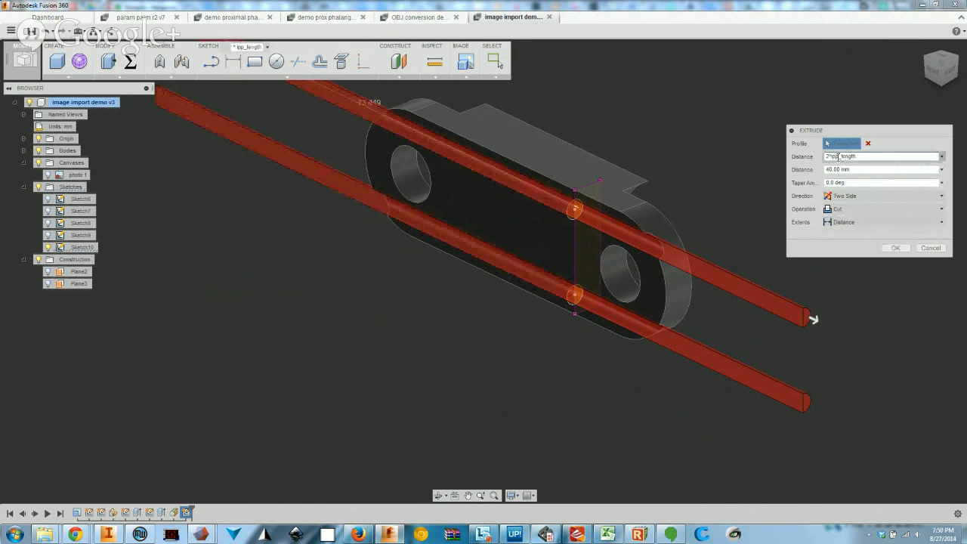
key("Tab")
type("2")
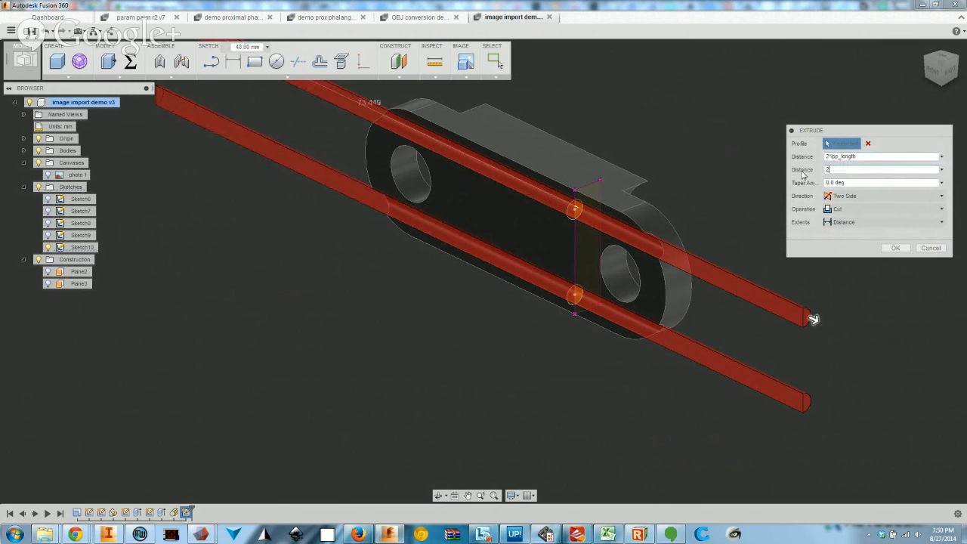
type("*")
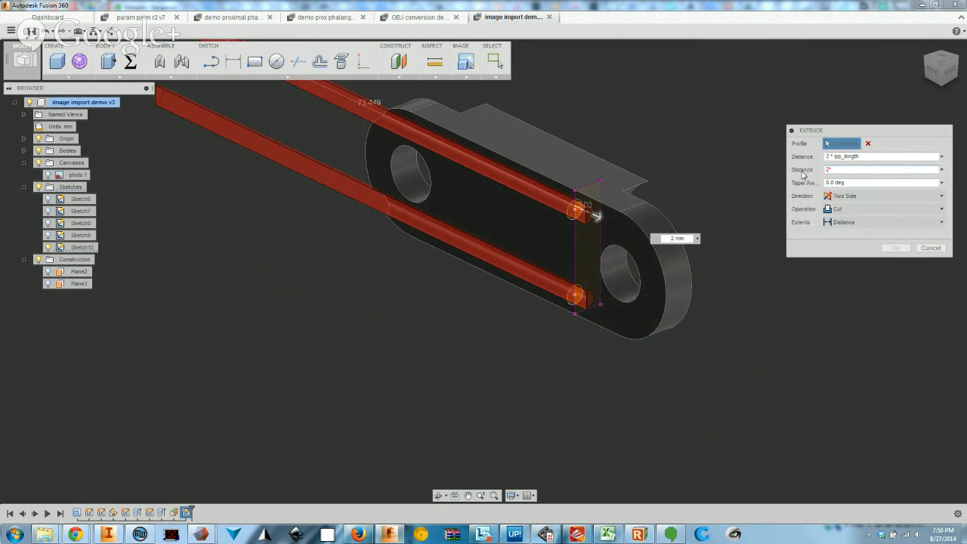
type("ipp_length")
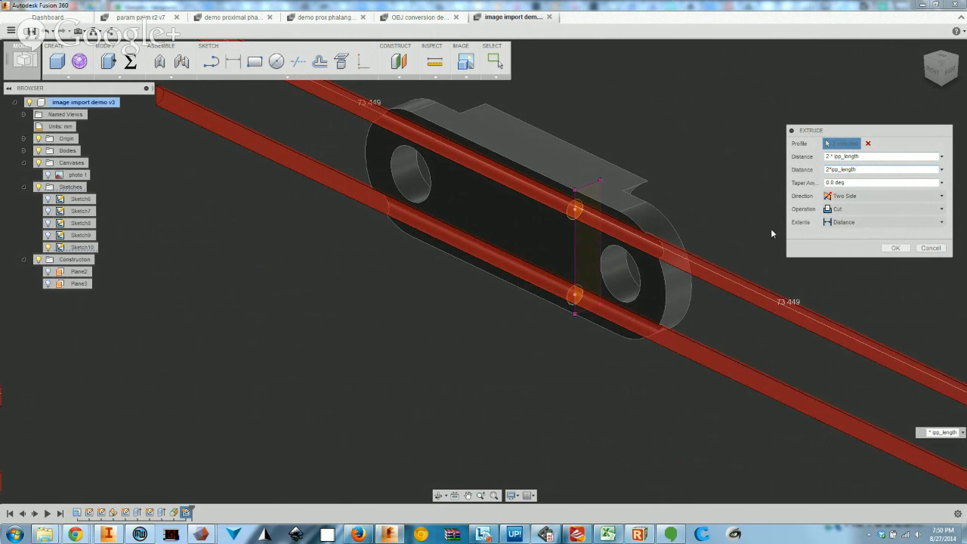
scroll(715, 246, "down", 4)
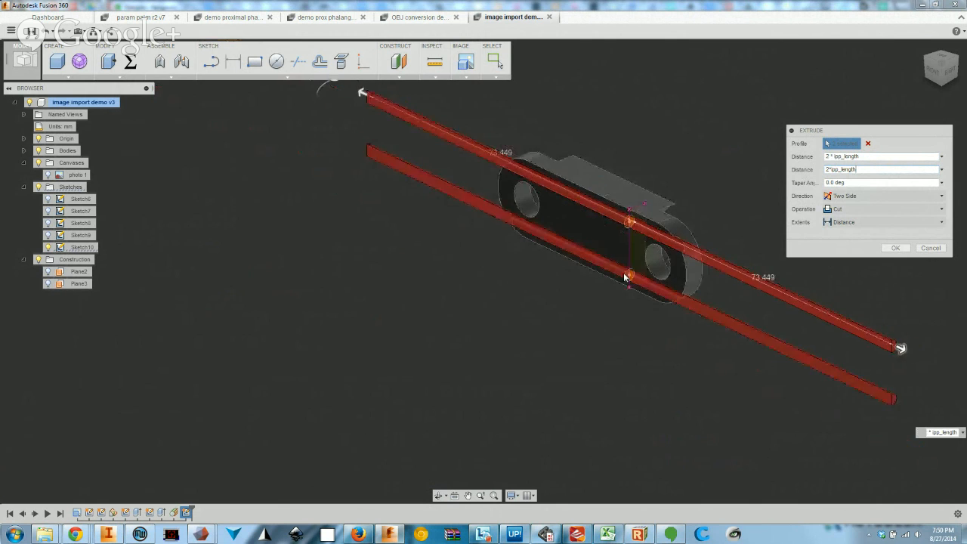
middle_click_drag(703, 255, 641, 302)
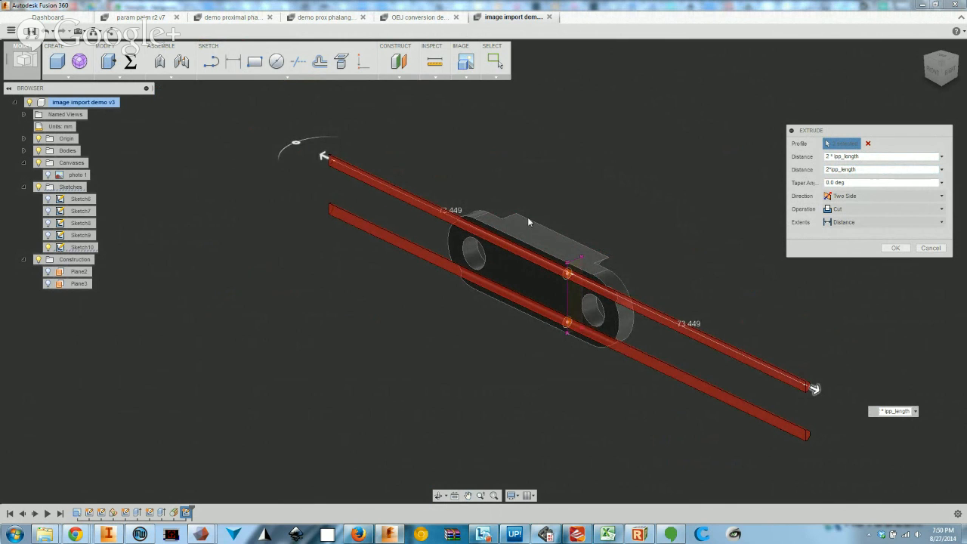
left_click(894, 249)
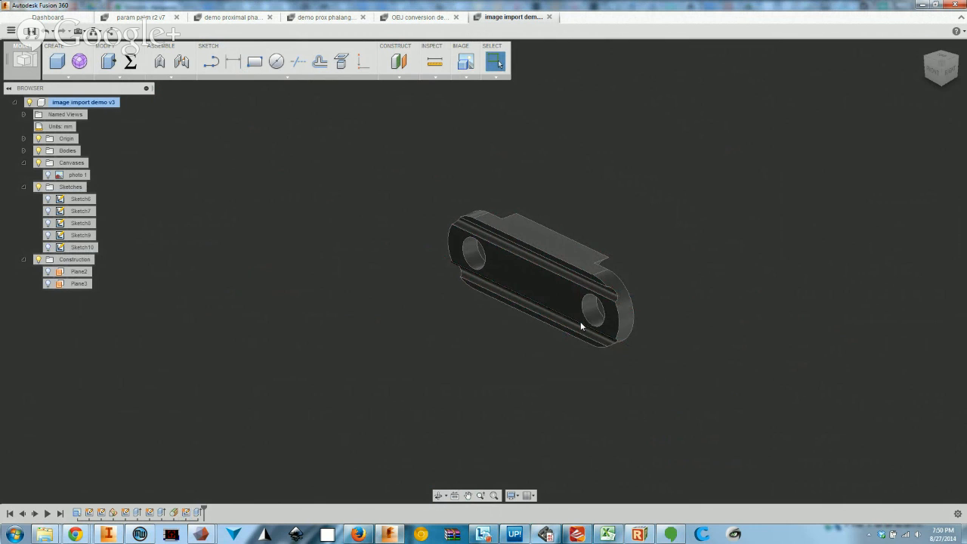
Examine the two grooves cut along the link's face and compare the part with the demo proximal phalange design
middle_click_drag(563, 326, 464, 362, "shift")
scroll(545, 355, "up", 2)
scroll(414, 357, "up", 2)
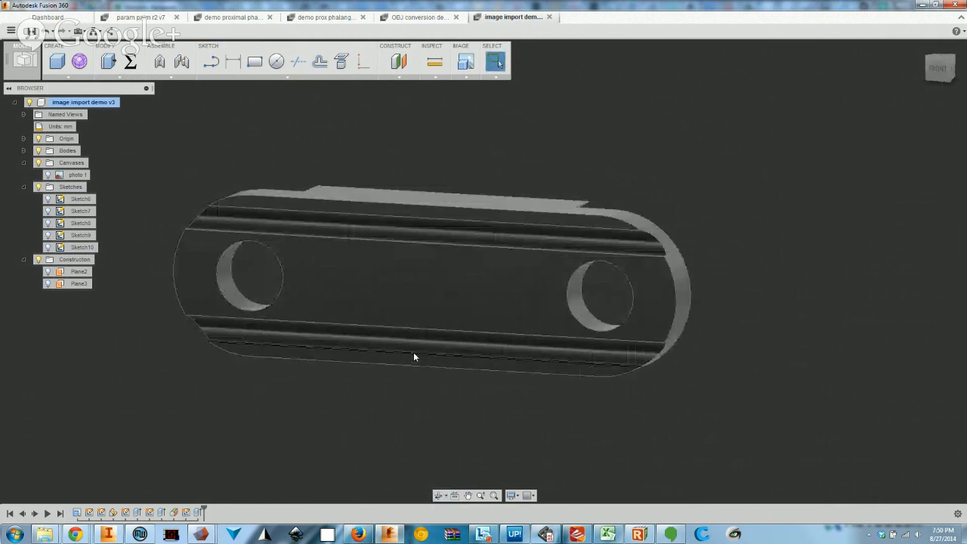
left_click(459, 367)
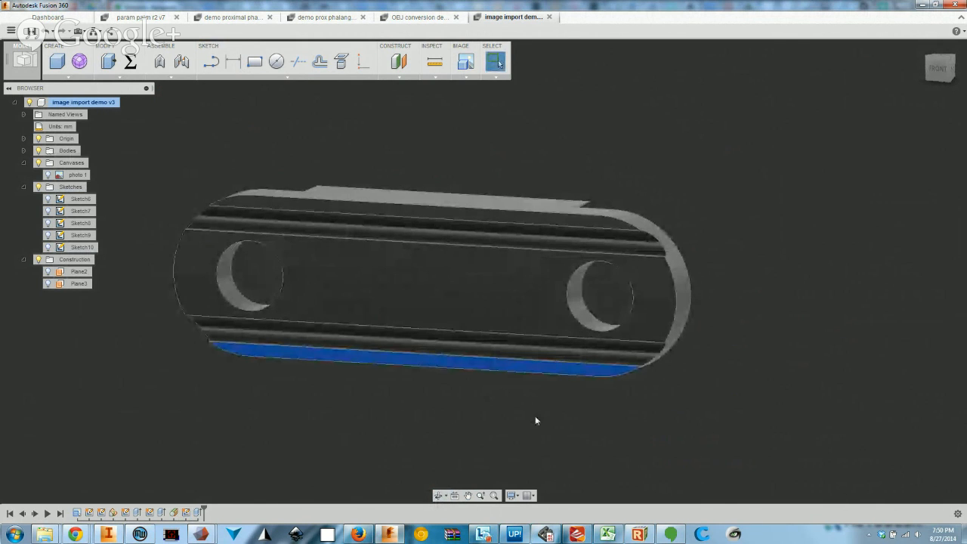
left_click(383, 317)
middle_click_drag(418, 380, 577, 355, "shift")
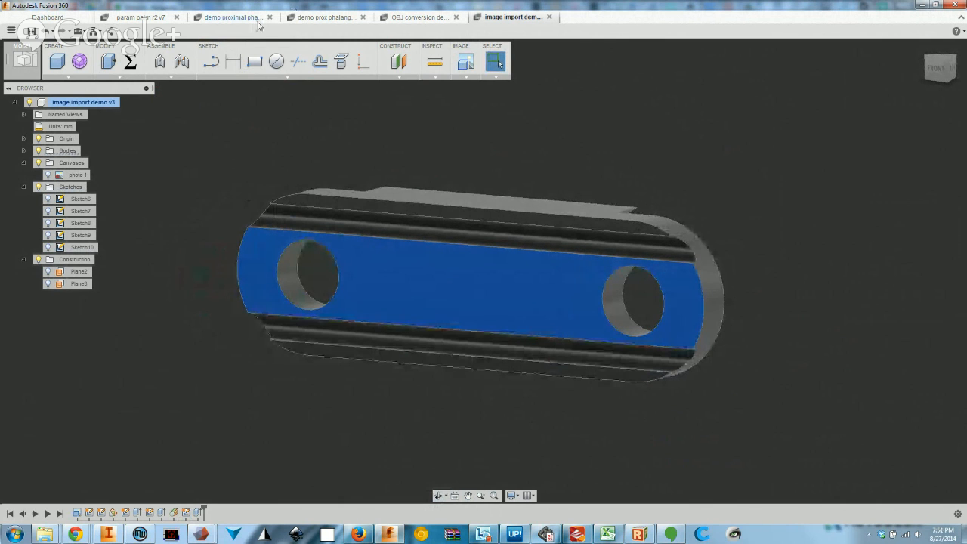
left_click(234, 18)
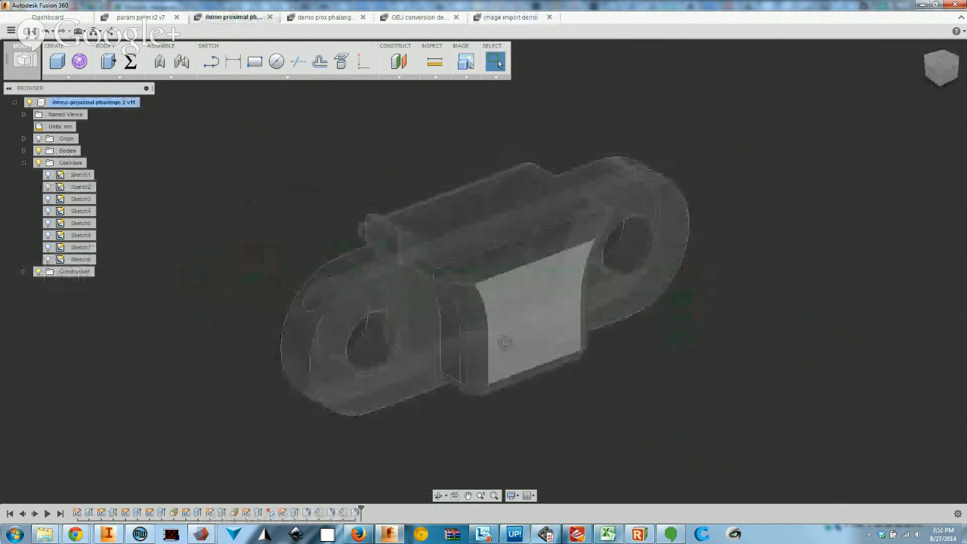
middle_click_drag(500, 326, 364, 241, "shift")
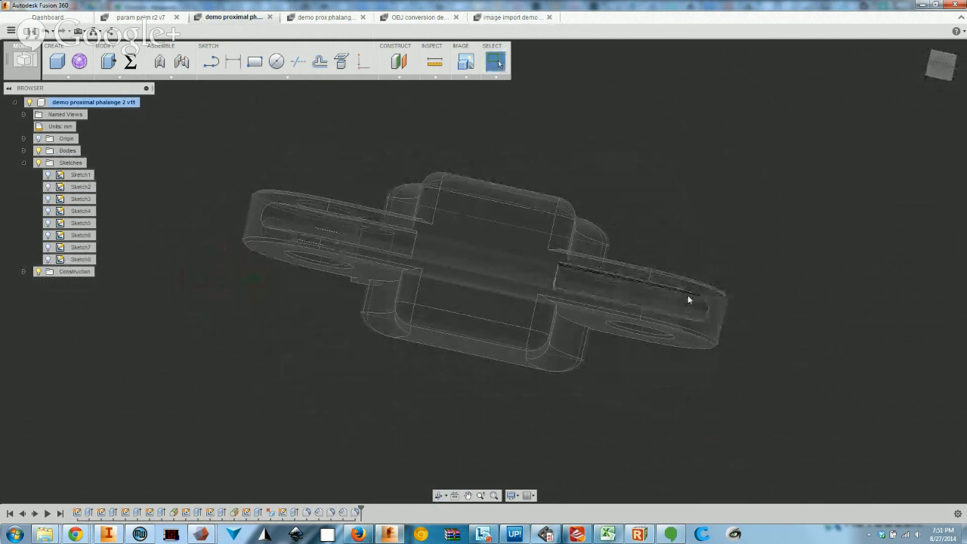
middle_click_drag(641, 289, 270, 60, "shift")
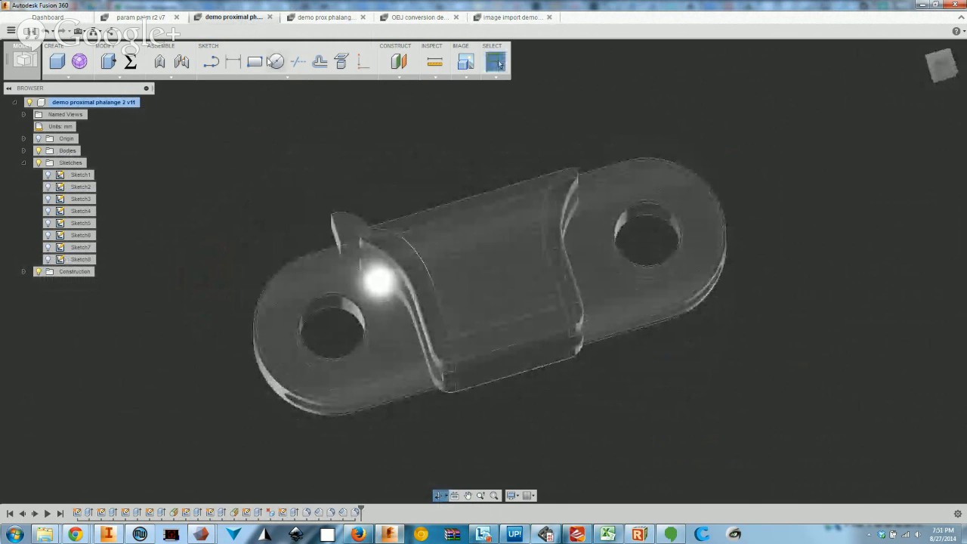
left_click(472, 18)
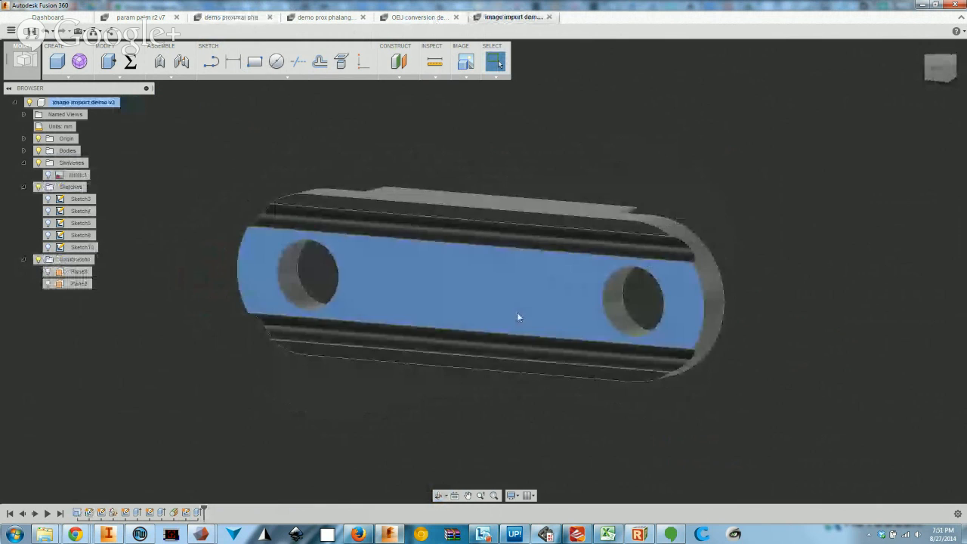
Start a sketch on the face between the two grooves and project the outlines of the lower groove and the strip beneath it
left_click(446, 339)
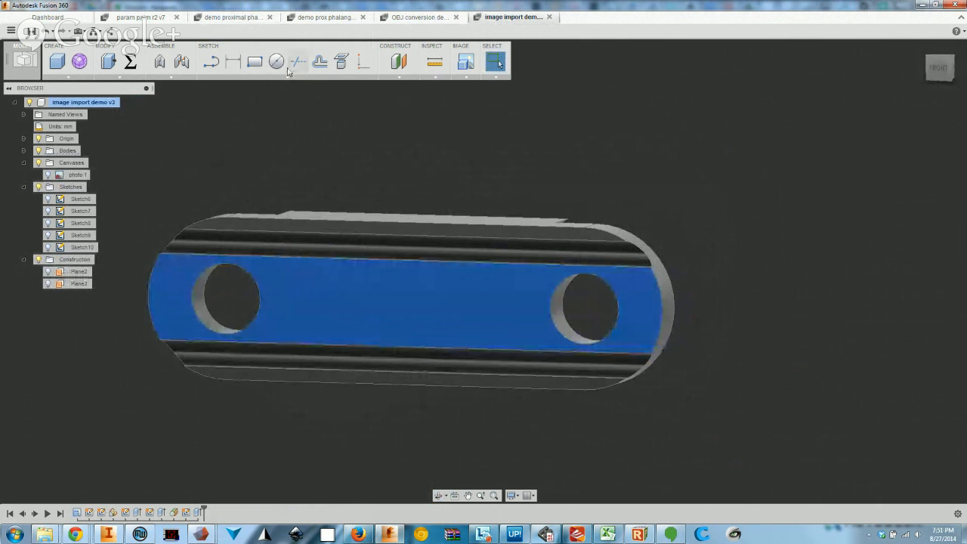
left_click(212, 64)
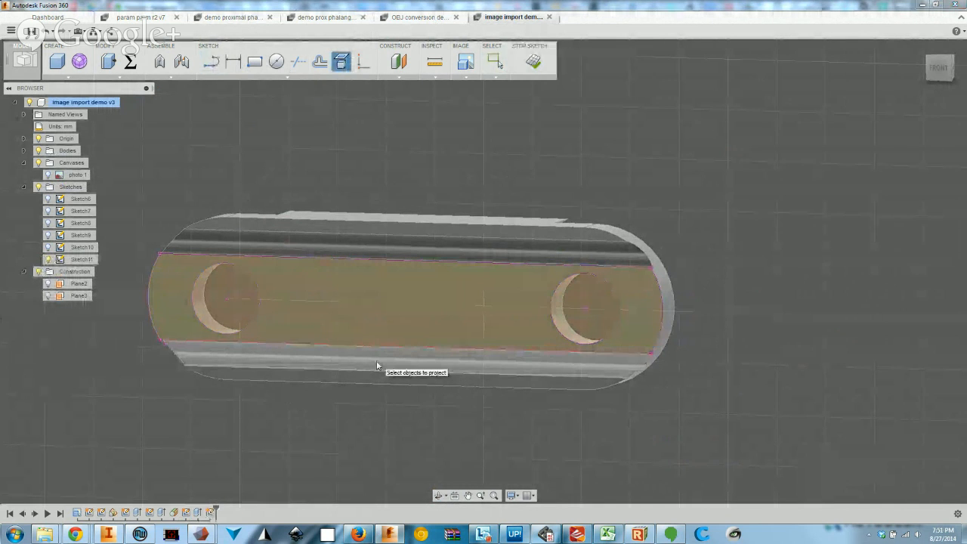
middle_click_drag(257, 389, 409, 310, "shift")
left_click(342, 61)
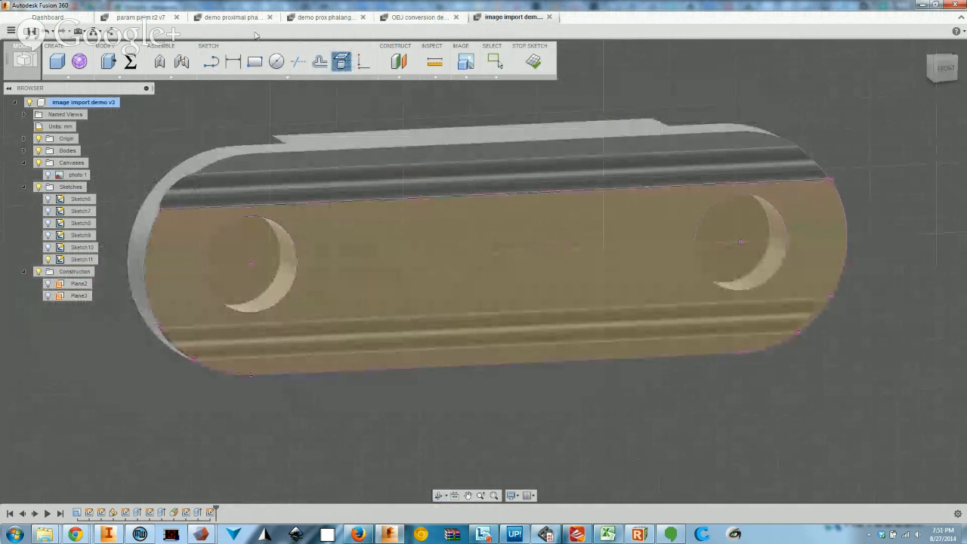
Draw two separate rectangles overlapping the link's lower edge, each starting from the lower strip's corner at one end and extending below the edge
left_click(252, 68)
left_click(194, 362)
left_click(404, 391)
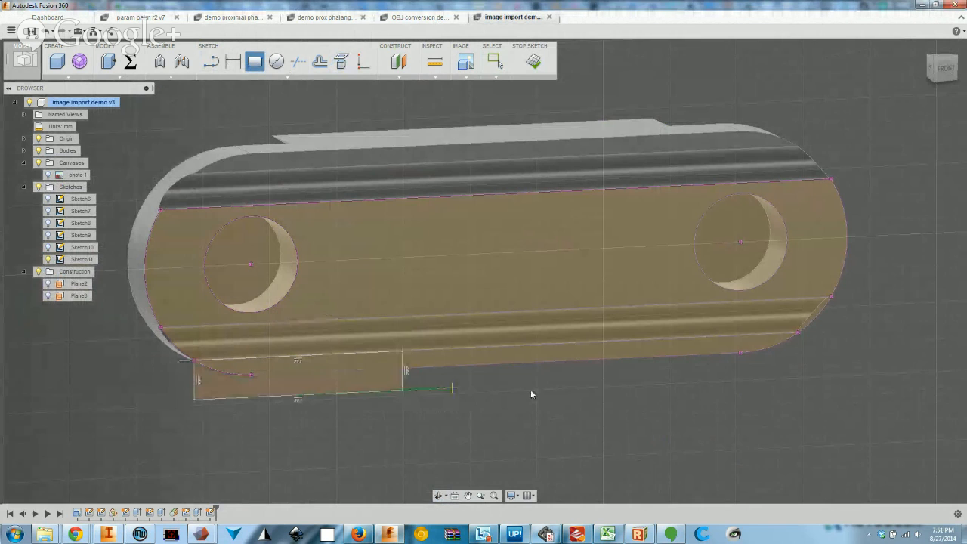
left_click(792, 334)
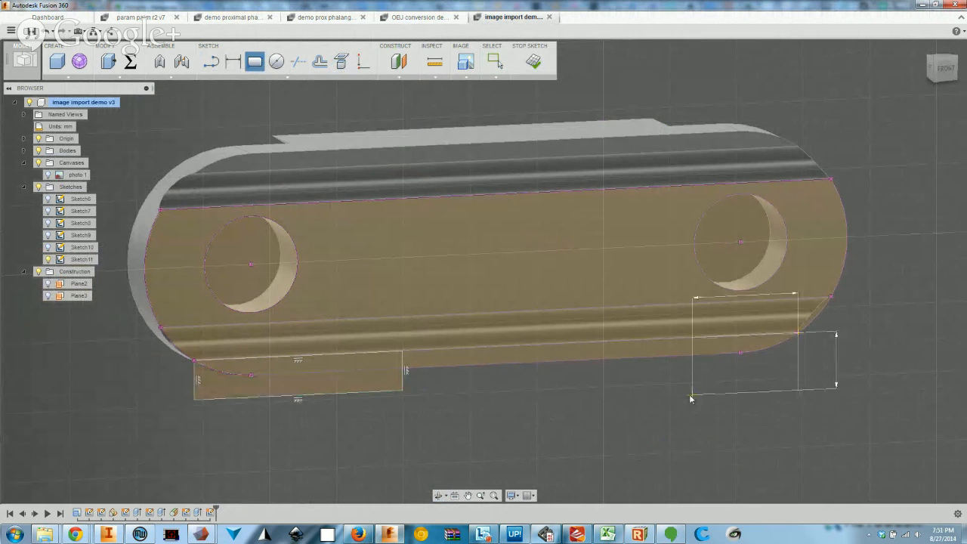
left_click(635, 395)
middle_click_drag(717, 434, 704, 408, "shift")
middle_click_drag(488, 426, 483, 370)
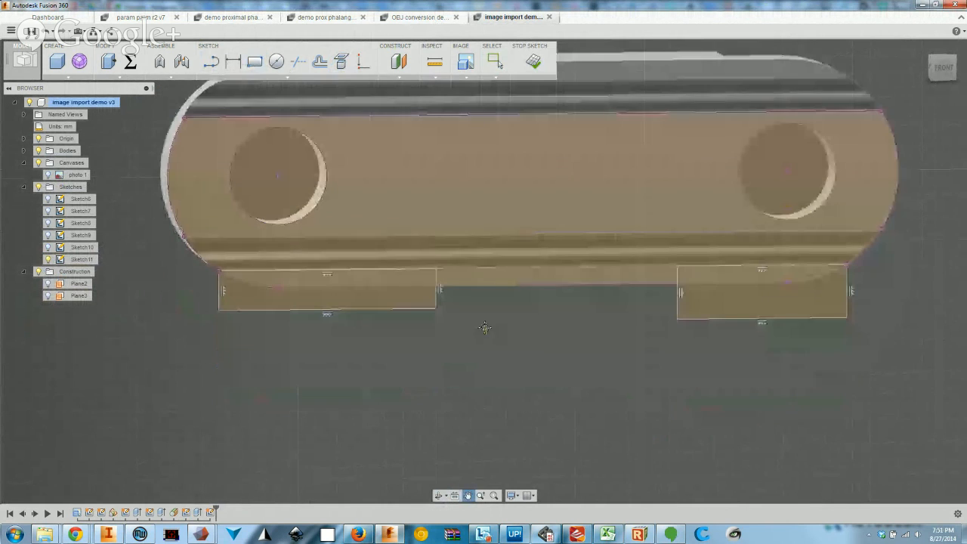
Try to dimension the height of the left-hand rectangle, and undo both rectangles beneath the link's lower edge
left_click(232, 60)
left_click(300, 269)
key("Escape")
key("Escape")
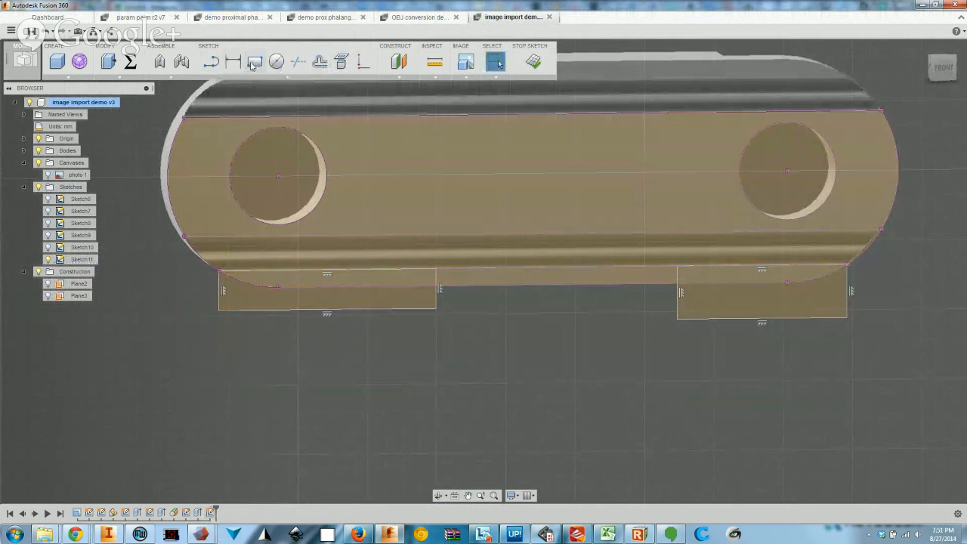
left_click(233, 61)
left_click(279, 274)
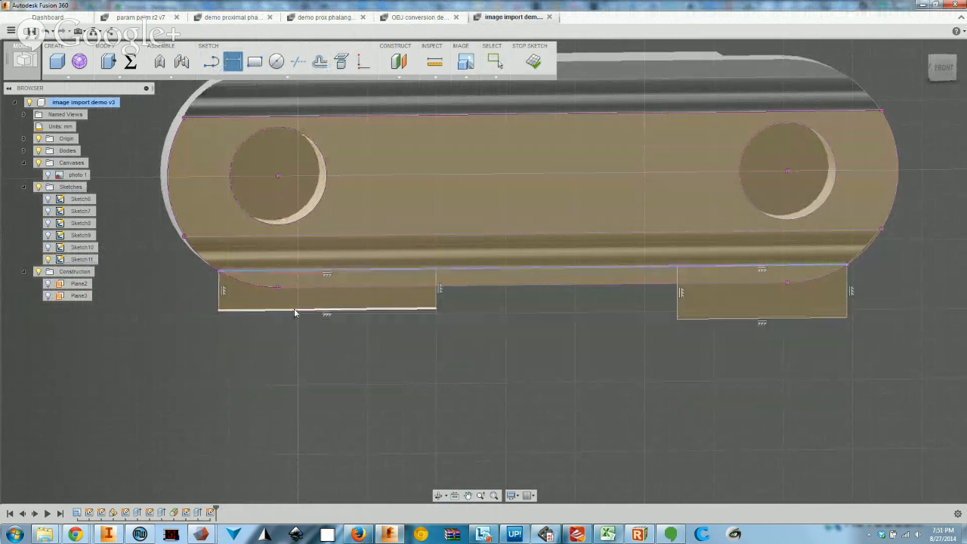
left_click(153, 305)
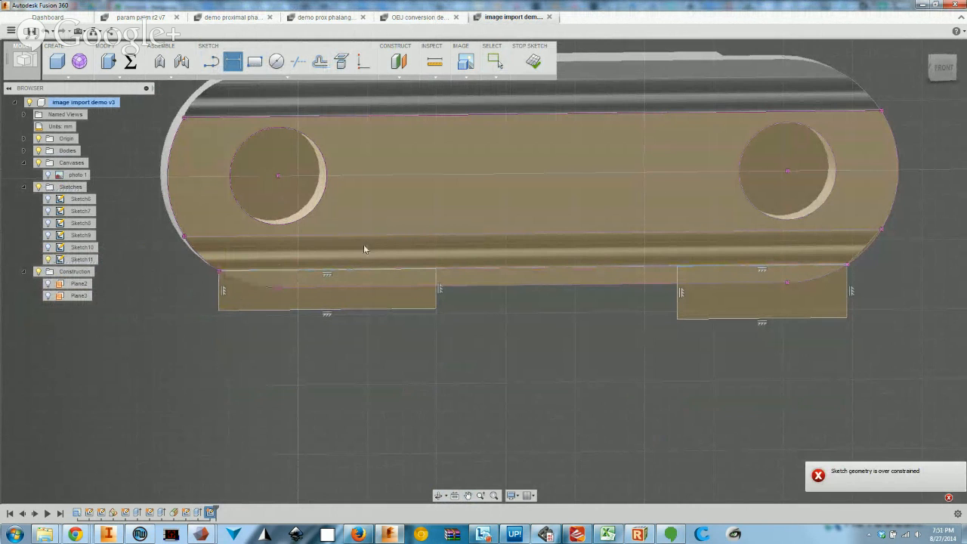
key("ctrl+z")
key("ctrl+z")
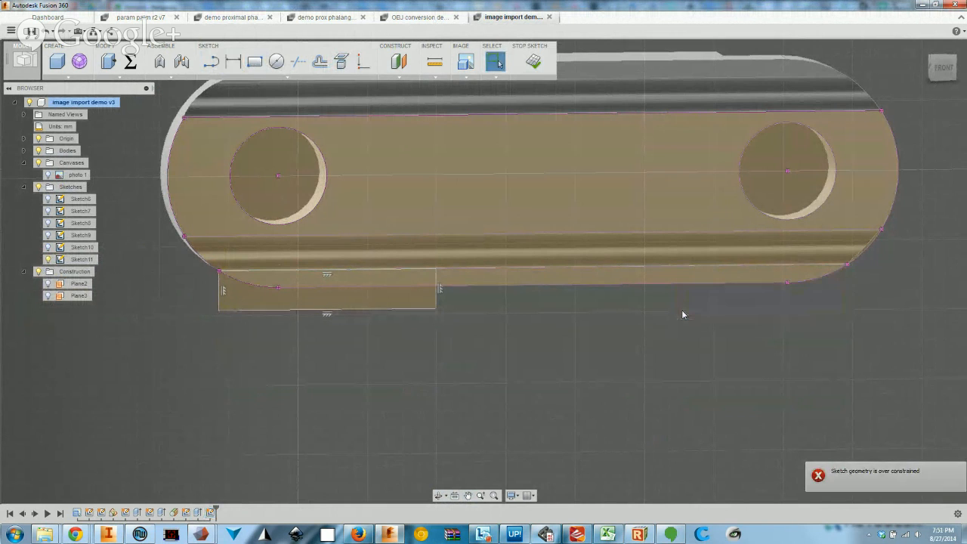
Redraw the two rectangles in the front view, each starting from an end corner of the lower strip and extending below the link
left_click(937, 83)
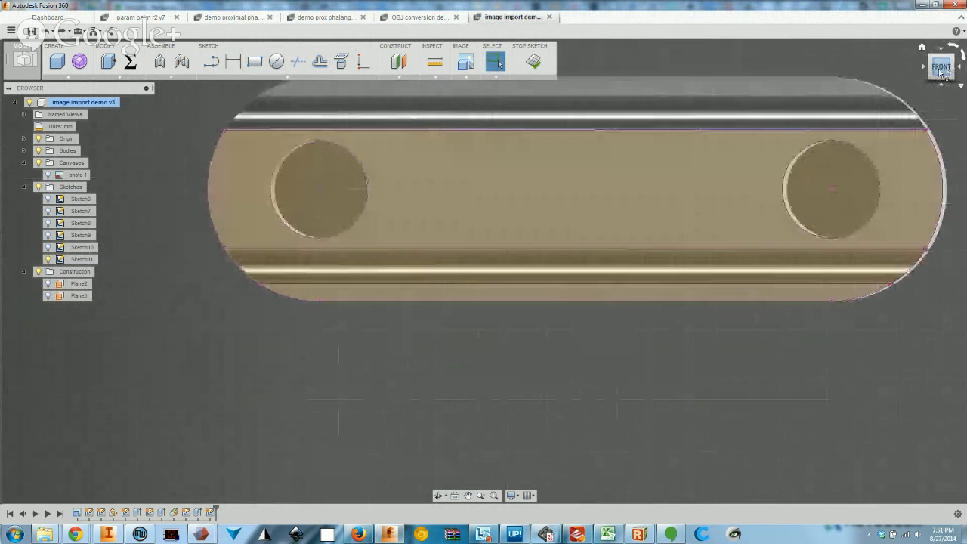
left_click(255, 61)
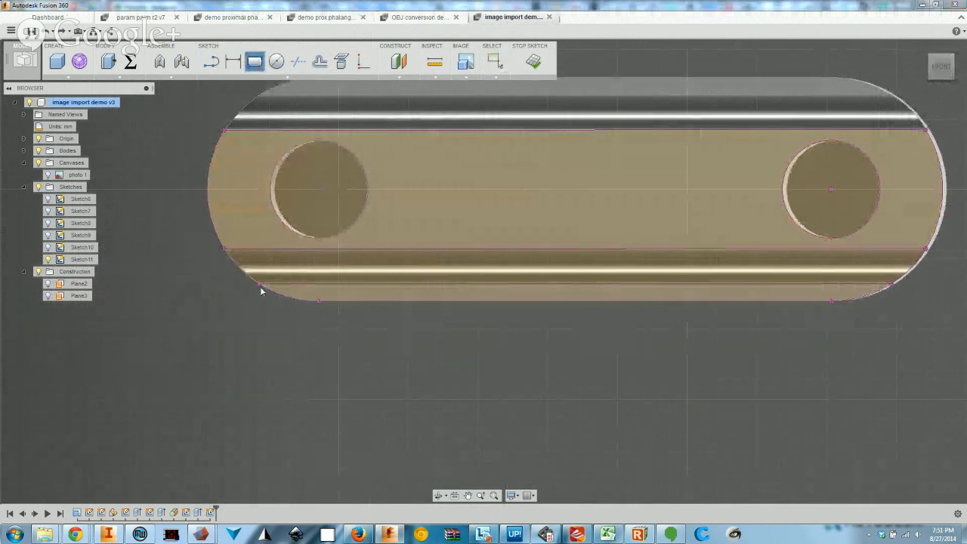
left_click(259, 286)
left_click(469, 358)
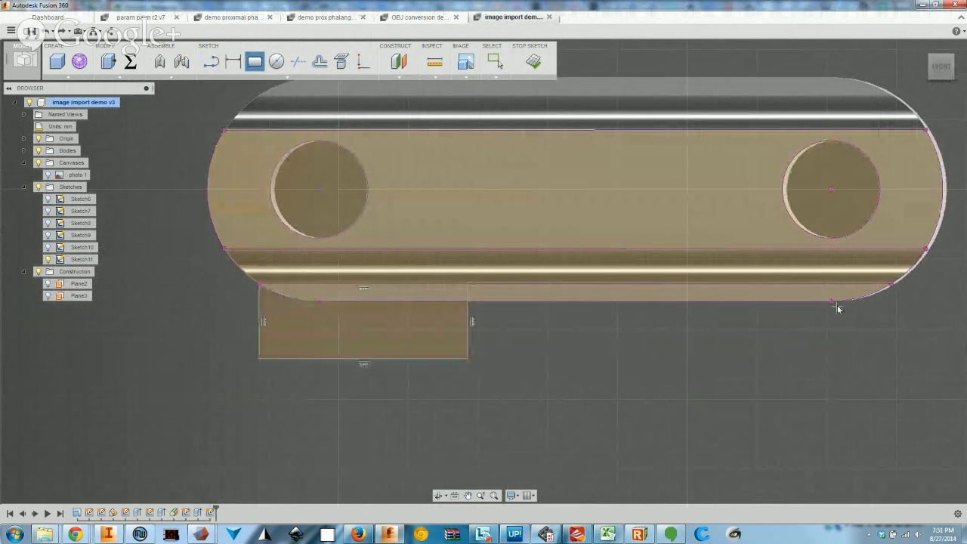
left_click(890, 285)
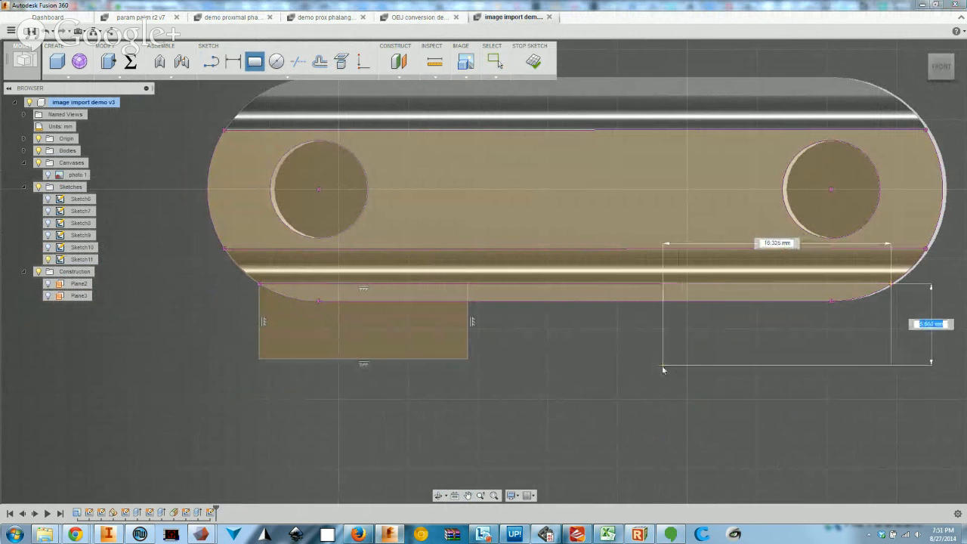
left_click(662, 365)
Try to dimension the redrawn left rectangle between its upper and lower sides, and undo both redrawn rectangles
left_click(233, 61)
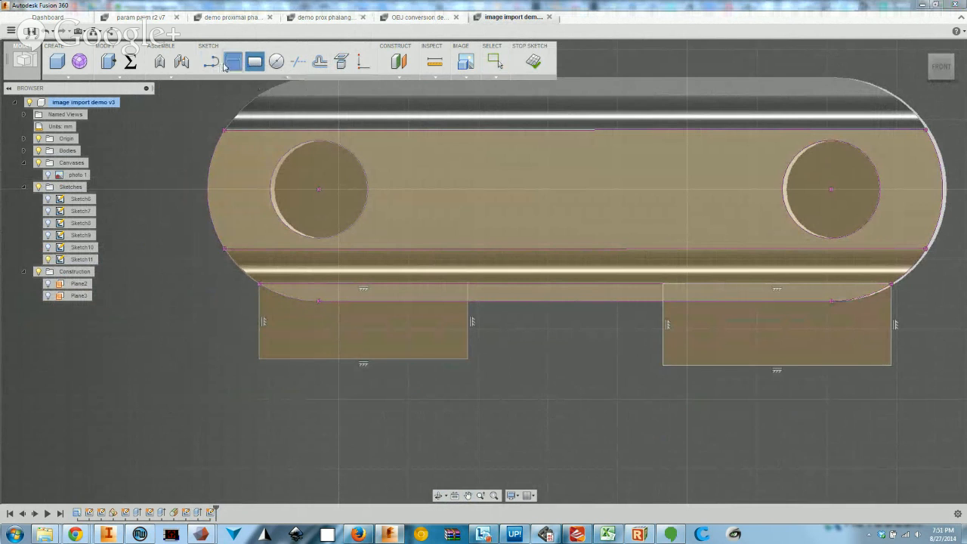
left_click(306, 283)
left_click(306, 359)
left_click(200, 338)
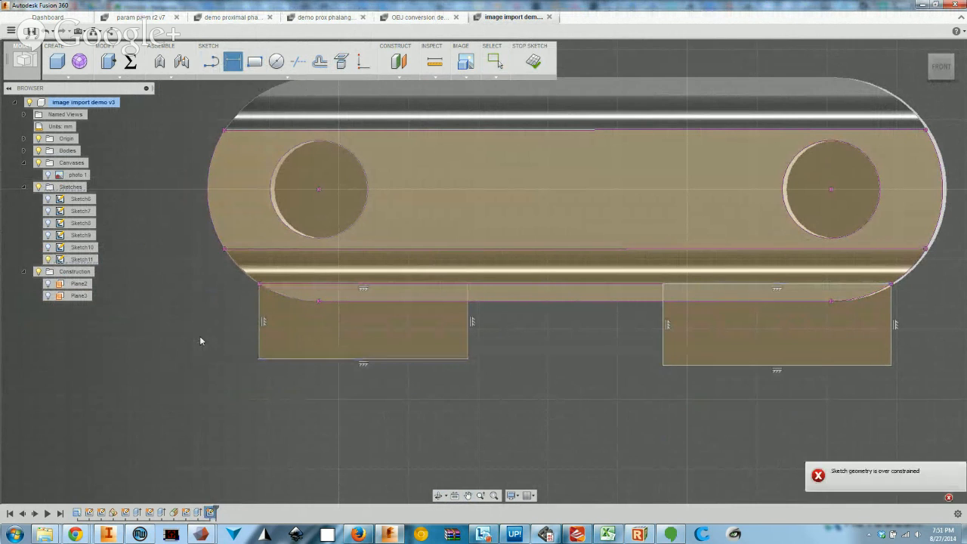
key("Escape")
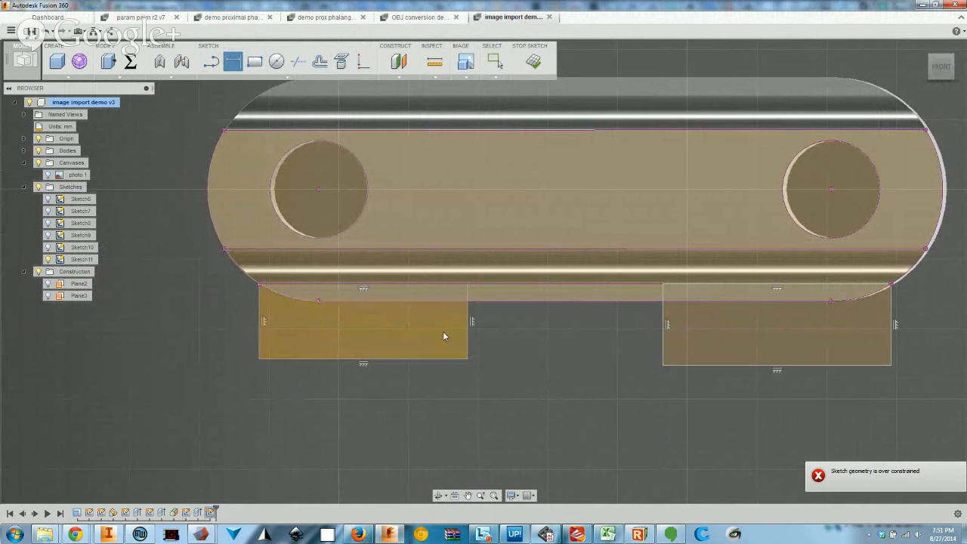
key("ctrl+z")
key("ctrl+z")
Draw a line profile below the lower strip's left corner, closing it back up to the strip's upper line at 90 degrees
middle_click_drag(346, 310, 381, 313, "shift")
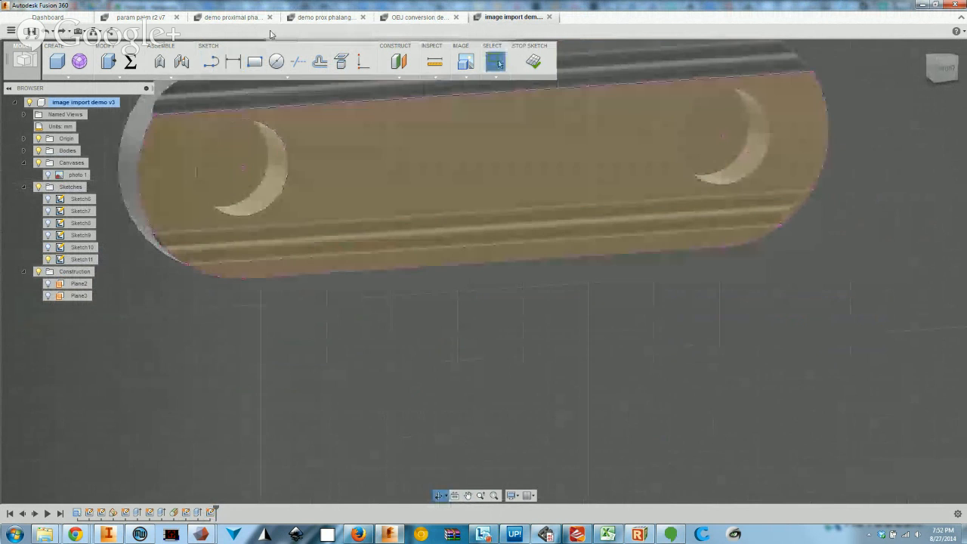
left_click(212, 63)
left_click(185, 262)
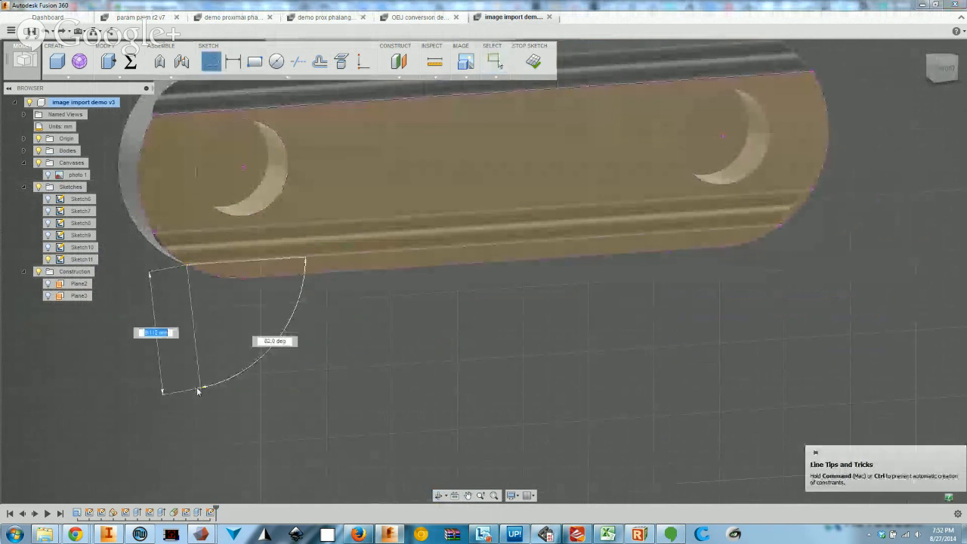
left_click(185, 377)
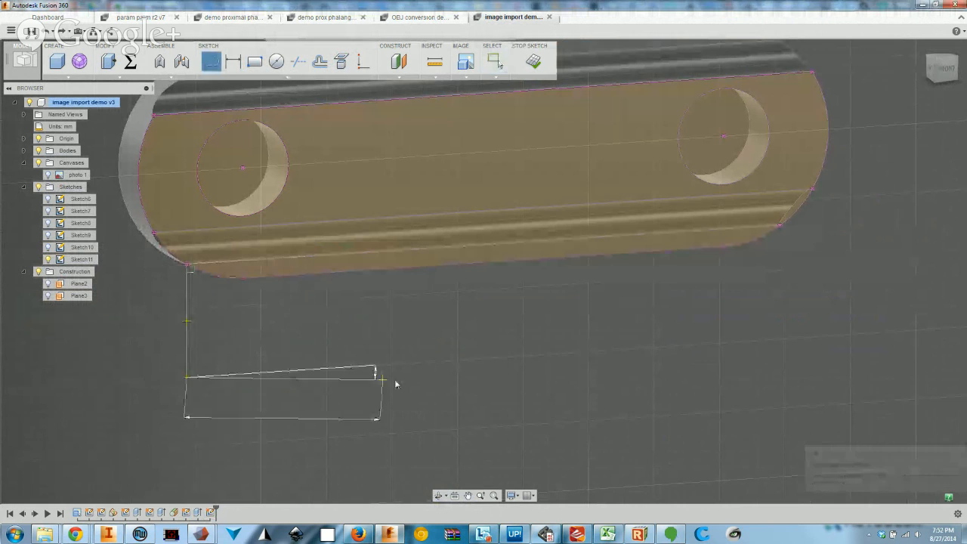
left_click(424, 361)
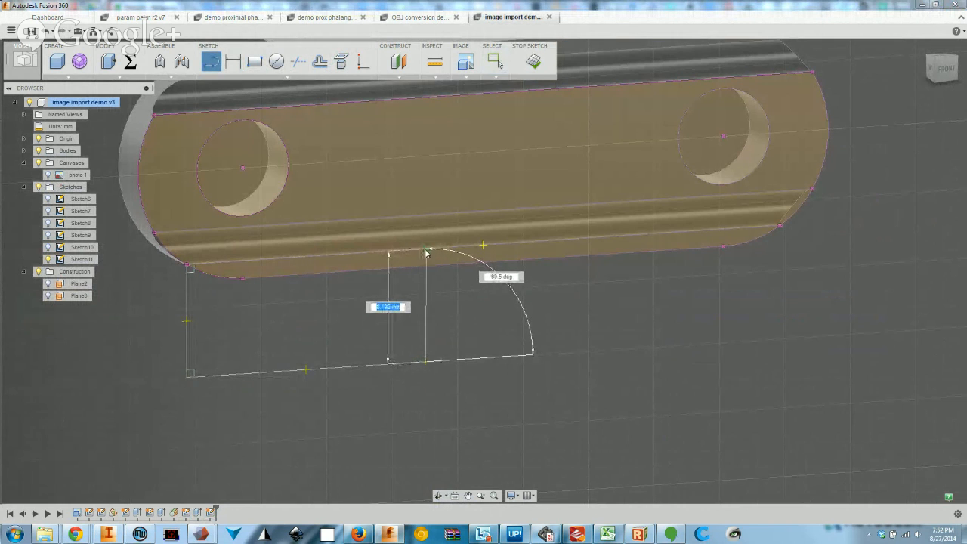
key("Tab")
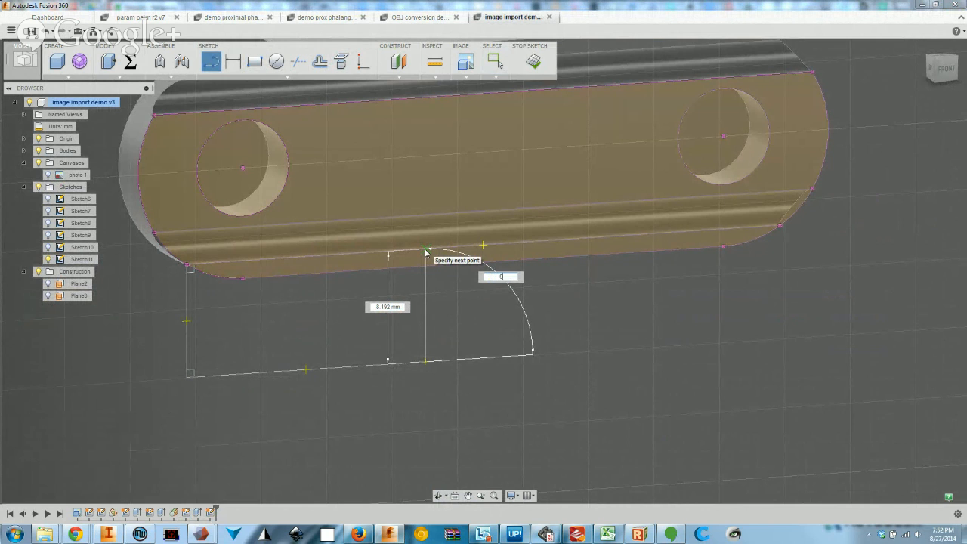
type("90")
key("Tab")
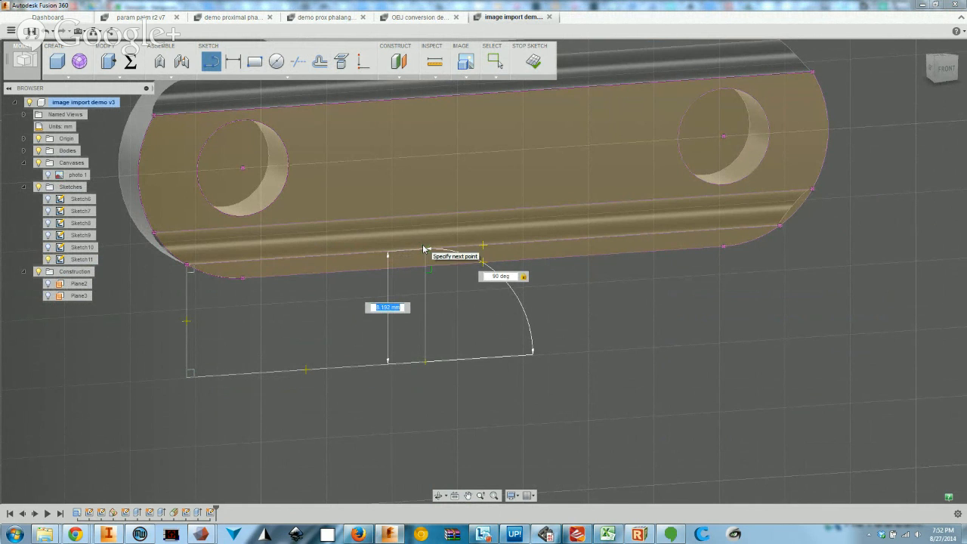
left_click(424, 249)
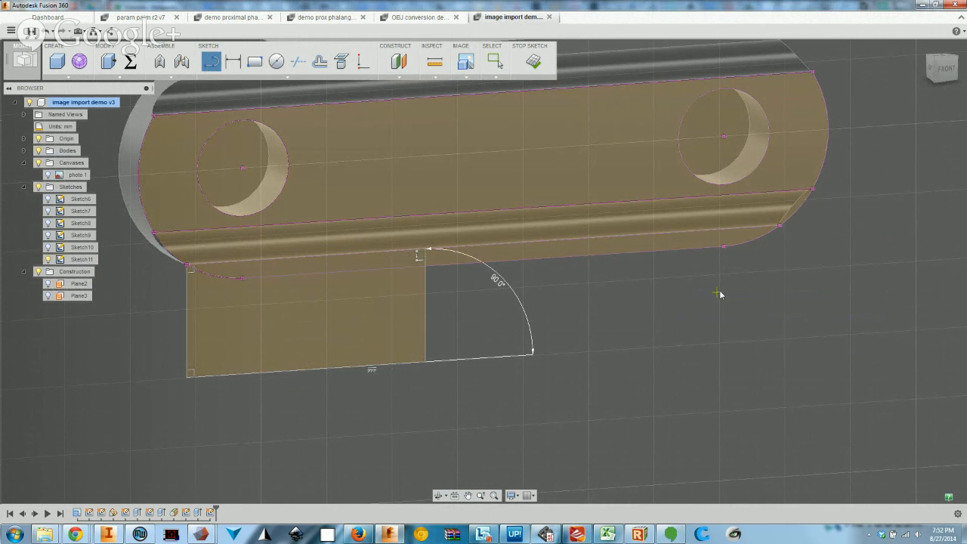
Draw a second line profile below the lower strip's right corner, with its inner side rising to the strip's upper line at 90 degrees
left_click(780, 228)
left_click(779, 315)
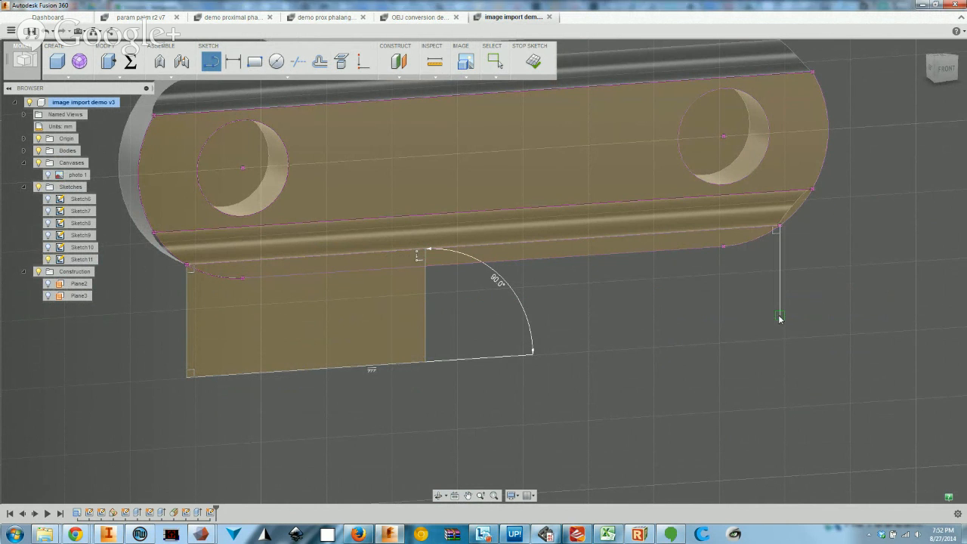
left_click(592, 325)
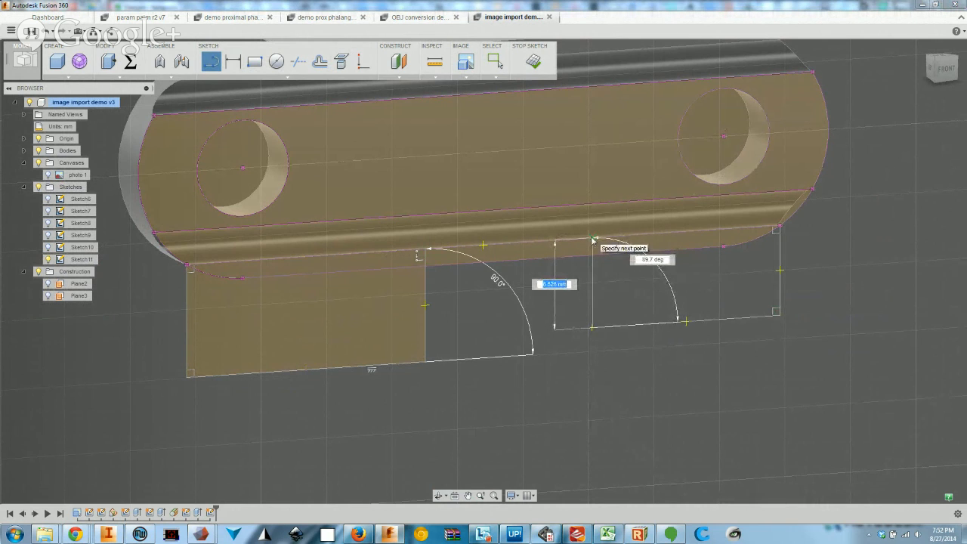
key("Tab")
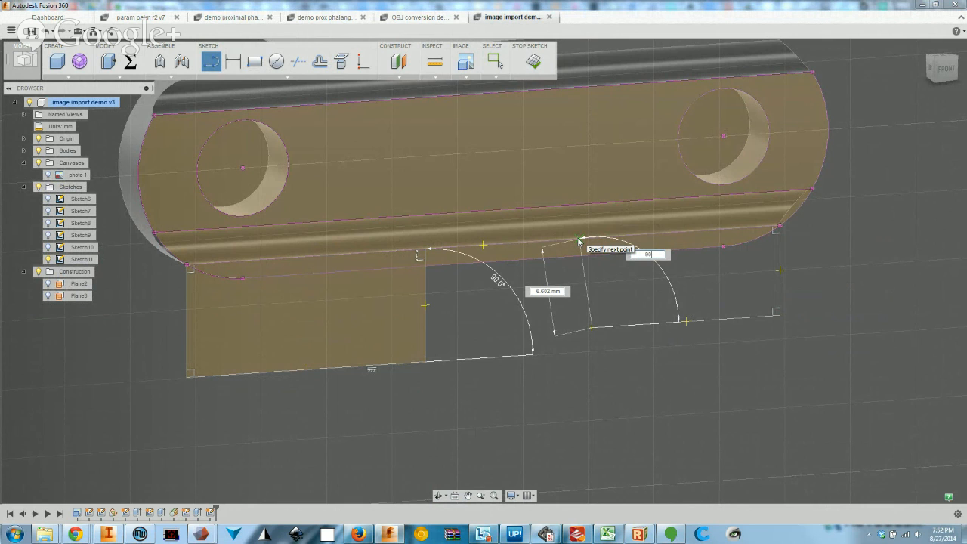
key("Return")
key("Tab")
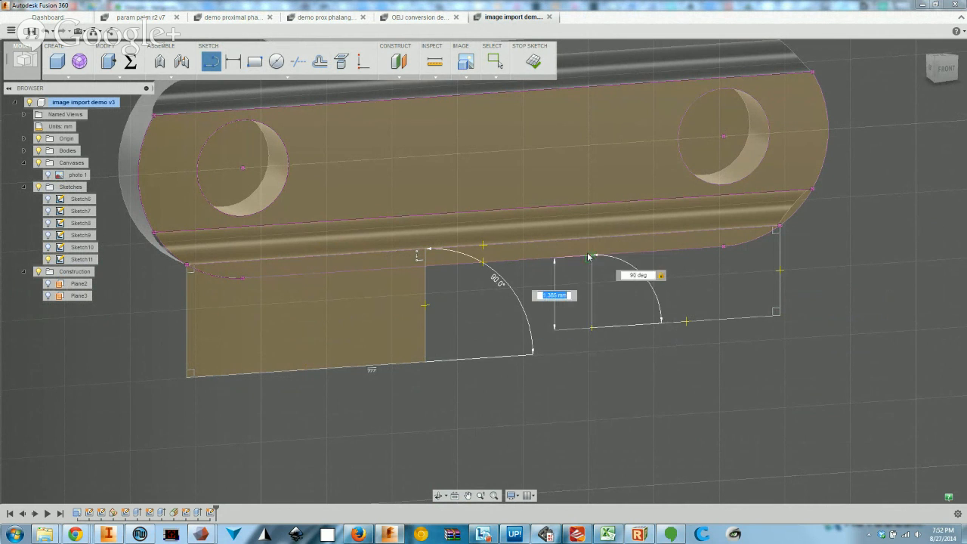
left_click(595, 325)
key("Escape")
key("Escape")
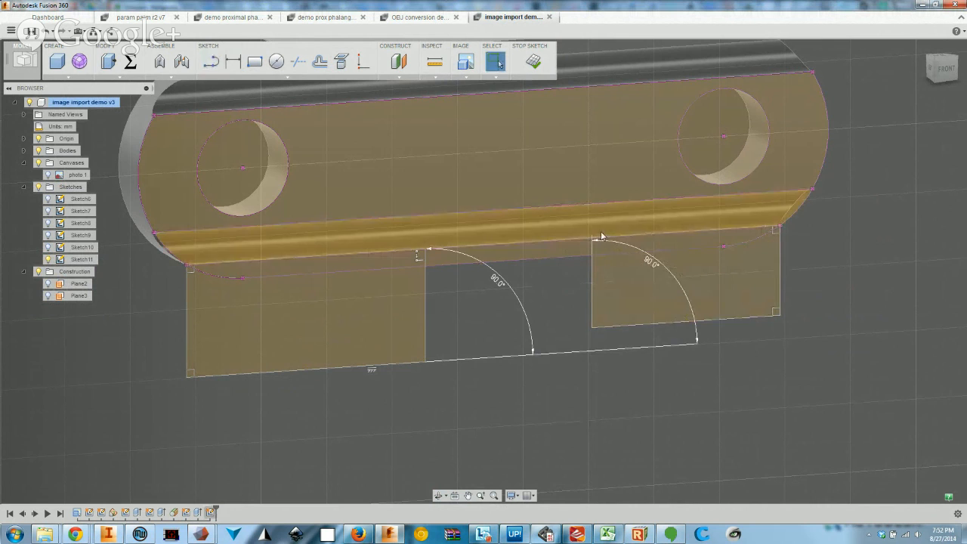
Inspect where the second profile meets the strip's upper line, and undo both line profiles
scroll(589, 236, "up", 3)
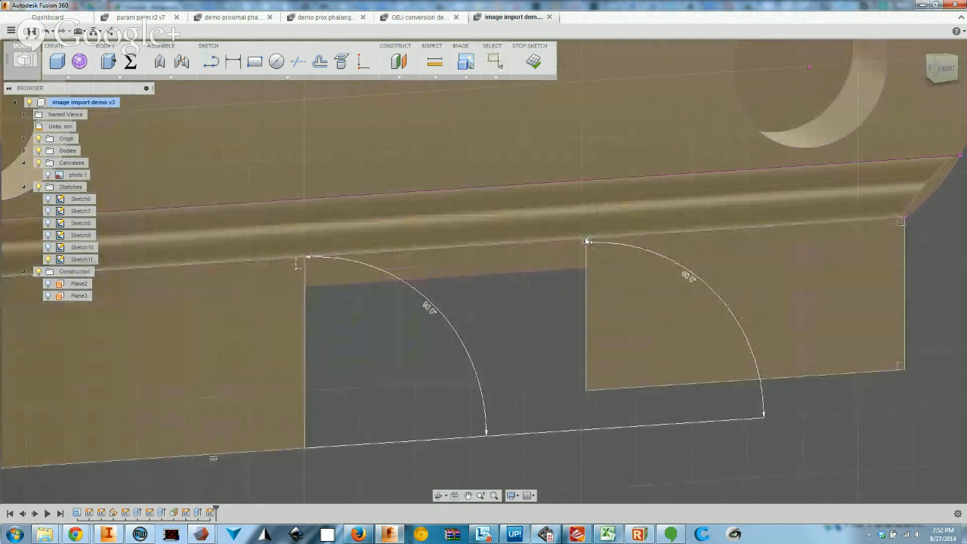
scroll(587, 241, "up", 2)
scroll(604, 272, "down", 5)
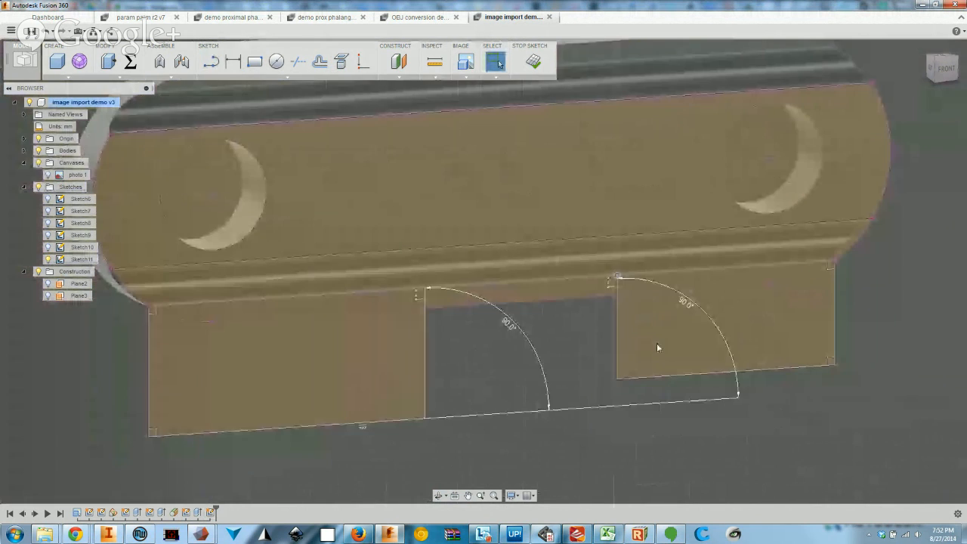
scroll(656, 348, "down", 2)
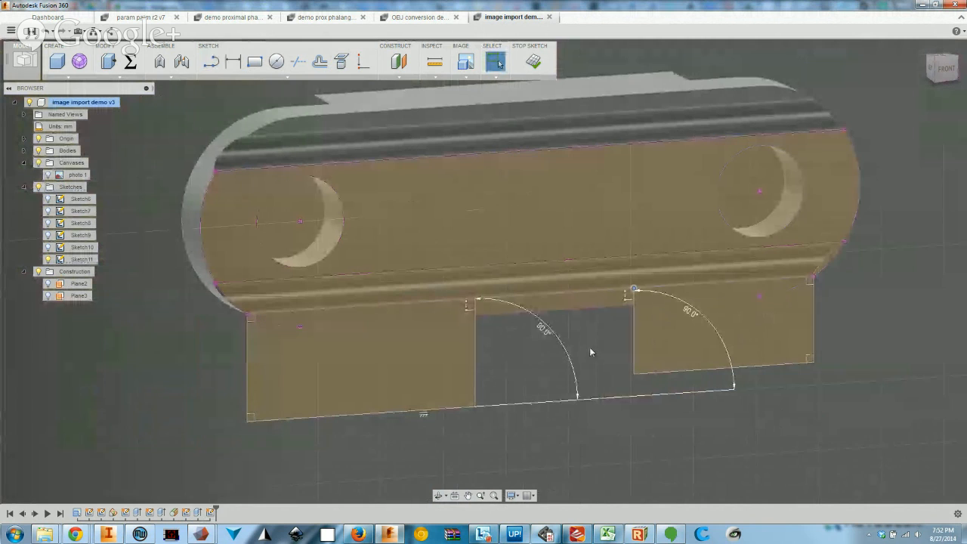
middle_click_drag(709, 359, 704, 335)
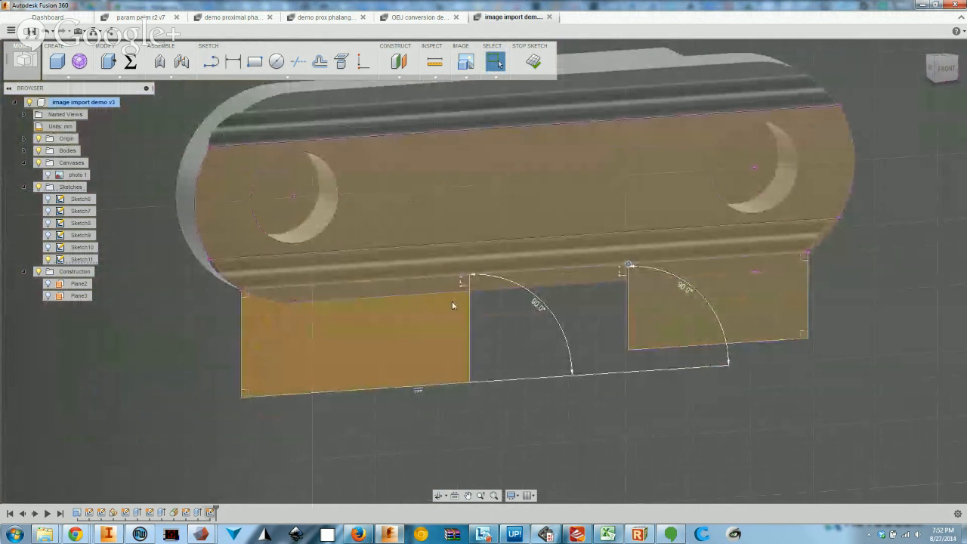
key("ctrl+z")
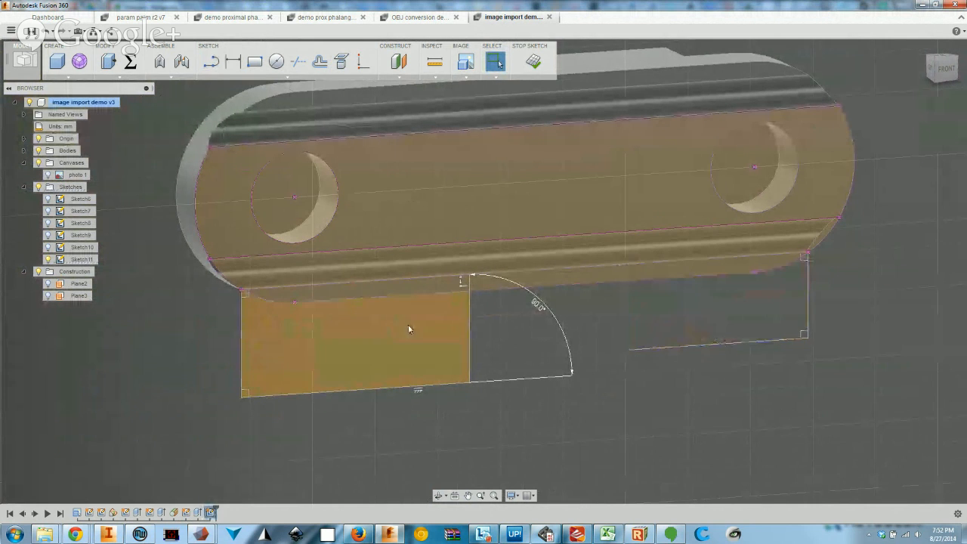
key("ctrl+z")
key("ctrl+z")
key("ctrl+z")
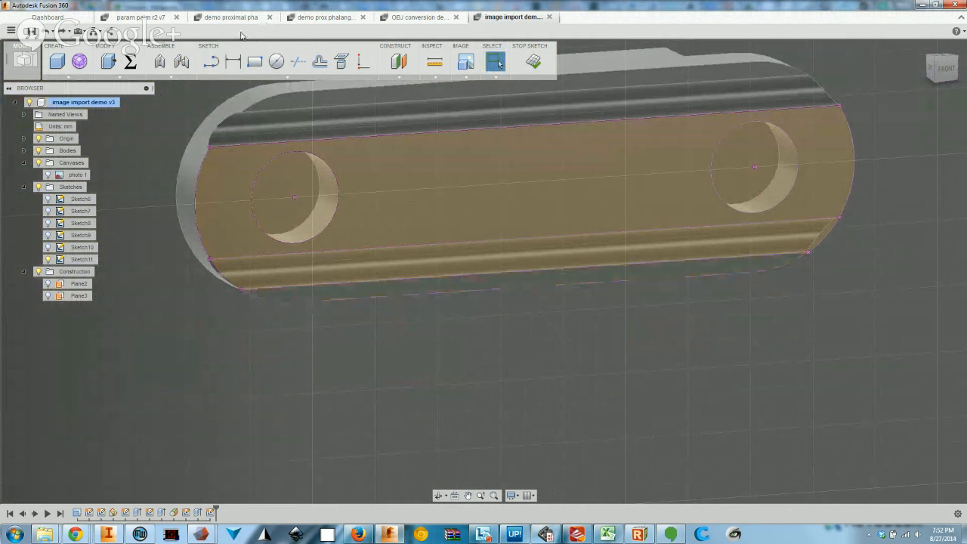
Draw two short perpendicular lines across the lower strip, one toward each end of the link
left_click(213, 63)
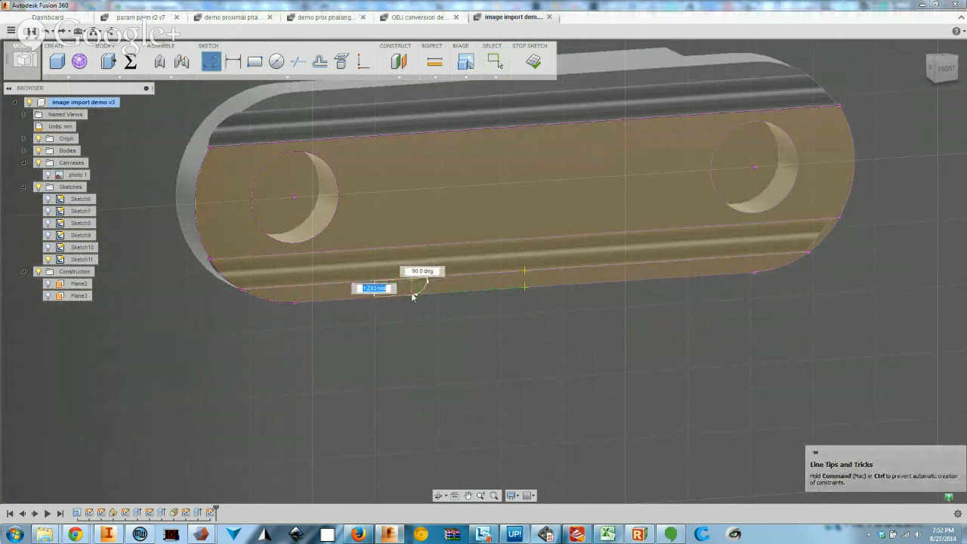
left_click(411, 287)
left_click(685, 265)
scroll(512, 302, "up", 2)
key("Escape")
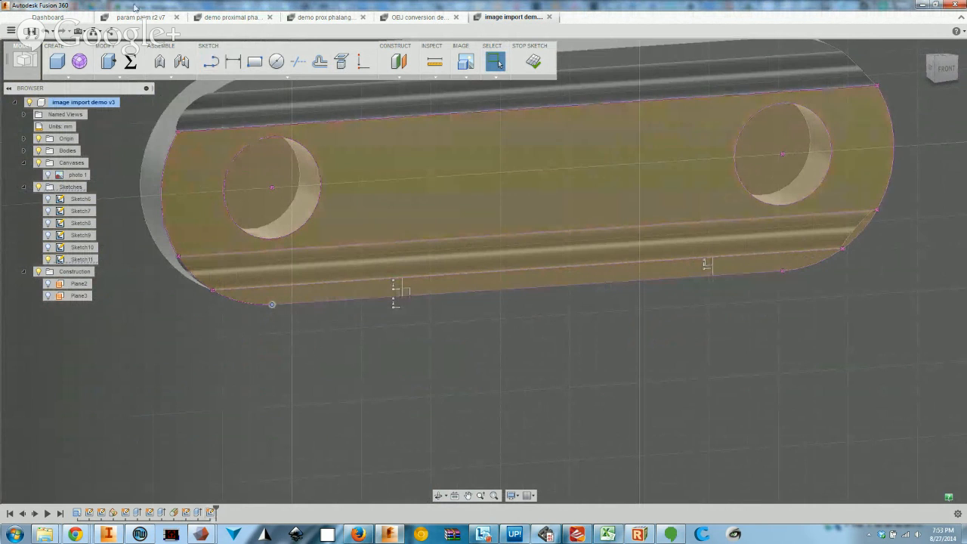
Dimension the left short line from the left end of the link's straight lower edge and set the distance to ipp_length/4
left_click(230, 59)
left_click(401, 301)
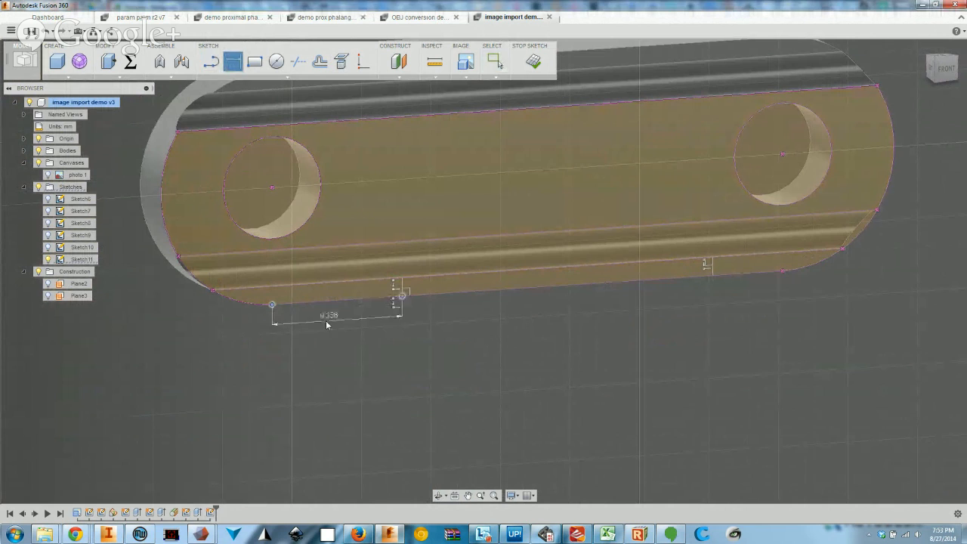
left_click(332, 355)
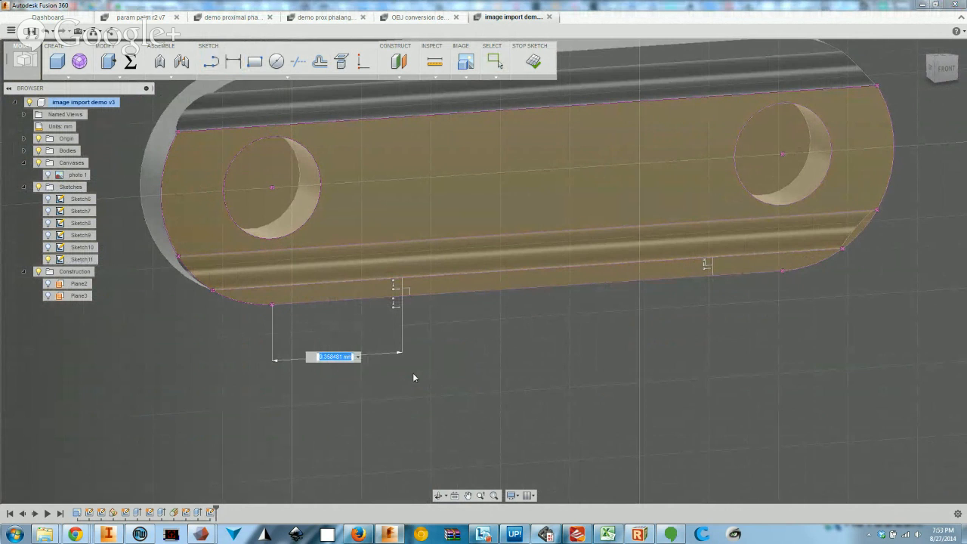
type("ipp_length/4")
key("Return")
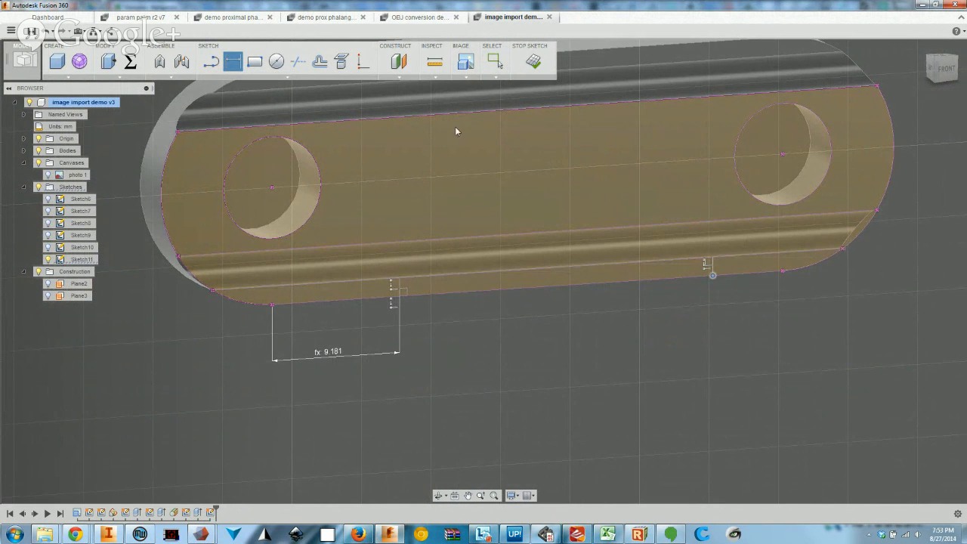
Dimension the right short line from the lower strip's upper right corner and set the distance to ipp_length/4
left_click_drag(824, 401, 829, 381)
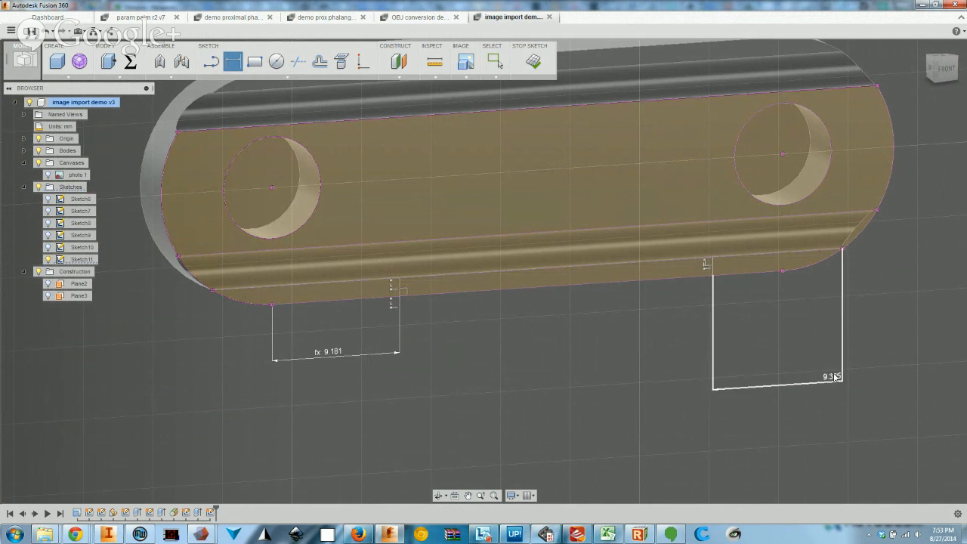
double_click(836, 381)
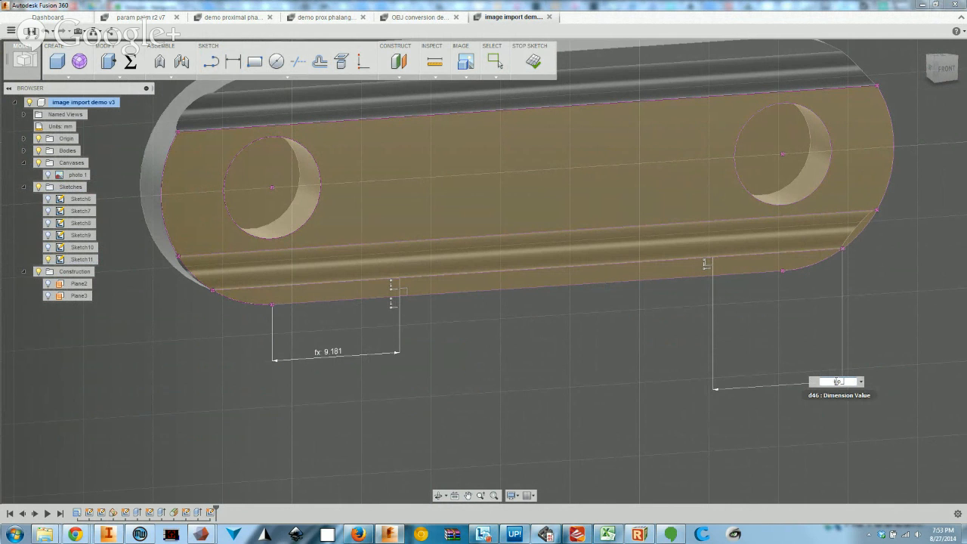
type("pp_length")
key("Return")
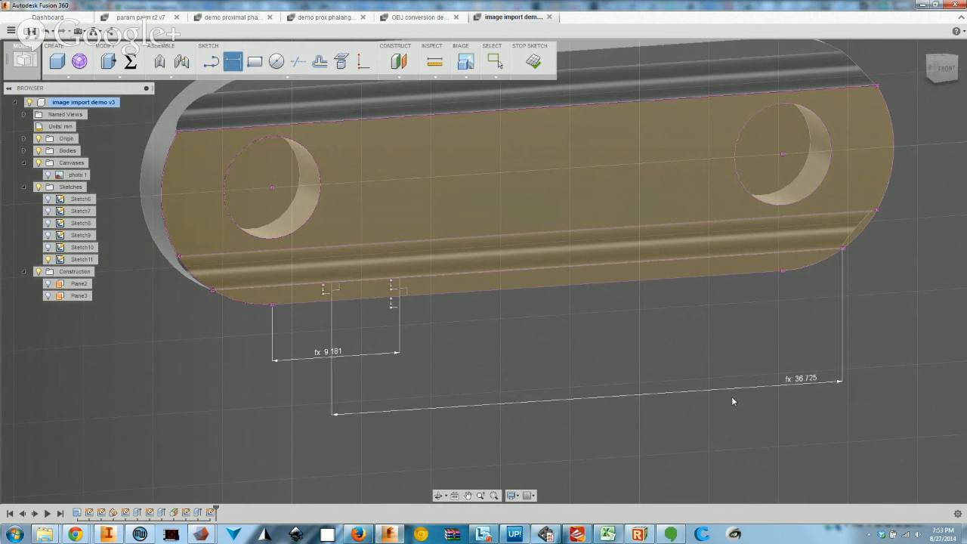
double_click(802, 381)
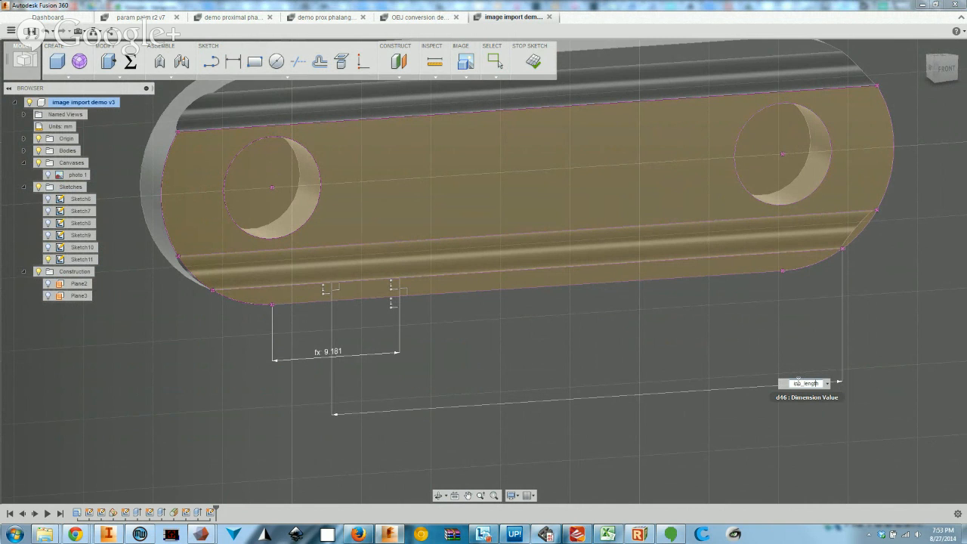
type("/4")
key("Return")
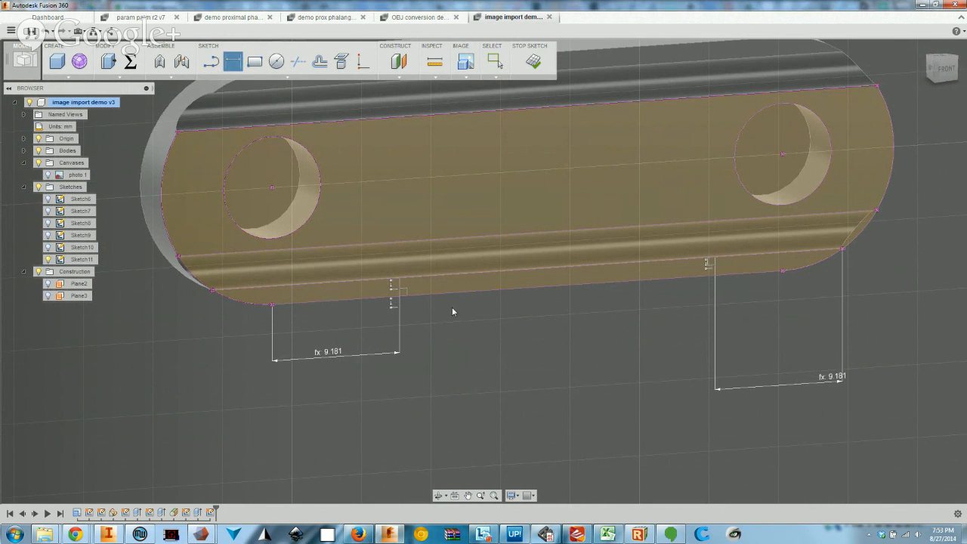
left_click(535, 63)
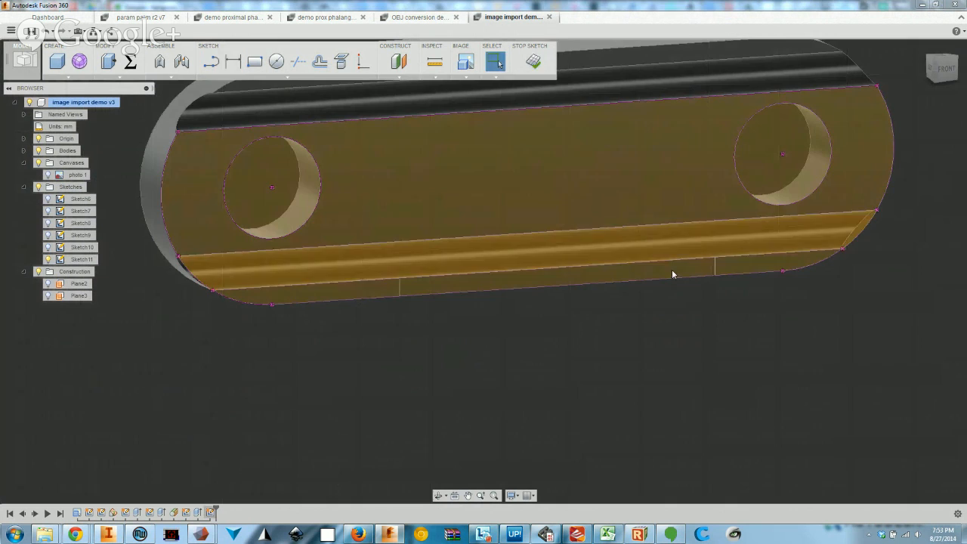
left_click(109, 64)
left_click(317, 294)
left_click(574, 278)
left_click(737, 268)
middle_click_drag(736, 270, 431, 319, "shift")
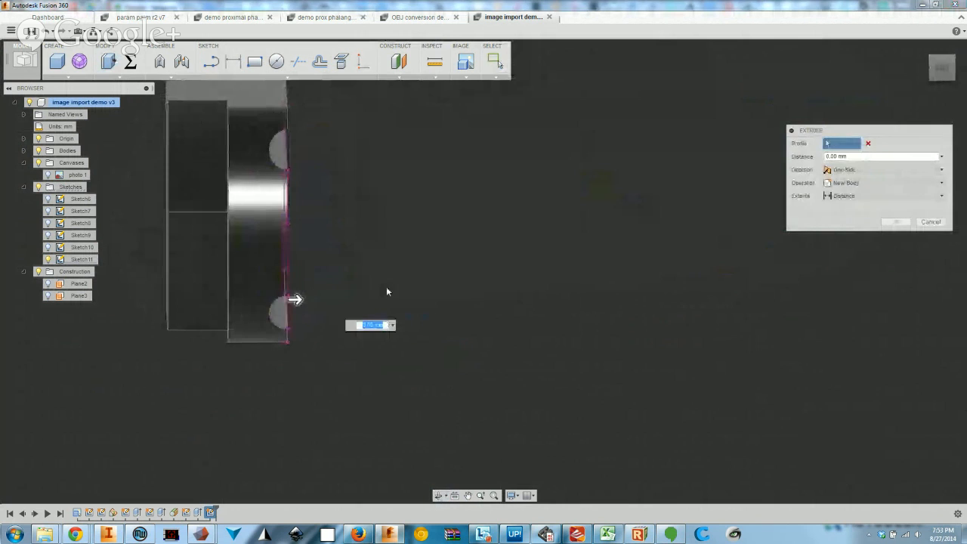
middle_click_drag(386, 291, 354, 279, "shift")
left_click_drag(354, 279, 319, 279)
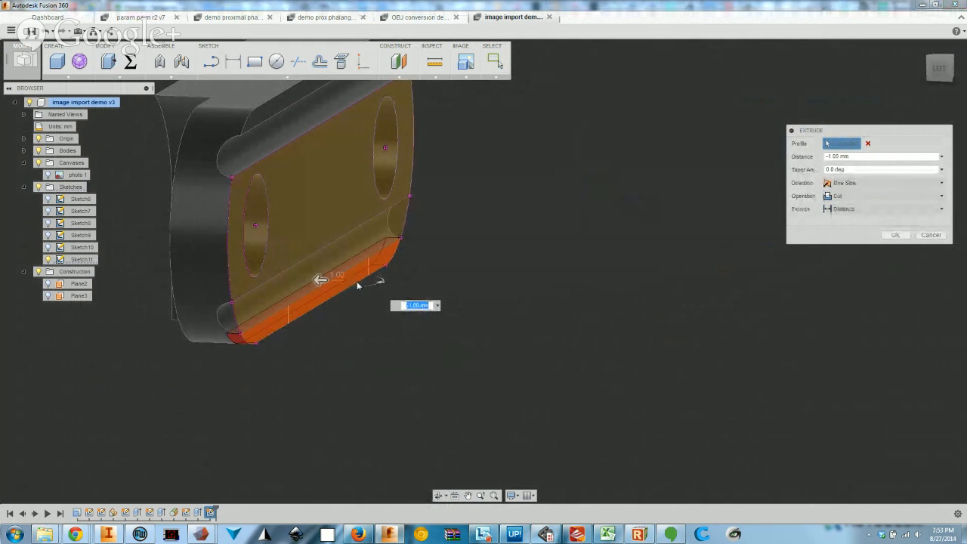
middle_click_drag(302, 344, 298, 340, "shift")
key("Escape")
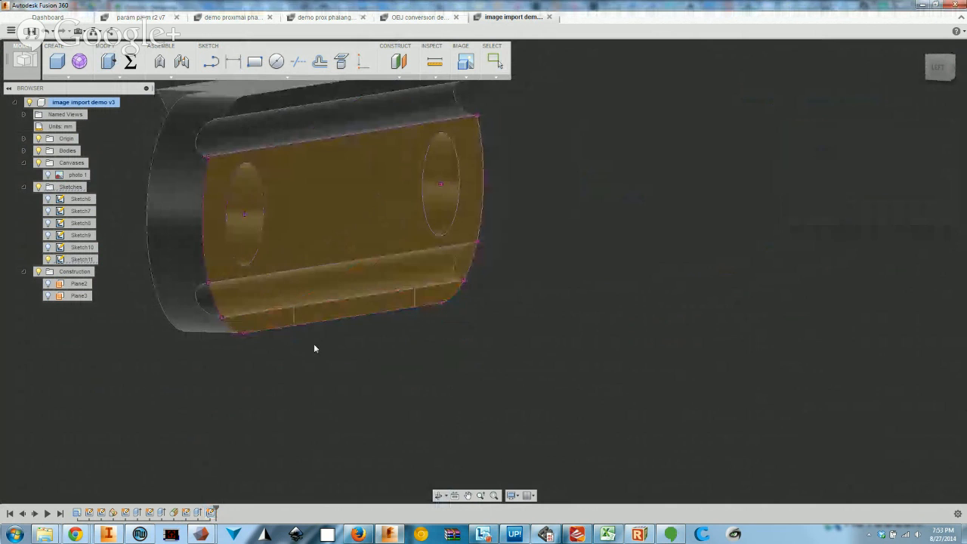
Reopen the latest sketch and draw a line across the lower string groove between the midpoints of its two long edges
scroll(276, 324, "up", 3)
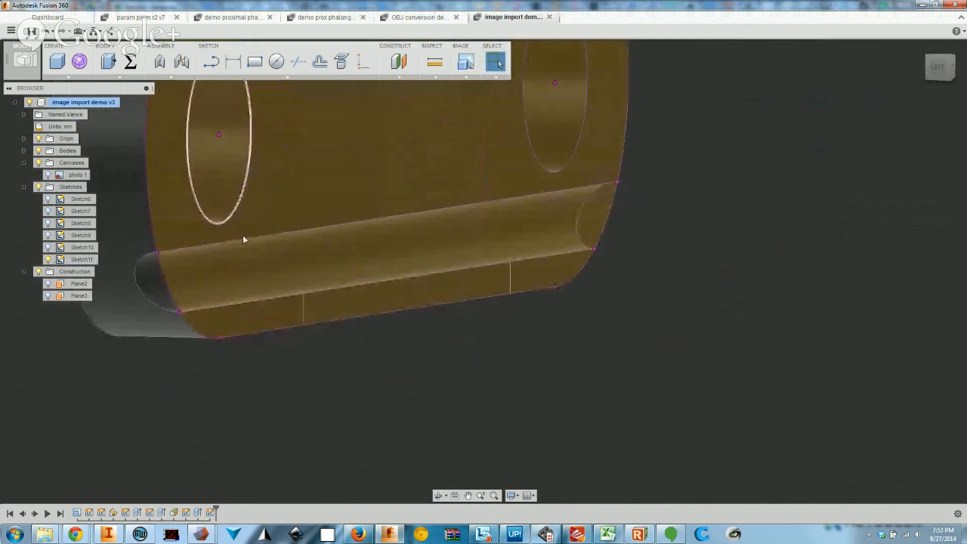
double_click(208, 511)
middle_click_drag(380, 296, 363, 290, "shift")
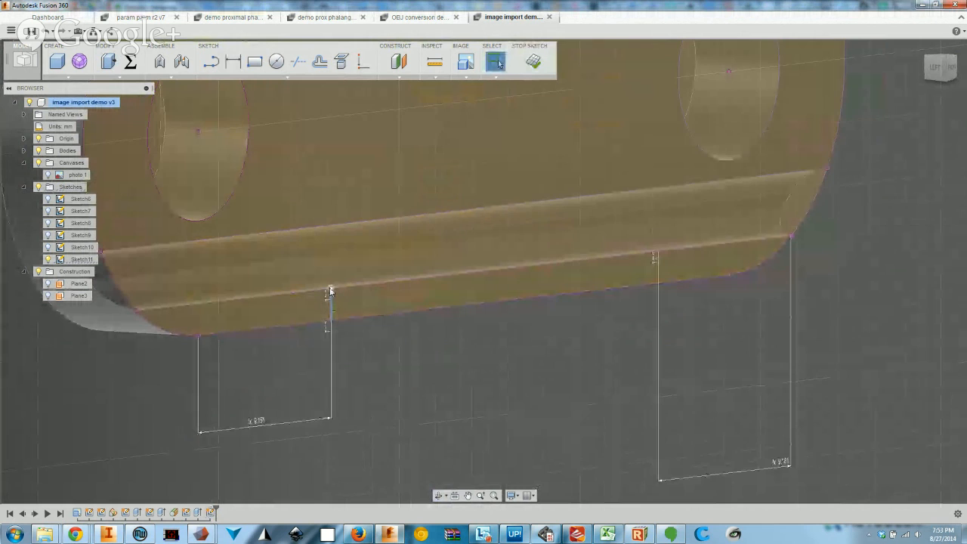
left_click(211, 62)
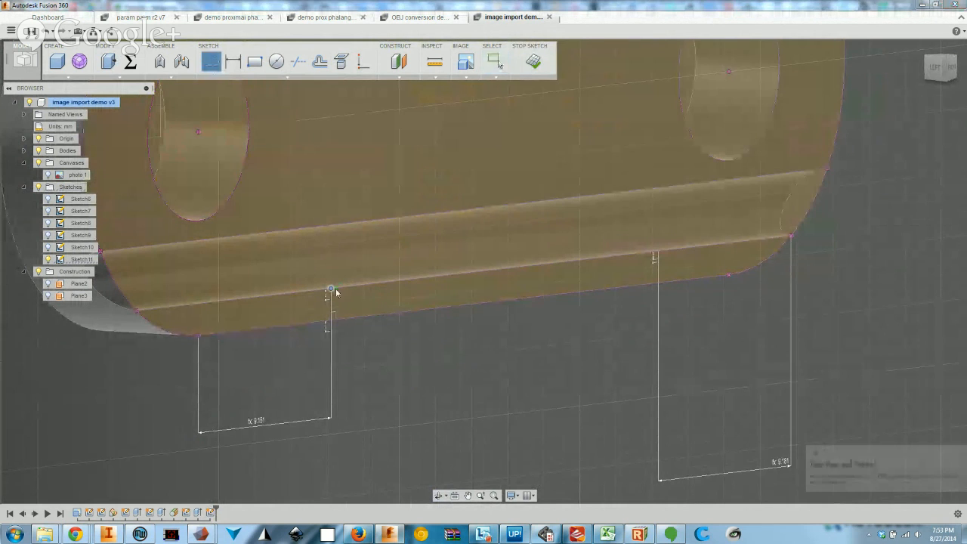
left_click(329, 287)
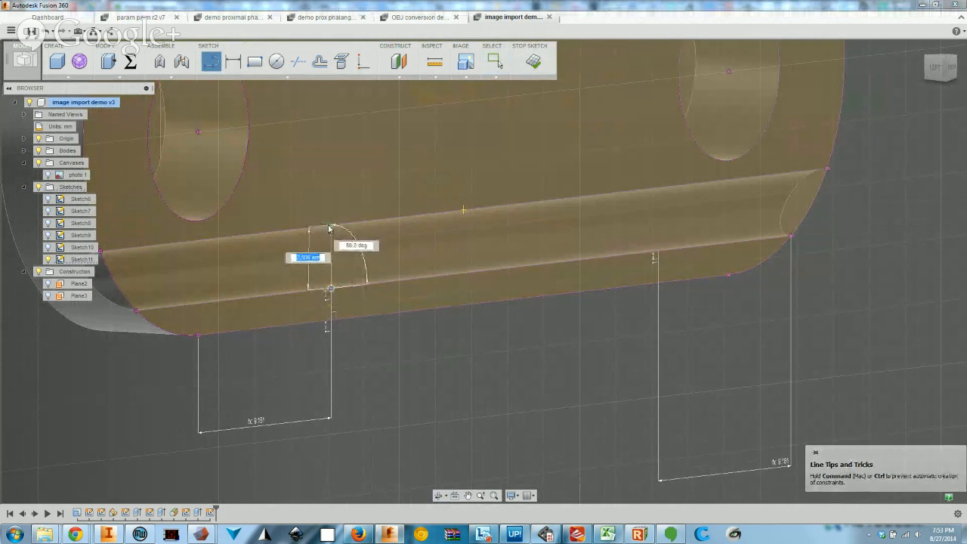
key("Escape")
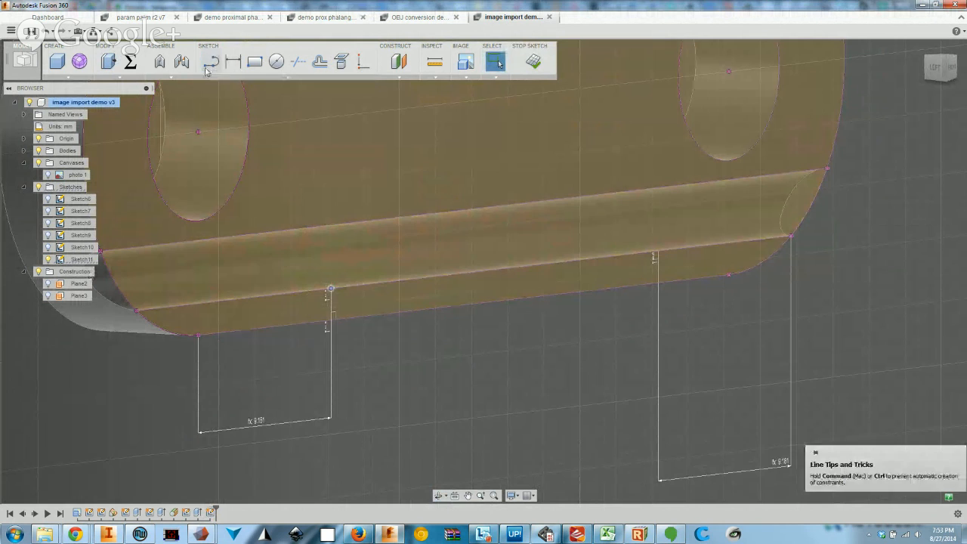
left_click(210, 64)
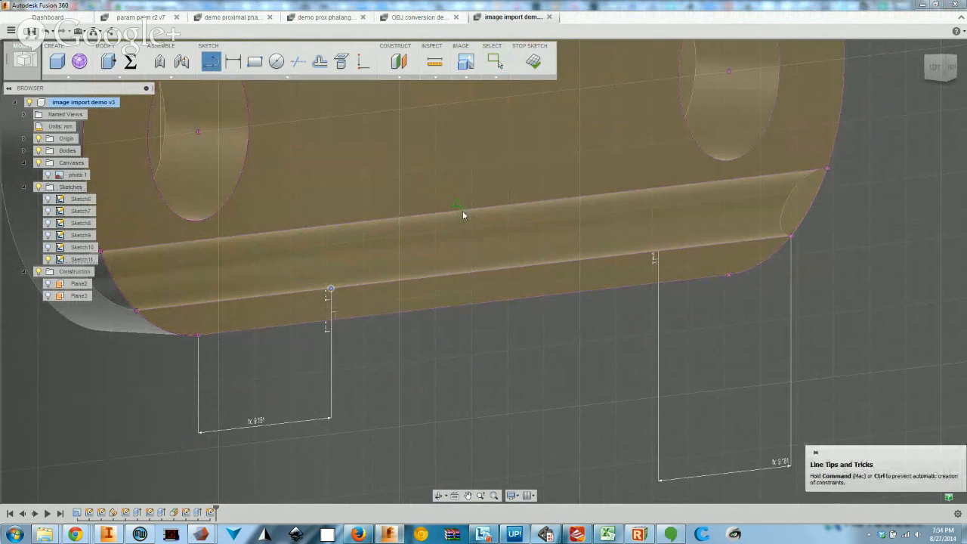
left_click(463, 214)
left_click(462, 271)
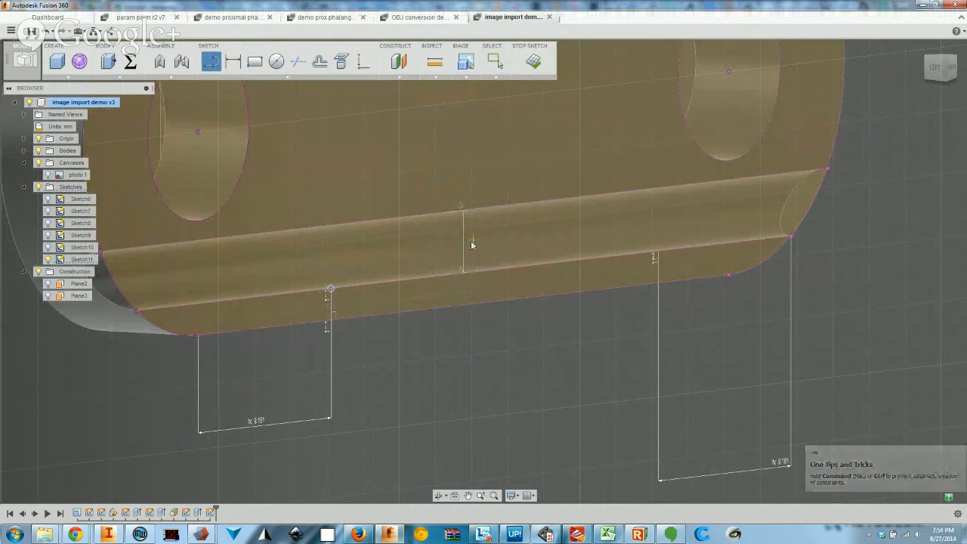
Draw a centre line along the groove from the cross line's midpoint to both rounded ends, with the right half at 0 degrees
left_click(463, 242)
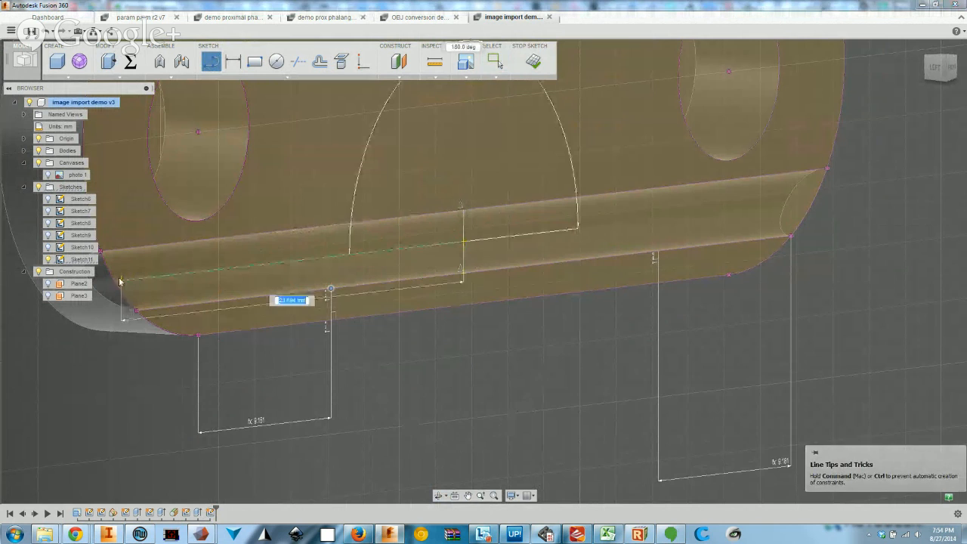
left_click(115, 283)
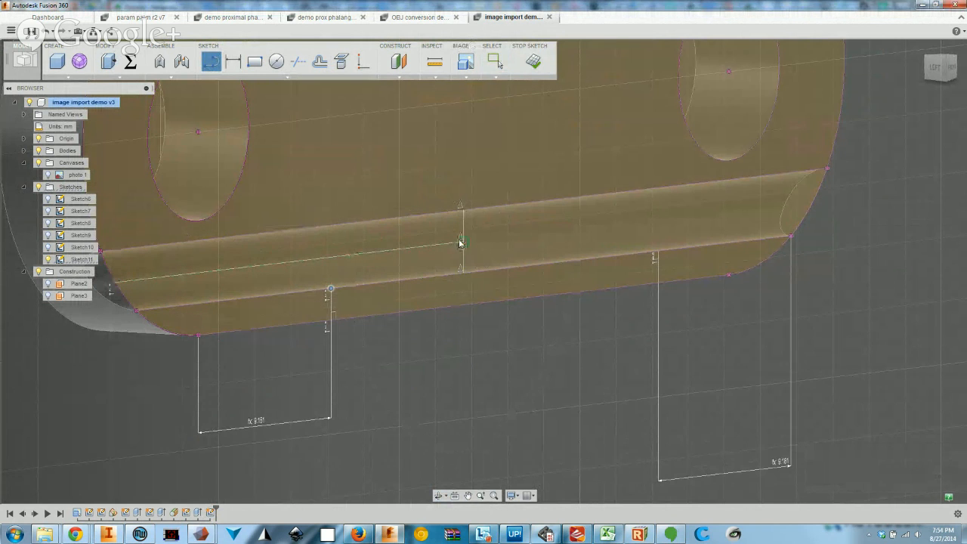
left_click(462, 242)
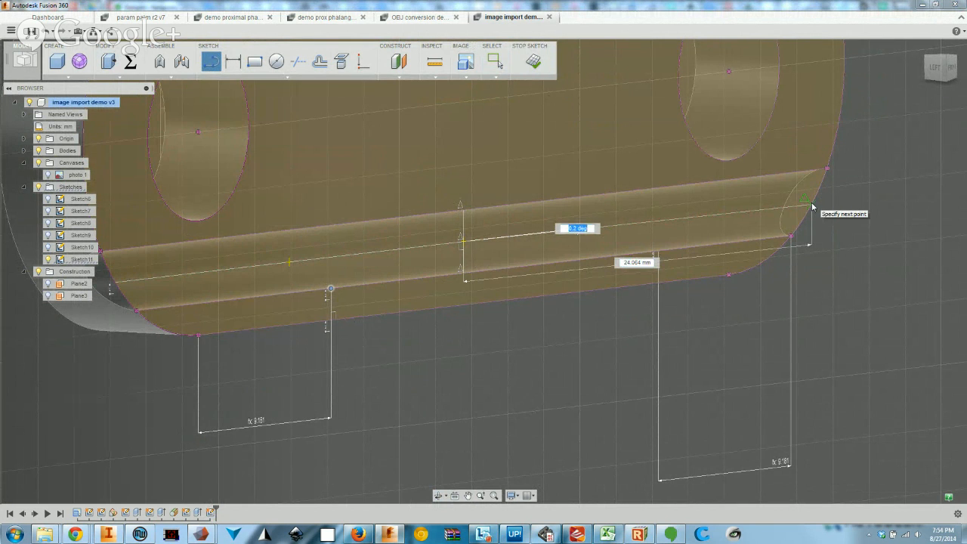
type("0")
key("Tab")
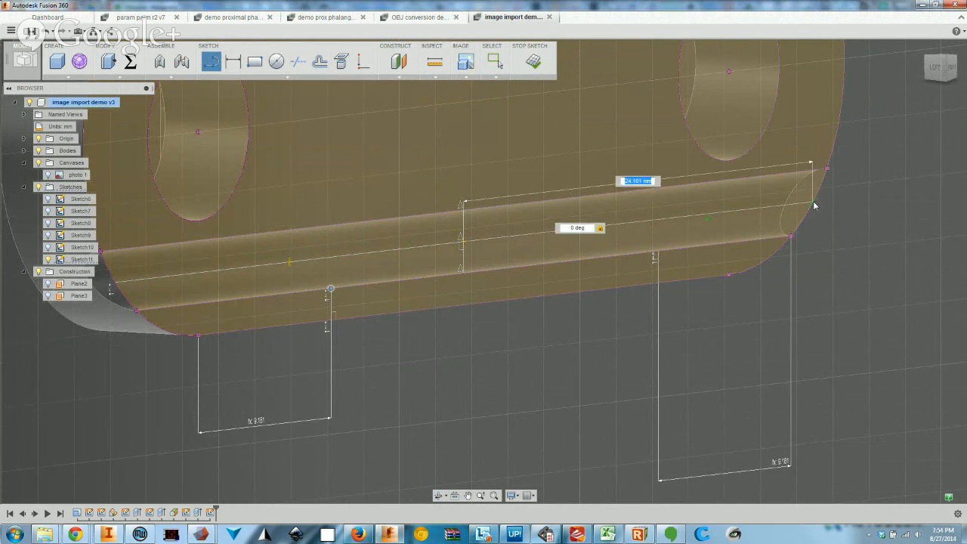
key("Escape")
key("Escape")
middle_click_drag(680, 254, 713, 277, "shift")
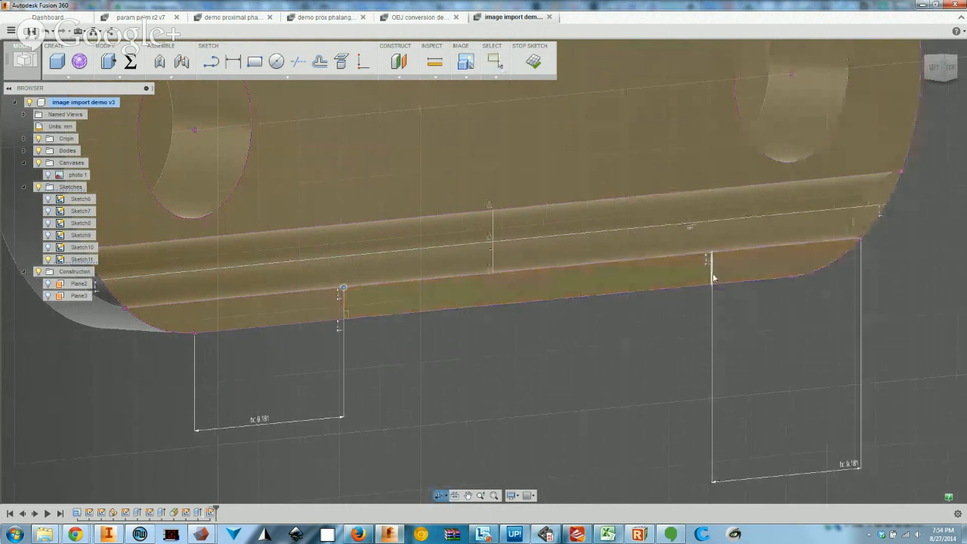
Extend both short lines with segments reaching up to the groove's centre line, and finish the sketch
left_click(210, 61)
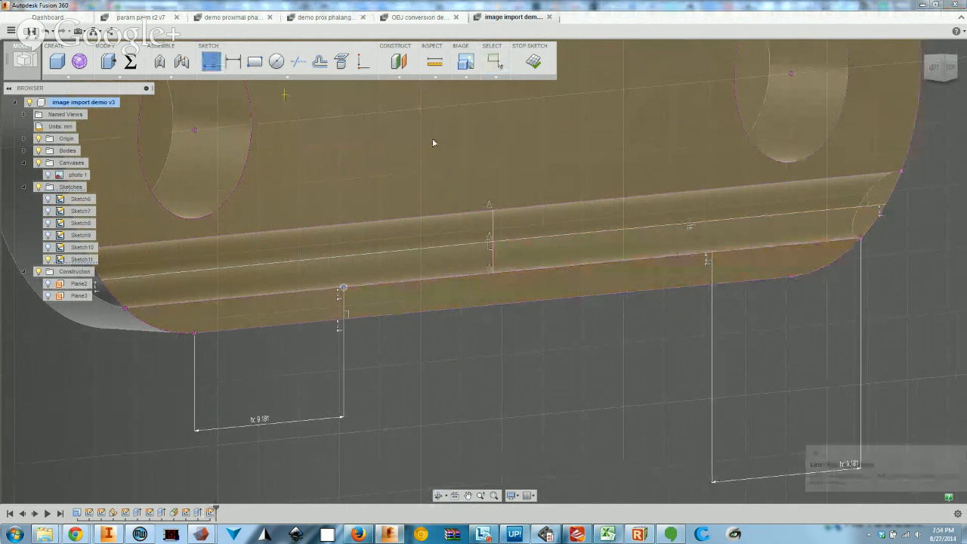
left_click(711, 253)
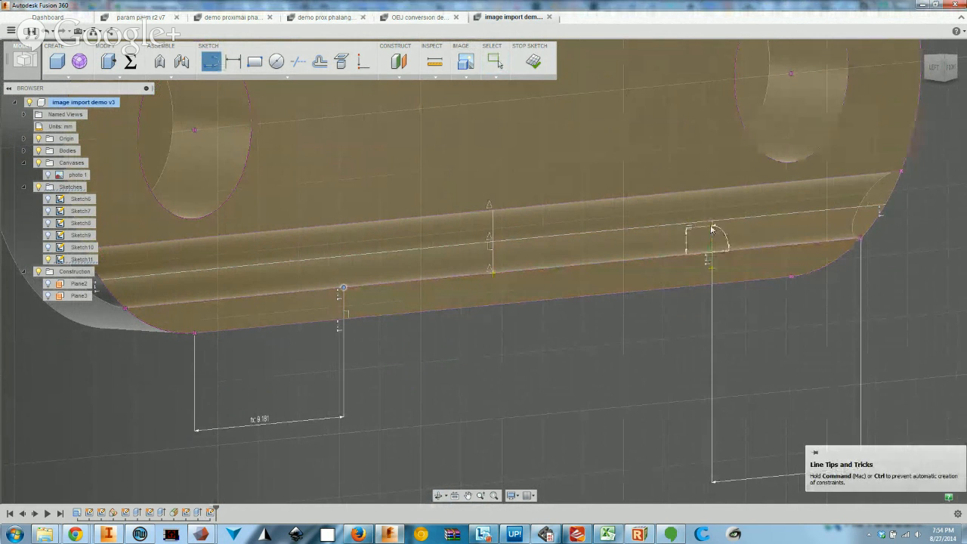
left_click(711, 222)
left_click(343, 288)
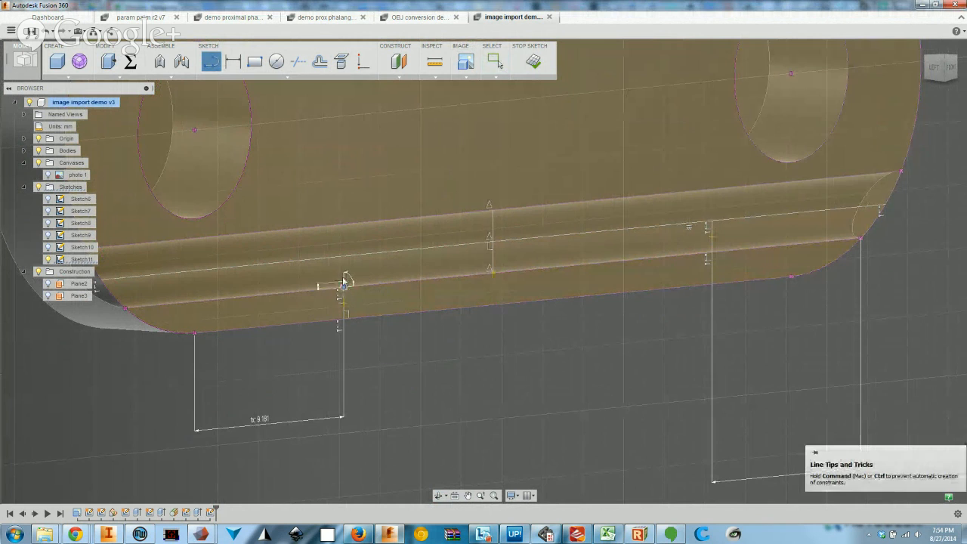
left_click(339, 260)
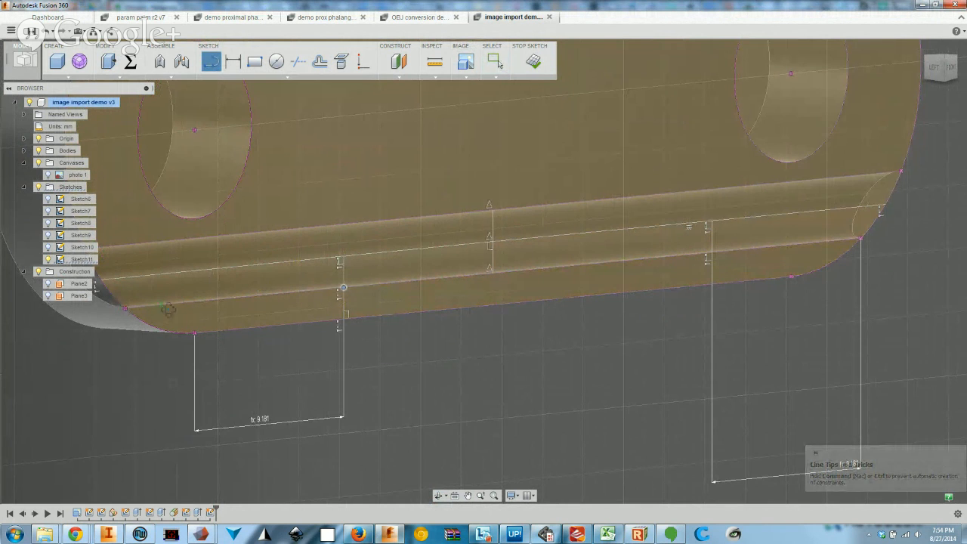
middle_click_drag(169, 310, 215, 310, "shift")
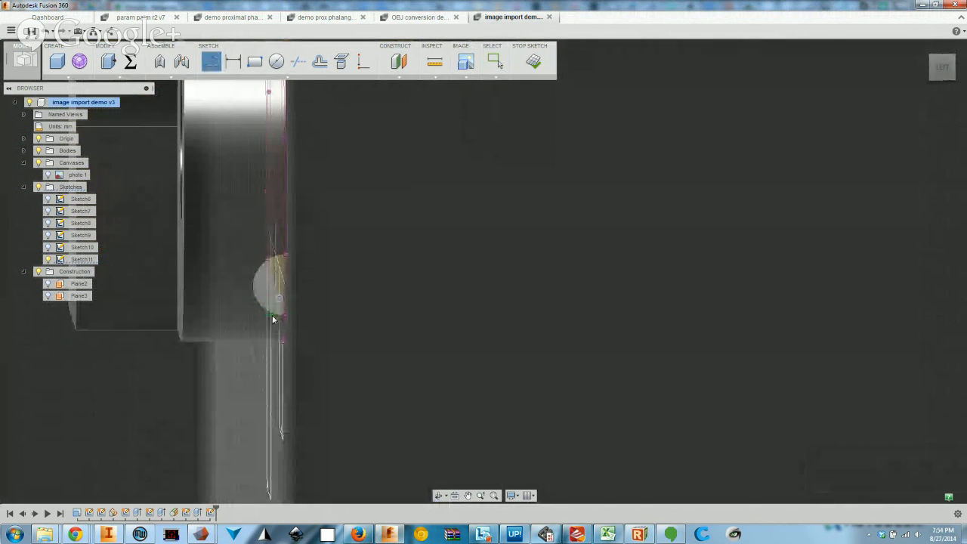
mouse_move(297, 320)
middle_mouse_down("shift")
mouse_move(325, 317)
mouse_move(320, 292)
middle_mouse_up("shift")
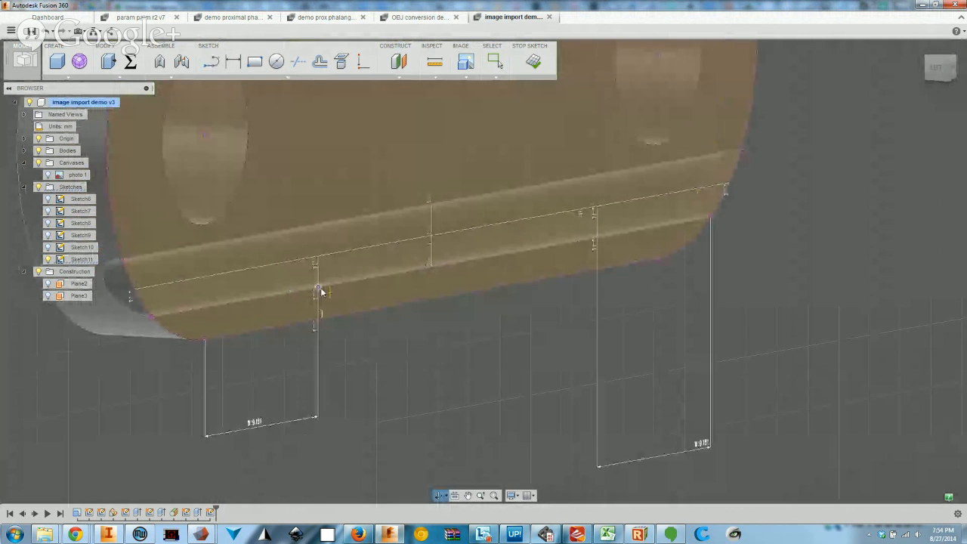
left_click(533, 61)
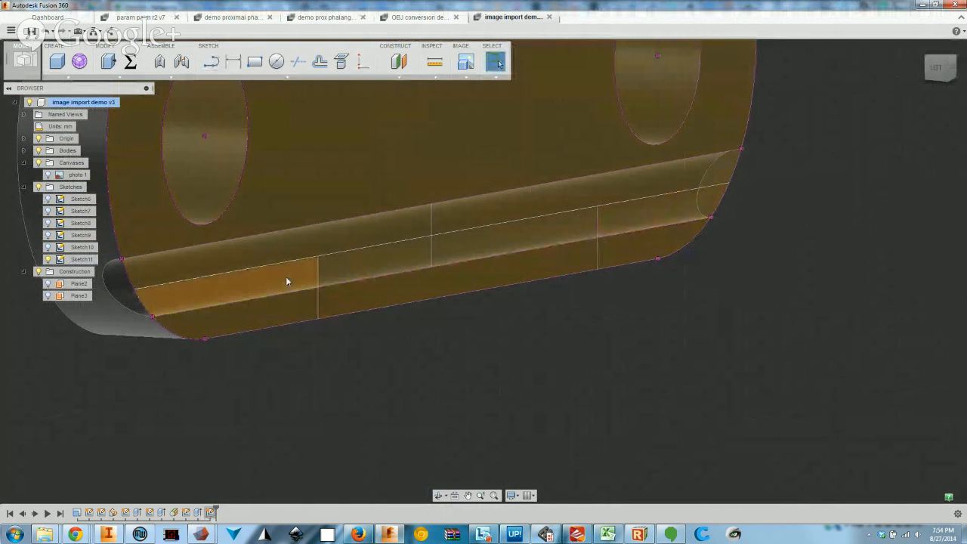
Reopen the sketch and delete both segments of the right dividing line, across the lower strip and in the groove
double_click(210, 513)
scroll(597, 253, "up", 5)
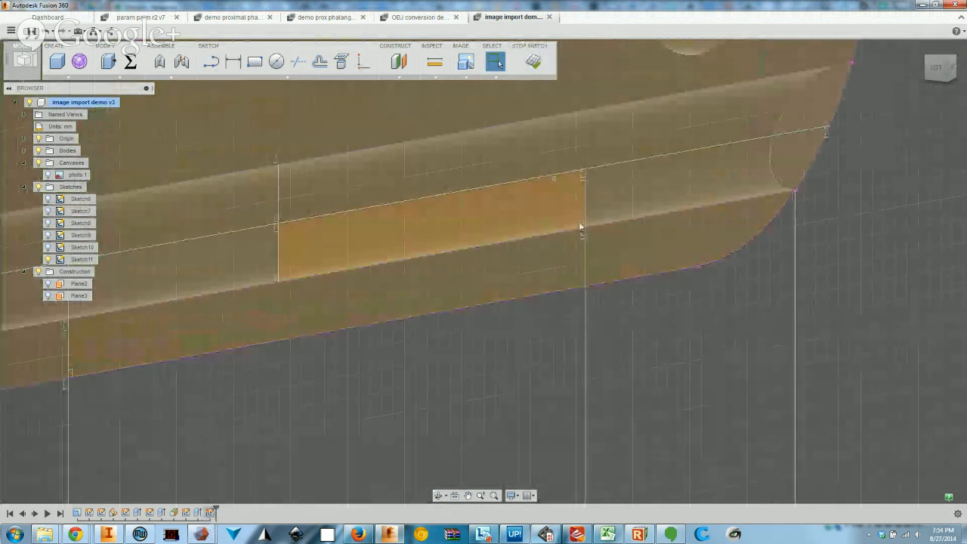
left_click(585, 253)
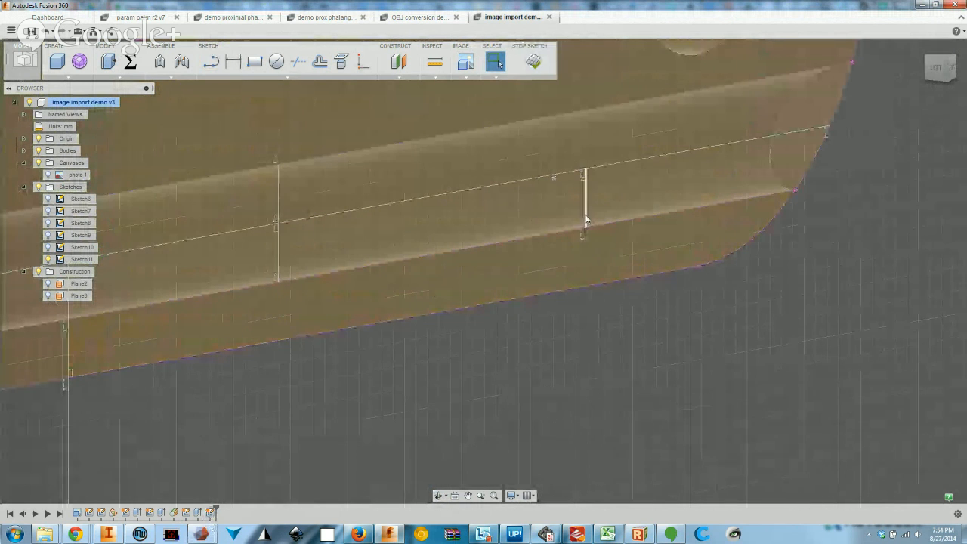
left_click_drag(584, 247, 579, 230)
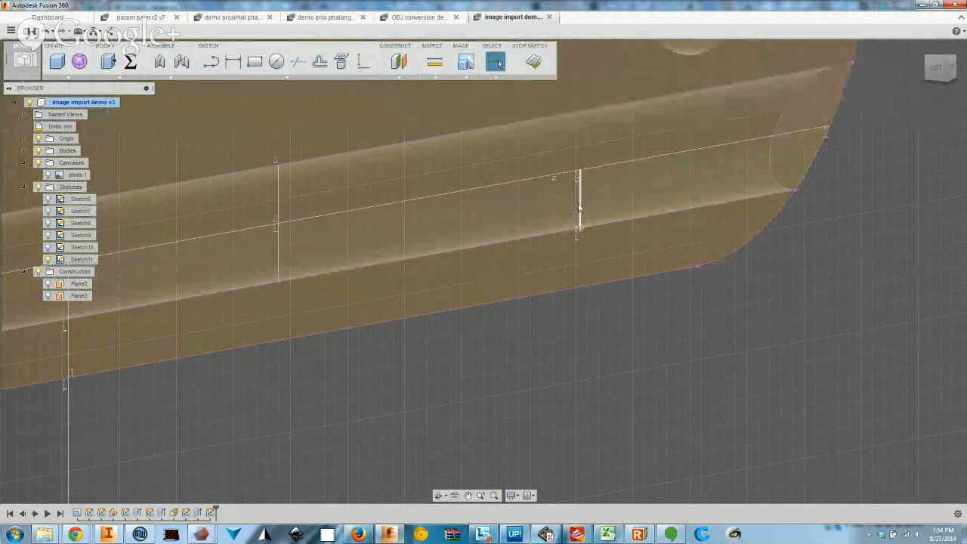
left_click(579, 206)
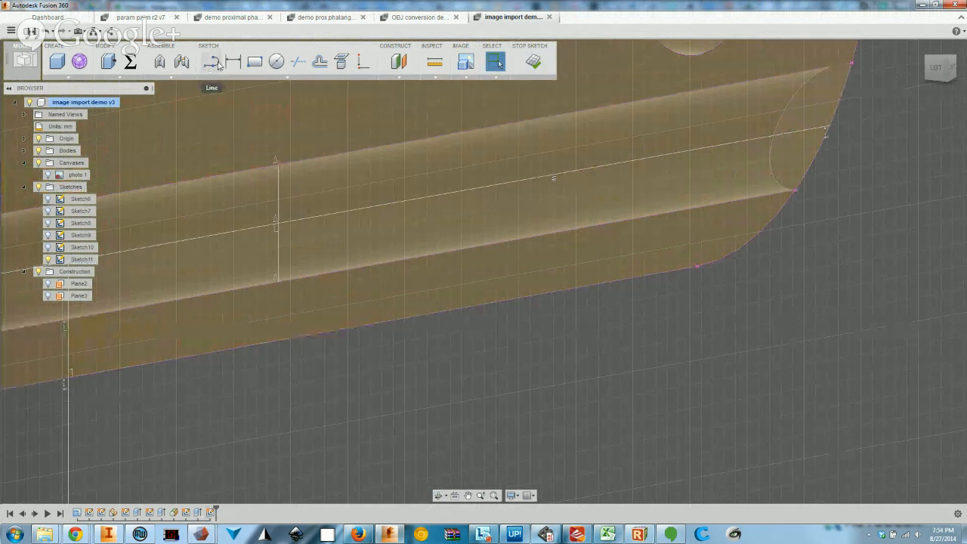
Draw a single dividing line near the right end from the groove's centre line down to the strip's lower edge
left_click(210, 63)
left_click(571, 172)
left_click(572, 288)
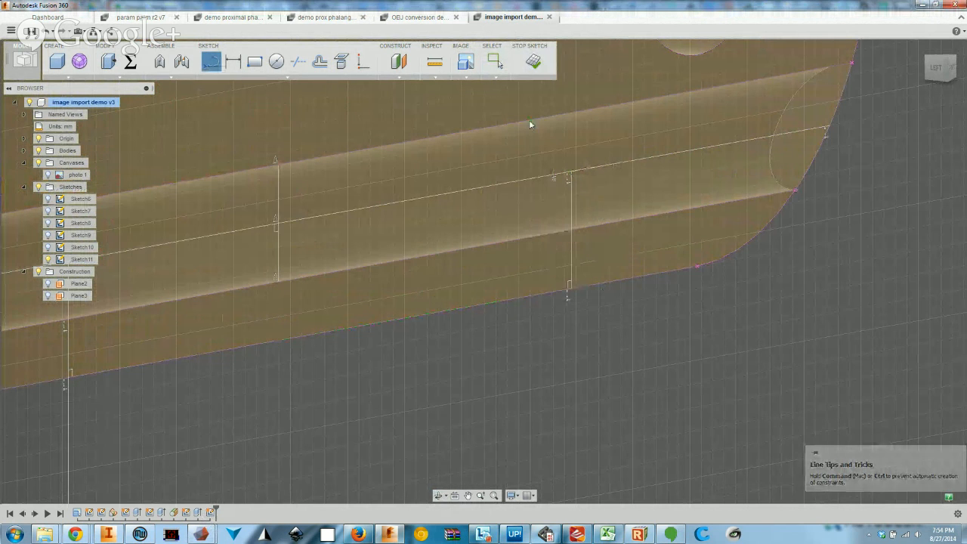
Dimension the right dividing line from the outer end of the groove's centre line, using an ipp_length expression
left_click(233, 60)
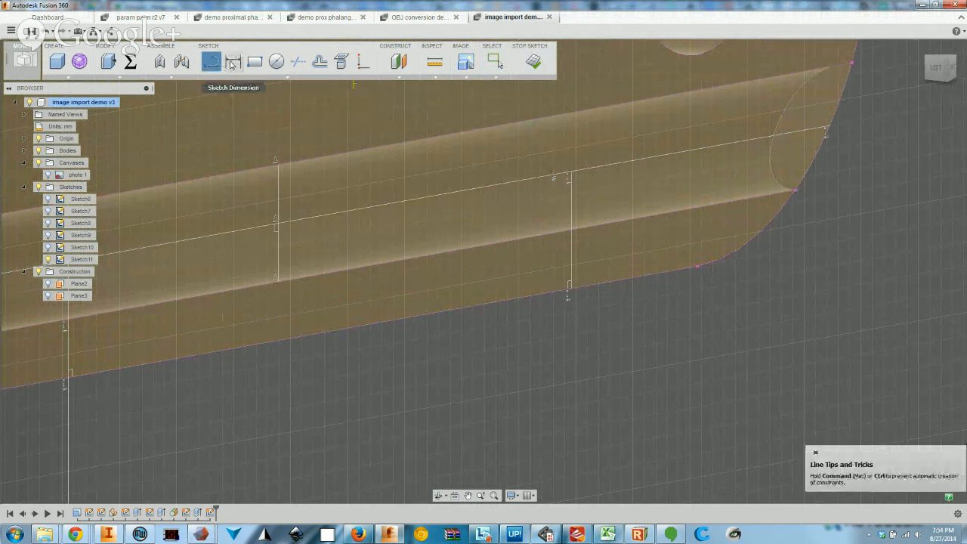
left_click(571, 257)
left_click(828, 126)
left_click(785, 326)
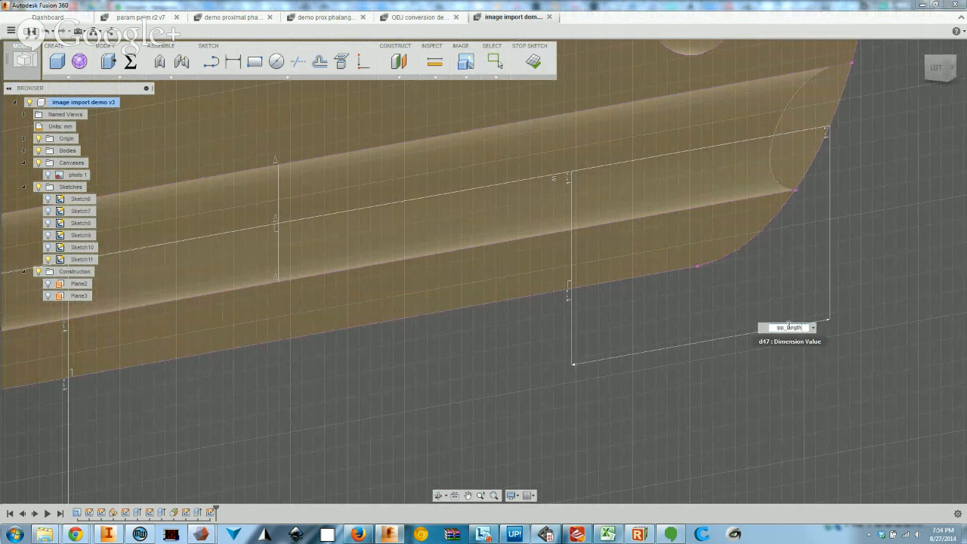
key("Return")
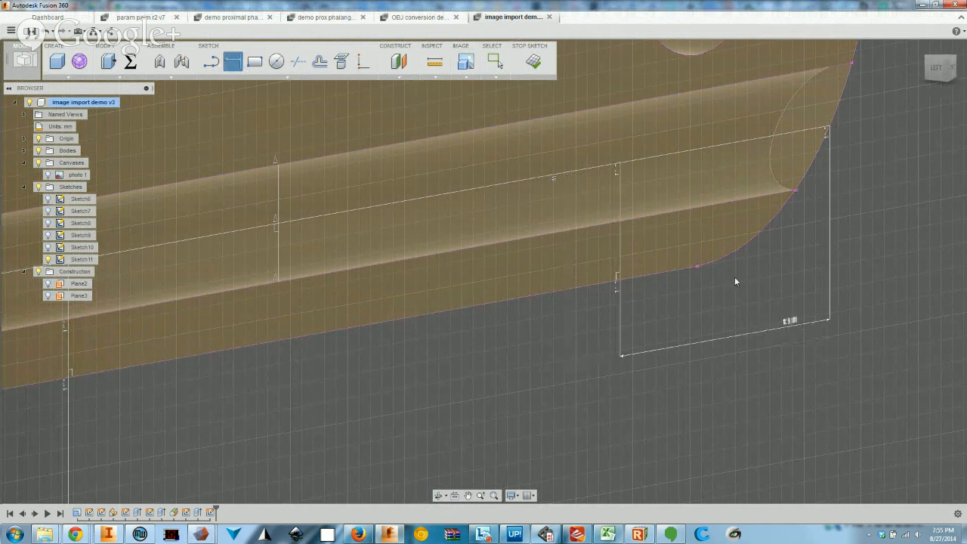
Delete the dimension between the right dividing line and the outer end of the groove's centre line
scroll(731, 278, "down", 4)
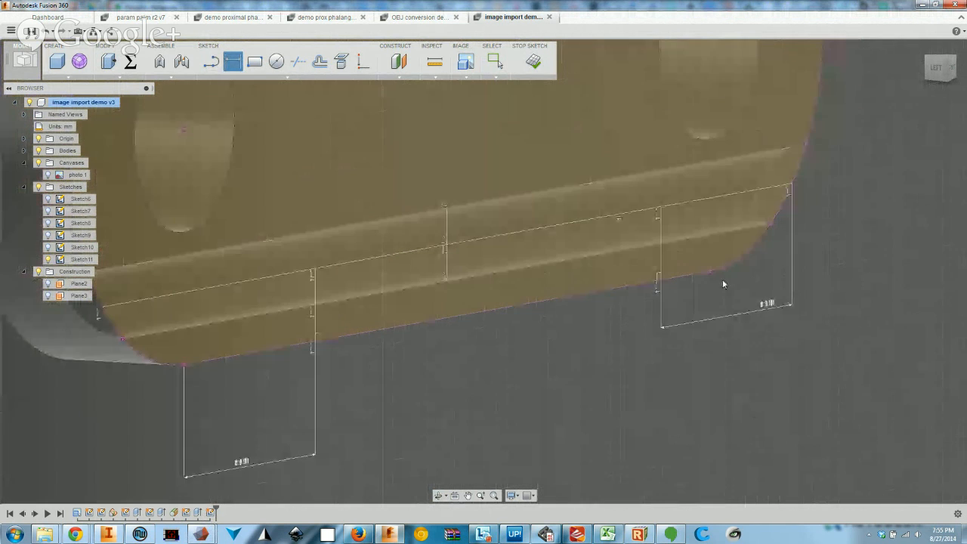
double_click(767, 304)
left_click(761, 346)
left_click(764, 306)
key("Delete")
Dimension the right dividing line from the end point of the groove's lower edge using ipp_length, and finish the sketch
key("d")
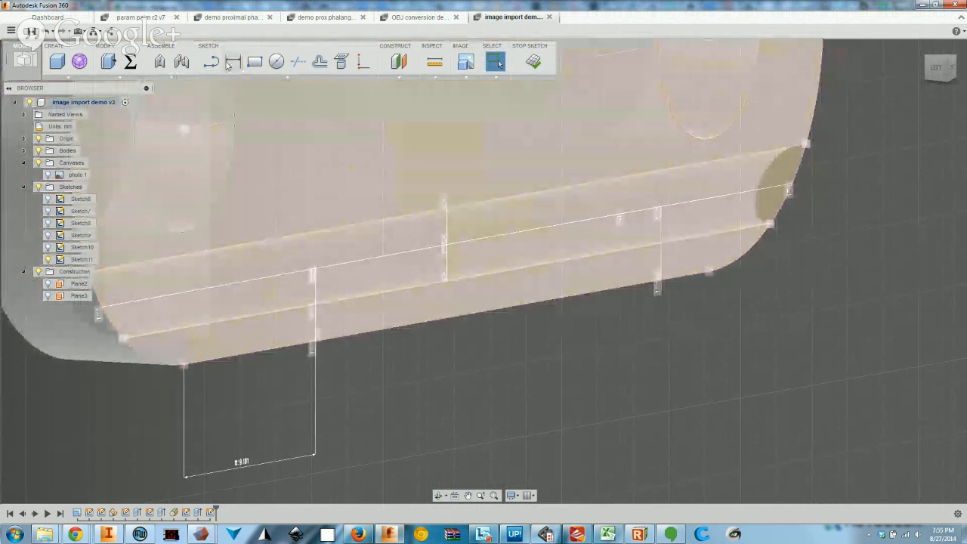
left_click(659, 268)
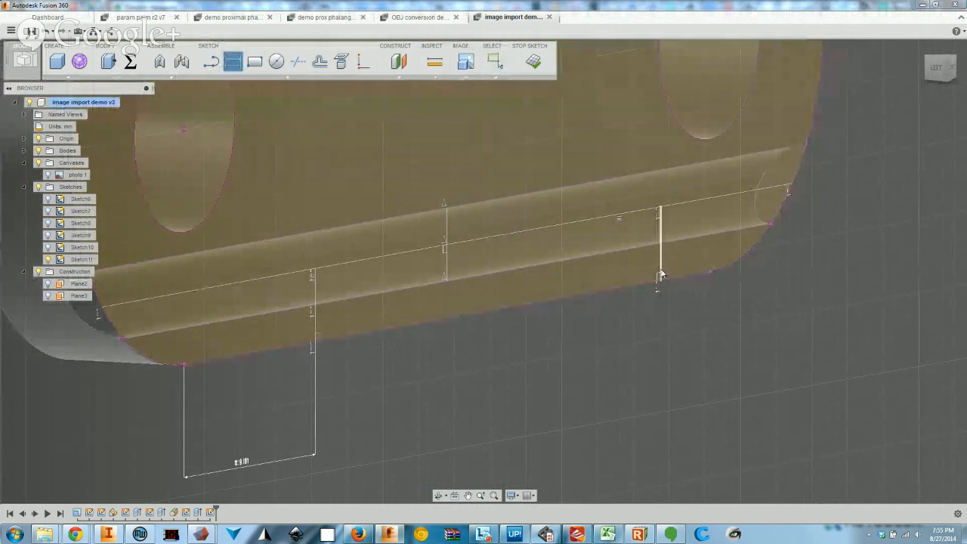
left_click(770, 223)
left_click(750, 325)
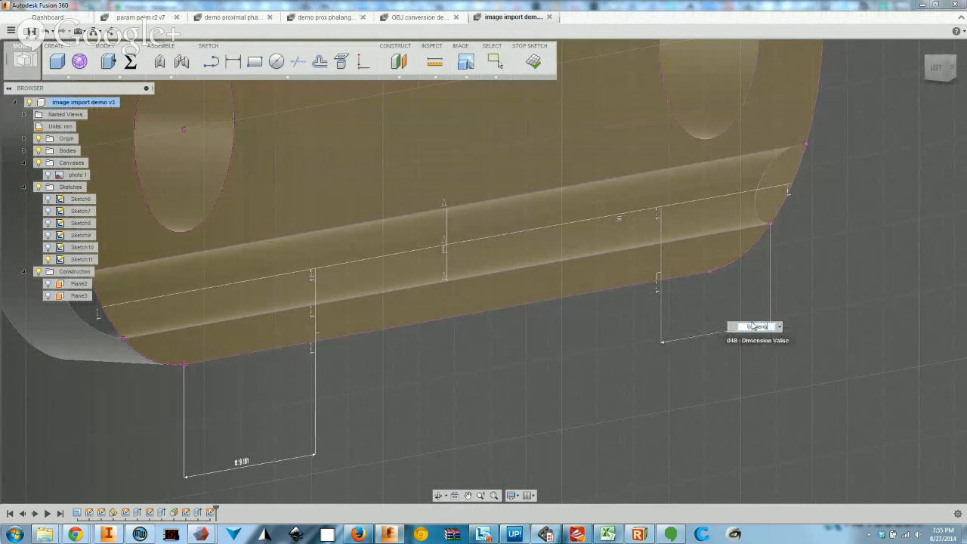
key("Return")
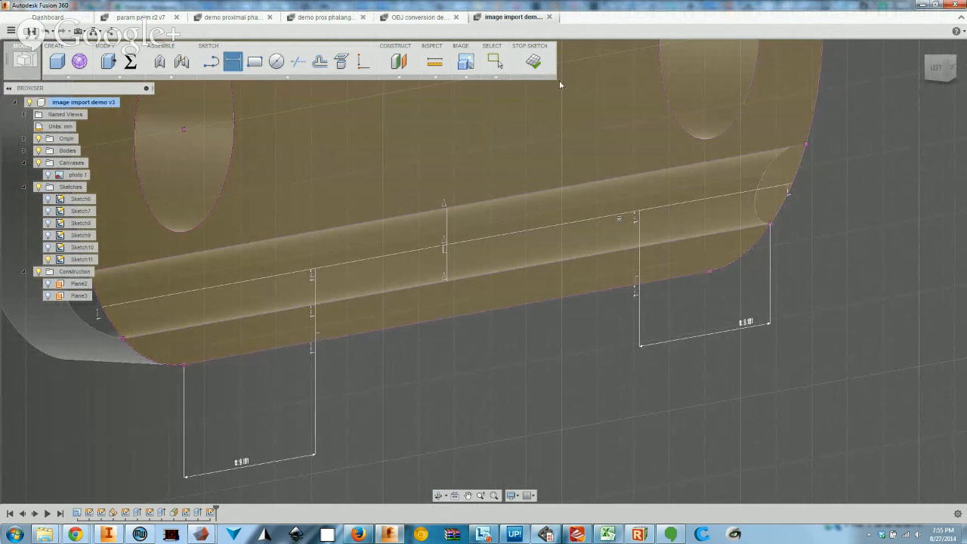
left_click(533, 63)
Extrude the strip and lower groove regions at both ends as a cut with a distance of -cableChannel/2
left_click(108, 61)
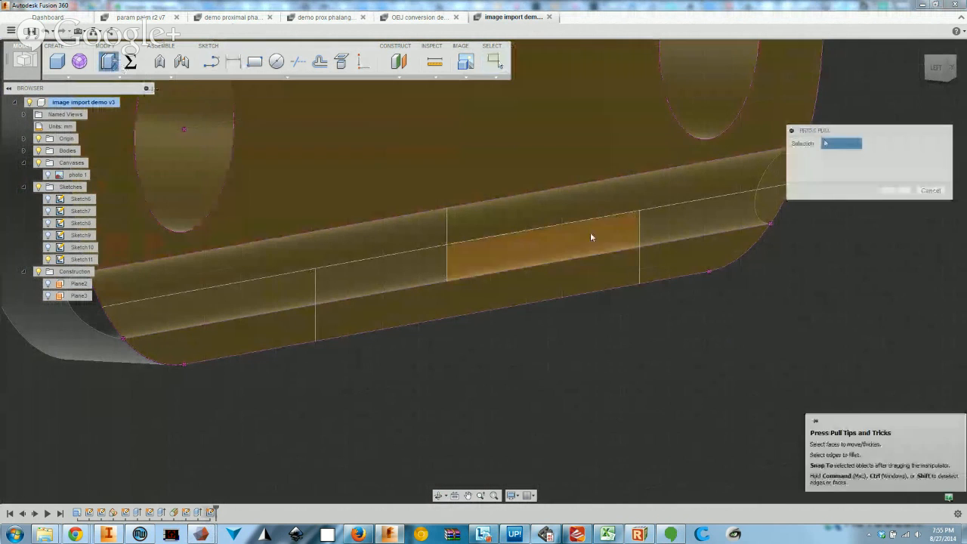
left_click(671, 265)
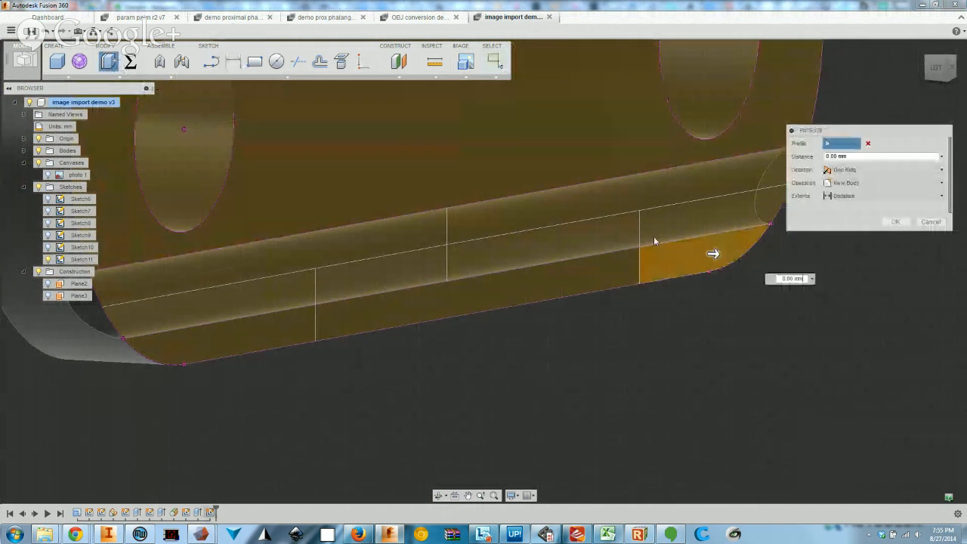
left_click(278, 297)
middle_click_drag(253, 387, 779, 229, "shift")
left_click(869, 155)
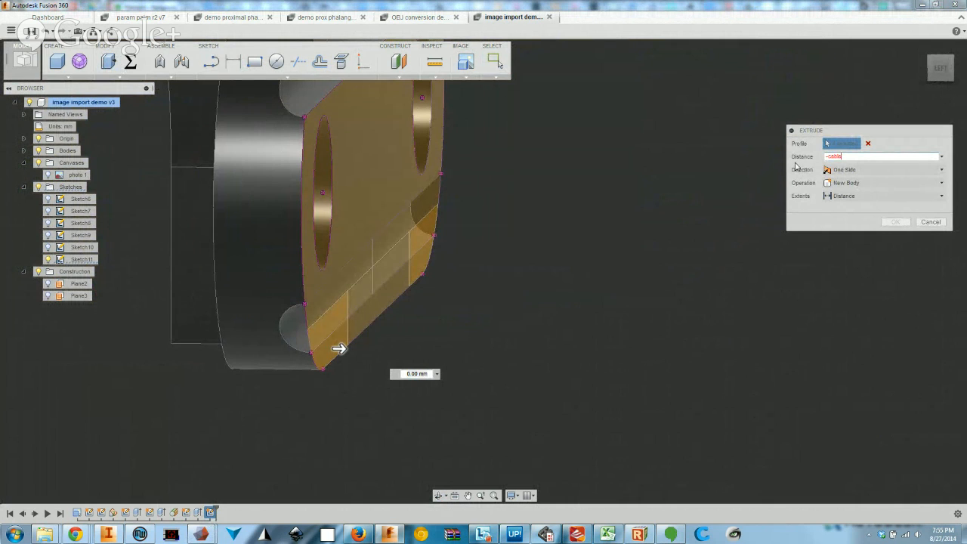
type("-cableChannel/2")
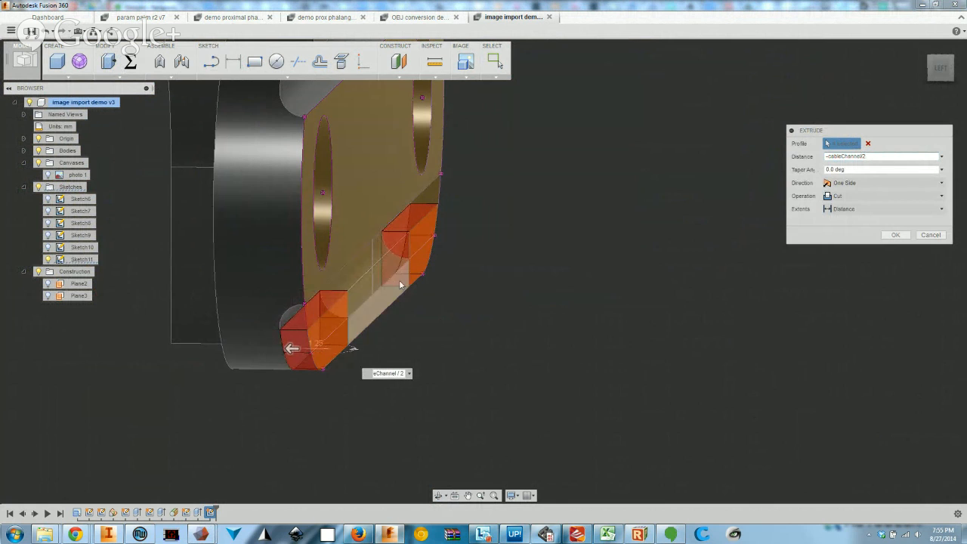
left_click(895, 235)
Start a sketch on the flat strip above the upper groove and draw a perpendicular line about 3.25 mm upward from its edge
middle_click_drag(352, 327, 327, 325, "shift")
mouse_move(408, 332)
middle_mouse_down("shift")
mouse_move(498, 279)
mouse_move(423, 324)
middle_mouse_up("shift")
scroll(483, 317, "down", 3)
middle_click_drag(491, 257, 461, 298, "shift")
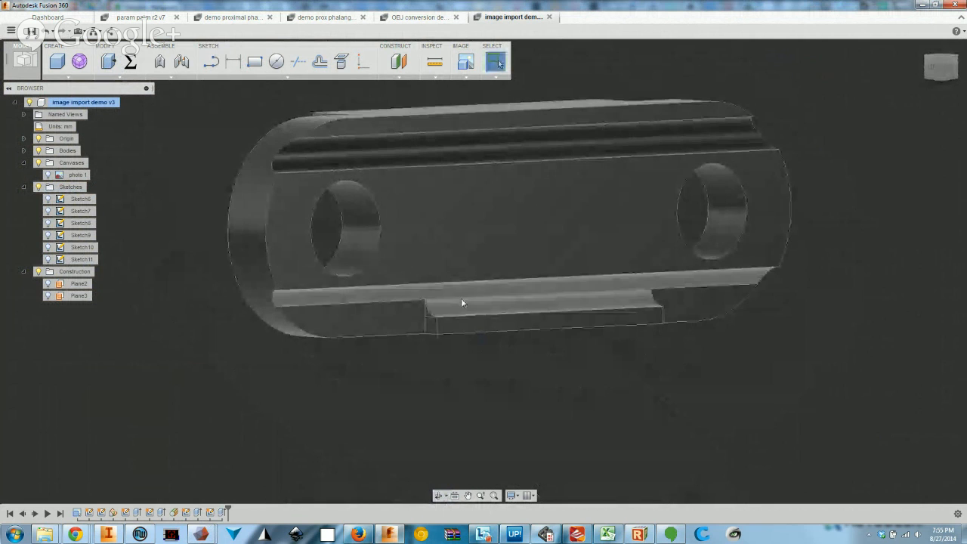
middle_click_drag(411, 278, 378, 124, "shift")
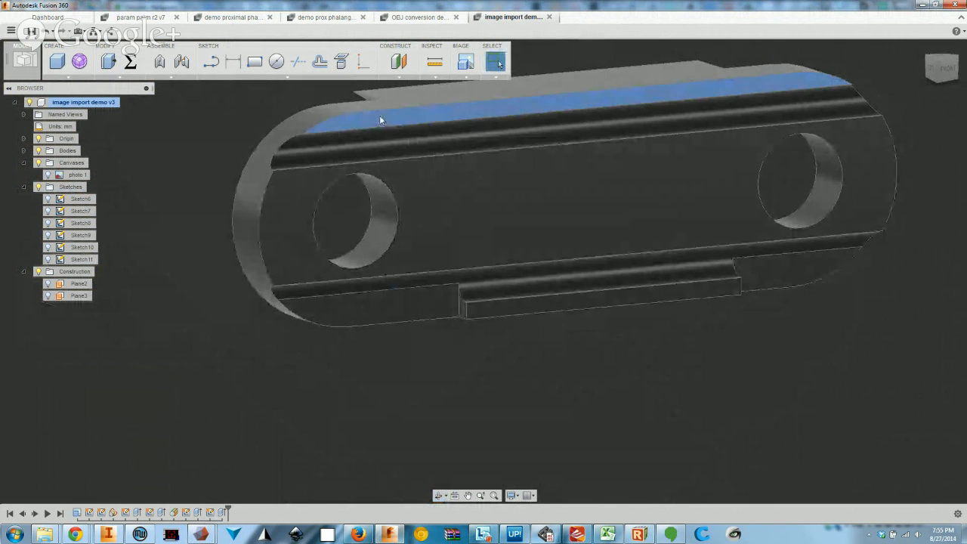
left_click(379, 115)
left_click(210, 62)
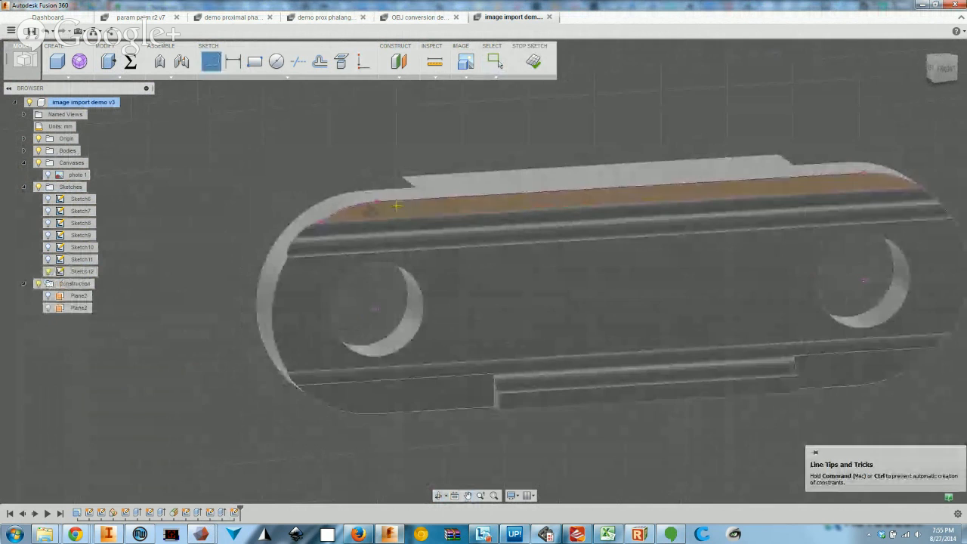
left_click(381, 201)
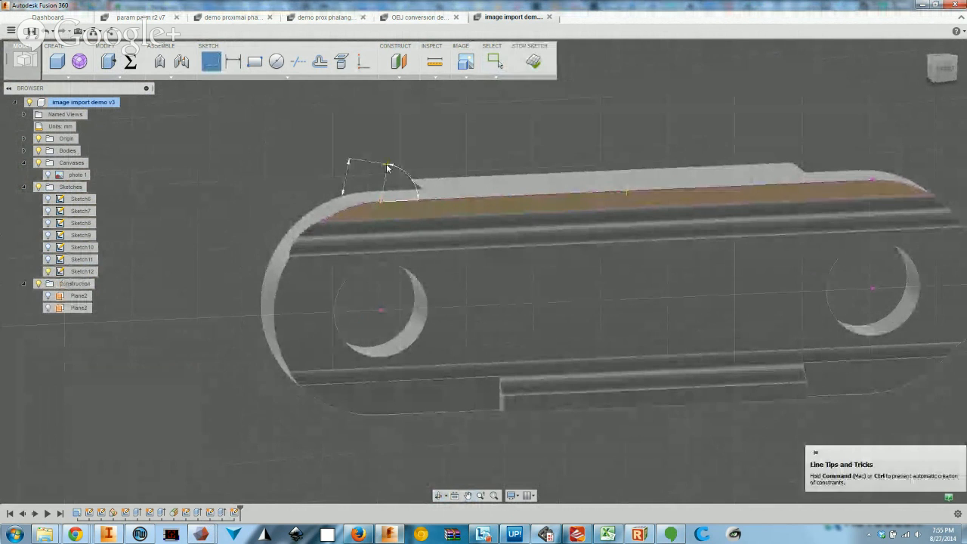
left_click(380, 158)
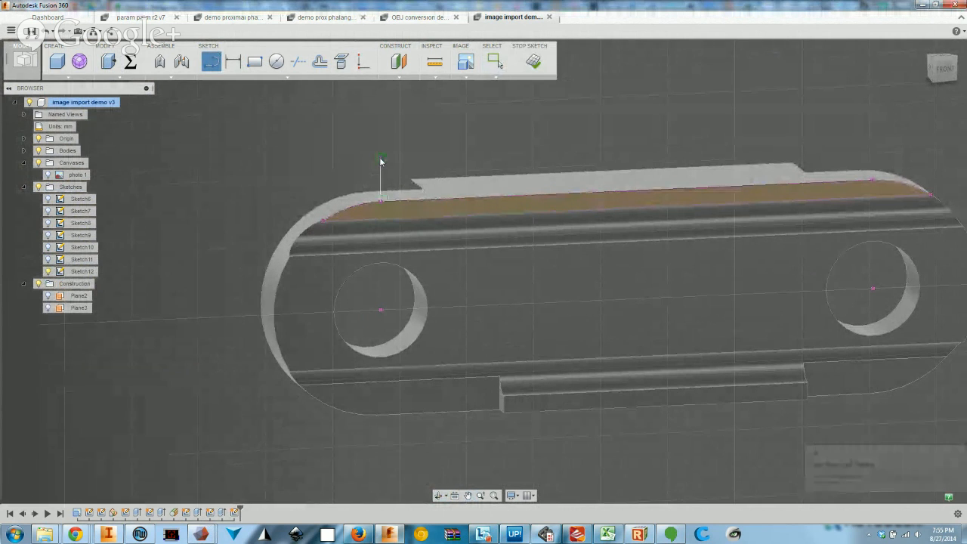
Draw a quarter-circle centre-point arc around the line's base, from its upper end to the strip's edge, and dimension the line's height
left_click(287, 76)
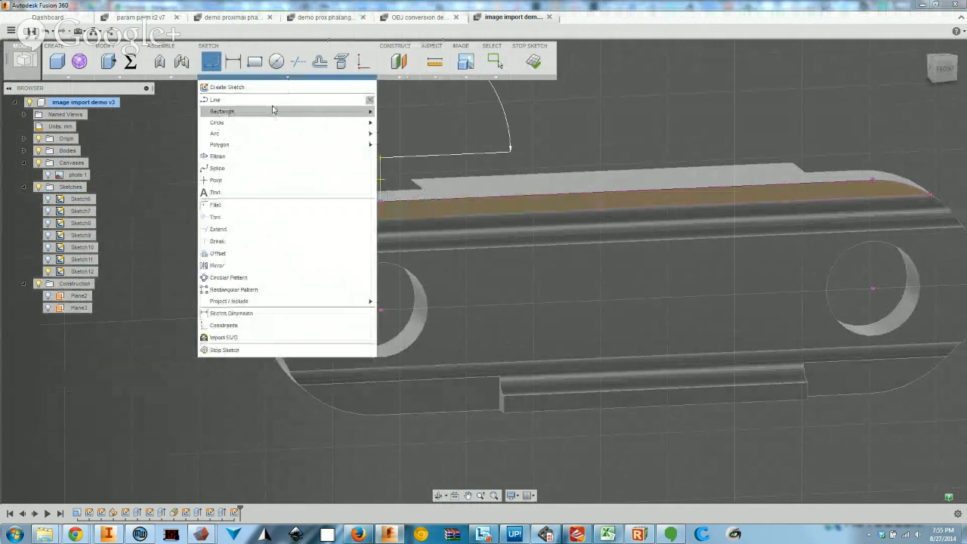
mouse_move(270, 137)
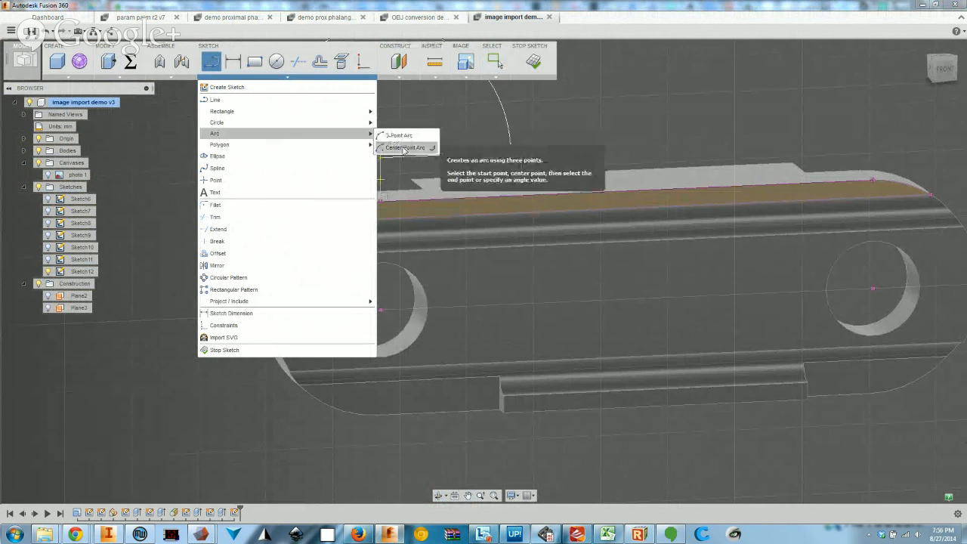
left_click(399, 136)
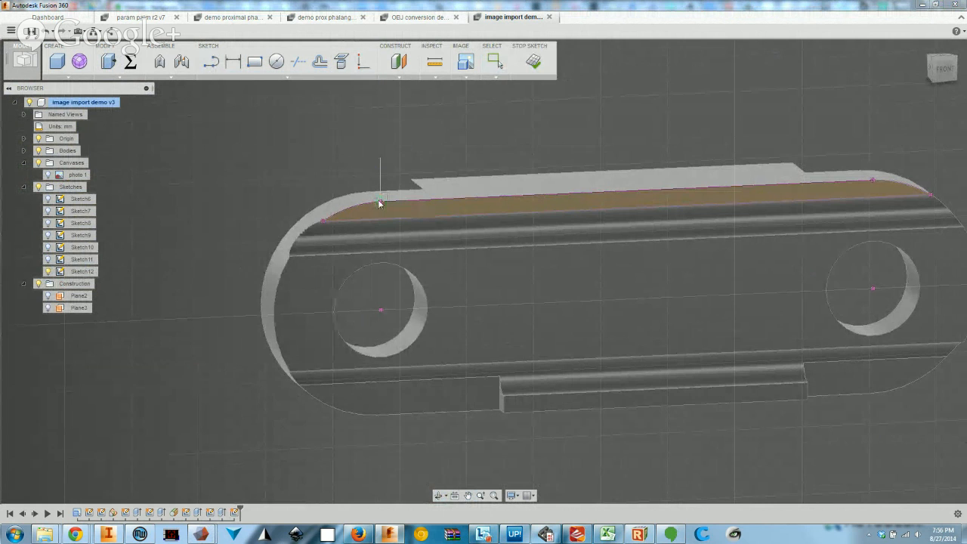
left_click(380, 202)
left_click(380, 156)
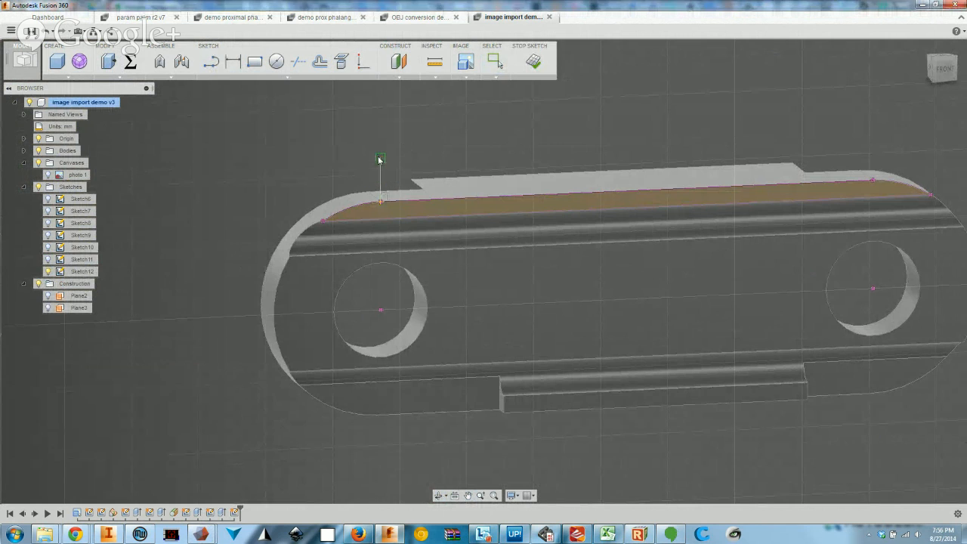
left_click(422, 201)
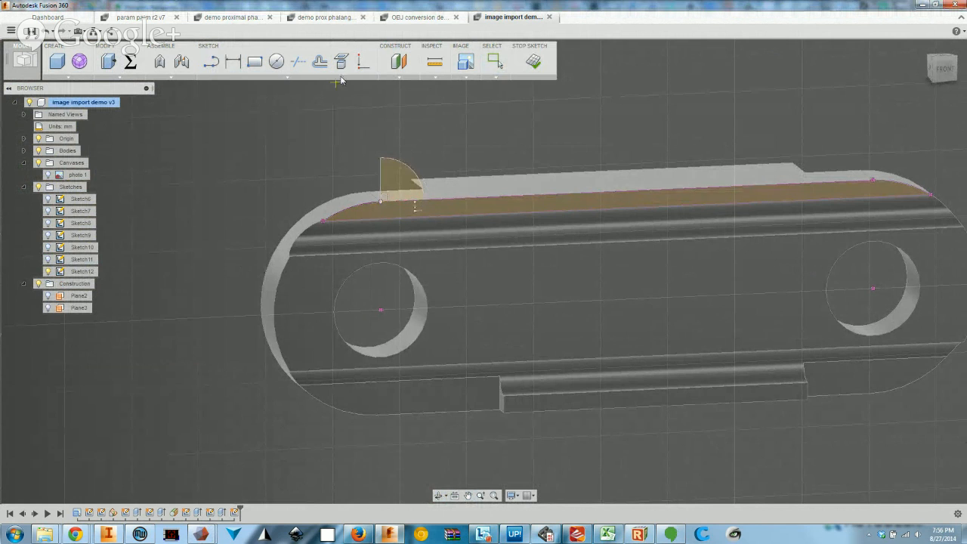
left_click(380, 159)
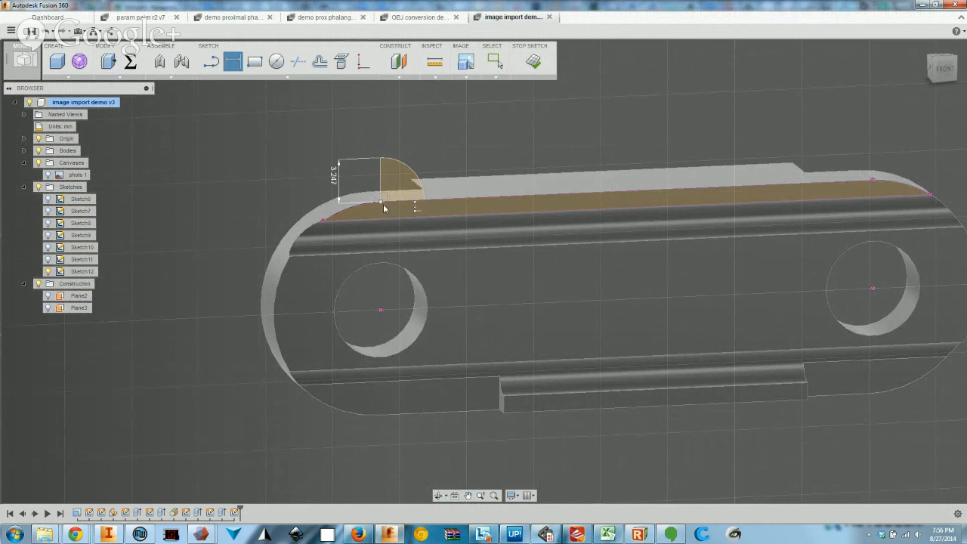
left_click(497, 63)
Add a user parameter hardStopHeight of 3 mm with the comment "height of the hardstop"
left_click(130, 61)
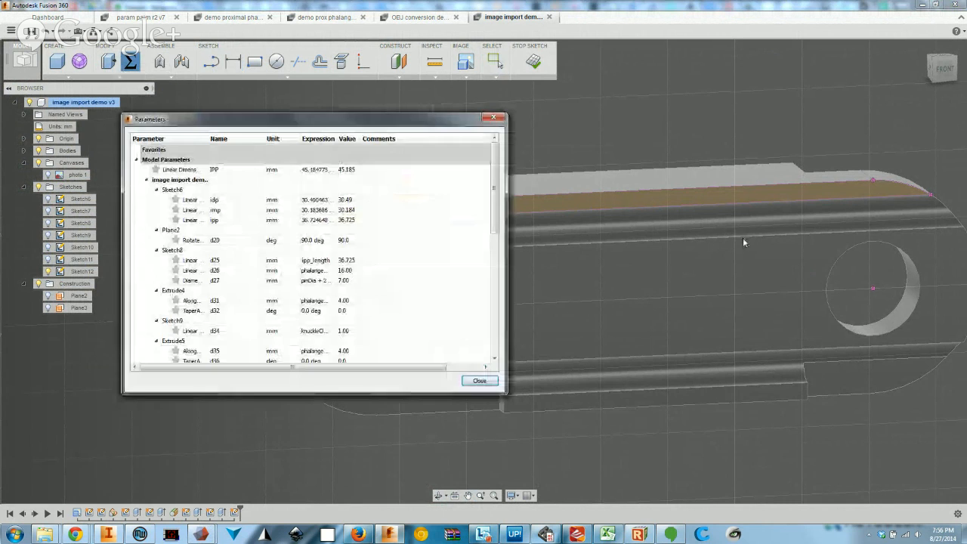
double_click(166, 159)
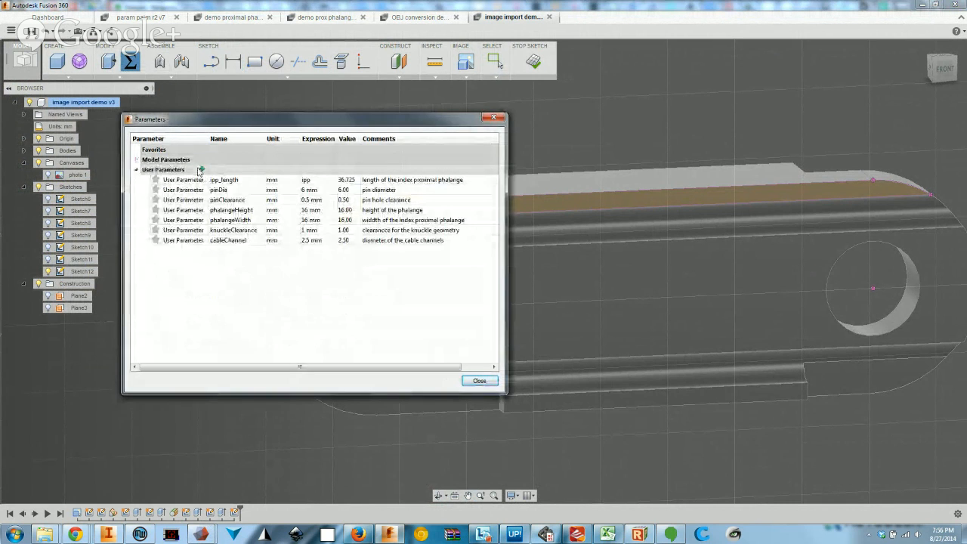
left_click(202, 169)
type("h")
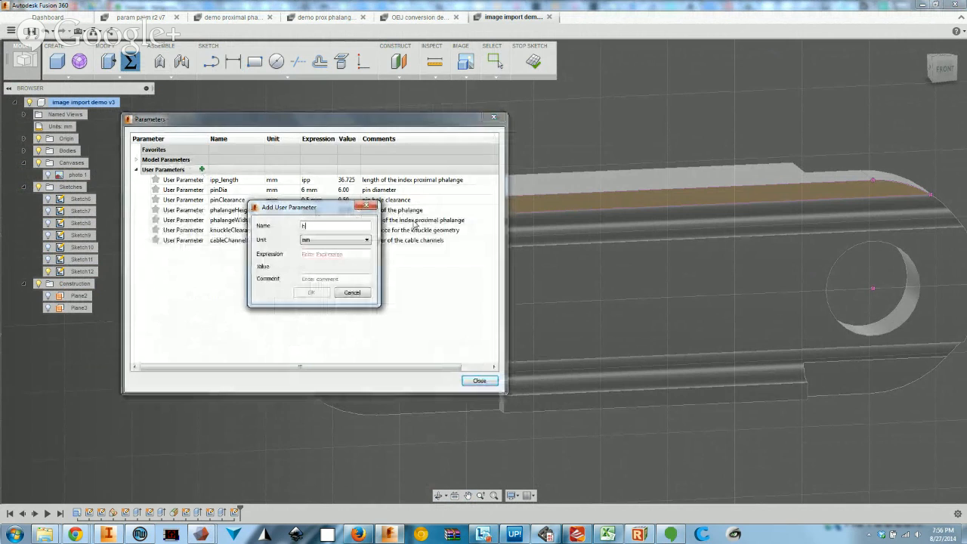
type("ardStopHeight")
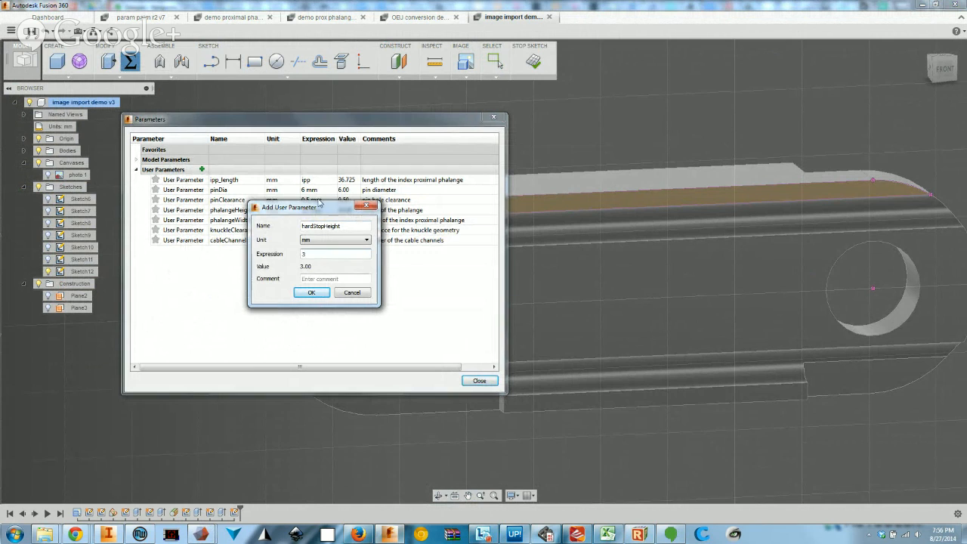
left_click(323, 278)
key("Return")
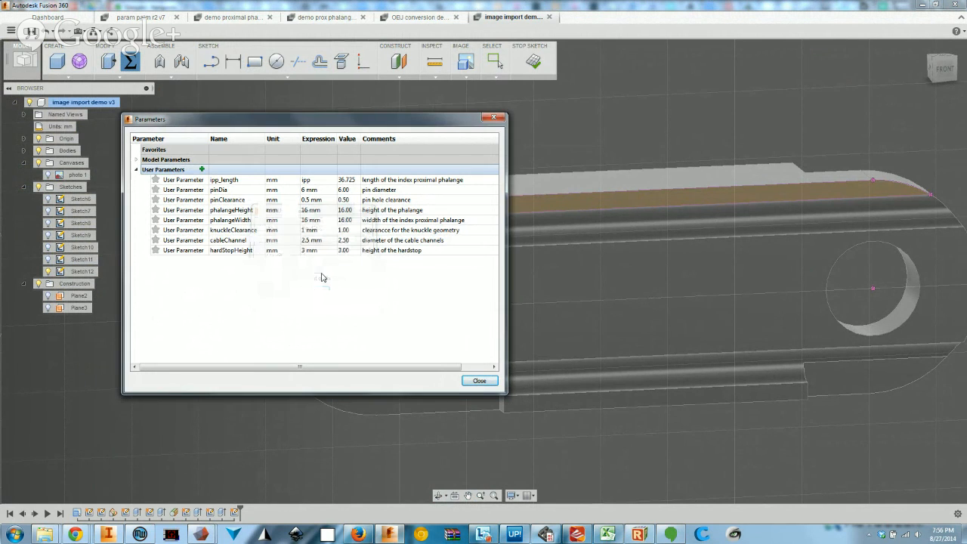
left_click(479, 383)
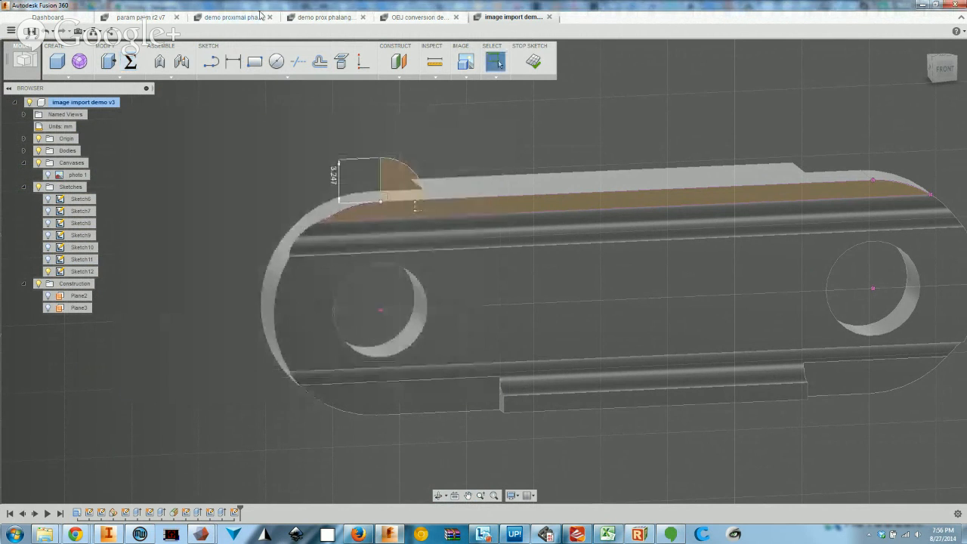
Set the line's height dimension to hardStopHeight and finish the sketch
double_click(330, 173)
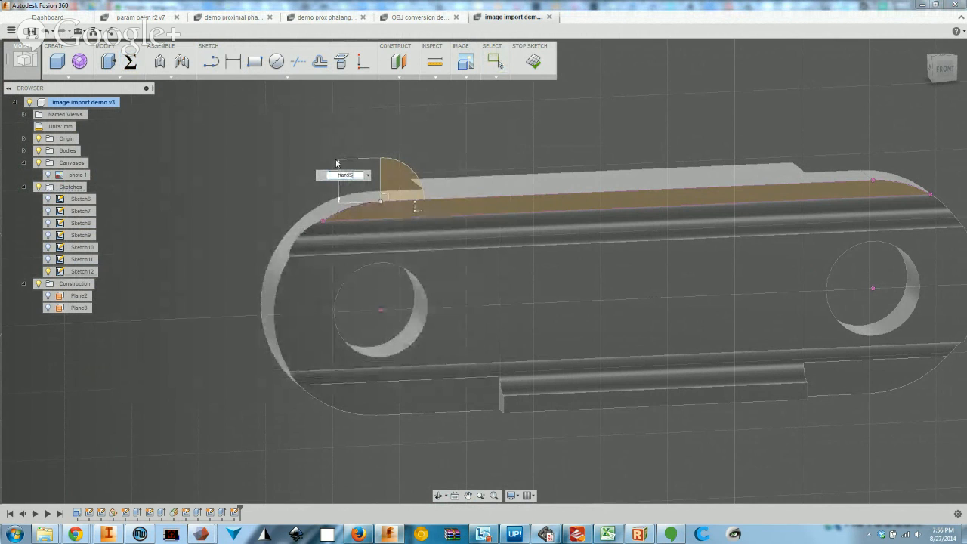
key("Return")
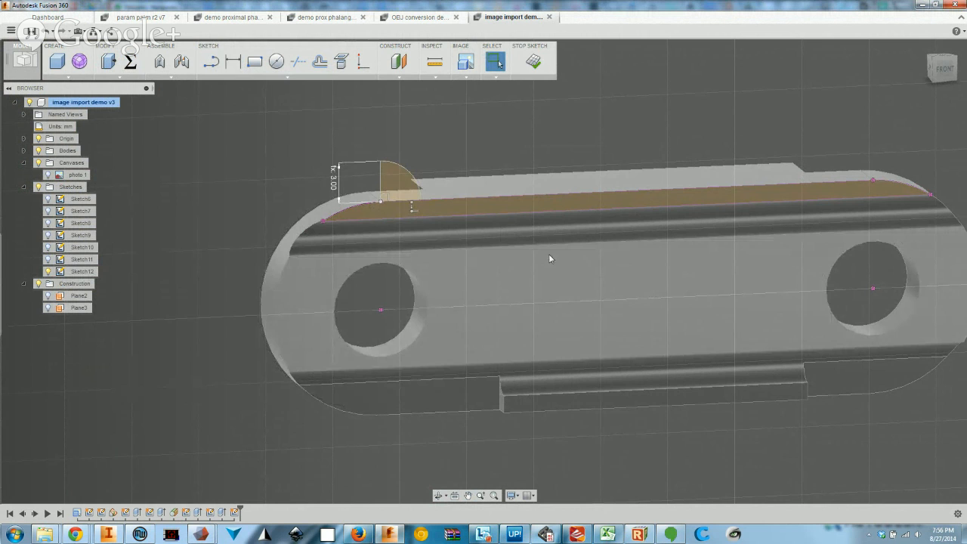
left_click(533, 67)
Extrude the quarter-circle hard stop profile by -phalangeWidth / 4 and join it to the link
middle_click_drag(423, 197, 471, 231, "shift")
left_click(108, 61)
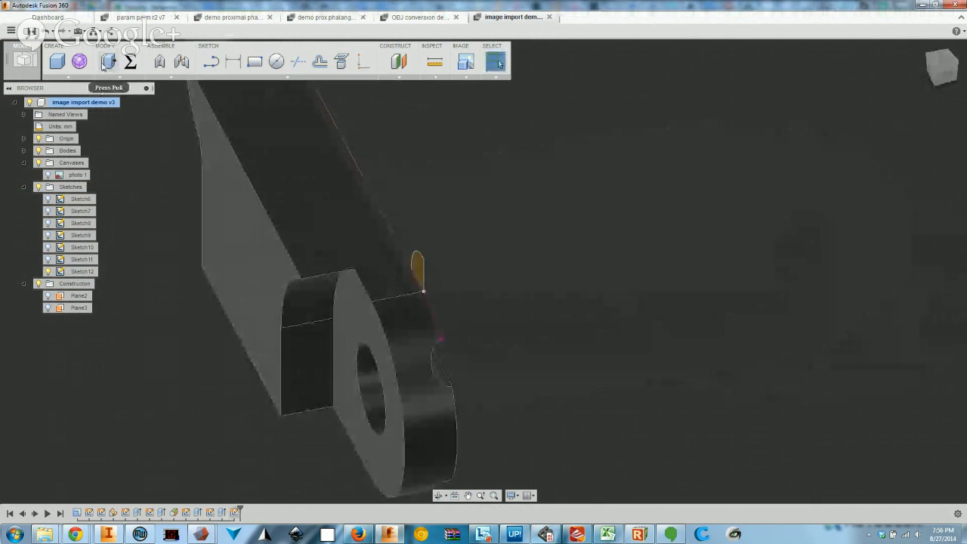
left_click(418, 270)
middle_click_drag(489, 323, 463, 255, "shift")
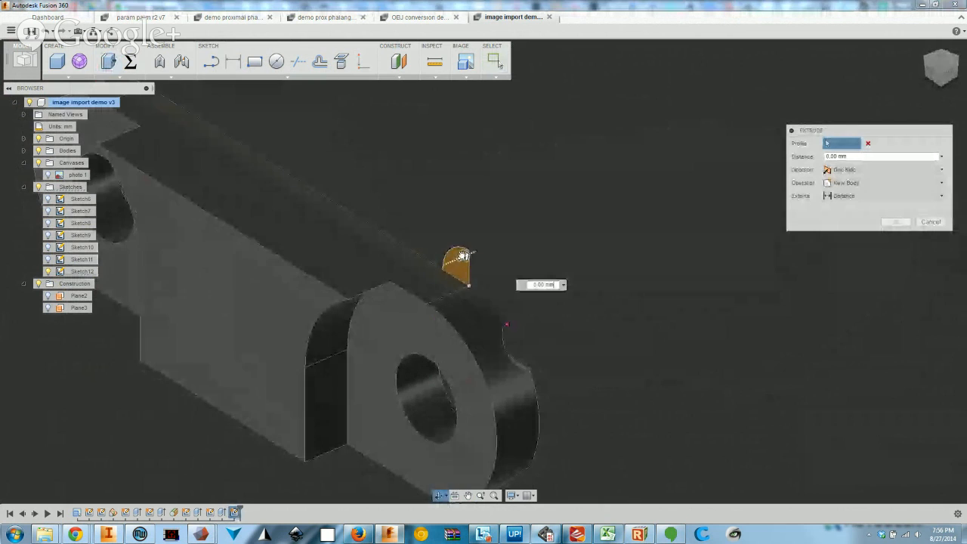
left_click_drag(462, 257, 406, 281)
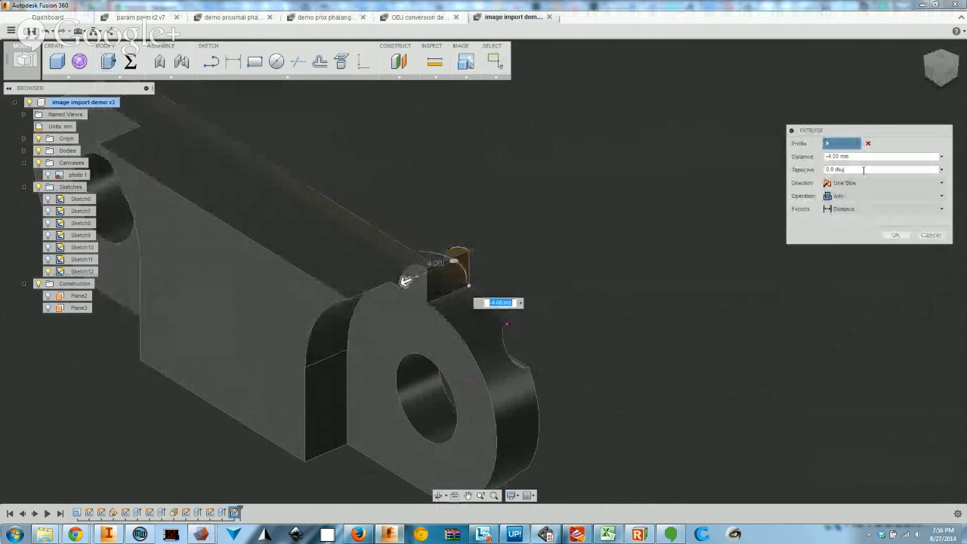
double_click(841, 155)
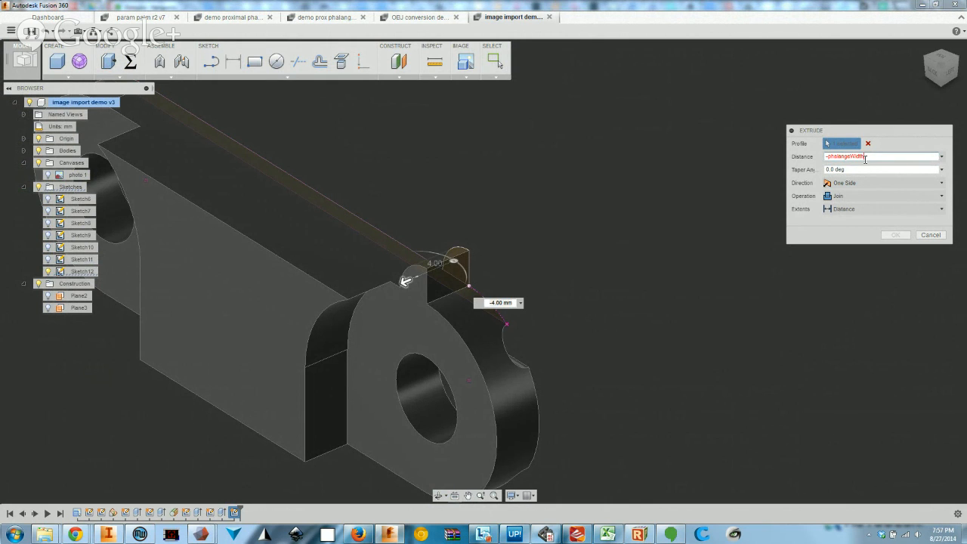
type("th / 4")
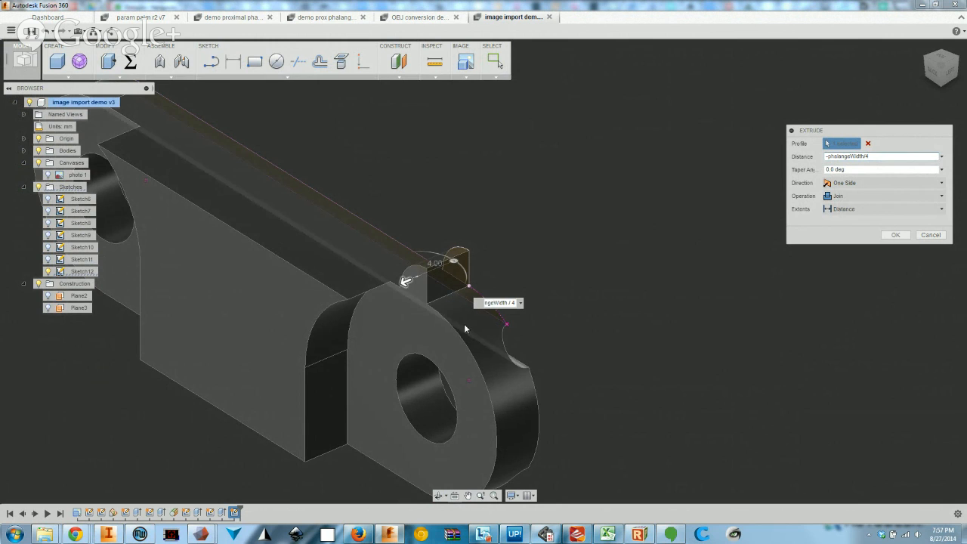
left_click(895, 235)
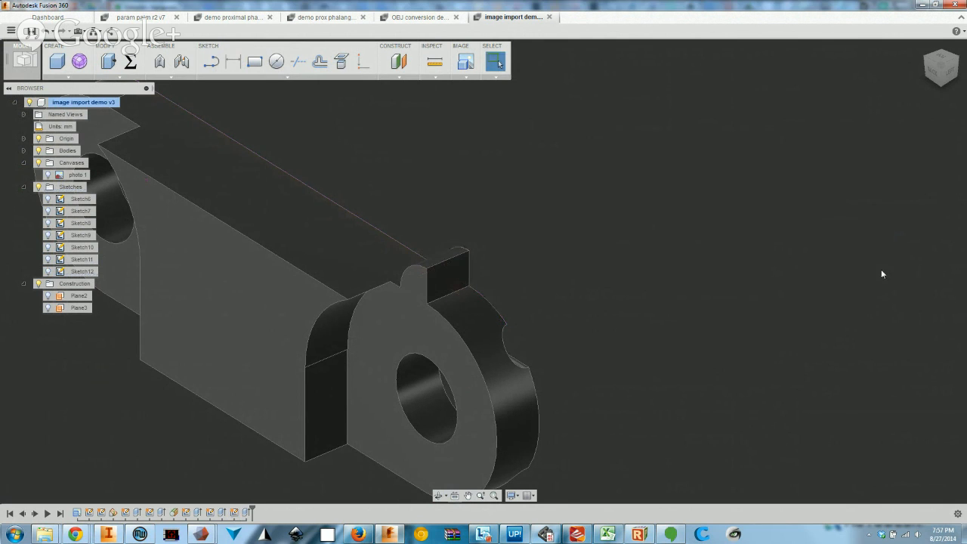
Examine the link with its new hard stop from several sides and expand the bodies folder to identify the body
middle_click_drag(339, 328, 426, 307, "shift")
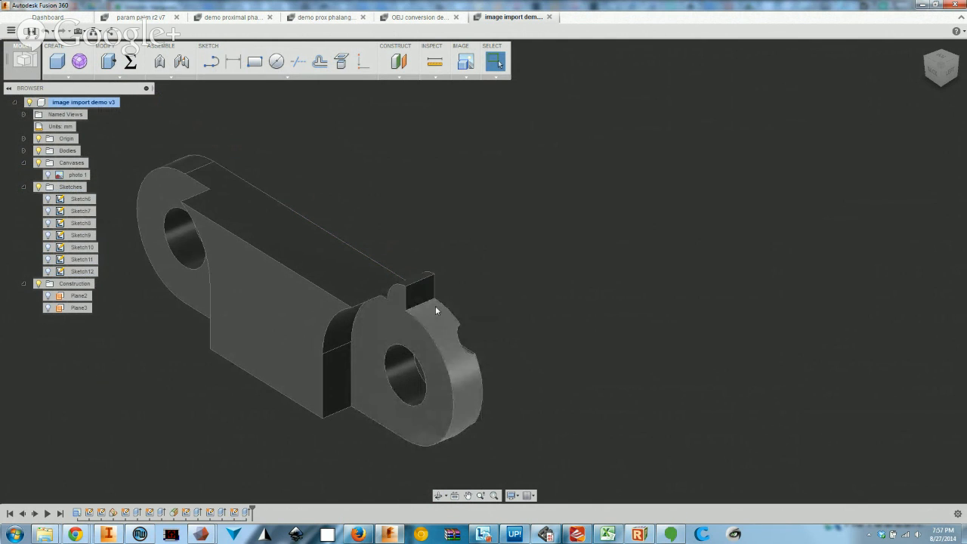
middle_click_drag(562, 354, 317, 310, "shift")
middle_click_drag(499, 342, 538, 369, "shift")
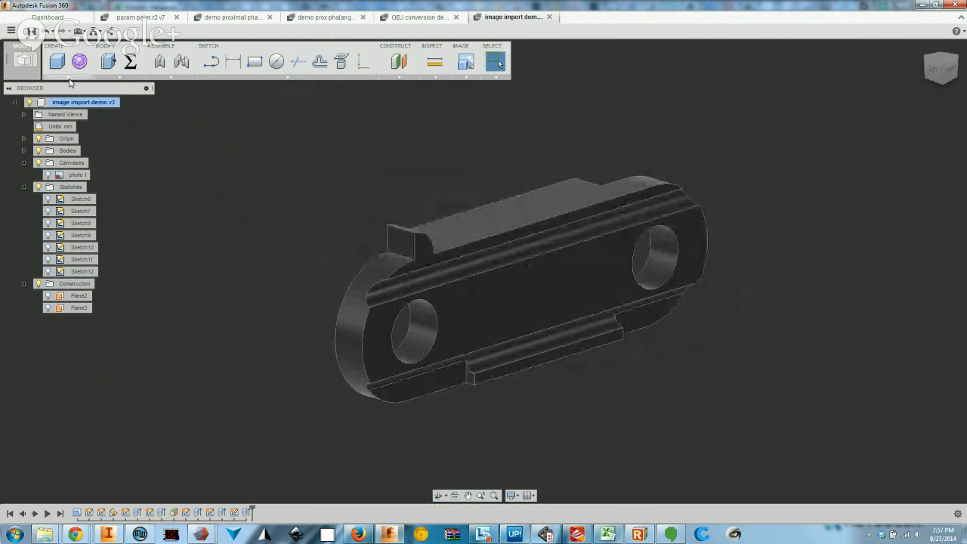
left_click(23, 150)
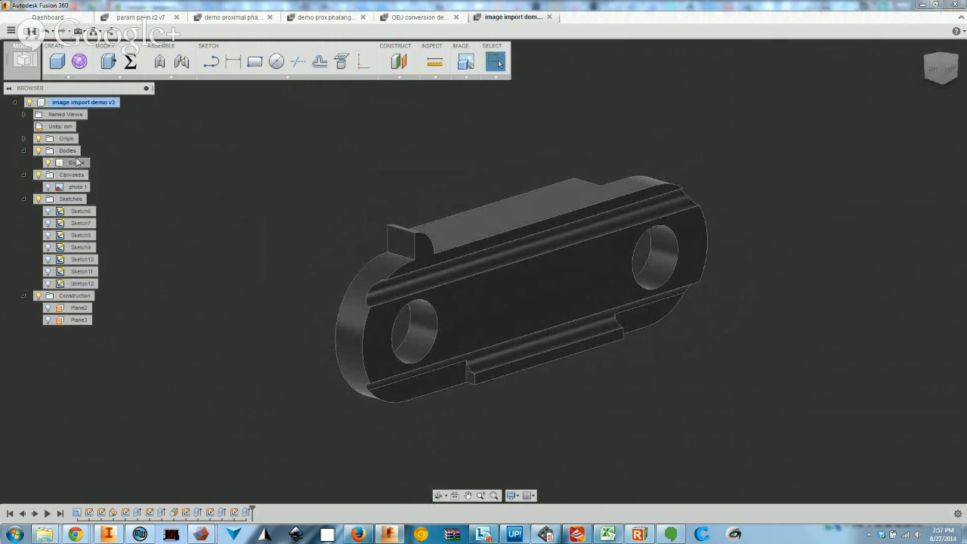
left_click(77, 163)
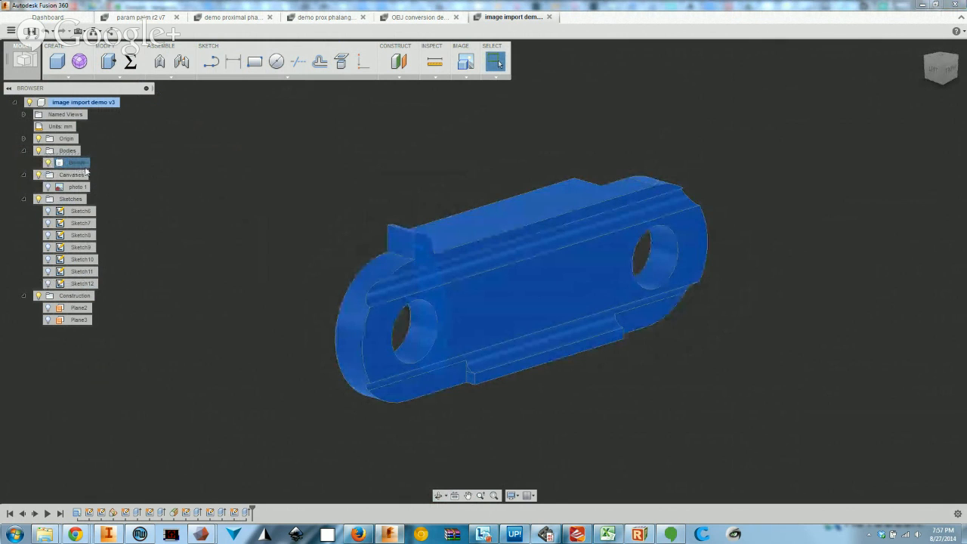
middle_click_drag(278, 242, 135, 207, "shift")
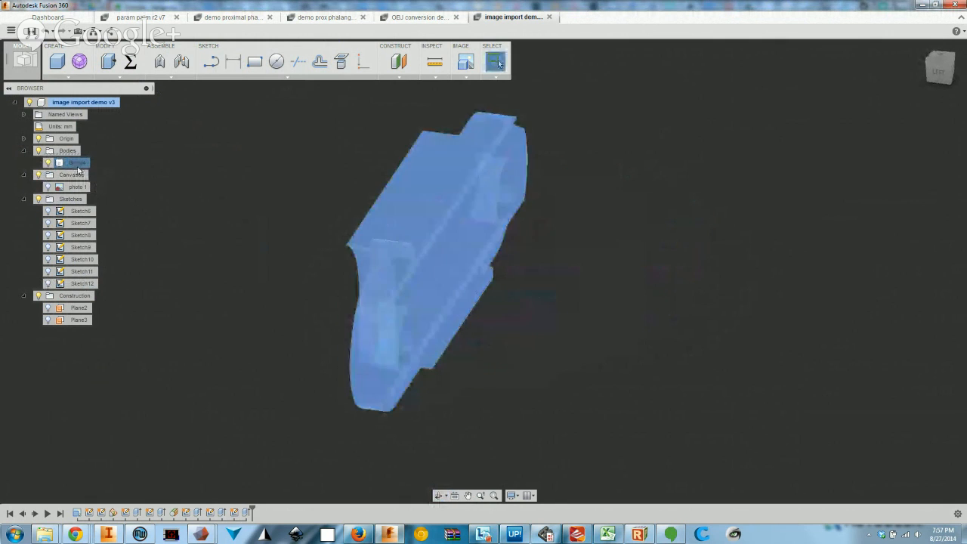
left_click(320, 234)
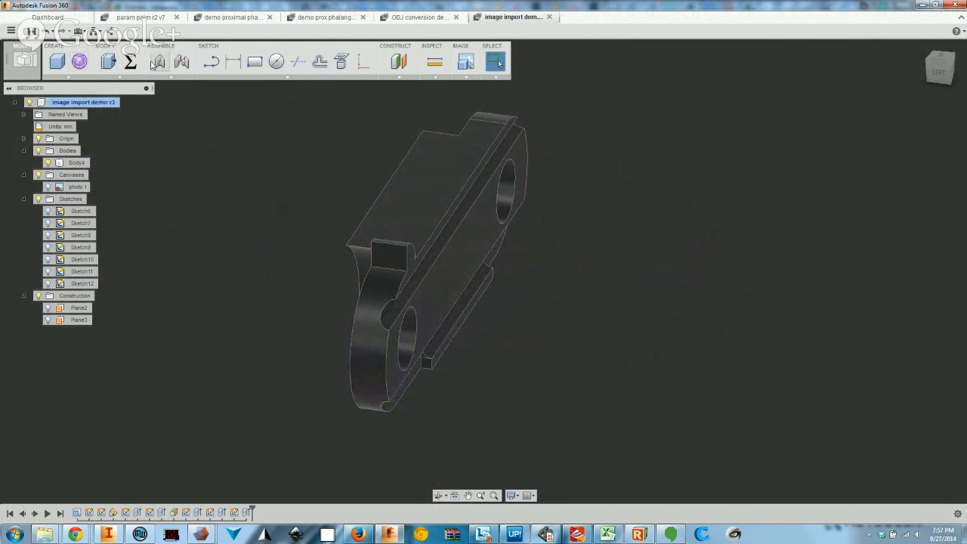
Try to mirror the link body about its flat grooved face
left_click(72, 78)
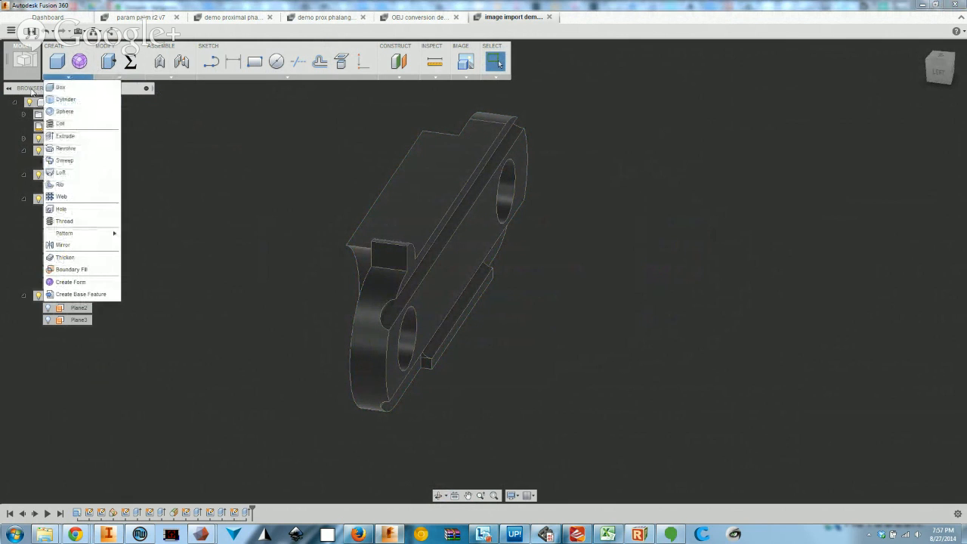
left_click(114, 248)
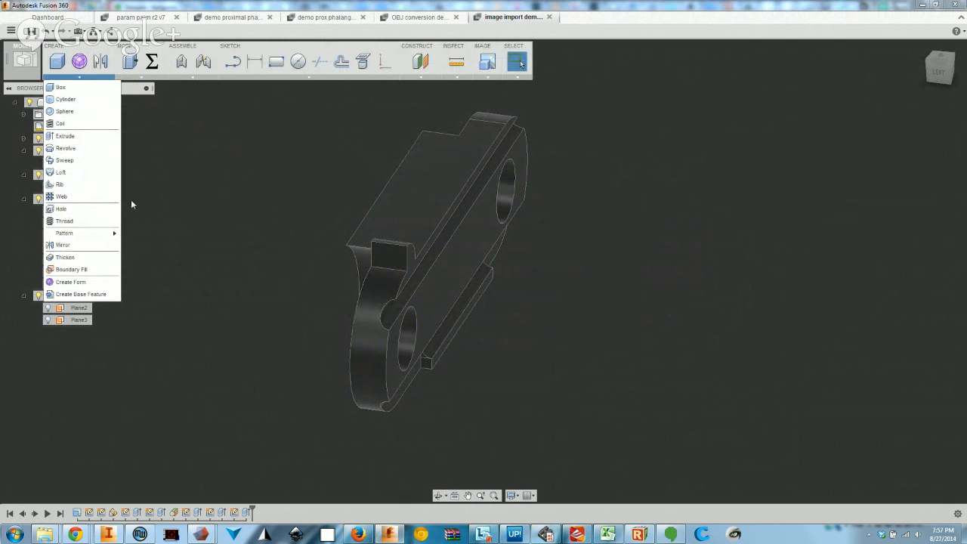
left_click(105, 64)
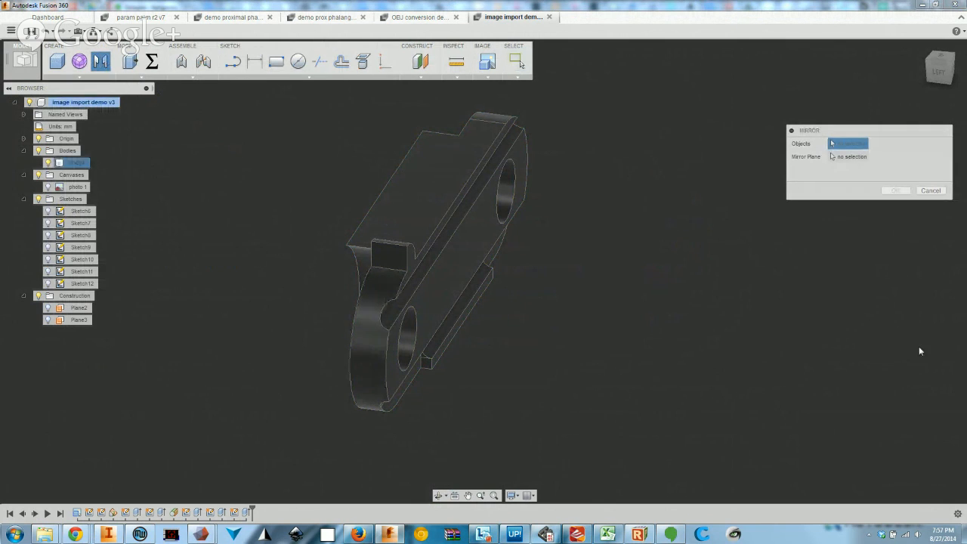
left_click(78, 163)
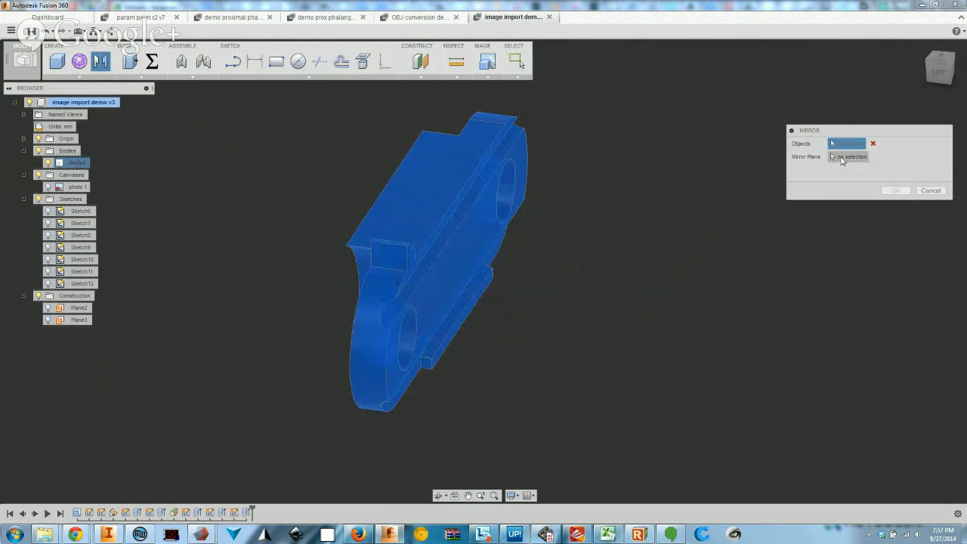
left_click(840, 158)
middle_click_drag(627, 298, 528, 280, "shift")
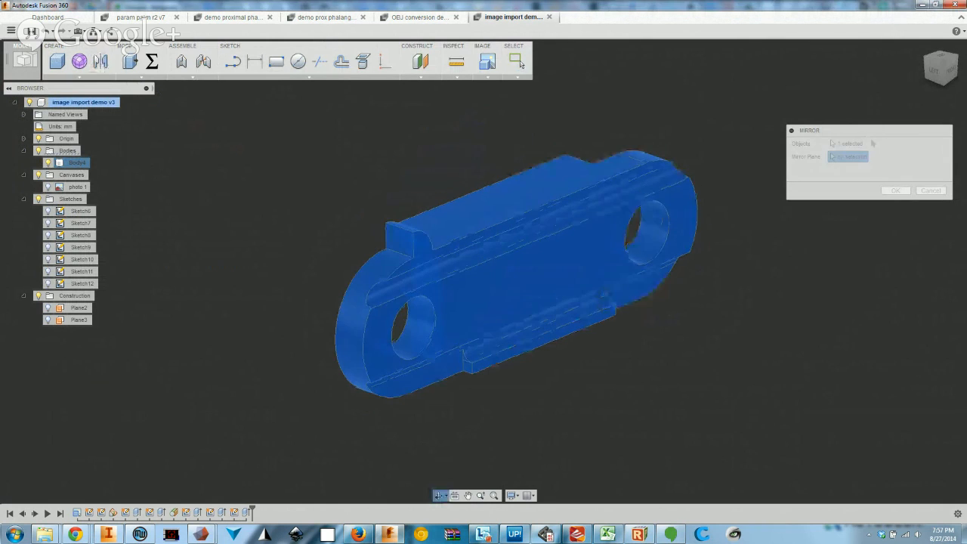
left_click(529, 279)
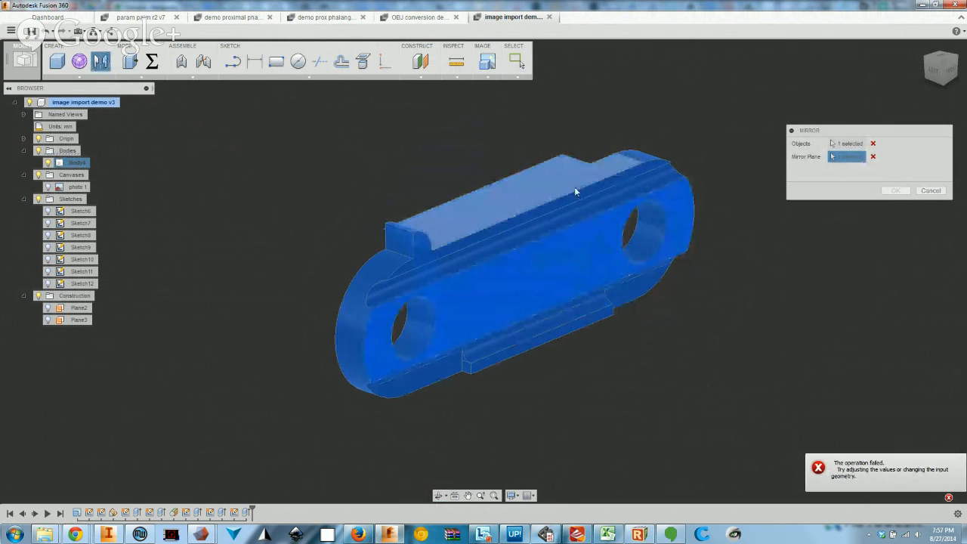
left_click(931, 190)
Create a construction plane offset 0 mm from the link's flat grooved face
left_click(519, 302)
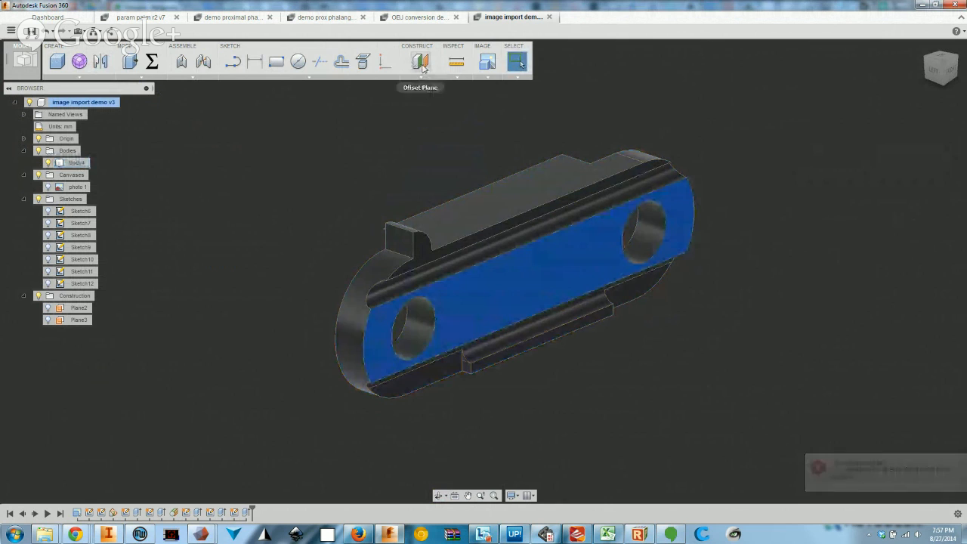
left_click(421, 65)
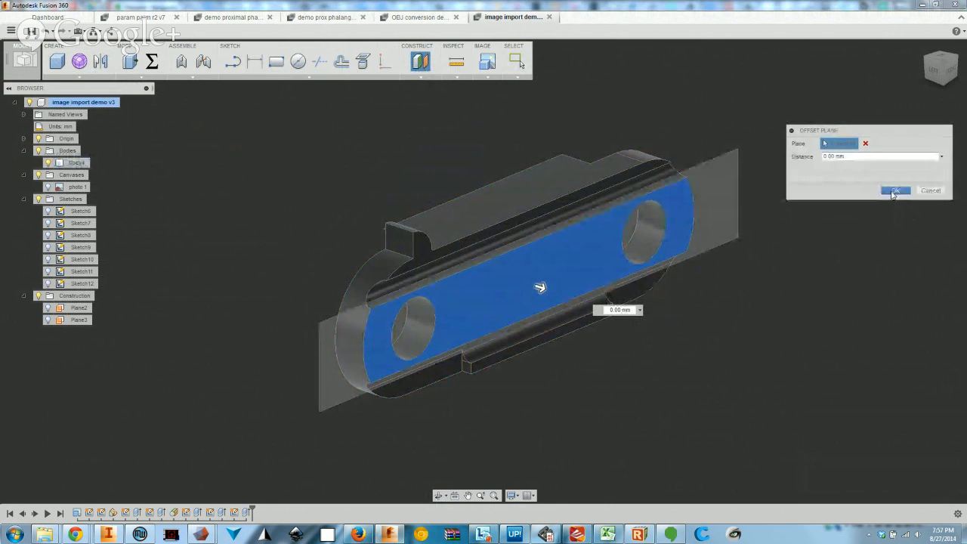
left_click(893, 191)
Try to mirror the link body about the new construction plane
middle_click_drag(524, 352, 453, 340, "shift")
middle_click_drag(506, 323, 440, 345, "shift")
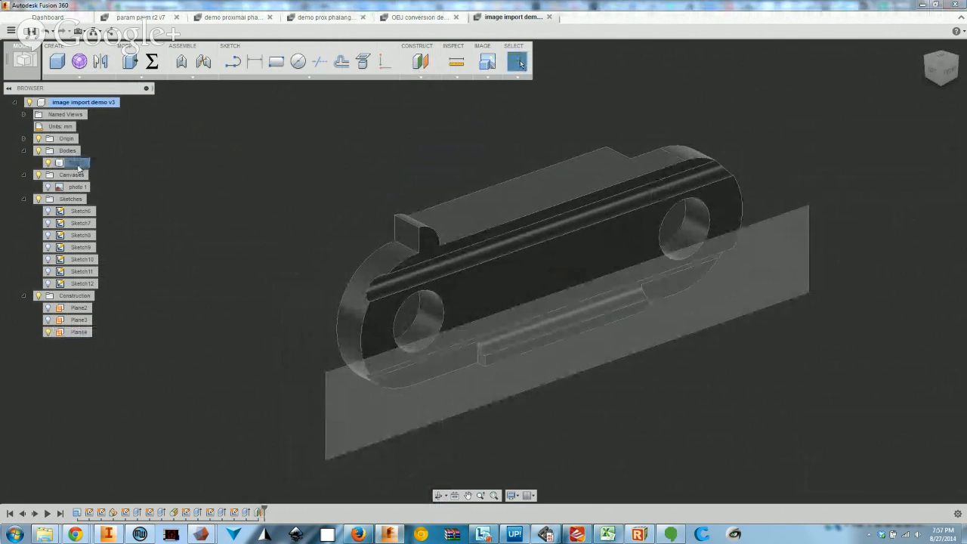
left_click(87, 77)
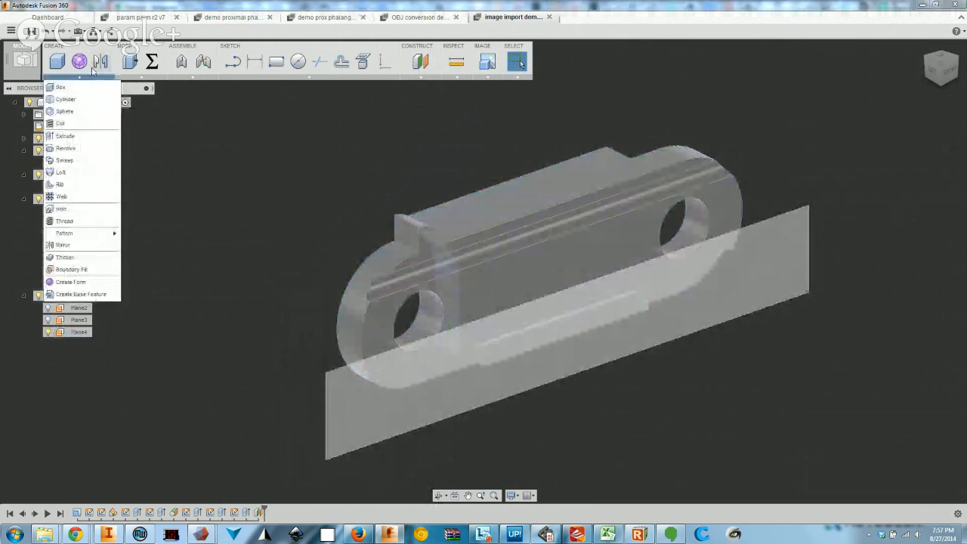
left_click(63, 245)
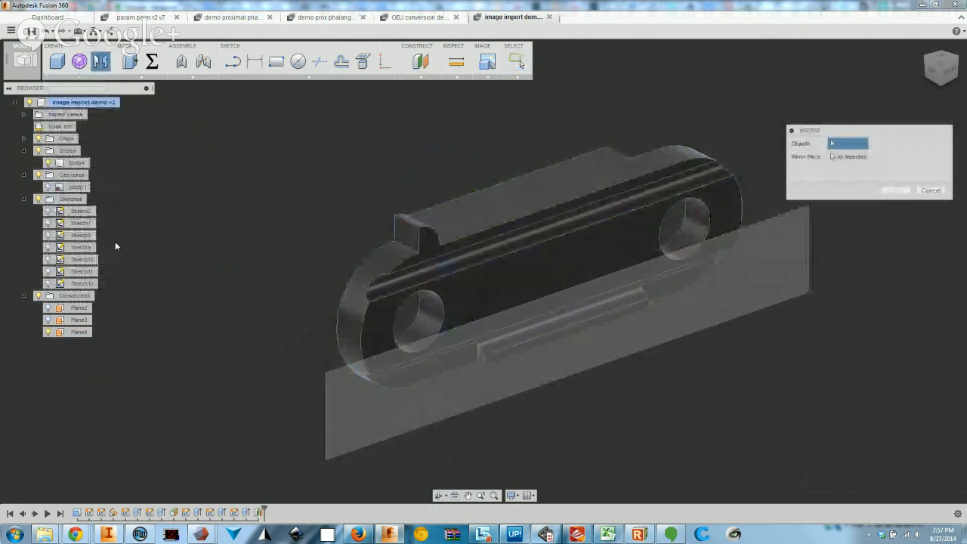
left_click(75, 162)
left_click(843, 157)
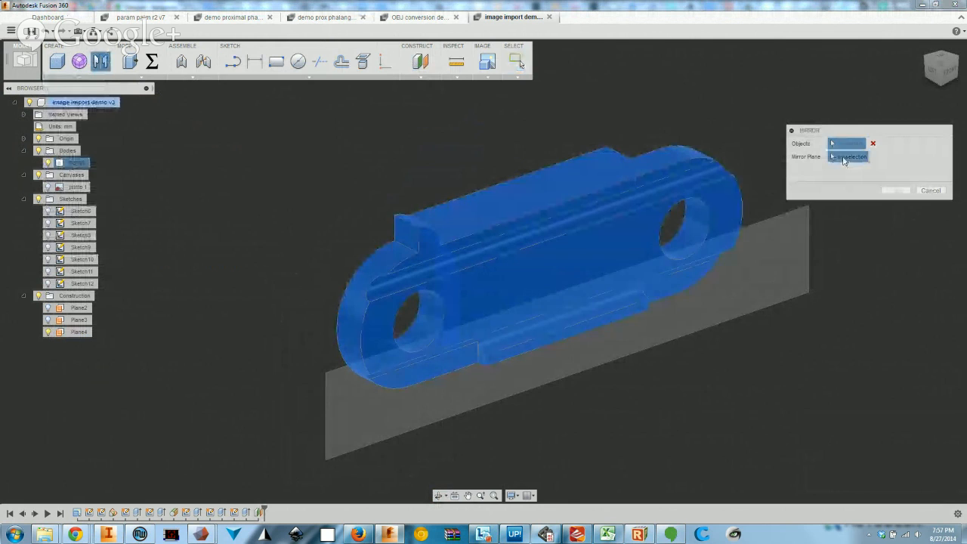
left_click(786, 255)
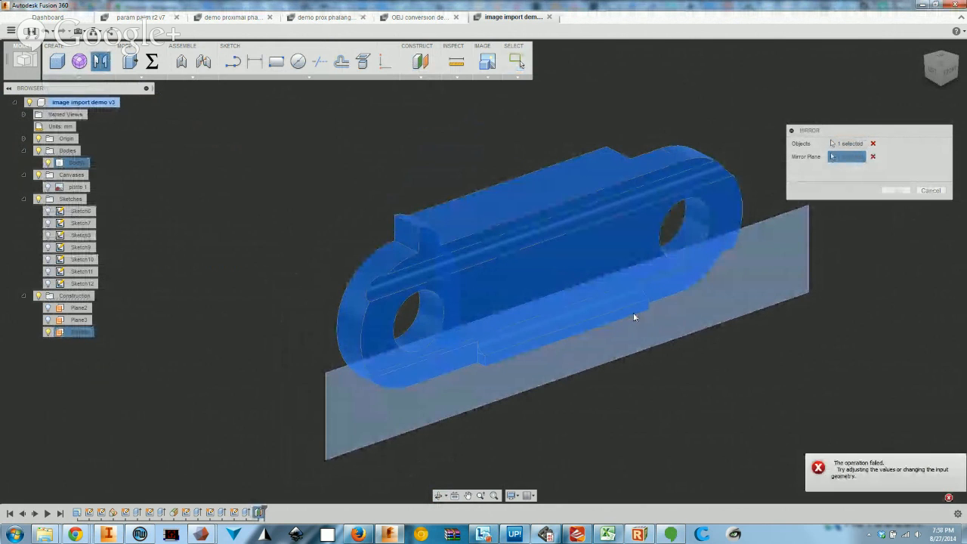
mouse_move(541, 338)
middle_mouse_down("shift")
mouse_move(600, 334)
mouse_move(502, 336)
mouse_move(542, 332)
middle_mouse_up("shift")
mouse_move(508, 382)
middle_mouse_down("shift")
mouse_move(566, 378)
mouse_move(513, 397)
middle_mouse_up("shift")
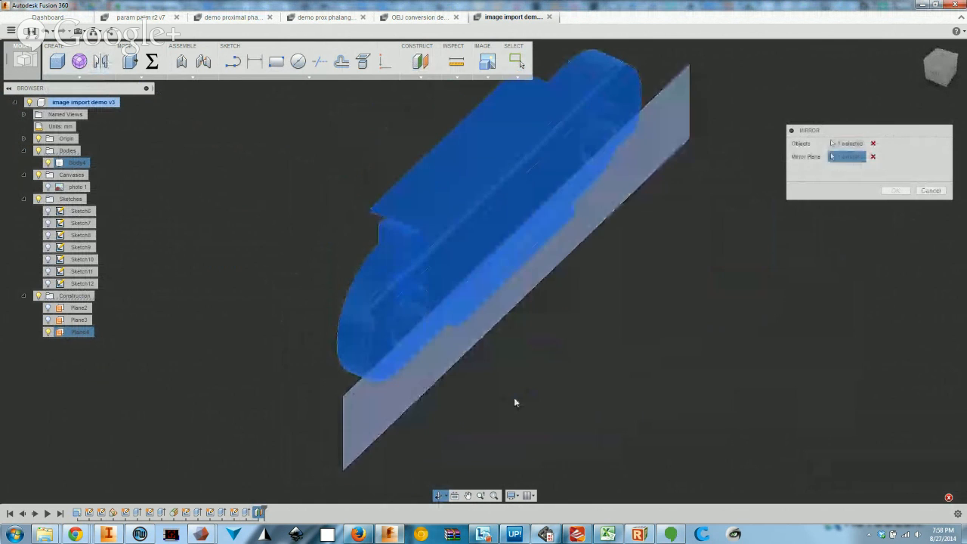
key("Escape")
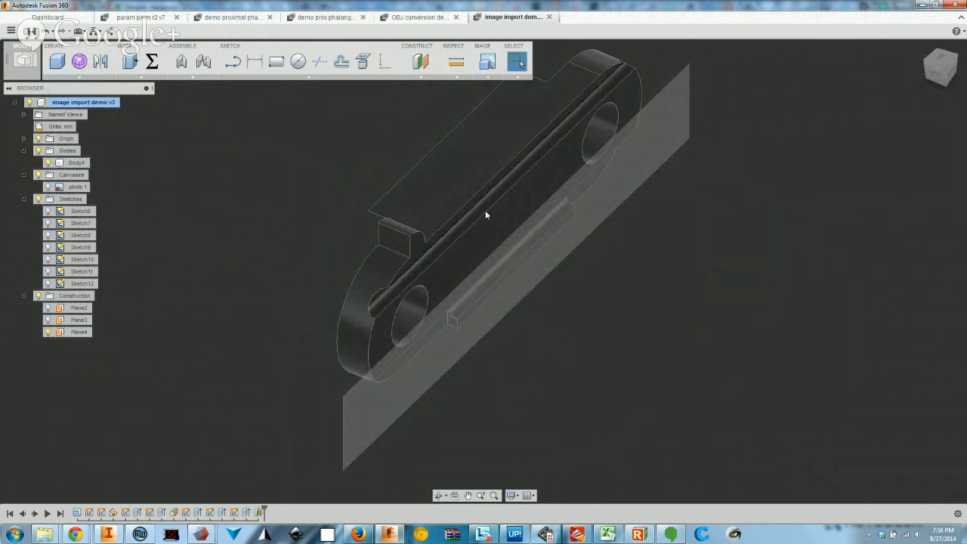
Switch to the demo prox phalange document, advance its timeline to just after the hard stop extrusion, and examine the part from both sides
left_click(304, 18)
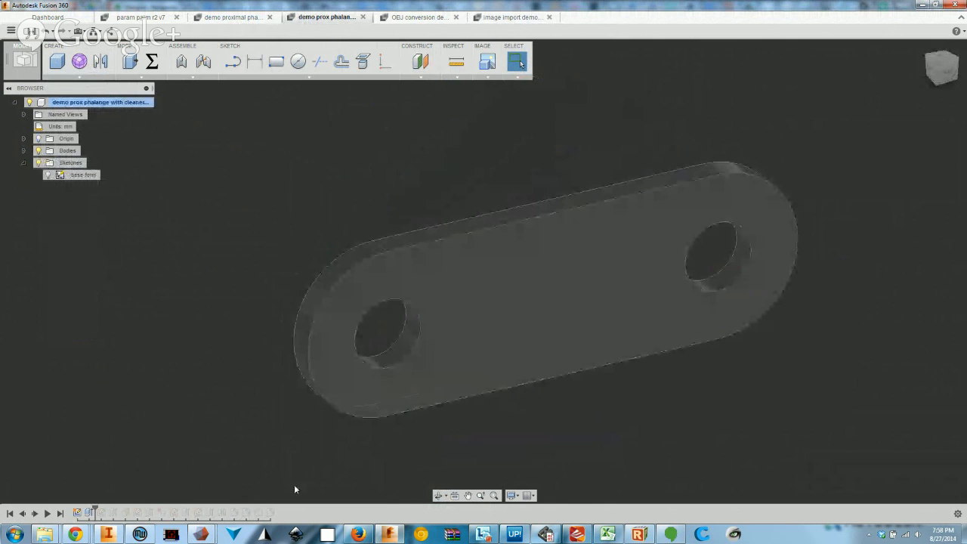
left_click_drag(93, 510, 214, 511)
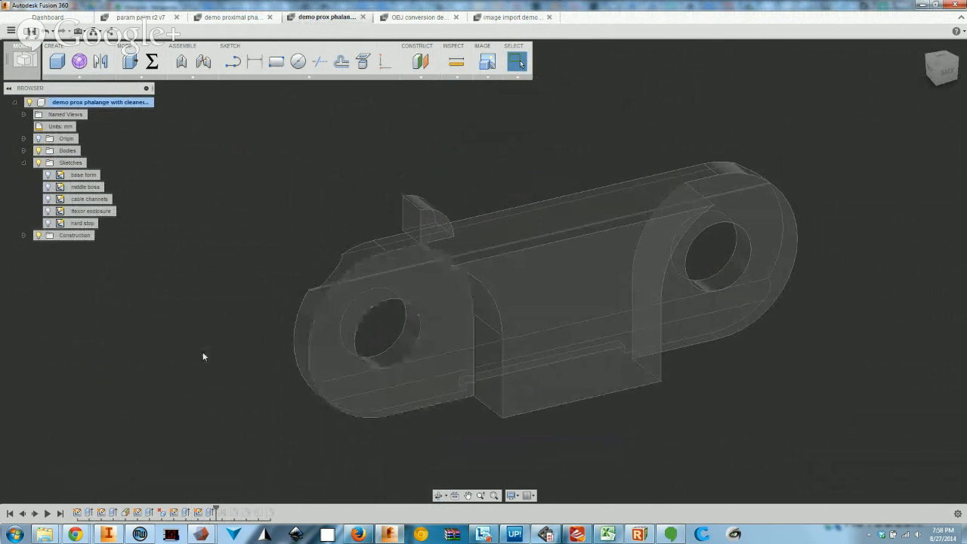
mouse_move(630, 296)
middle_mouse_down("shift")
mouse_move(460, 321)
mouse_move(562, 187)
middle_mouse_up("shift")
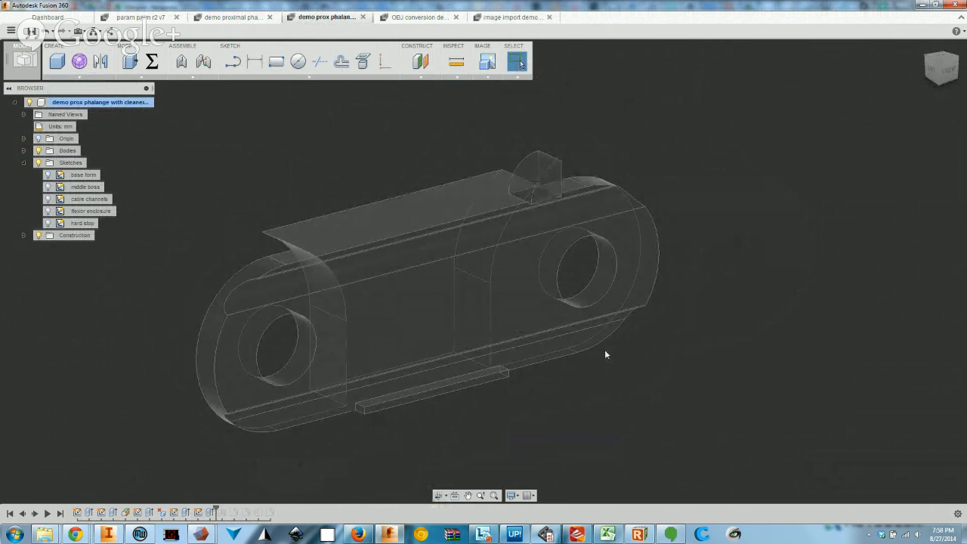
middle_click_drag(570, 375, 585, 296, "shift")
middle_click_drag(401, 381, 378, 325, "shift")
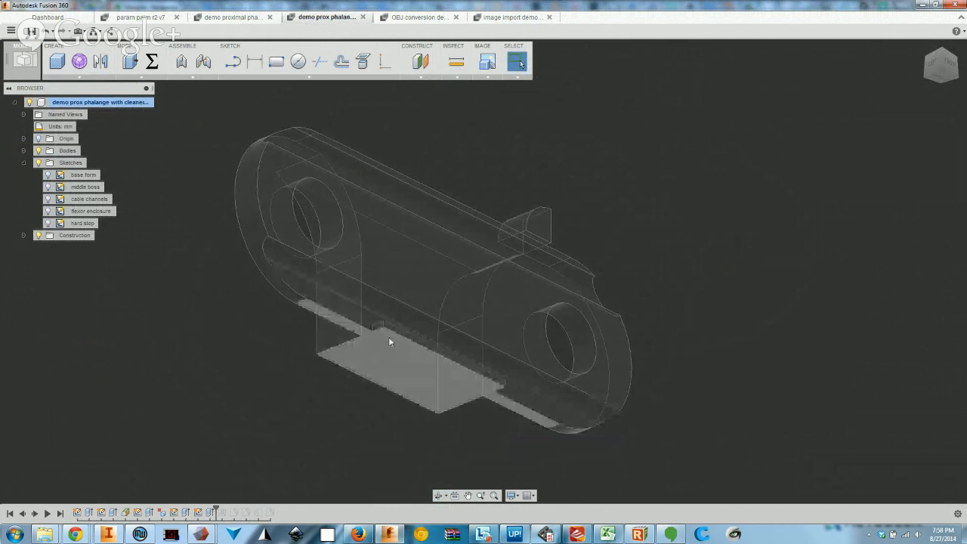
mouse_move(457, 339)
middle_mouse_down("shift")
mouse_move(455, 350)
mouse_move(452, 335)
middle_mouse_up("shift")
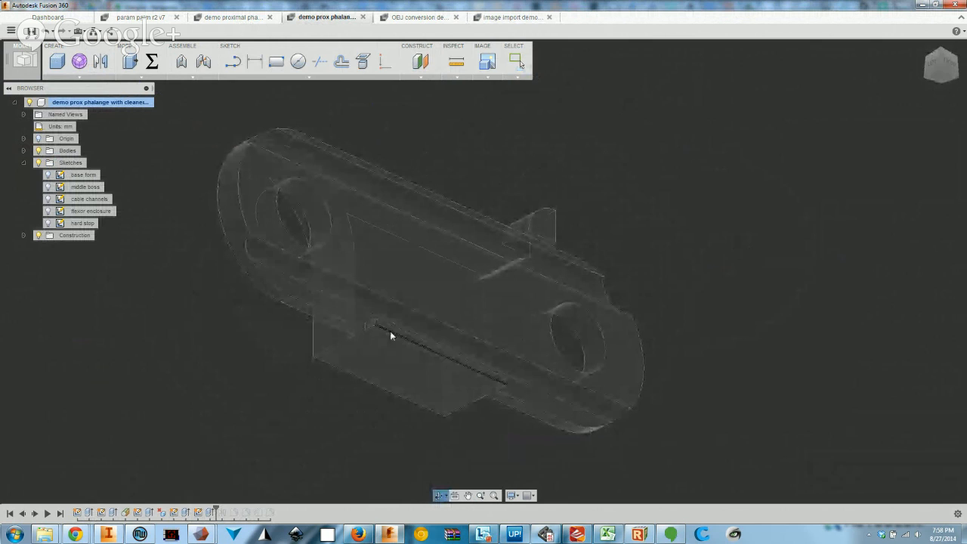
middle_click_drag(357, 312, 696, 321, "shift")
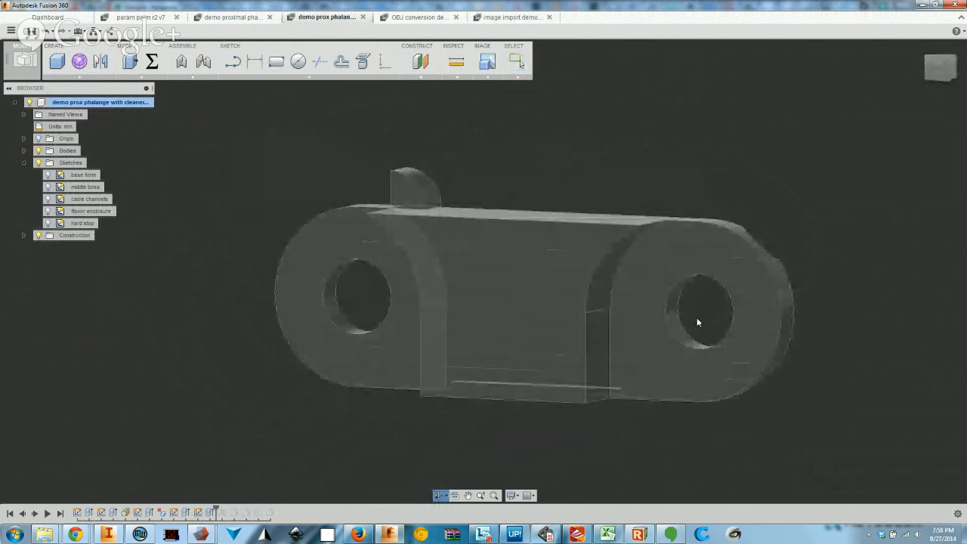
middle_click_drag(658, 365, 559, 355, "shift")
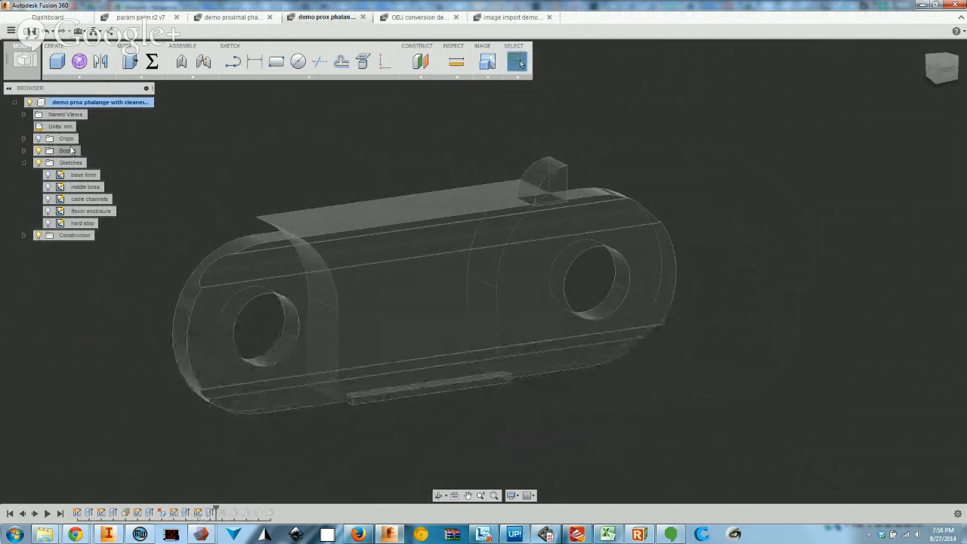
Mirror the half link body about its flat inner face to form the full-width link
left_click(100, 61)
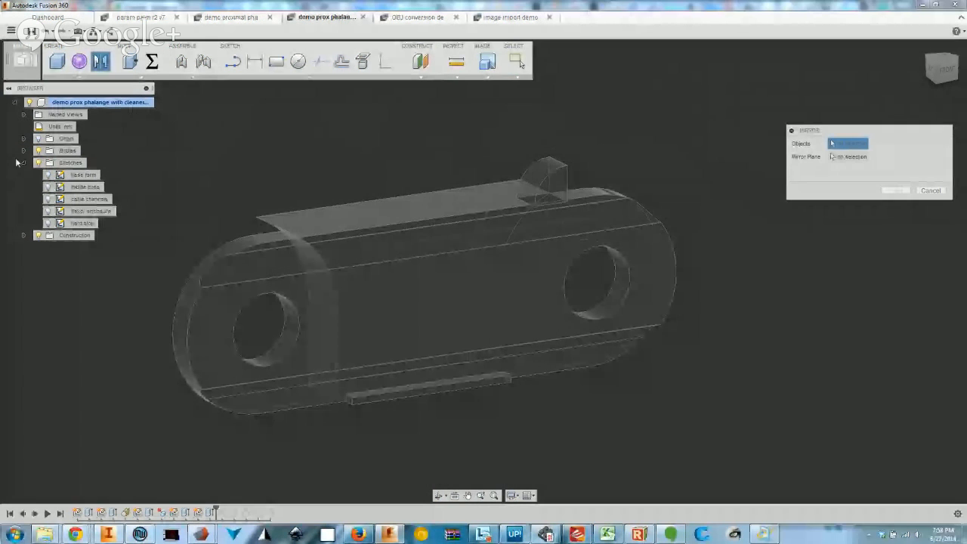
left_click(23, 150)
left_click(76, 163)
left_click(833, 157)
middle_click_drag(363, 314, 404, 314, "shift")
left_click(414, 323)
scroll(549, 344, "down", 2)
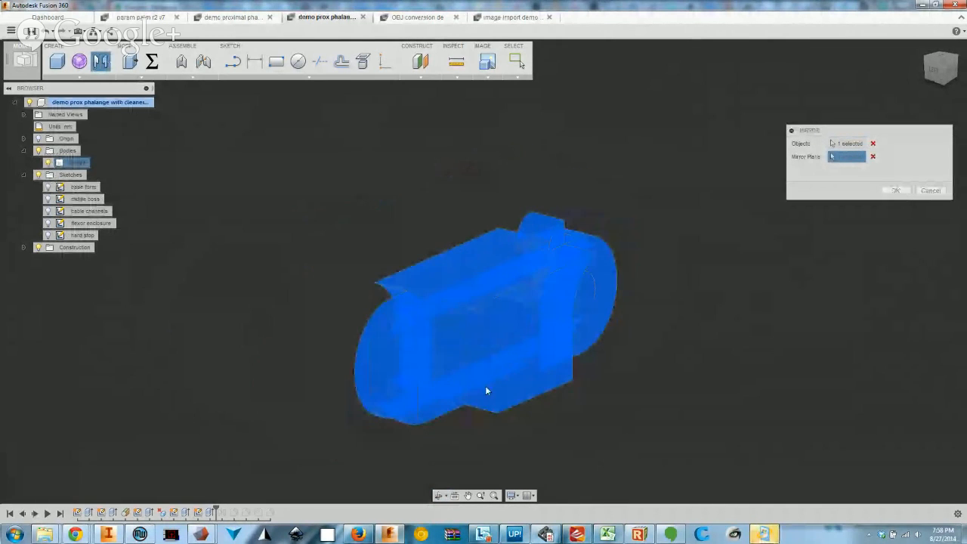
middle_click_drag(467, 371, 519, 387, "shift")
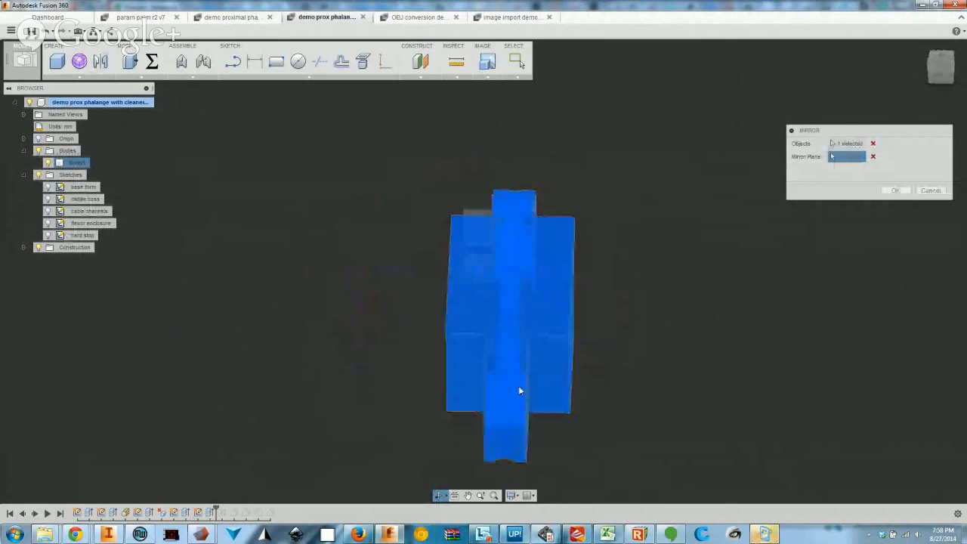
left_click(892, 190)
middle_click_drag(598, 359, 571, 350, "shift")
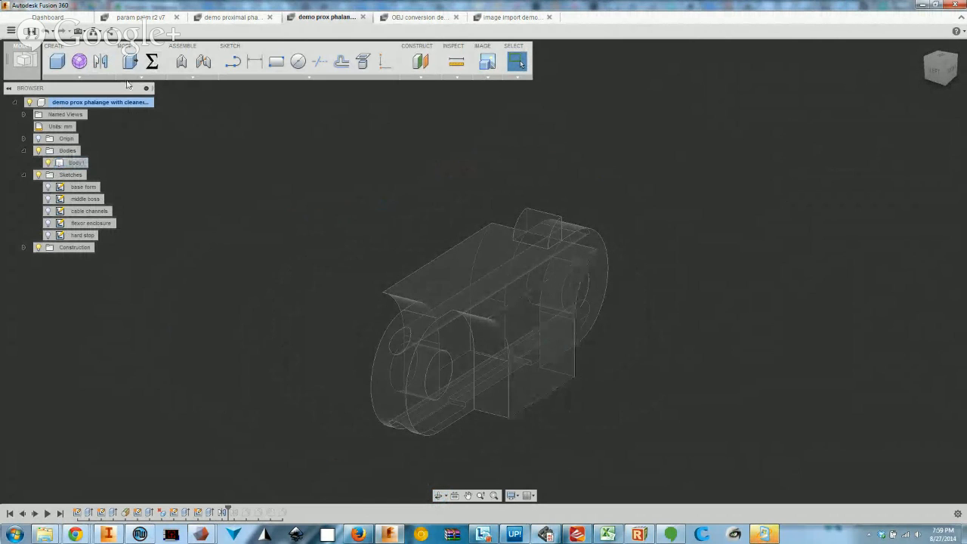
Add the Fillet and Chamfer commands to the toolbar for quick access
left_click(155, 77)
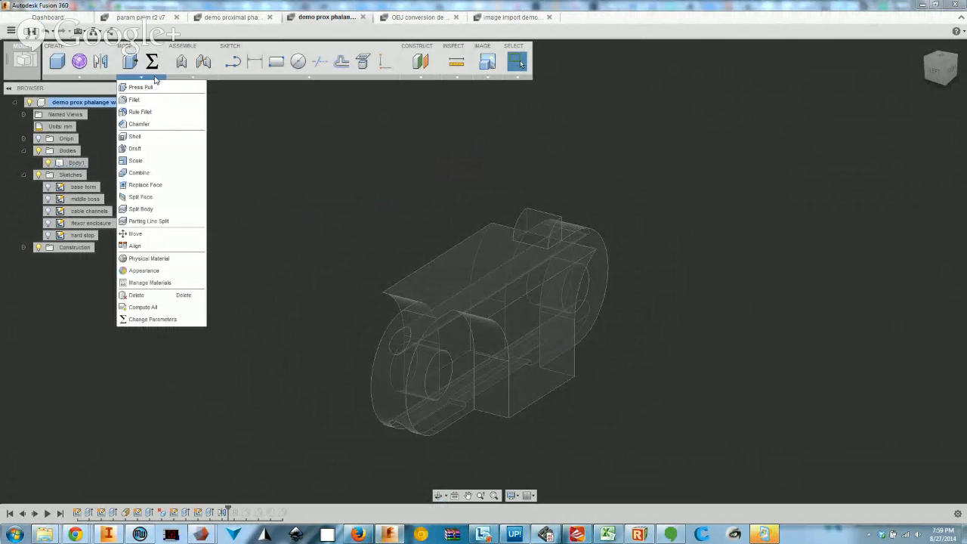
left_click(198, 101)
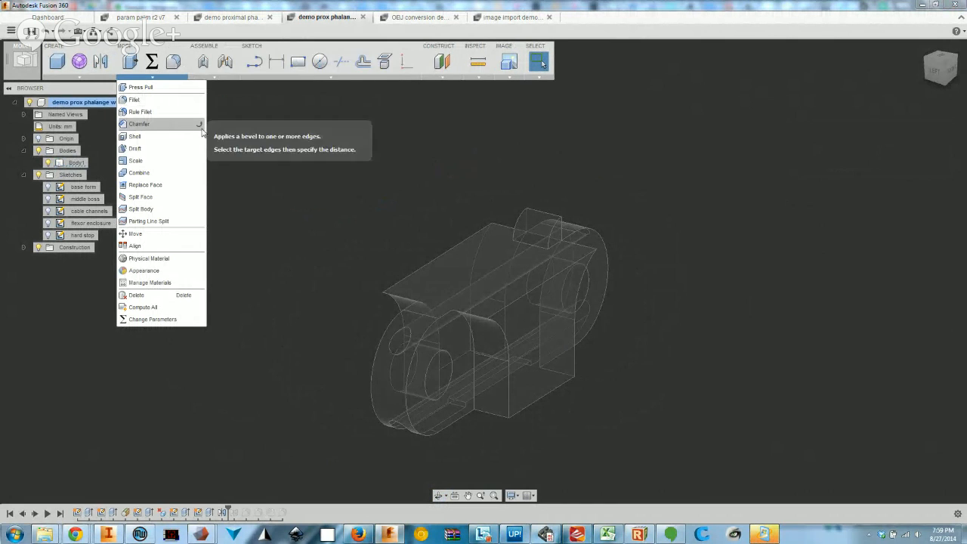
left_click(199, 124)
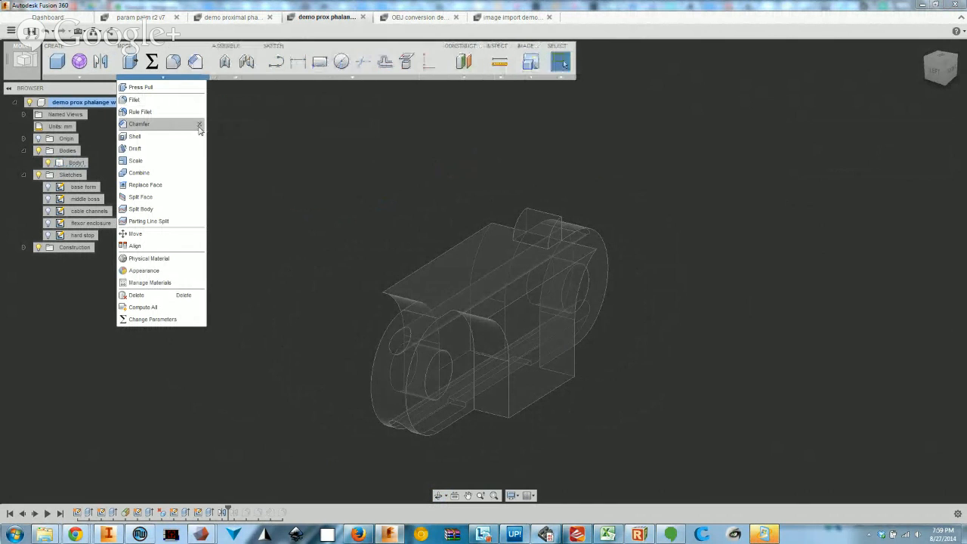
Fillet the four short corner edges at the ends of the two side bosses with a 1 mm radius
left_click(175, 62)
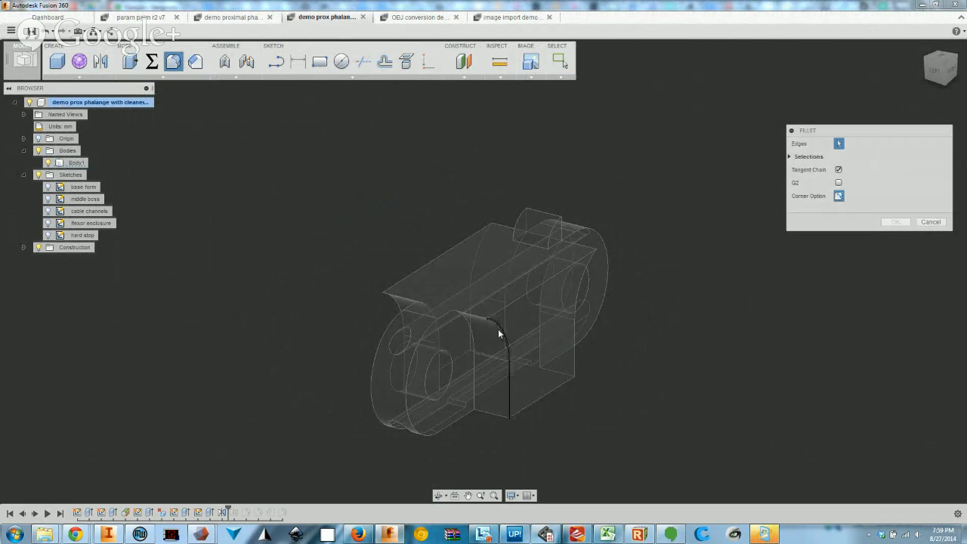
left_click(475, 318)
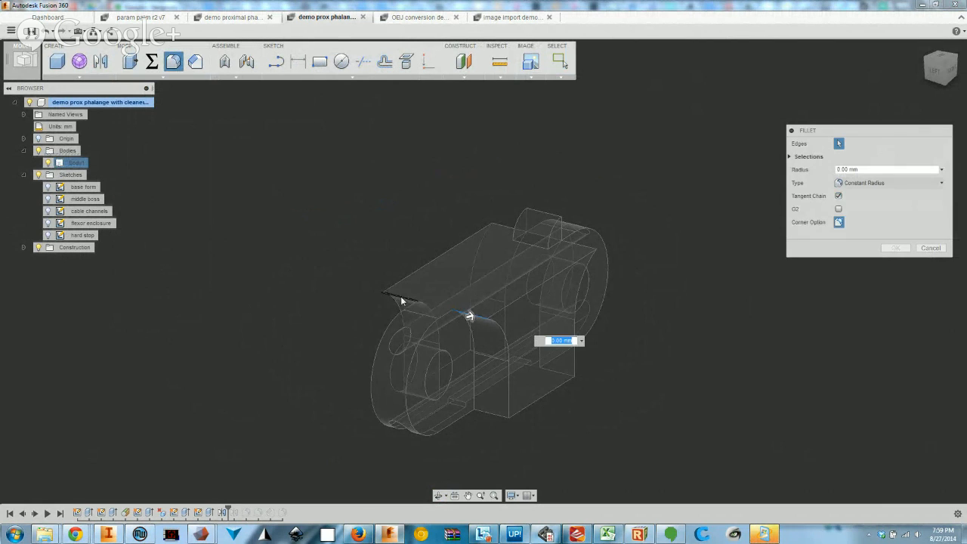
left_click(501, 223)
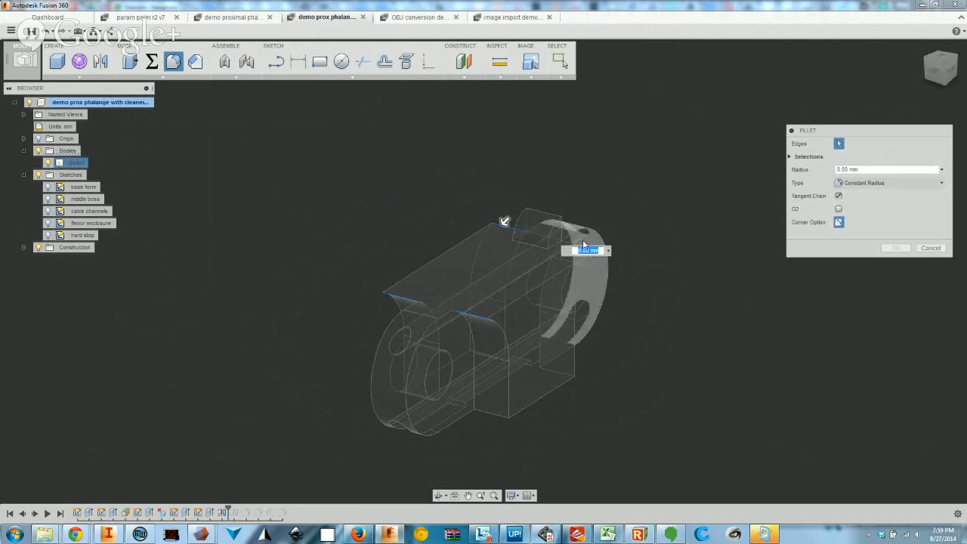
middle_click_drag(497, 290, 408, 325, "shift")
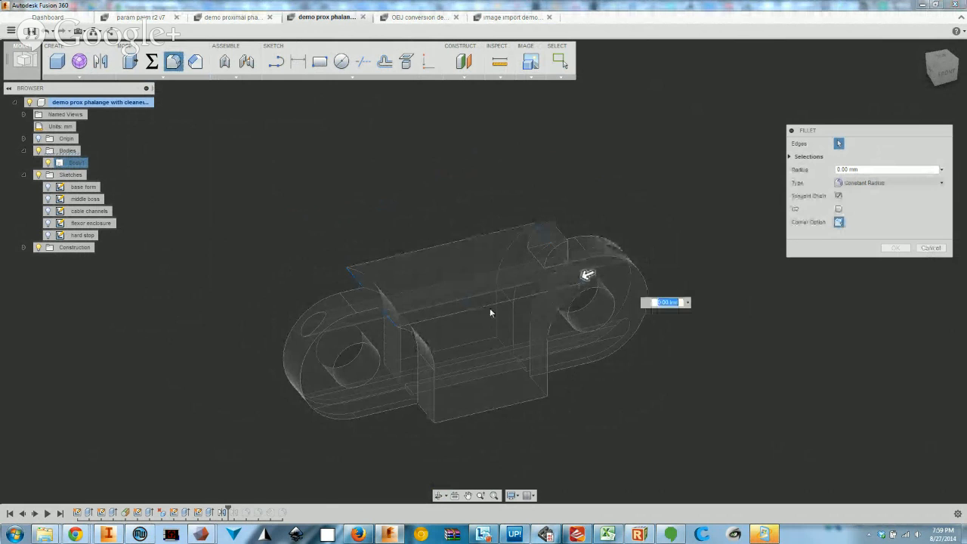
scroll(582, 310, "up", 3)
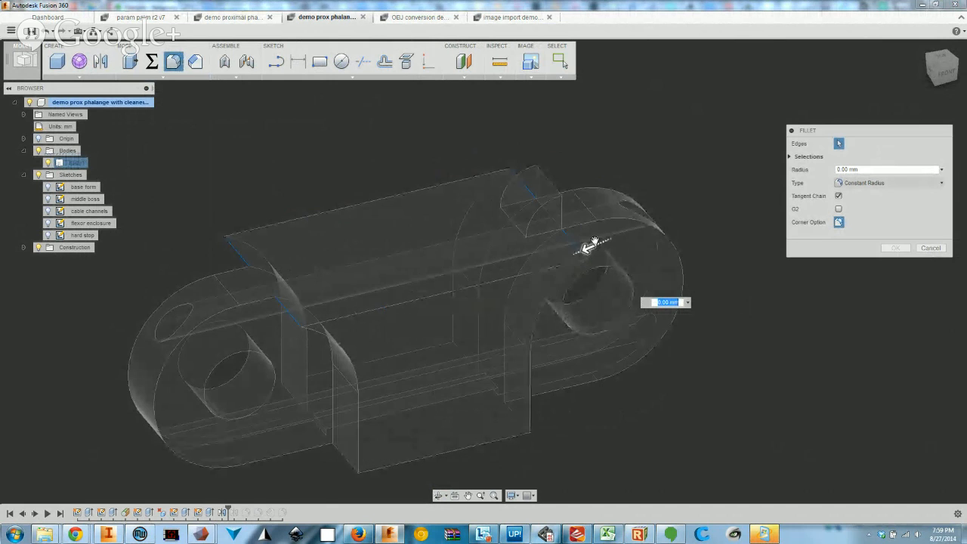
left_click_drag(580, 250, 439, 308)
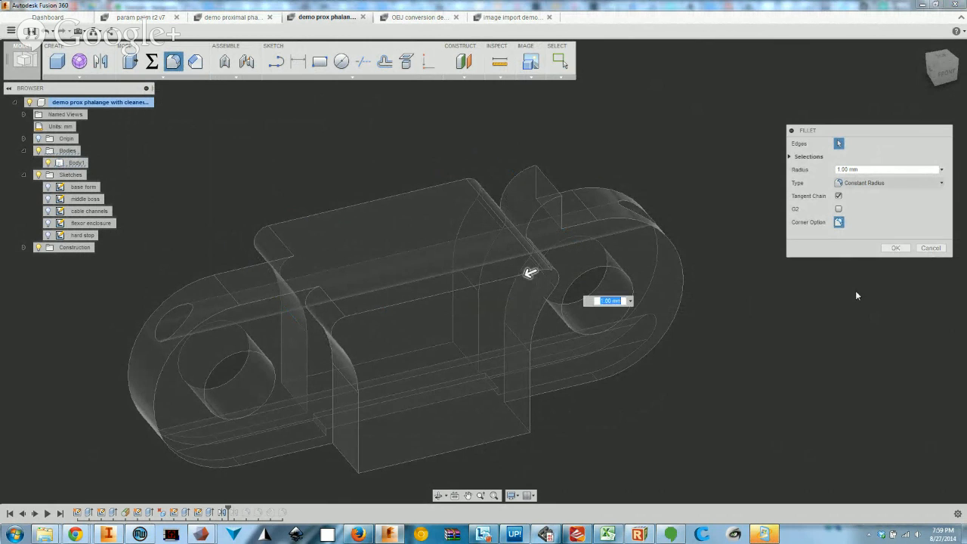
left_click(897, 249)
Try to fillet one side boss's outer edge chain with a 1.75 mm radius, and remove the earlier 1 mm corner fillet
left_click(175, 65)
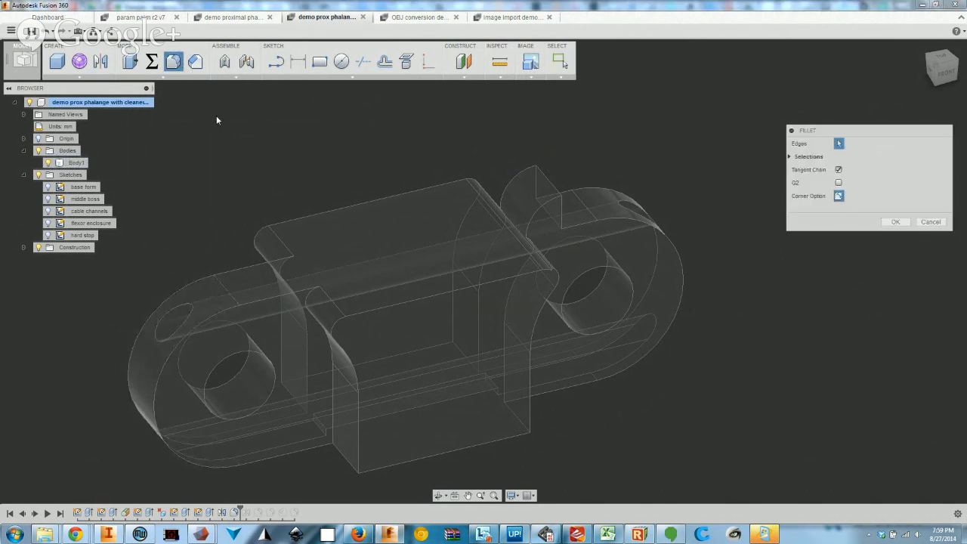
left_click(400, 299)
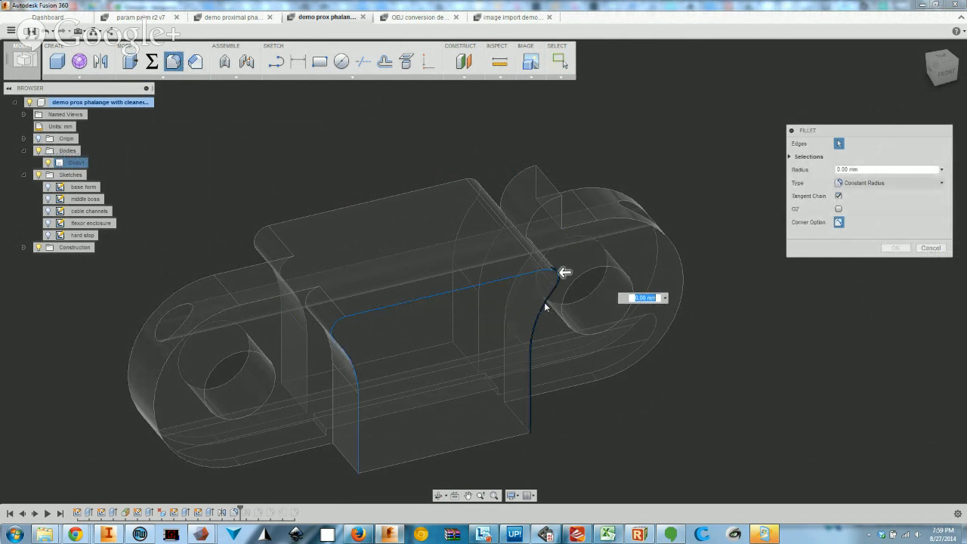
scroll(559, 272, "up", 3)
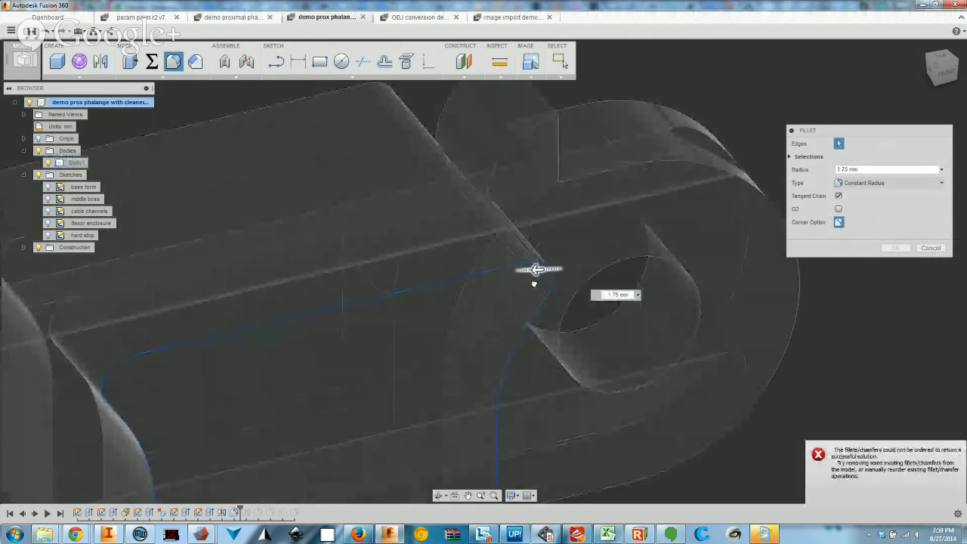
key("Escape")
scroll(538, 263, "up", 2)
middle_click_drag(541, 264, 472, 333, "shift")
scroll(473, 333, "down", 2)
middle_click_drag(340, 355, 462, 341)
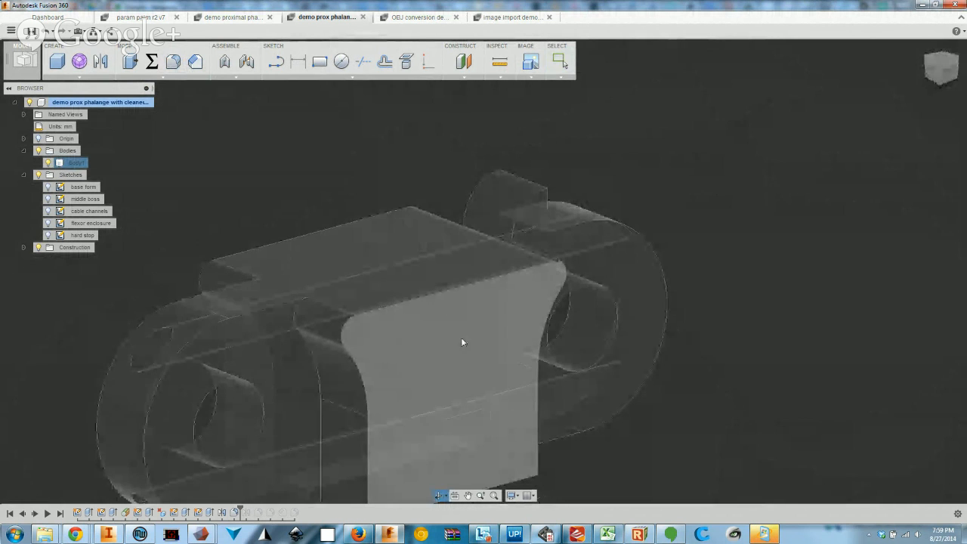
middle_click_drag(554, 287, 548, 285, "shift")
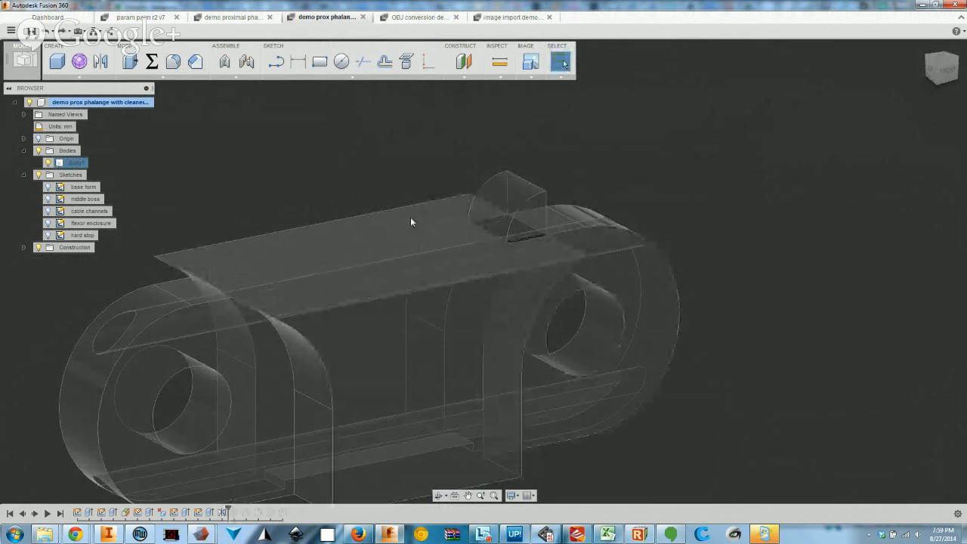
Fillet the edges around the outer face of one side boss, including its long bottom edge, with a 1.5 mm radius
left_click(174, 62)
middle_click_drag(369, 344, 466, 341, "shift")
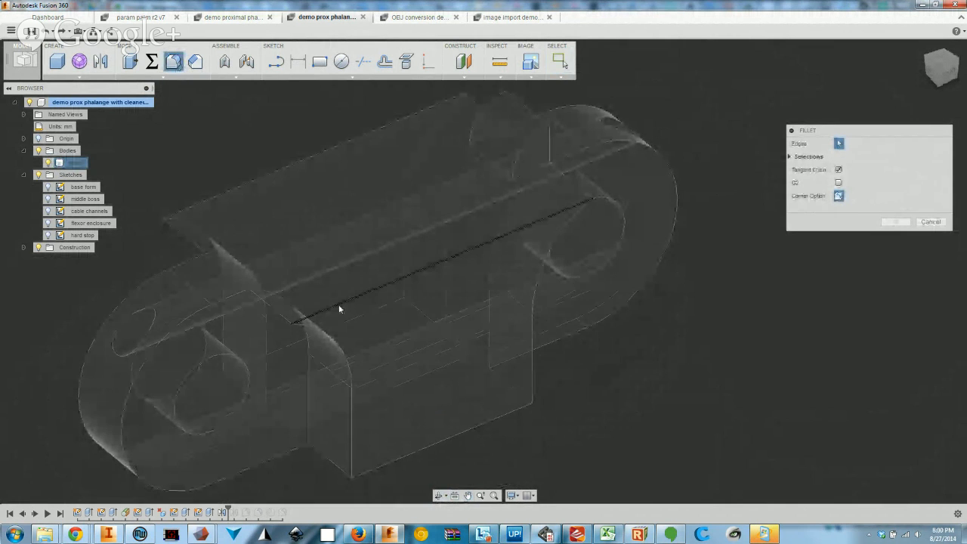
left_click(336, 345)
left_click(541, 273)
left_click(498, 422)
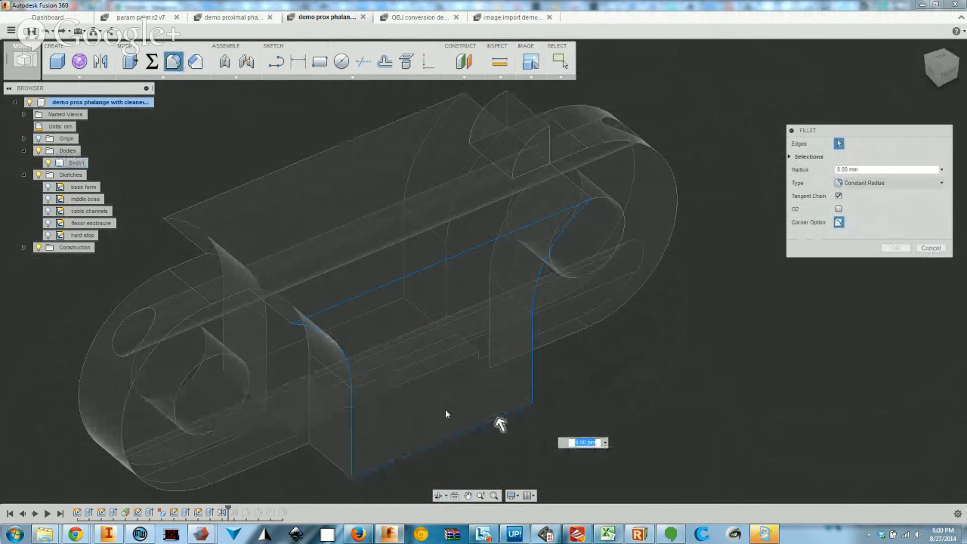
left_click_drag(498, 423, 494, 410)
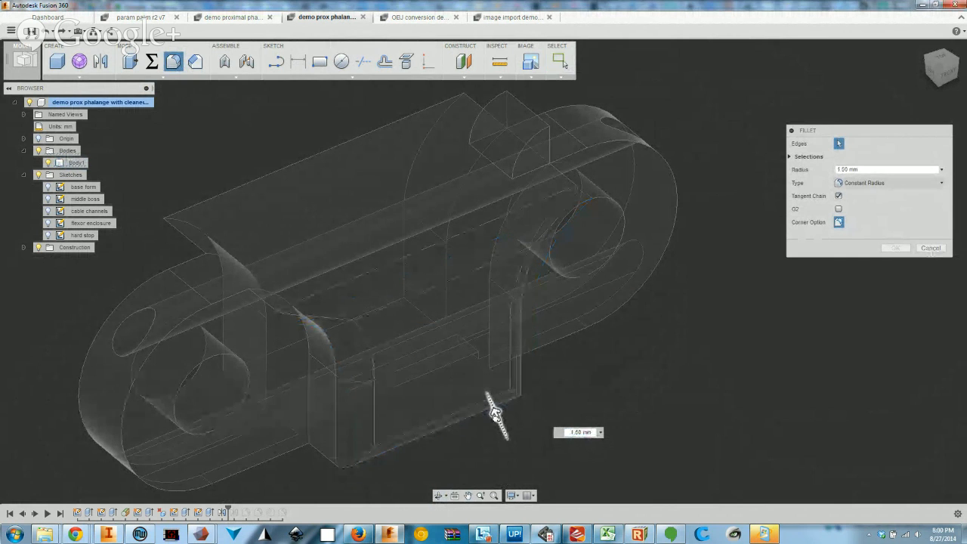
left_click(894, 248)
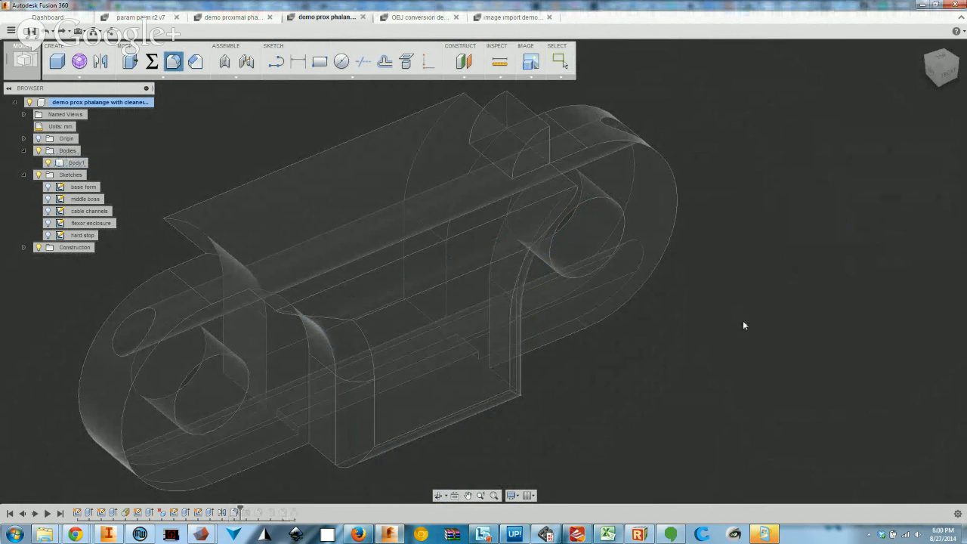
mouse_move(492, 312)
middle_mouse_down("shift")
mouse_move(448, 272)
mouse_move(488, 306)
middle_mouse_up("shift")
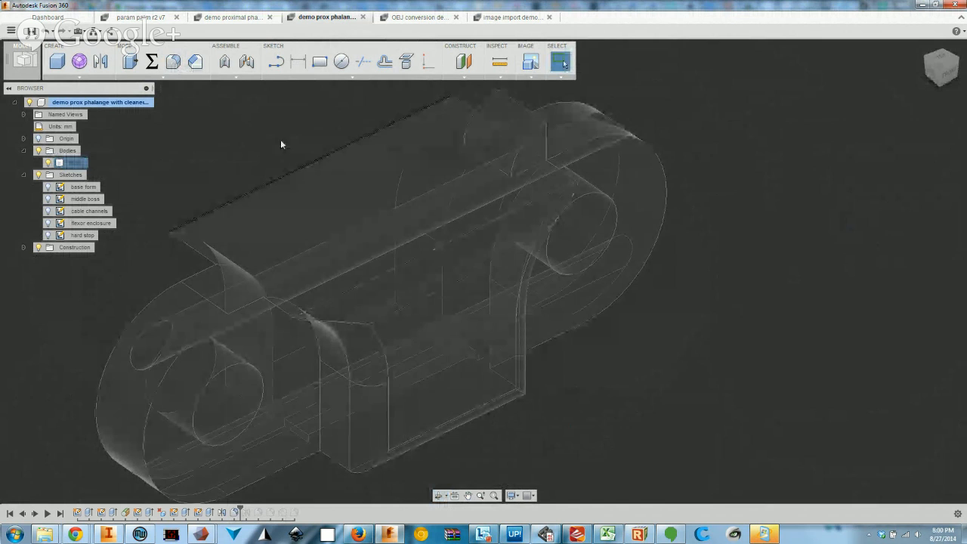
Chamfer the curved end edges of the filleted side boss with an equal distance of 1 mm
left_click(195, 61)
left_click(288, 317)
middle_click_drag(283, 317, 183, 184, "shift")
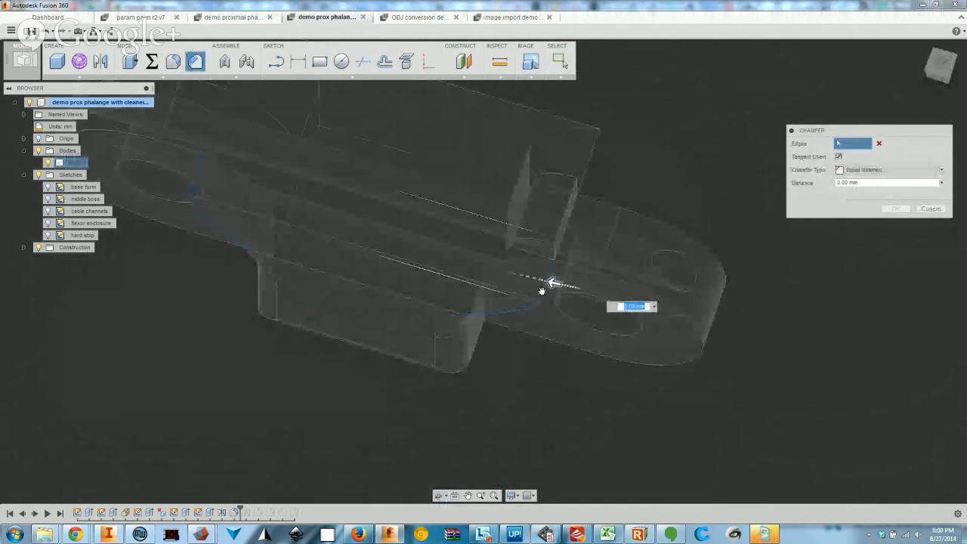
left_click_drag(551, 281, 537, 279)
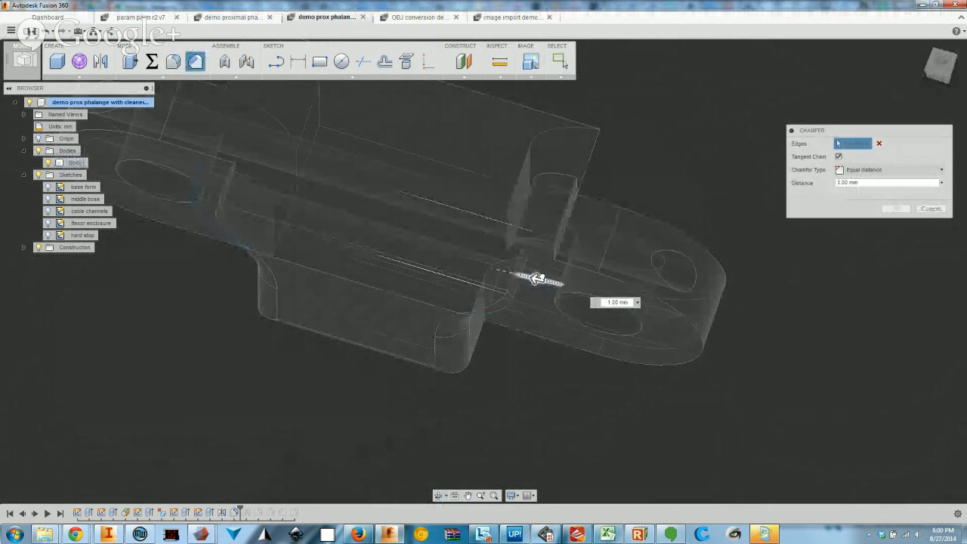
key("Return")
middle_click_drag(537, 279, 491, 253, "shift")
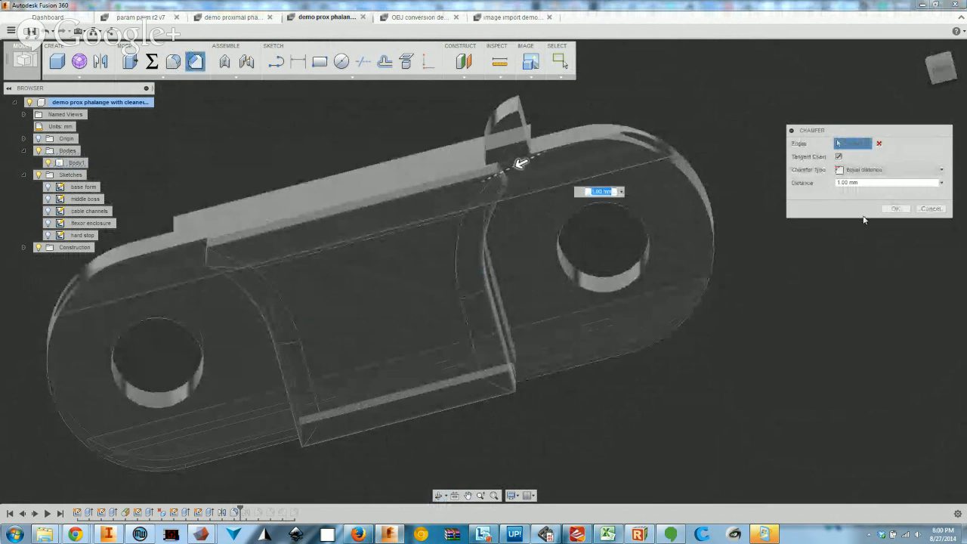
key("Return")
middle_click_drag(242, 210, 401, 324, "shift")
Fillet the outer face edges of the opposite side boss with a 1.5 mm radius
key("f")
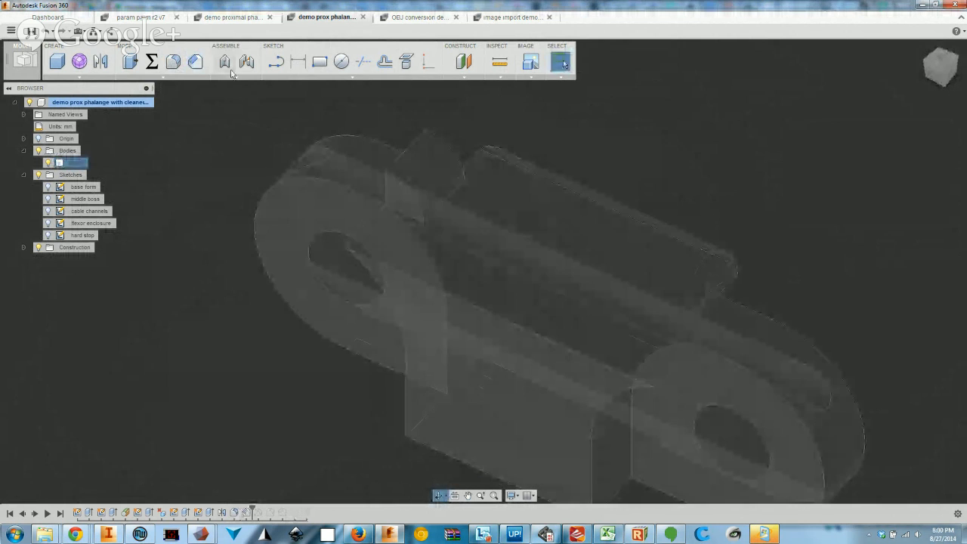
left_click(428, 287)
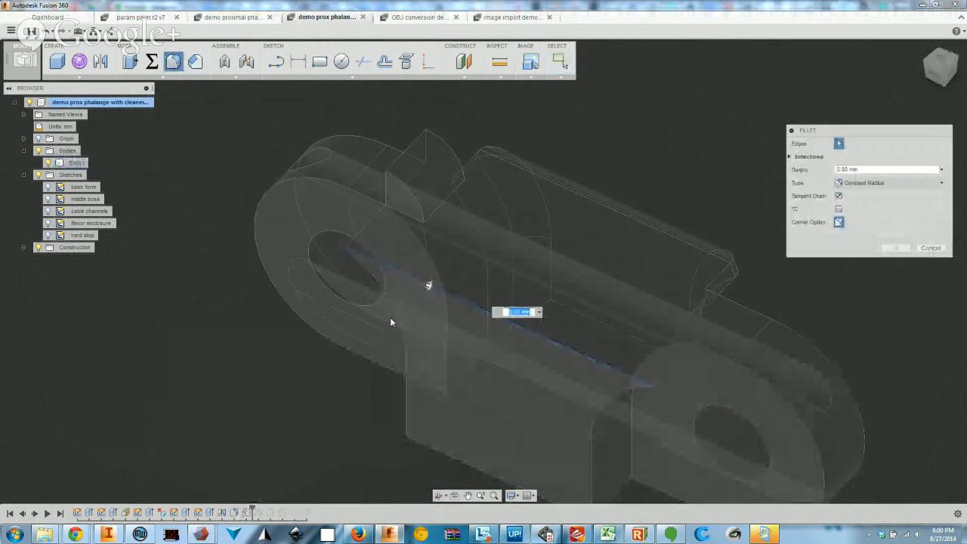
left_click(474, 468)
left_click_drag(484, 478, 489, 469)
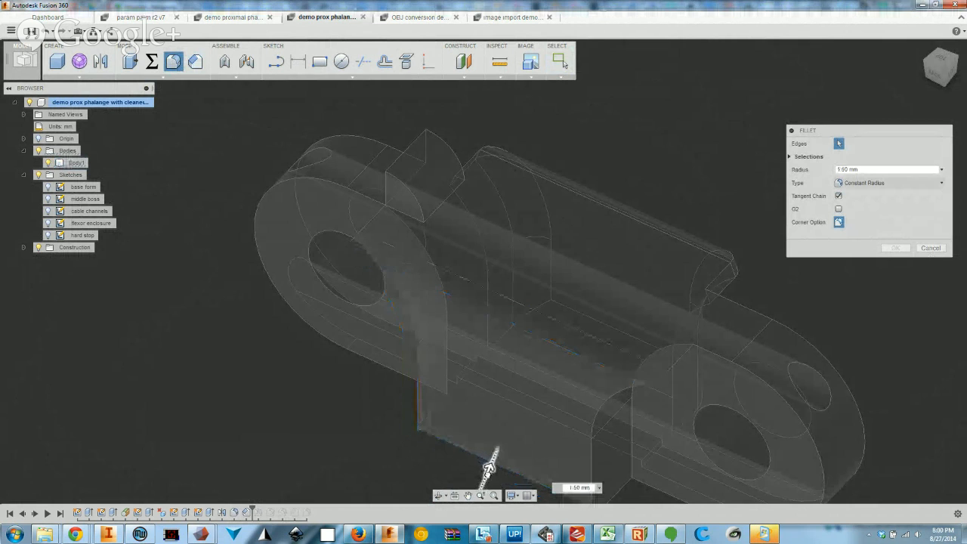
middle_click_drag(488, 459, 461, 446, "shift")
left_click(895, 247)
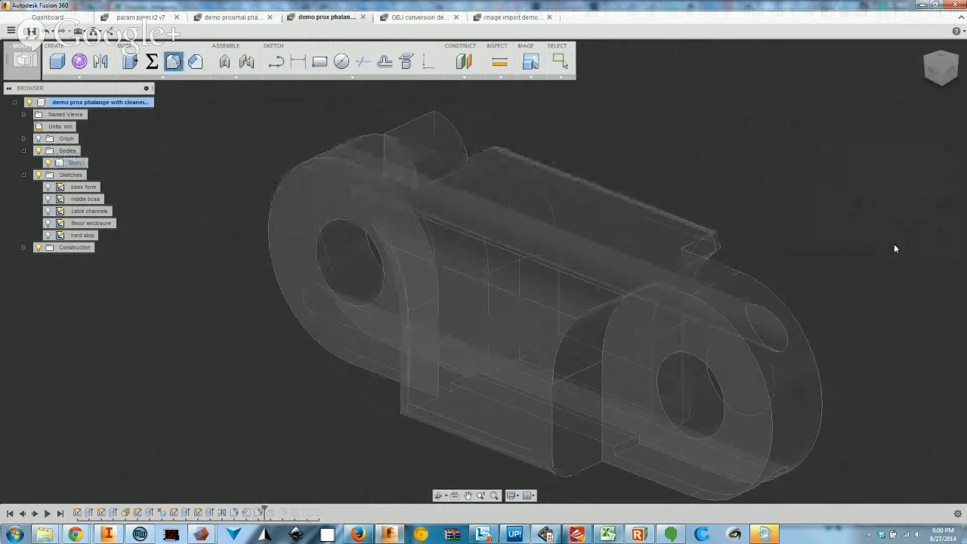
mouse_move(485, 375)
middle_mouse_down("shift")
mouse_move(511, 370)
mouse_move(493, 371)
middle_mouse_up("shift")
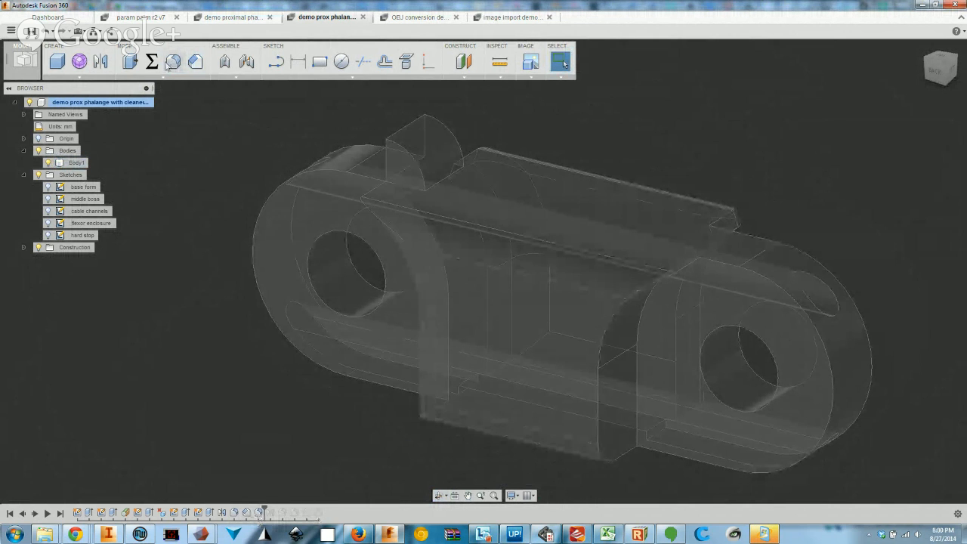
left_click(195, 61)
middle_click_drag(697, 264, 595, 337, "shift")
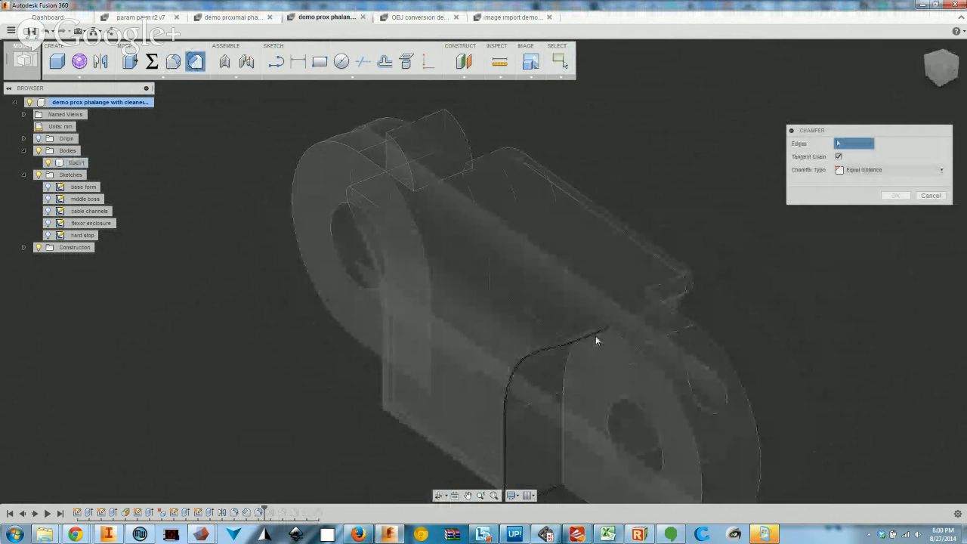
left_click(591, 337)
key("Escape")
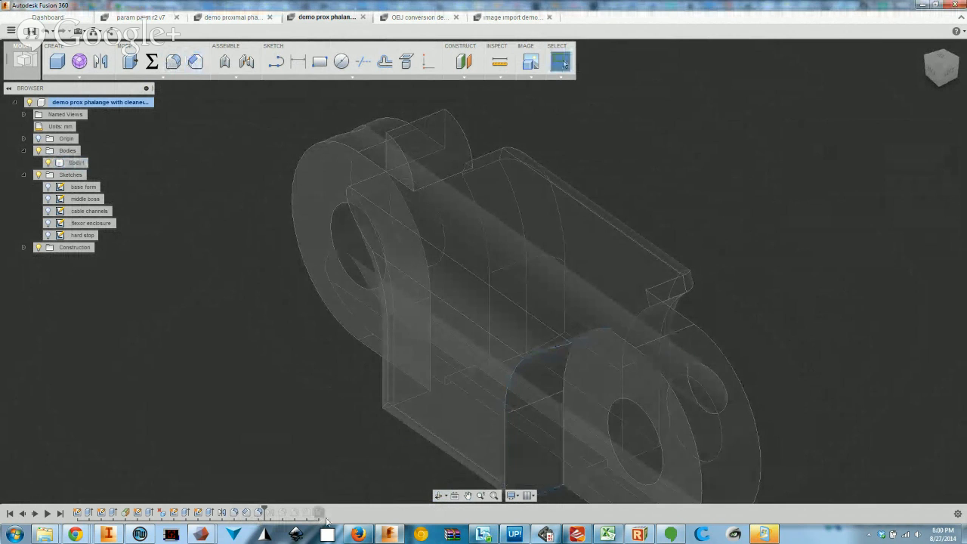
Delete the latest fillet on the opposite side boss from the timeline
right_click(260, 512)
left_click(315, 474)
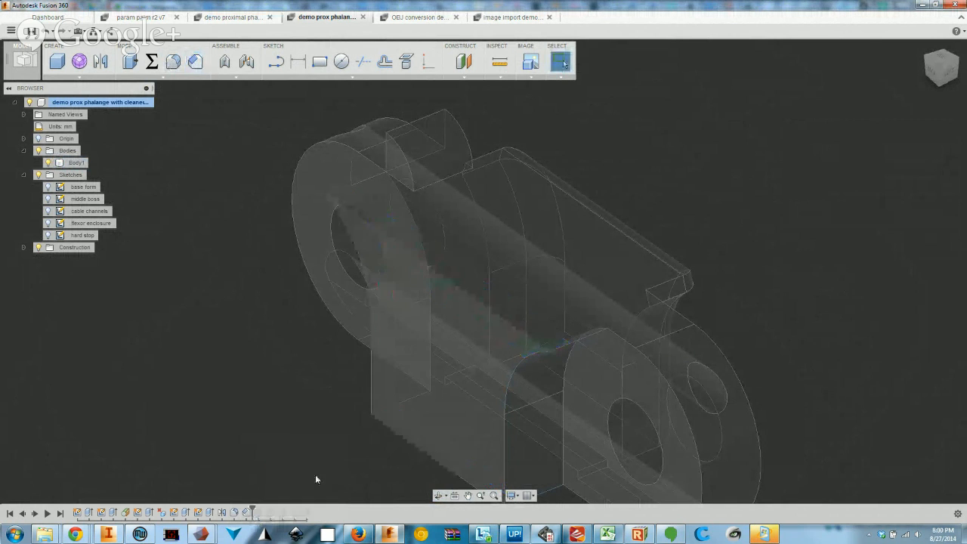
Fillet the curved, vertical and long edges around the outer face of the opposite side boss with a 1.5 mm radius
left_click(173, 61)
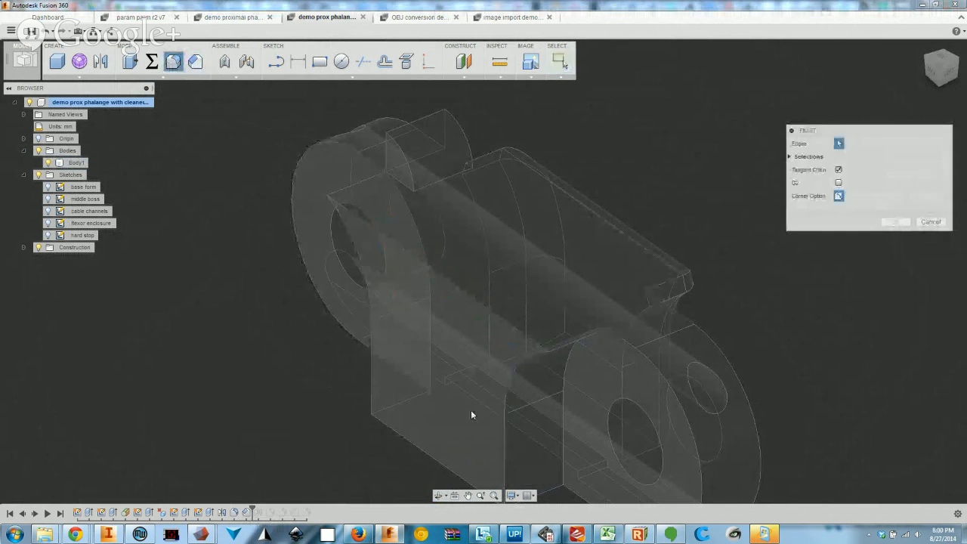
left_click(502, 438)
left_click(441, 461)
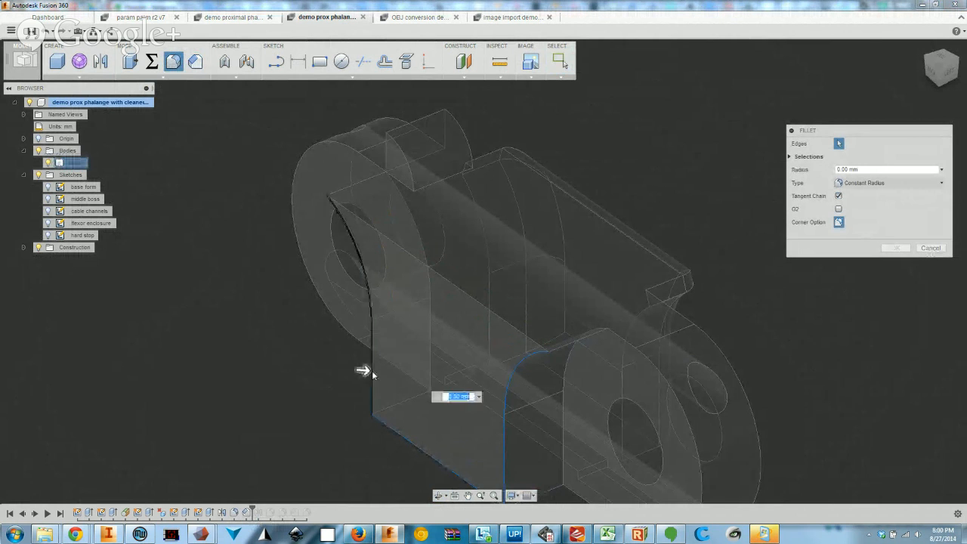
middle_click_drag(451, 280, 494, 313, "shift")
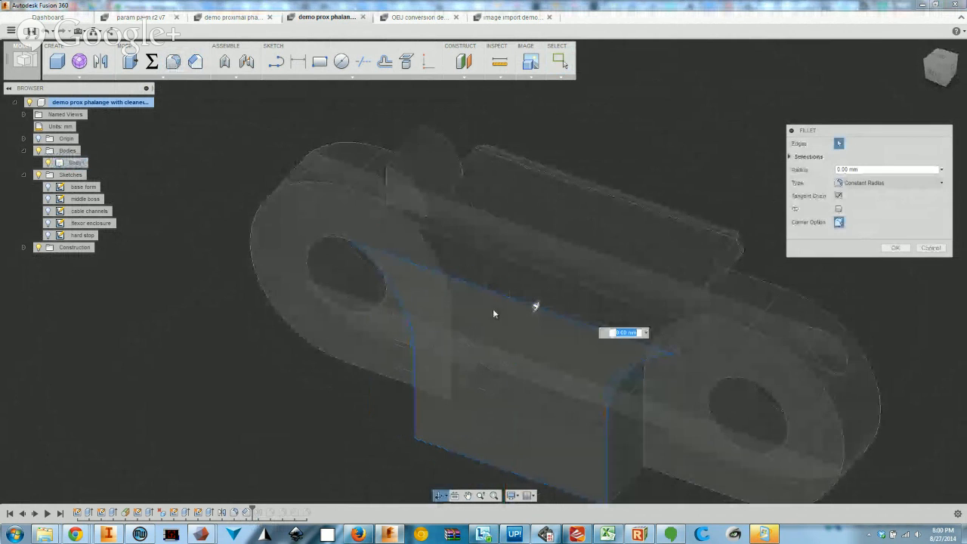
left_click_drag(535, 305, 536, 306)
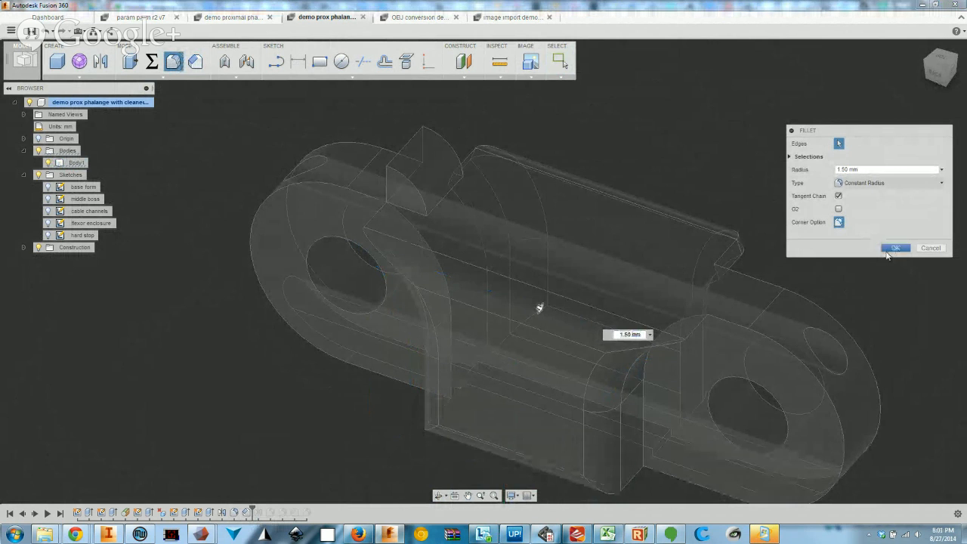
key("Return")
Chamfer the curved end edges of the newly filleted side boss with an equal distance
middle_click_drag(696, 371, 613, 232)
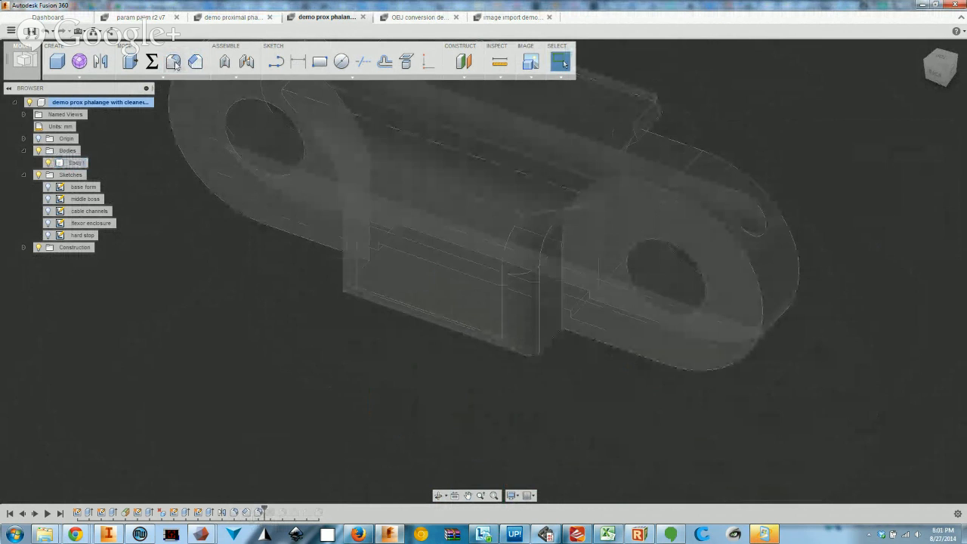
left_click(195, 61)
left_click(607, 195)
middle_click_drag(534, 191, 420, 201, "shift")
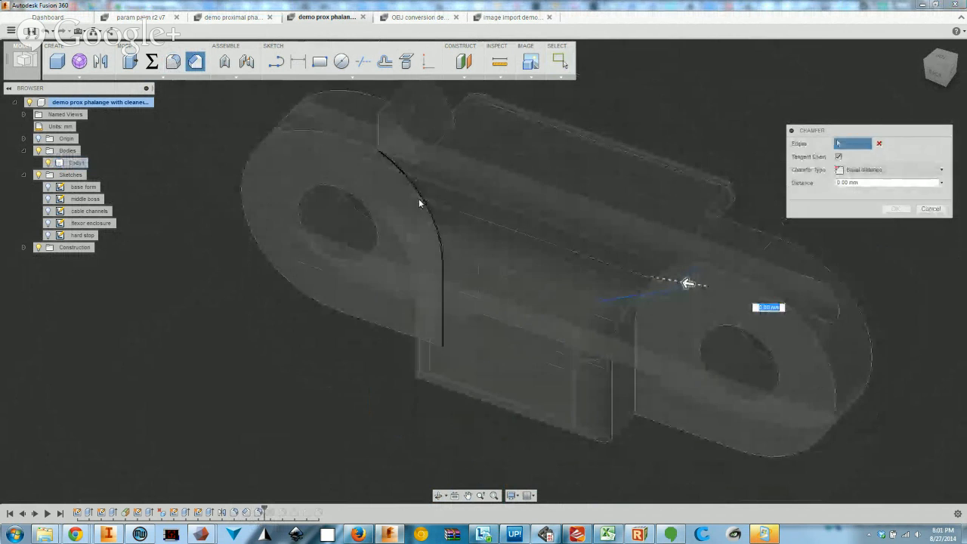
left_click(375, 167)
left_click_drag(358, 159, 375, 167)
left_click(896, 208)
scroll(728, 352, "down", 3)
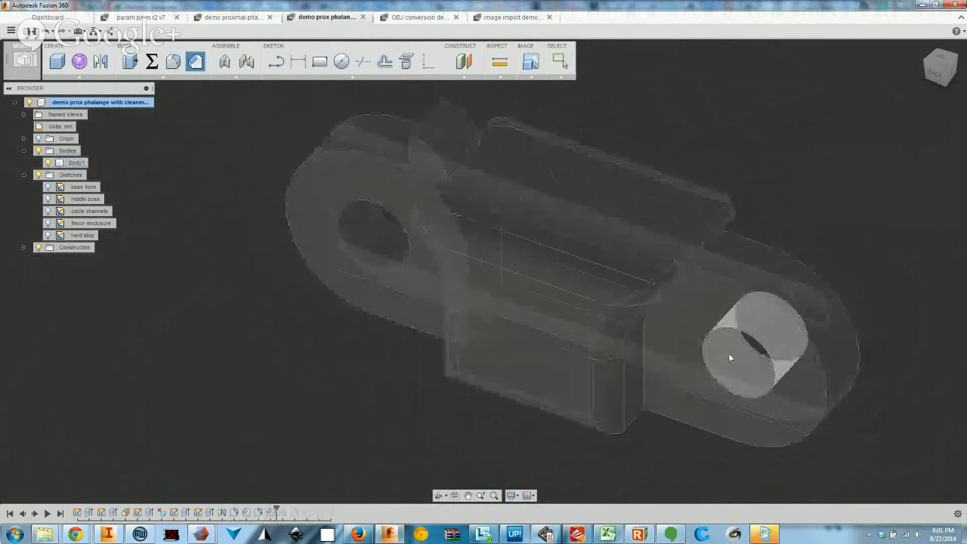
middle_click_drag(732, 387, 562, 190, "shift")
middle_click_drag(587, 339, 579, 341, "shift")
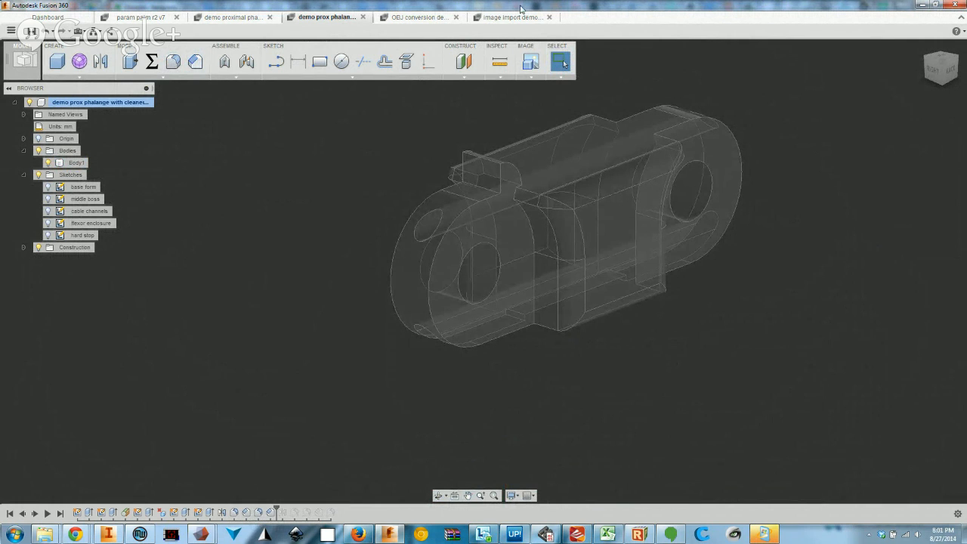
Switch to the image import demo design and show the photo 1 canvas together with the finger sketch
left_click(492, 17)
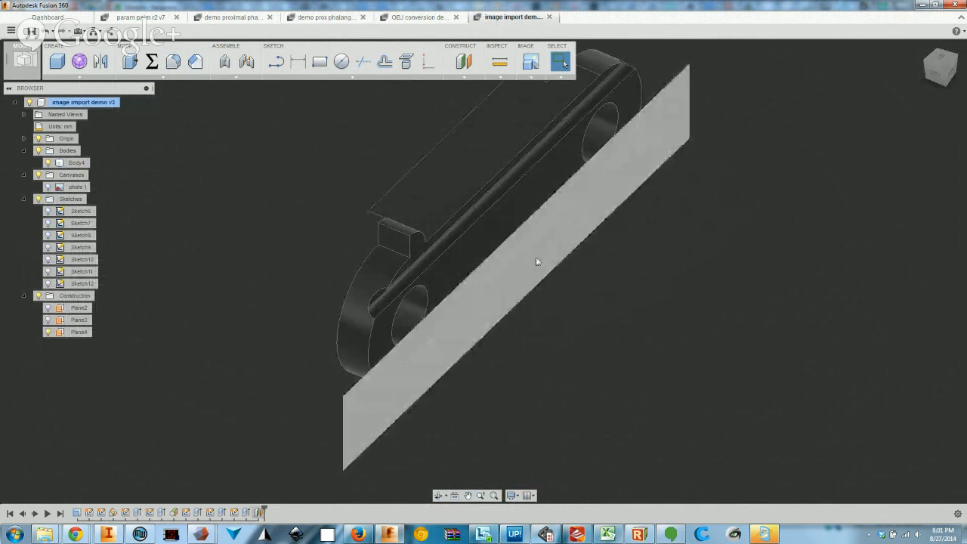
left_click(48, 187)
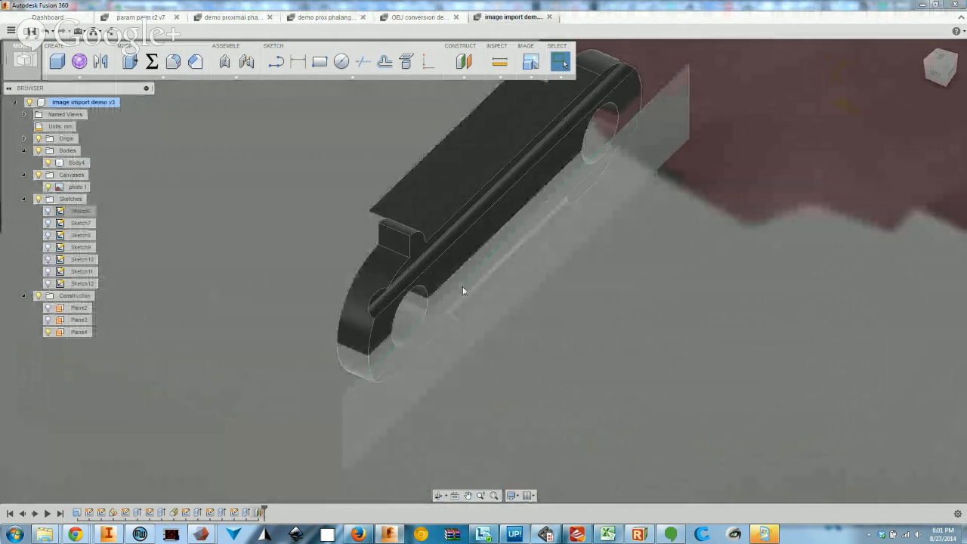
scroll(509, 309, "down", 4)
scroll(618, 332, "down", 3)
mouse_move(618, 332)
middle_mouse_down("shift")
mouse_move(460, 312)
mouse_move(490, 331)
mouse_move(504, 171)
mouse_move(505, 180)
middle_mouse_up("shift")
left_click(47, 222)
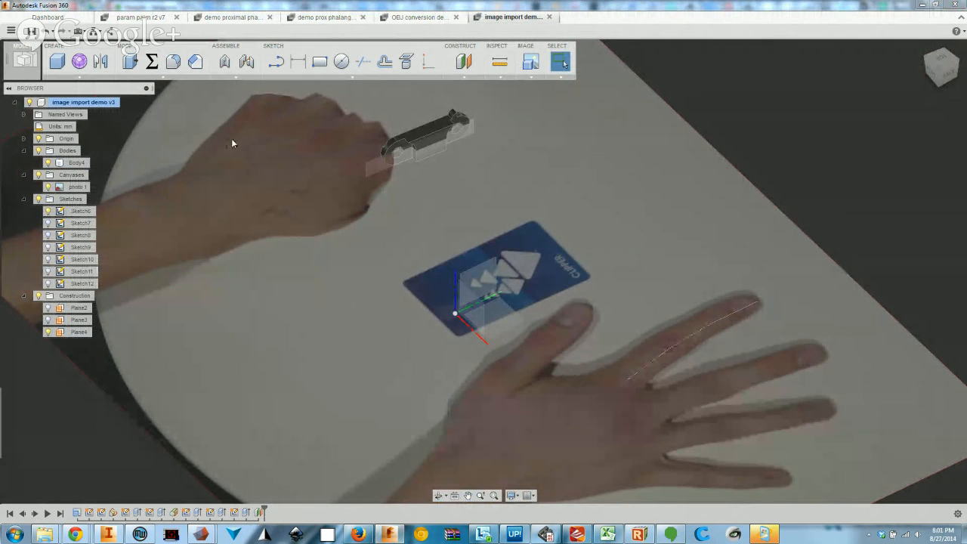
Mark the user parameters ipp_length, pinDia, pinClearance and phalangeHeight as favorites
left_click(152, 61)
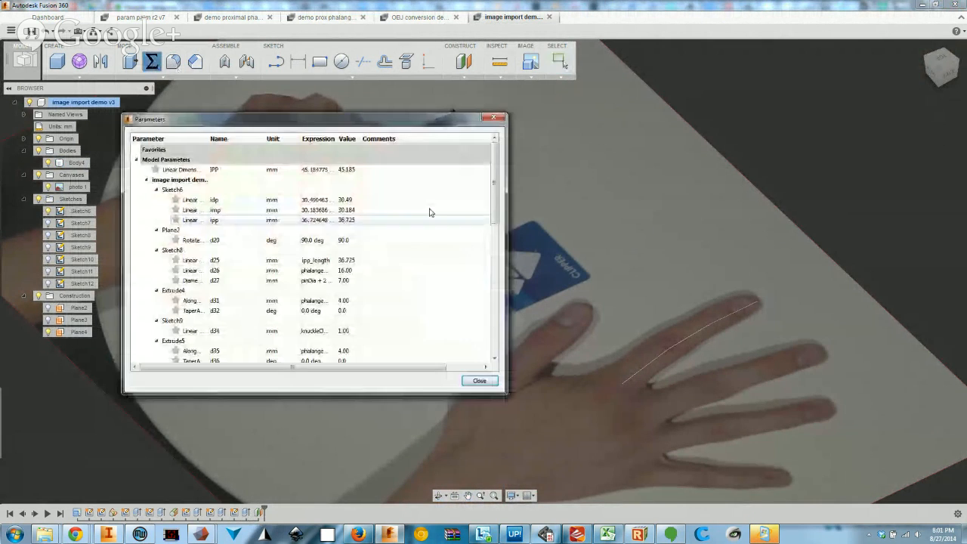
left_click(135, 160)
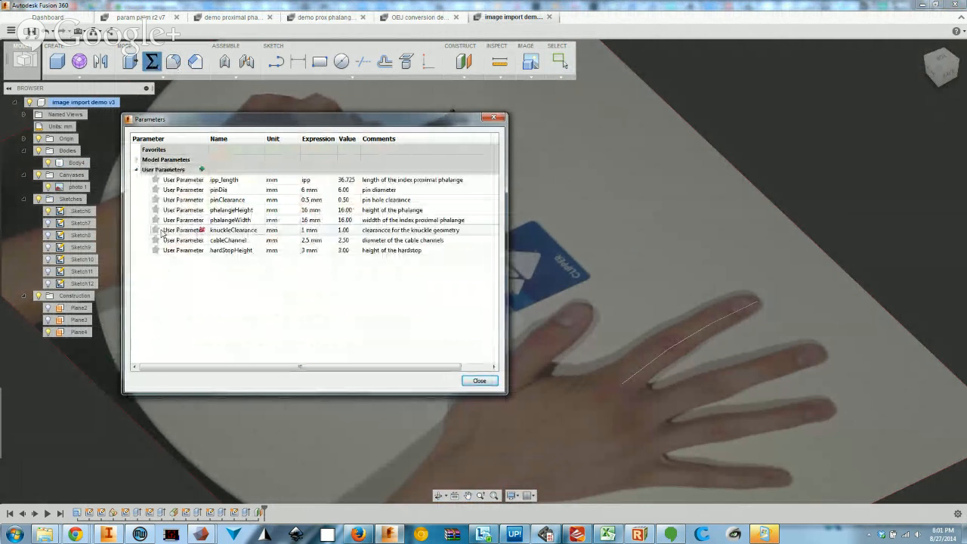
left_click(156, 180)
left_click(155, 200)
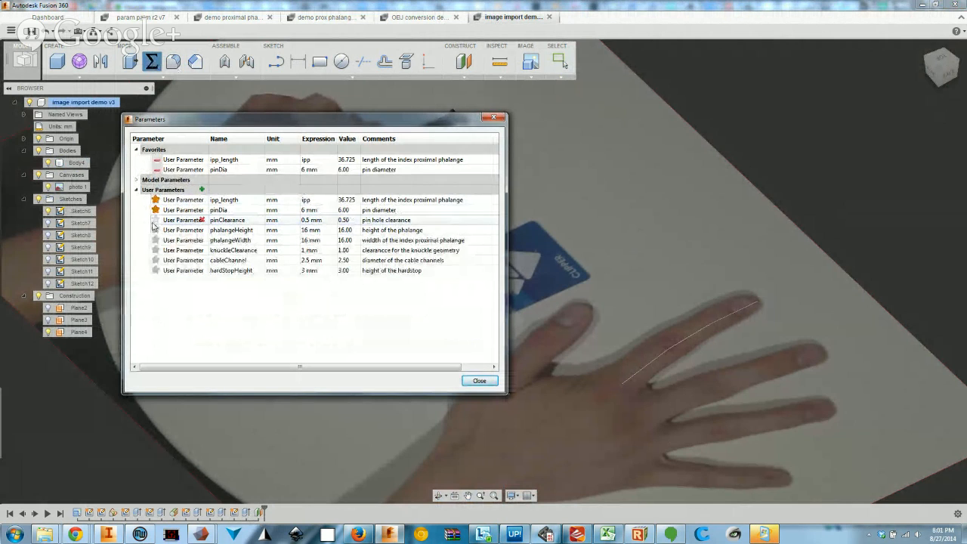
left_click(155, 219)
left_click(155, 240)
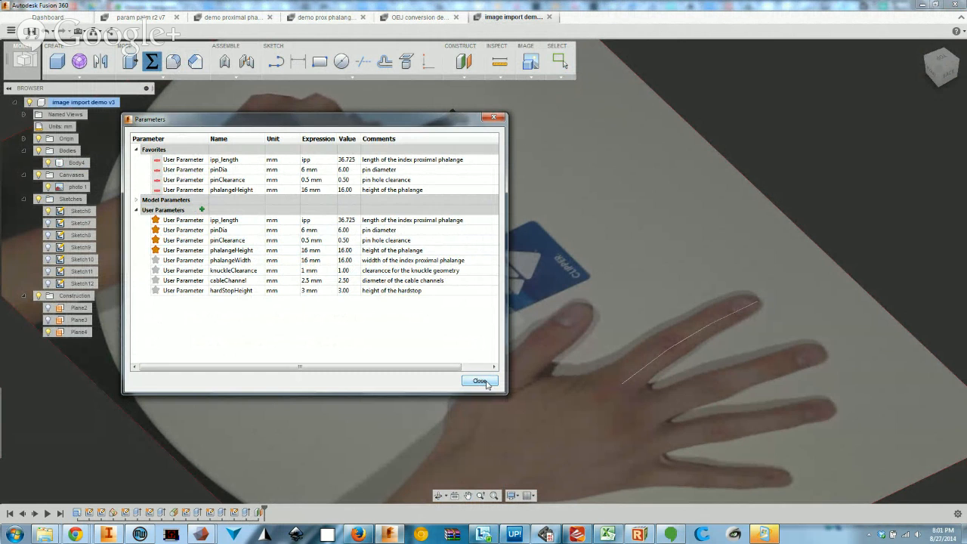
left_click(486, 382)
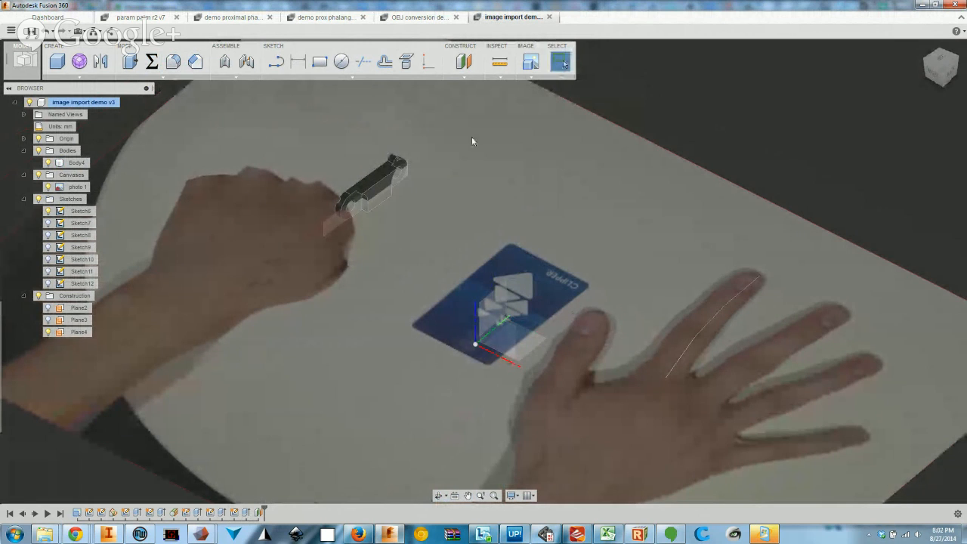
Switch to the OBJ conversion demo design and insert the airboat model from Test project at its default position
left_click(432, 20)
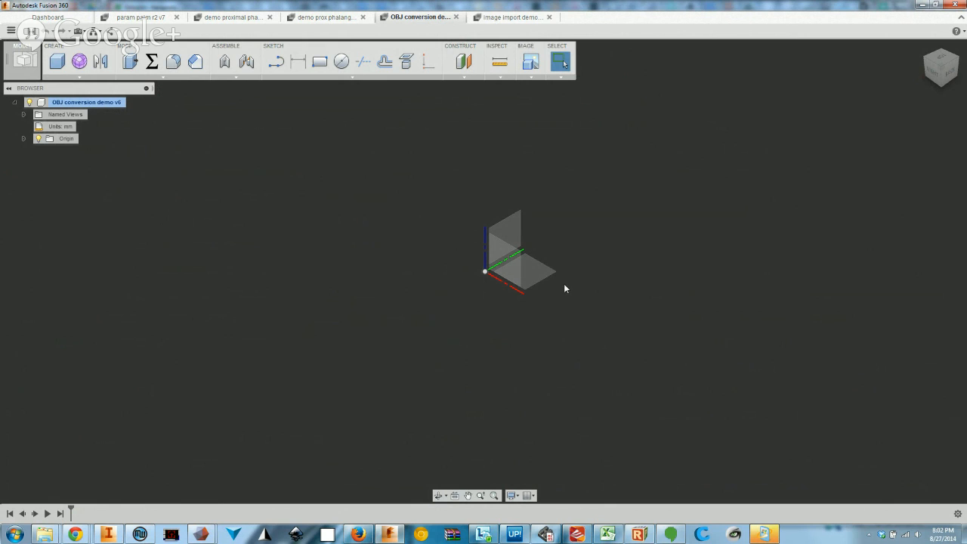
left_click(238, 77)
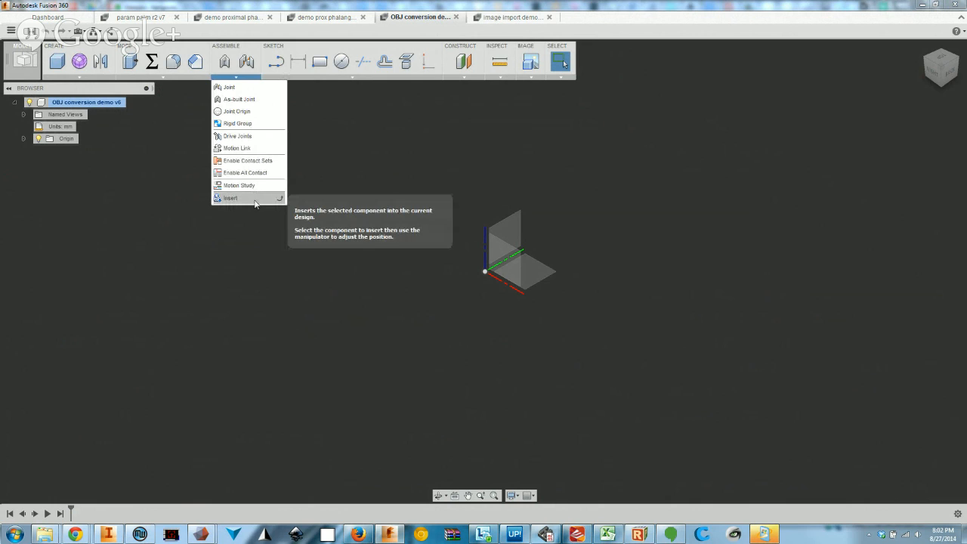
left_click(229, 198)
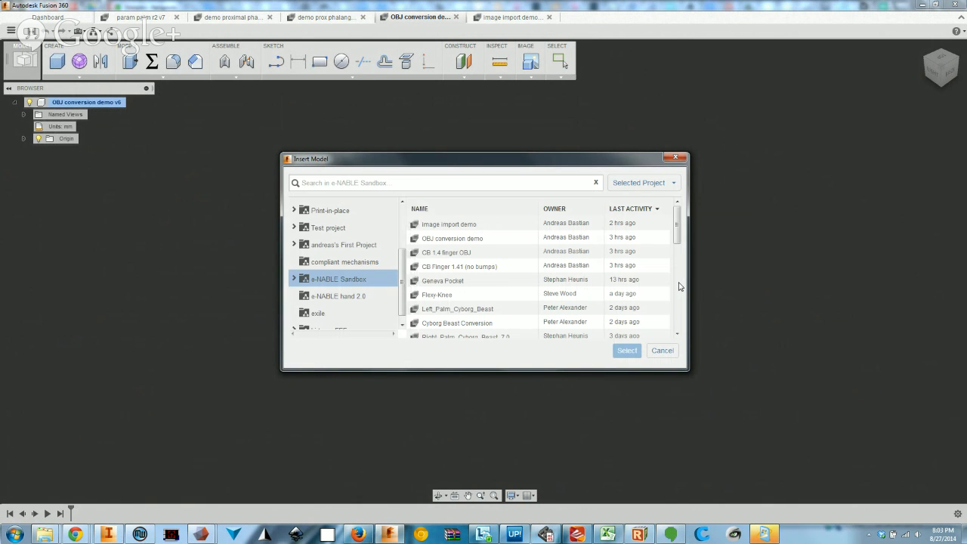
scroll(402, 304, "down", 1)
left_click_drag(401, 301, 397, 280)
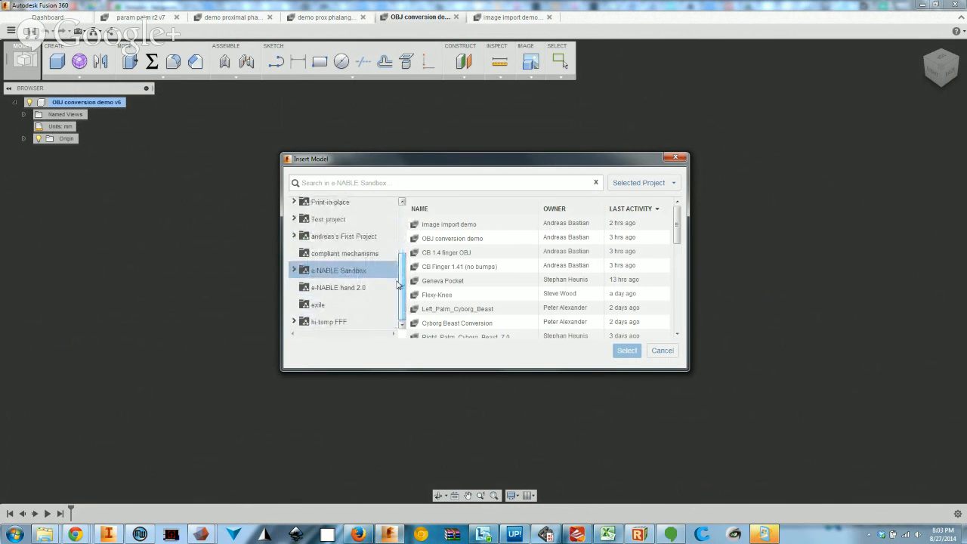
left_click(346, 221)
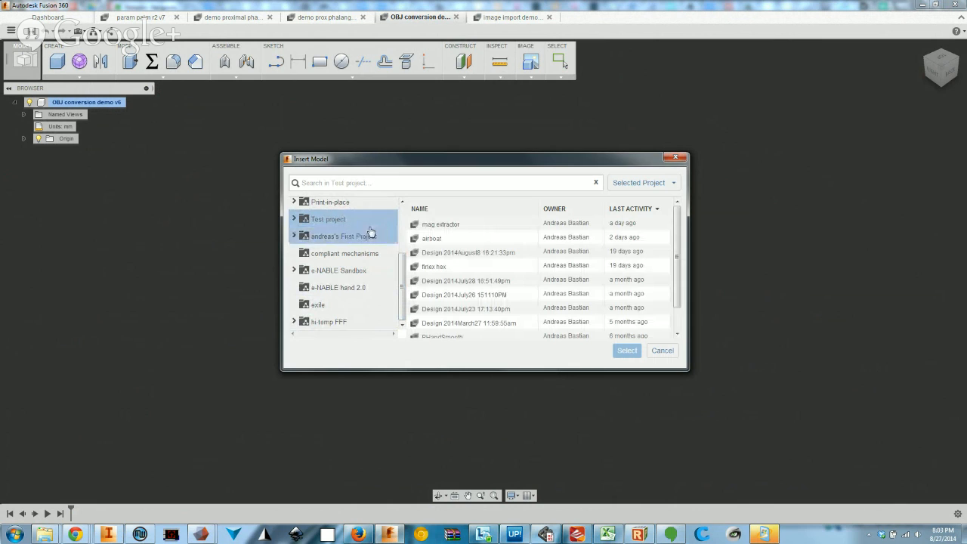
left_click(438, 240)
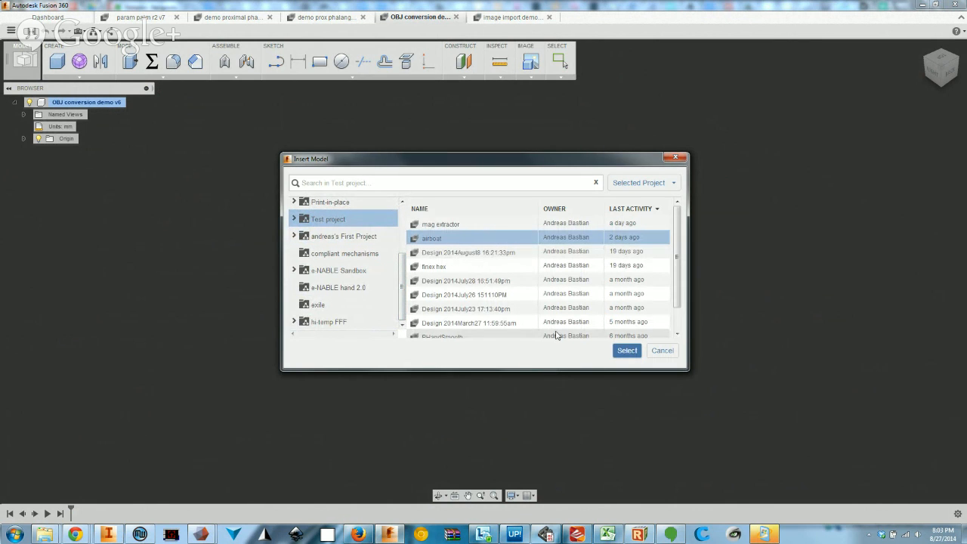
left_click(627, 351)
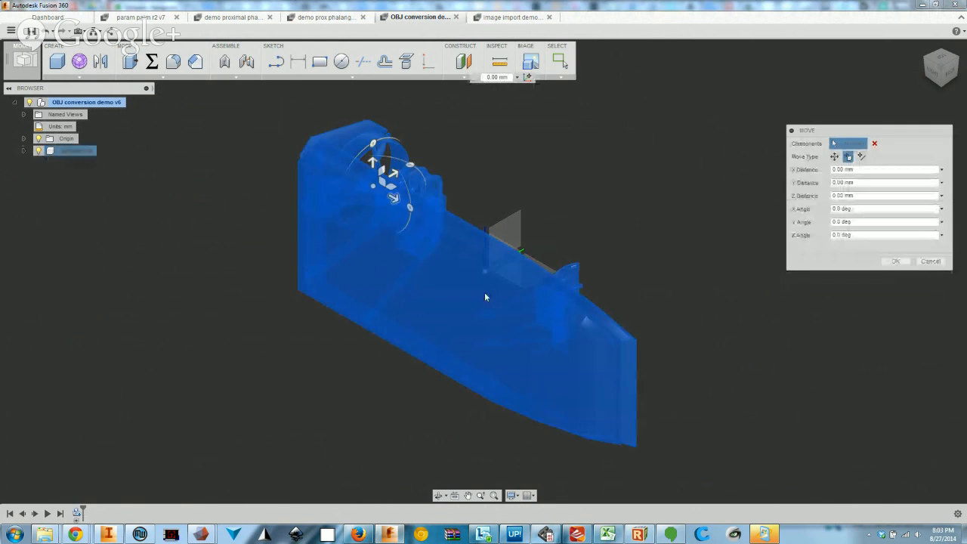
left_click(895, 262)
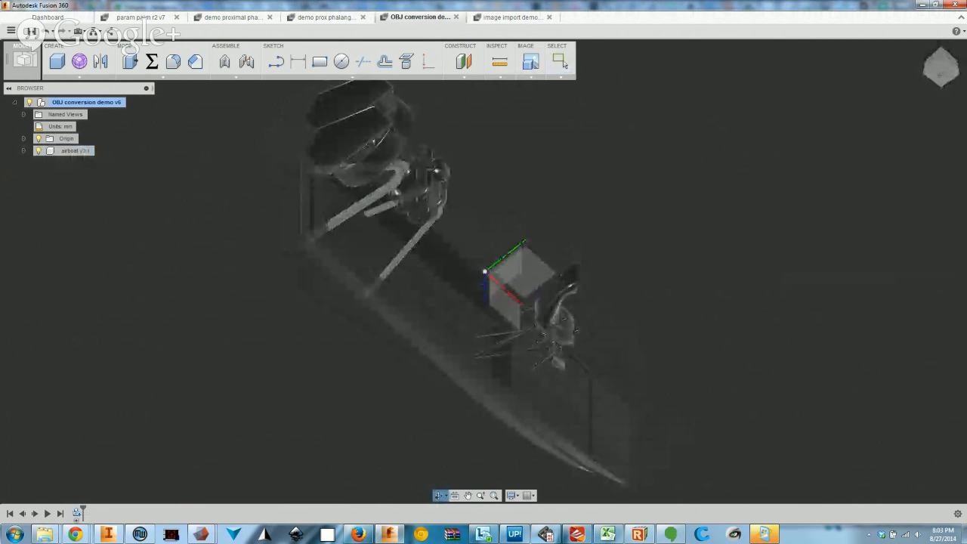
Examine the inserted airboat from several sides, its list of bodies, and the shroud and propeller up close
middle_click_drag(486, 228, 459, 214, "shift")
middle_click_drag(531, 282, 682, 225, "shift")
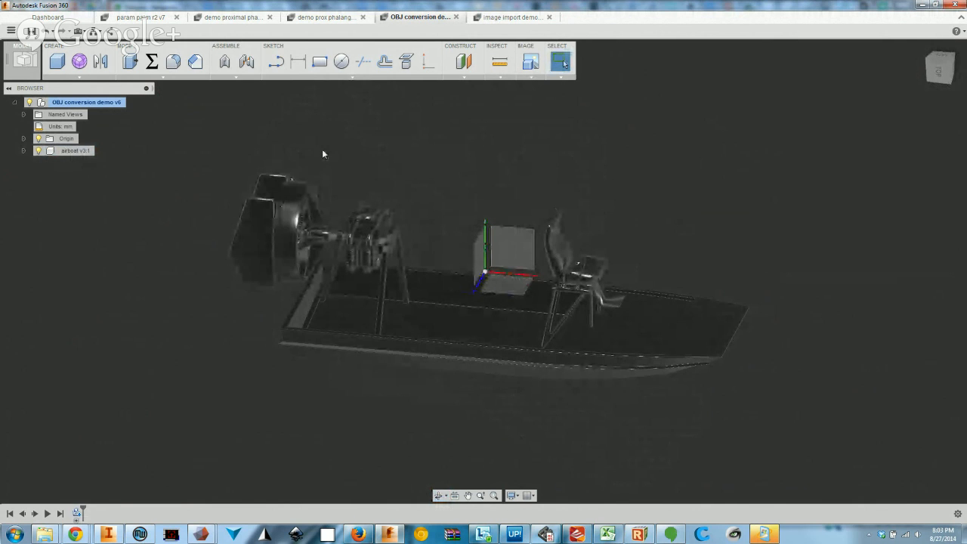
left_click(23, 151)
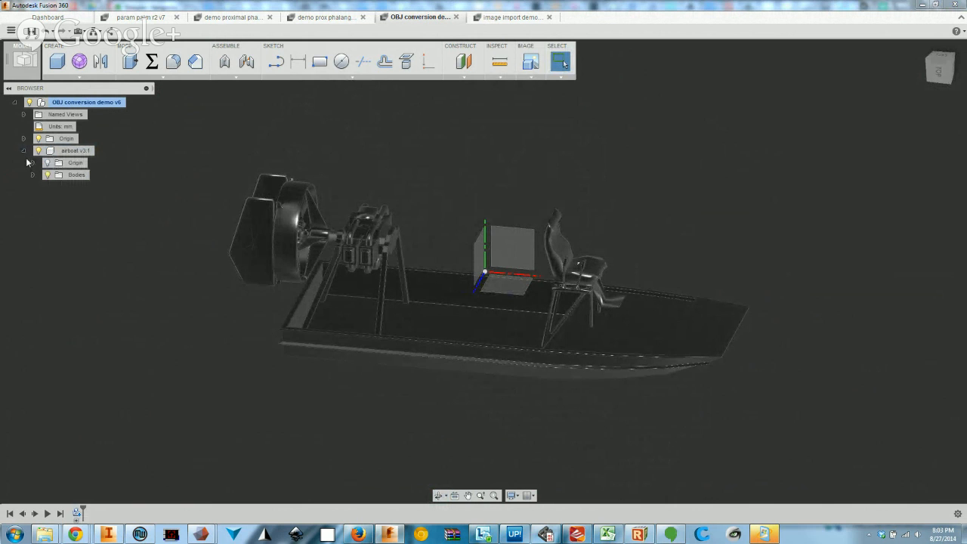
left_click(32, 175)
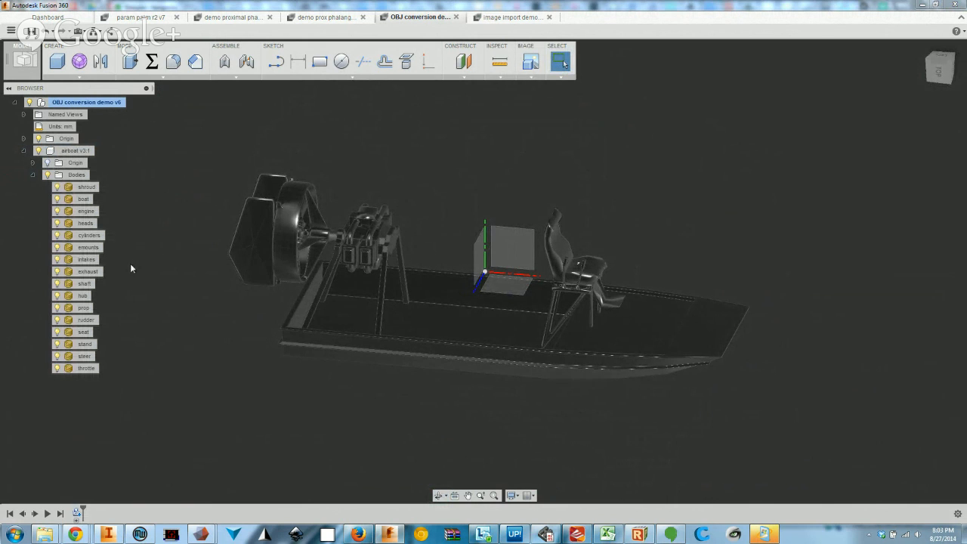
middle_click_drag(451, 334, 415, 339, "shift")
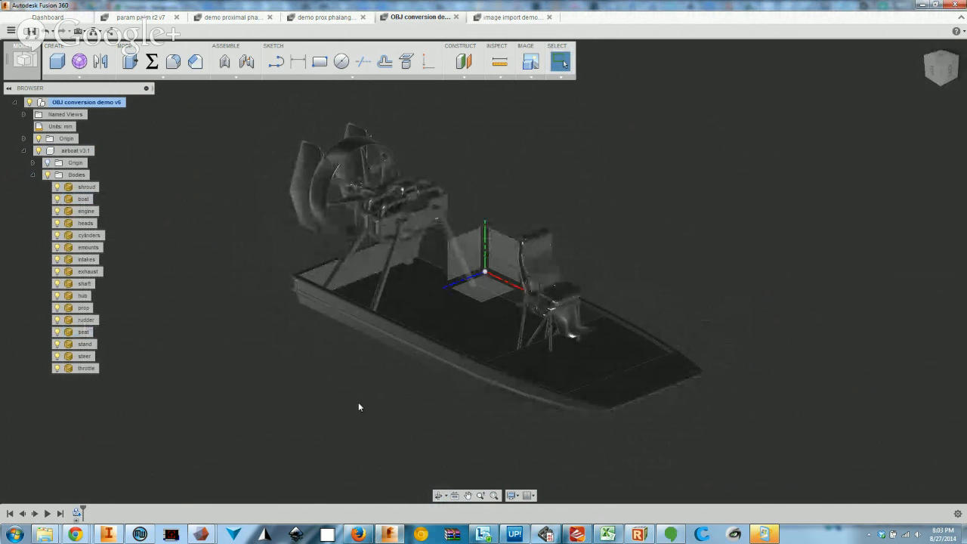
scroll(360, 192, "up", 6)
middle_click_drag(346, 215, 479, 338)
scroll(420, 294, "up", 6)
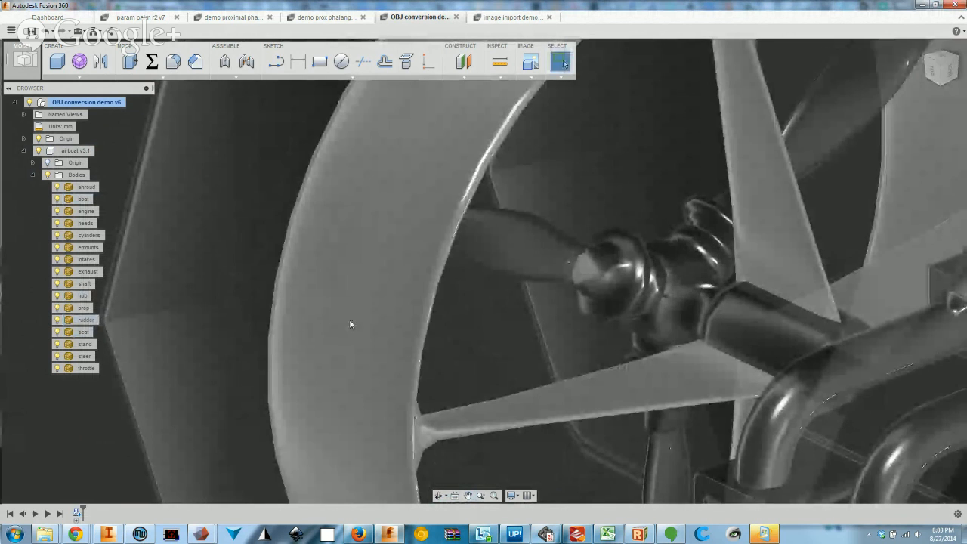
left_click(378, 275)
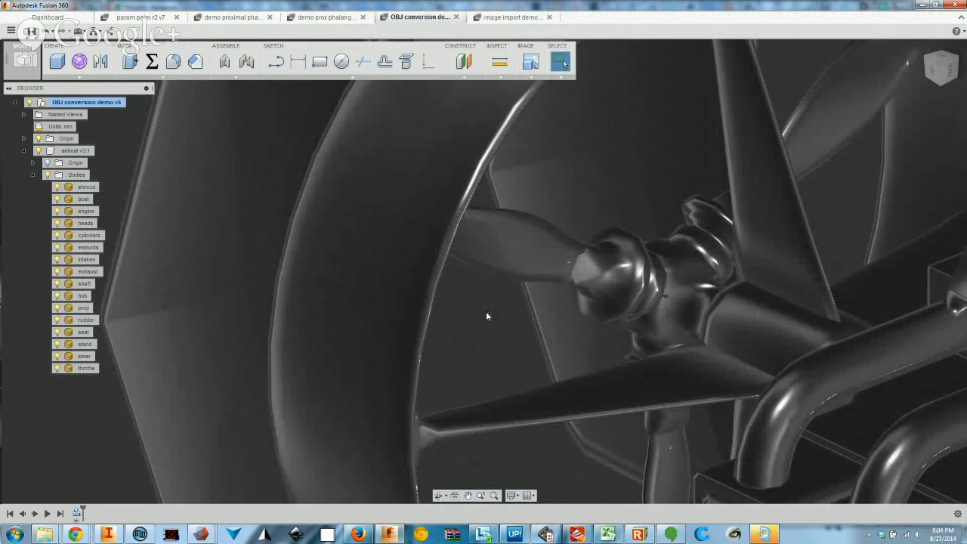
scroll(487, 313, "down", 10)
middle_click_drag(927, 274, 511, 170)
middle_click_drag(710, 344, 760, 321, "shift")
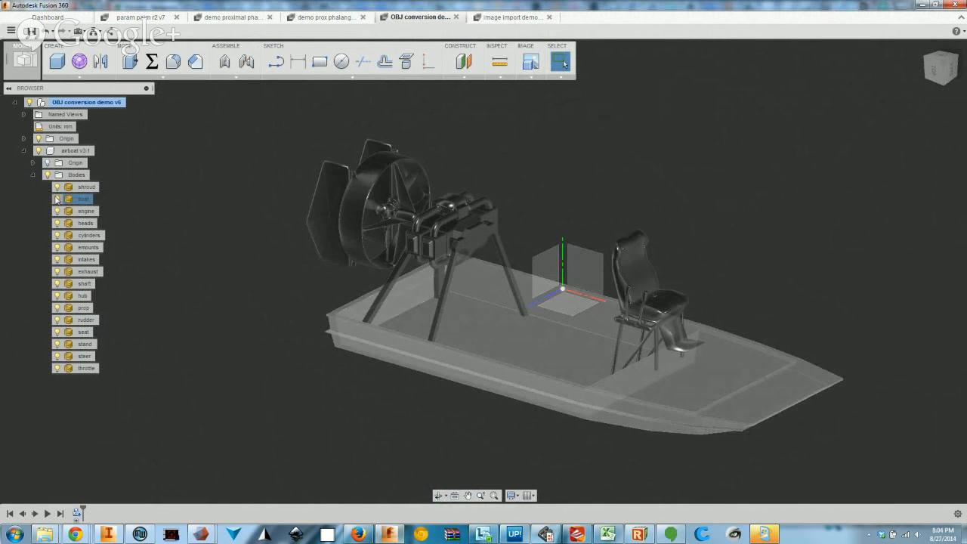
Hide every airboat body except the seat
left_click(56, 187)
left_click(56, 199)
left_click(57, 212)
left_click(57, 223)
left_click(57, 235)
left_click(57, 247)
left_click(57, 260)
left_click(57, 272)
left_click(57, 284)
left_click(57, 295)
left_click(57, 307)
left_click(57, 320)
left_click(56, 344)
Hide the top-level origin geometry and inspect the isolated seat from several angles
scroll(549, 345, "up", 1)
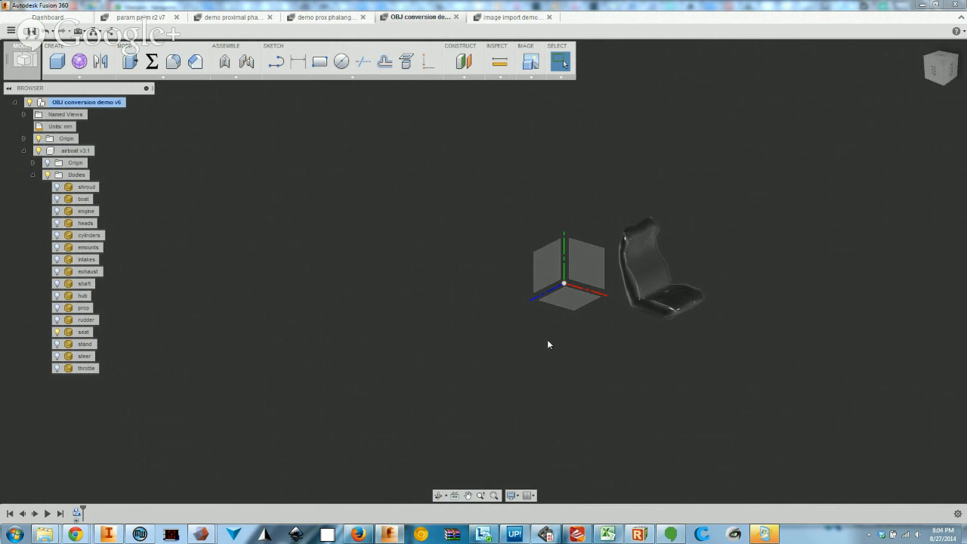
scroll(687, 323, "up", 5)
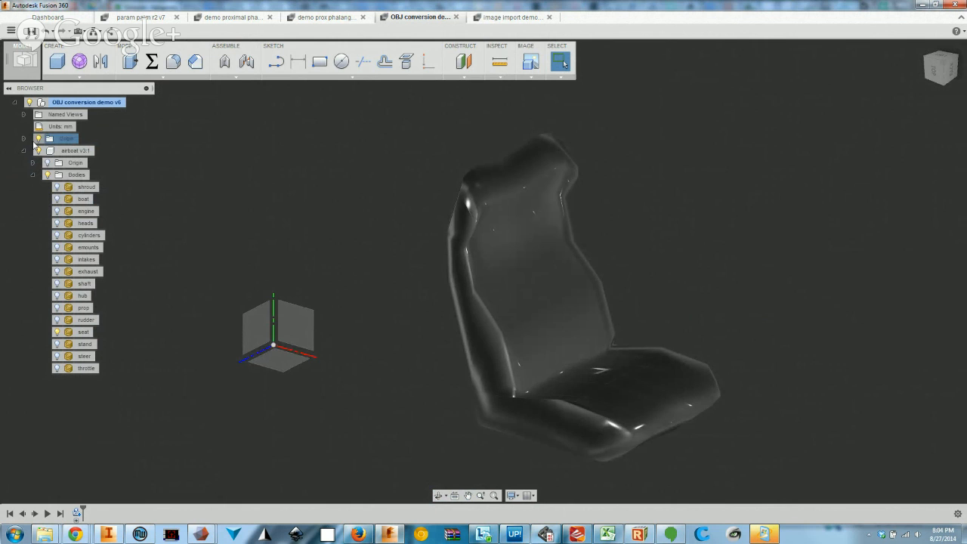
left_click(37, 139)
middle_click_drag(607, 361, 538, 328)
middle_click_drag(635, 287, 453, 295, "shift")
middle_click_drag(512, 155, 539, 331, "shift")
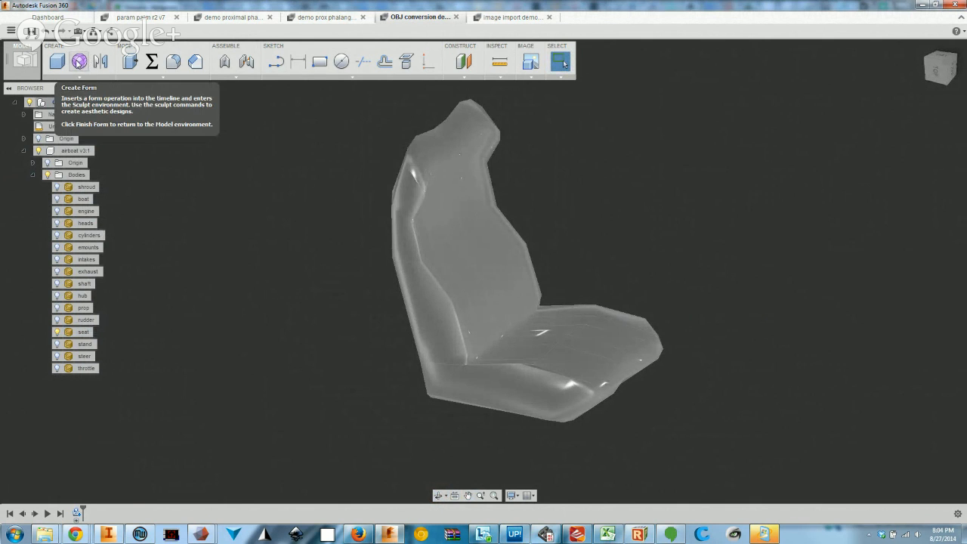
Create a form and convert the airboat's seat body into a T-Spline with the New Body operation
left_click(79, 62)
left_click(24, 59)
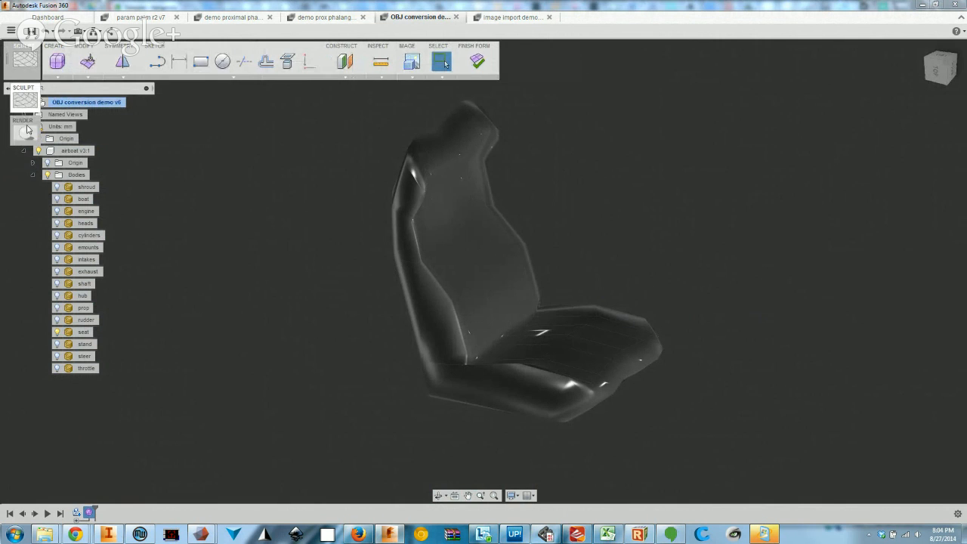
left_click(95, 63)
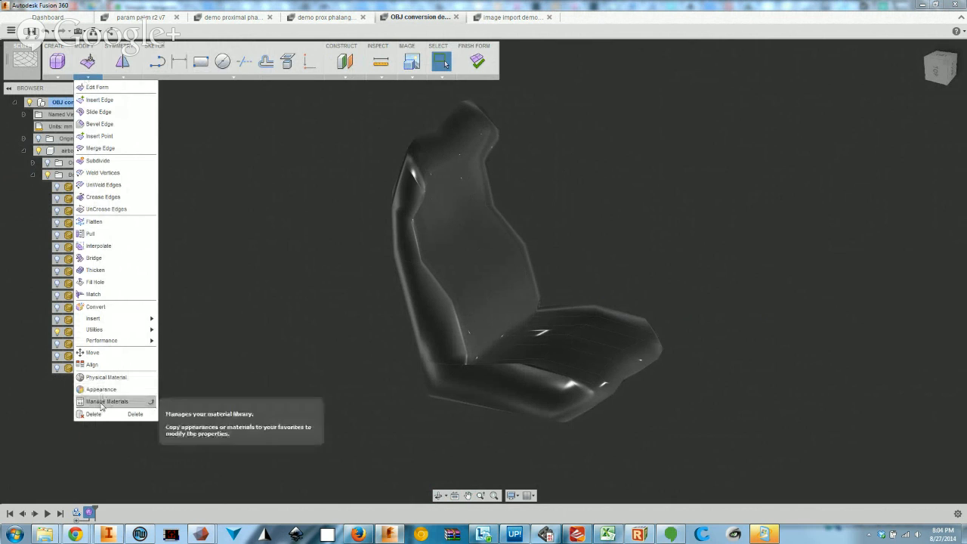
left_click(57, 72)
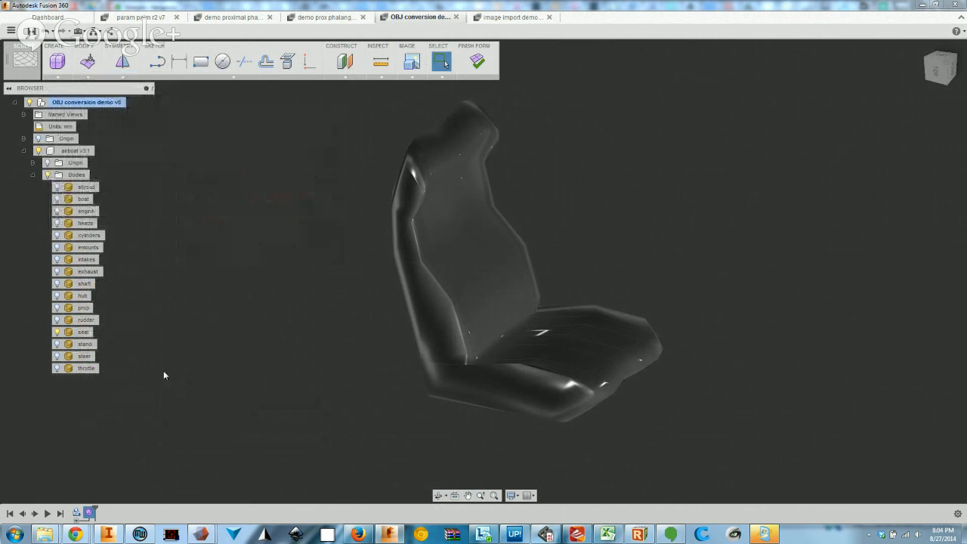
right_click(79, 334)
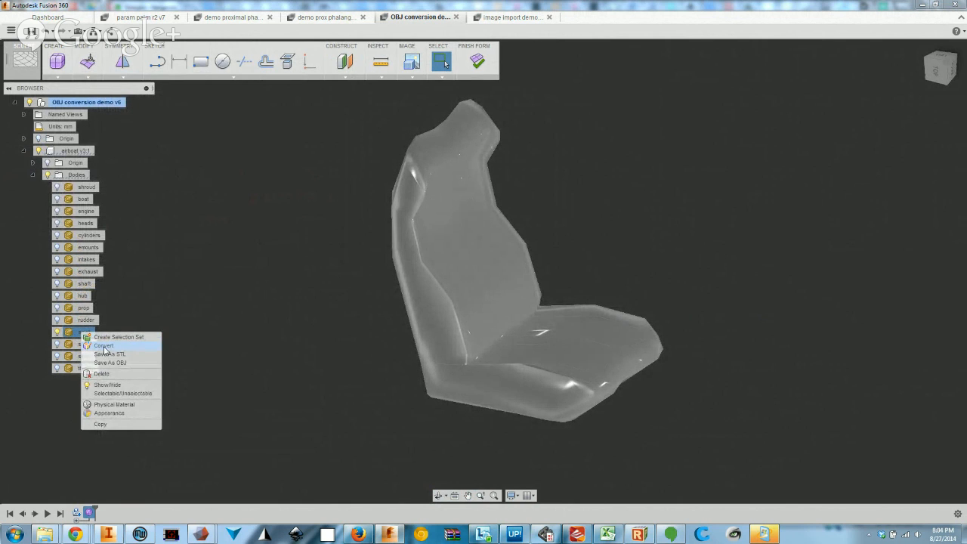
left_click(104, 346)
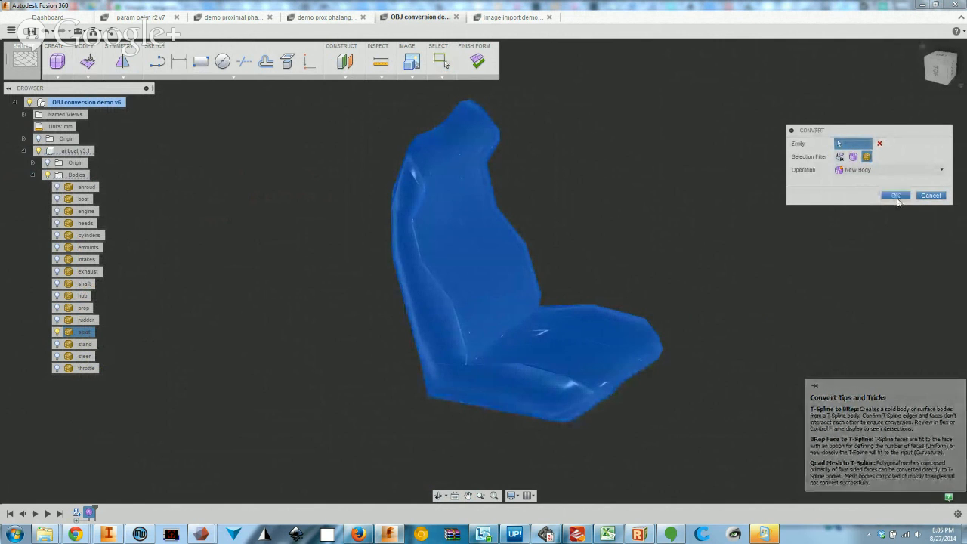
left_click(896, 195)
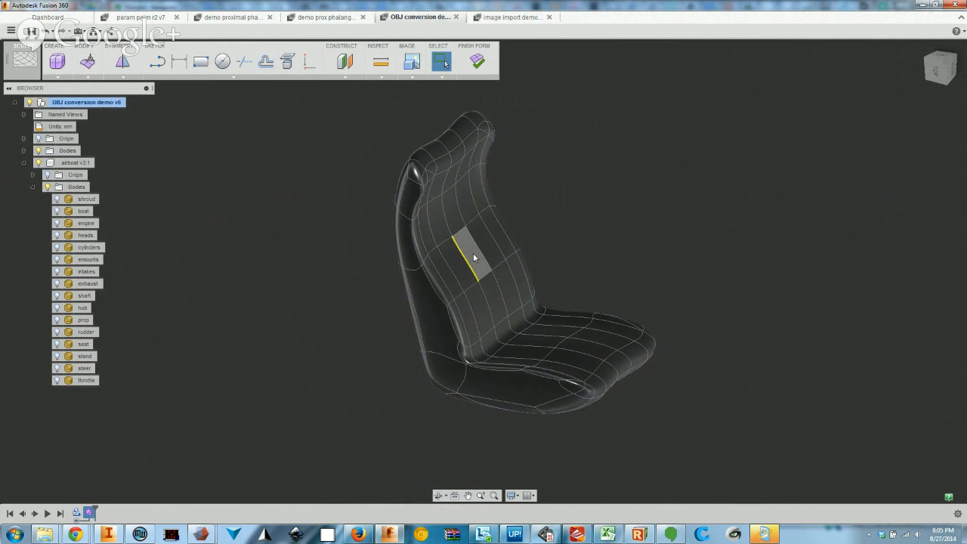
Inspect the converted seat's T-Spline surface from several angles and examine the top of the backrest up close
left_click(595, 220)
middle_click_drag(652, 241, 526, 207, "shift")
scroll(526, 207, "up", 3)
scroll(657, 268, "down", 3)
mouse_move(684, 346)
middle_mouse_down("shift")
mouse_move(619, 306)
mouse_move(648, 336)
mouse_move(680, 340)
middle_mouse_up("shift")
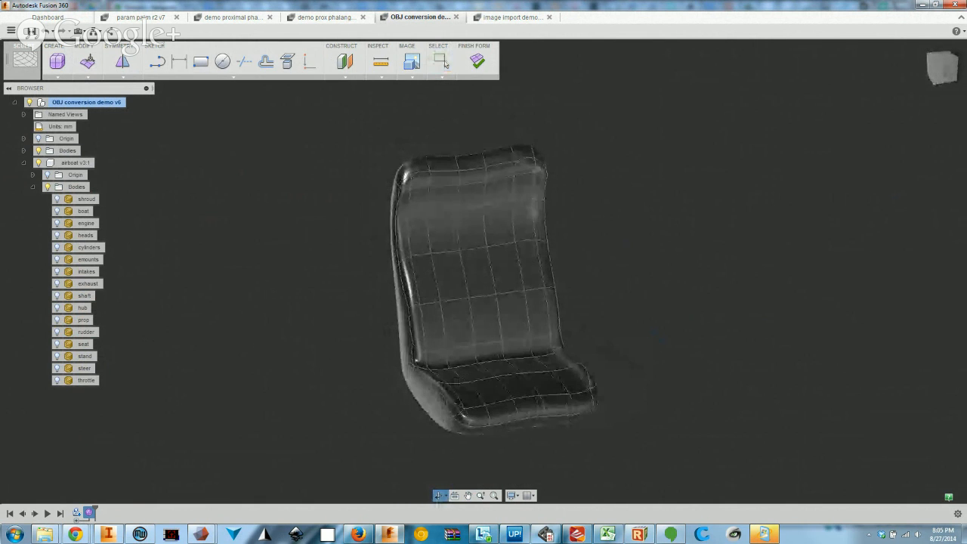
scroll(504, 169, "up", 2)
scroll(521, 224, "down", 1)
scroll(514, 189, "up", 3)
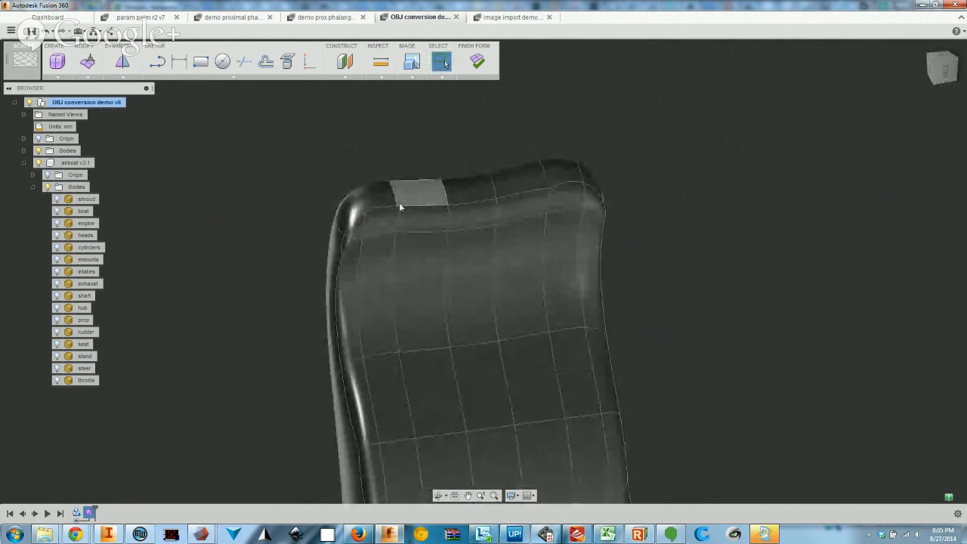
Move the two outer faces on top of the backrest upward and forward with Edit Form
left_click(419, 193)
left_click(512, 182, "shift")
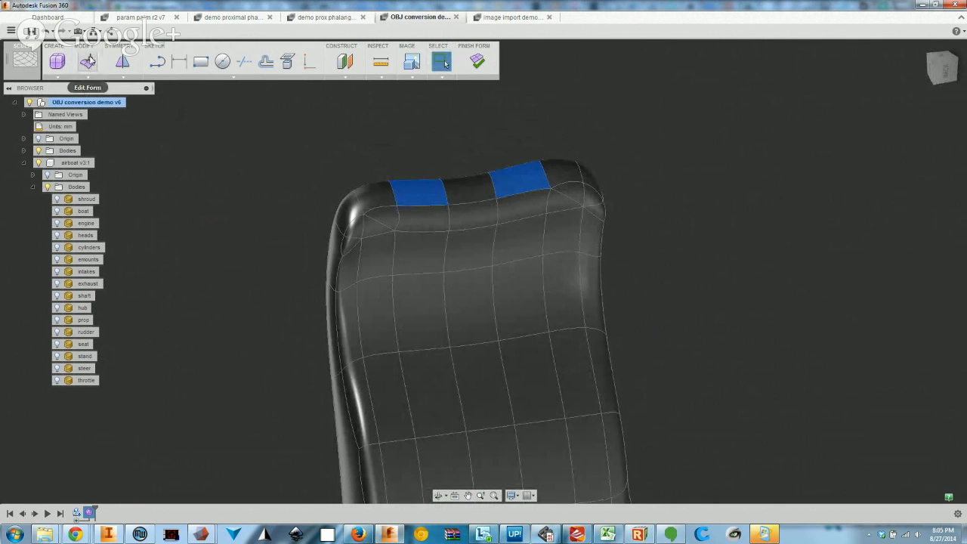
left_click(88, 61)
middle_click_drag(474, 215, 505, 219, "shift")
scroll(499, 170, "up", 3)
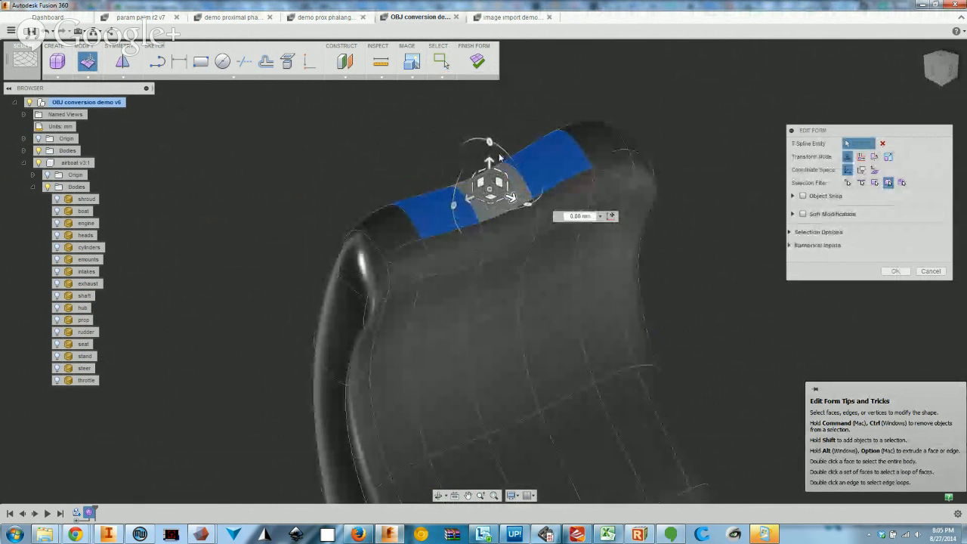
scroll(499, 189, "up", 1)
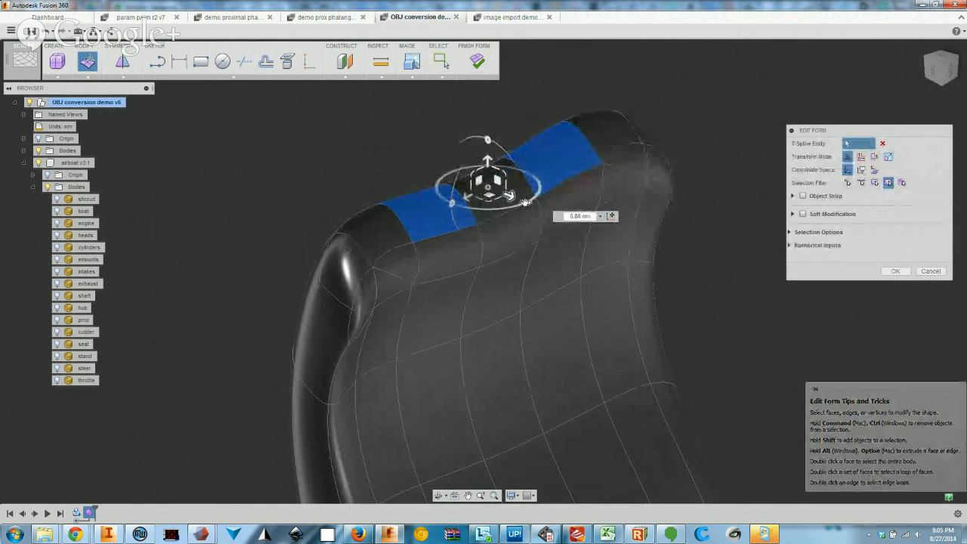
left_click_drag(487, 159, 487, 93)
left_click_drag(505, 129, 642, 182)
scroll(634, 346, "down", 3)
scroll(635, 335, "down", 2)
middle_click_drag(636, 335, 585, 357, "shift")
middle_click_drag(487, 345, 545, 185, "shift")
left_click(893, 271)
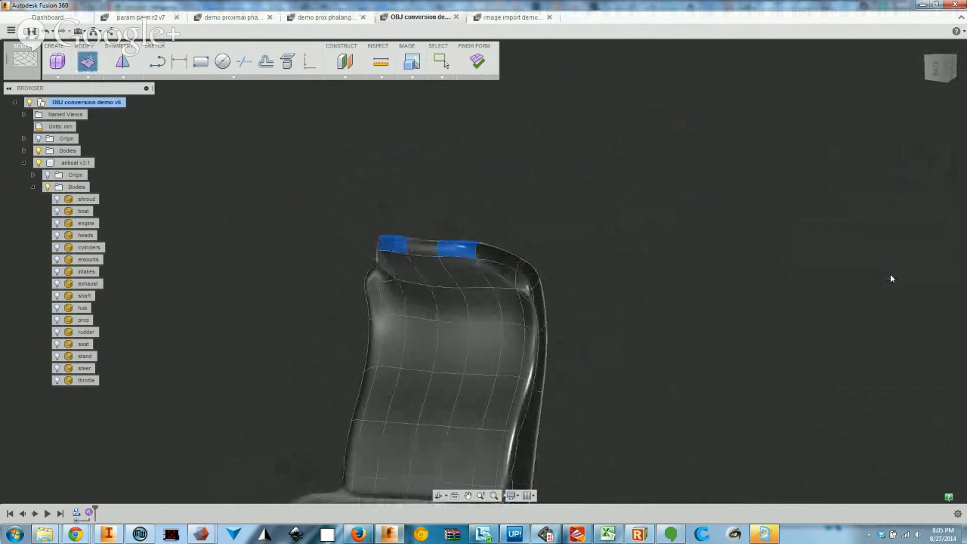
Push the middle face on top of the backrest and the front face below it backward with Edit Form
left_click(431, 275, "ctrl")
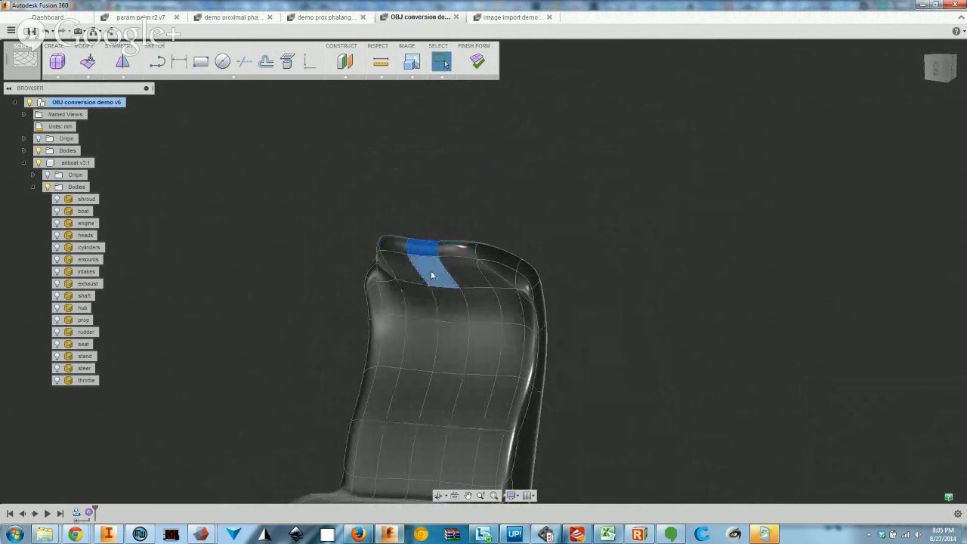
left_click(88, 65)
middle_click_drag(453, 325, 402, 300, "shift")
left_click_drag(351, 323, 431, 285)
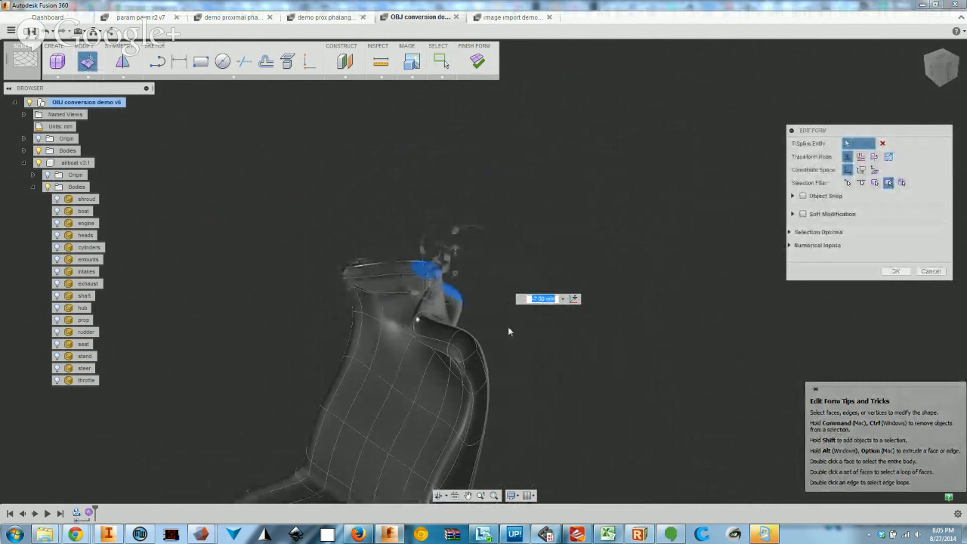
mouse_move(507, 326)
middle_mouse_down("shift")
mouse_move(604, 310)
mouse_move(608, 299)
mouse_move(490, 336)
middle_mouse_up("shift")
scroll(467, 301, "up", 3)
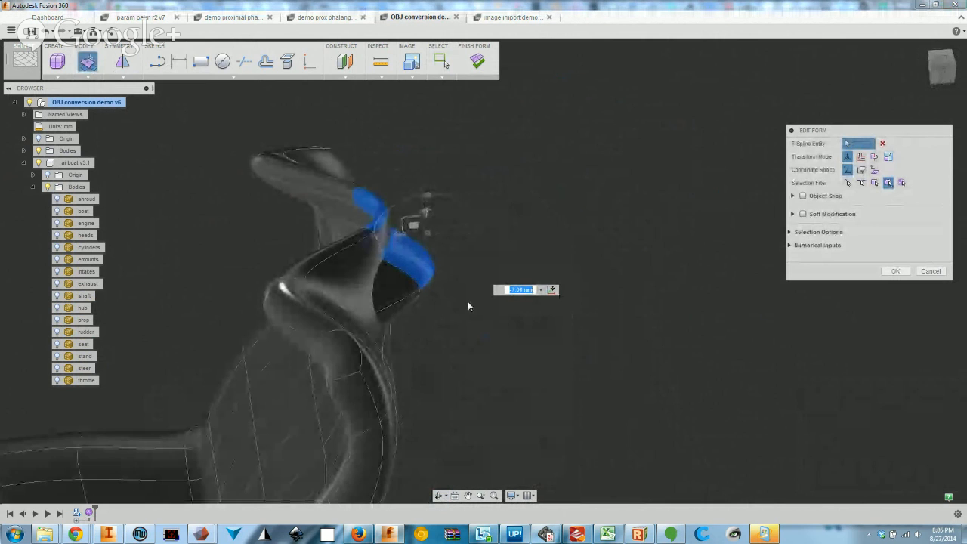
middle_click_drag(456, 311, 390, 279, "shift")
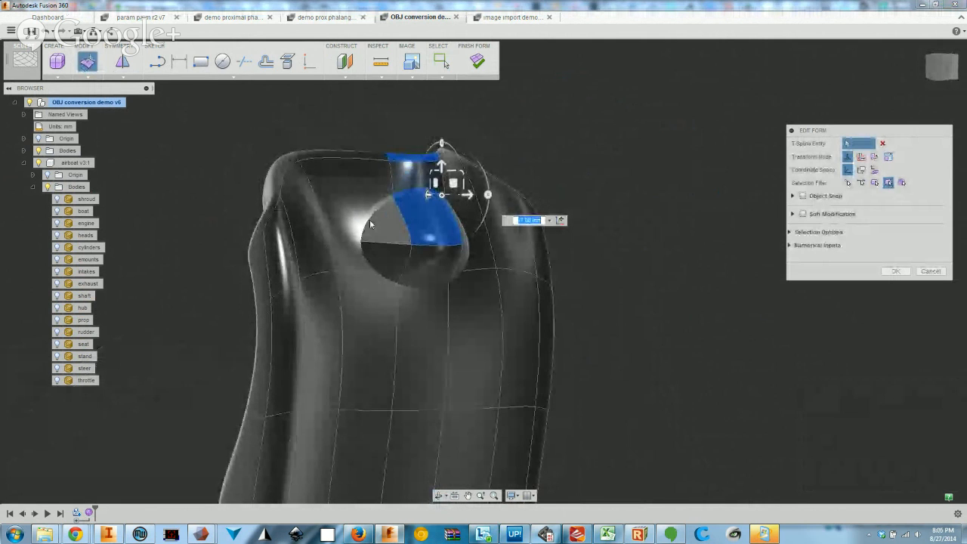
Bring the pushed middle faces forward so they no longer poke through the backrest, and accept the form edit
middle_click_drag(359, 301, 271, 336, "shift")
middle_click_drag(390, 202, 423, 250, "shift")
left_click_drag(417, 244, 323, 276)
middle_click_drag(462, 367, 386, 230, "shift")
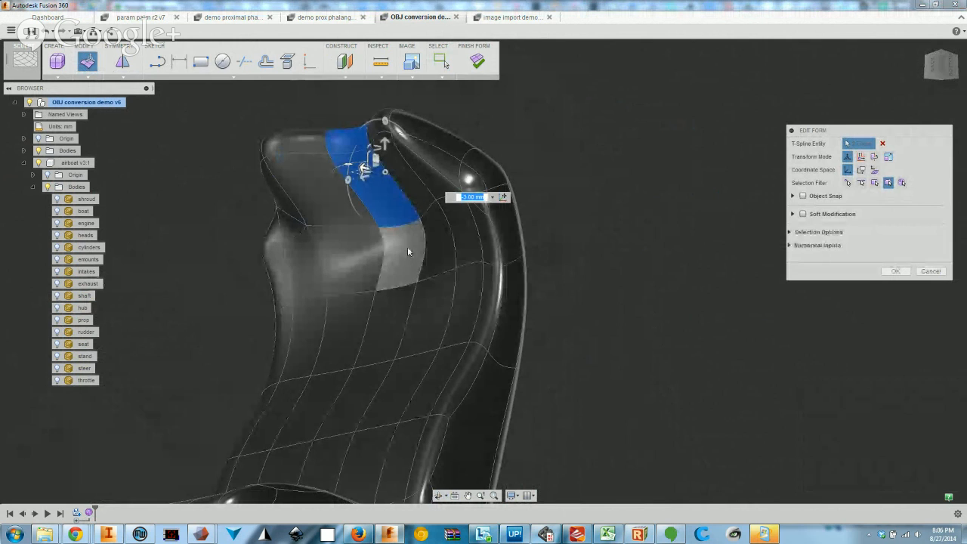
middle_click_drag(412, 274, 340, 275, "shift")
middle_click_drag(294, 247, 323, 332, "shift")
scroll(324, 392, "down", 3)
middle_click_drag(342, 392, 425, 340, "shift")
middle_click_drag(419, 424, 375, 278)
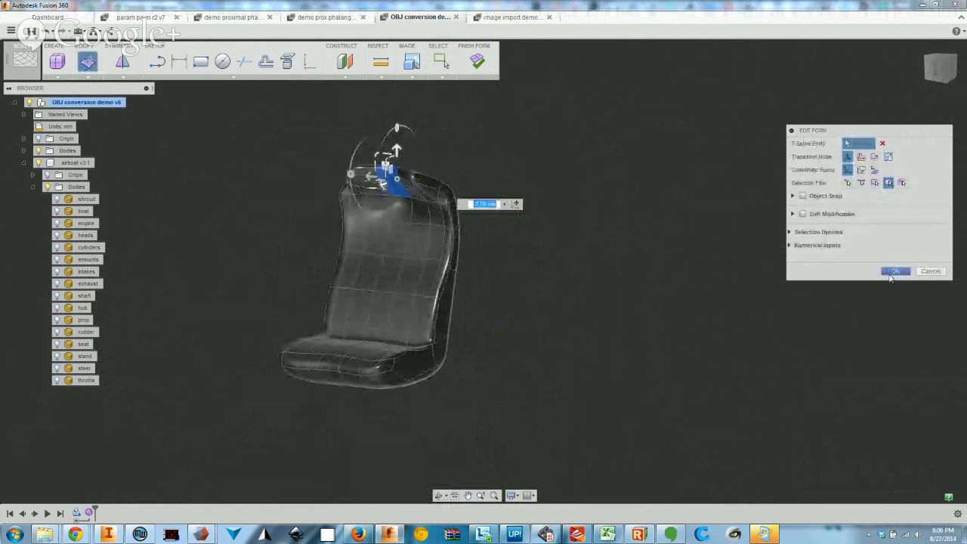
left_click(896, 271)
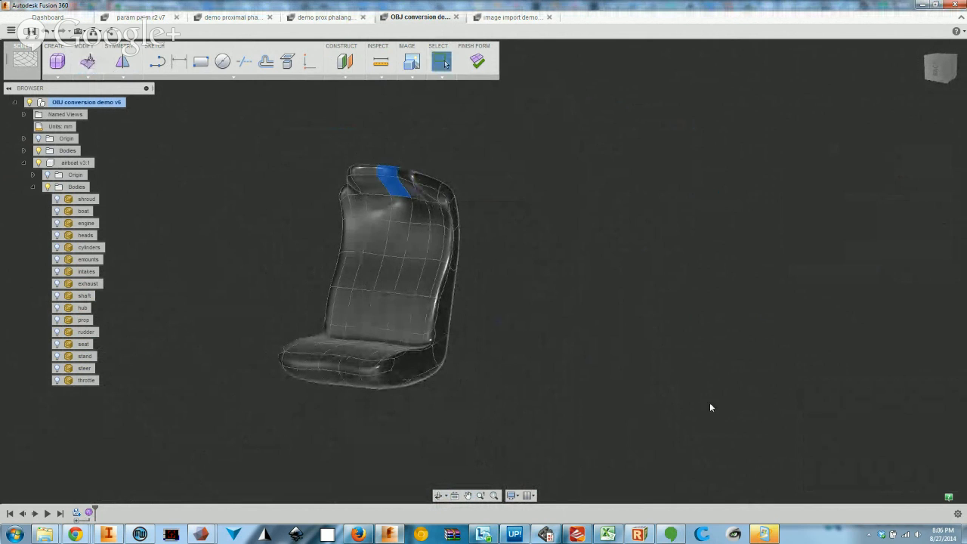
Finish the form and return the reshaped seat to the Model environment
middle_click_drag(386, 329, 417, 371, "shift")
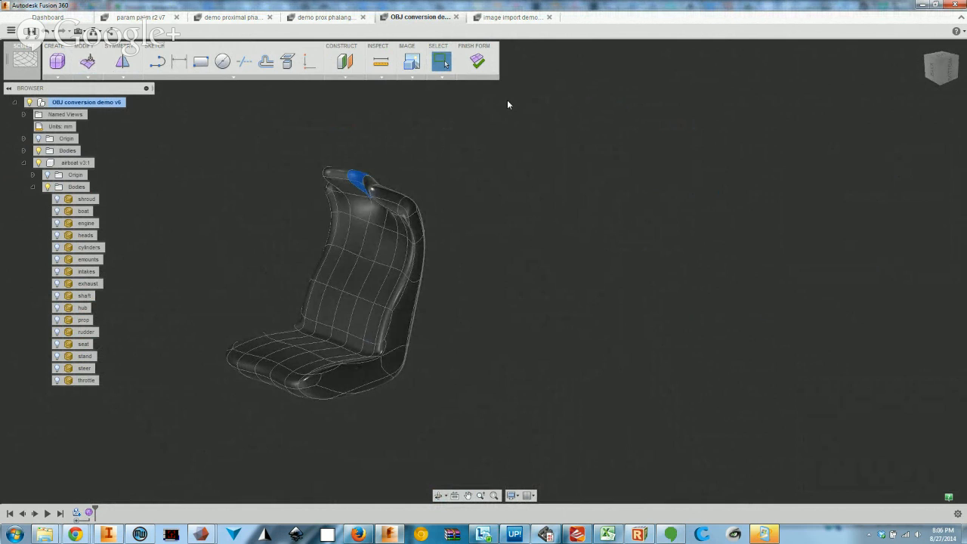
left_click(477, 63)
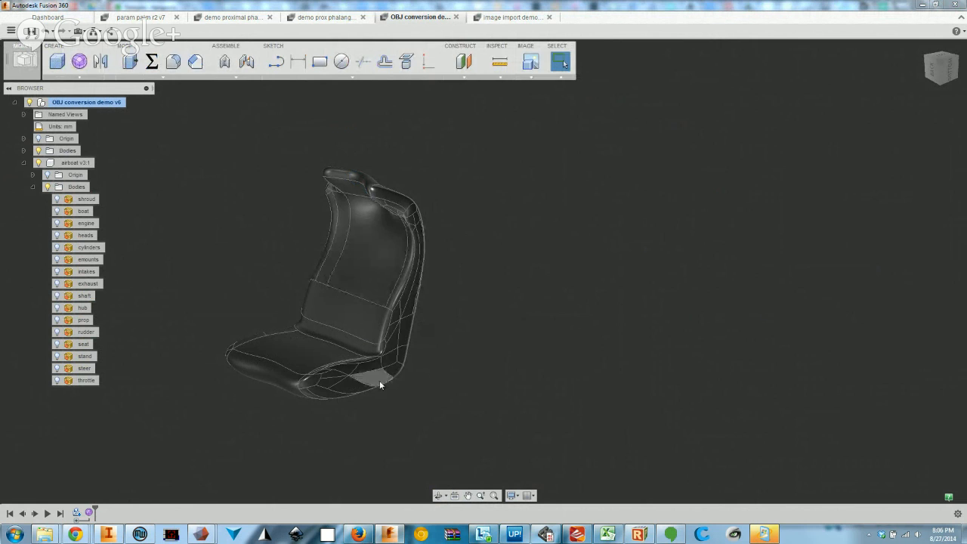
mouse_move(306, 342)
middle_mouse_down("shift")
mouse_move(365, 357)
mouse_move(381, 324)
mouse_move(431, 349)
mouse_move(350, 326)
mouse_move(325, 346)
middle_mouse_up("shift")
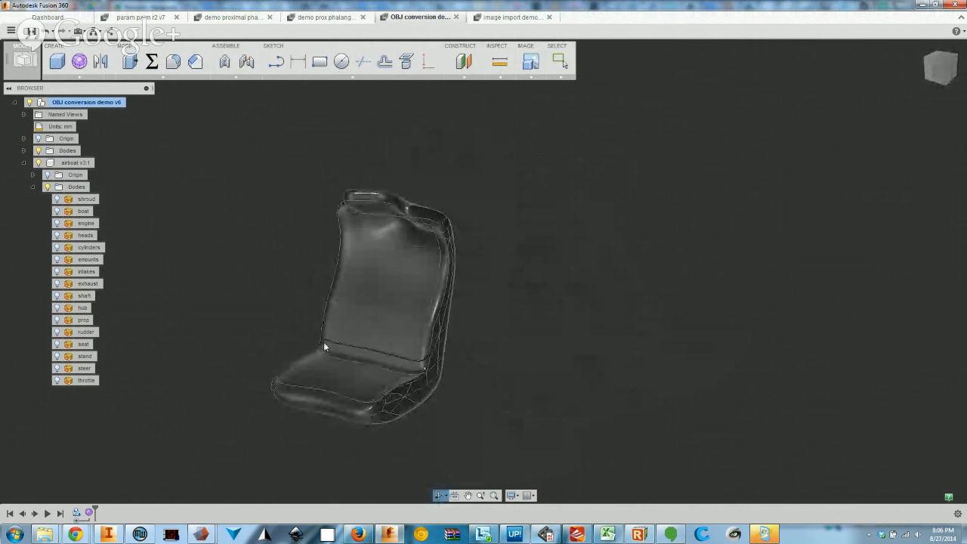
Highlight the finished seat body in the design's top-level Bodies folder and inspect it from several sides
left_click(33, 187)
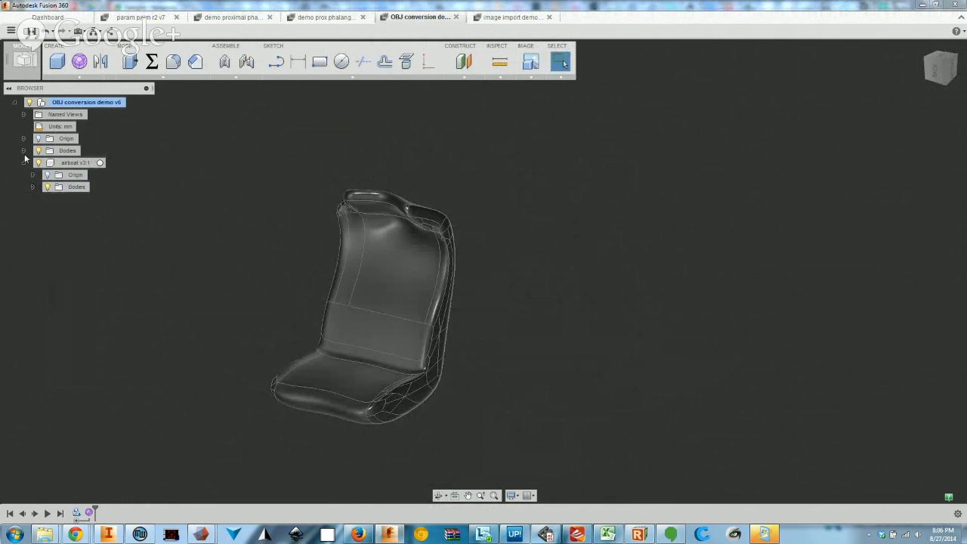
left_click(23, 151)
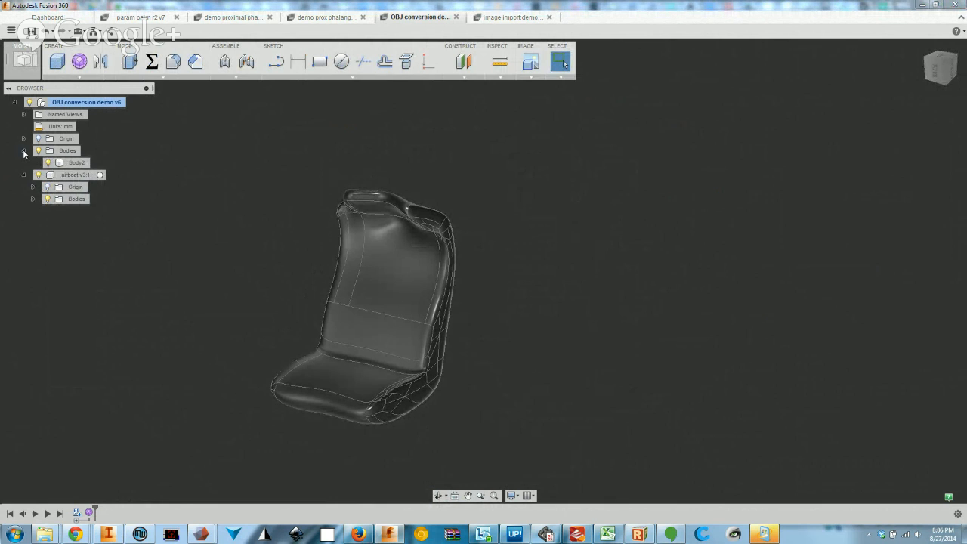
left_click(74, 163)
middle_click_drag(445, 302, 402, 254, "shift")
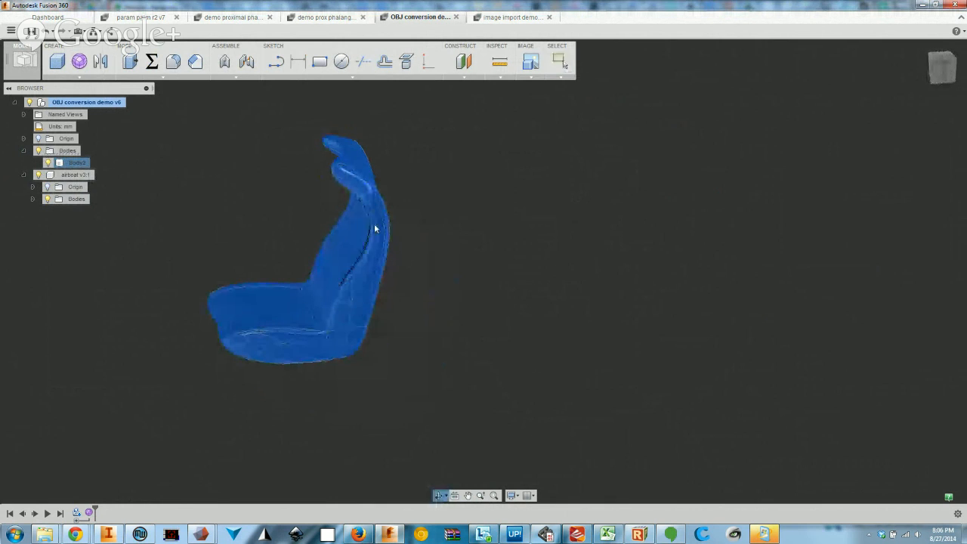
middle_click_drag(325, 237, 257, 210, "shift")
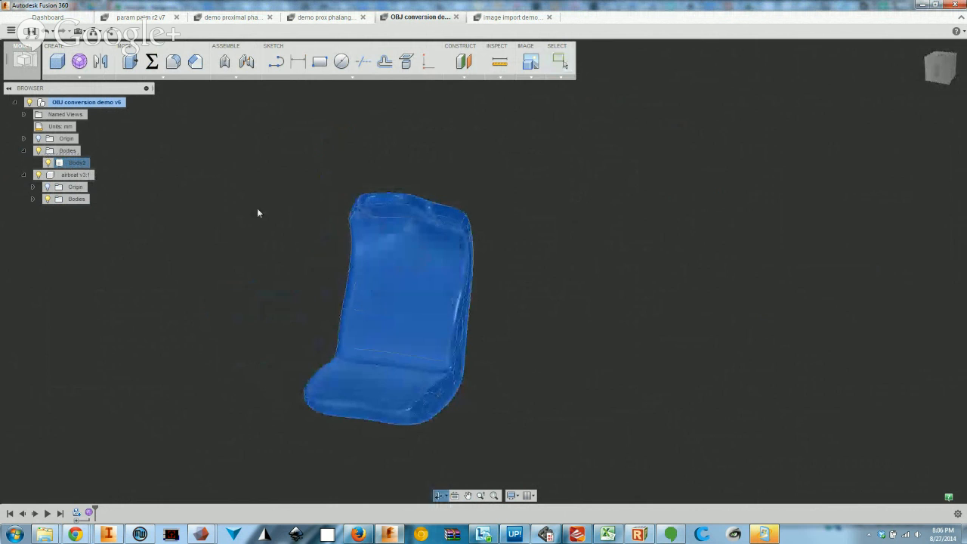
Show the top-level origin geometry and start a sketch on the vertical YZ origin plane
middle_click_drag(469, 298, 493, 322, "shift")
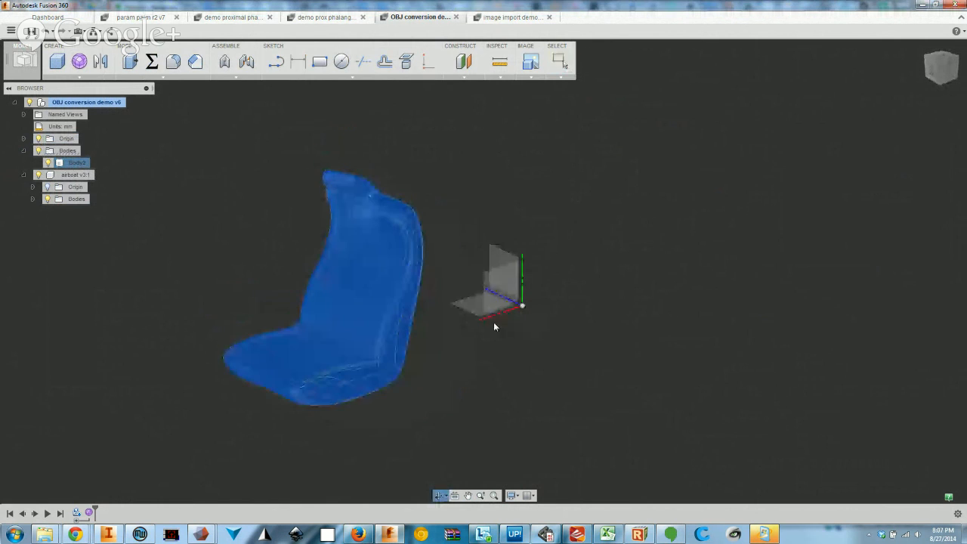
left_click(496, 259)
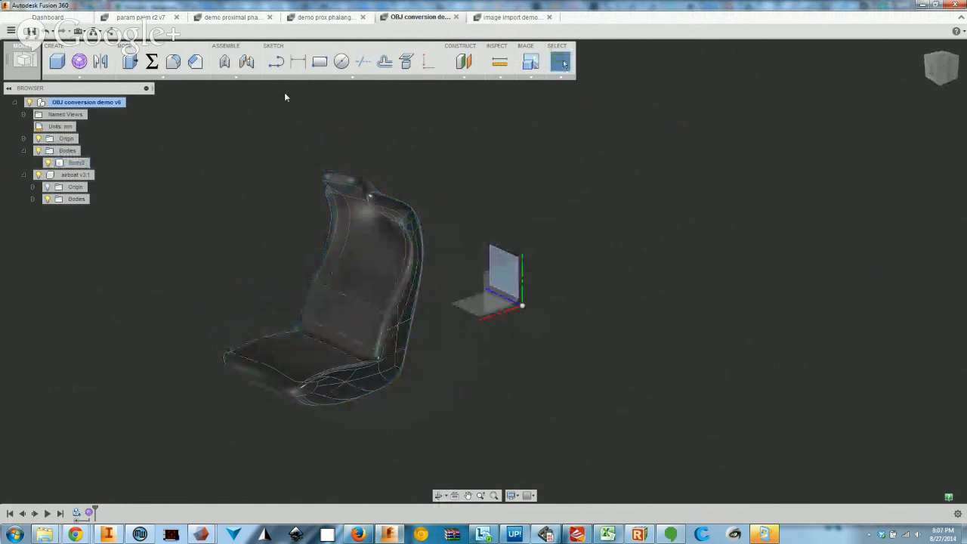
left_click(320, 64)
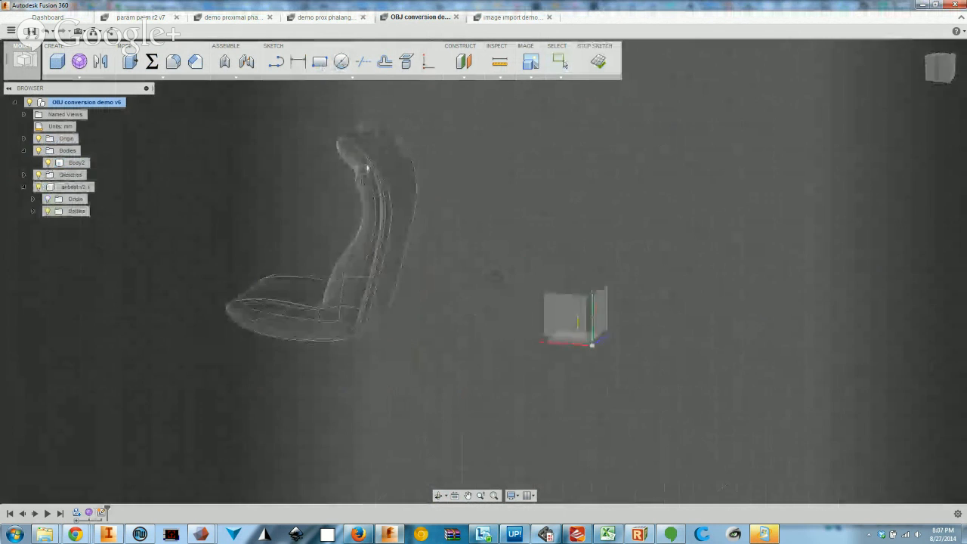
middle_click_drag(577, 321, 453, 281, "shift")
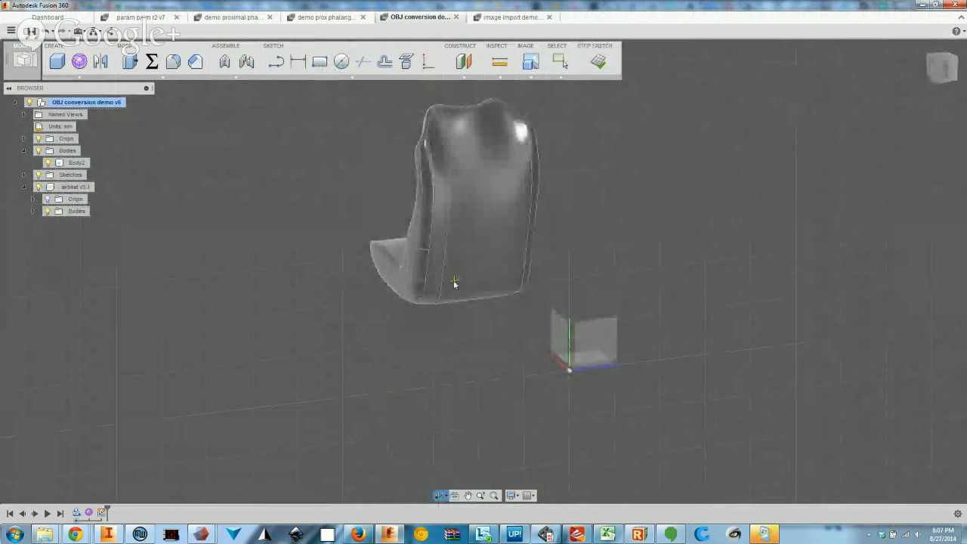
key("Escape")
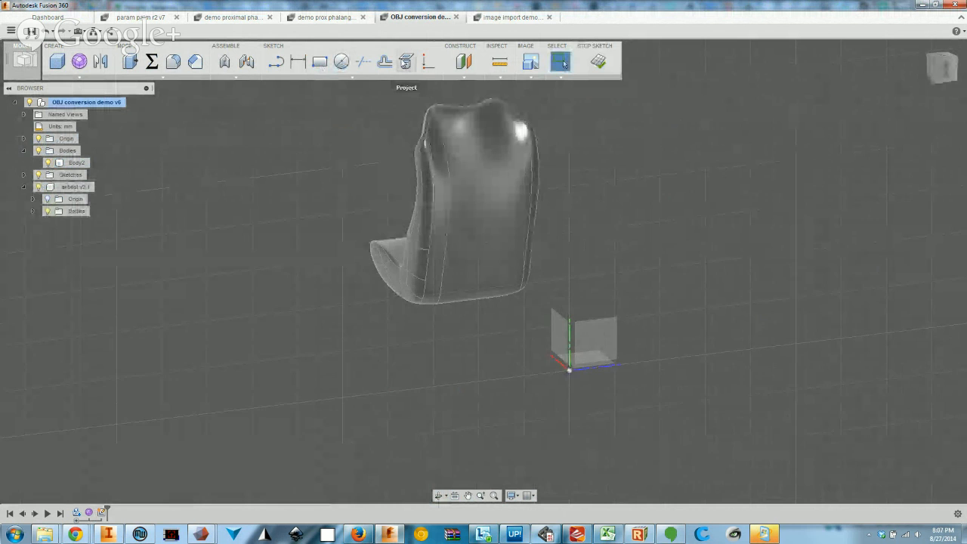
Project the large rear face of the seat's backrest onto the sketch plane
middle_click_drag(578, 304, 406, 190, "shift")
left_click(407, 61)
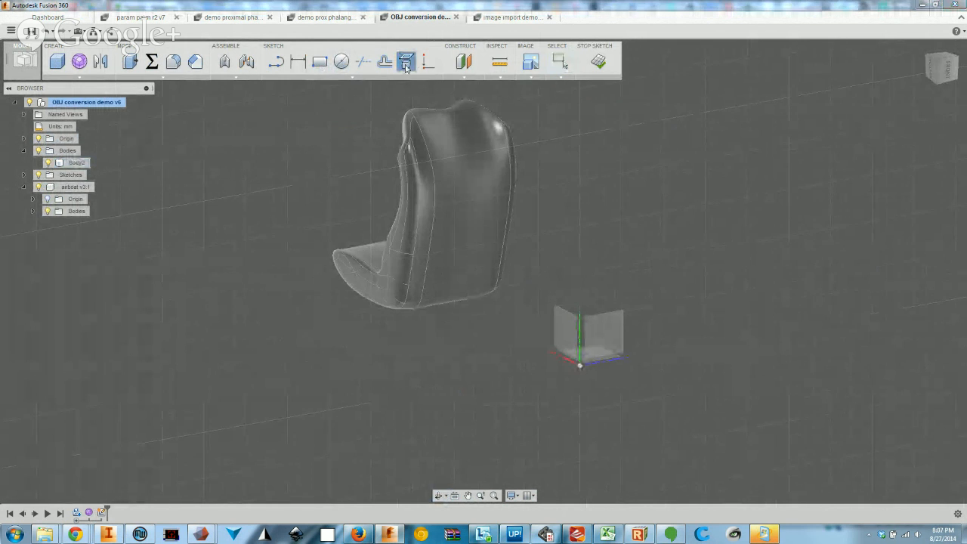
left_click(505, 234)
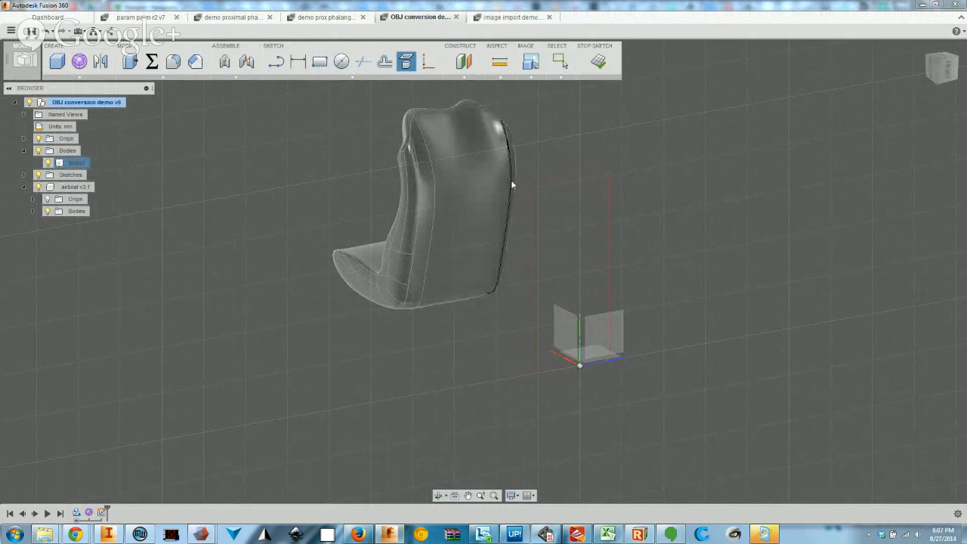
left_click(471, 191)
middle_click_drag(485, 272, 483, 209, "shift")
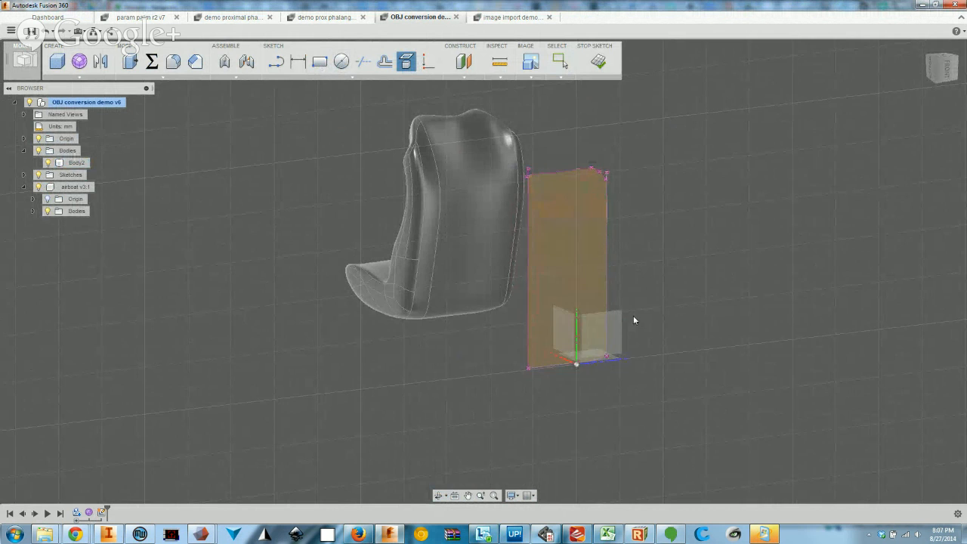
key("Escape")
middle_click_drag(550, 302, 541, 281, "shift")
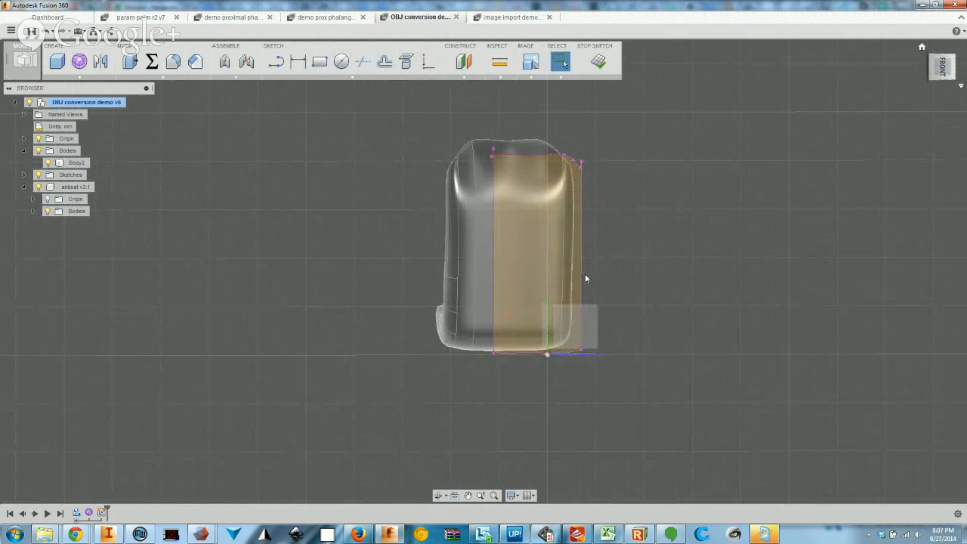
Draw three tall, narrow rectangles about 17 mm high side by side inside the projected backrest profile
middle_click_drag(614, 287, 587, 279, "shift")
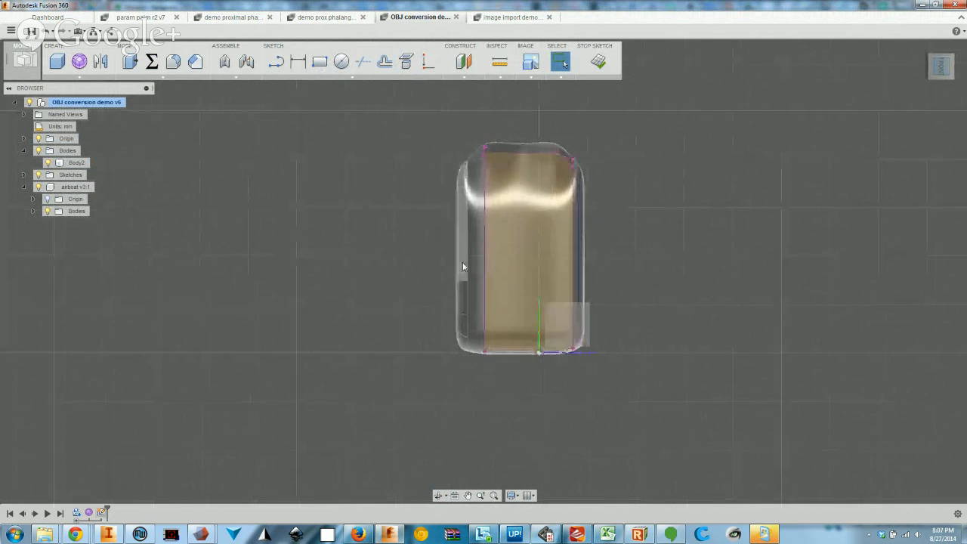
scroll(534, 259, "up", 2)
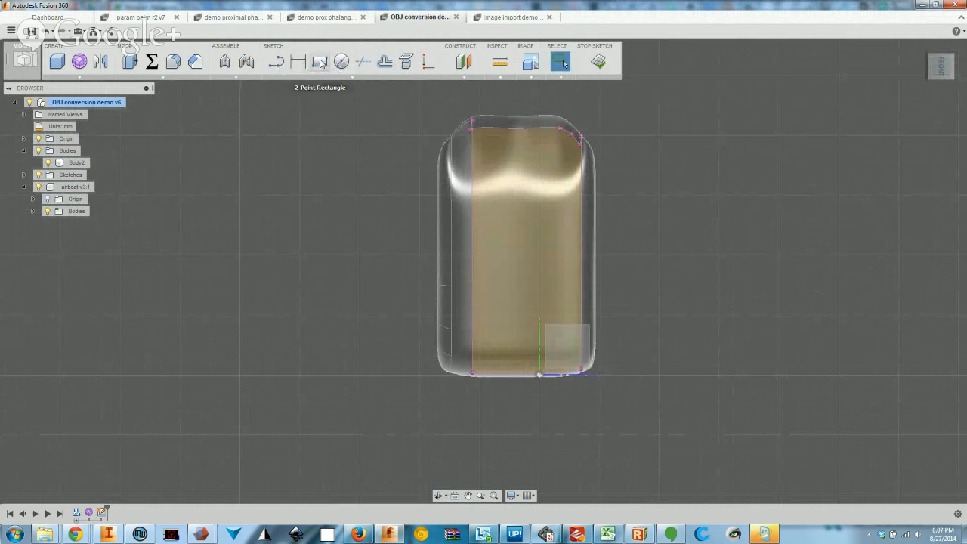
key("r")
left_click(483, 157)
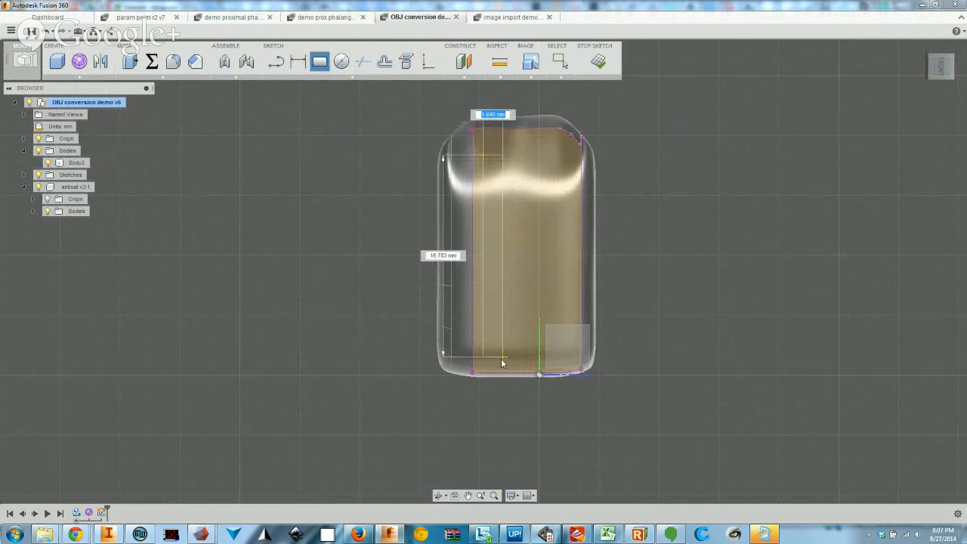
left_click(499, 359)
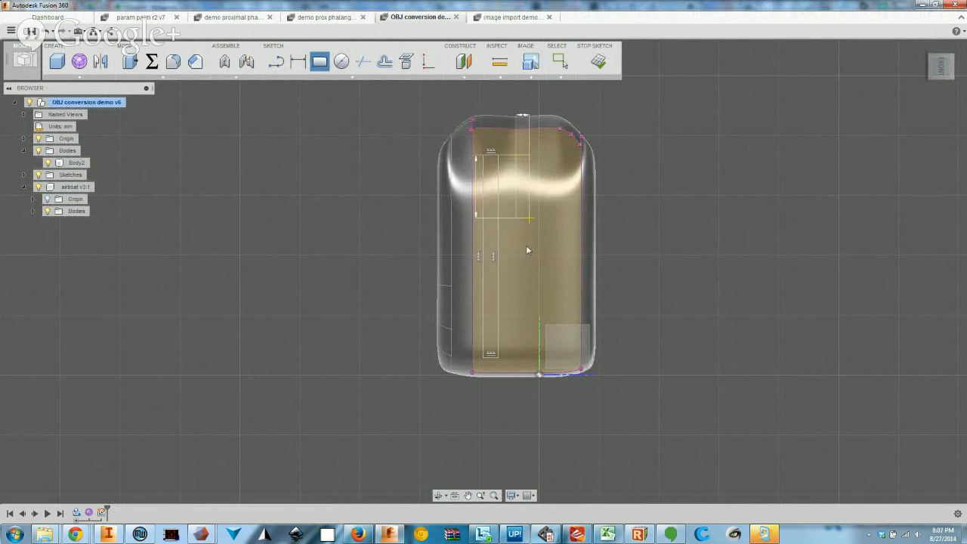
left_click(516, 155)
left_click(535, 356)
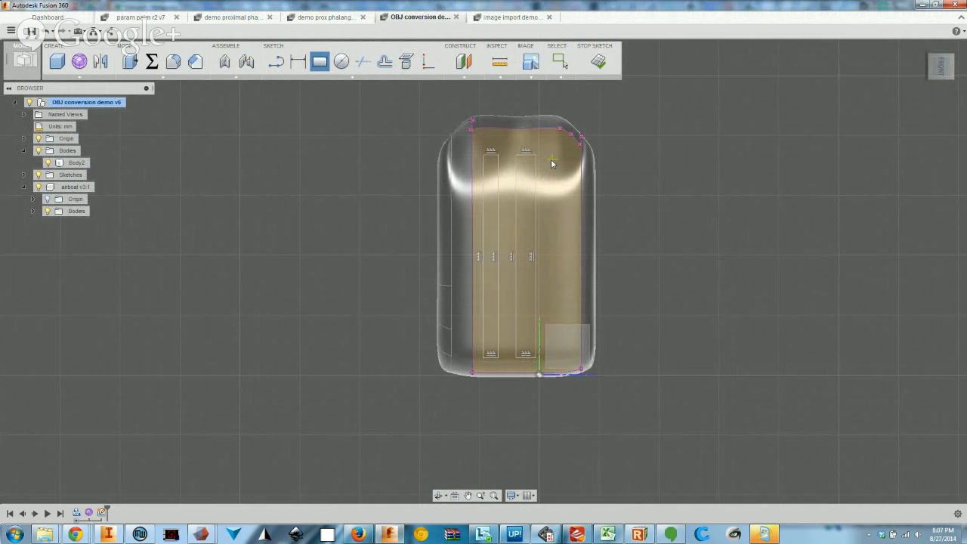
left_click(549, 156)
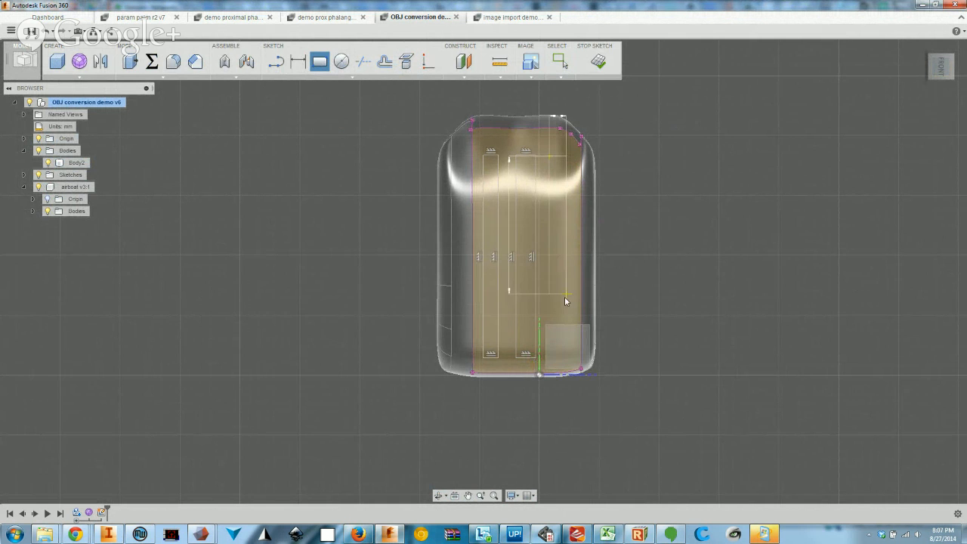
left_click(569, 355)
Apply Equal constraints between the short top edges of the three rectangles so their widths match
middle_click_drag(443, 219, 392, 114, "shift")
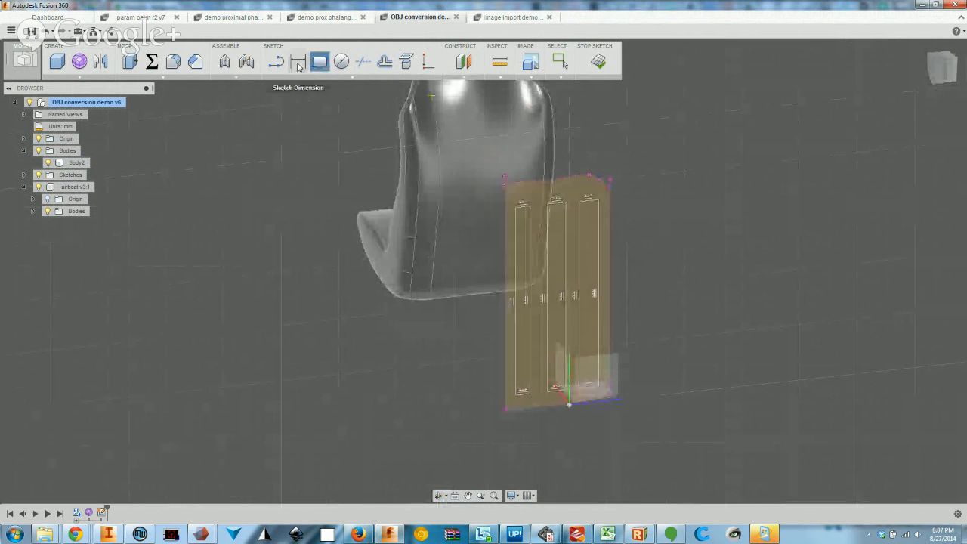
left_click(298, 65)
key("Escape")
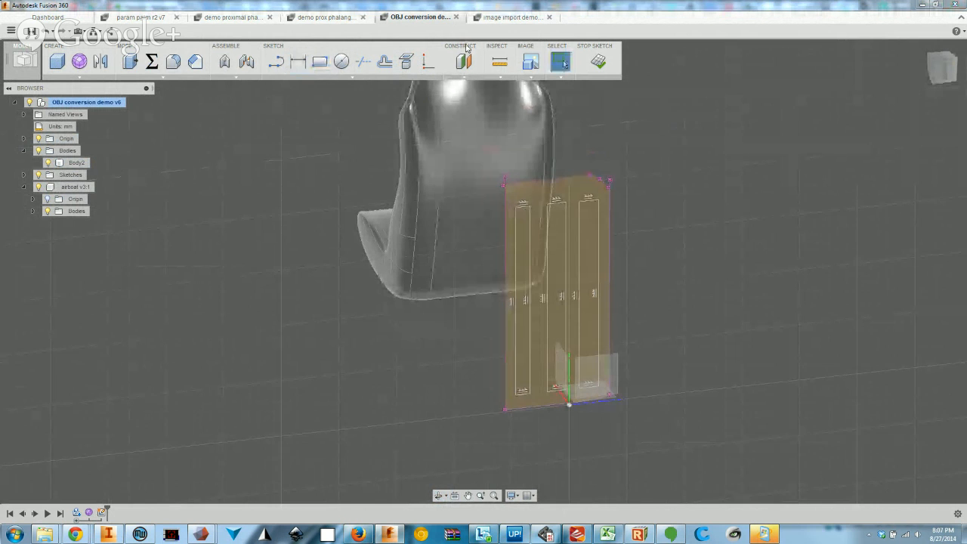
left_click(430, 64)
scroll(509, 190, "up", 3)
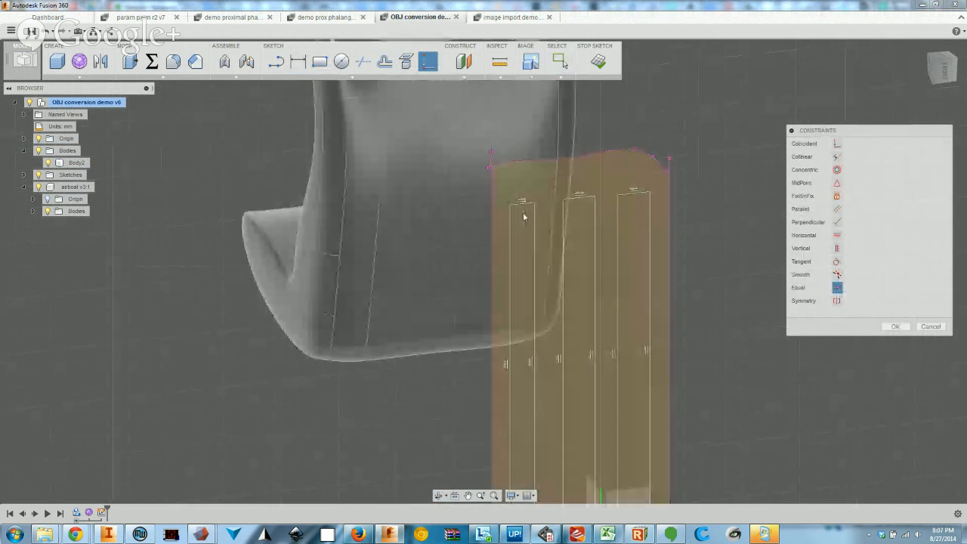
left_click(574, 200)
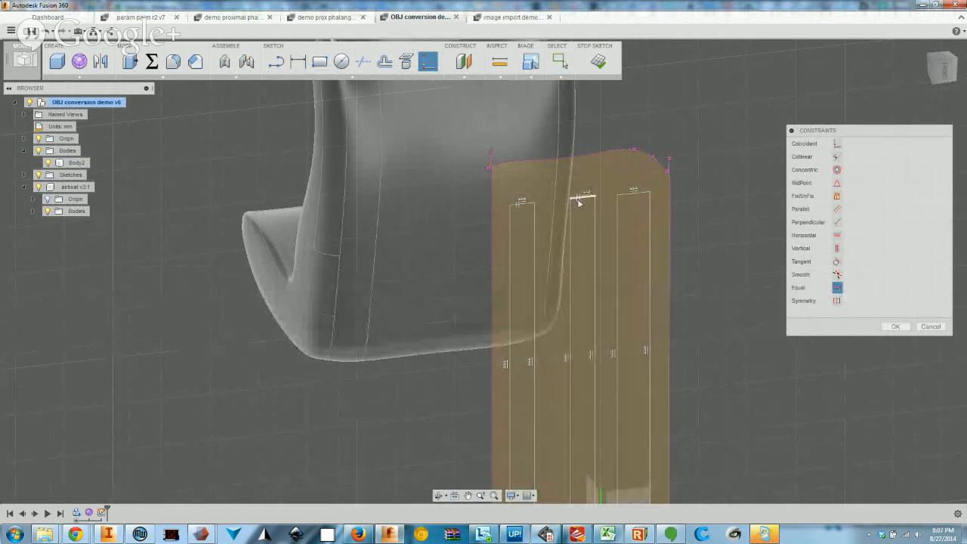
left_click(637, 197)
Apply Equal constraints between the long vertical edges of the three rectangles so their heights match, and close the constraints
left_click(511, 240)
left_click(571, 236)
left_click(570, 237)
left_click(626, 241)
scroll(561, 233, "down", 3)
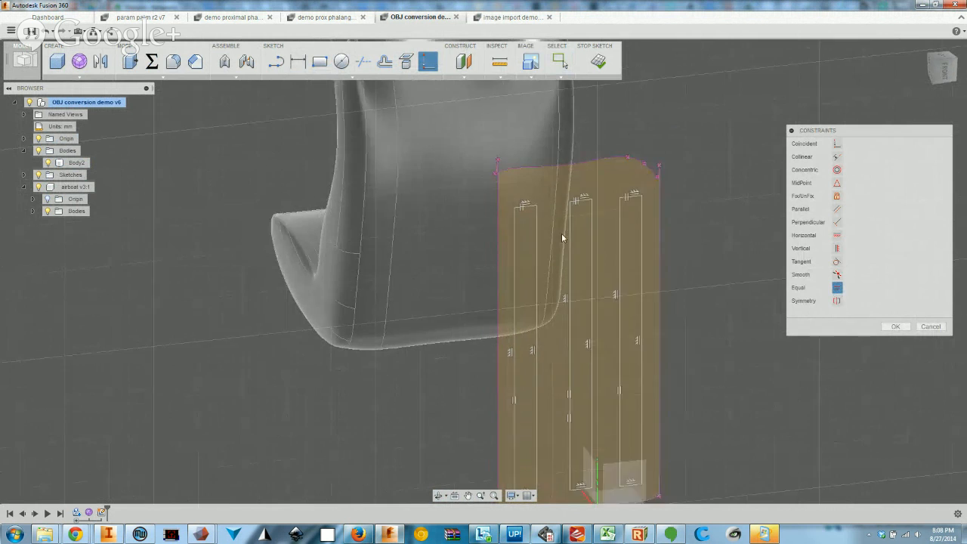
middle_click_drag(561, 233, 532, 162)
scroll(567, 198, "up", 1)
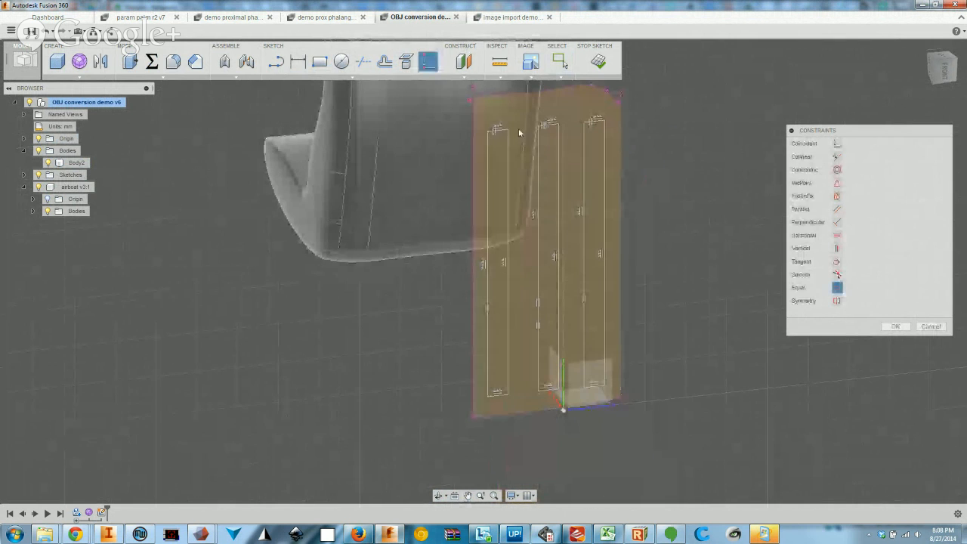
left_click(895, 326)
Dimension the width of the first rectangle along its top edge as 1.25 mm
left_click(298, 61)
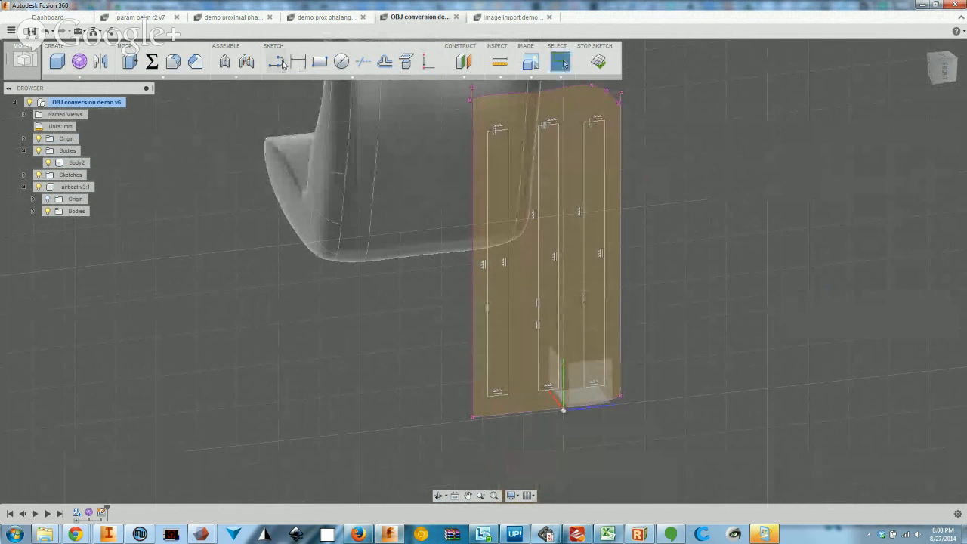
left_click(505, 132)
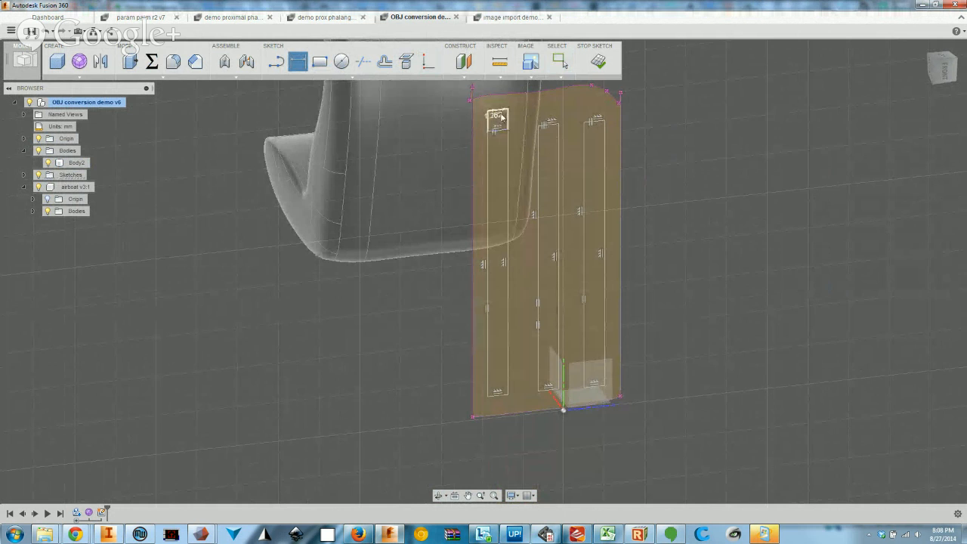
left_click(533, 115)
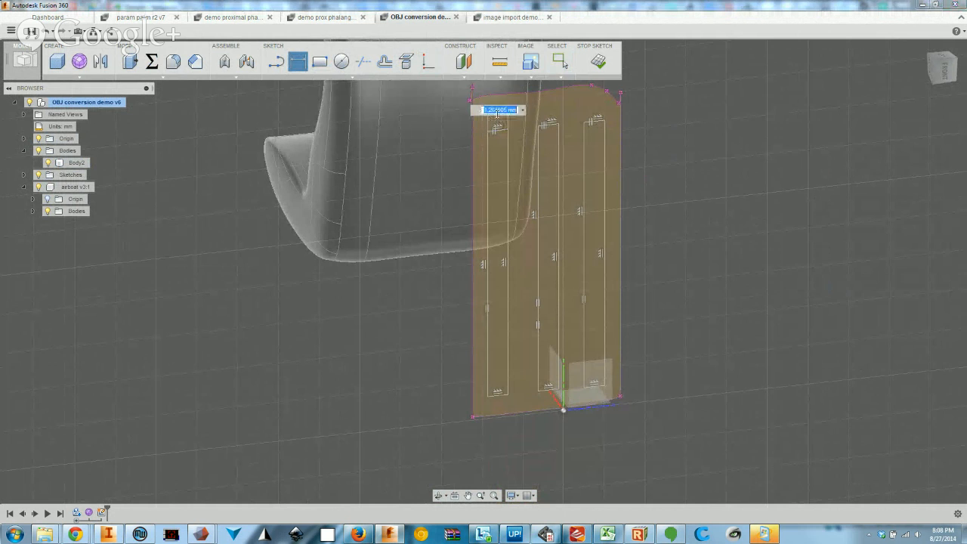
double_click(499, 110)
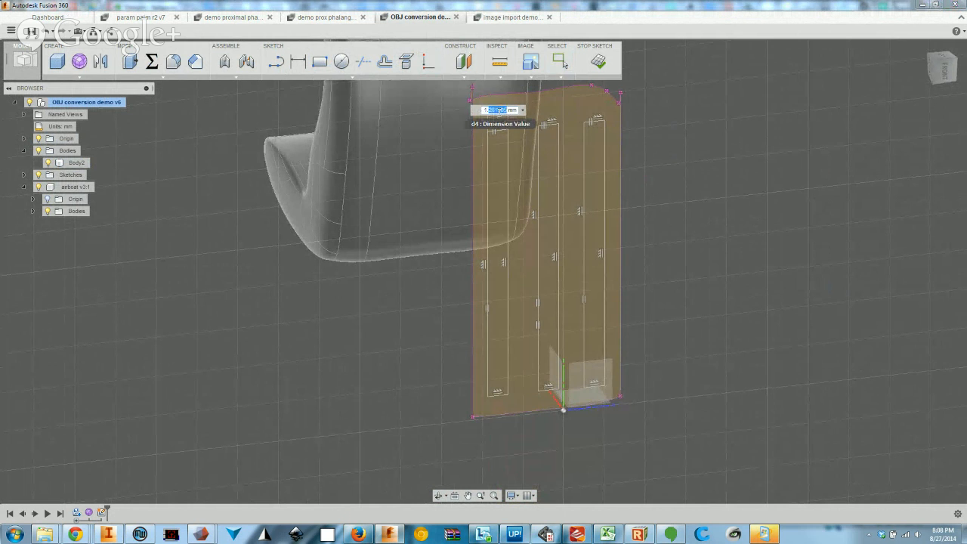
type("25")
key("Return")
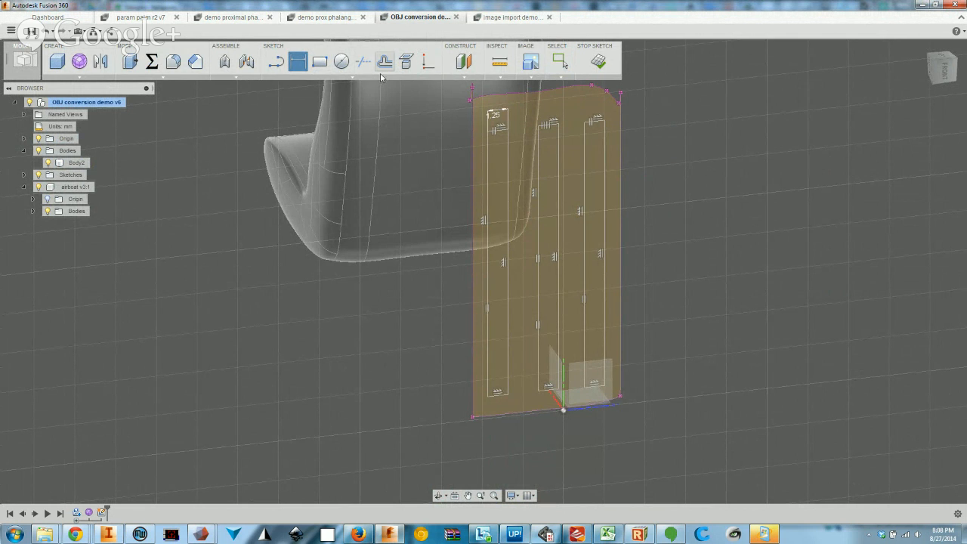
Add a user parameter named rectLength in mm with the expression 15
left_click(147, 65)
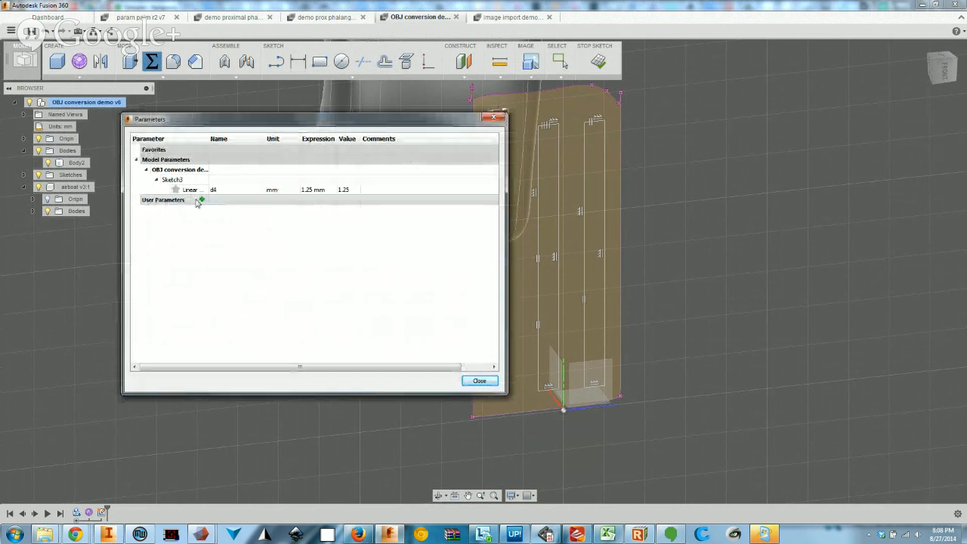
left_click(201, 199)
type("rectLength")
key("Tab")
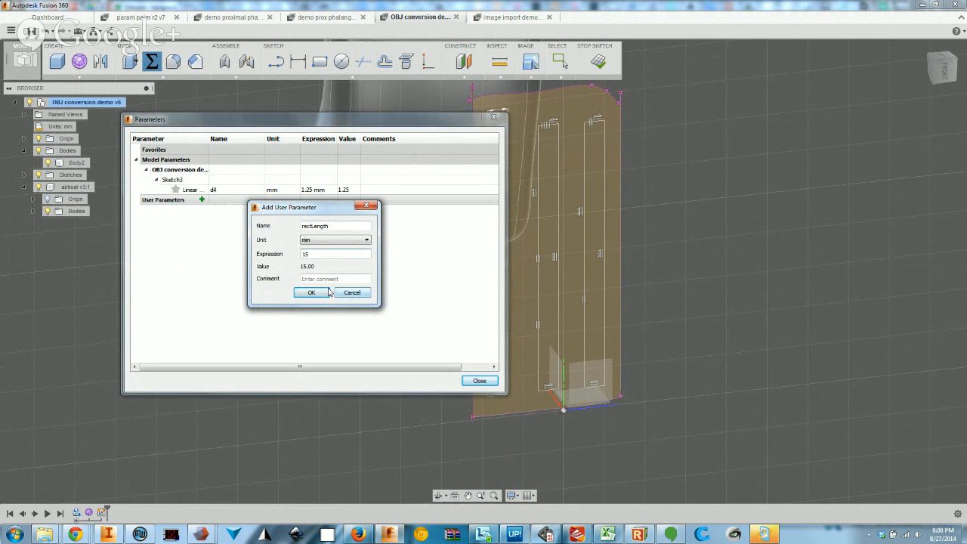
left_click(311, 292)
left_click(479, 380)
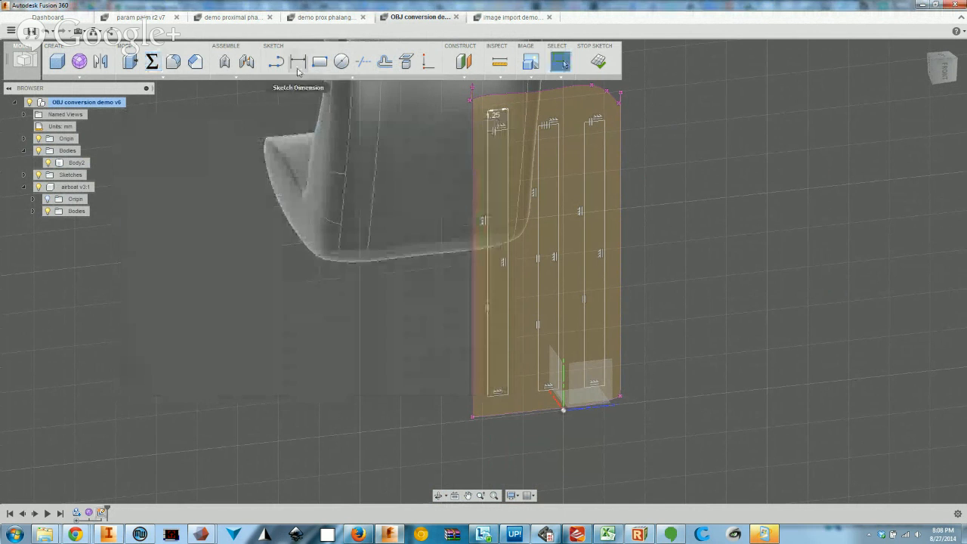
Dimension the first rectangle's long edge with the parameter rectLength and finish the sketch
left_click(491, 265)
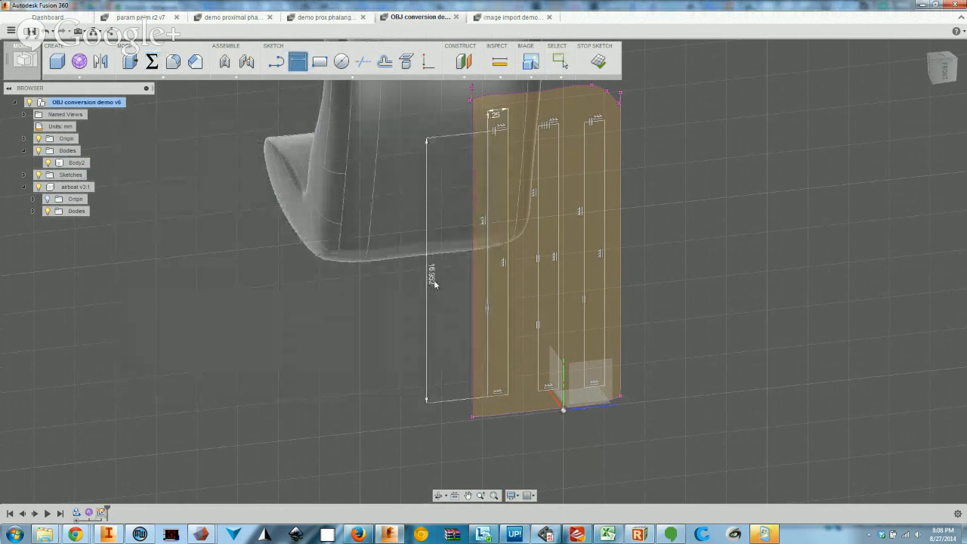
type("18")
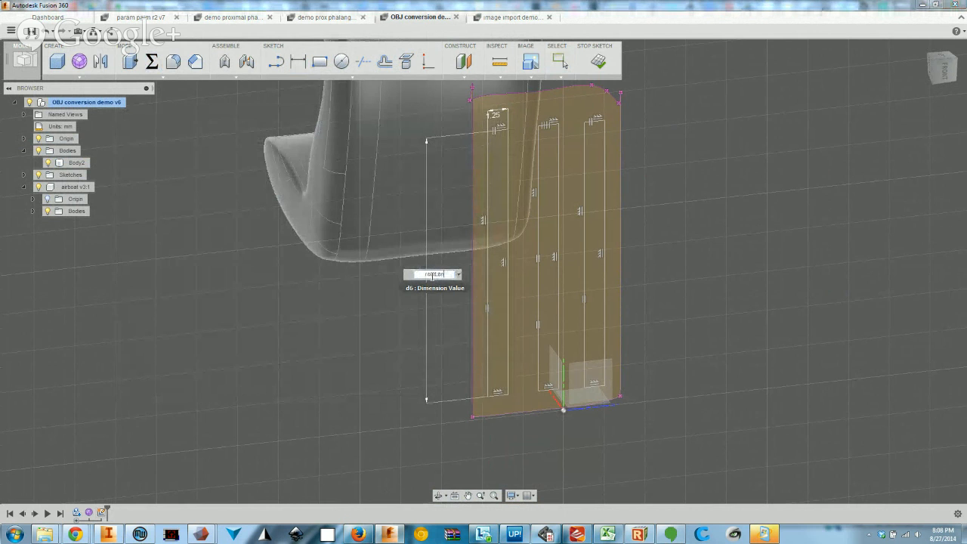
key("Return")
scroll(521, 151, "down", 3)
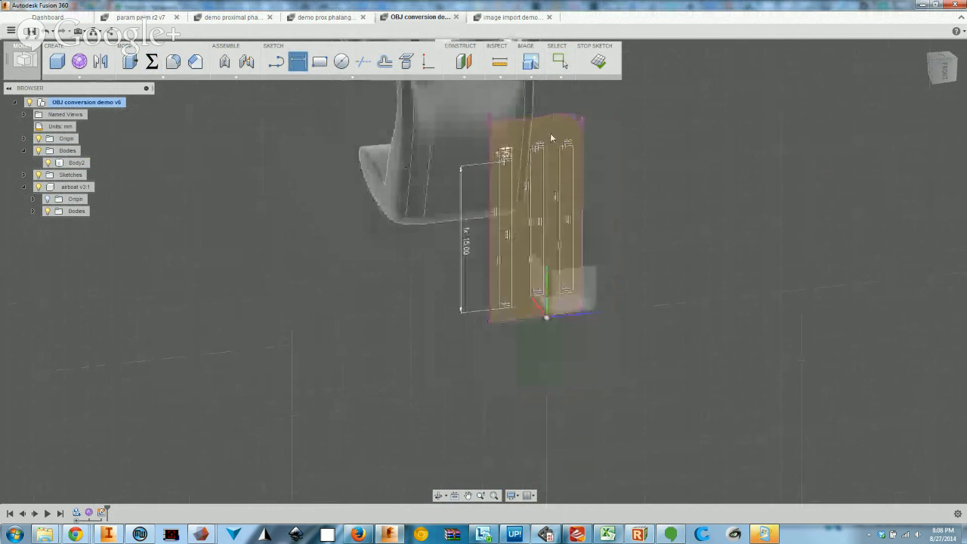
left_click(598, 60)
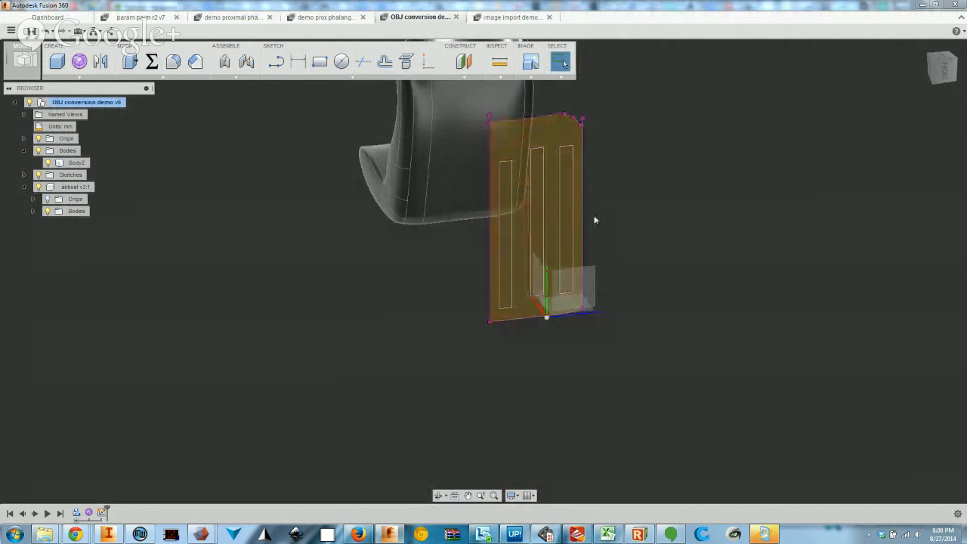
Extrude the three rectangle profiles 43 mm on one side through the seat as a cut
mouse_move(527, 182)
middle_mouse_down("shift")
mouse_move(503, 155)
mouse_move(661, 193)
mouse_move(633, 218)
middle_mouse_up("shift")
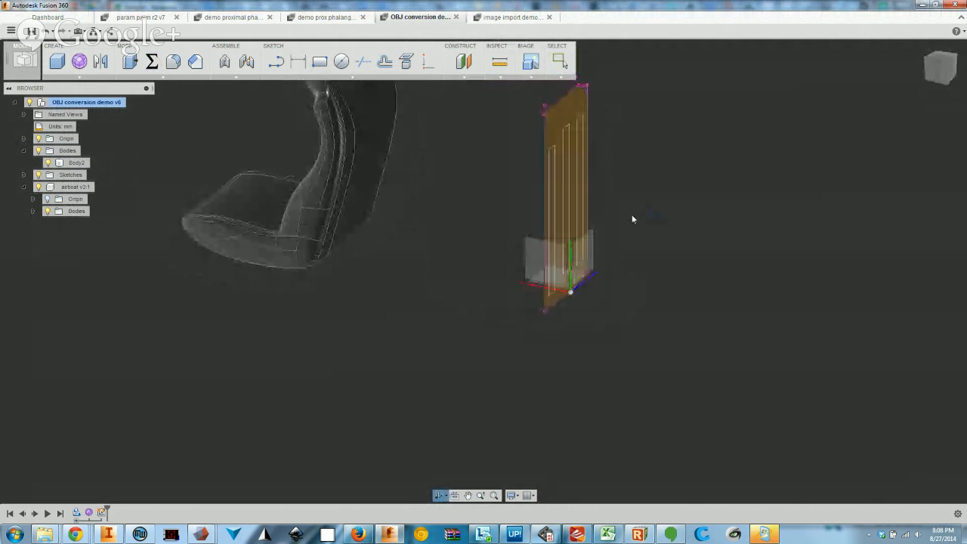
left_click(129, 61)
left_click(549, 216)
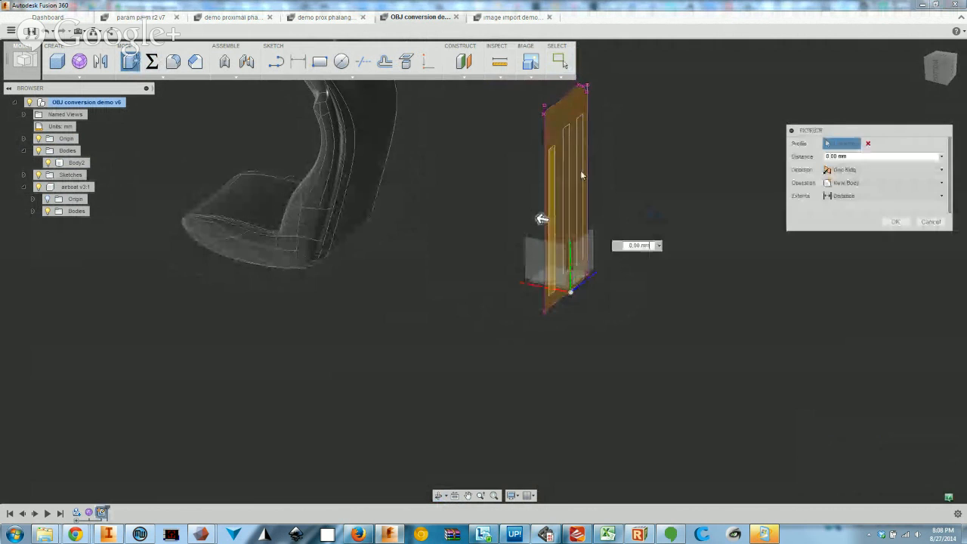
left_click(566, 168)
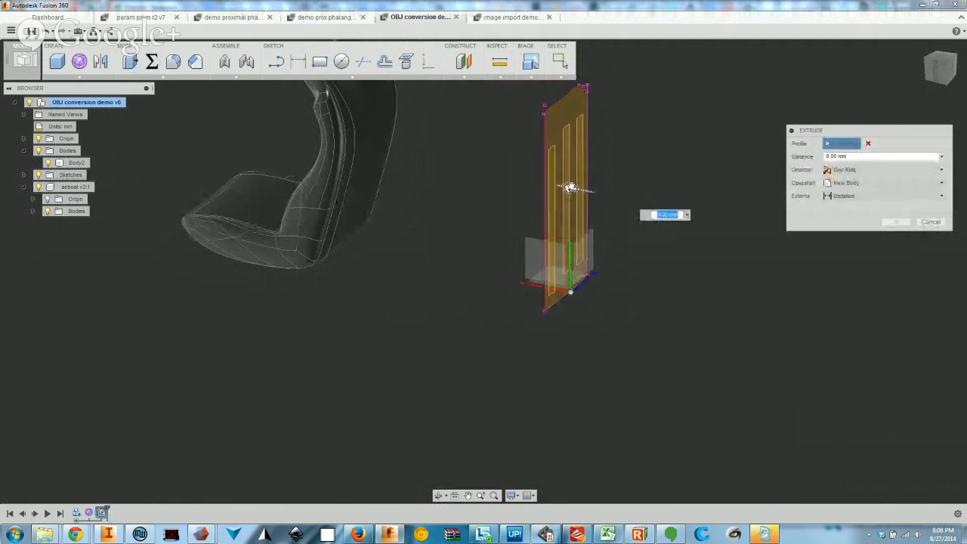
left_click_drag(569, 187, 143, 129)
scroll(362, 333, "down", 2)
middle_click_drag(362, 337, 632, 280, "shift")
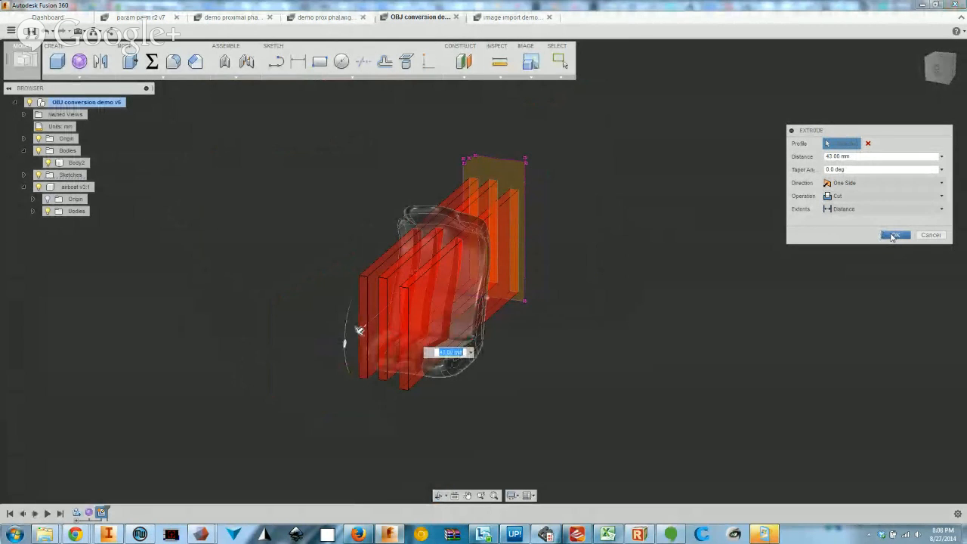
left_click(892, 236)
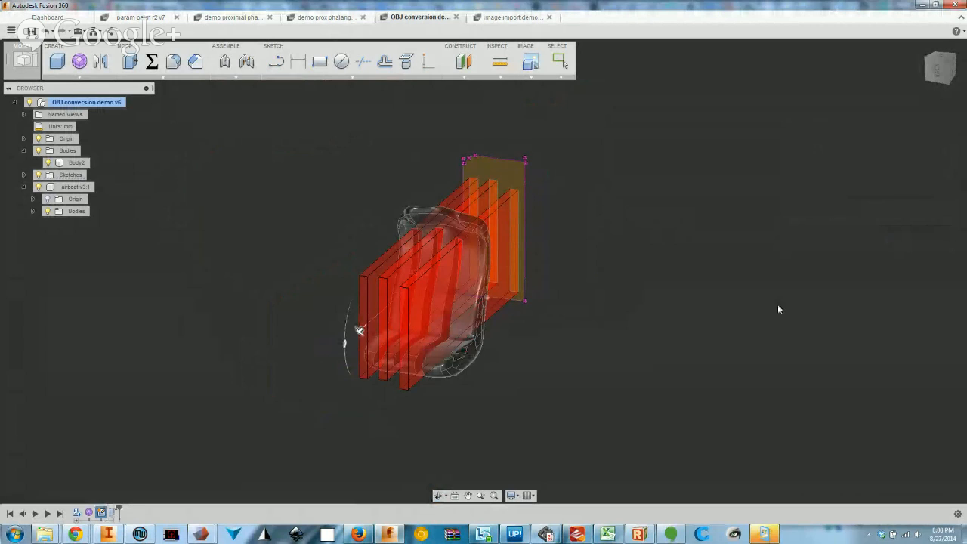
Inspect the slots cut through the seat and review the design's parameter list
mouse_move(437, 340)
middle_mouse_down("shift")
mouse_move(483, 340)
mouse_move(423, 321)
mouse_move(506, 332)
mouse_move(449, 336)
middle_mouse_up("shift")
middle_click_drag(447, 294, 453, 303, "shift")
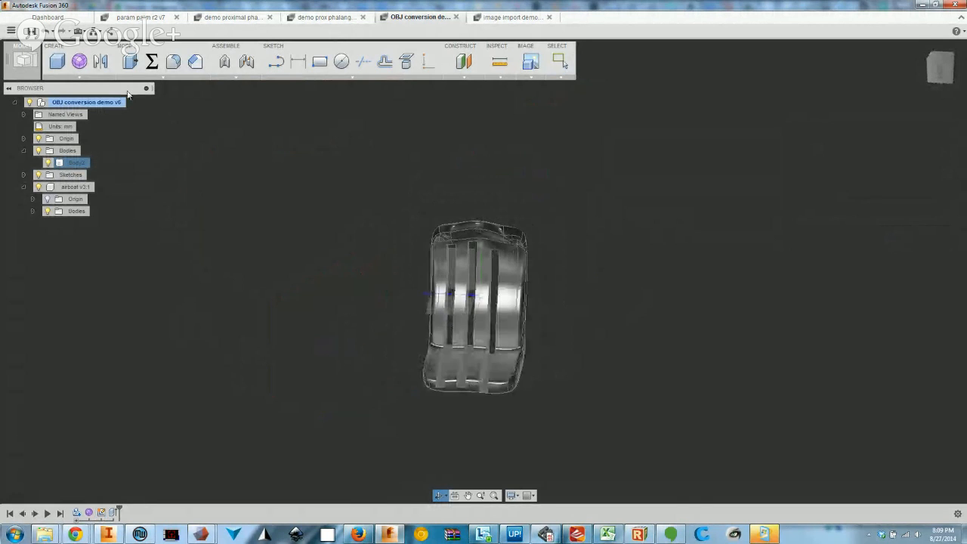
left_click(152, 61)
left_click_drag(351, 112, 791, 99)
scroll(510, 309, "up", 3)
middle_click_drag(527, 333, 521, 281, "shift")
left_click(919, 368)
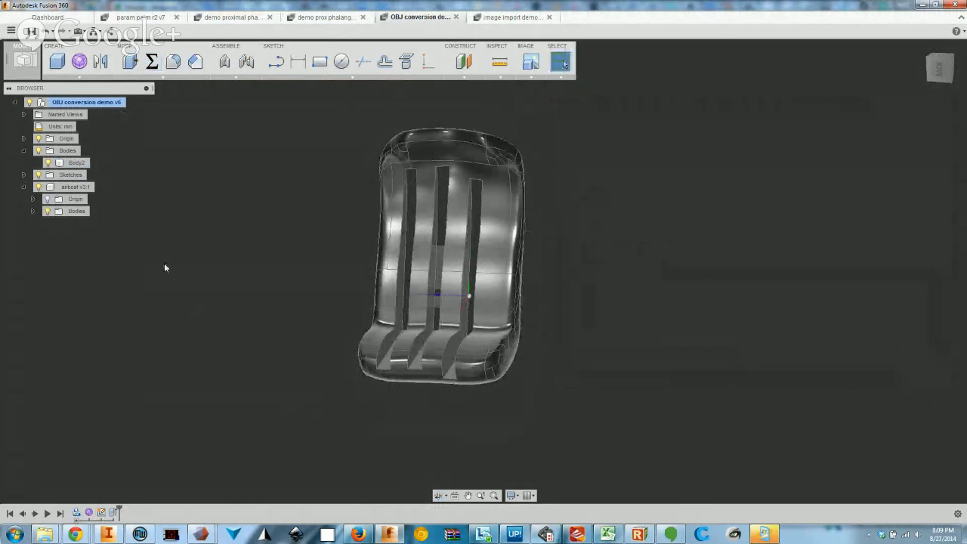
Show the slot sketch from the Sketches folder and examine the upper edge of its projected backrest outline
left_click(24, 175)
left_click(48, 187)
middle_click_drag(656, 220, 574, 270, "shift")
scroll(536, 198, "up", 3)
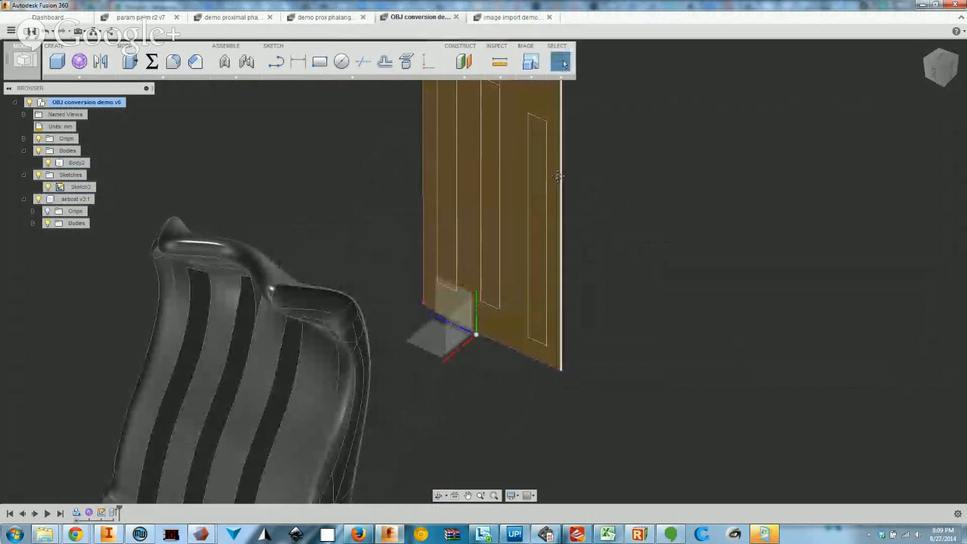
middle_click_drag(557, 176, 503, 202, "shift")
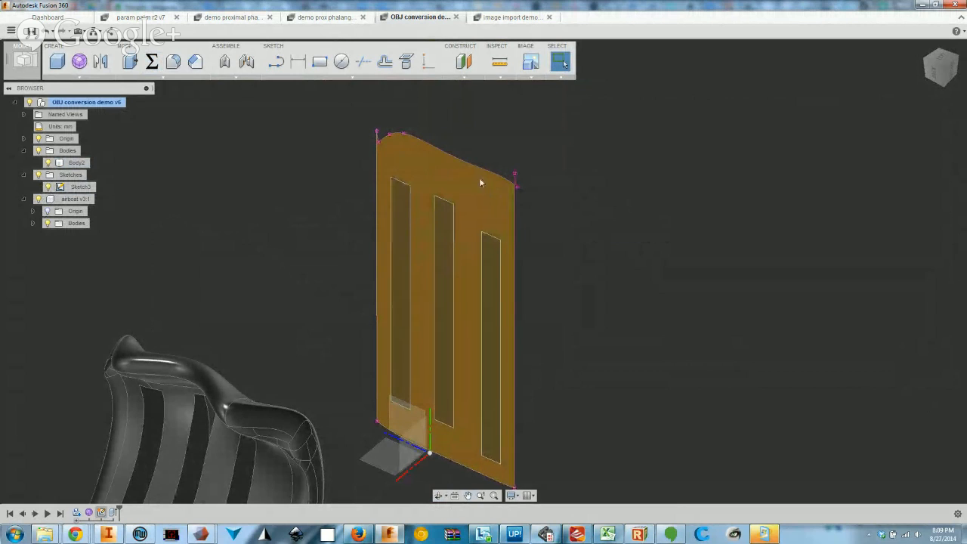
scroll(480, 182, "up", 3)
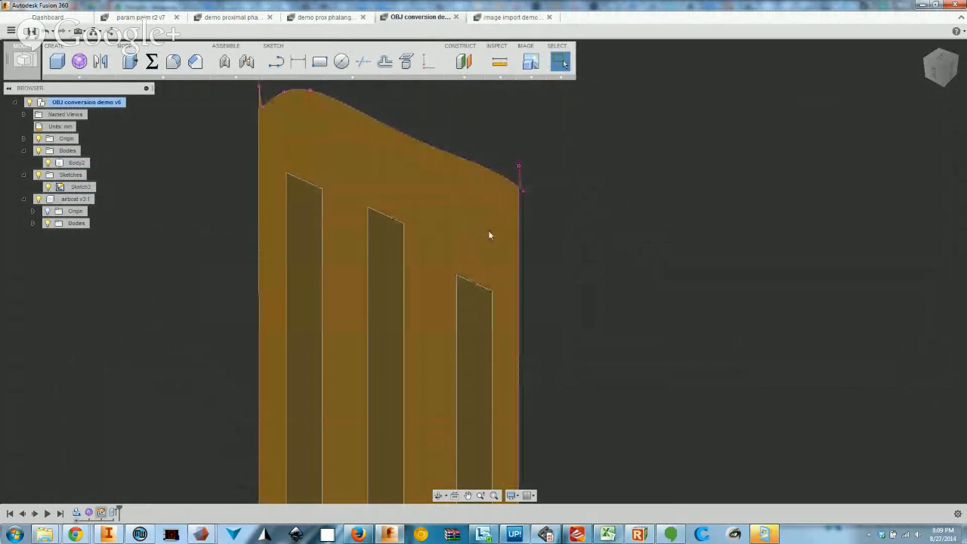
mouse_move(319, 130)
middle_mouse_down()
mouse_move(358, 166)
mouse_move(352, 182)
middle_mouse_up()
key("Escape")
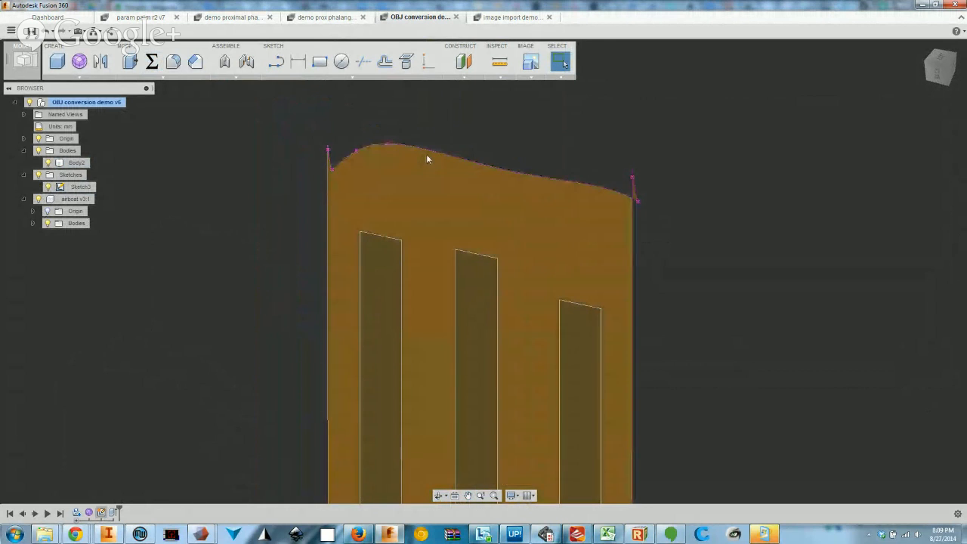
Examine the long curve along the projected outline's upper edge and open the slot sketch for editing
mouse_move(468, 165)
middle_mouse_down("shift")
mouse_move(498, 209)
mouse_move(535, 168)
mouse_move(480, 249)
mouse_move(526, 225)
mouse_move(508, 215)
middle_mouse_up("shift")
scroll(524, 217, "up", 3)
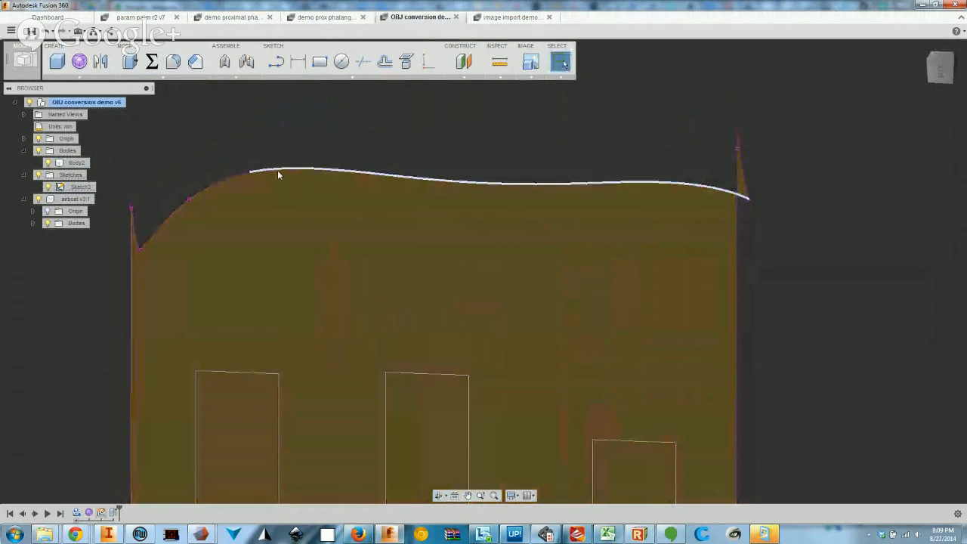
left_click(250, 173)
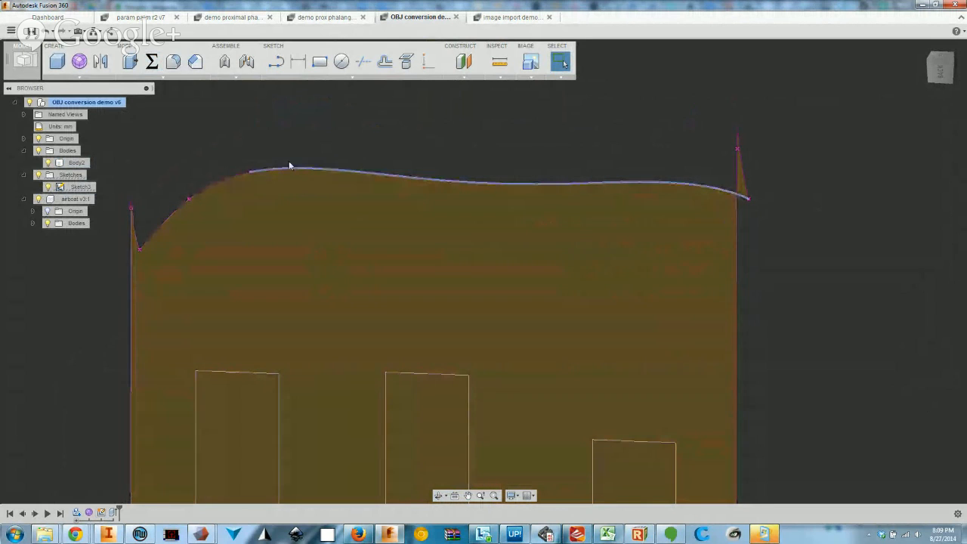
scroll(522, 248, "down", 5)
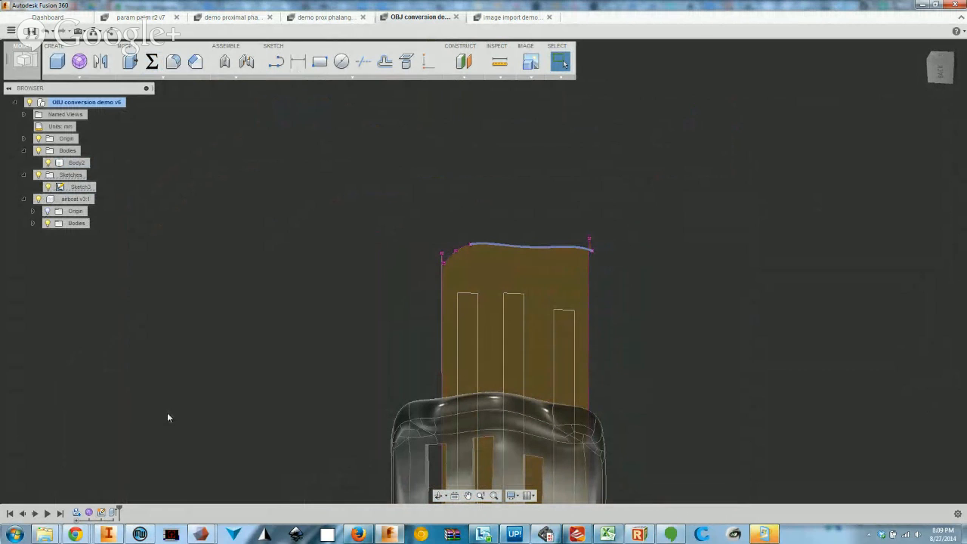
double_click(102, 512)
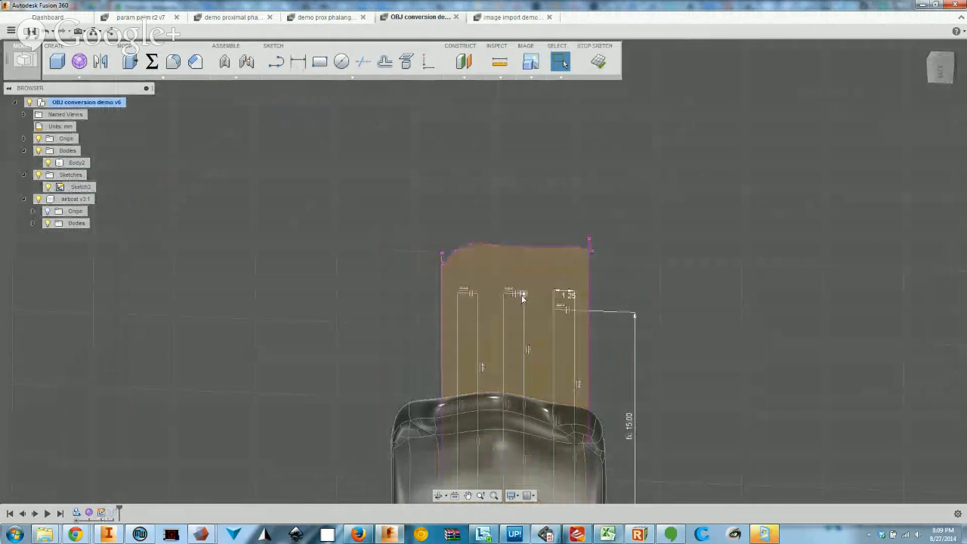
scroll(523, 298, "up", 5)
left_click(298, 63)
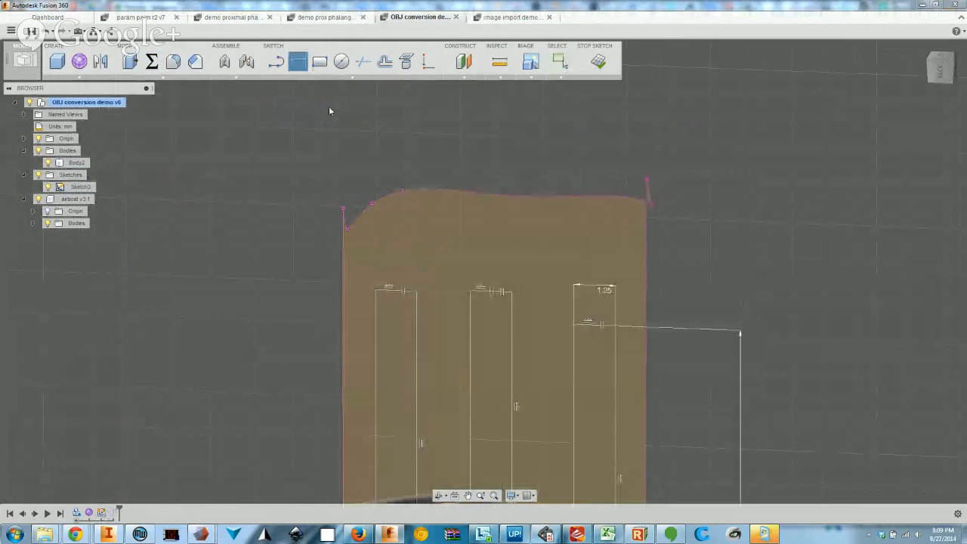
left_click(596, 327)
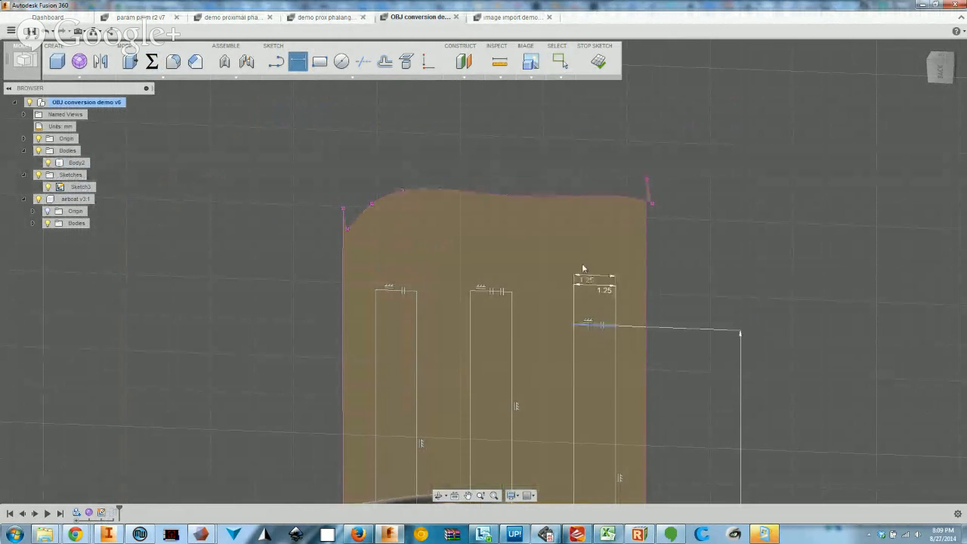
left_click(557, 195)
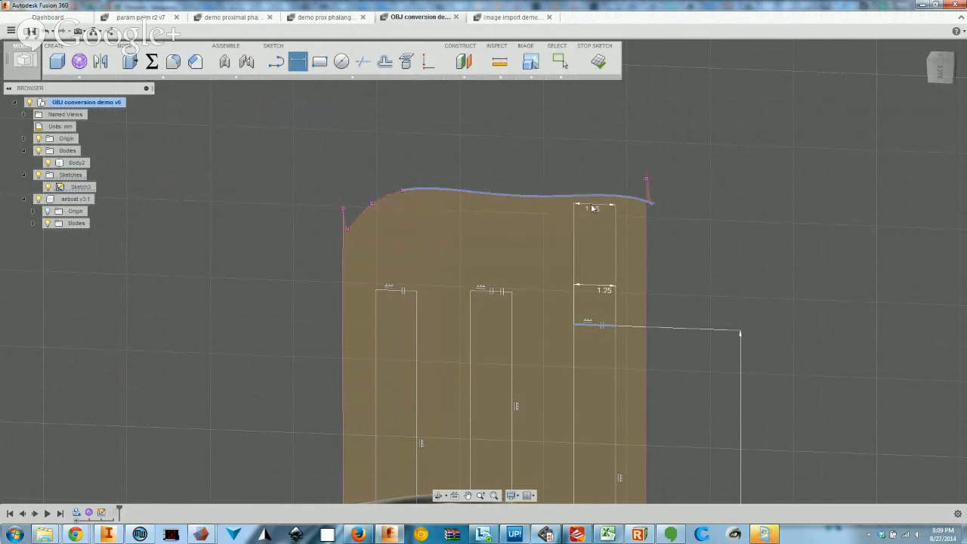
key("Escape")
Dimension the rightmost slot's top edge 4 mm from the end point of the outline's upper curve
key("l")
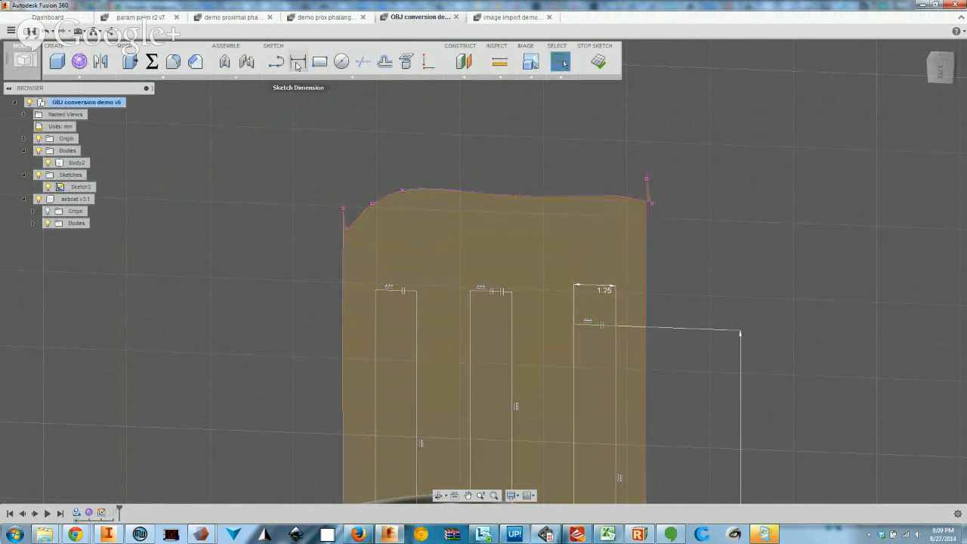
left_click(603, 325)
left_click(651, 203)
left_click(700, 232)
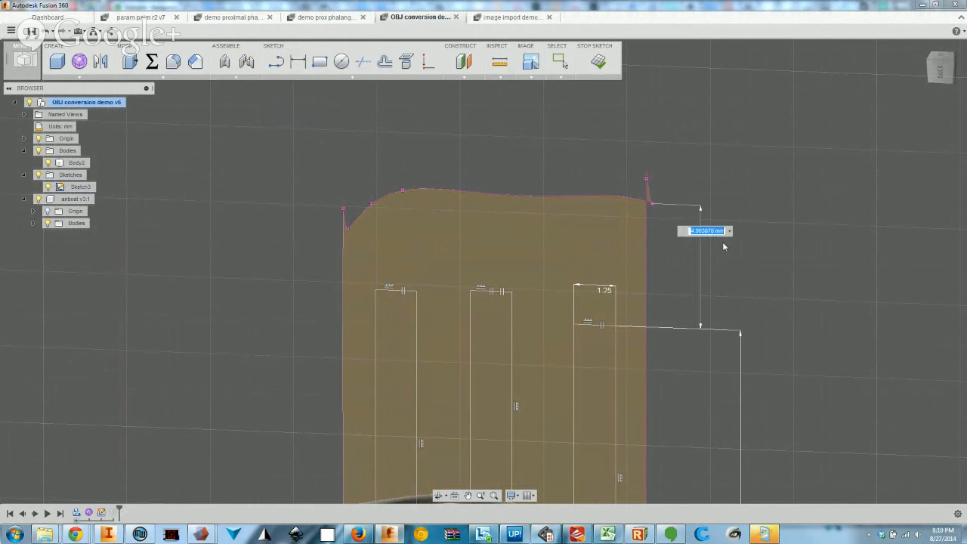
type("4")
key("Return")
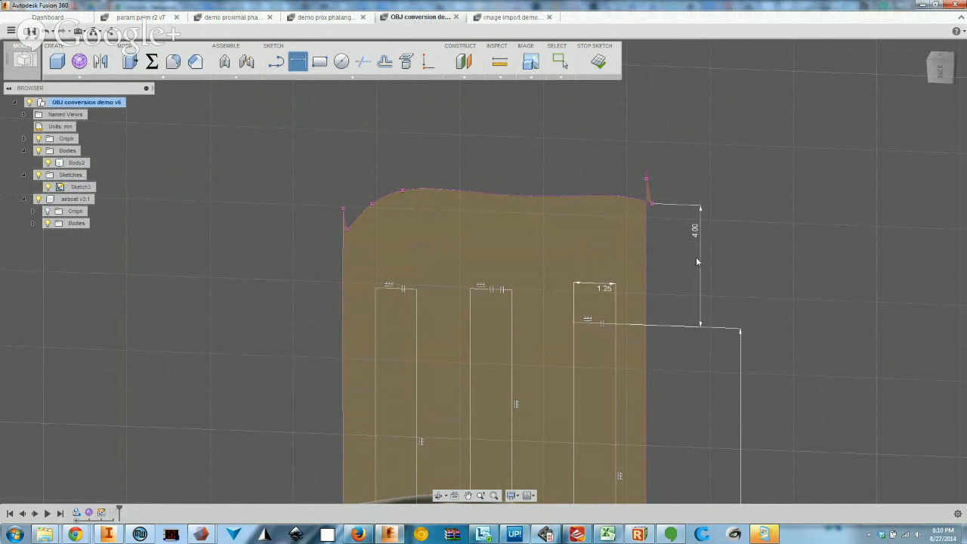
Apply Collinear constraints to align the middle and left slots' top edges with the right slot's top edge
scroll(610, 317, "down", 3)
middle_click_drag(615, 318, 573, 295, "shift")
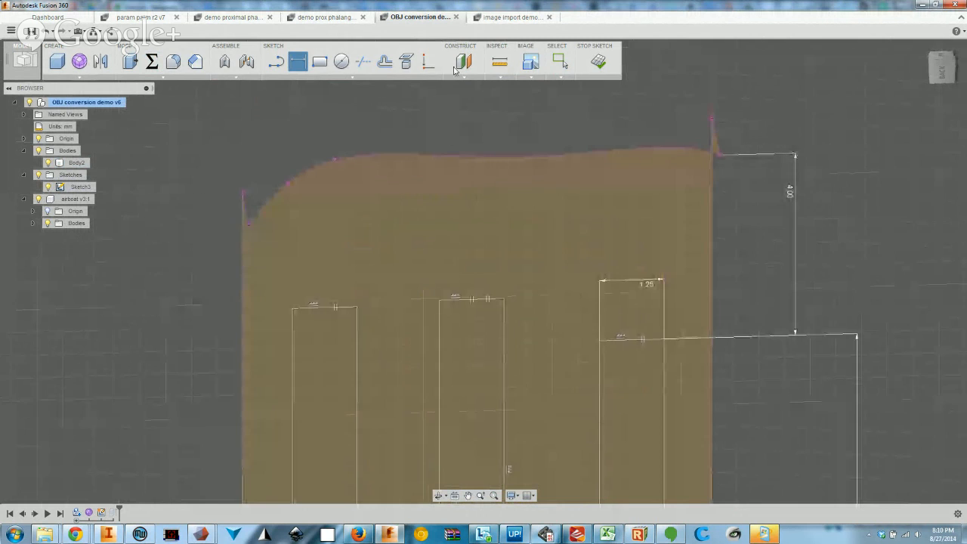
left_click(428, 62)
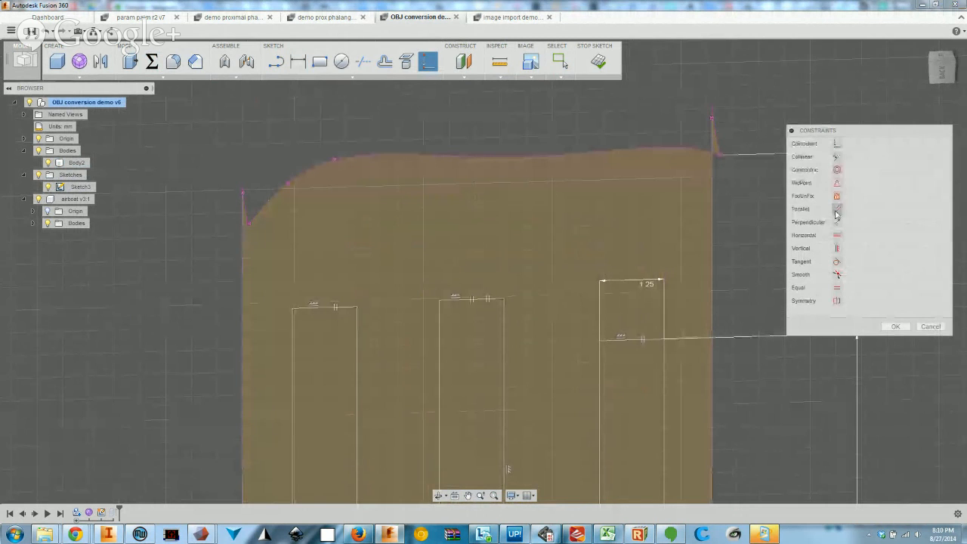
left_click(835, 157)
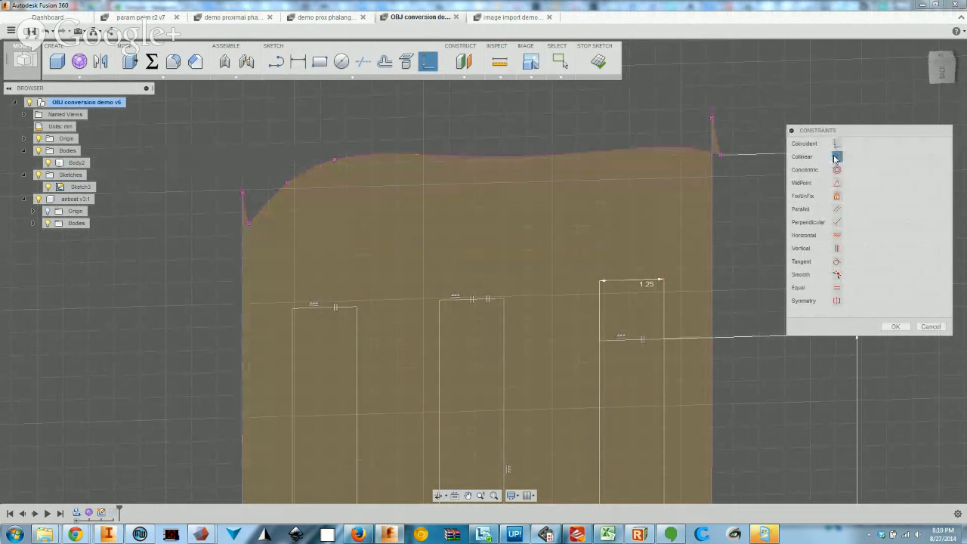
left_click(619, 339)
left_click(470, 299)
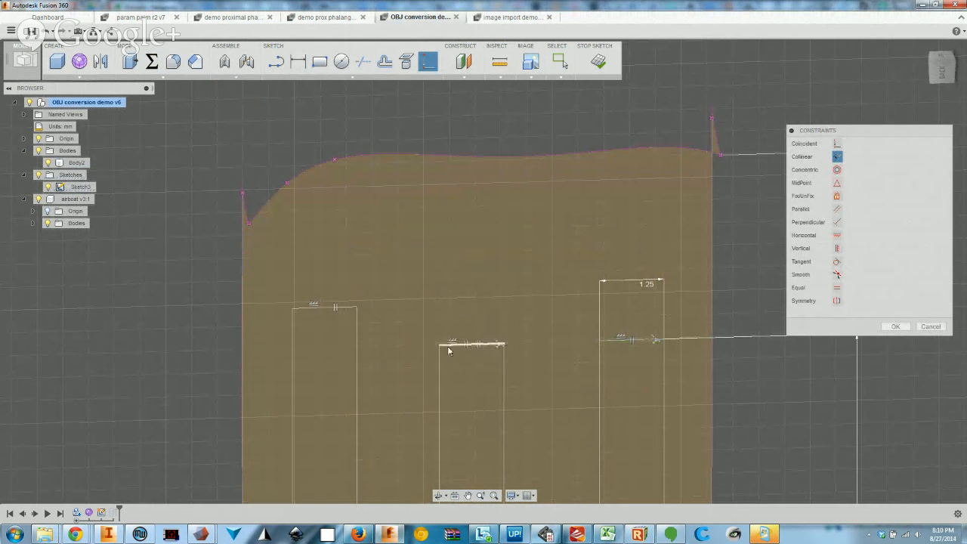
left_click(337, 308)
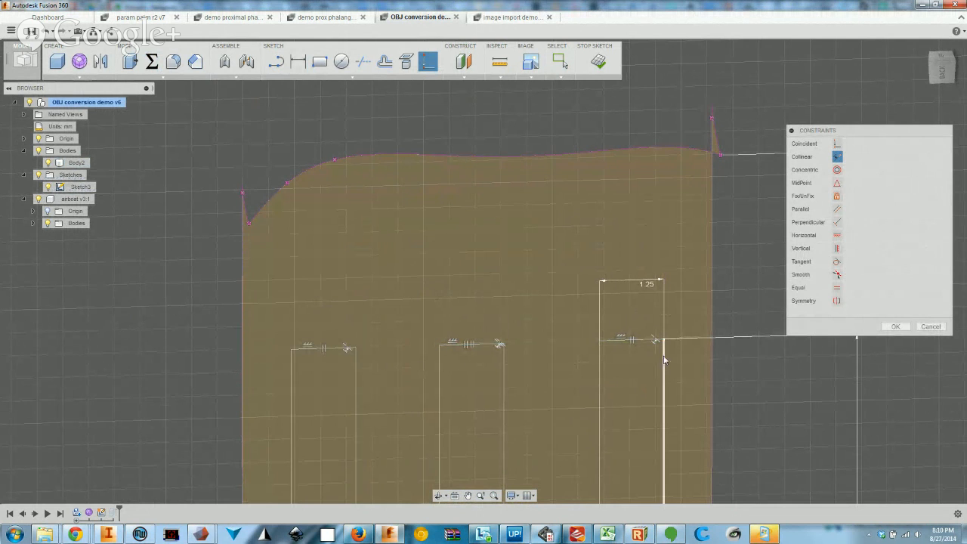
left_click(895, 327)
scroll(626, 157, "down", 2)
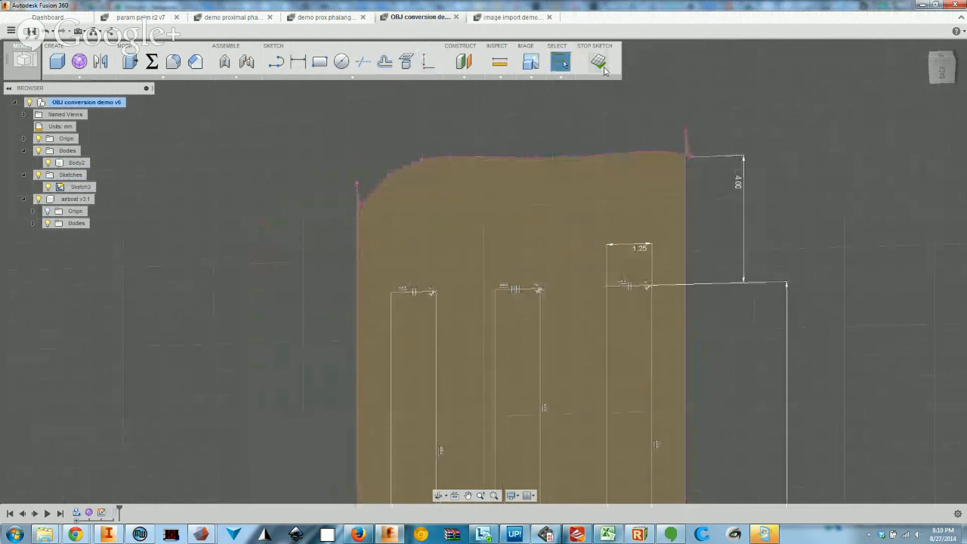
Finish the slot sketch and inspect the updated slots through the seat
left_click(598, 62)
scroll(683, 368, "down", 4)
scroll(686, 422, "down", 3)
middle_click_drag(686, 425, 544, 143)
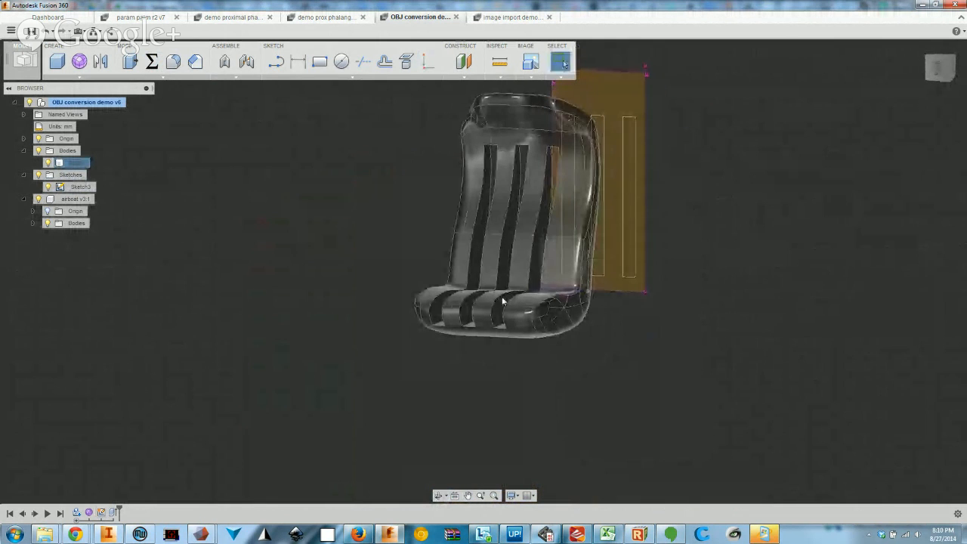
left_click(360, 414)
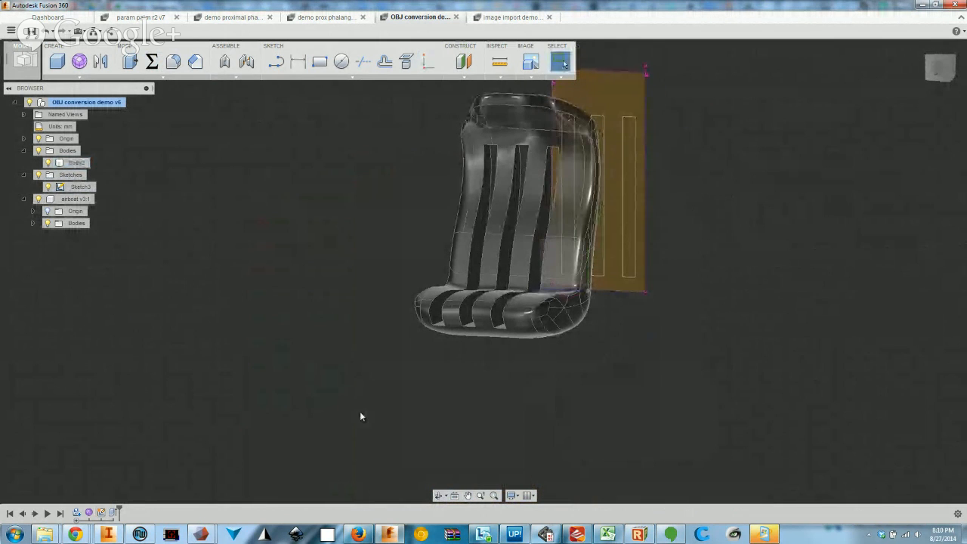
Reopen the seat's T-Spline form and pull a middle backrest face forward with Edit Form to bulge the backrest
double_click(89, 512)
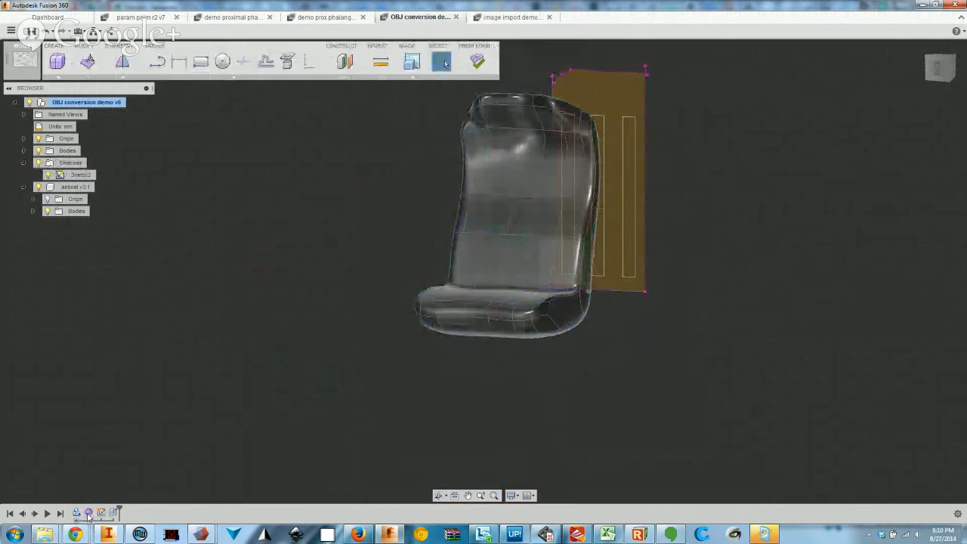
mouse_move(558, 208)
middle_mouse_down()
mouse_move(515, 263)
mouse_move(476, 288)
middle_mouse_up()
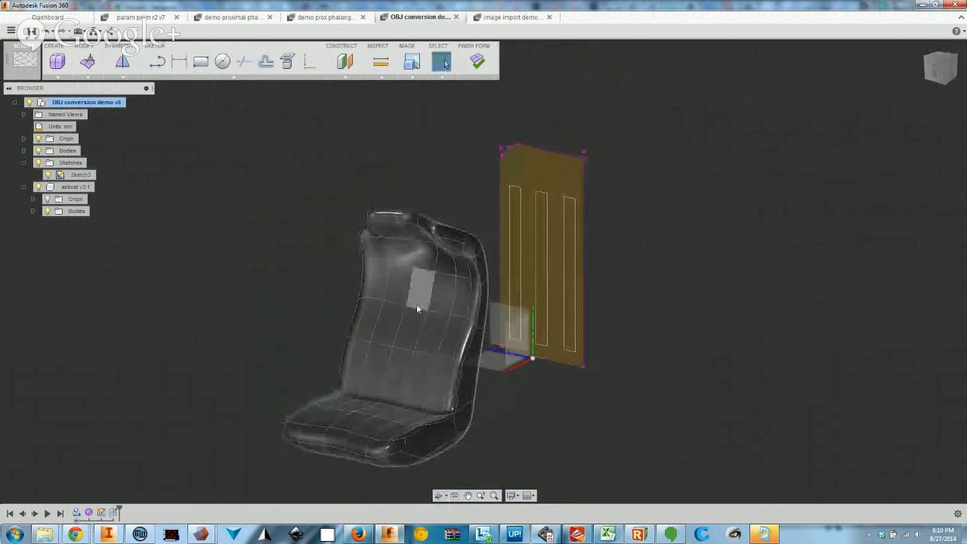
scroll(416, 304, "up", 3)
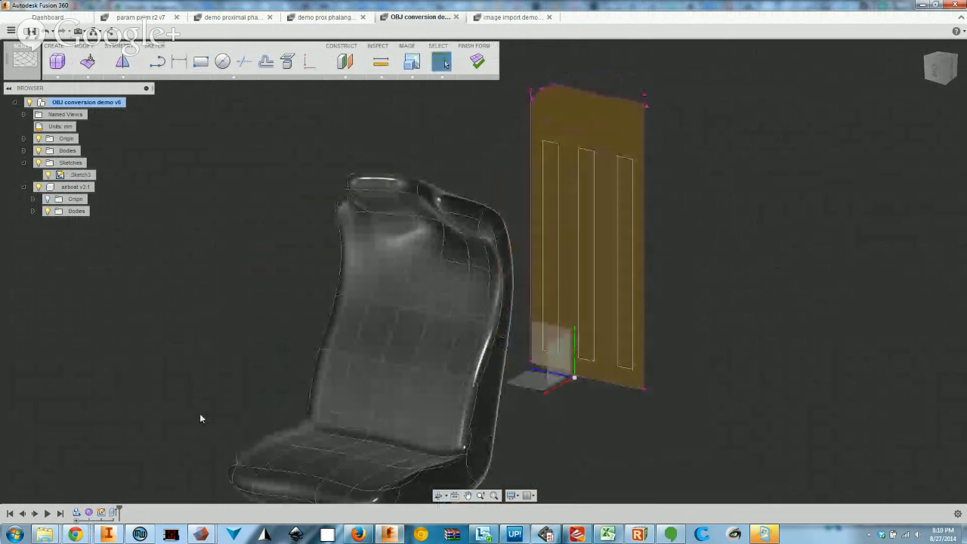
left_click(389, 231)
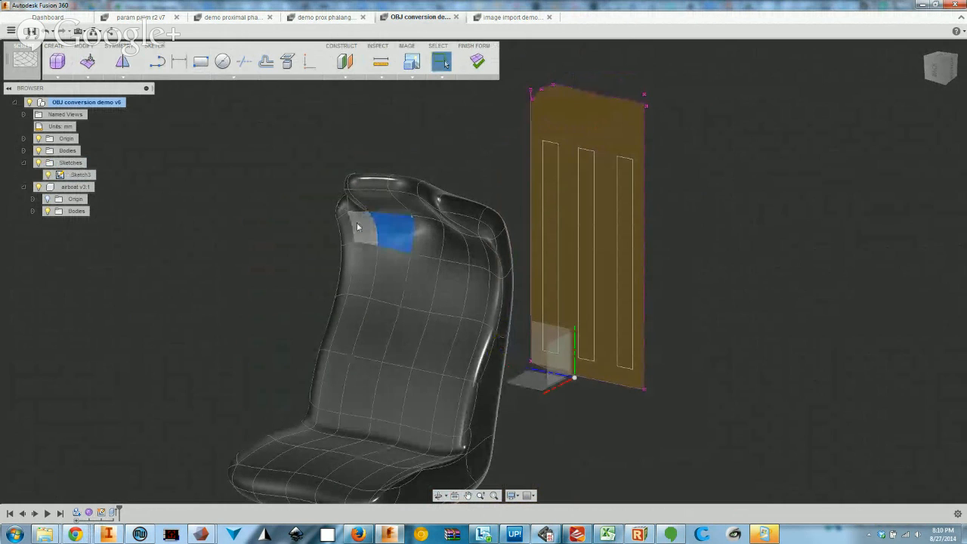
left_click(406, 325)
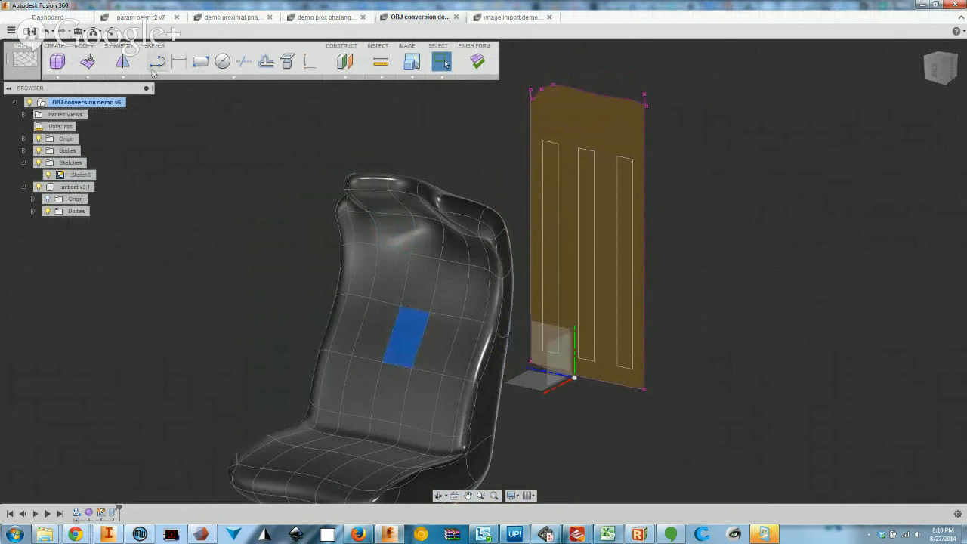
left_click(86, 62)
left_click_drag(394, 325, 365, 351)
middle_click_drag(365, 351, 464, 216, "shift")
Raise a face on the seat cushion with Edit Form and finish the form
left_click(494, 248)
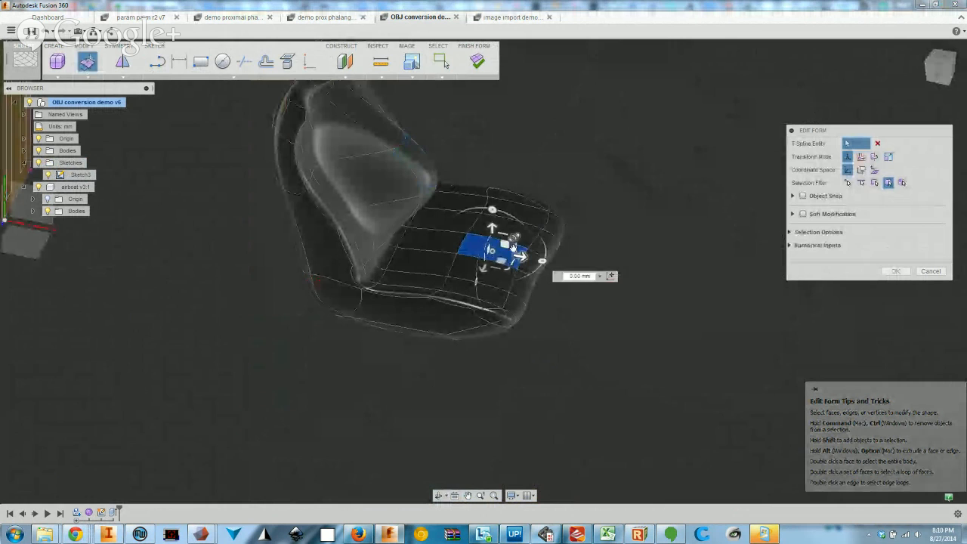
mouse_move(483, 282)
middle_mouse_down("shift")
mouse_move(507, 217)
mouse_move(472, 280)
middle_mouse_up("shift")
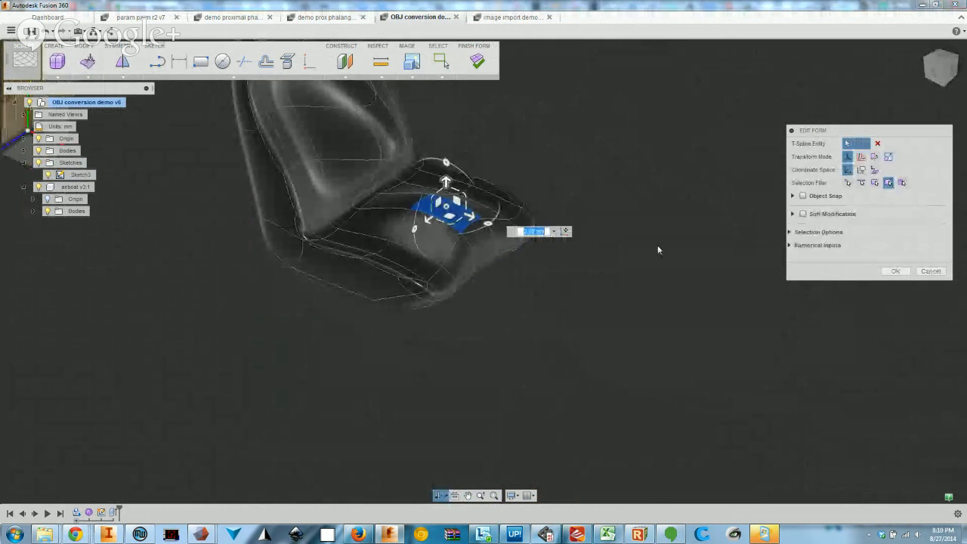
middle_click_drag(602, 217, 601, 292)
scroll(333, 246, "up", 1)
middle_click_drag(332, 246, 419, 249, "shift")
left_click(888, 274)
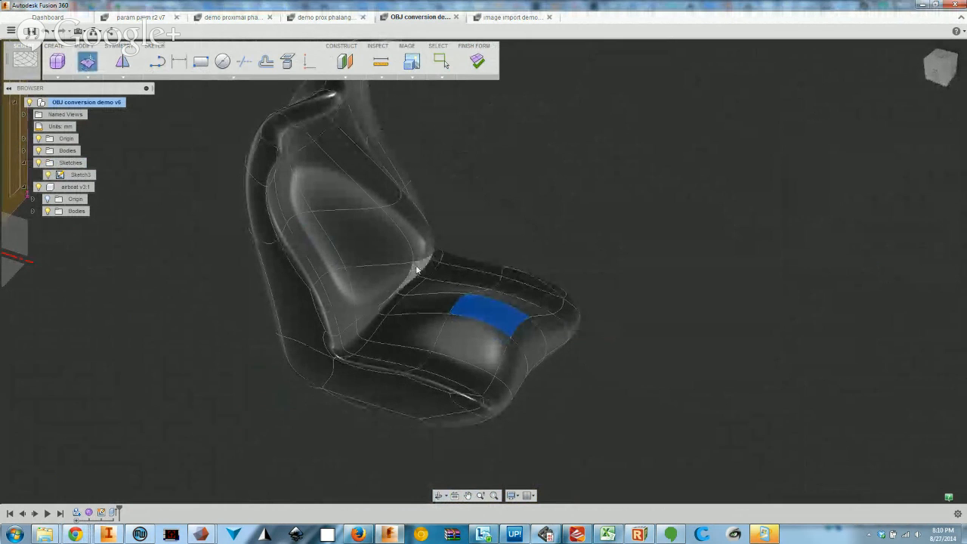
middle_click_drag(514, 328, 518, 232, "shift")
middle_click_drag(391, 323, 363, 125, "shift")
left_click(479, 63)
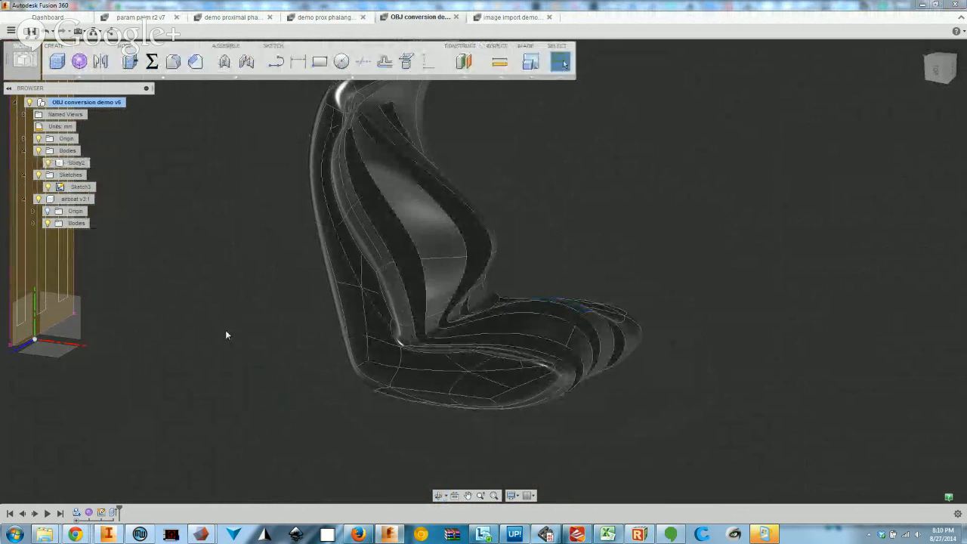
Inspect the reshaped seat and the slots cut through its backrest and cushion from several angles
middle_click_drag(528, 335, 358, 408, "shift")
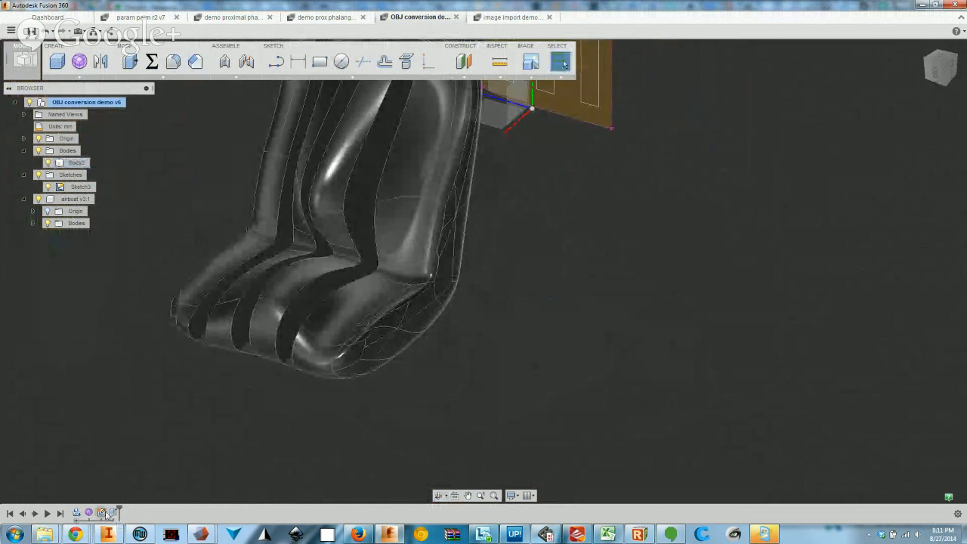
middle_click_drag(393, 277, 511, 320, "shift")
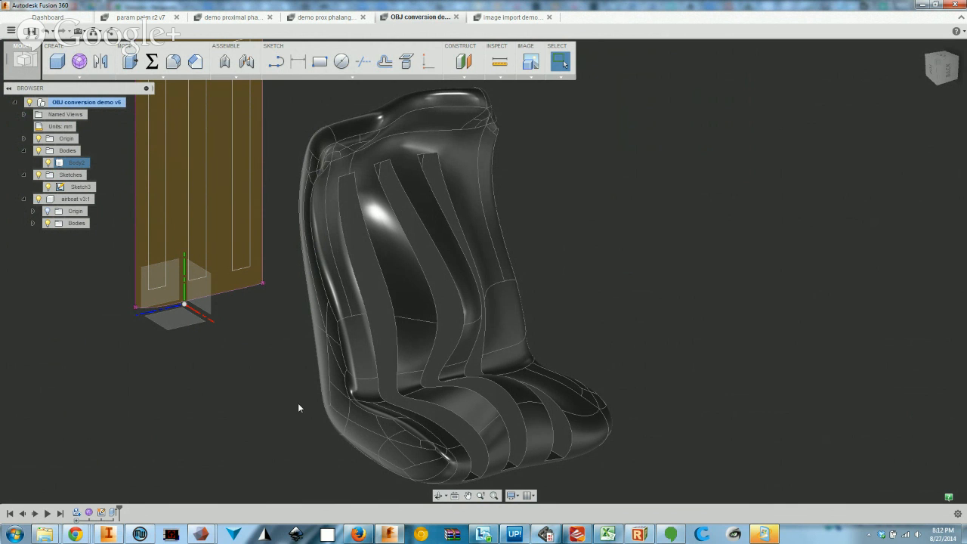
scroll(473, 334, "down", 3)
middle_click_drag(500, 348, 482, 338, "shift")
scroll(243, 150, "up", 3)
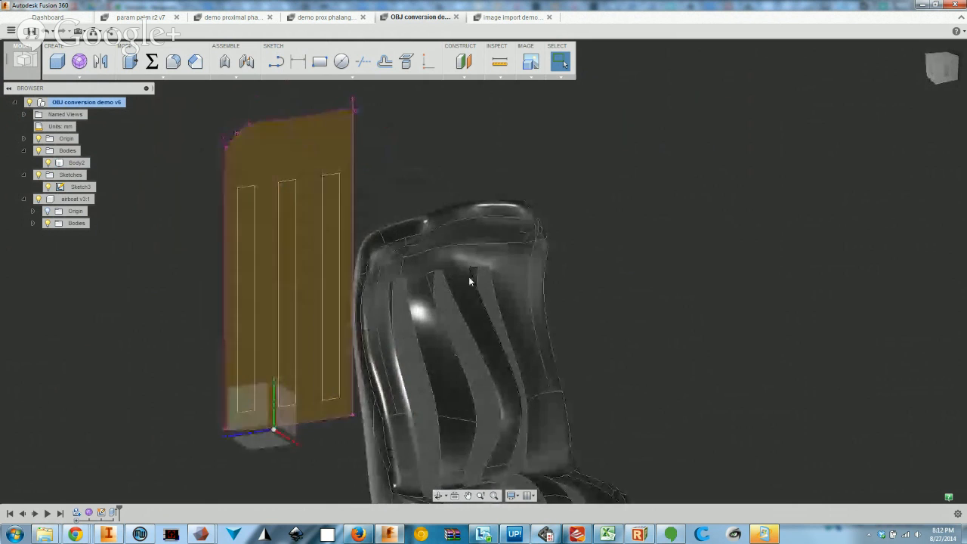
scroll(511, 349, "down", 3)
mouse_move(538, 415)
middle_mouse_down()
mouse_move(469, 308)
mouse_move(455, 312)
middle_mouse_up()
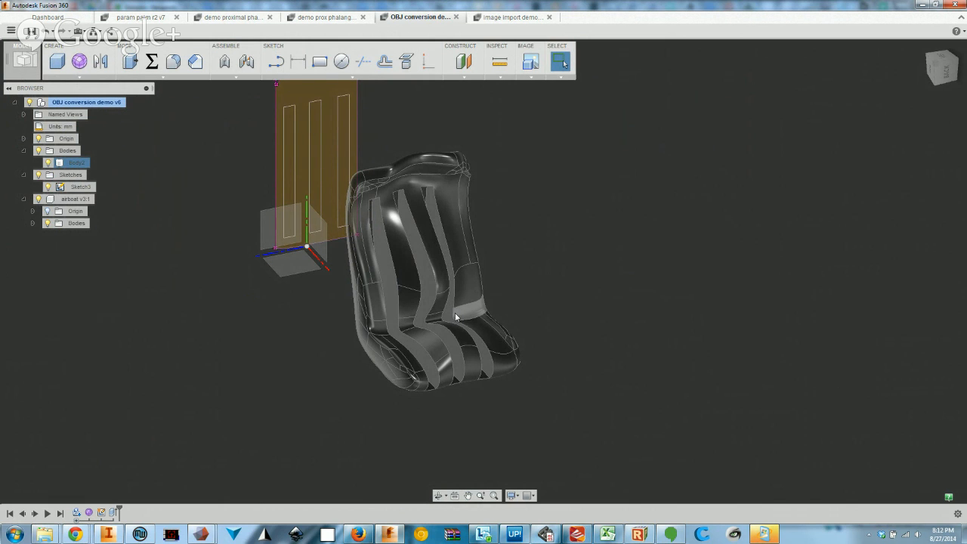
mouse_move(408, 346)
middle_mouse_down("shift")
mouse_move(514, 306)
mouse_move(538, 332)
mouse_move(499, 349)
mouse_move(509, 354)
middle_mouse_up("shift")
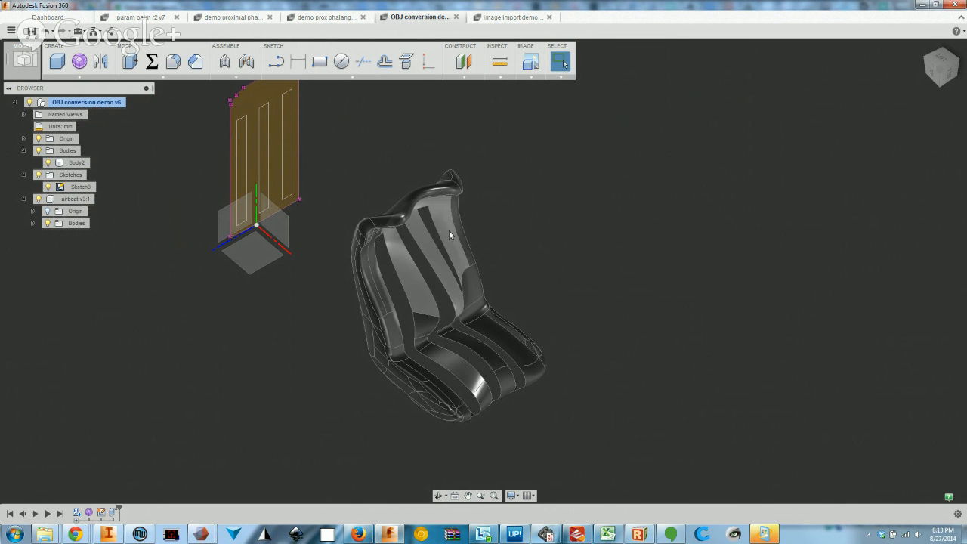
Start a sketch on the horizontal origin plane and draw a wavy six-point spline beside the seat
middle_click_drag(318, 136, 312, 198)
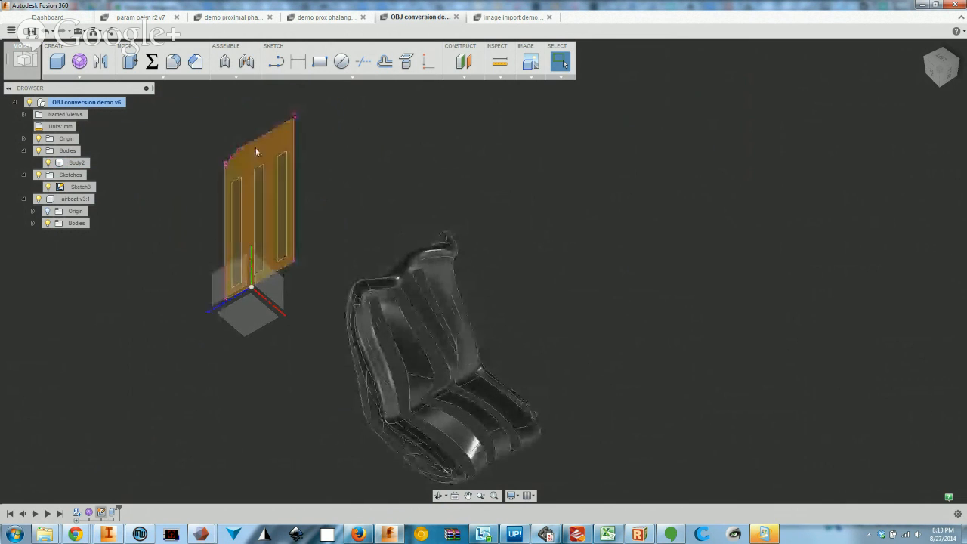
left_click(250, 312)
left_click(276, 64)
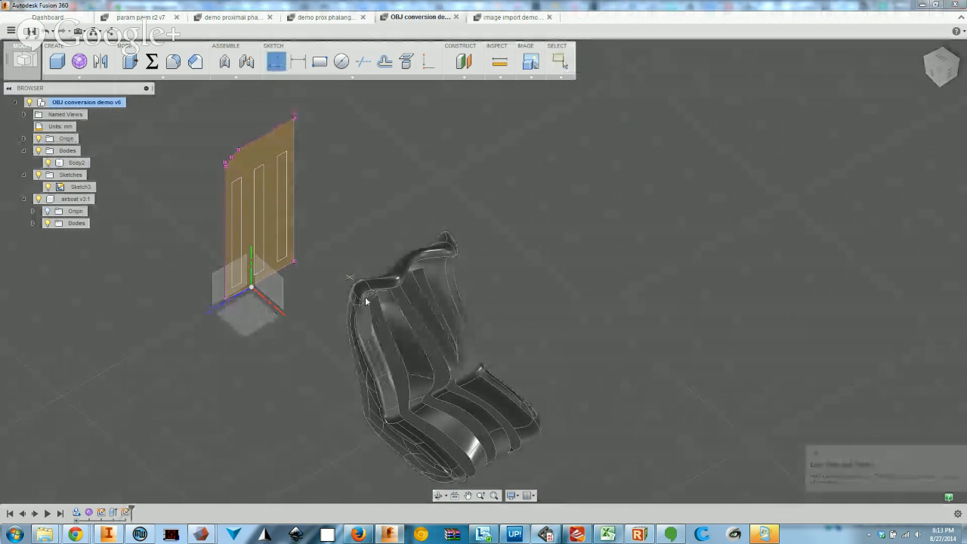
left_click(276, 76)
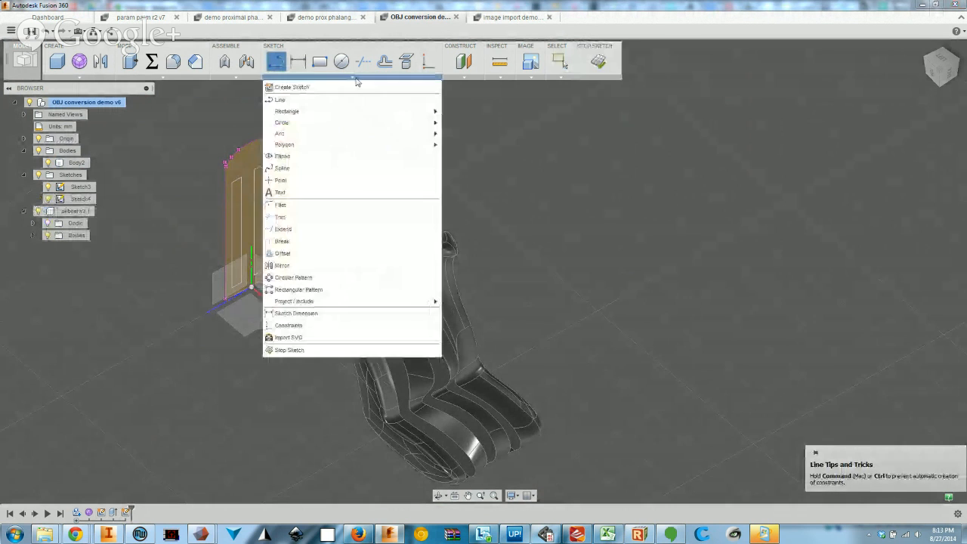
left_click(312, 167)
left_click(245, 313)
left_click(212, 375)
middle_click_drag(277, 469, 233, 352)
left_click(228, 355)
middle_click_drag(390, 476, 415, 381)
left_click(400, 430)
left_click(372, 431)
left_click(941, 60)
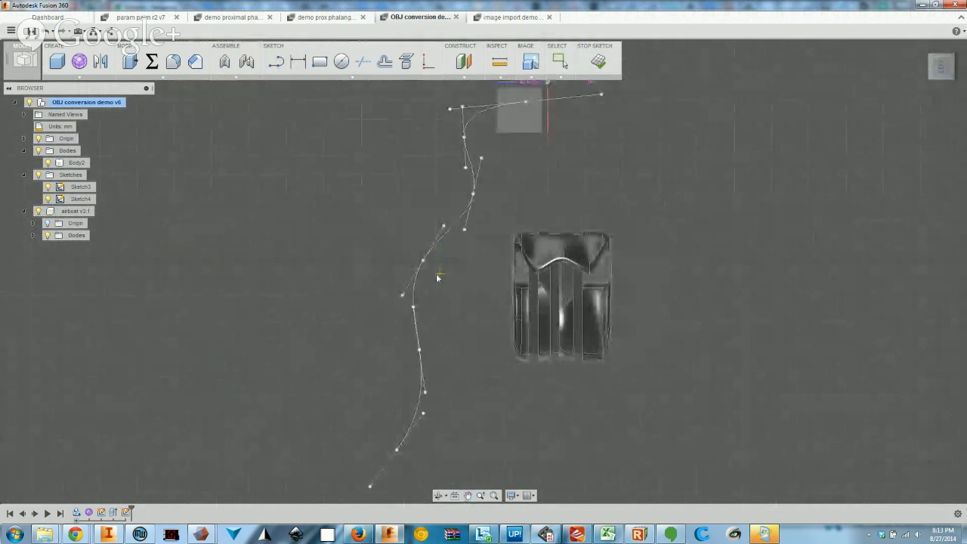
key("Escape")
Reshape the spline by moving its middle fit points away from the seat and adjusting a tangent handle, and finish the sketch
mouse_move(423, 262)
left_mouse_down()
mouse_move(401, 261)
mouse_move(411, 246)
left_mouse_up()
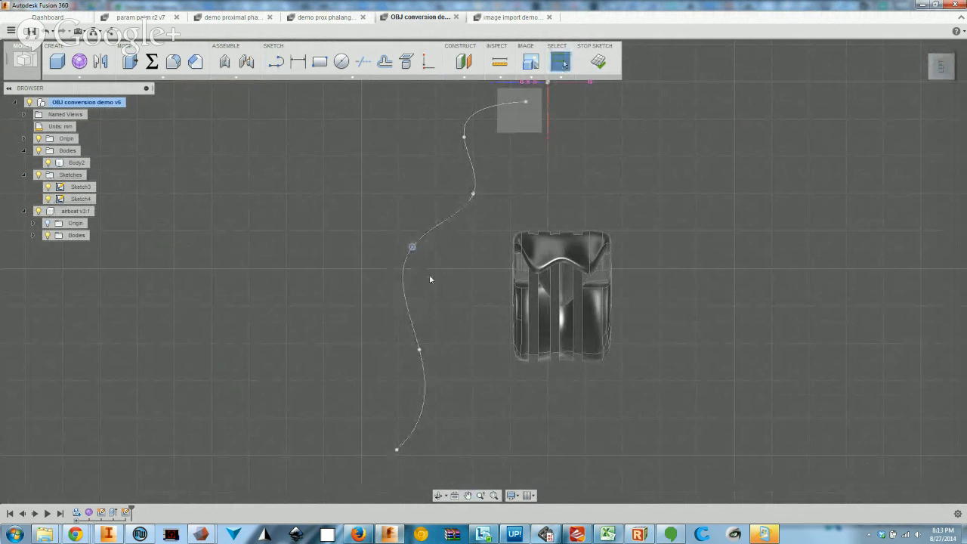
left_click_drag(470, 194, 355, 185)
left_click_drag(412, 246, 350, 265)
left_click(348, 265)
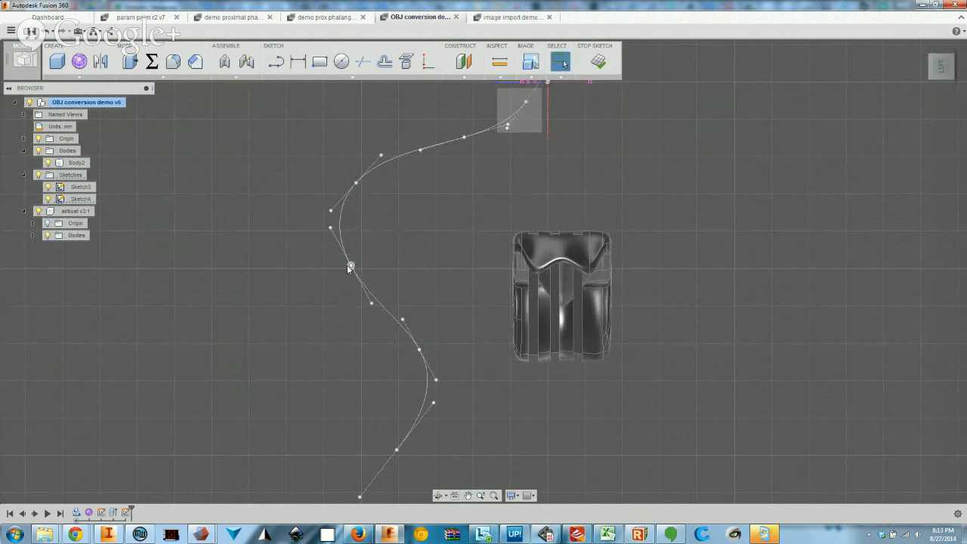
left_click_drag(371, 305, 341, 279)
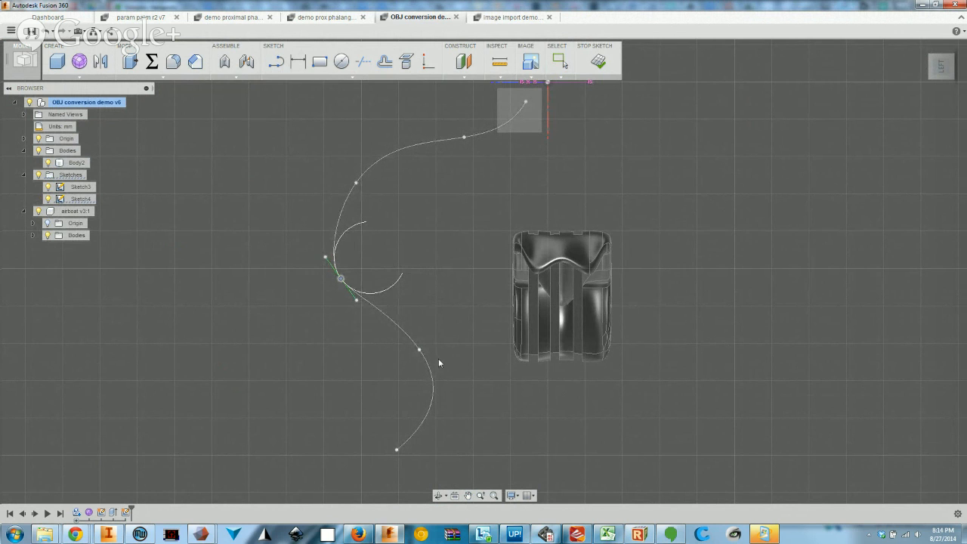
left_click_drag(419, 349, 392, 357)
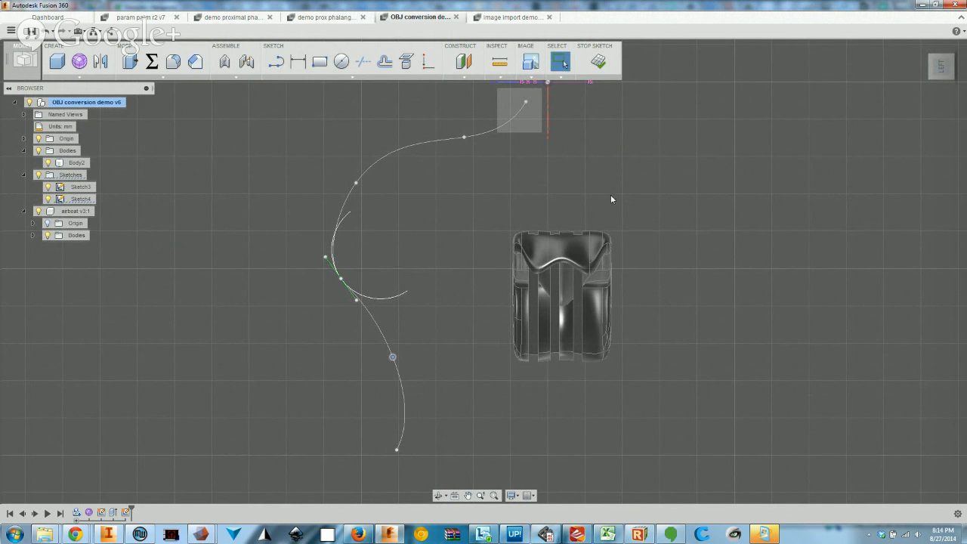
left_click(597, 63)
Create a form and place a center-based T-Spline box, about 16.2 mm by 15.1 mm, beside the spline
left_click(80, 62)
left_click(56, 63)
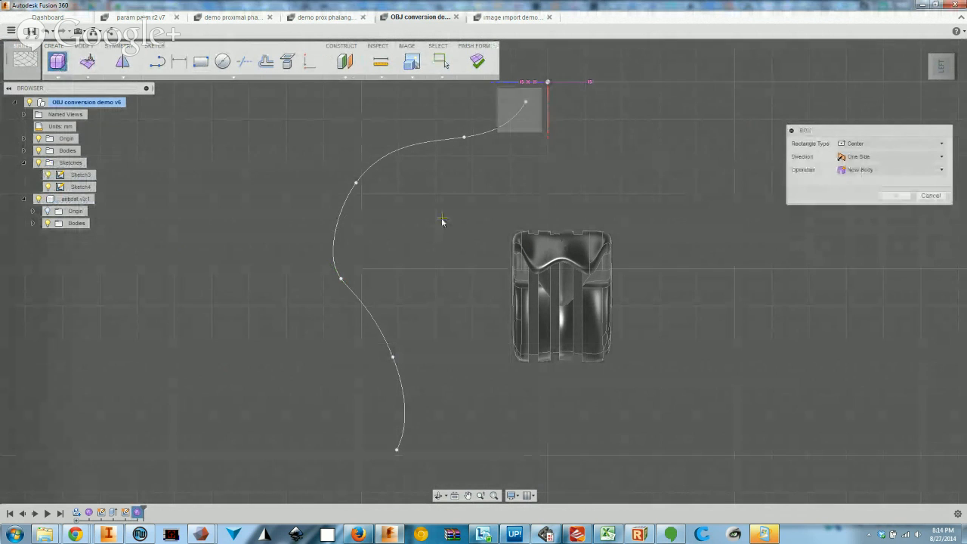
left_click(408, 215)
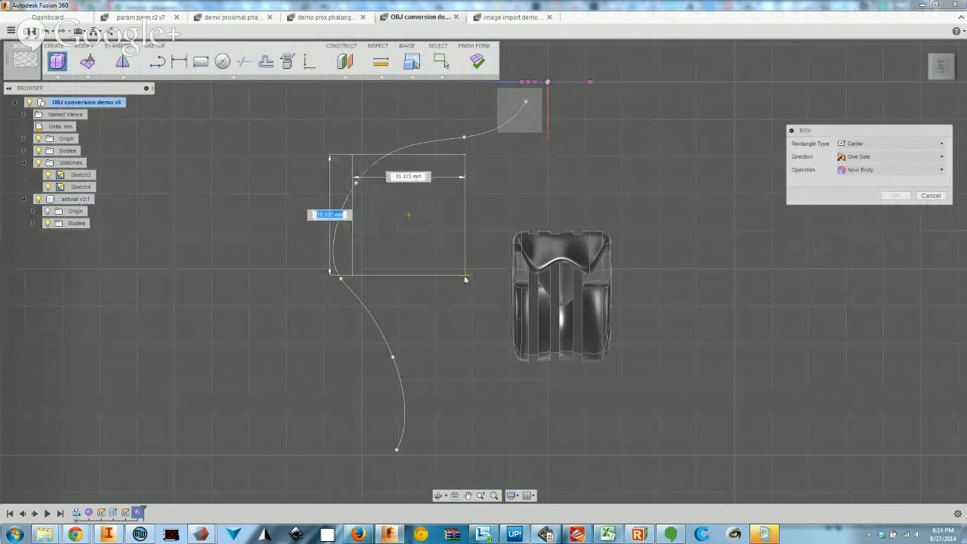
left_click(466, 277)
middle_click_drag(465, 277, 422, 355, "shift")
scroll(457, 354, "up", 3)
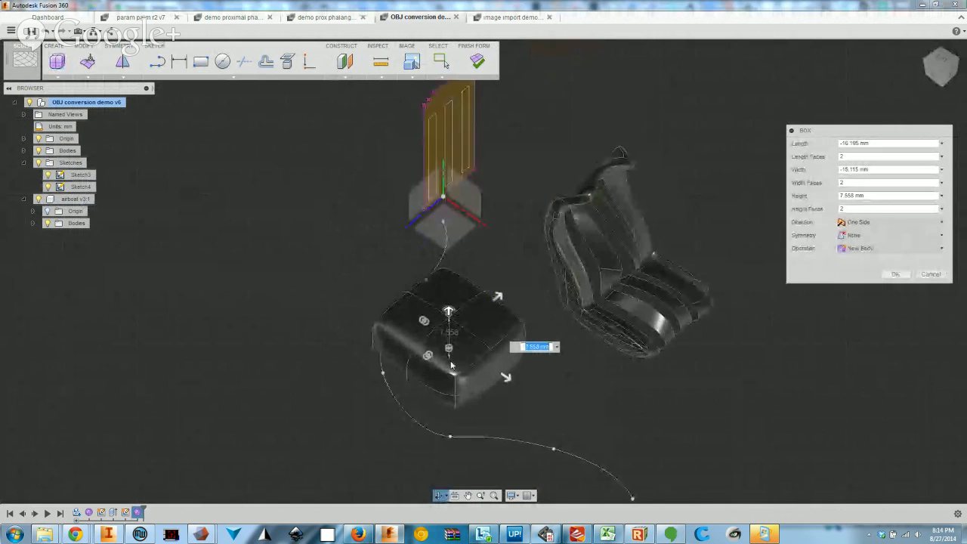
Set the box's height to 12 mm with four length faces and four width faces, and create it
left_click_drag(438, 283, 440, 240)
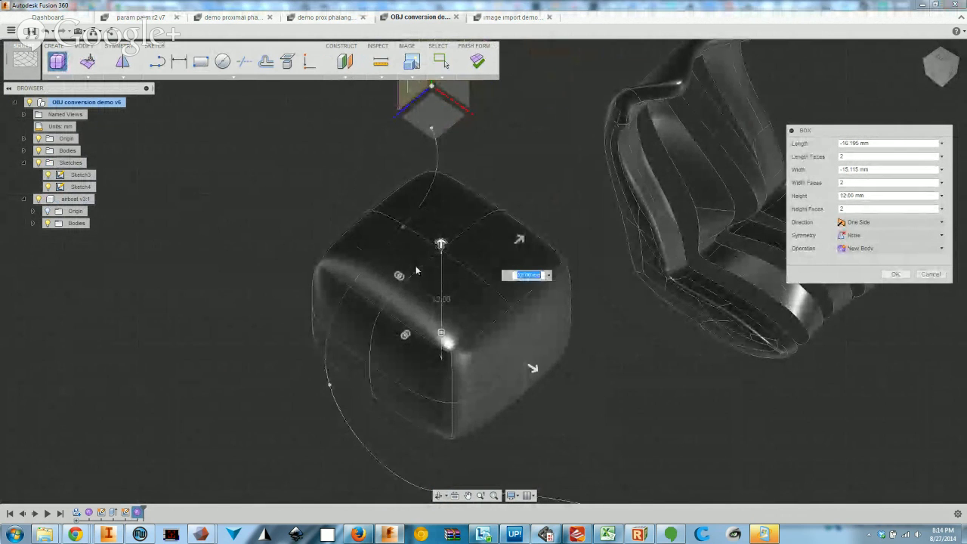
mouse_move(405, 339)
left_mouse_down()
mouse_move(396, 340)
mouse_move(417, 323)
left_mouse_up()
mouse_move(401, 275)
left_mouse_down()
mouse_move(388, 265)
mouse_move(410, 283)
left_mouse_up()
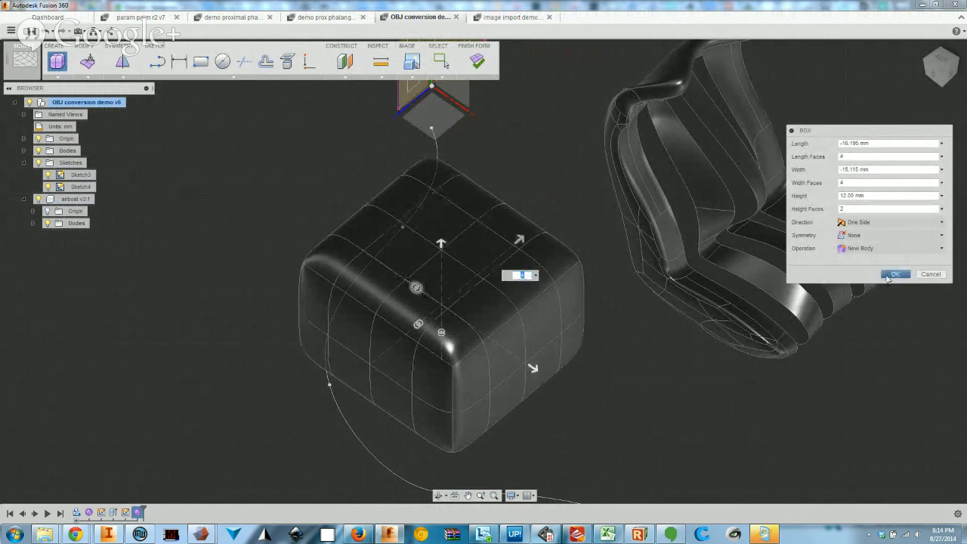
left_click(887, 275)
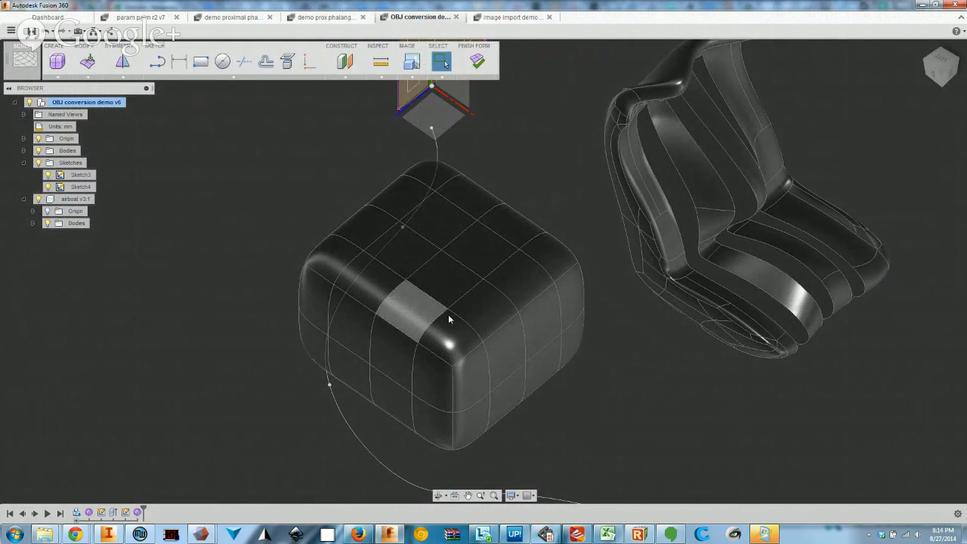
Try pulling the four central top faces of the box upward with Edit Form
left_click(478, 248)
left_click(438, 277, "shift")
left_click(432, 233, "shift")
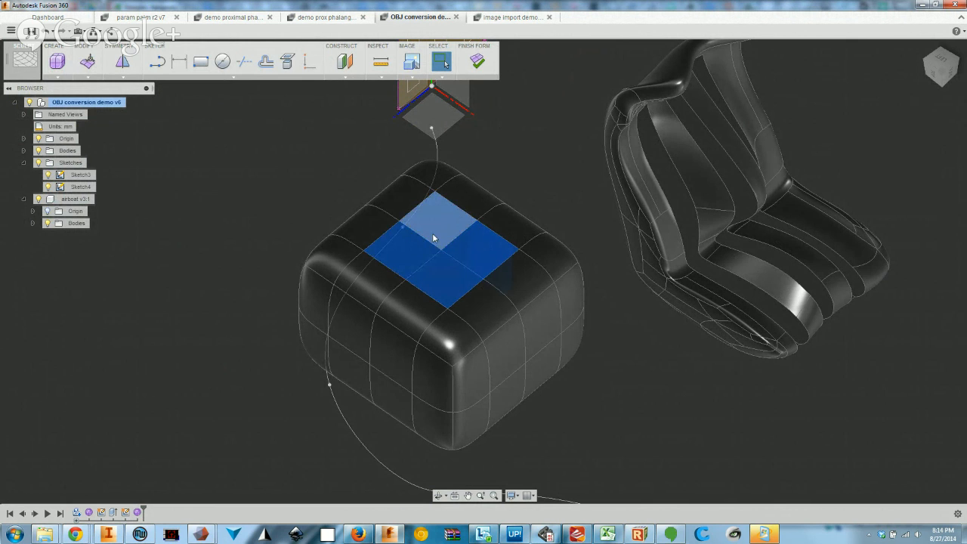
left_click(87, 62)
left_click_drag(455, 223, 453, 171)
middle_click_drag(476, 304, 434, 254, "shift")
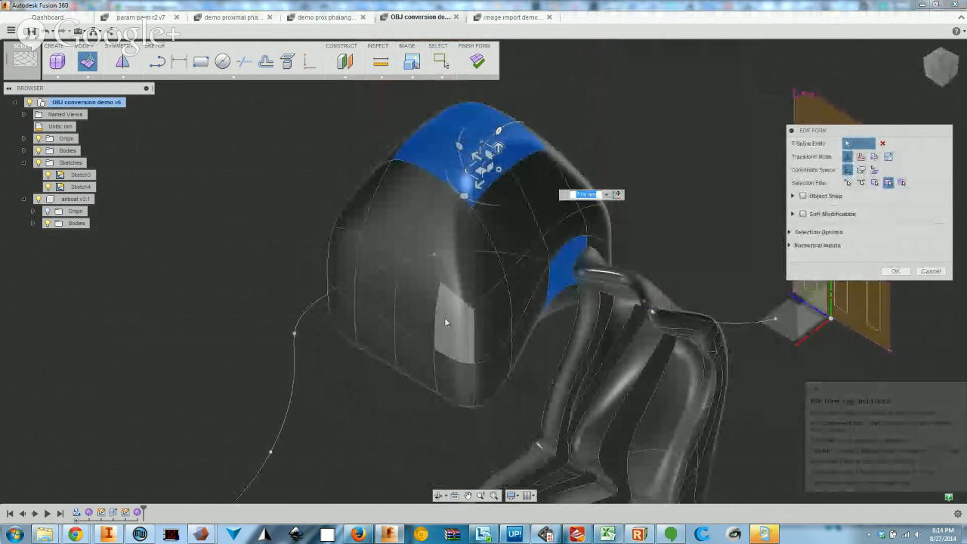
middle_click_drag(417, 309, 559, 324, "shift")
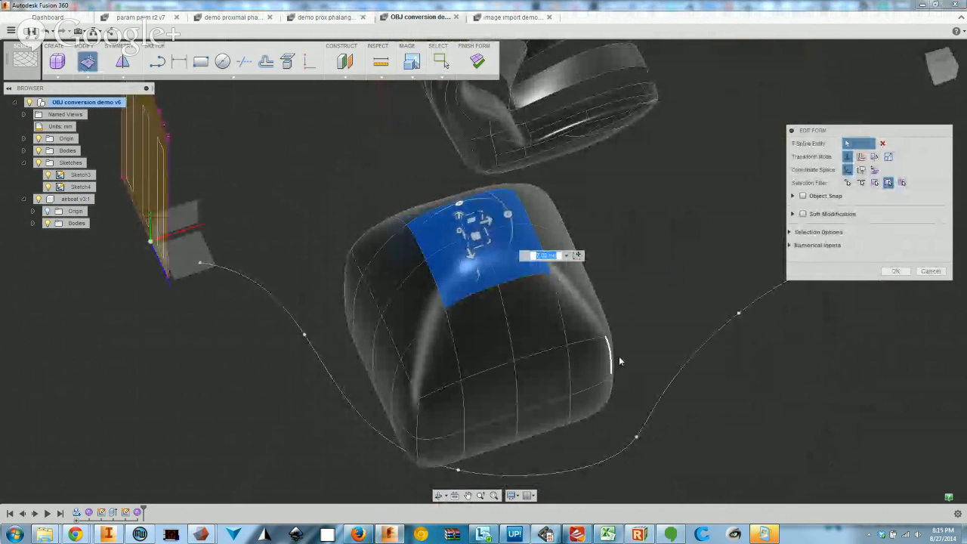
key("Escape")
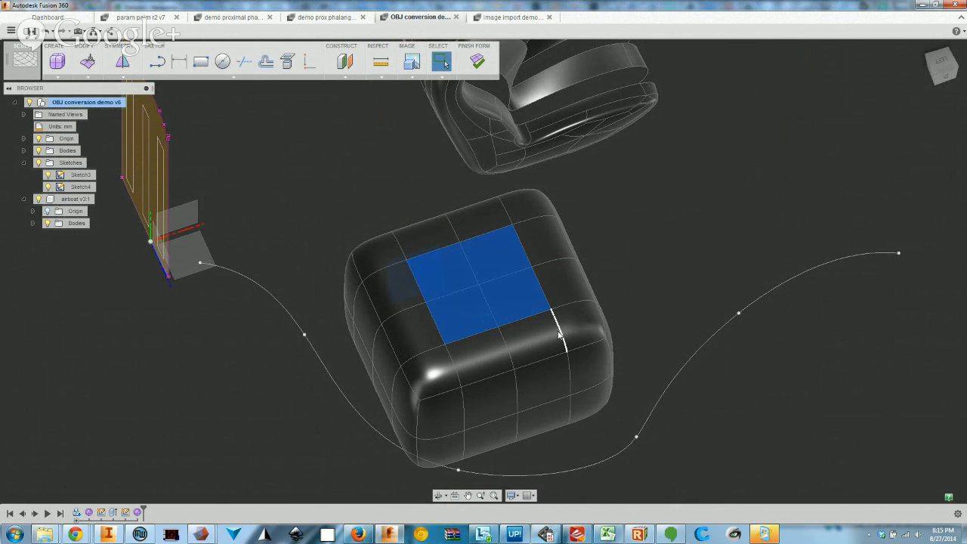
Delete the edge between two central faces on top of the box and select the merged face to check it
left_click(639, 260)
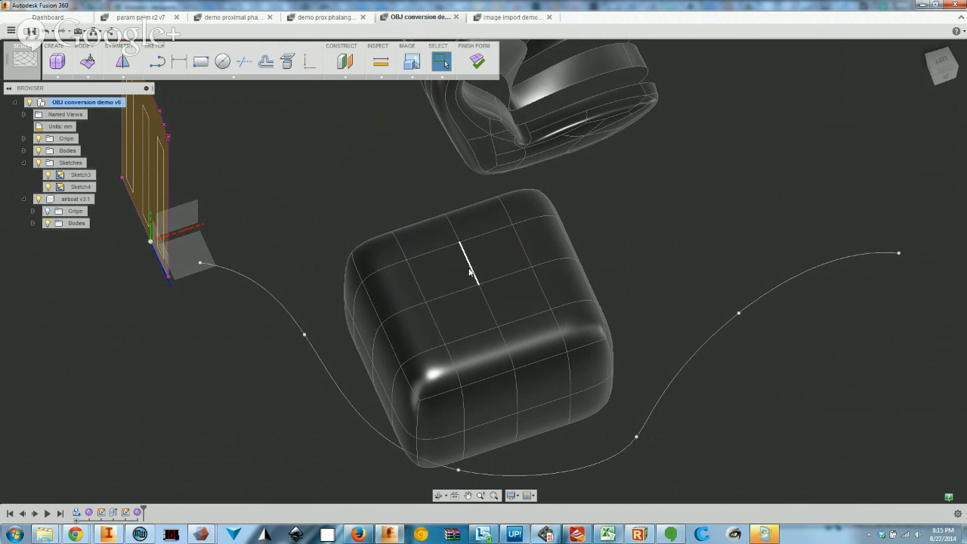
middle_click_drag(472, 333, 624, 354, "shift")
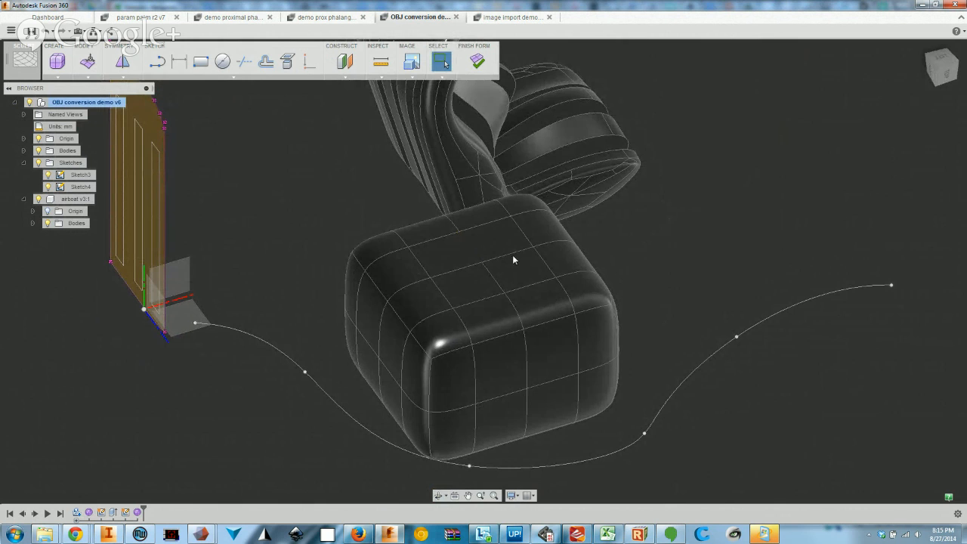
scroll(479, 268, "up", 3)
left_click(467, 258)
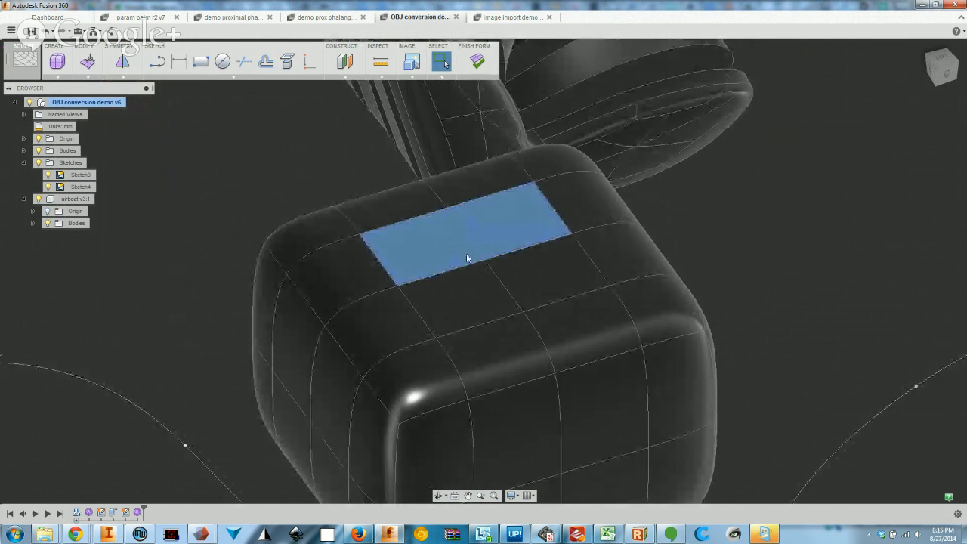
left_click(510, 259)
left_click(492, 239)
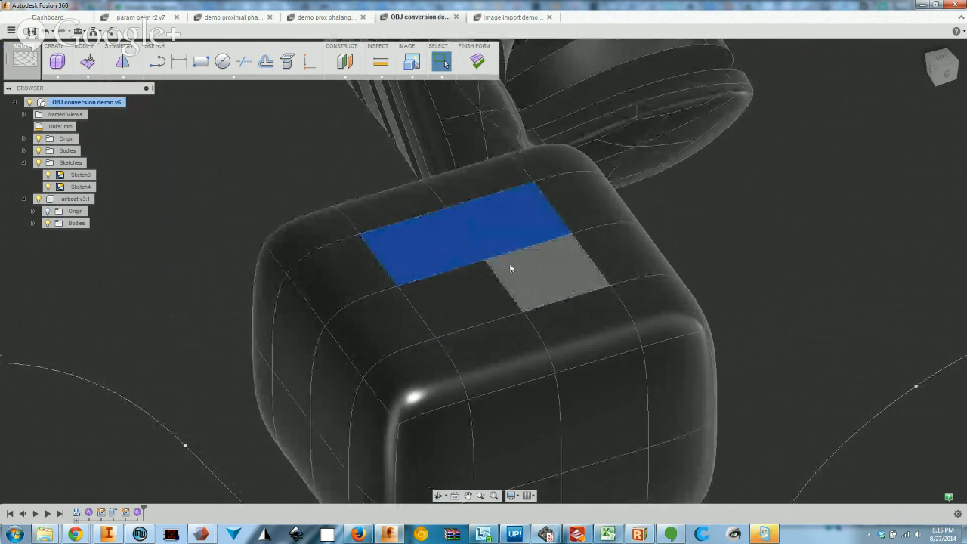
left_click(485, 259)
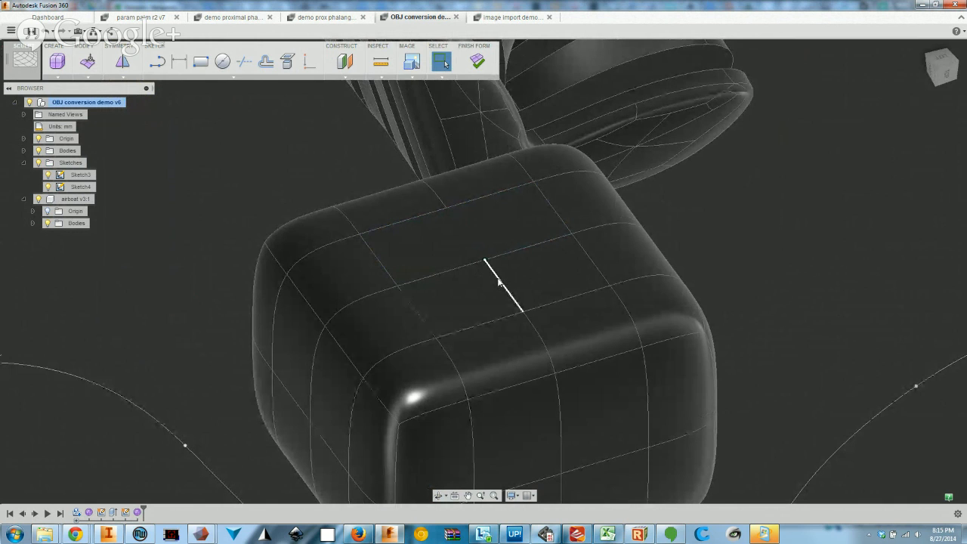
Select the three edges meeting at the T-point on top of the box and examine the junction up close
left_click(511, 227)
scroll(528, 272, "up", 3)
left_click(536, 271)
left_click(496, 285)
left_click(508, 245, "shift")
left_click(453, 257, "shift")
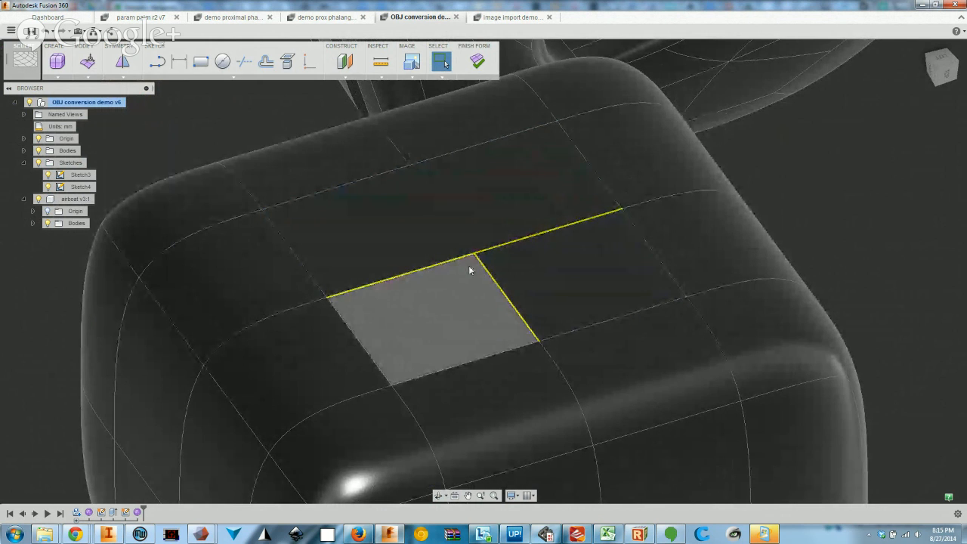
scroll(468, 269, "up", 2)
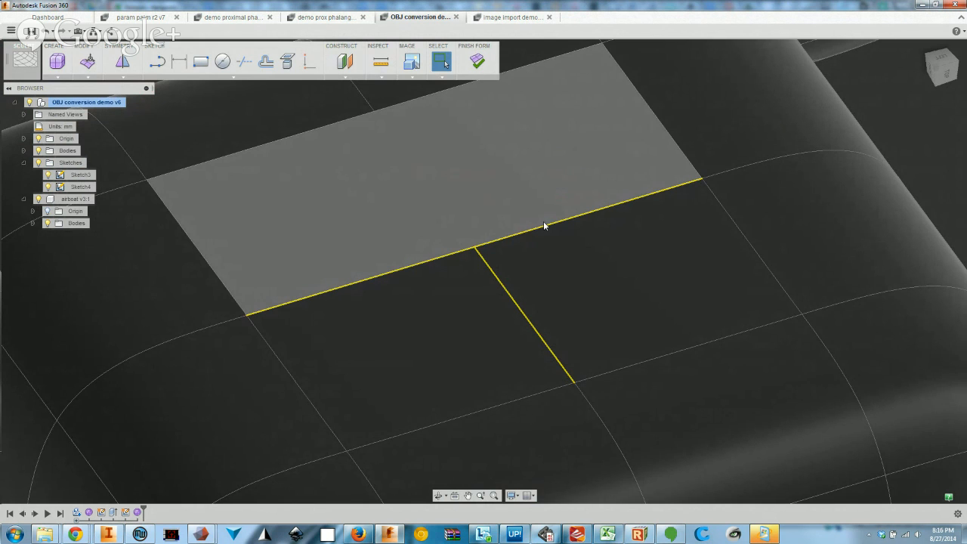
scroll(543, 225, "down", 10)
mouse_move(613, 259)
middle_mouse_down("shift")
mouse_move(627, 323)
mouse_move(718, 382)
middle_mouse_up("shift")
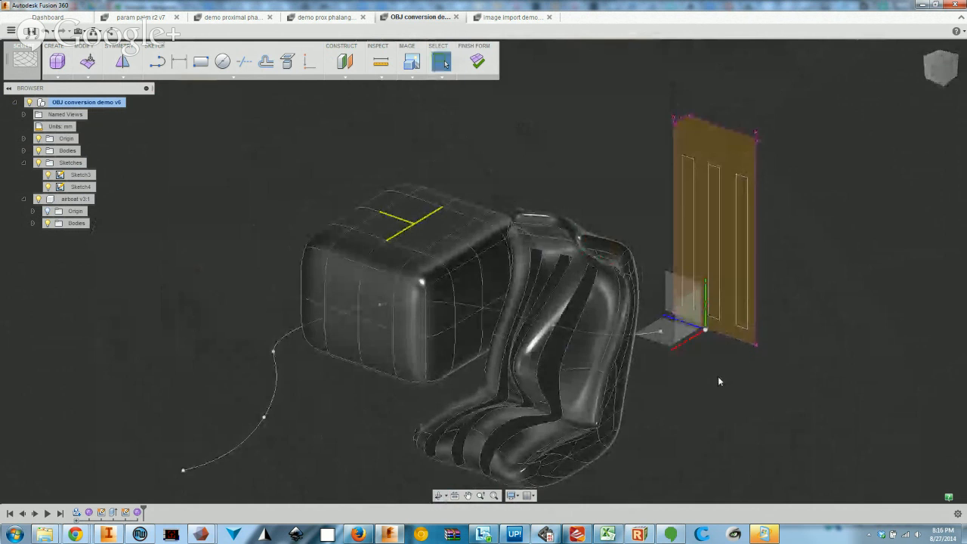
scroll(714, 379, "down", 3)
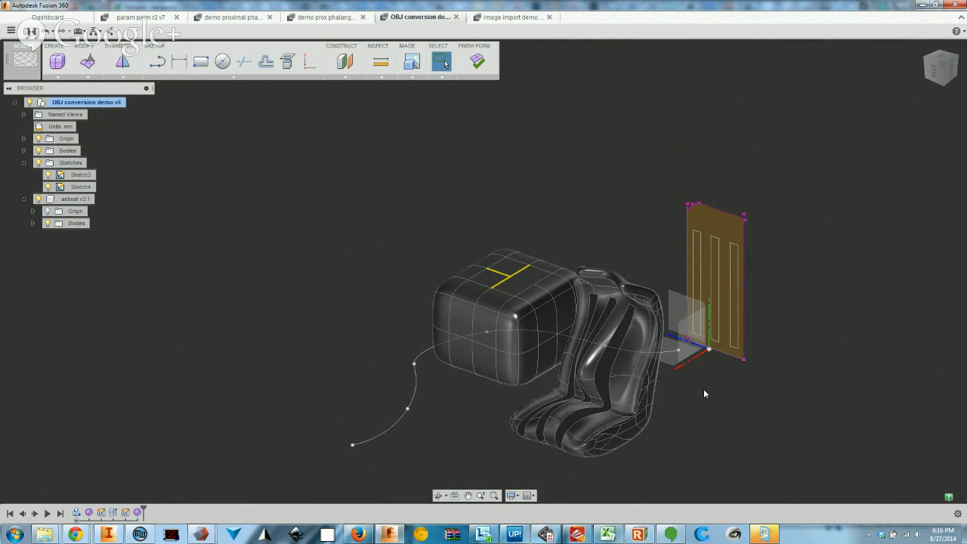
middle_click_drag(395, 414, 542, 433, "shift")
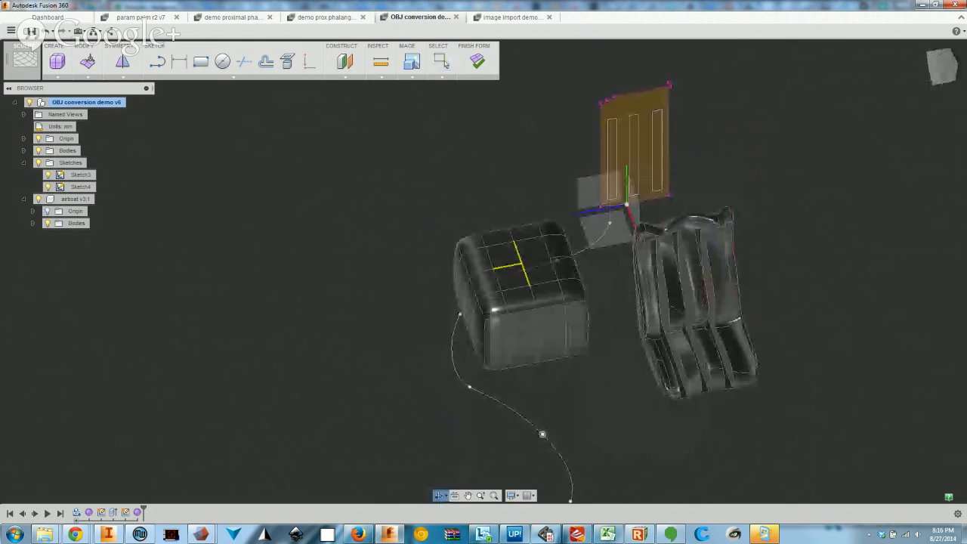
Open the e-NABLE Sandbox project from the dashboard's project list
left_click(44, 19)
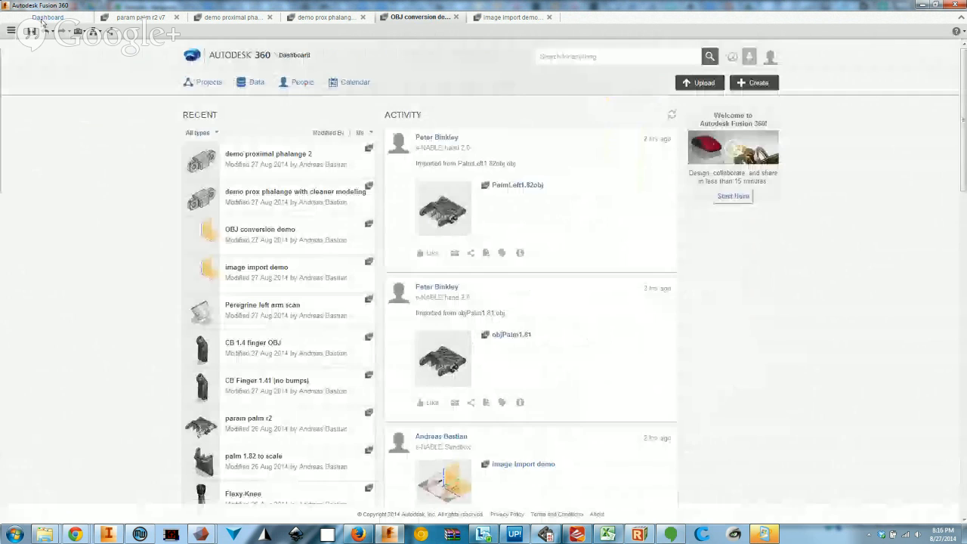
left_click(204, 81)
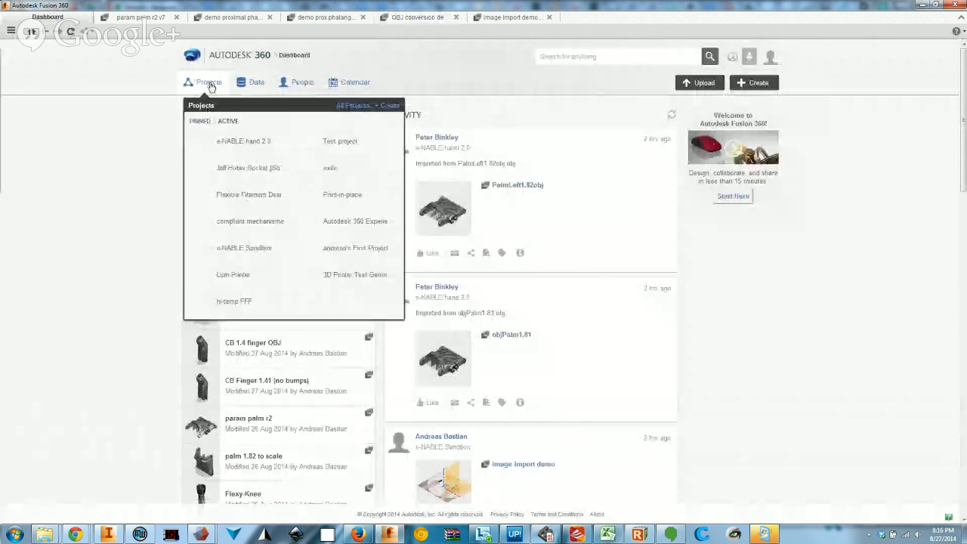
left_click(243, 261)
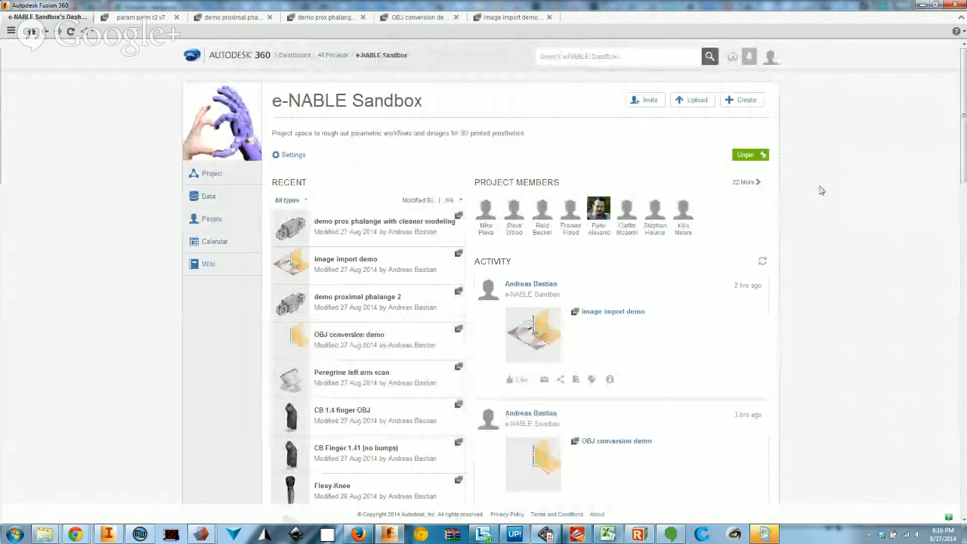
Load more of the project's recent designs and browse the design list and activity feed
scroll(822, 191, "down", 2)
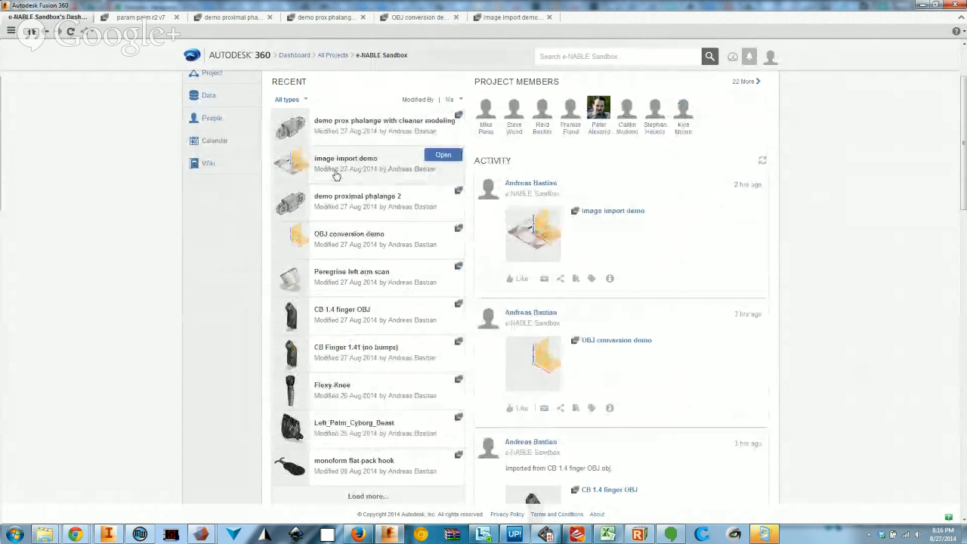
scroll(863, 295, "down", 3)
left_click(389, 346)
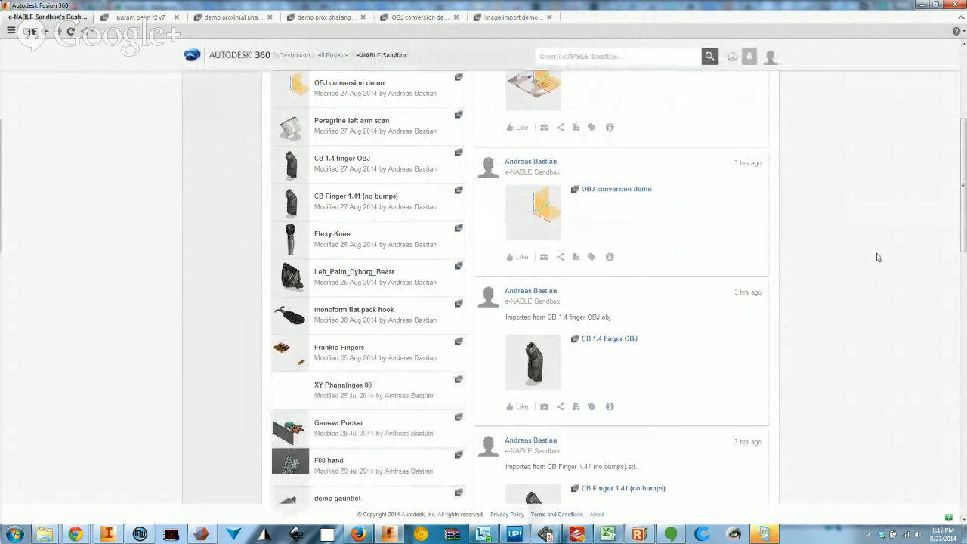
scroll(877, 257, "down", 3)
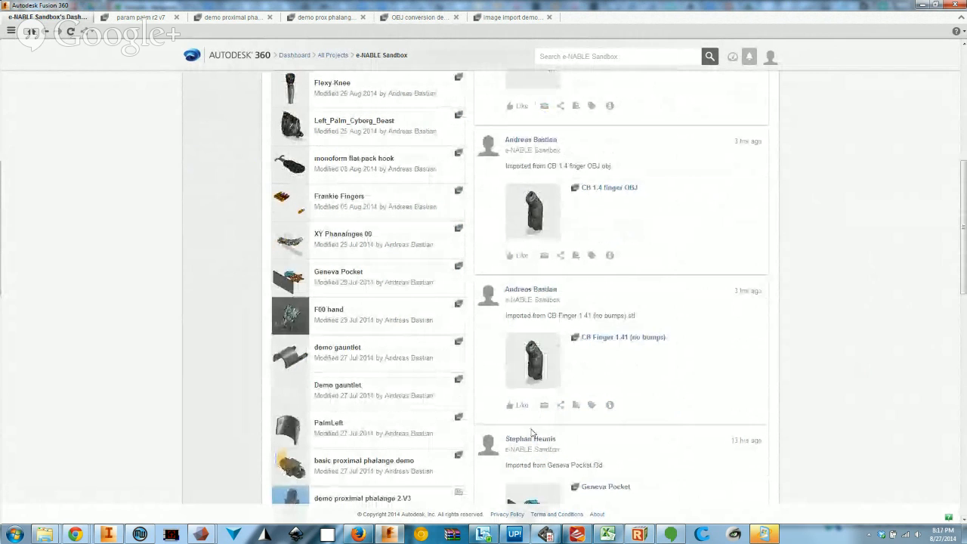
scroll(642, 436, "up", 3)
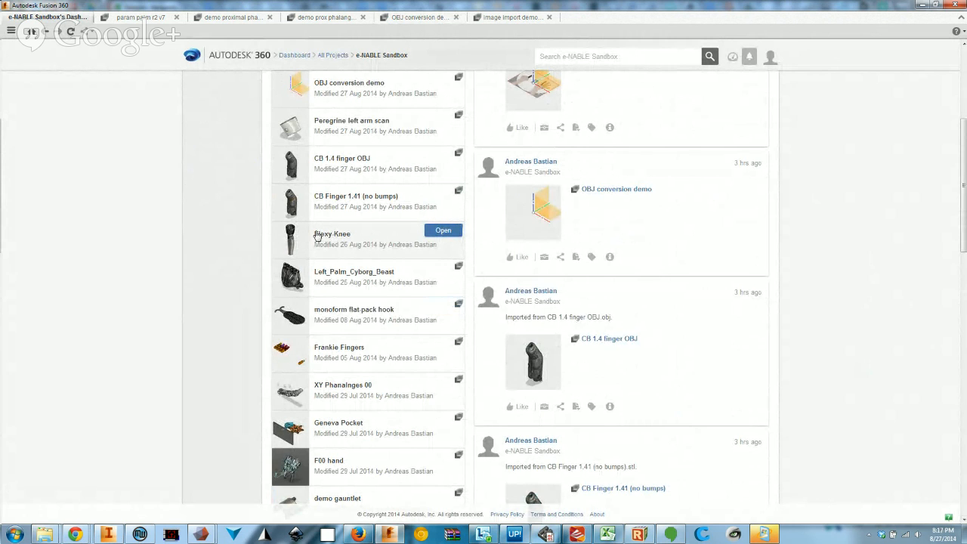
scroll(325, 249, "down", 3)
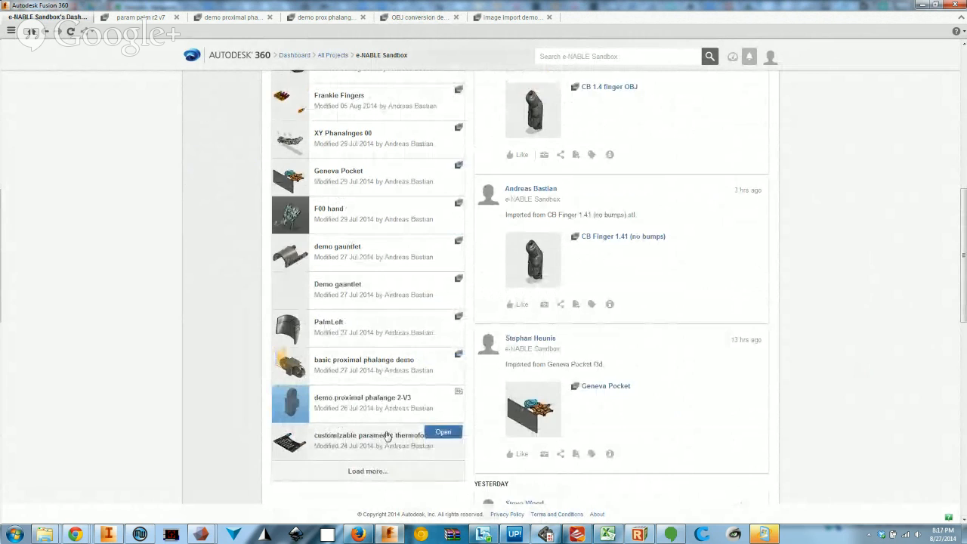
scroll(402, 450, "up", 3)
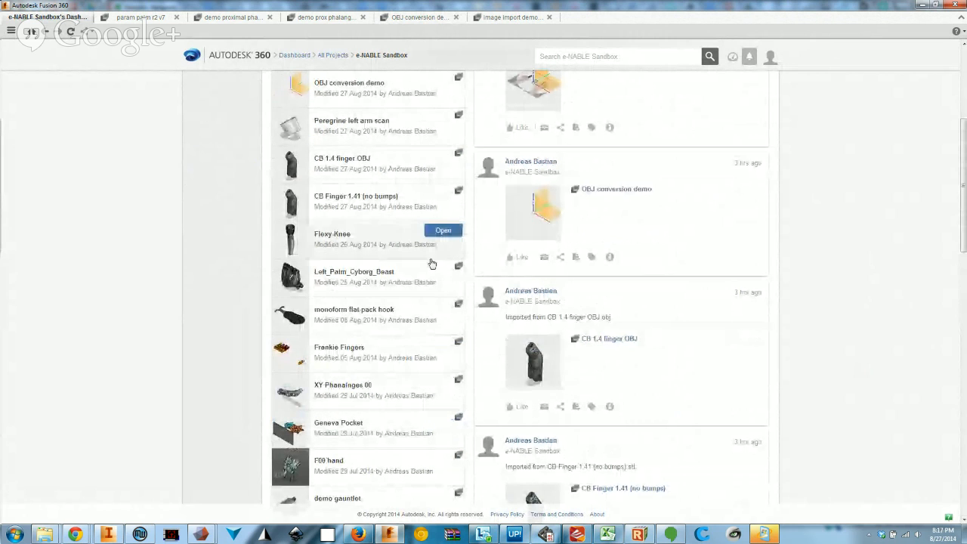
scroll(324, 242, "up", 2)
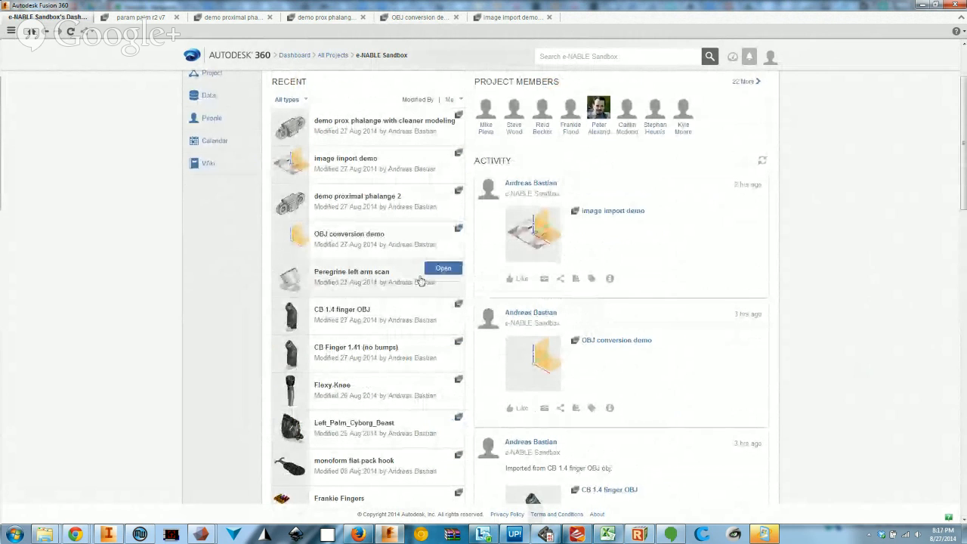
scroll(511, 194, "up", 2)
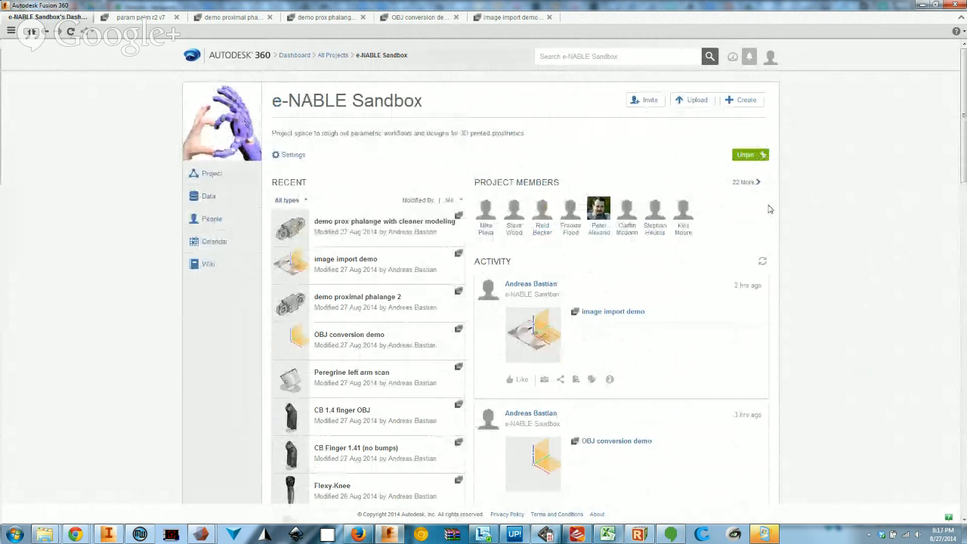
scroll(816, 216, "down", 2)
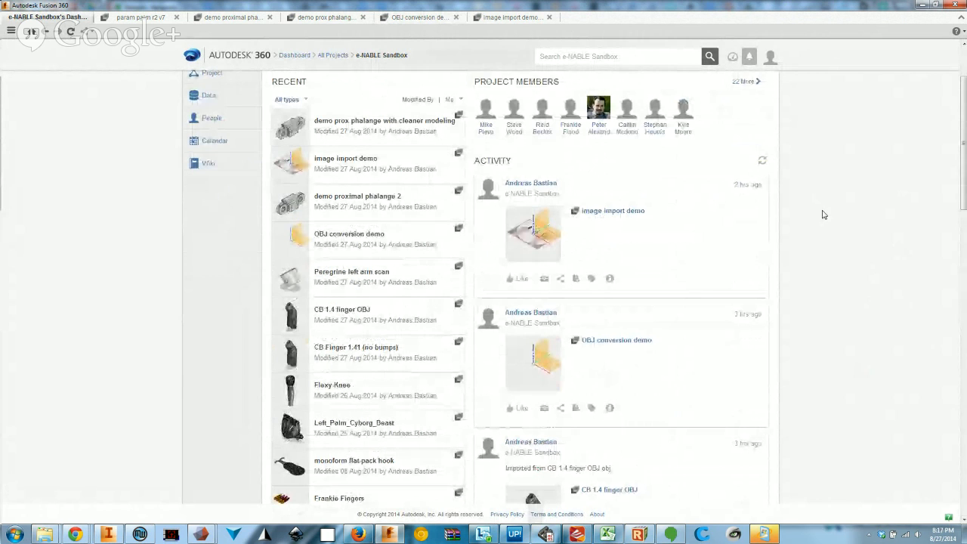